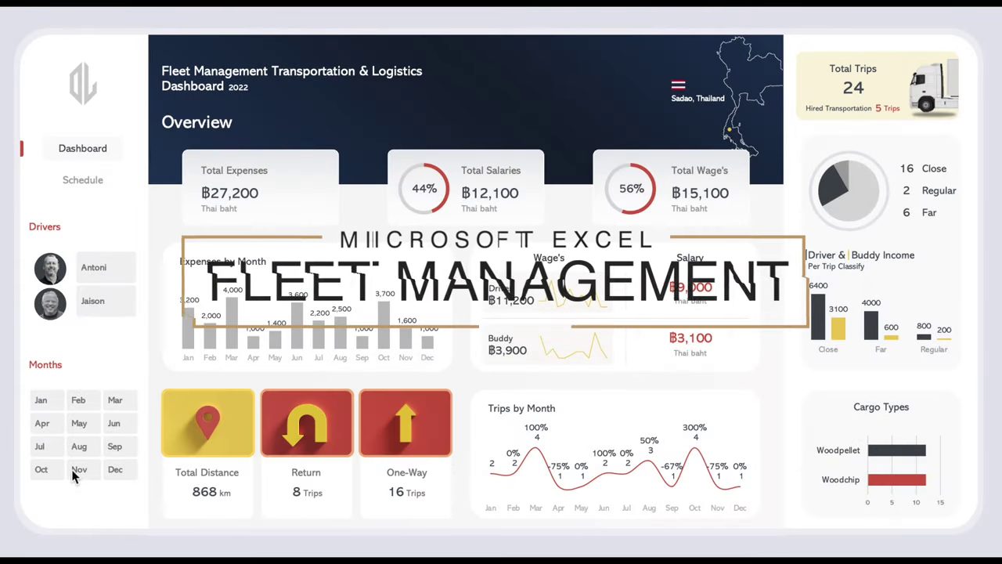
Filter the dashboard by driver Jaison, clear it, then cycle the month slicer through August, January and December.
left_click(104, 301)
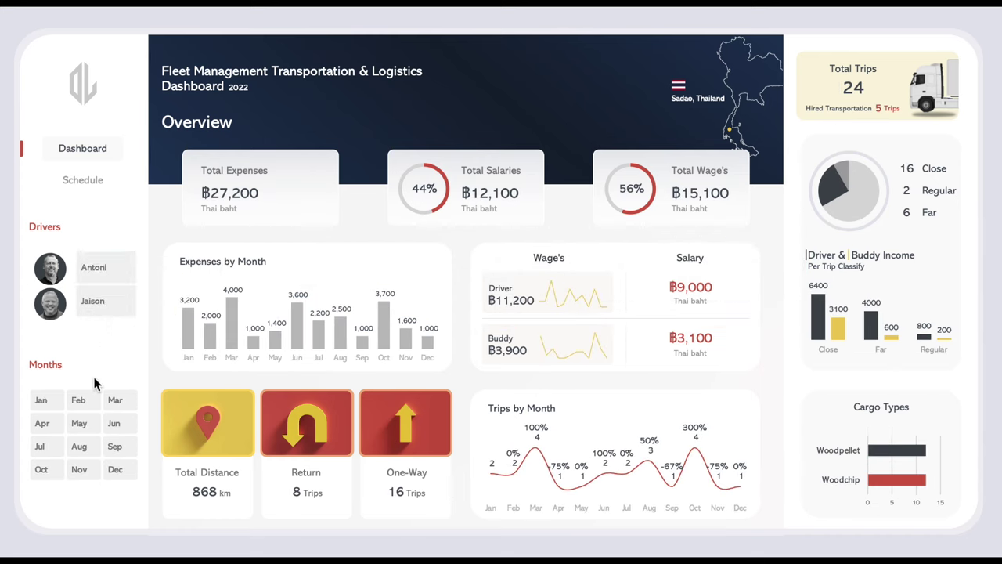
left_click(42, 399)
left_click(81, 447)
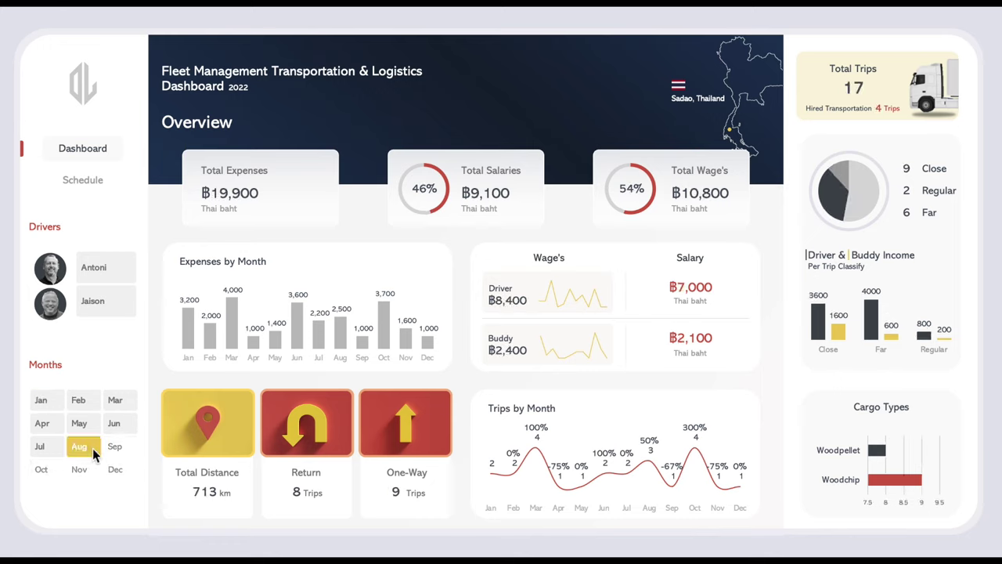
left_click(50, 404)
left_click(126, 472)
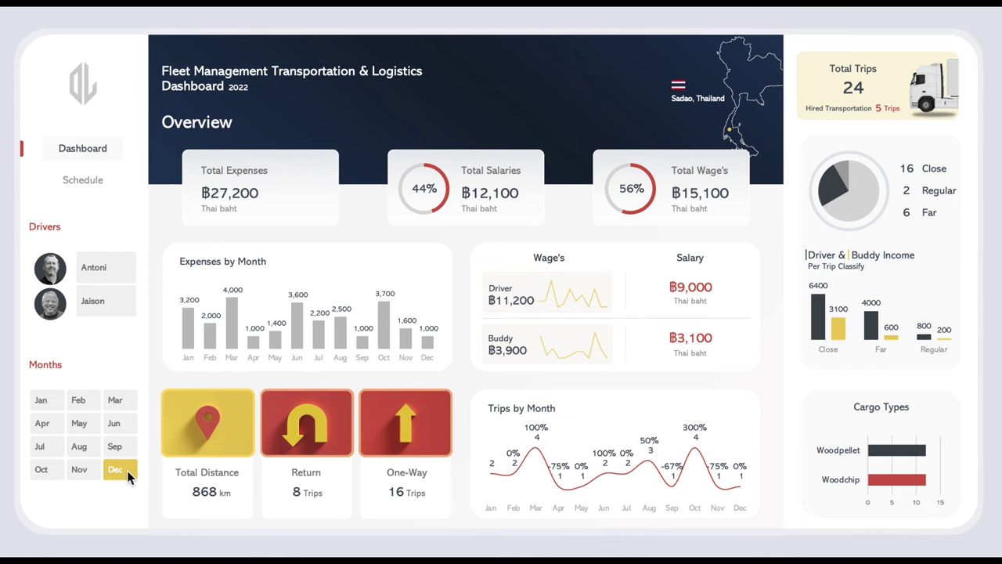
On the Trips Schedule page, filter by Antoni and Jaison, clear both slicers, then return to Overview.
left_click(94, 183)
left_click(105, 275)
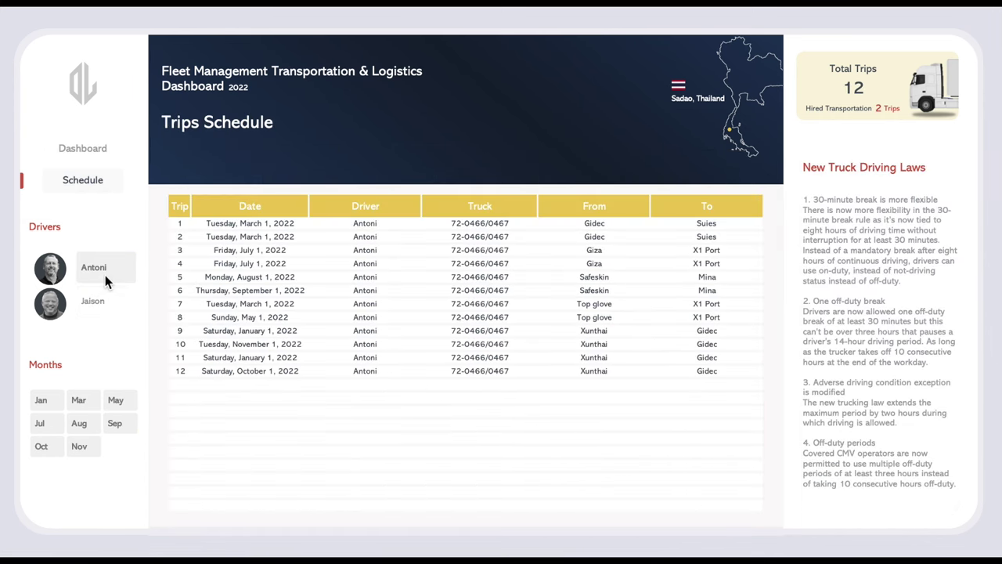
left_click(110, 308)
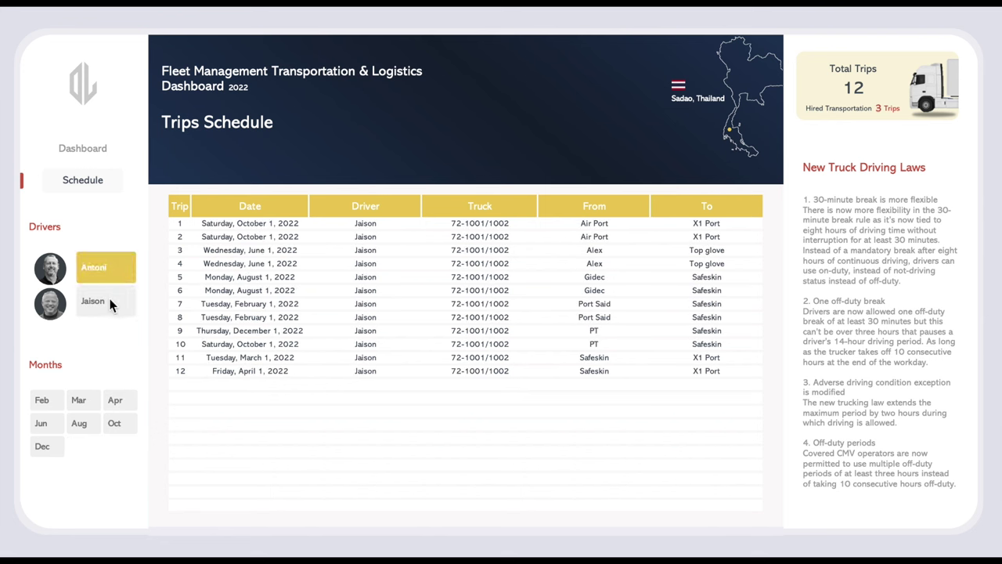
left_click(110, 308)
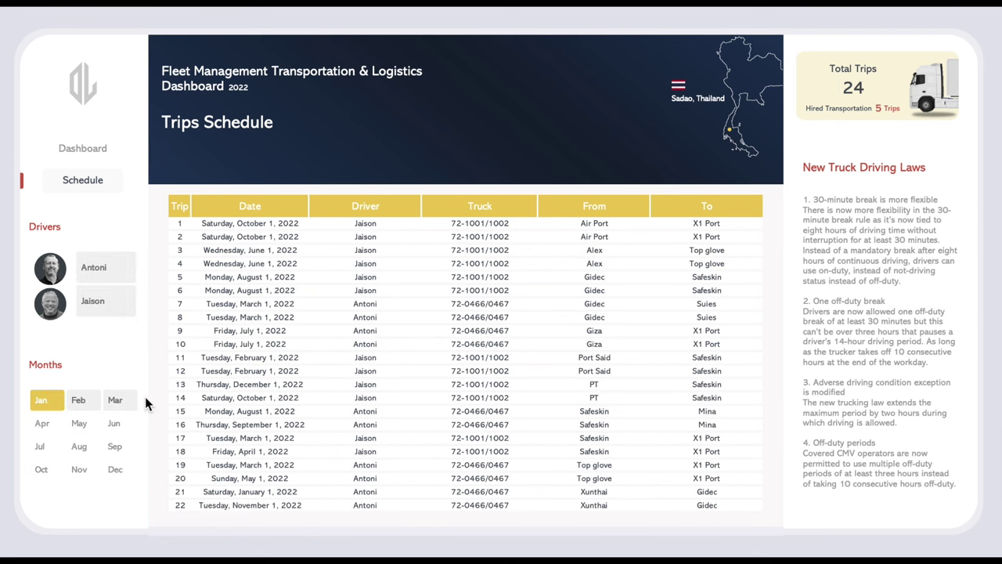
left_click(48, 401)
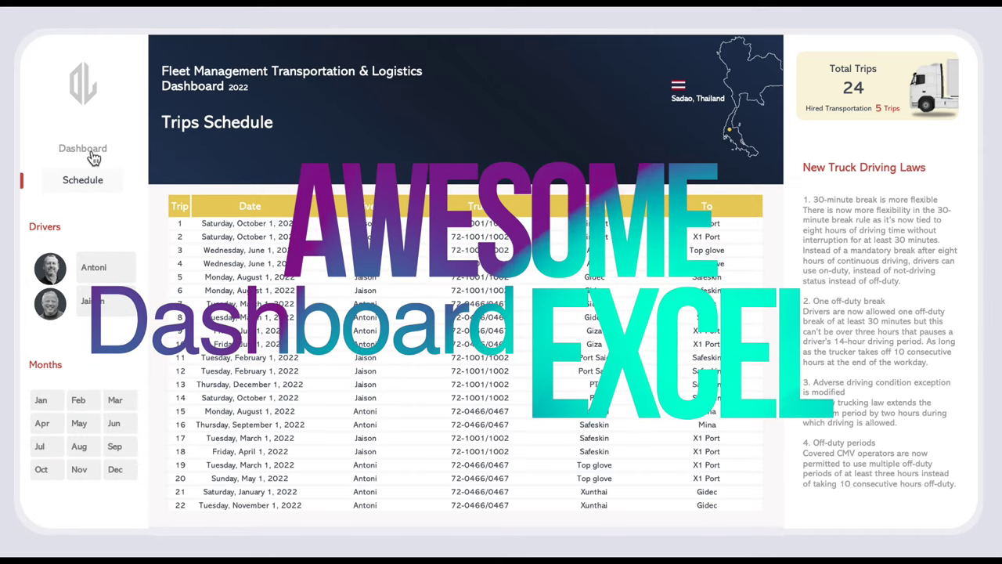
left_click(91, 154)
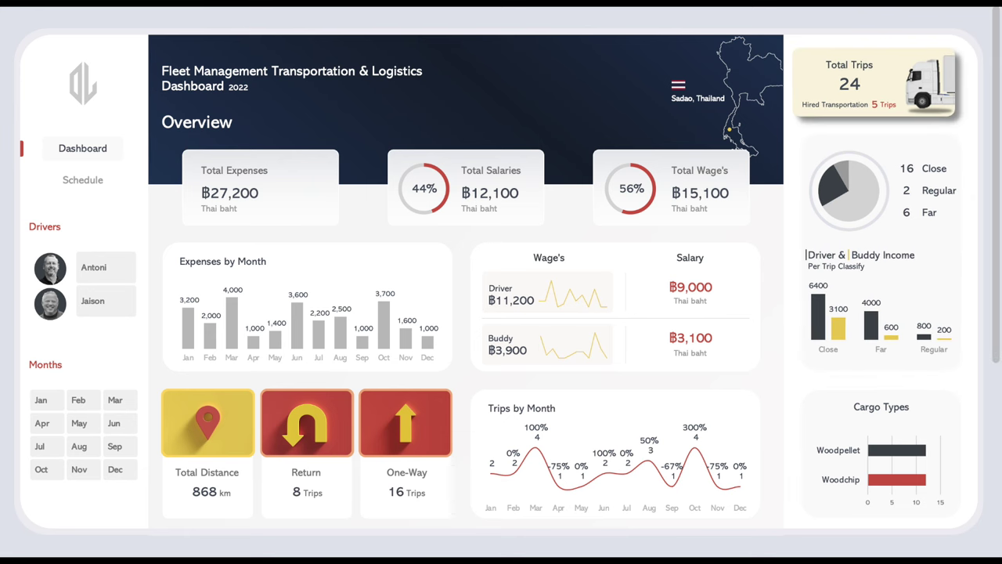
Revisit the Trips Schedule page, then filter the Overview dashboard to Jaison and then Antoni.
left_click(92, 183)
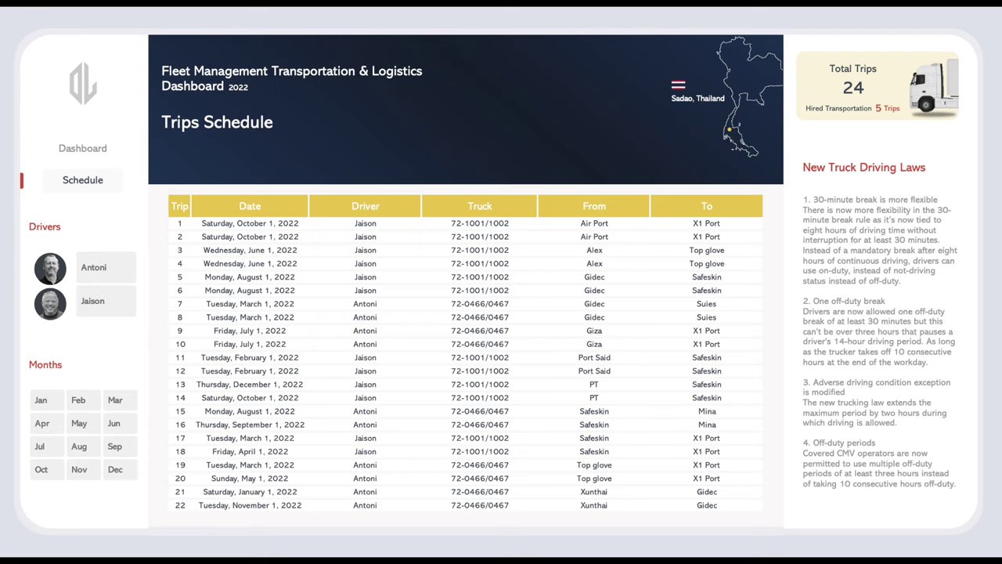
left_click(90, 149)
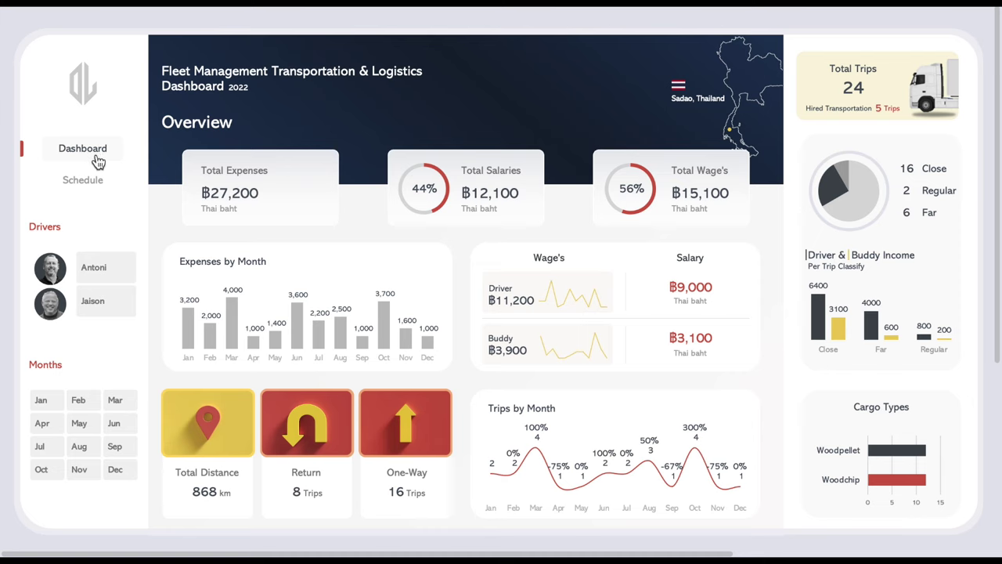
left_click(106, 268)
left_click(105, 302)
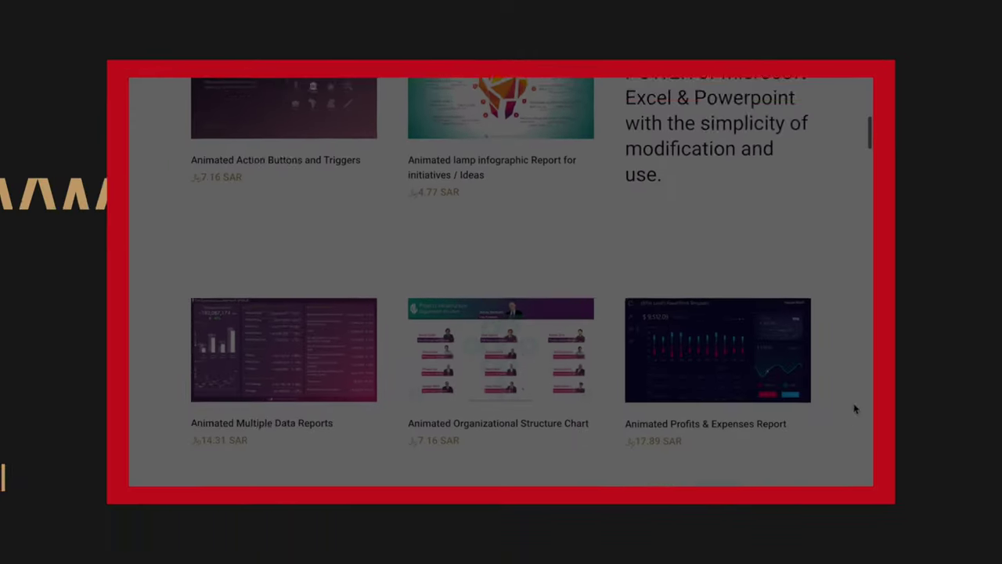
Filter the dashboard to Antoni for August and December, then list all trips on Trips Schedule.
scroll(834, 401, "down", 15)
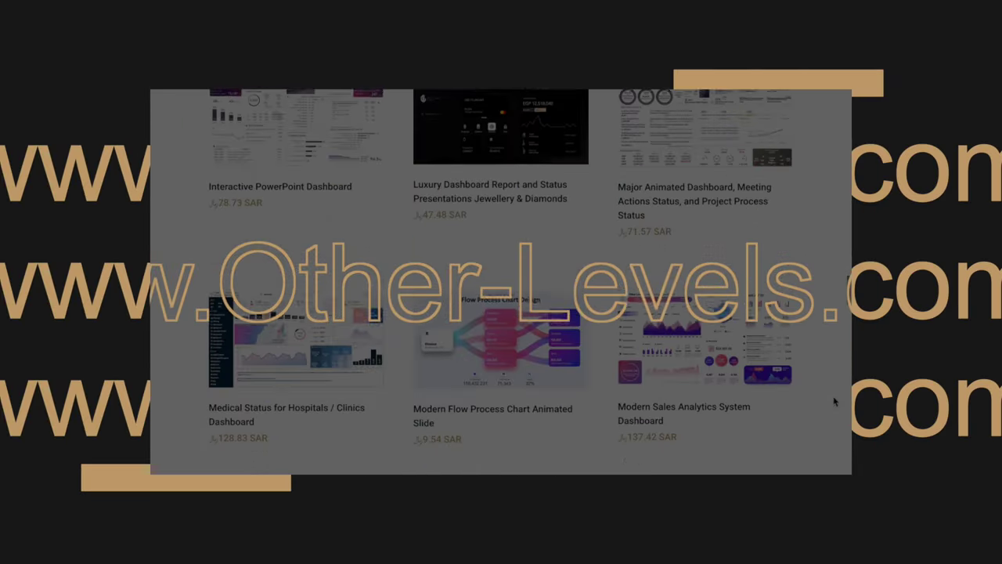
scroll(834, 401, "down", 5)
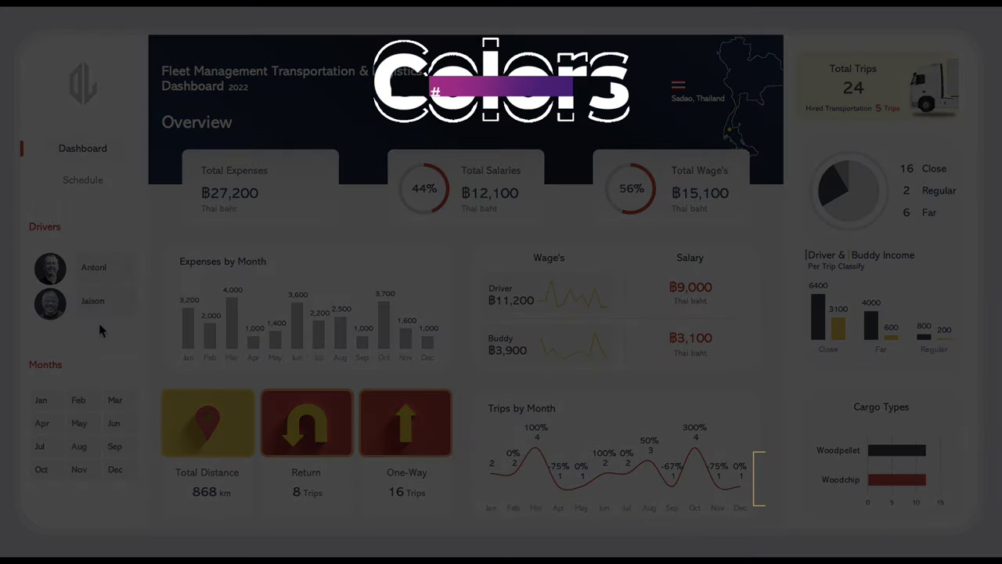
left_click(104, 266)
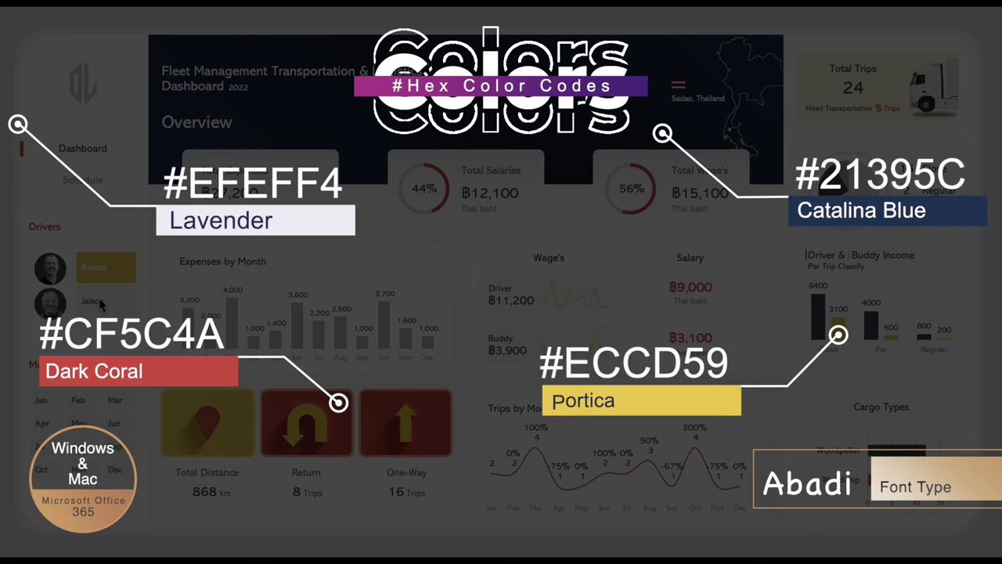
left_click(87, 453)
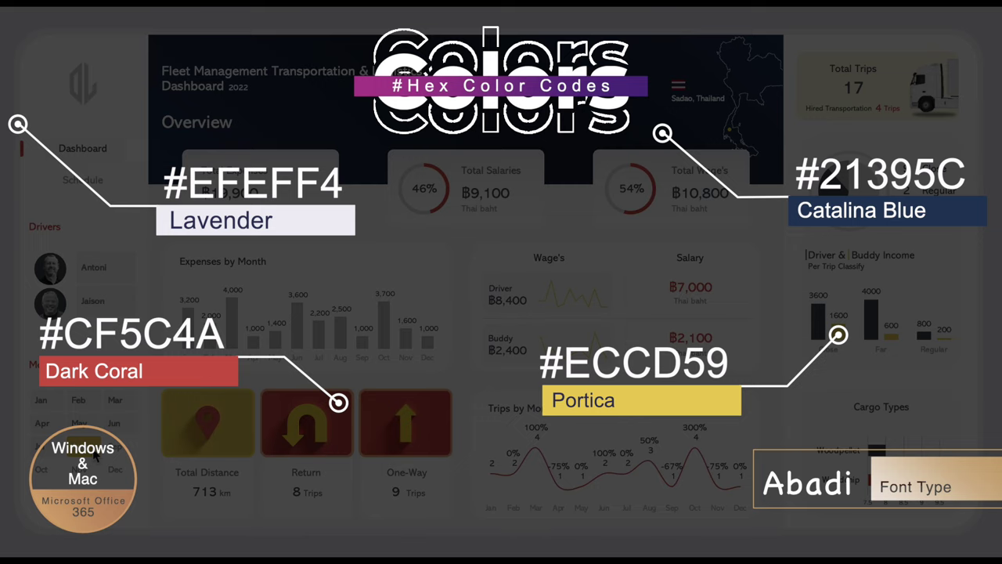
left_click(126, 475)
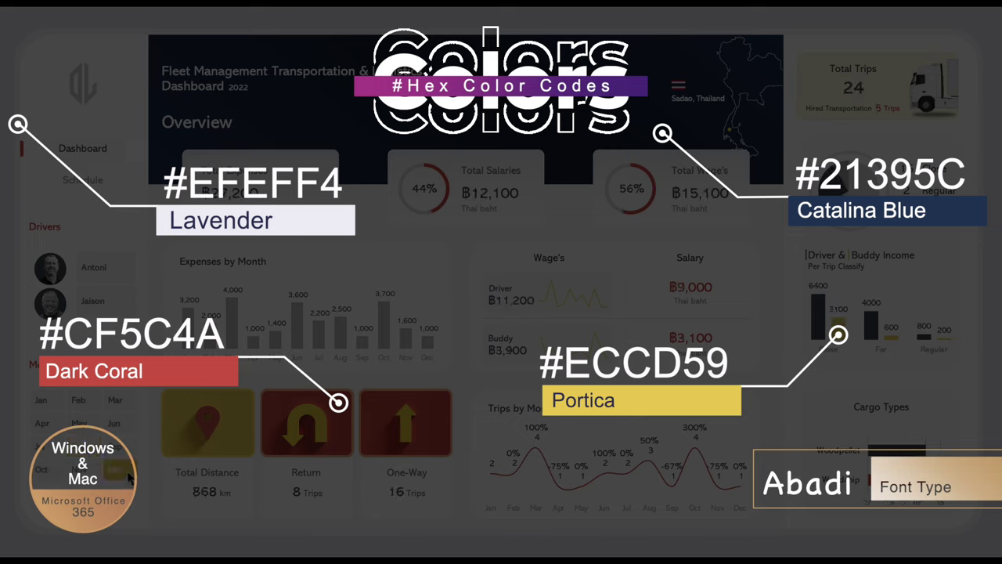
left_click(94, 183)
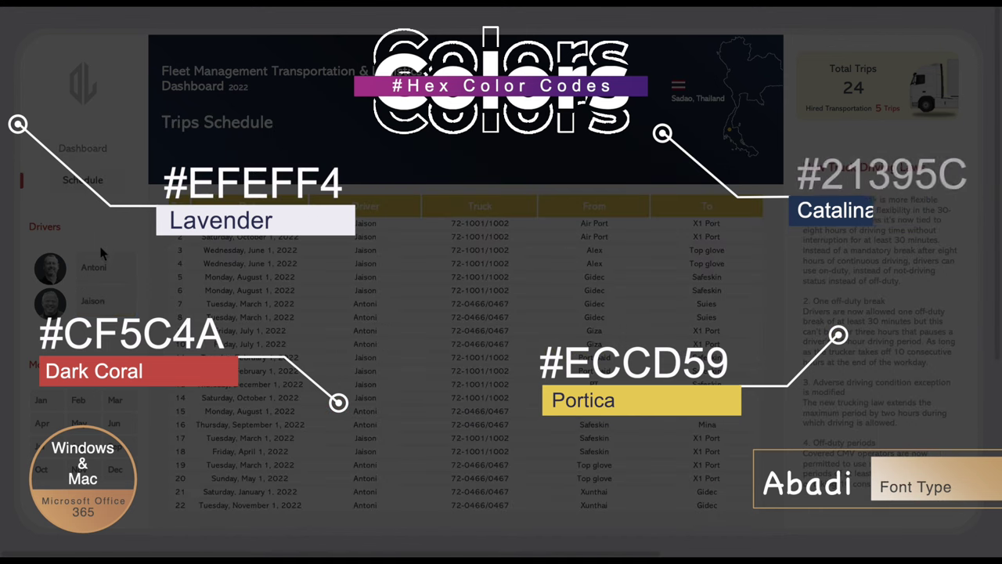
left_click(108, 304)
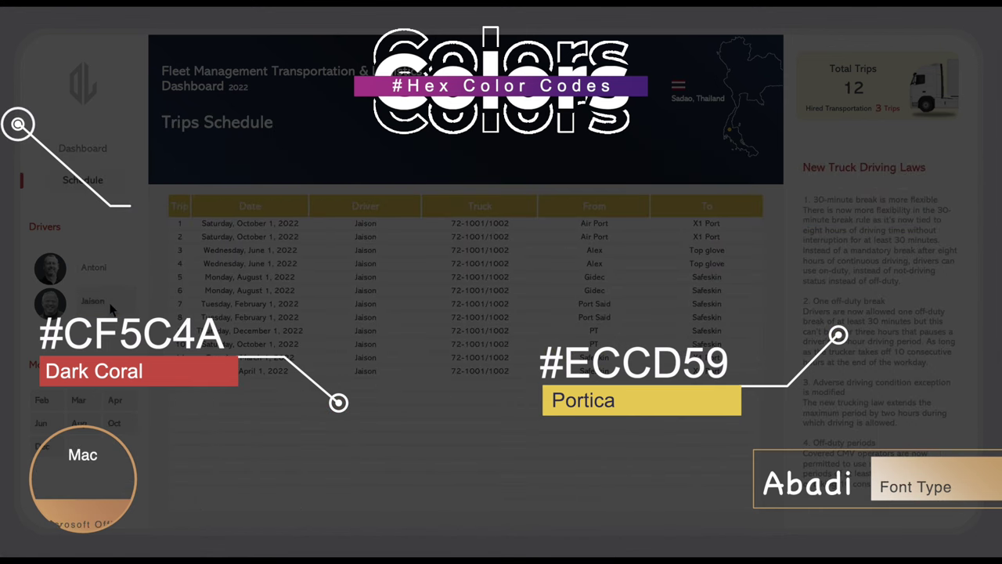
left_click(109, 301)
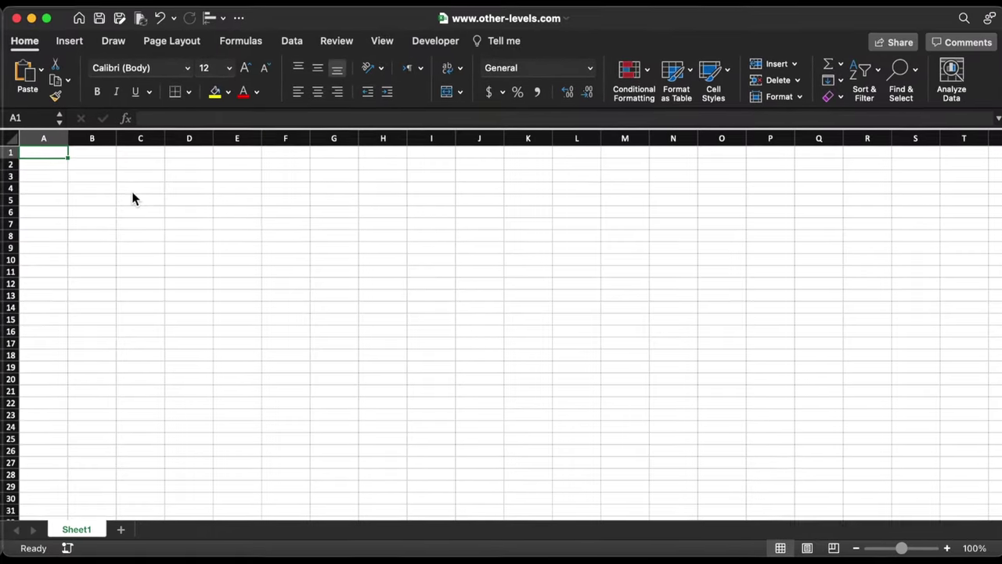
Fill the entire worksheet with light grey E4E6ED.
key("super+a")
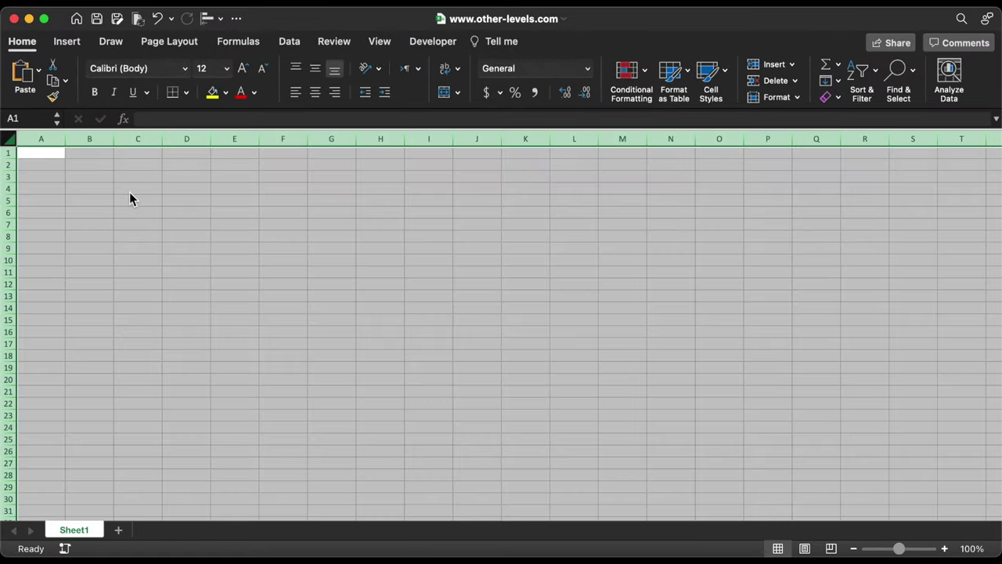
left_click(226, 93)
left_click(268, 290)
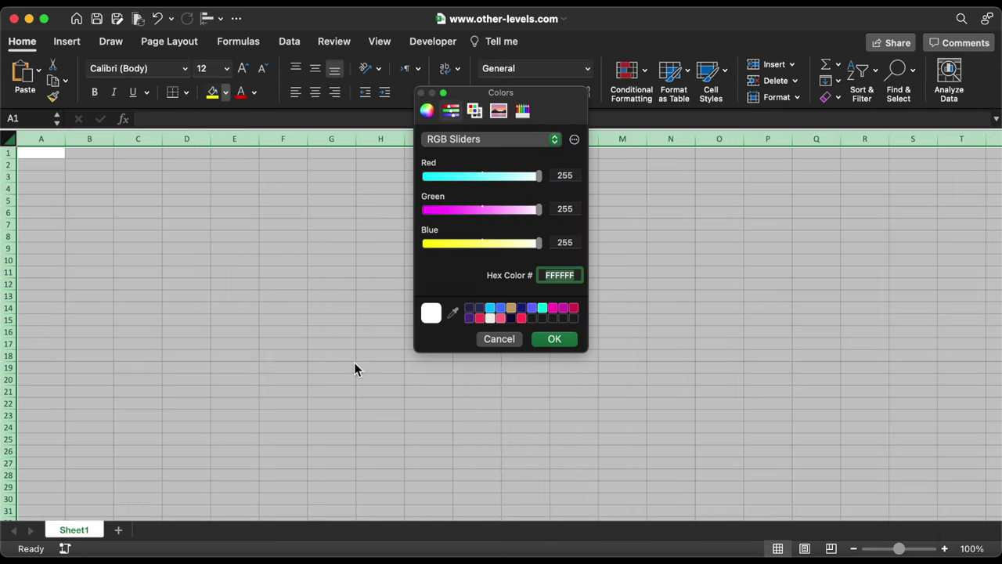
type("E4E6ED")
left_click(557, 341)
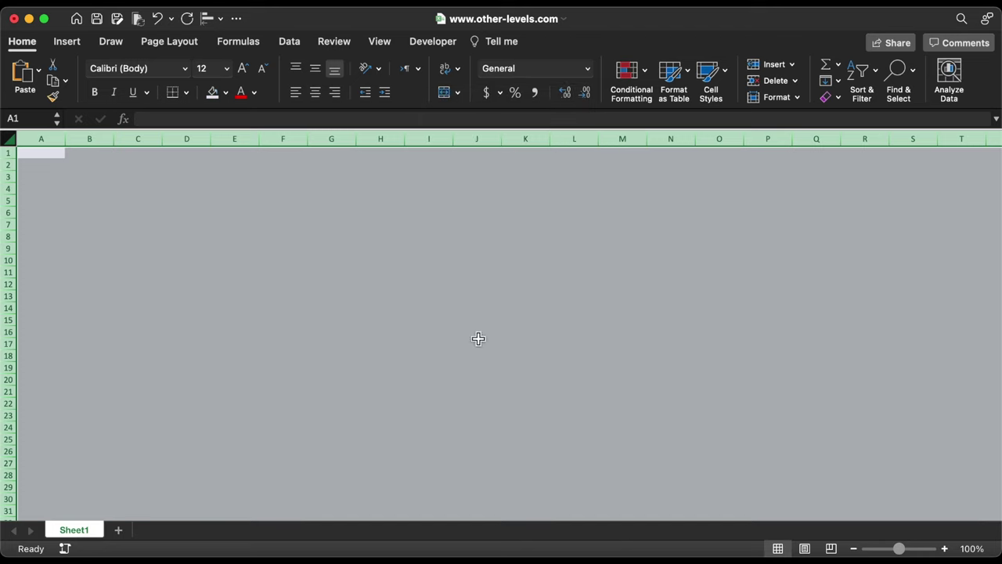
left_click(112, 194)
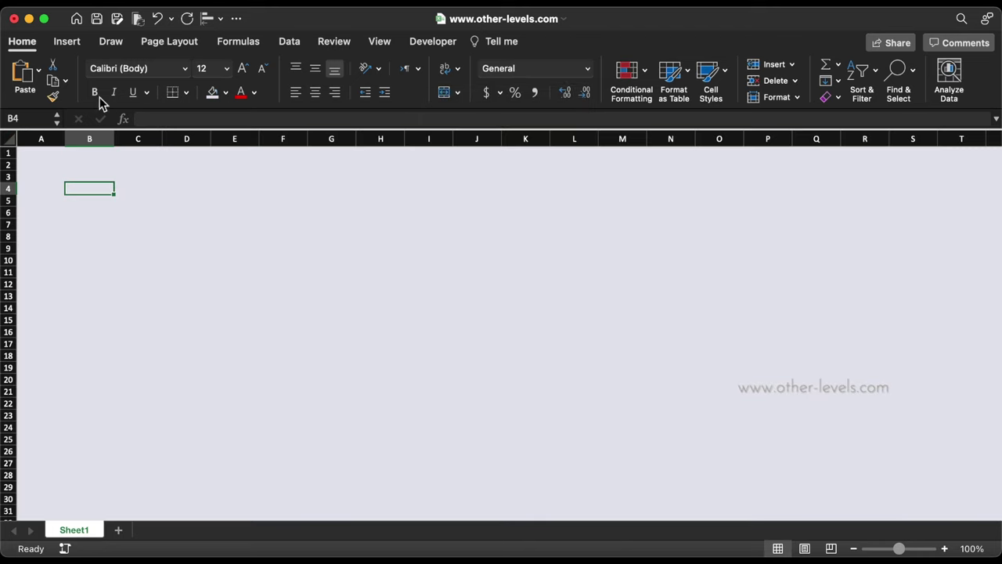
Draw a Round Same Side Corner Rectangle, rotate it 270° and move it toward column B.
left_click(67, 42)
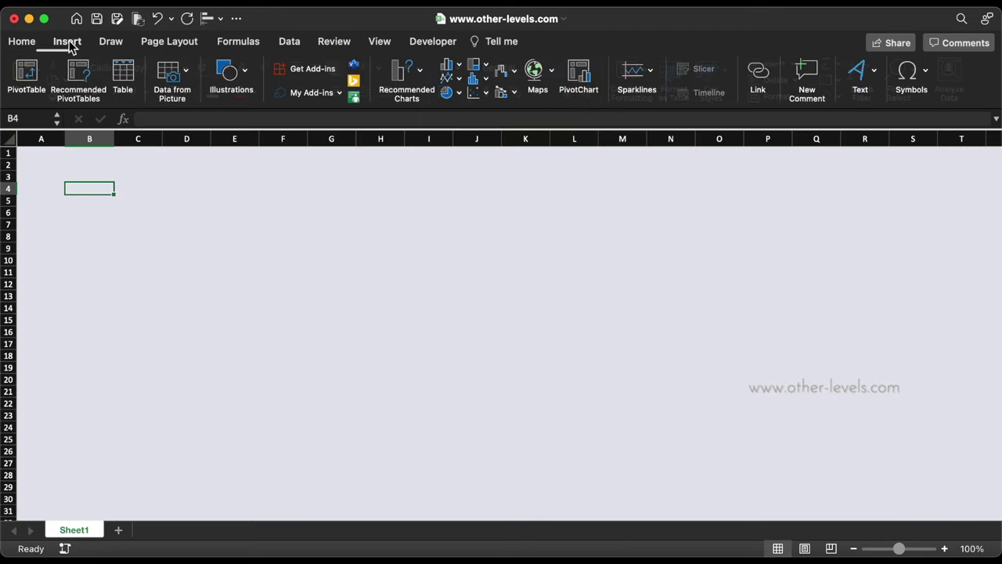
left_click(229, 80)
left_click(173, 123)
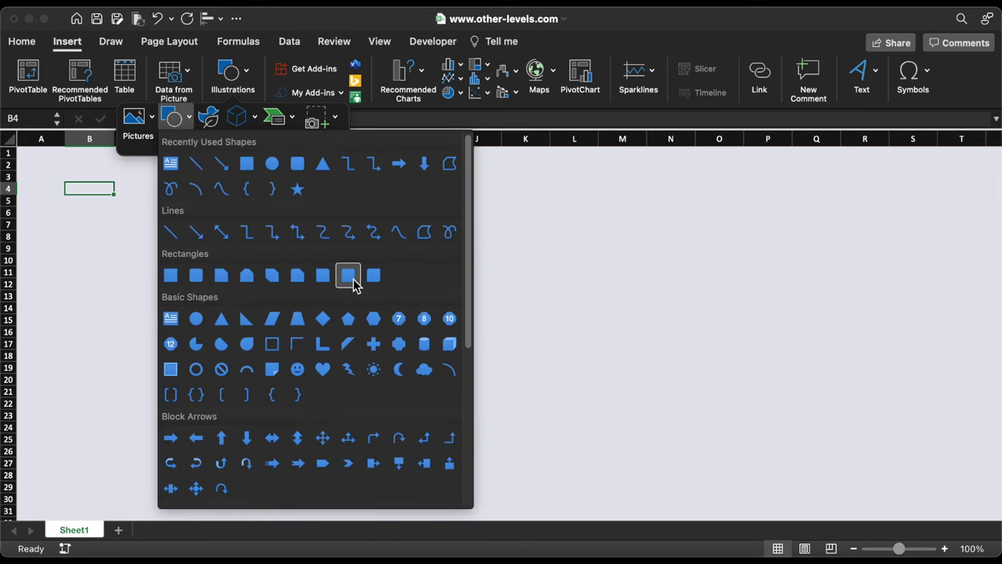
left_click(350, 277)
left_click_drag(178, 218, 347, 331)
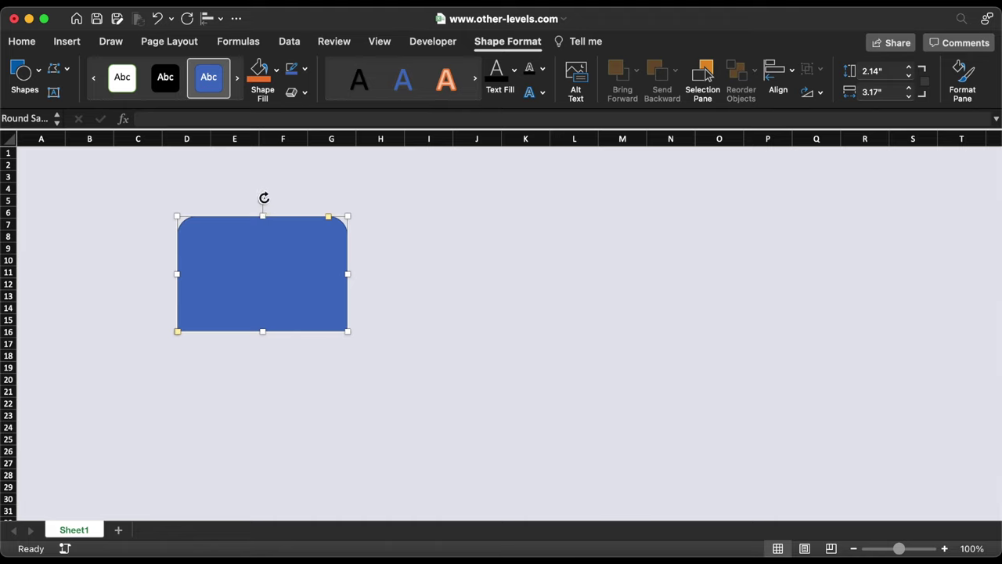
left_click_drag(265, 202, 195, 274)
left_click_drag(282, 248, 150, 233)
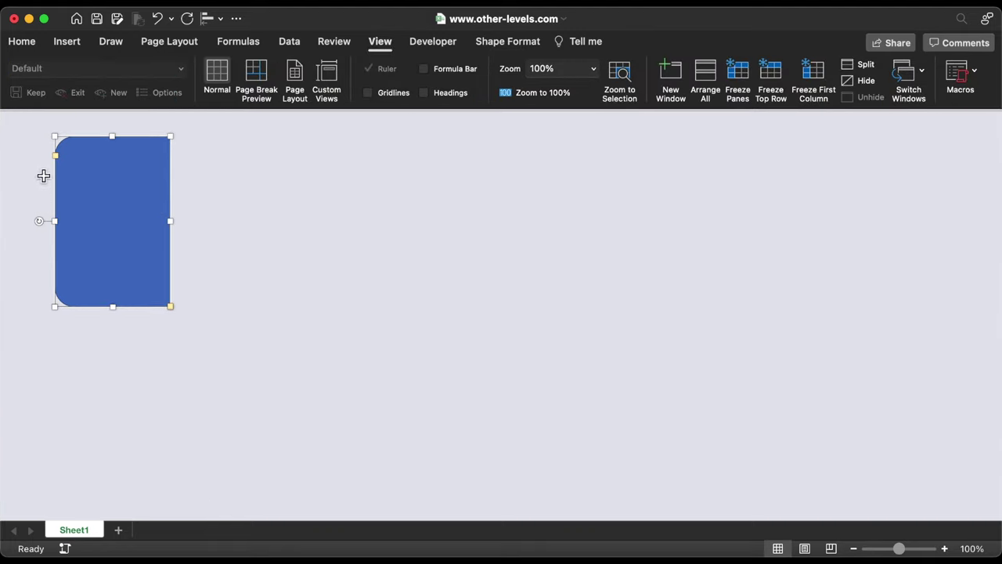
Fill the rounded rectangle with pale grey EFEFF4 and move it toward the top-left.
left_click(24, 42)
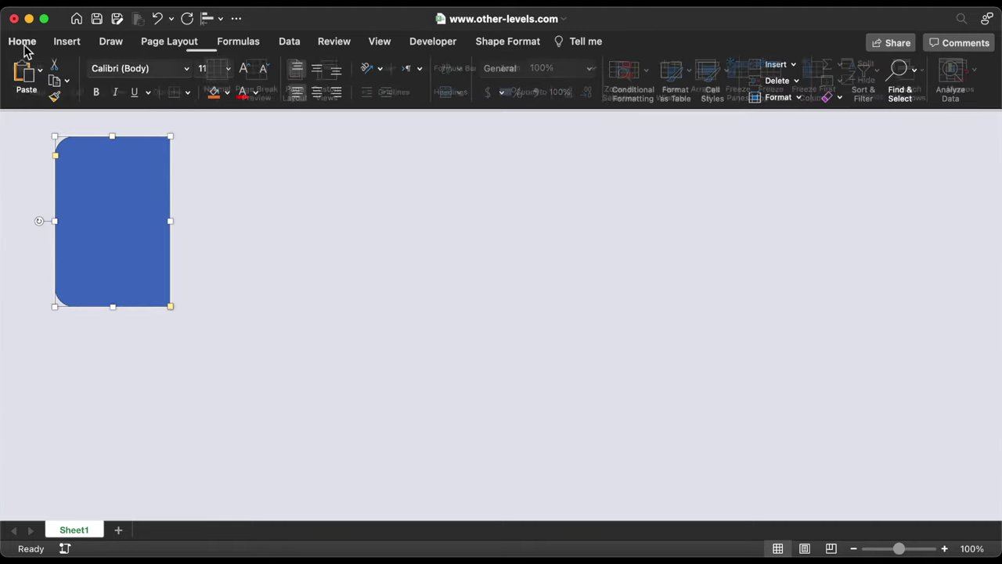
left_click(227, 92)
left_click(274, 347)
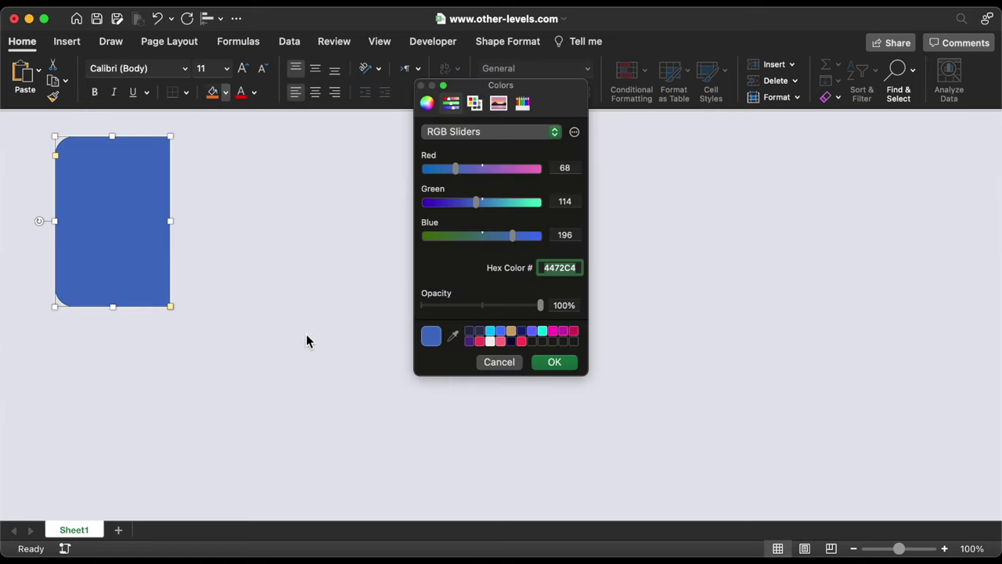
type("EFEFF4")
left_click(553, 363)
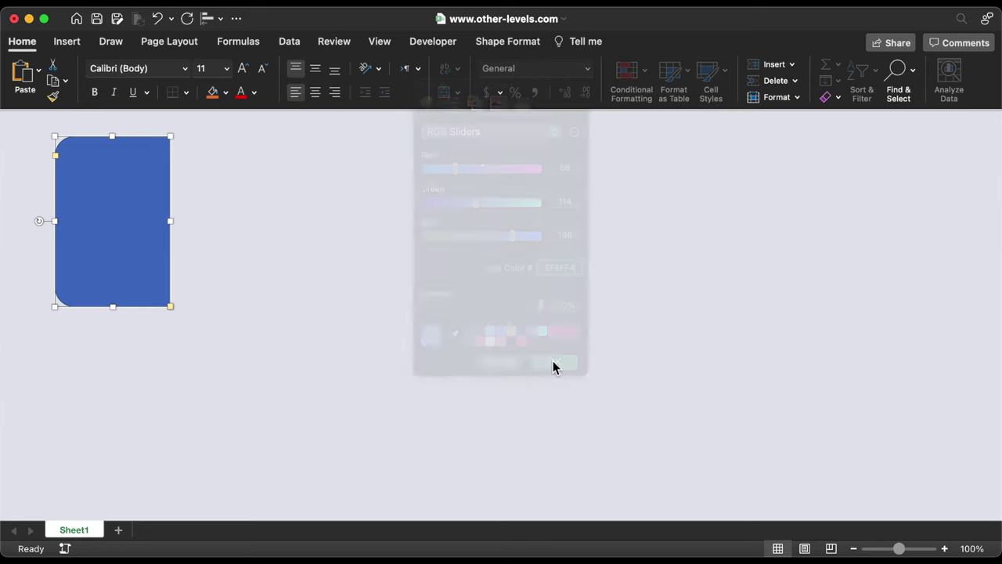
left_click_drag(132, 221, 103, 216)
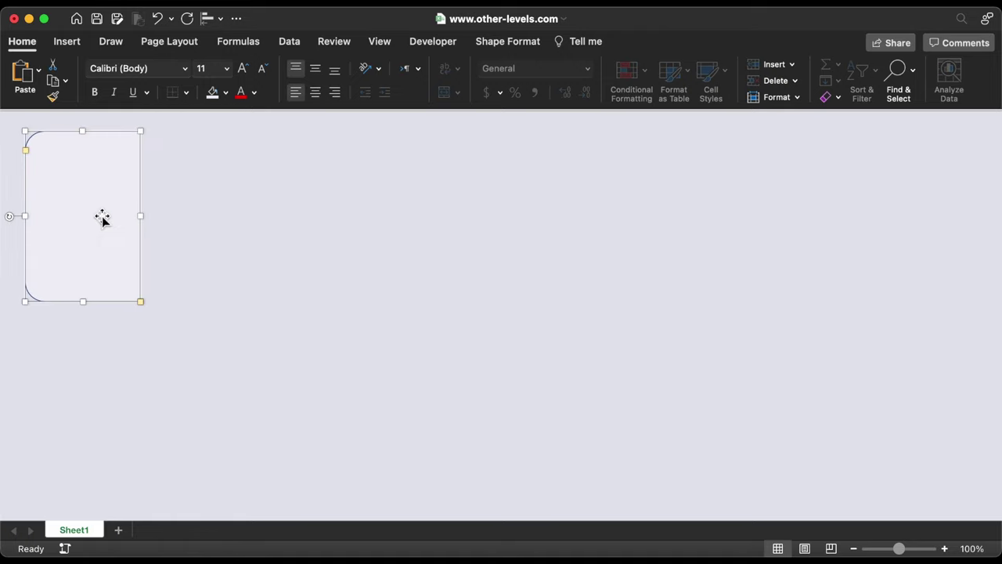
Remove the panel's outline, resize it to 2.2 by 8.2 inches and place it top-left.
left_click(515, 45)
left_click(304, 70)
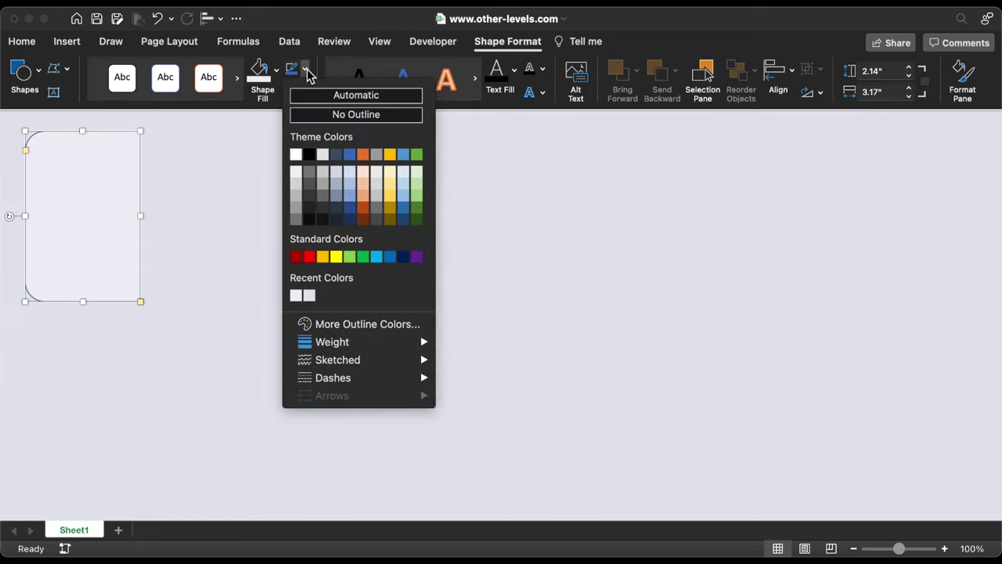
left_click(312, 114)
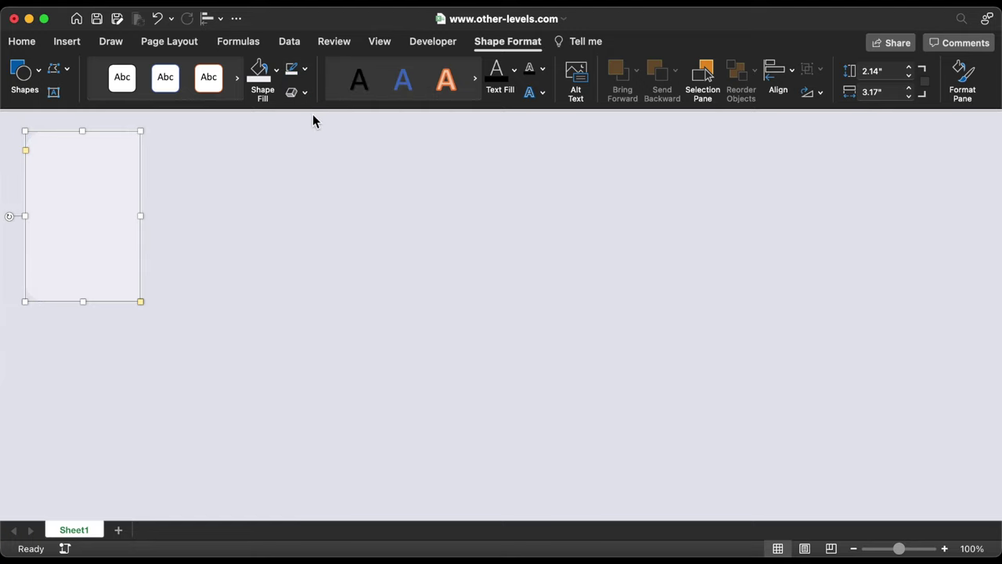
left_click(908, 68)
key("Tab")
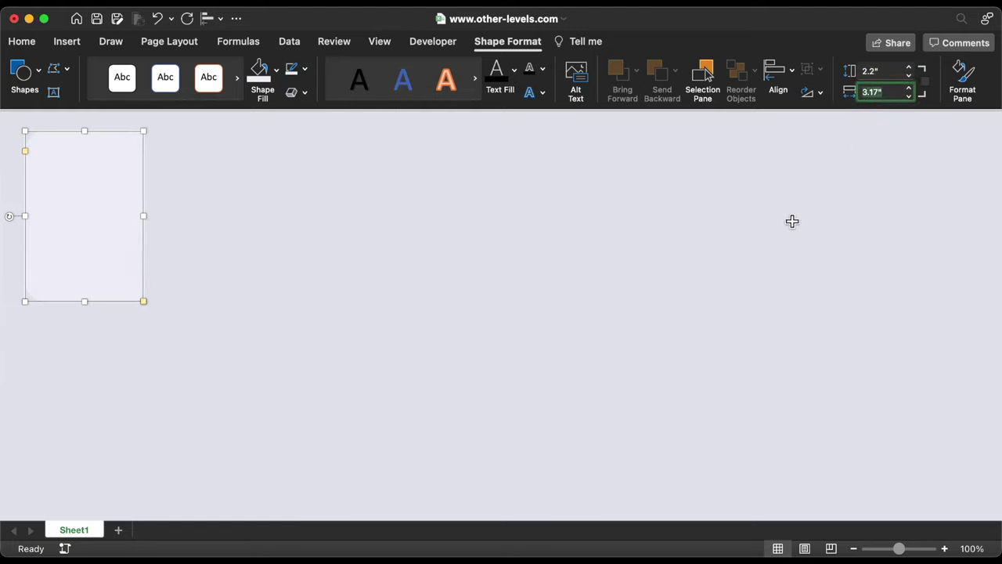
type("8.2")
key("Return")
left_click_drag(62, 149, 51, 169)
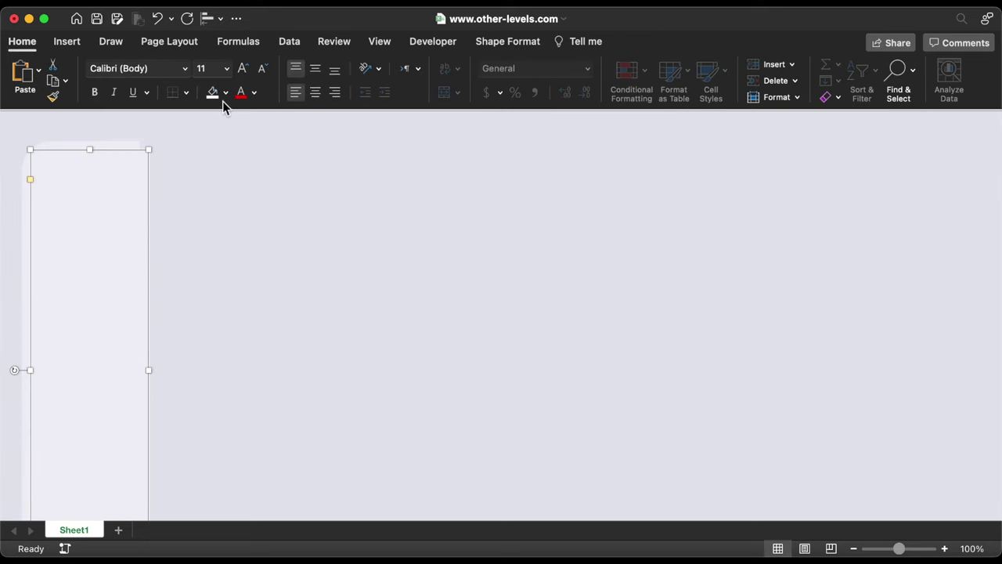
Fill the front panel white and resize it to 2.1 by 8 inches.
left_click(226, 92)
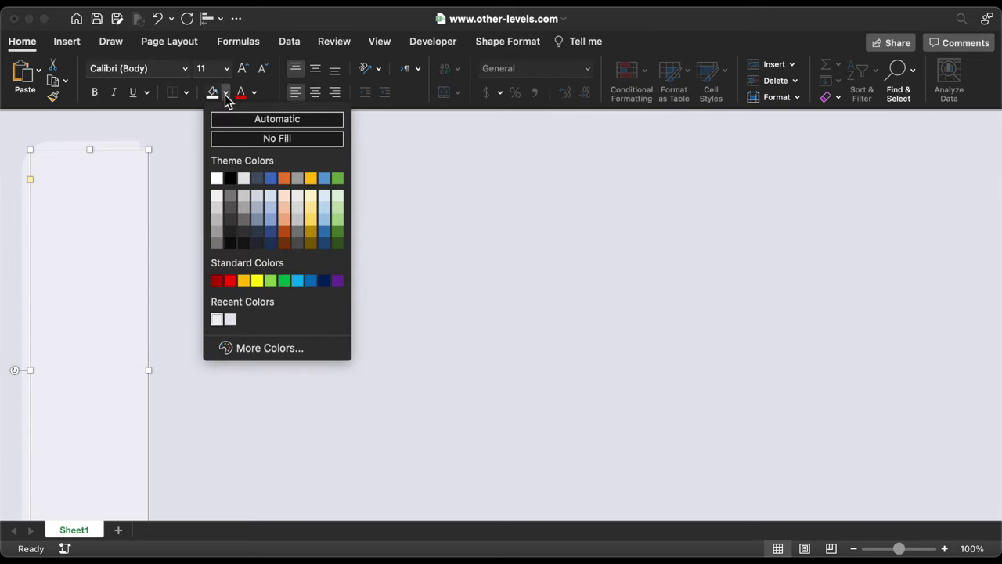
left_click(216, 178)
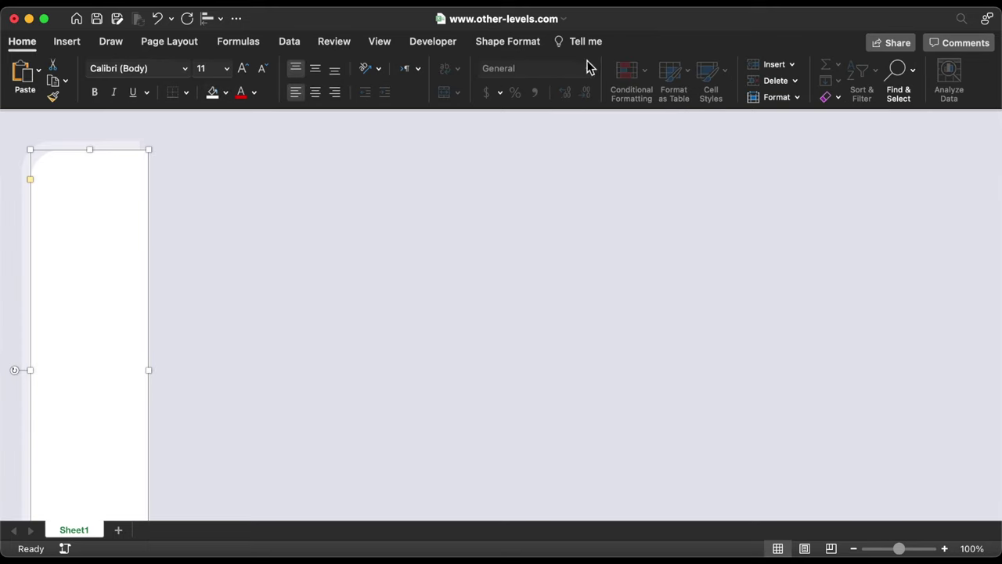
left_click(506, 40)
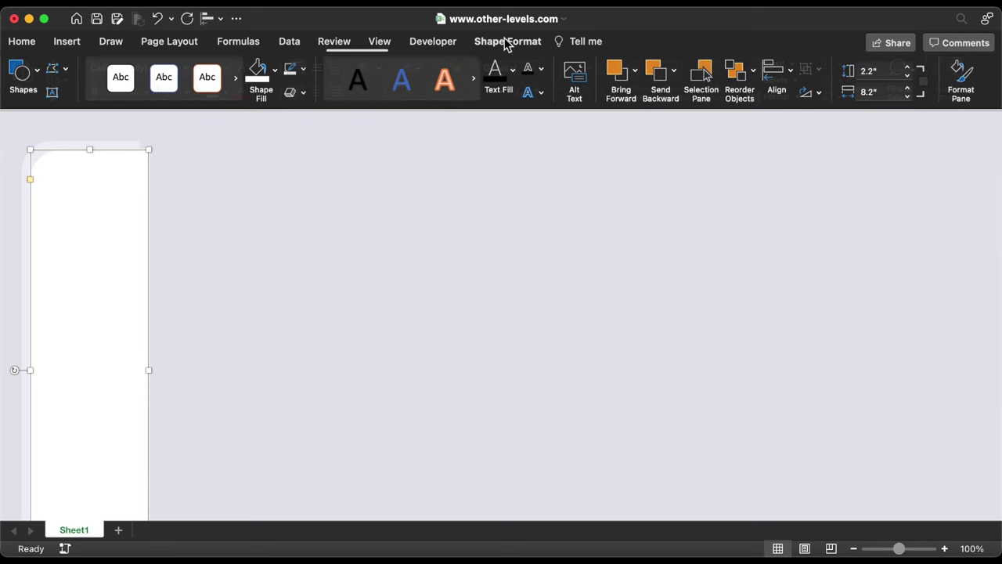
left_click(910, 76)
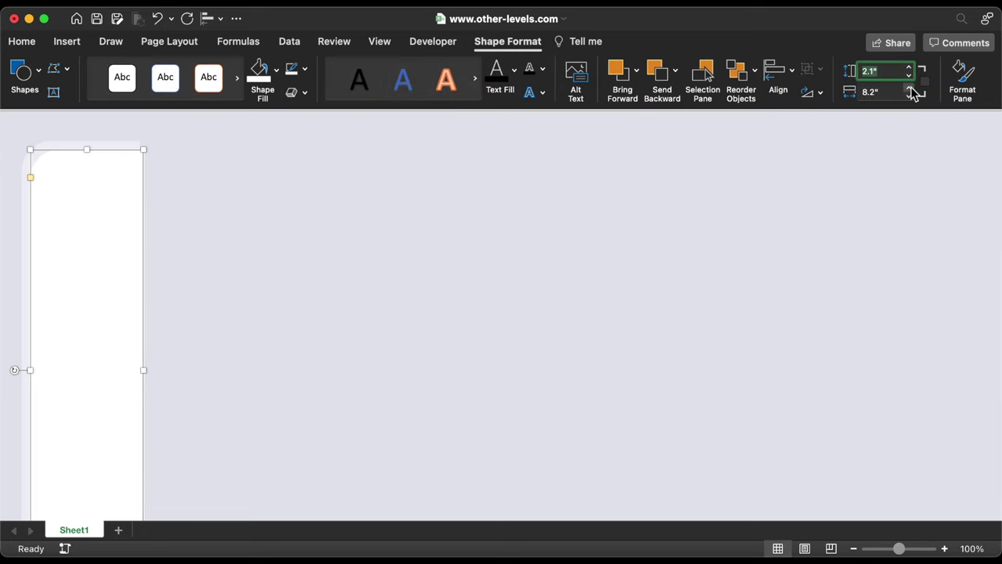
left_click(909, 95)
left_click(909, 96)
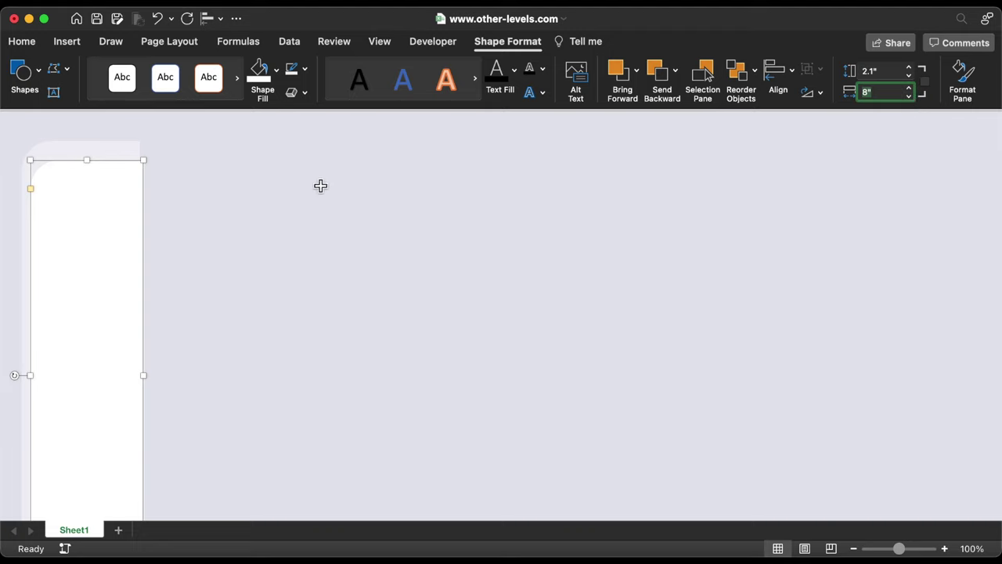
Align the white and grey panels on their right edges and middles, then group them.
left_click(122, 152, "shift")
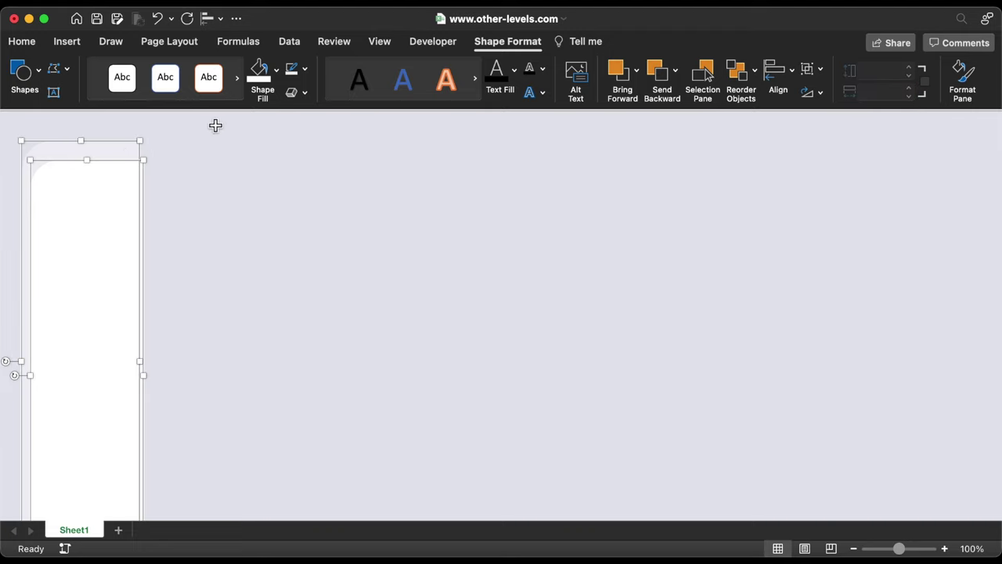
left_click(209, 22)
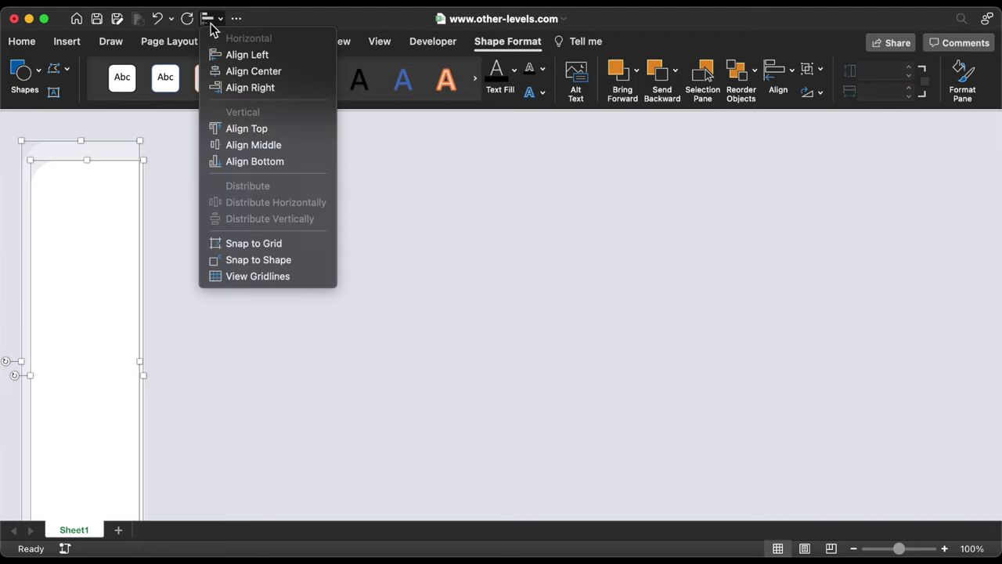
left_click(250, 87)
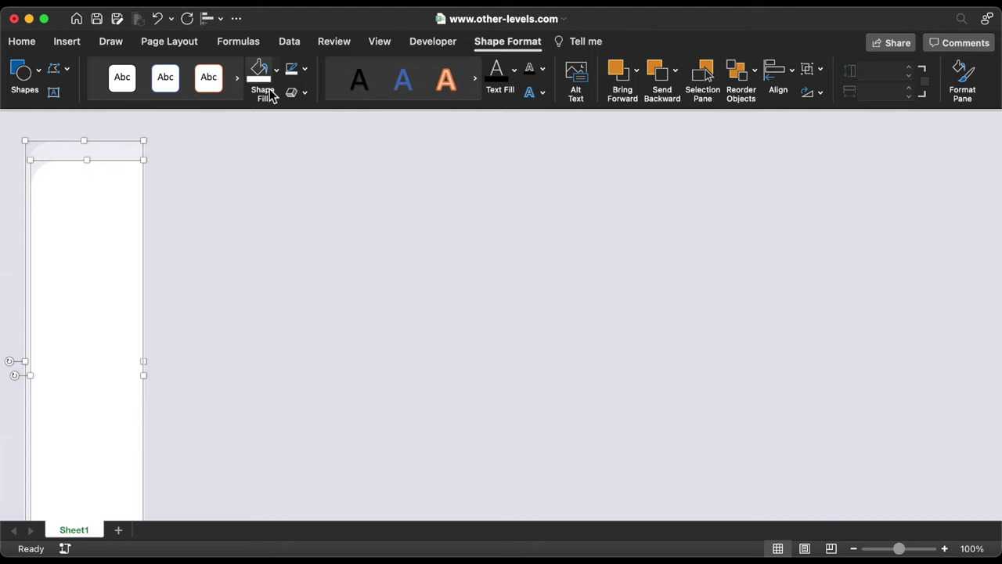
left_click(218, 23)
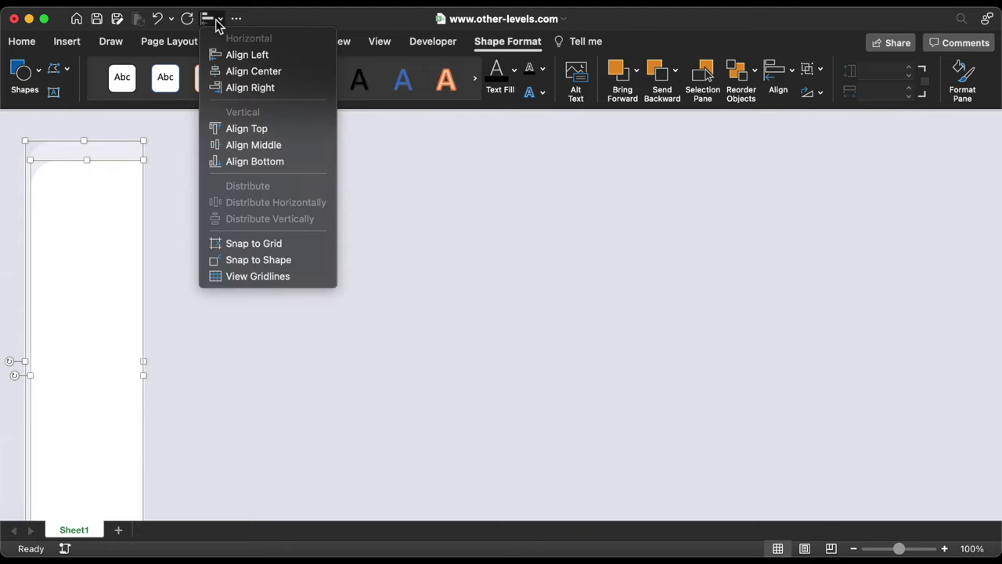
left_click(282, 148)
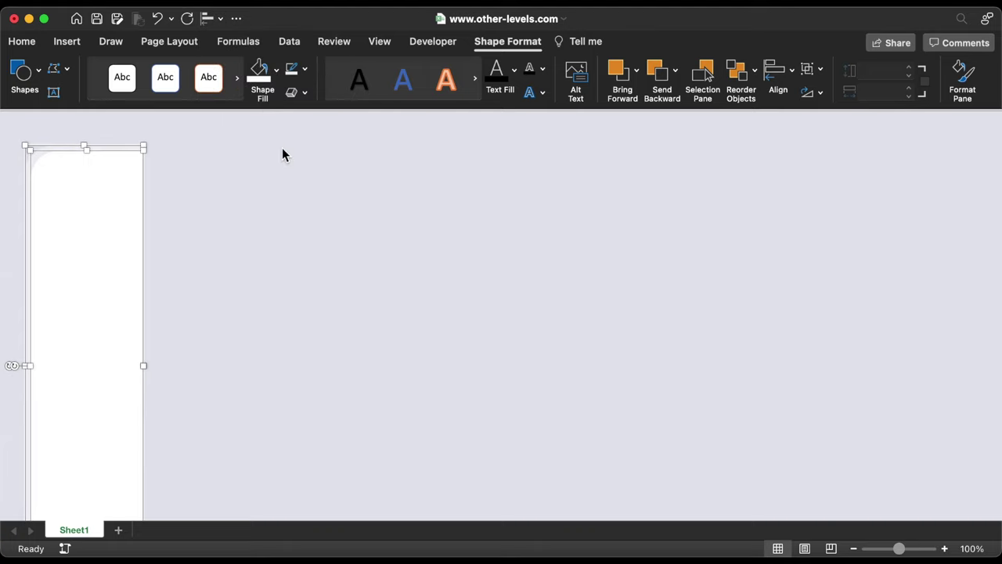
right_click(106, 193)
mouse_move(156, 253)
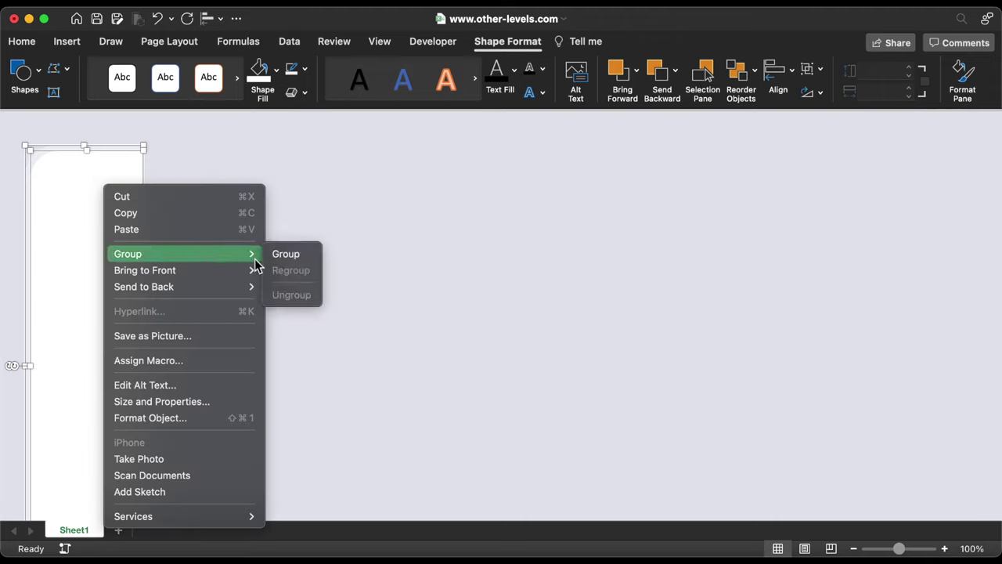
left_click(286, 254)
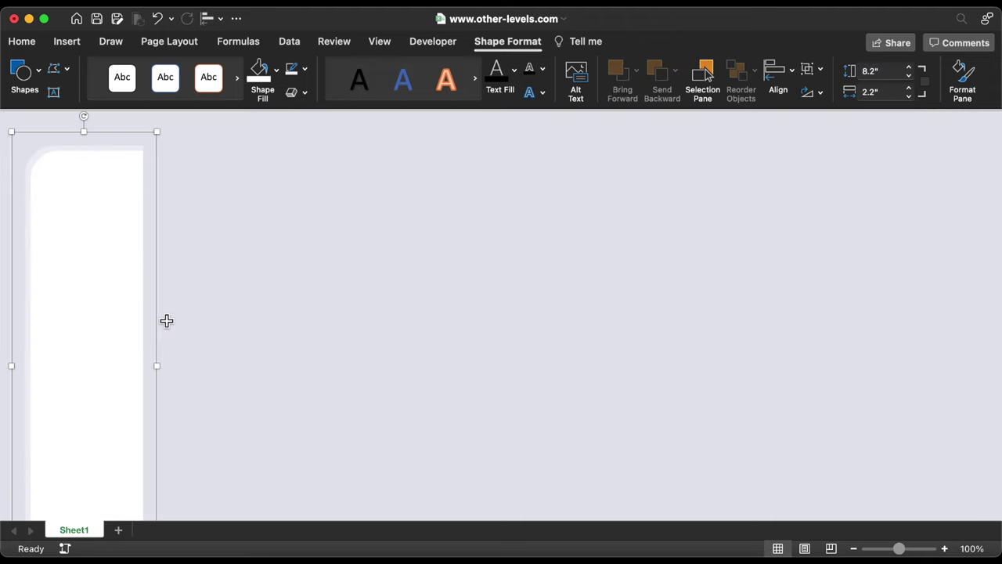
scroll(159, 295, "down", 1)
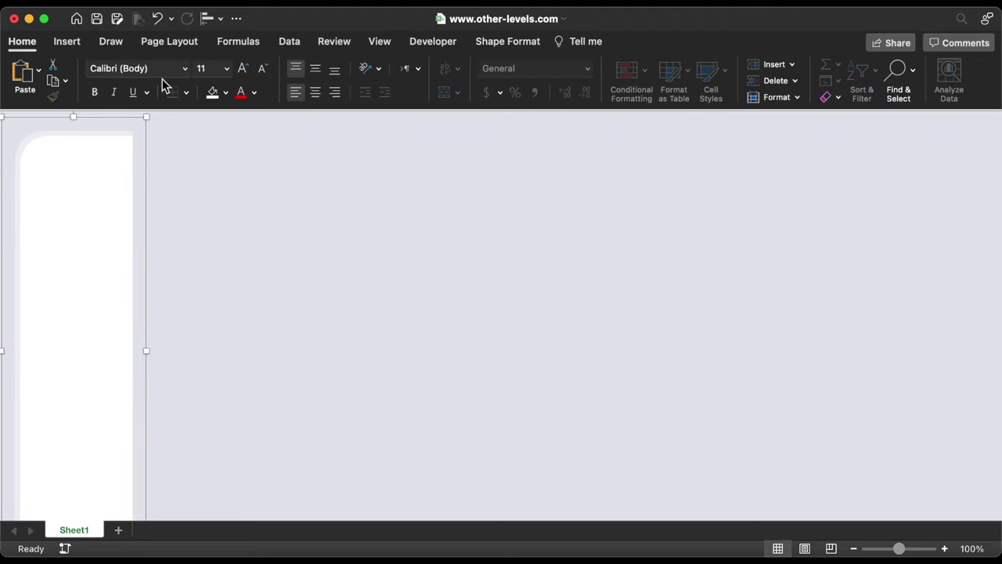
Draw a blue rectangle beside the side panel, sized 2.8 by 11.8 inches.
left_click(66, 42)
left_click(225, 72)
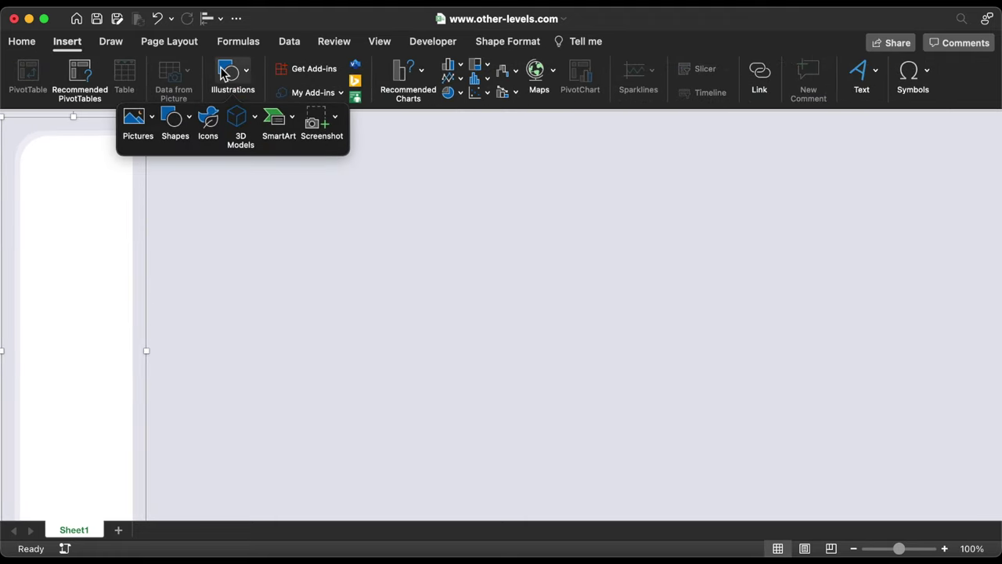
left_click(175, 121)
left_click(169, 273)
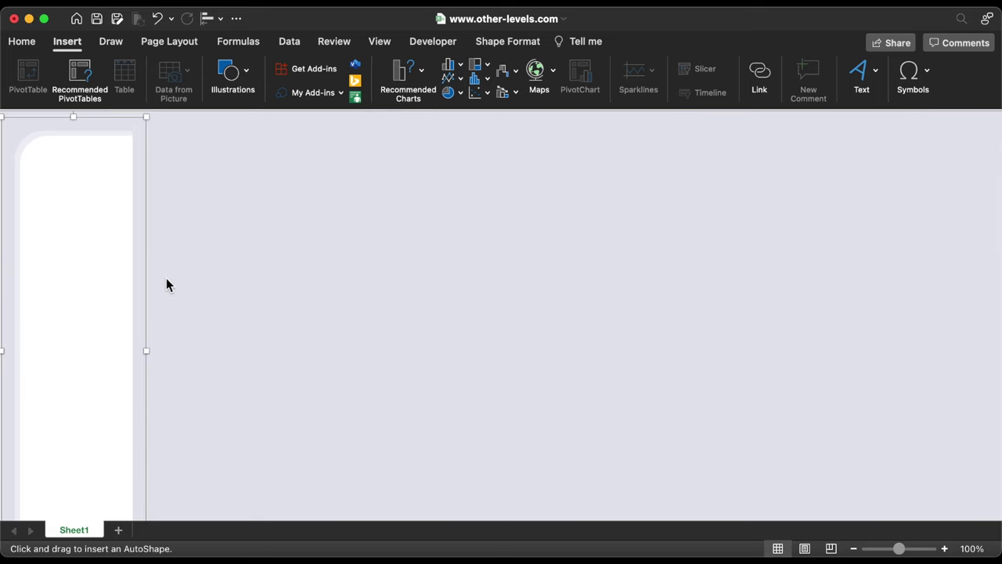
left_click_drag(185, 166, 546, 242)
left_click_drag(465, 216, 497, 208)
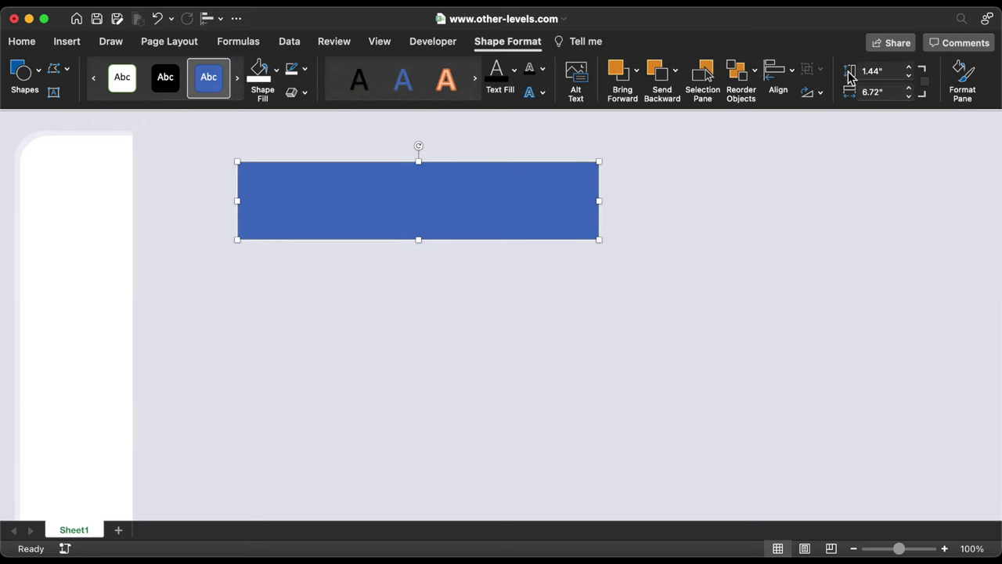
left_click_drag(908, 67, 910, 89)
left_click_drag(671, 255, 540, 244)
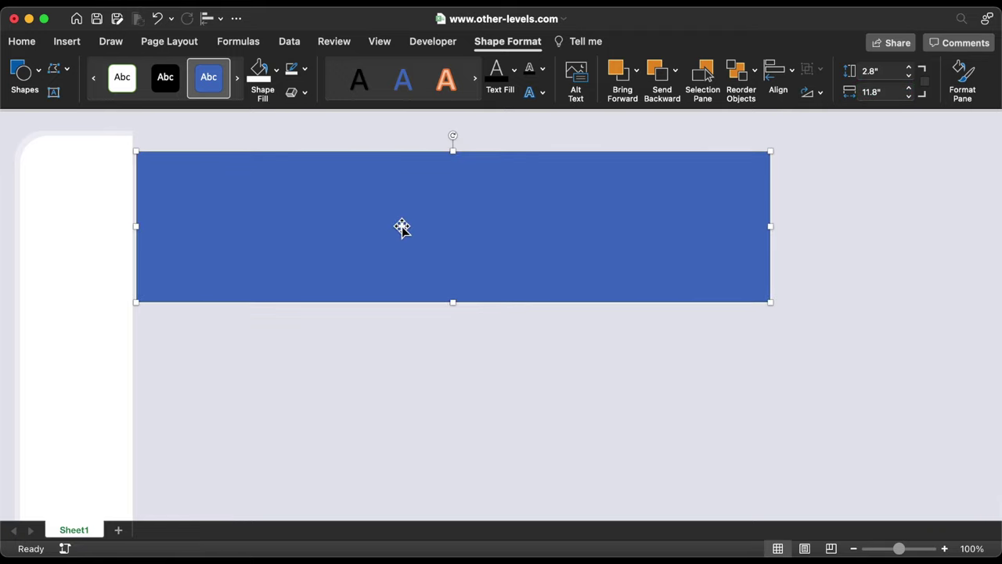
Duplicate the rectangle lower down and shrink the top copy into a thin 0.75-inch bar.
left_click_drag(402, 227, 440, 282)
left_click(430, 176)
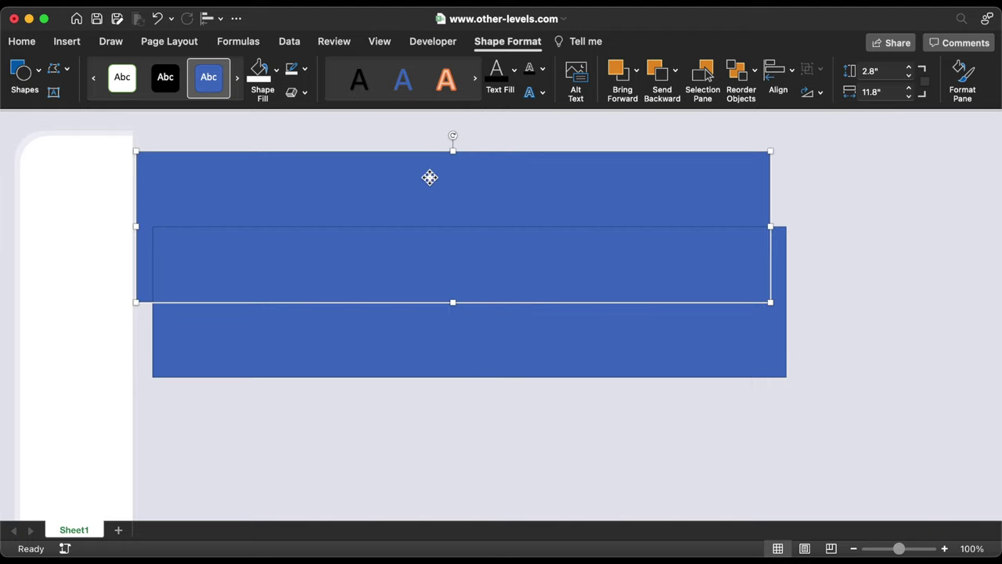
left_click_drag(457, 305, 409, 157)
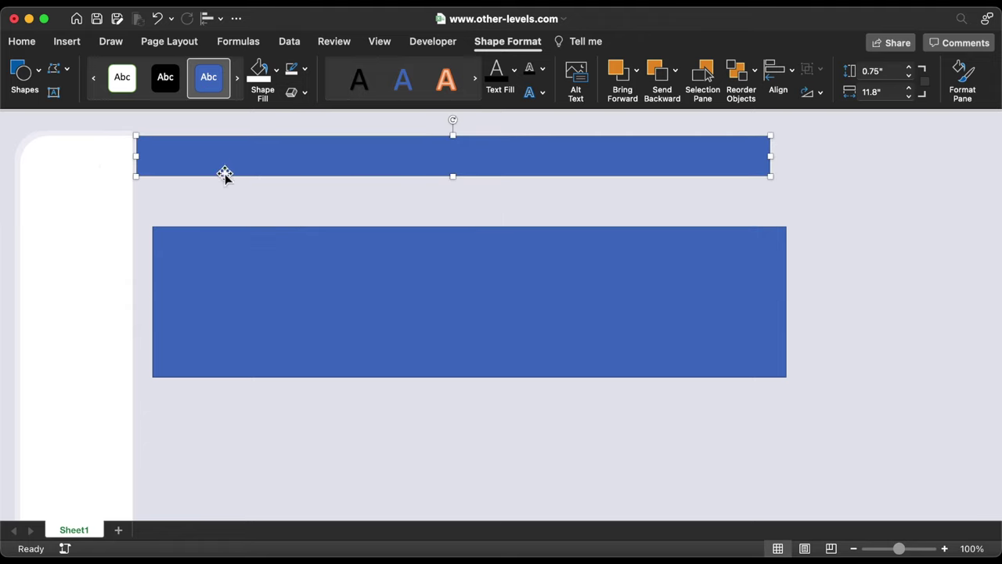
Ungroup the white and grey side panels and nudge the header bar left against them.
left_click(88, 162)
right_click(88, 162)
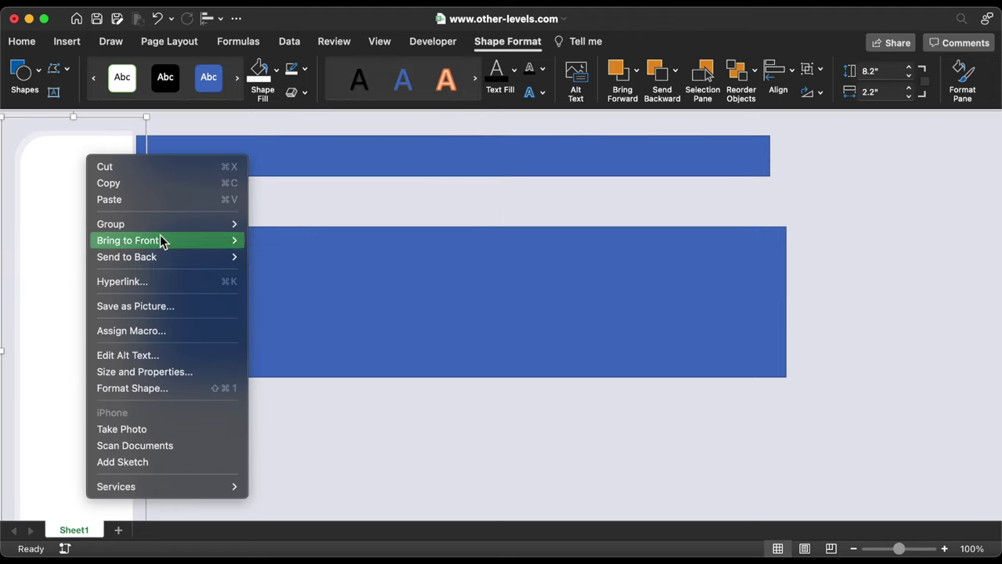
mouse_move(161, 225)
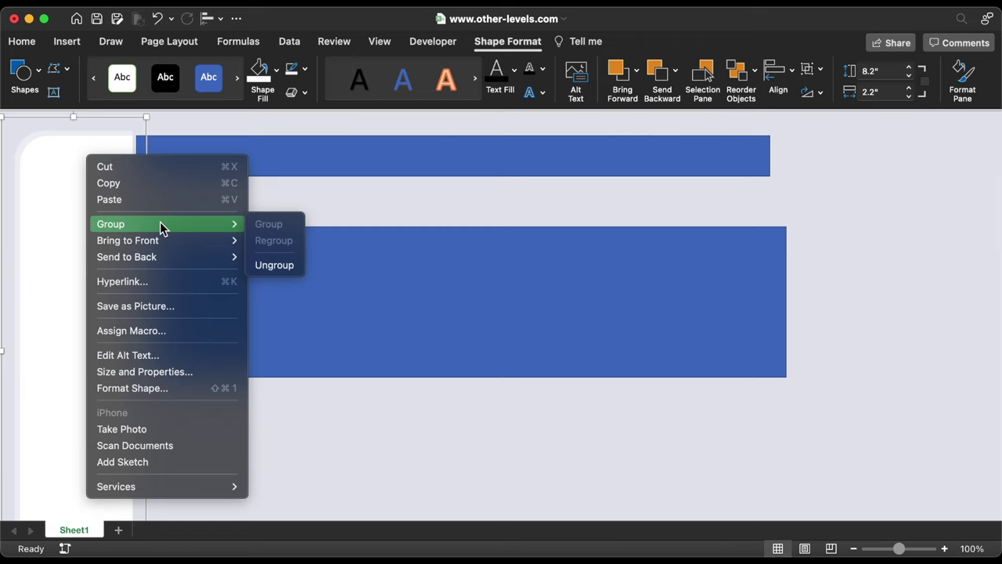
left_click(259, 268)
key("Escape")
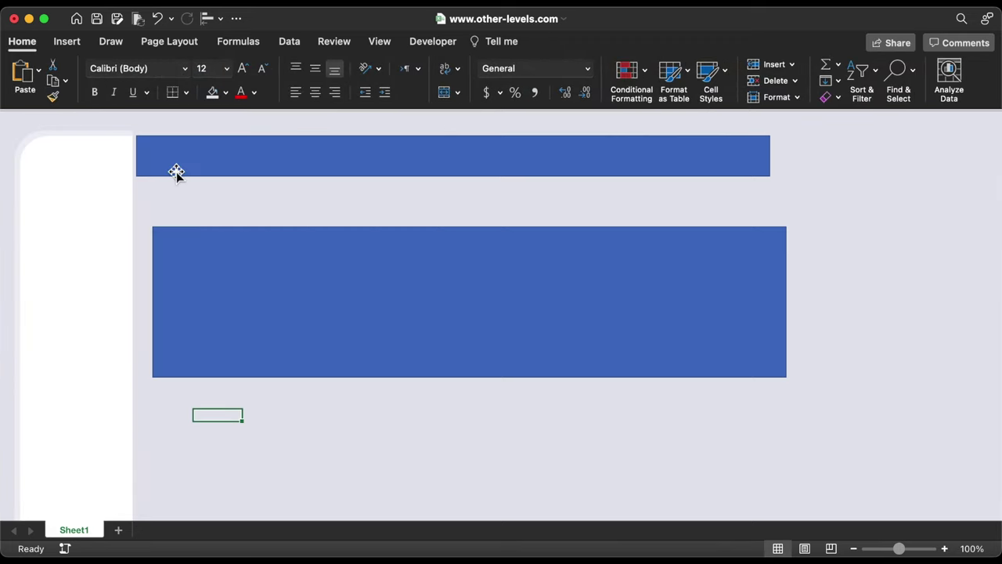
scroll(176, 172, "up", 10)
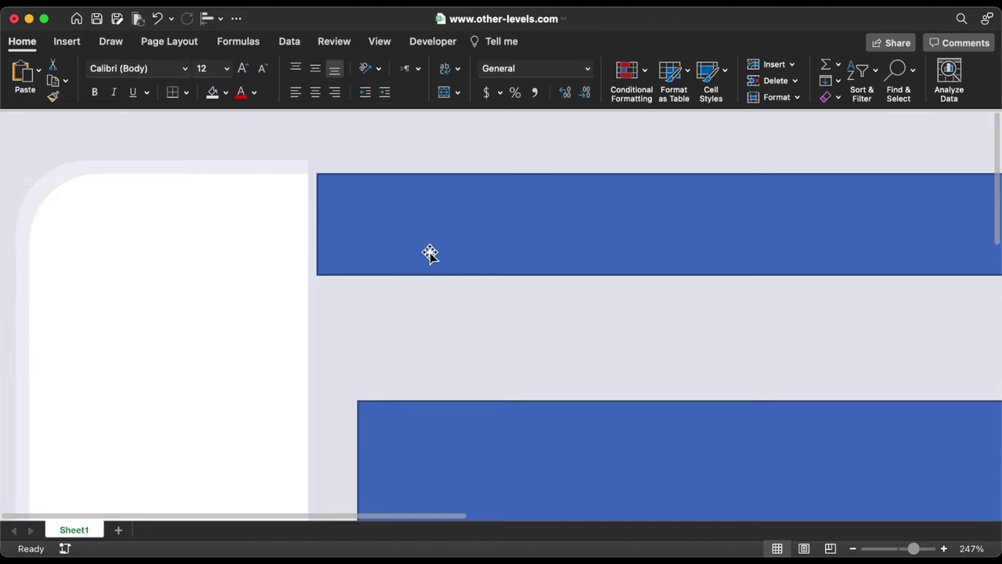
left_click_drag(452, 237, 446, 229)
Remove the header bar's outline and fill it with light grey.
left_click(532, 42)
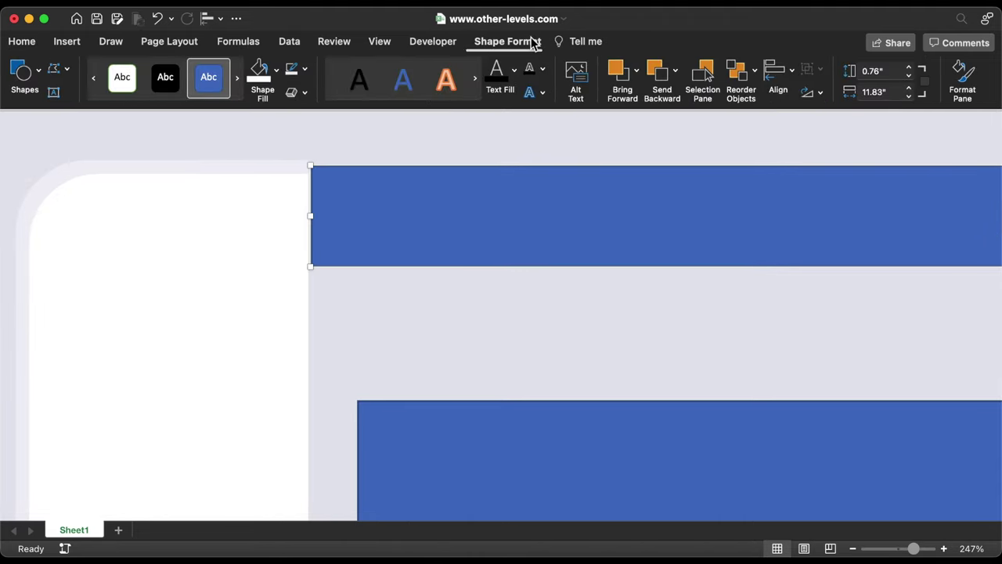
left_click(304, 69)
left_click(311, 115)
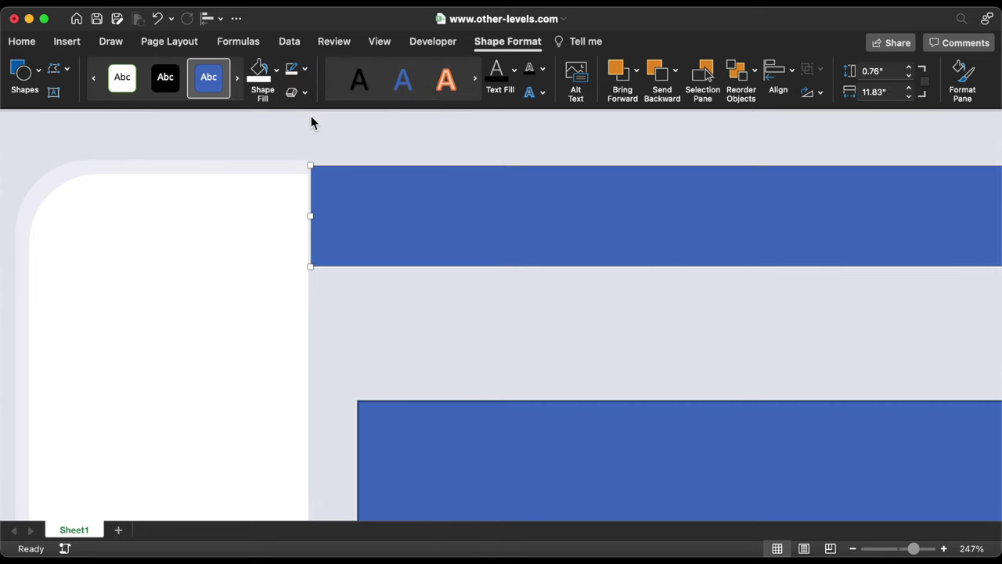
left_click(275, 69)
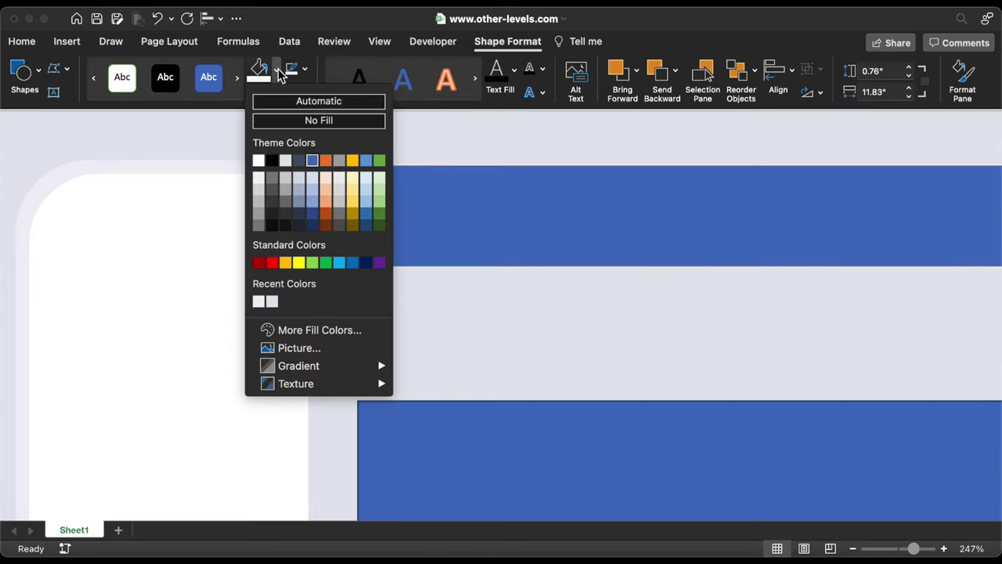
left_click(259, 302)
Top-align the grey bar with the white panel, thin it to a strip, and move the blue rectangle beneath.
left_click(279, 172, "shift")
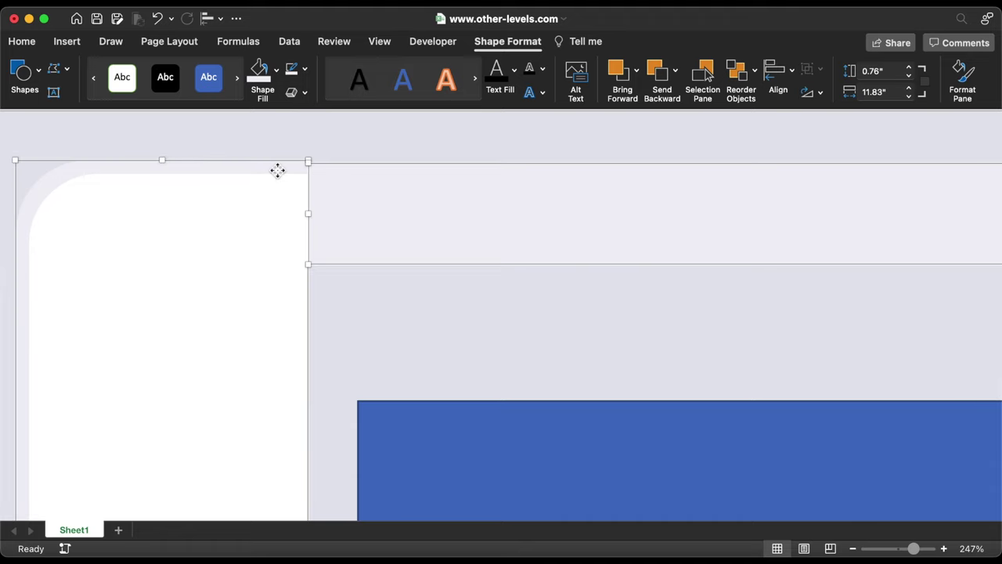
left_click(219, 18)
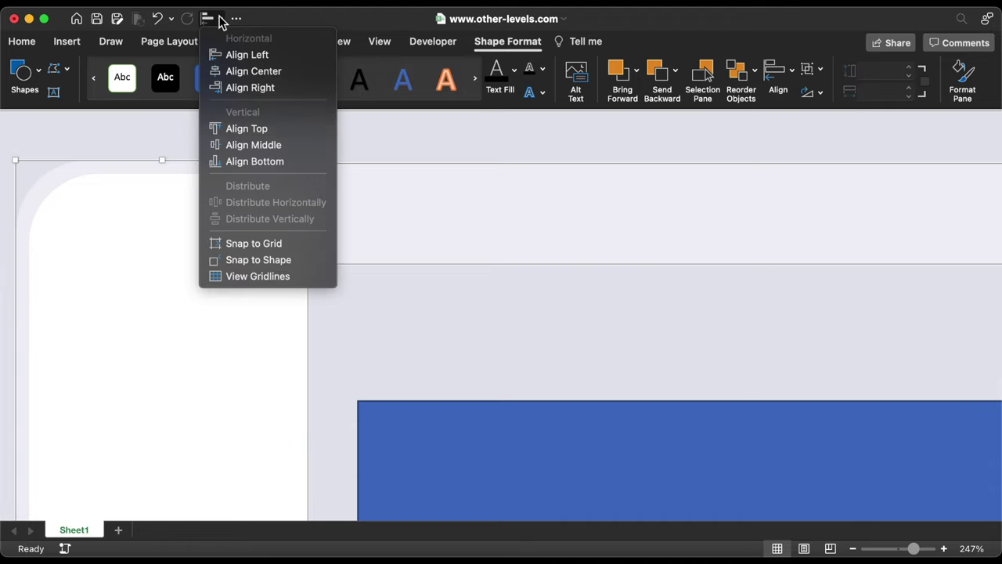
left_click(264, 128)
left_click(528, 212)
scroll(709, 302, "right", 5)
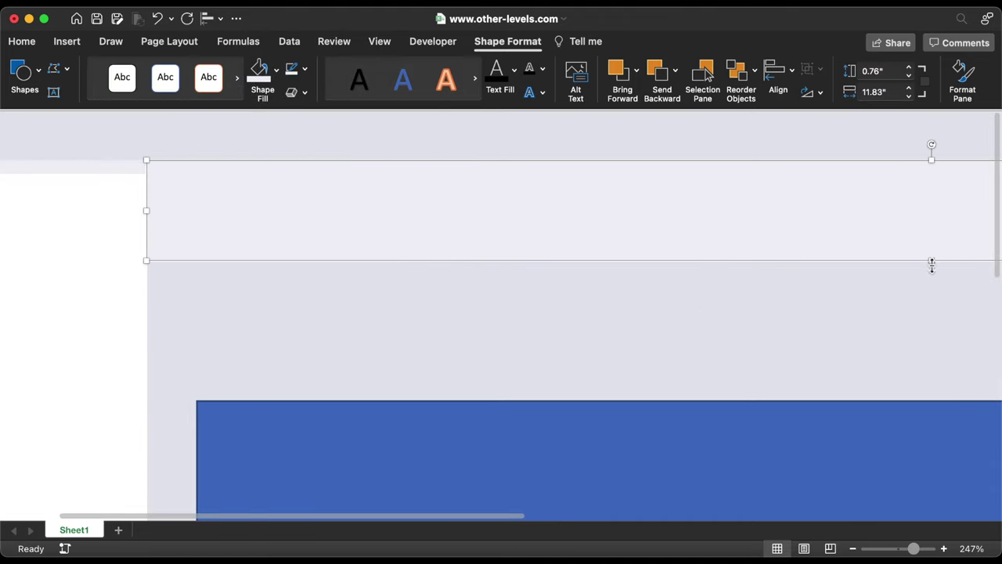
left_click_drag(932, 264, 922, 178)
left_click_drag(476, 455, 443, 316)
scroll(281, 280, "down", 5)
left_click_drag(280, 280, 275, 258)
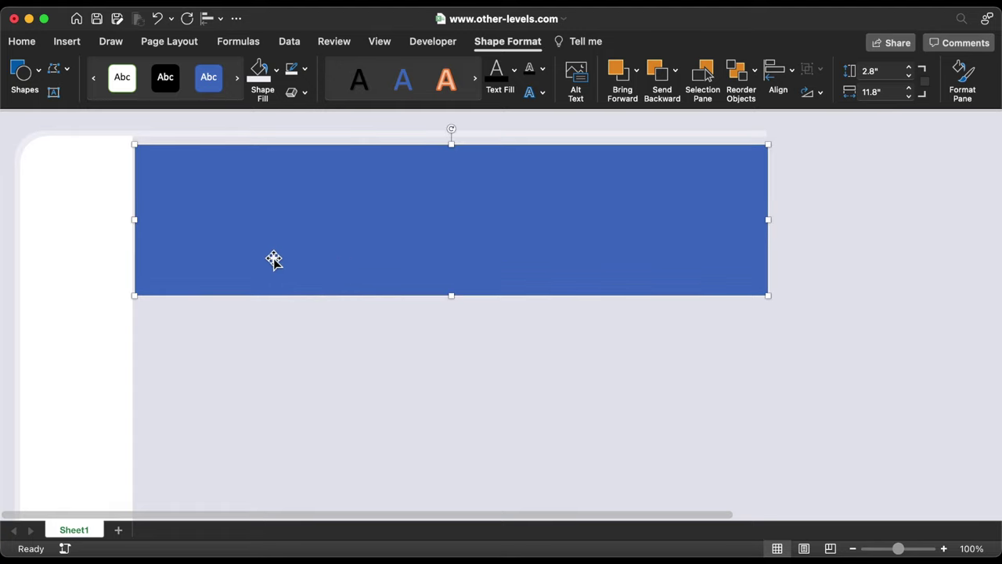
Top-align the blue rectangle with the white panel, left-align it with the strip, and open Format Shape.
left_click(75, 219, "shift")
left_click(207, 18)
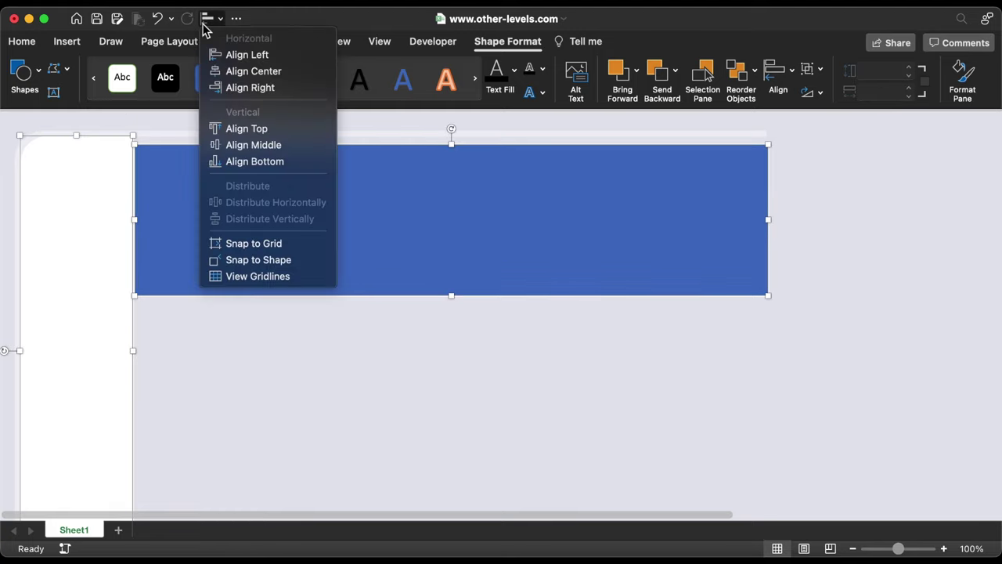
left_click(265, 128)
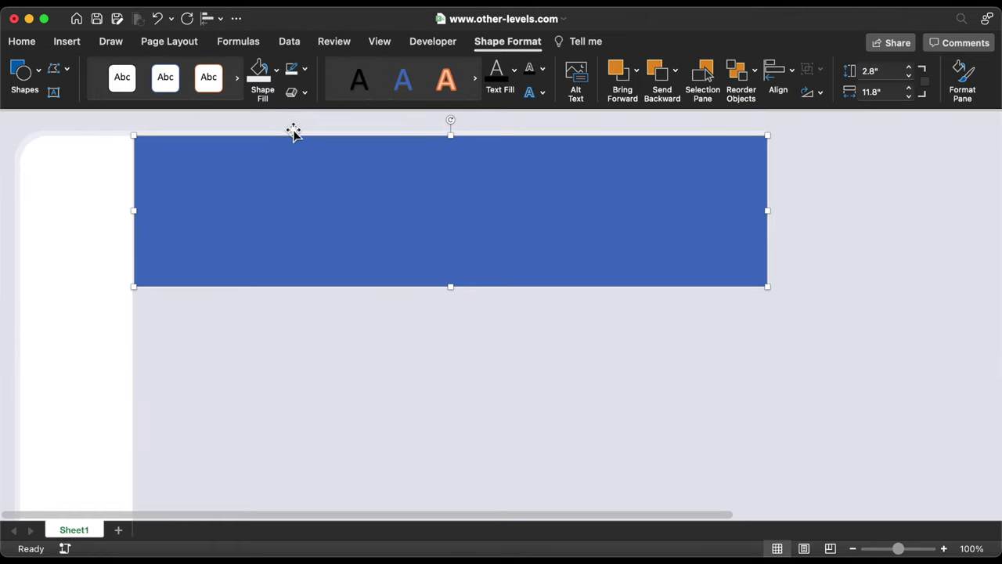
left_click(294, 134, "shift")
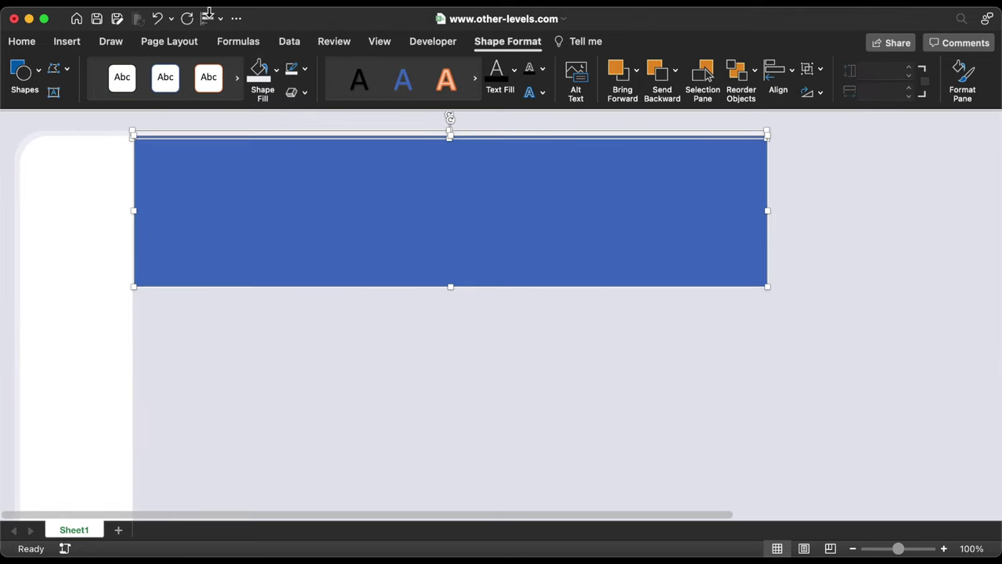
left_click(208, 18)
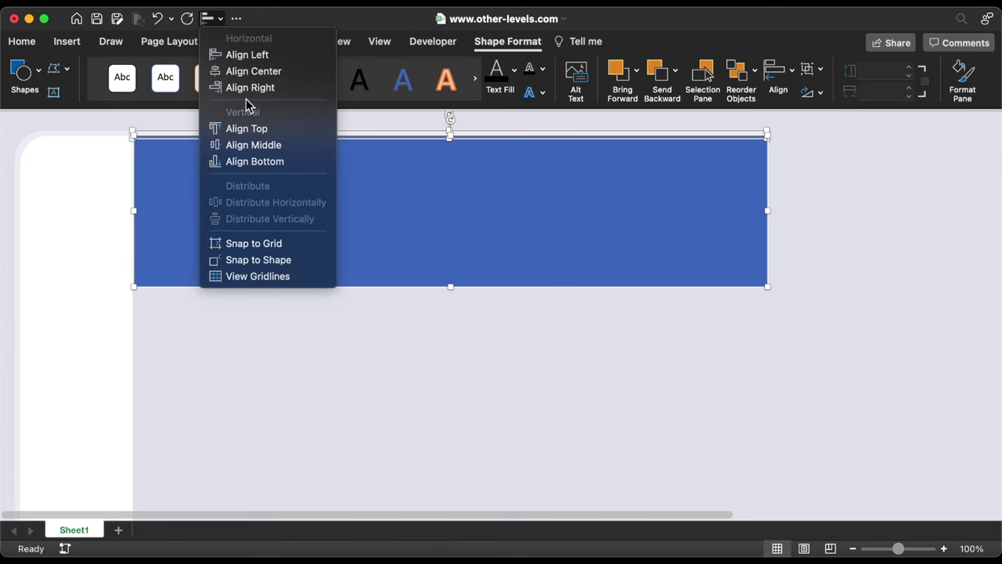
left_click(249, 54)
double_click(485, 238)
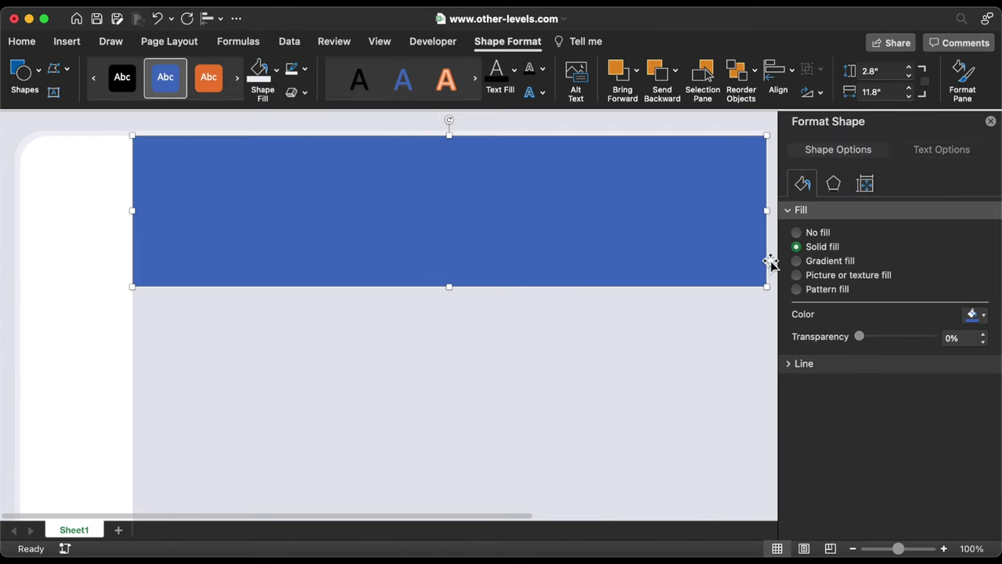
Switch the rectangle to a gradient fill, drop one stop, and colour the first stop navy 20375A.
left_click(848, 261)
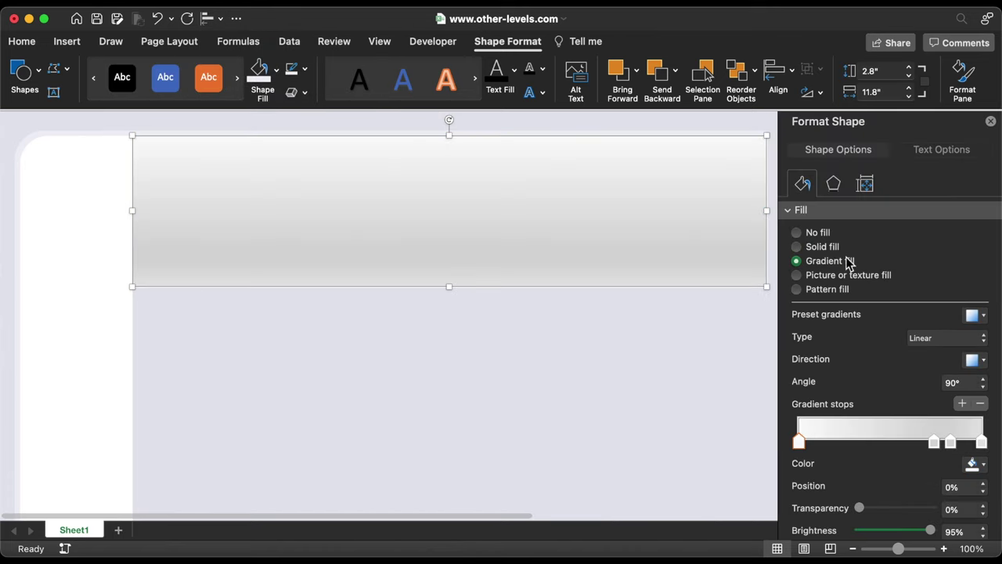
left_click(980, 403)
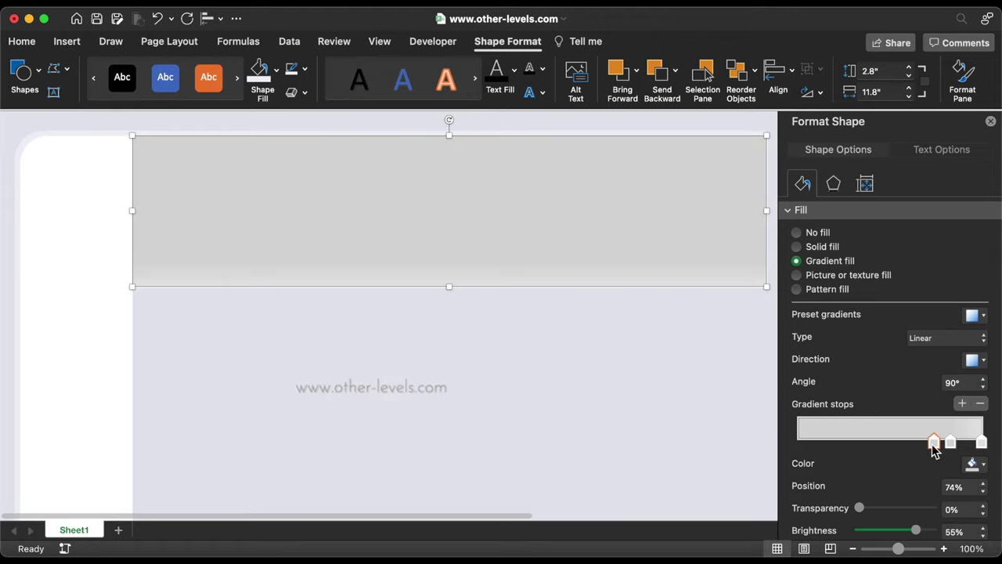
left_click_drag(934, 443, 786, 442)
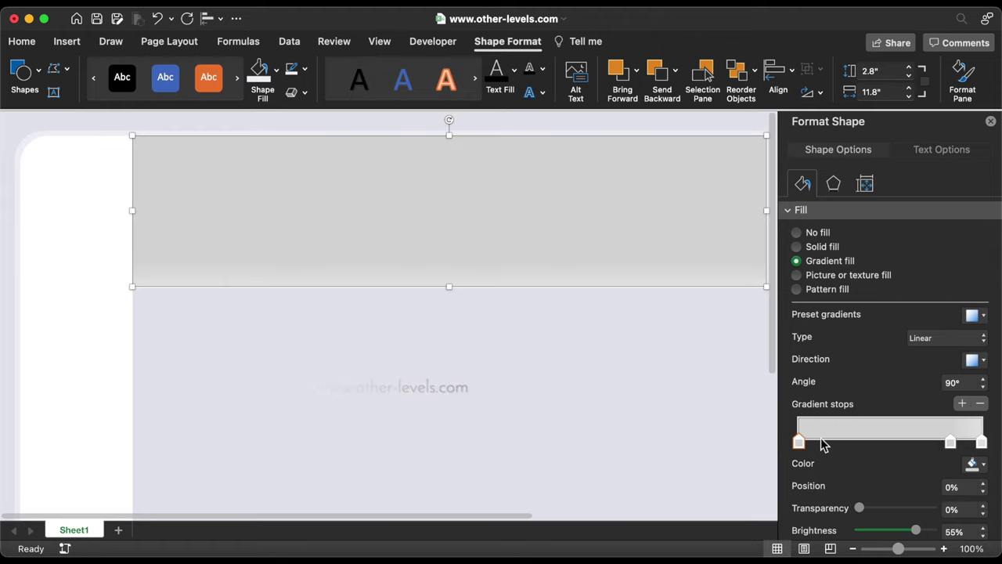
left_click(969, 465)
left_click(927, 441)
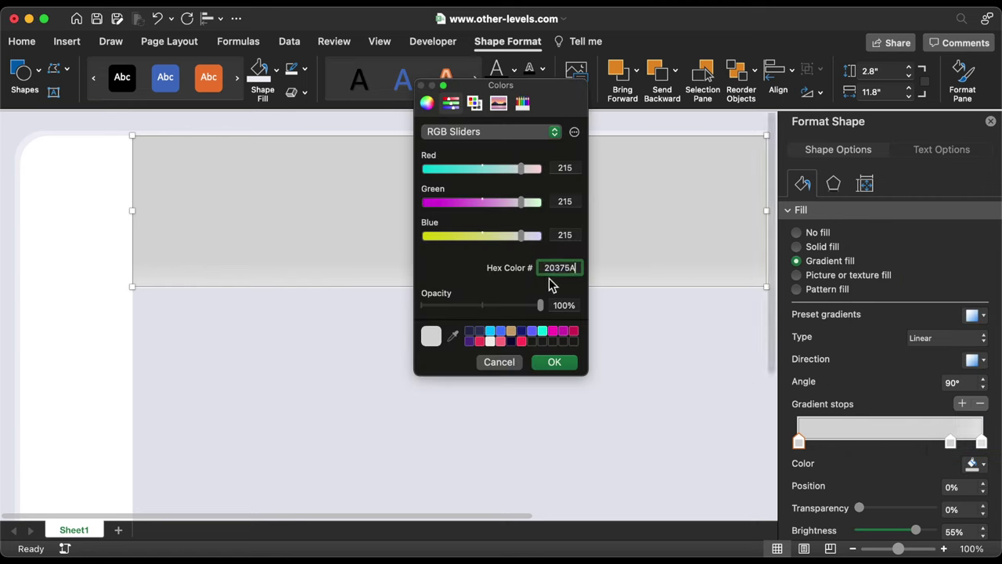
type("20375A")
left_click(555, 364)
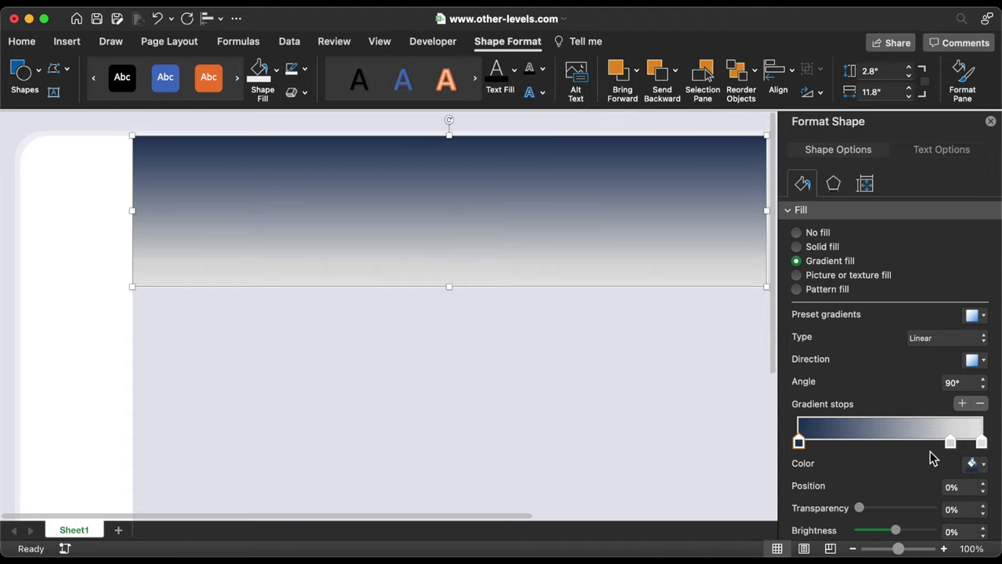
Set the gradient diagonal at 220°, middle stop at 48%, and the right stop dark navy.
left_click_drag(950, 443, 887, 441)
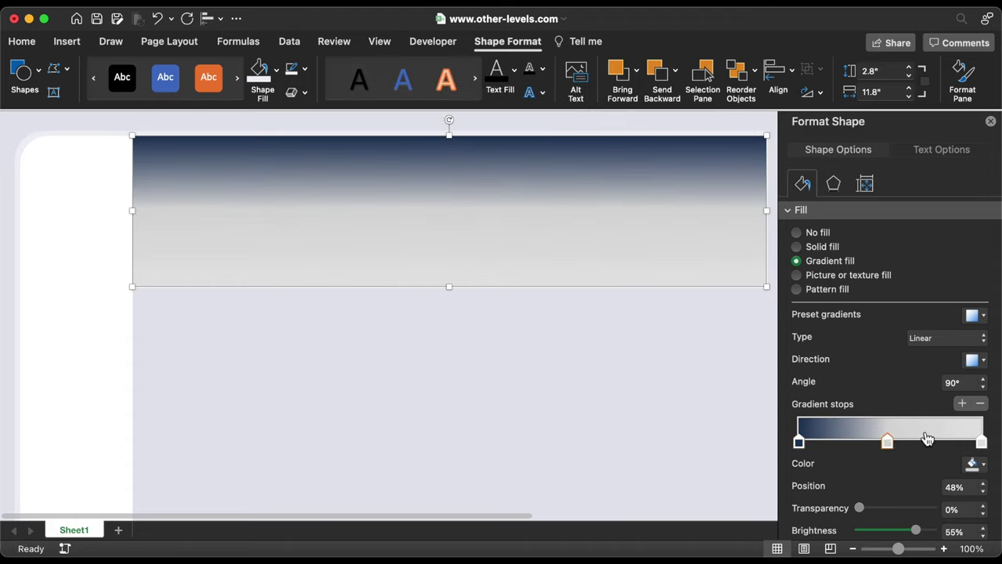
left_click(974, 366)
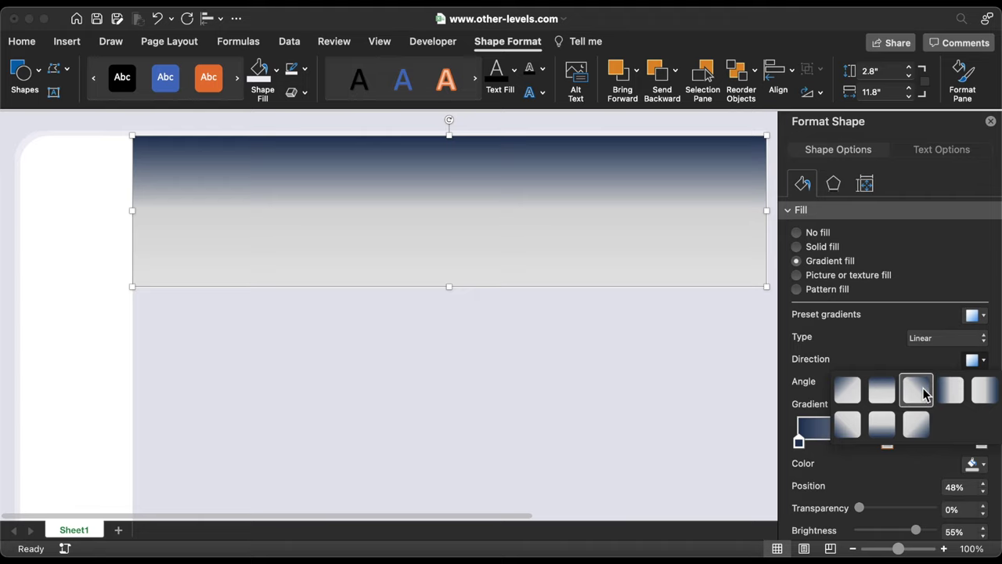
left_click(919, 385)
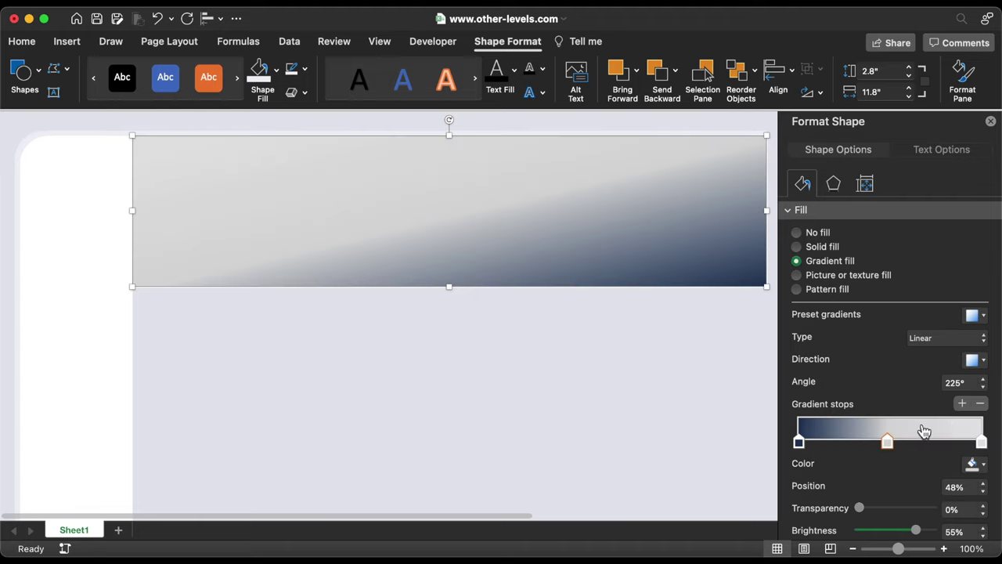
left_click(983, 388)
left_click(981, 443)
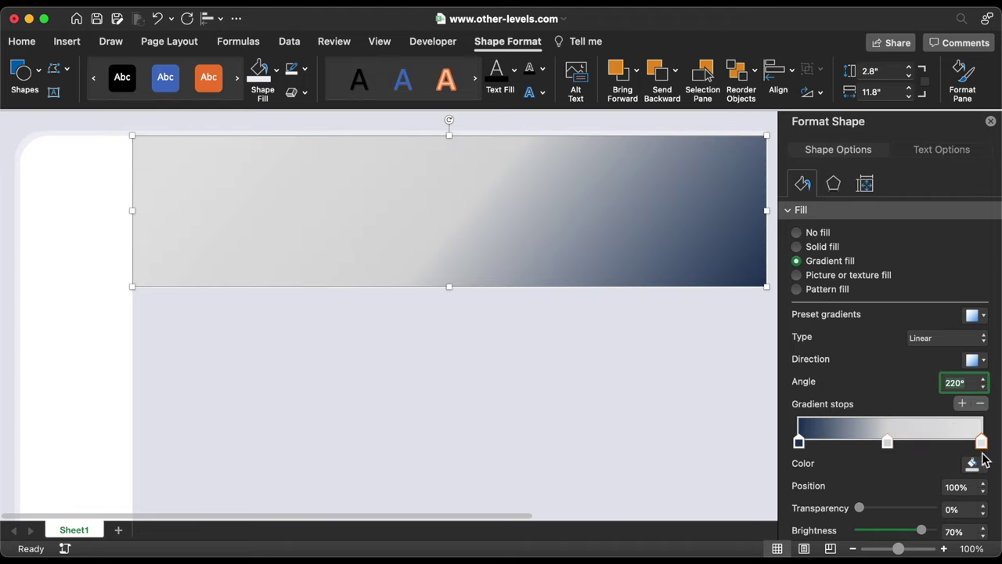
left_click(978, 463)
left_click(868, 415)
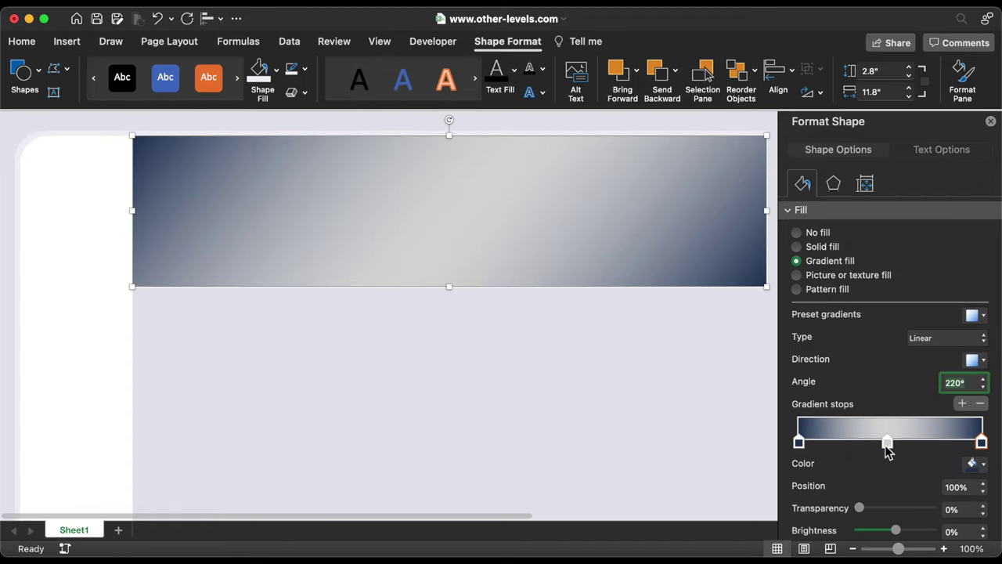
Colour the middle stop dark navy 152031 at 44%, then close the Format Shape pane.
left_click(886, 443)
left_click(984, 483)
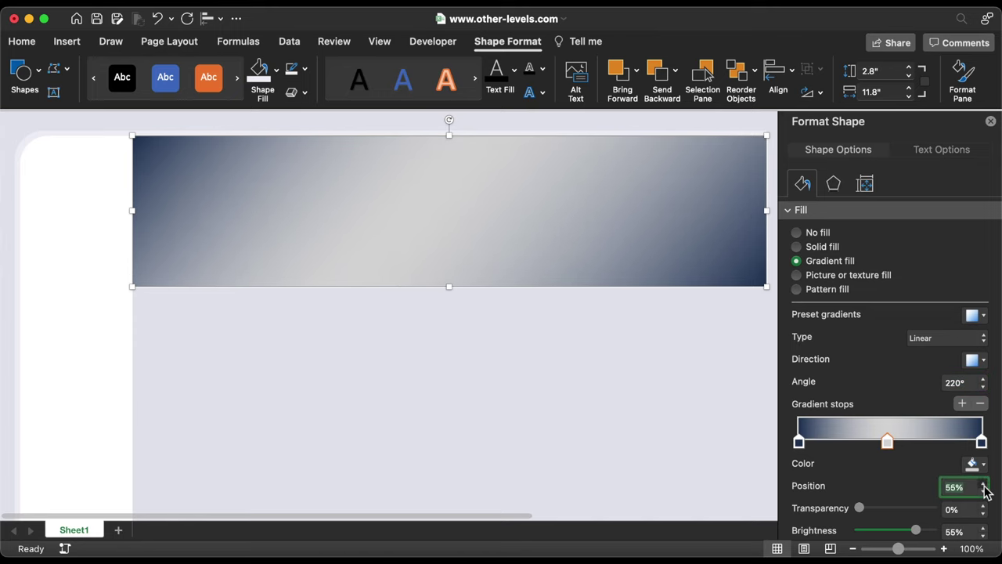
left_click(975, 465)
left_click(938, 443)
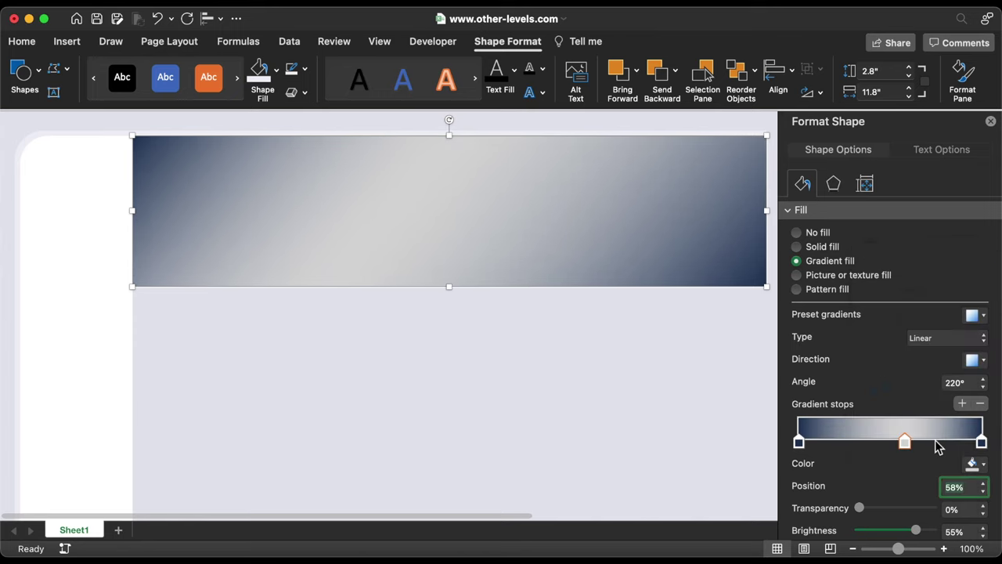
type("152031")
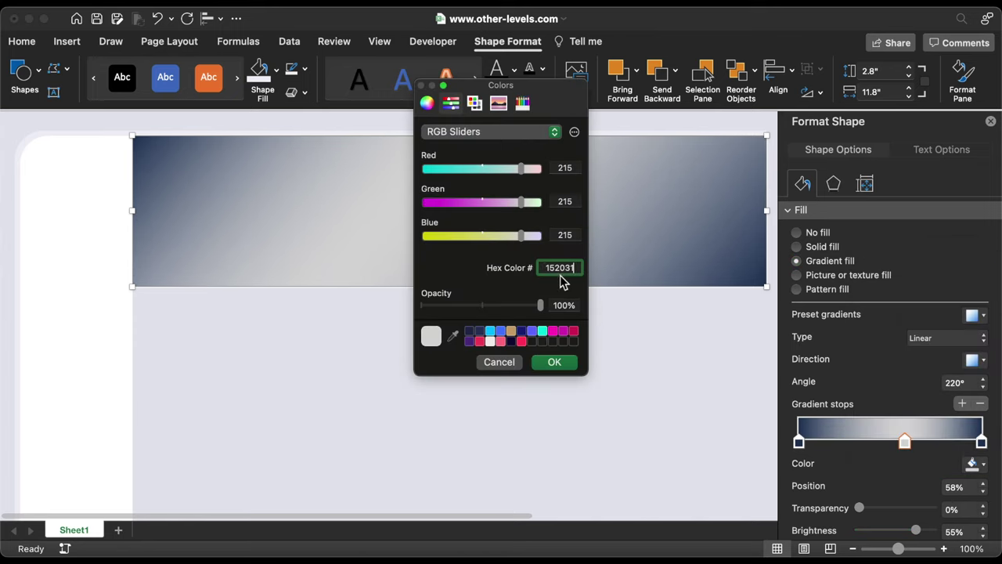
left_click(558, 363)
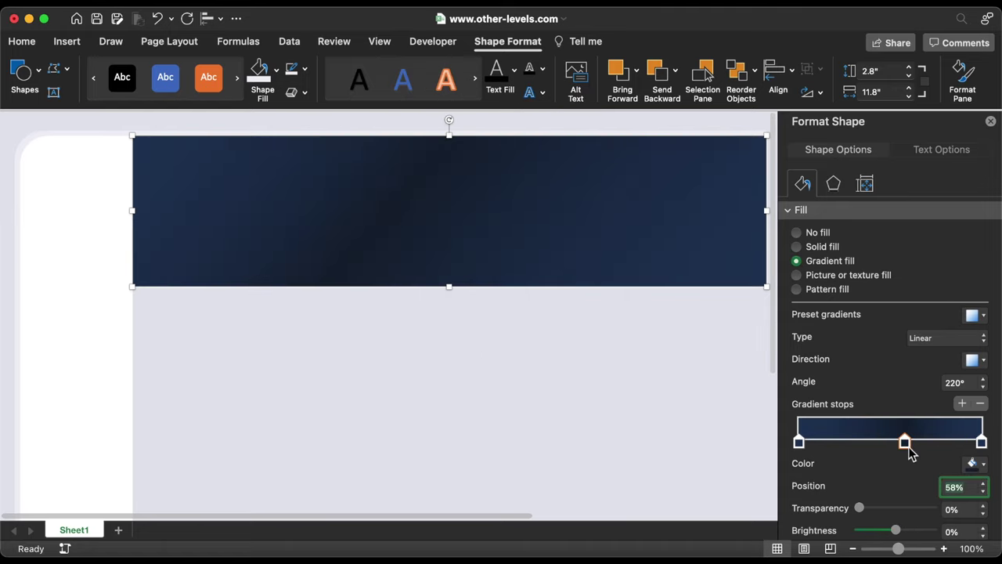
left_click_drag(906, 448, 882, 448)
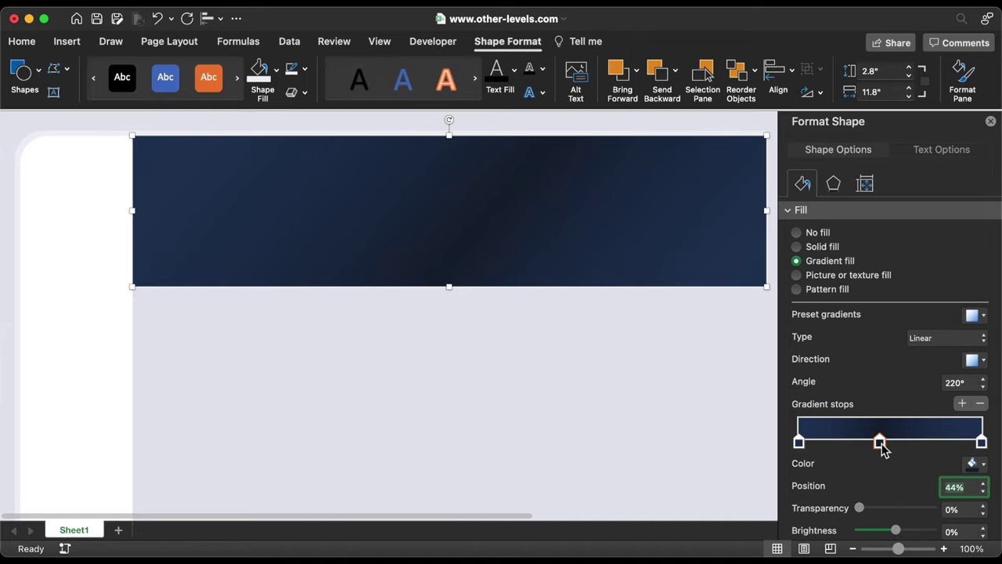
left_click(800, 443)
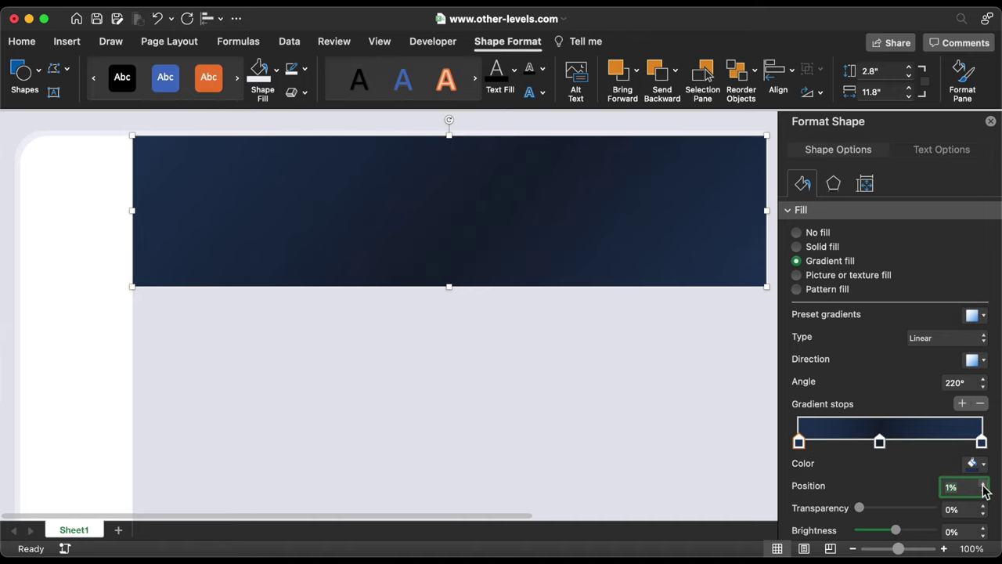
left_click(982, 443)
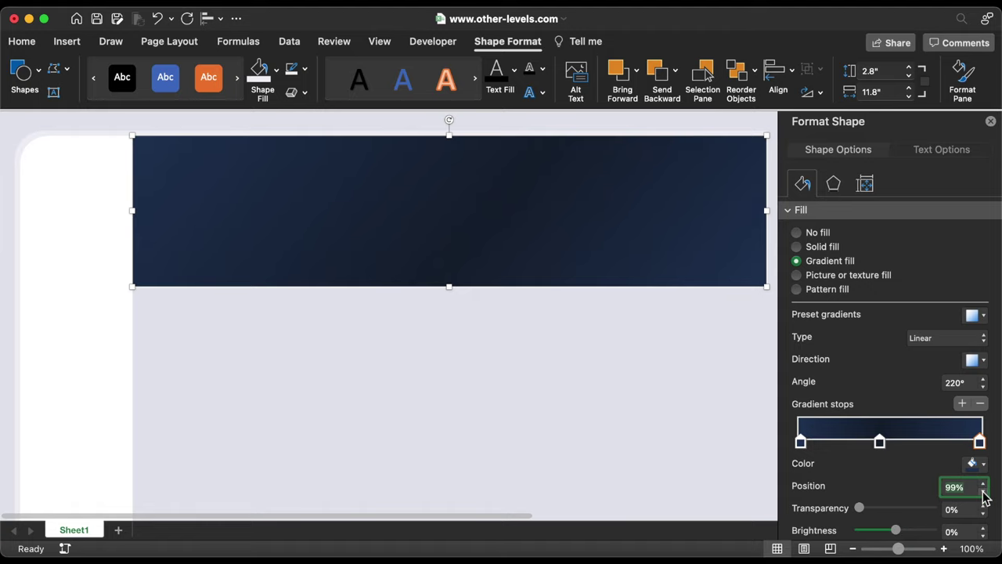
left_click(991, 121)
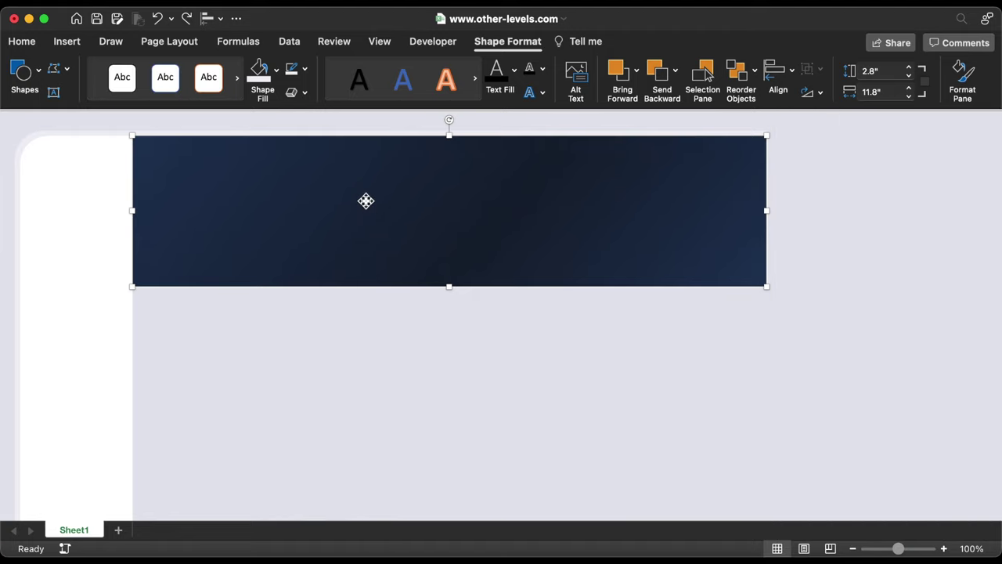
Stretch the copied shape into a tall panel whose top meets the navy header.
left_click_drag(365, 201, 369, 375)
scroll(498, 443, "down", 3)
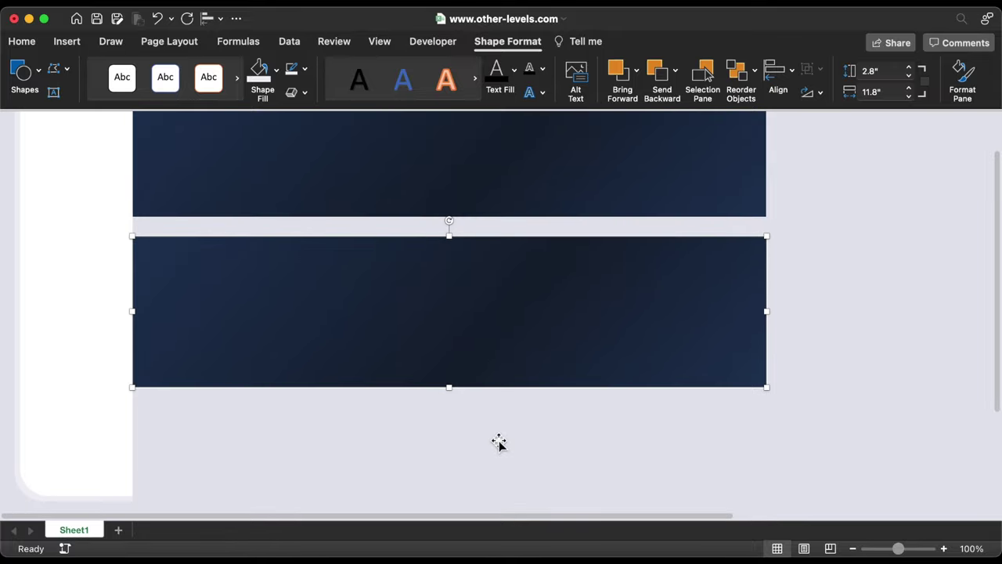
left_click_drag(451, 239, 450, 217)
left_click_drag(450, 388, 432, 495)
Make the first gradient stop near-white FAF9F9 at position 11%.
key("super+1")
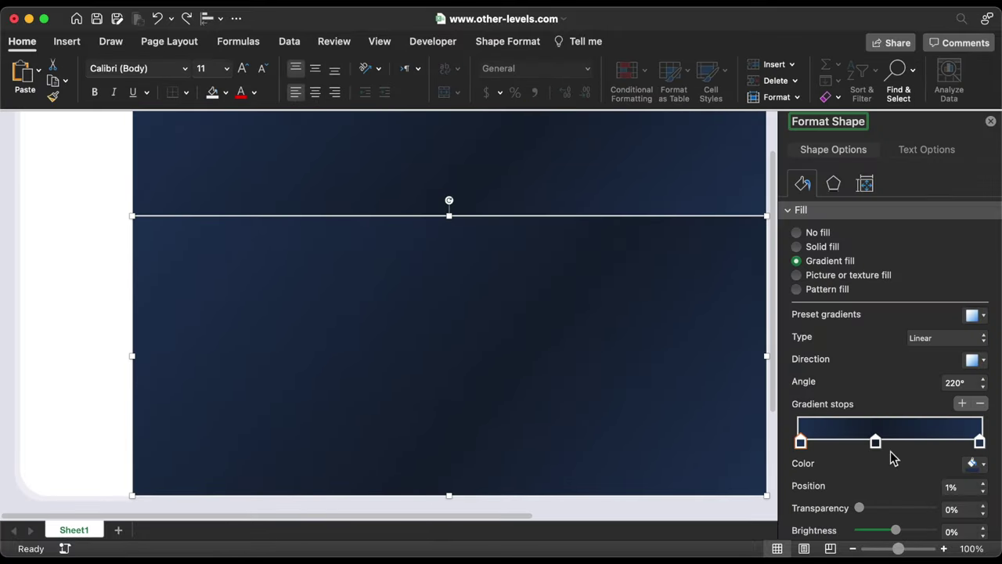
left_click(978, 466)
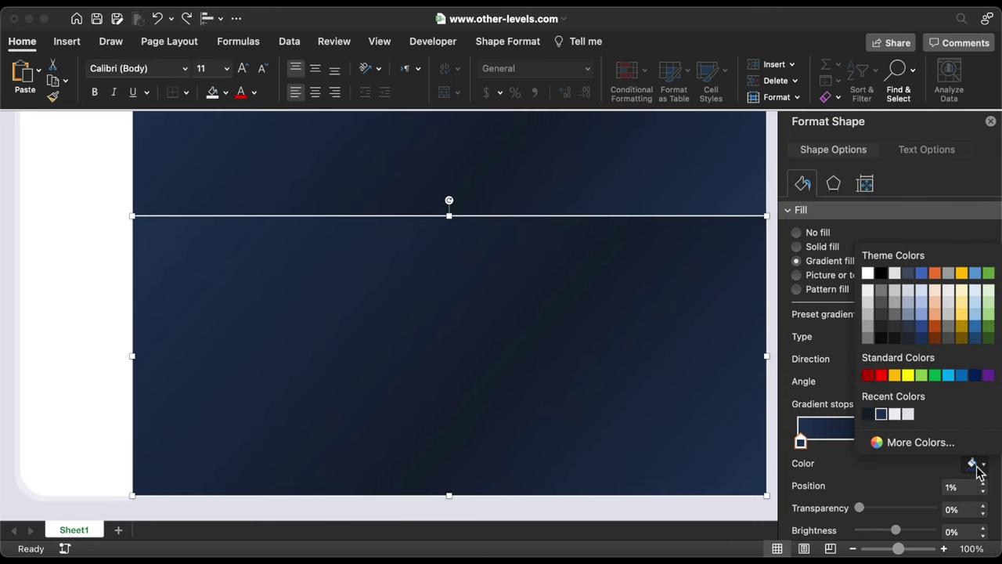
left_click(917, 442)
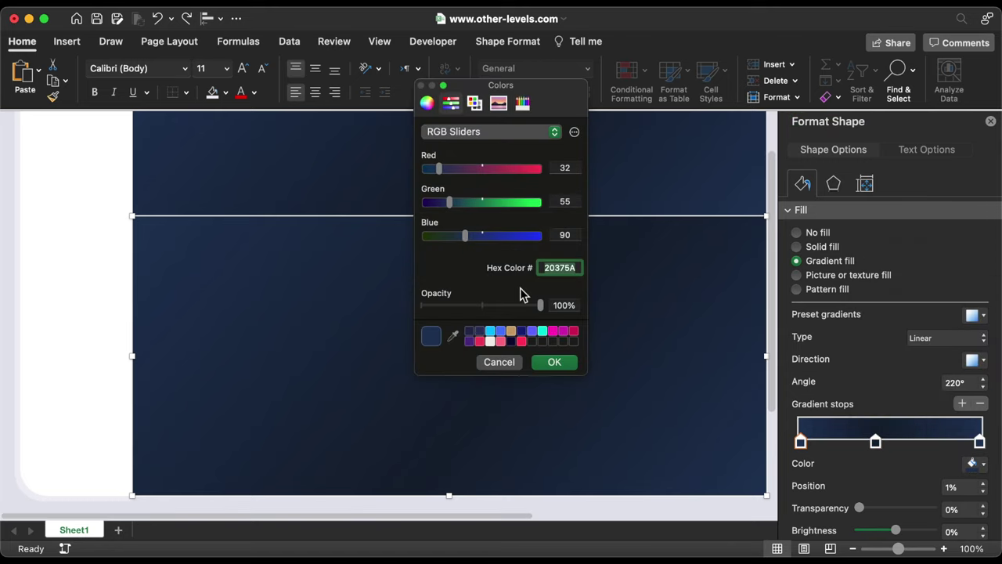
type("FAF9F9")
left_click(557, 361)
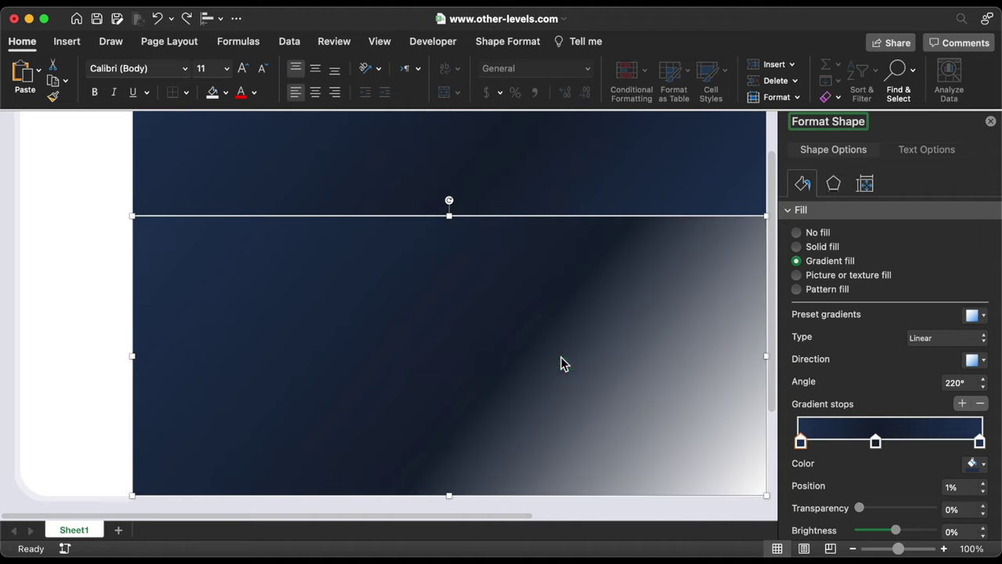
left_click(984, 483)
left_click(984, 483)
left_click(984, 483)
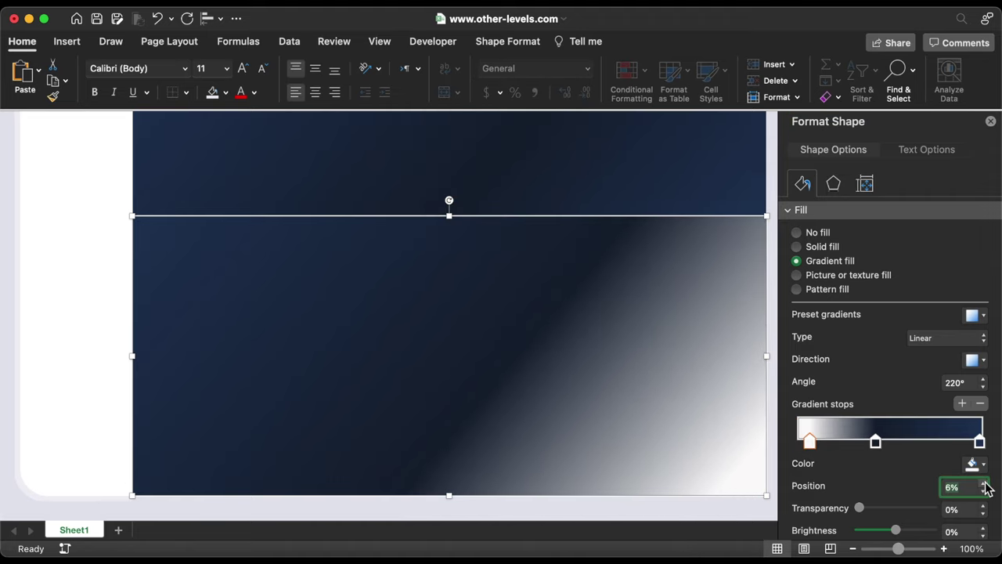
left_click(984, 483)
left_click(984, 483)
left_click(984, 482)
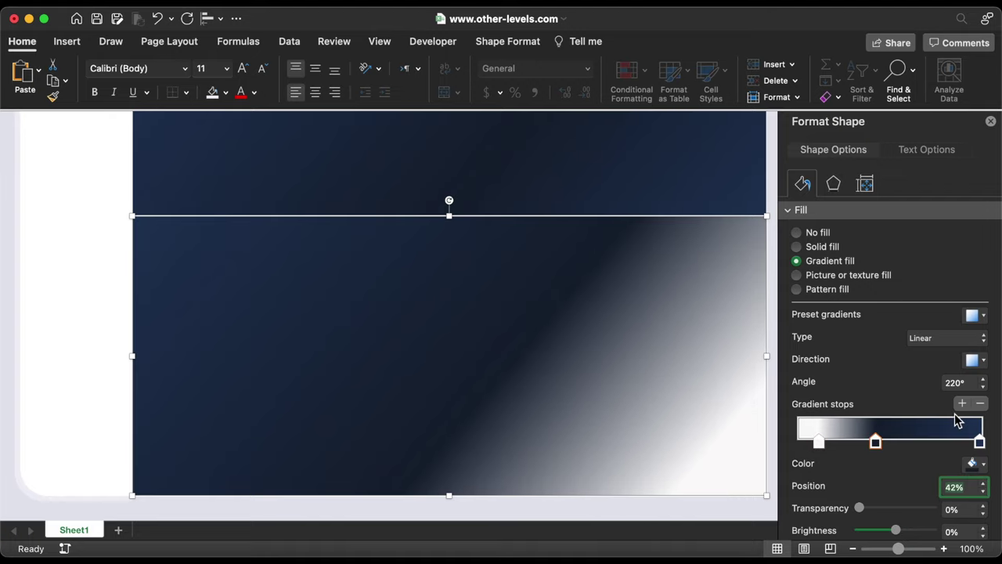
Delete the middle gradient stop and set the last stop to F6F6F6 at 71%.
left_click(980, 404)
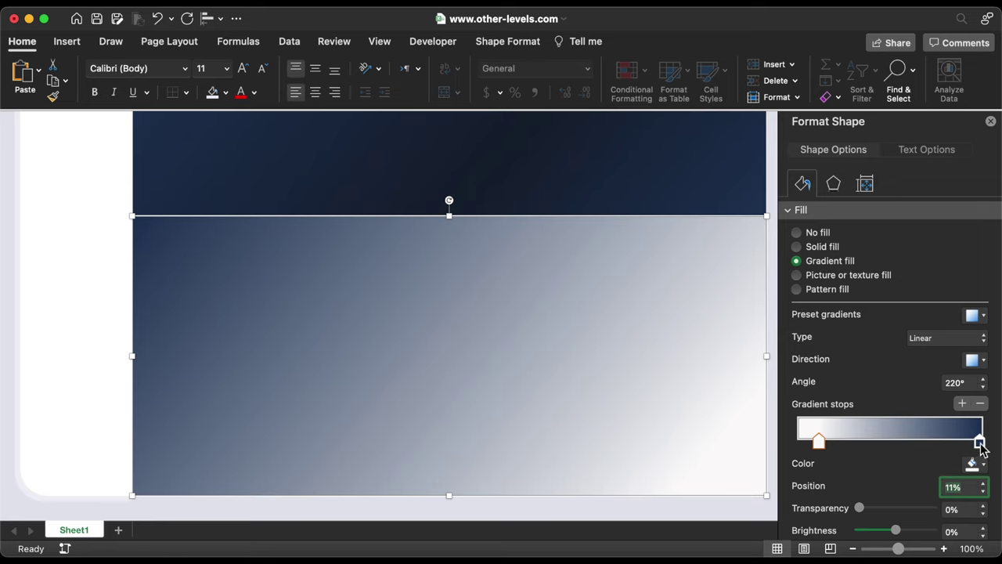
left_click(979, 442)
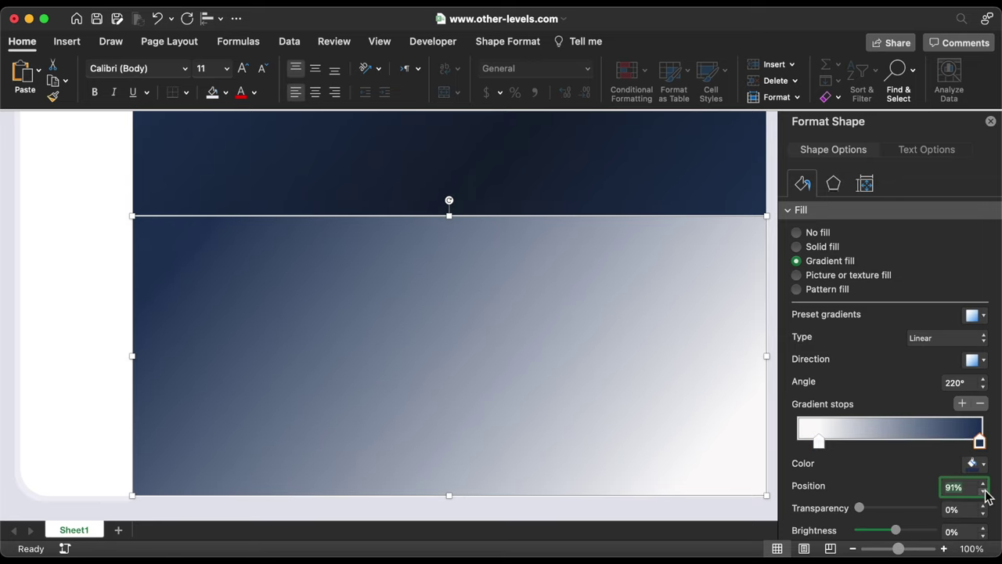
left_click_drag(986, 493, 986, 493)
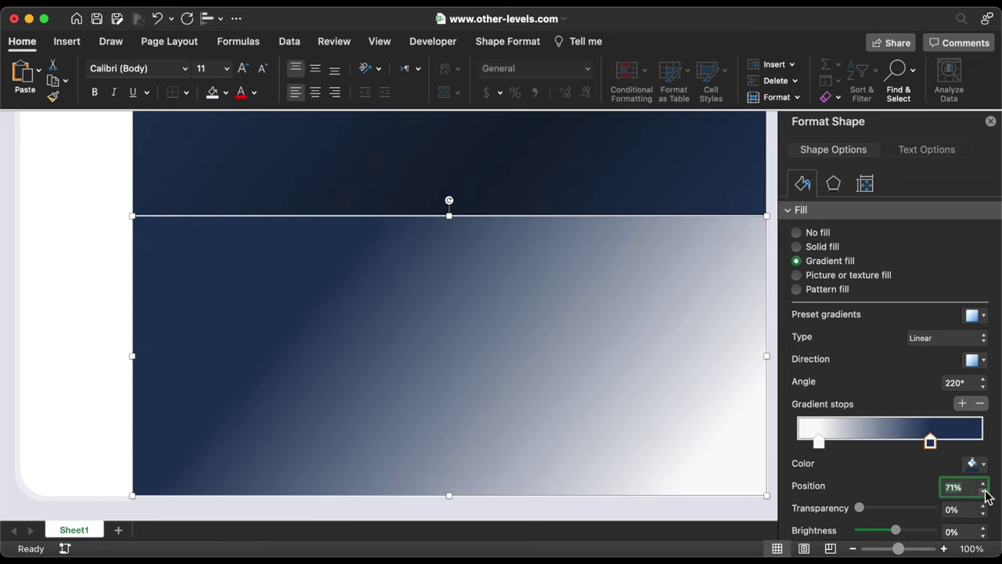
left_click(974, 462)
left_click(892, 440)
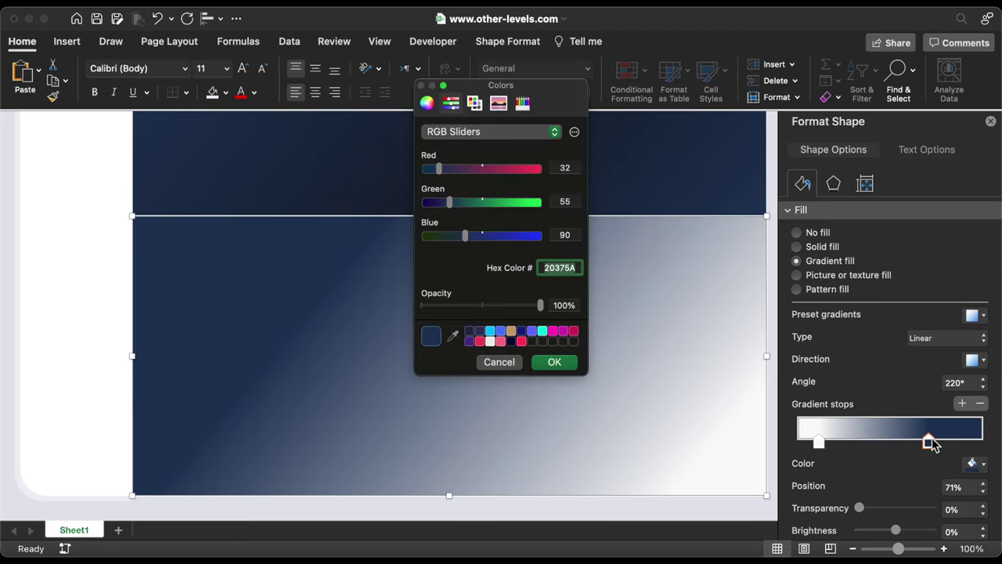
type("F6F6F6")
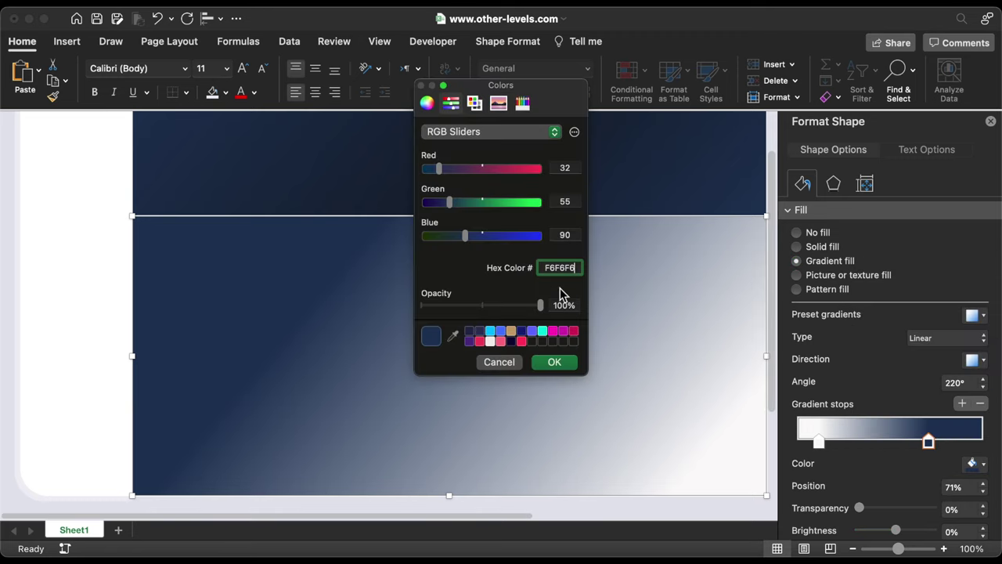
left_click(556, 362)
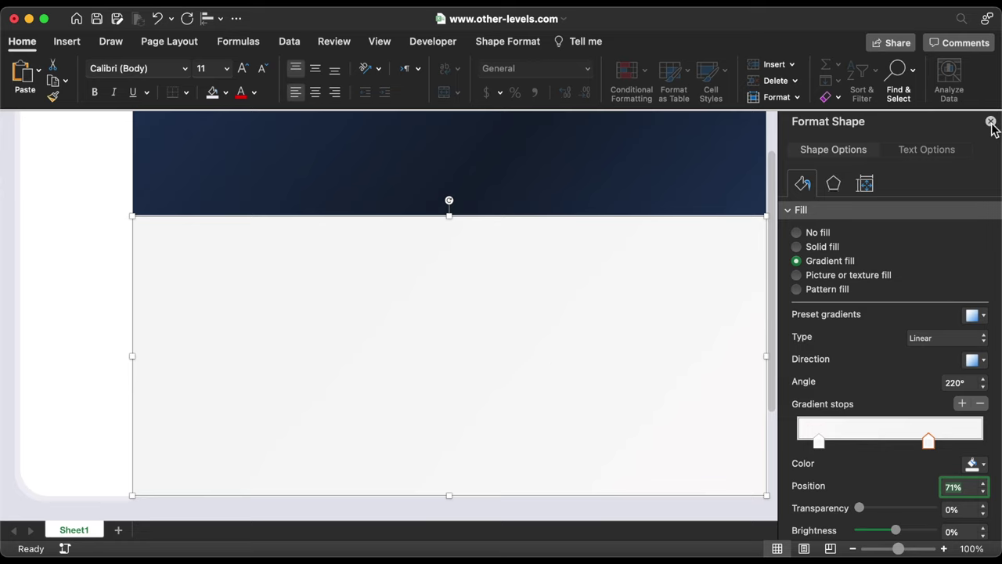
left_click(990, 122)
left_click(772, 419)
scroll(351, 313, "up", 3)
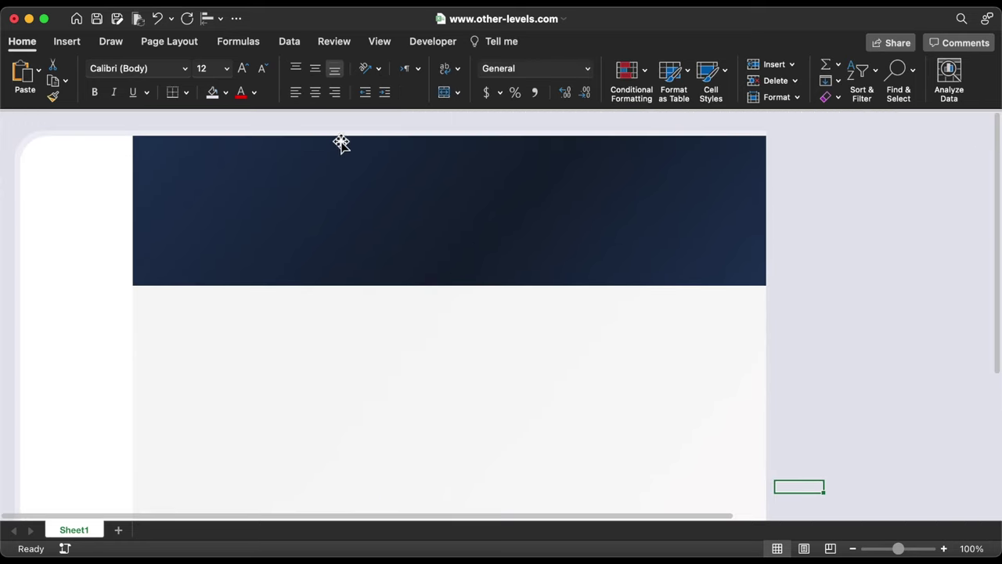
Move the thin white line below the navy header and align it to the bottom.
left_click_drag(344, 138, 134, 441)
scroll(340, 253, "down", 3)
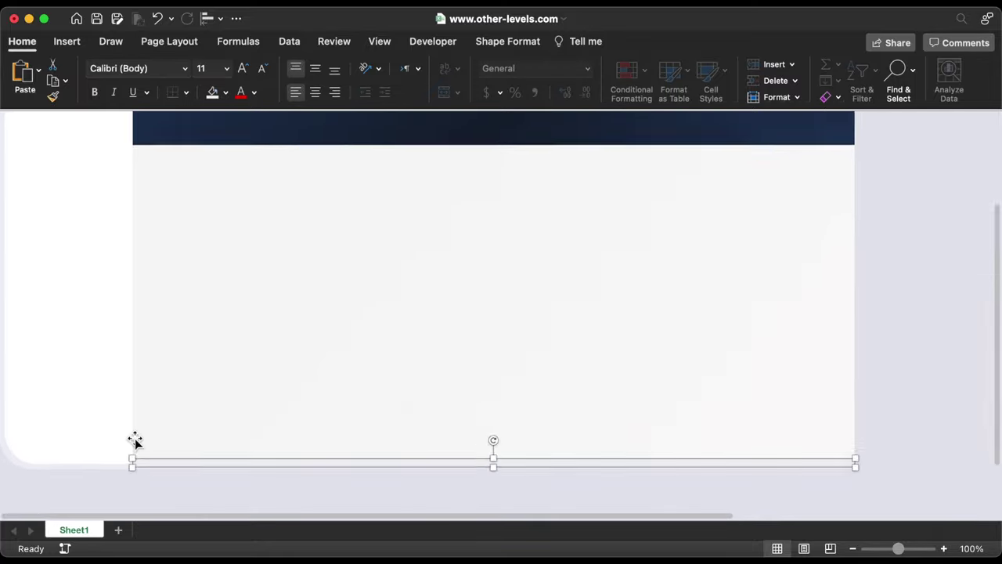
scroll(135, 440, "up", 2)
scroll(134, 440, "up", 5)
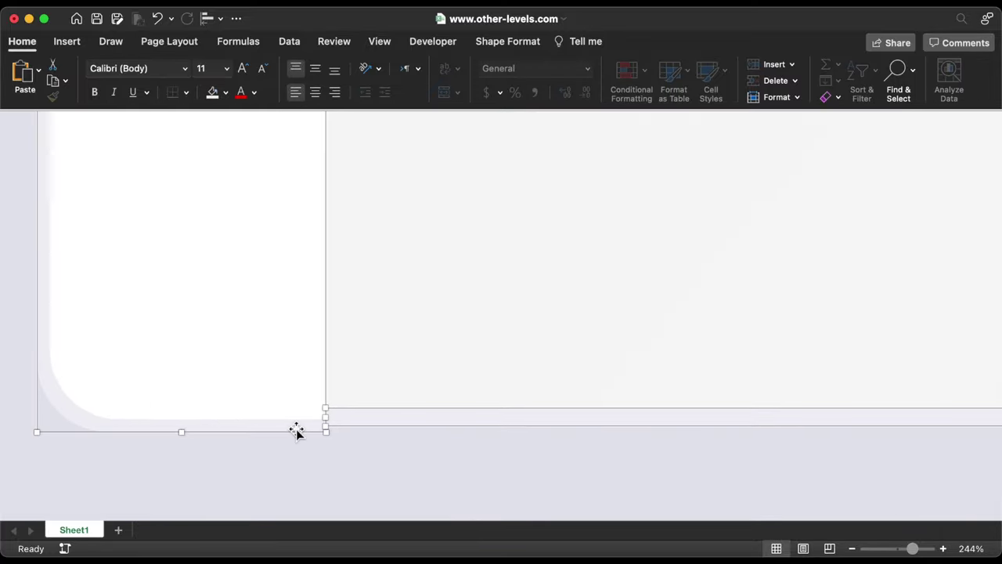
left_click(218, 19)
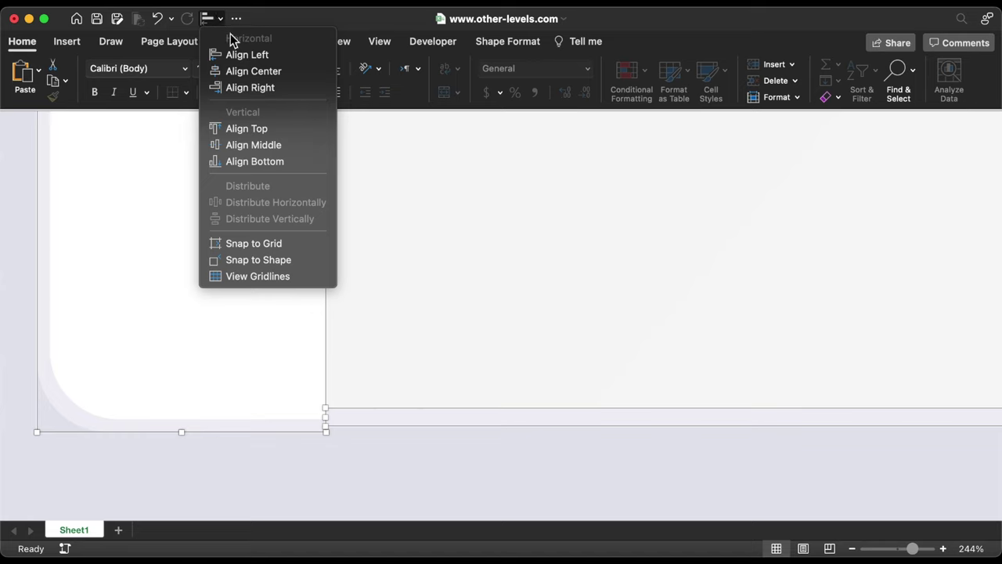
left_click(264, 162)
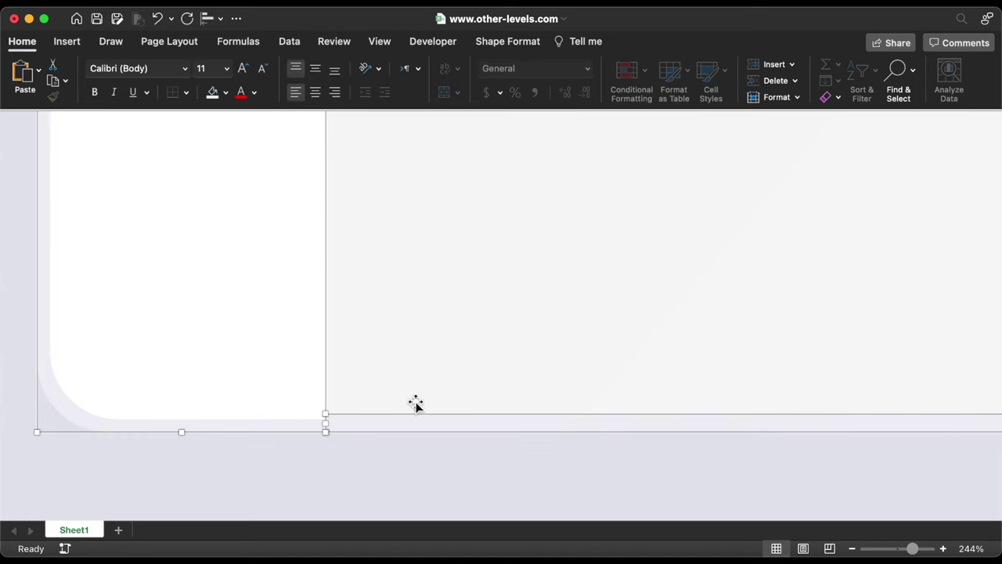
Send the line to the back and bottom-align it with the rounded white panel.
right_click(545, 424)
mouse_move(608, 374)
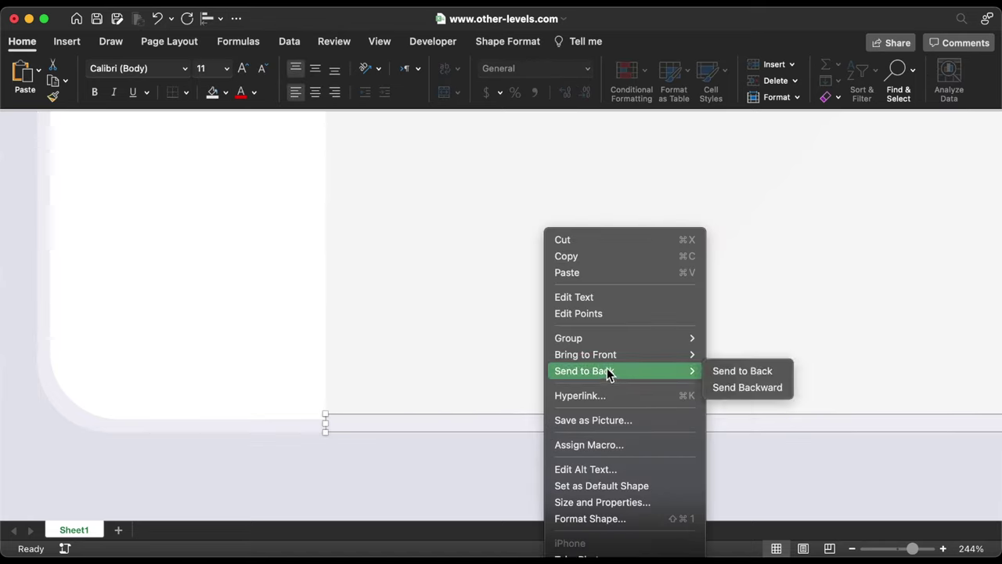
left_click(732, 371)
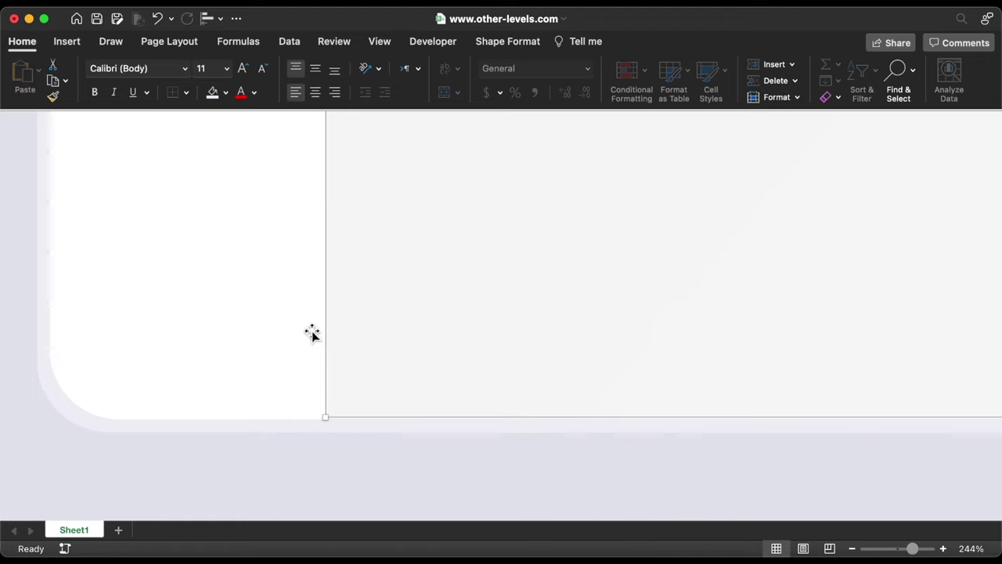
left_click(311, 332, "shift")
left_click(207, 19)
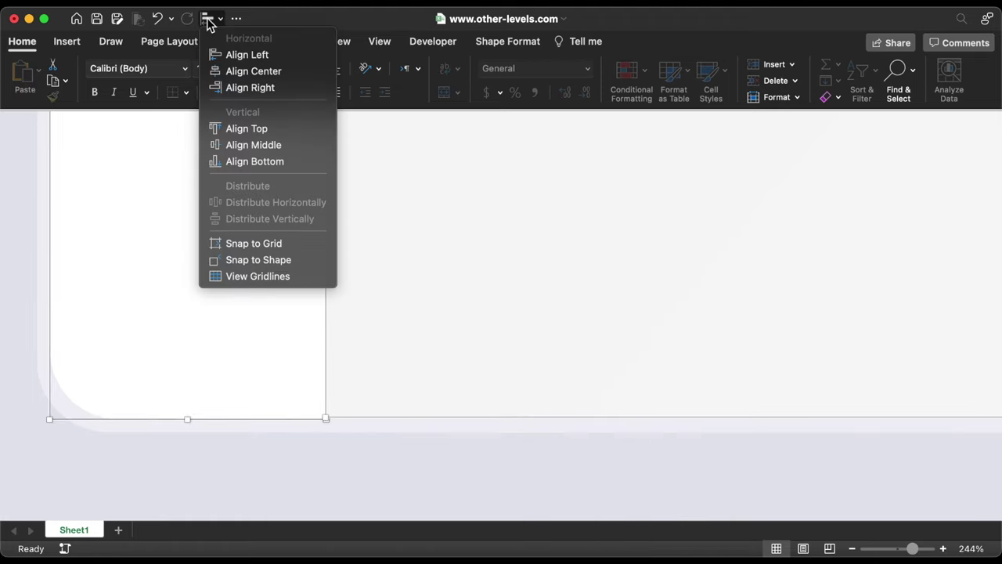
left_click(259, 161)
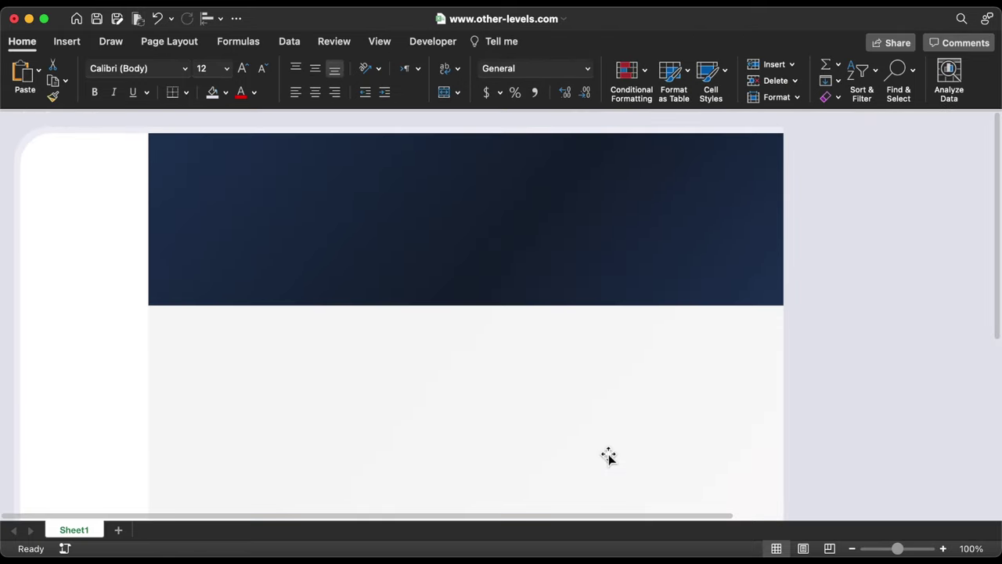
Group the left white rounded panel with the overlapping line shape.
left_click(78, 132)
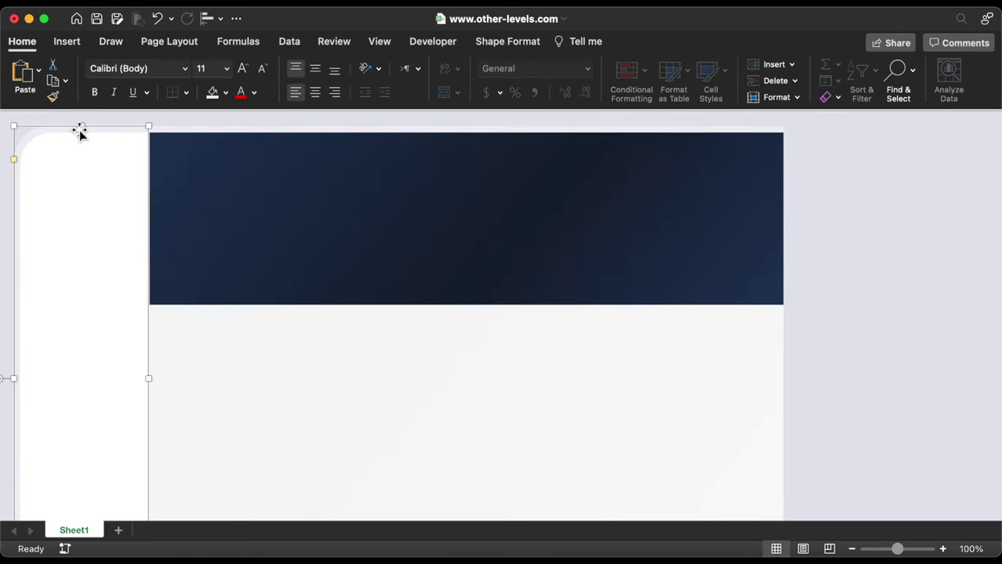
left_click(77, 196)
right_click(78, 196)
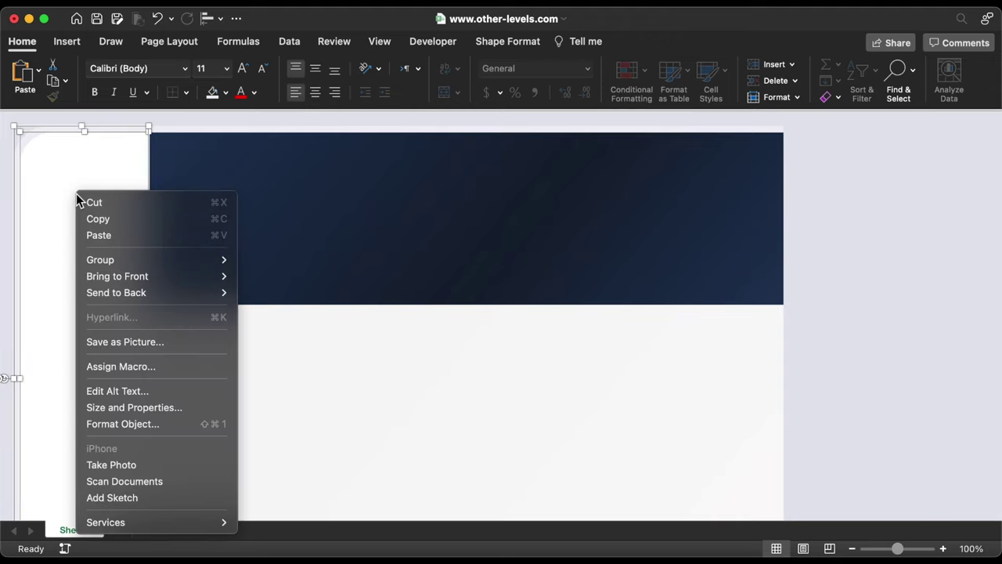
mouse_move(141, 259)
left_click(258, 260)
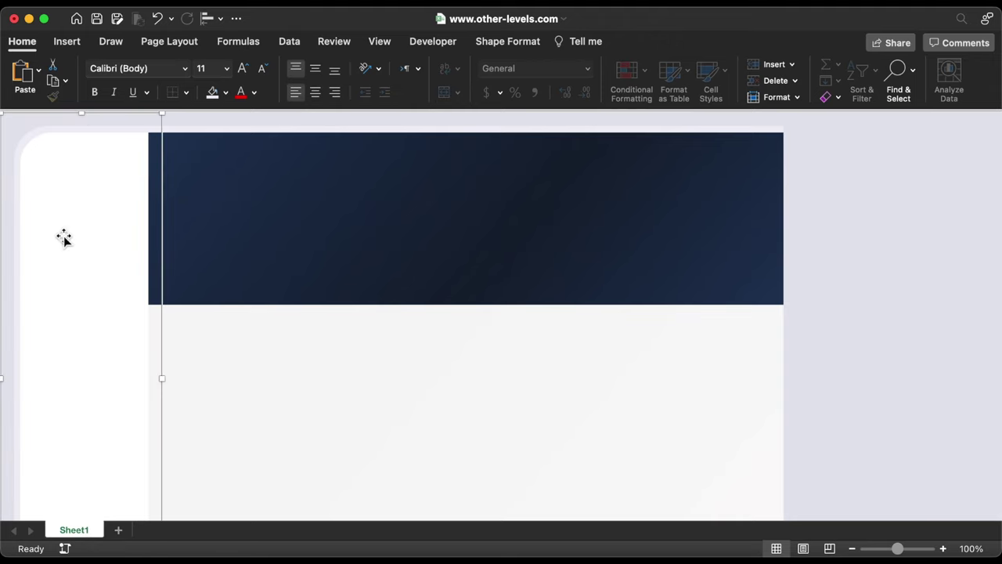
Copy the panel to the right of the header, flip it horizontally and narrow it.
left_click_drag(44, 227, 835, 280)
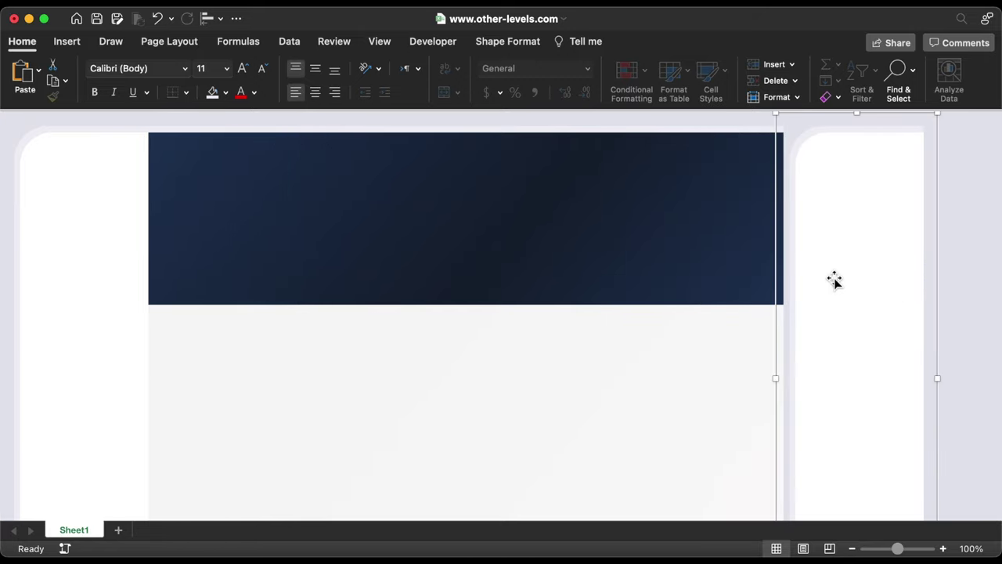
left_click(501, 46)
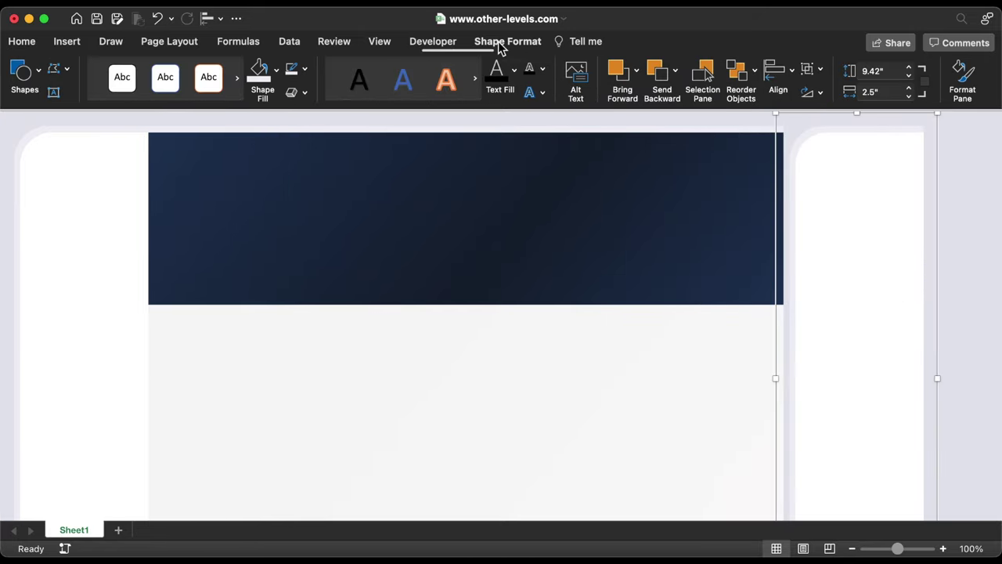
left_click(814, 93)
left_click(836, 168)
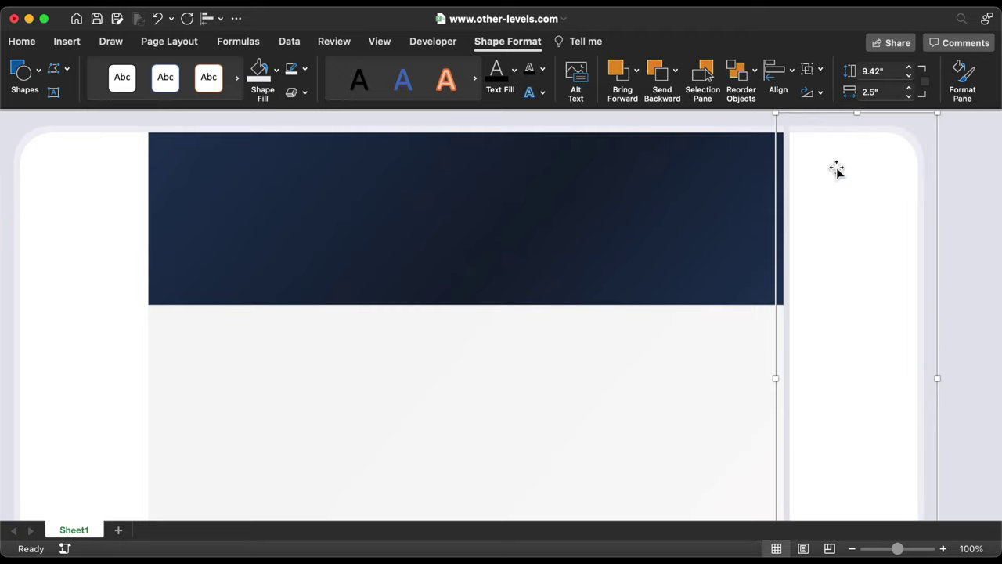
left_click_drag(825, 351, 890, 350)
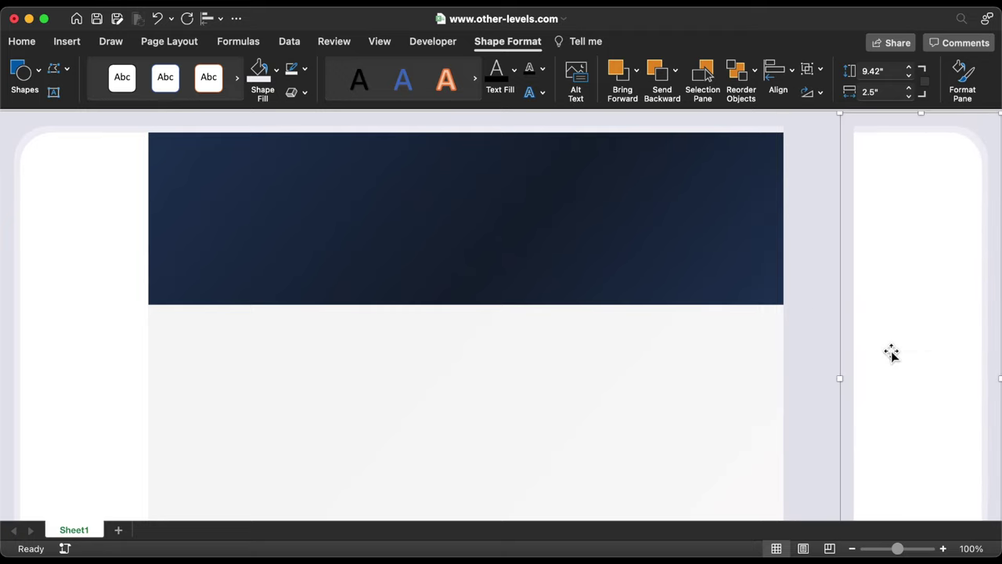
left_click_drag(841, 379, 784, 378)
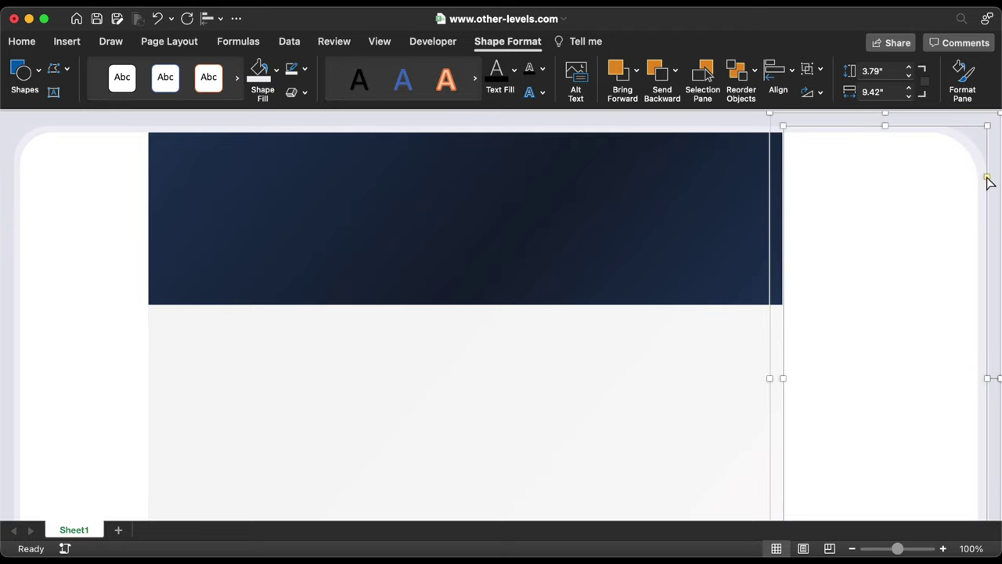
Group the navy header with all other shapes into one object and save the workbook.
left_click(988, 180)
left_click(989, 164)
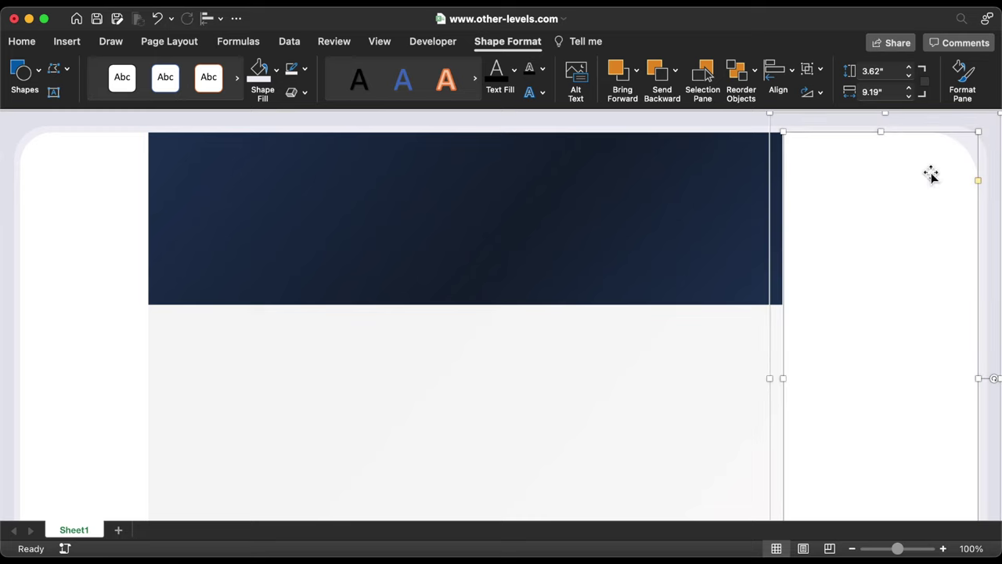
left_click(978, 168)
left_click(585, 225)
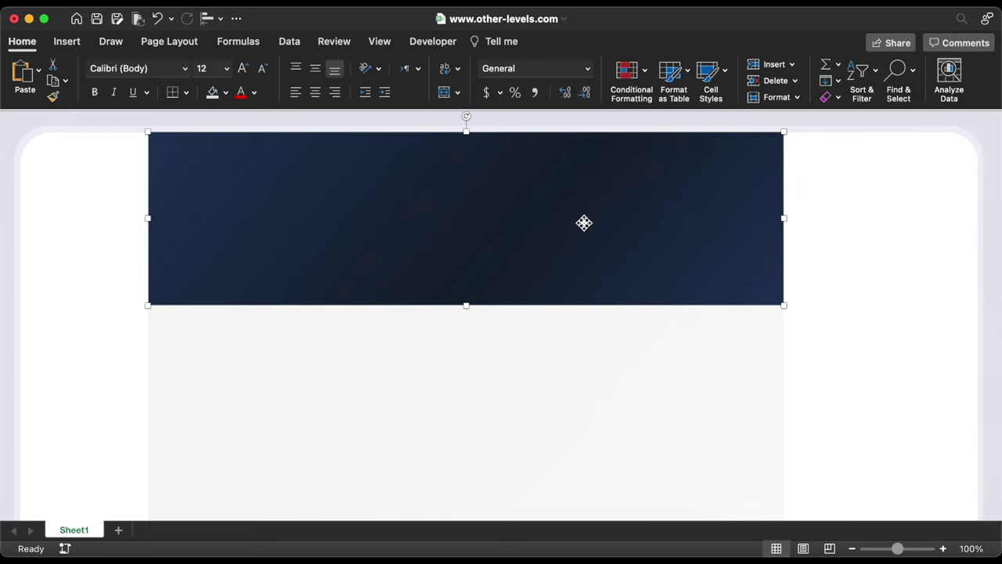
key("super+a")
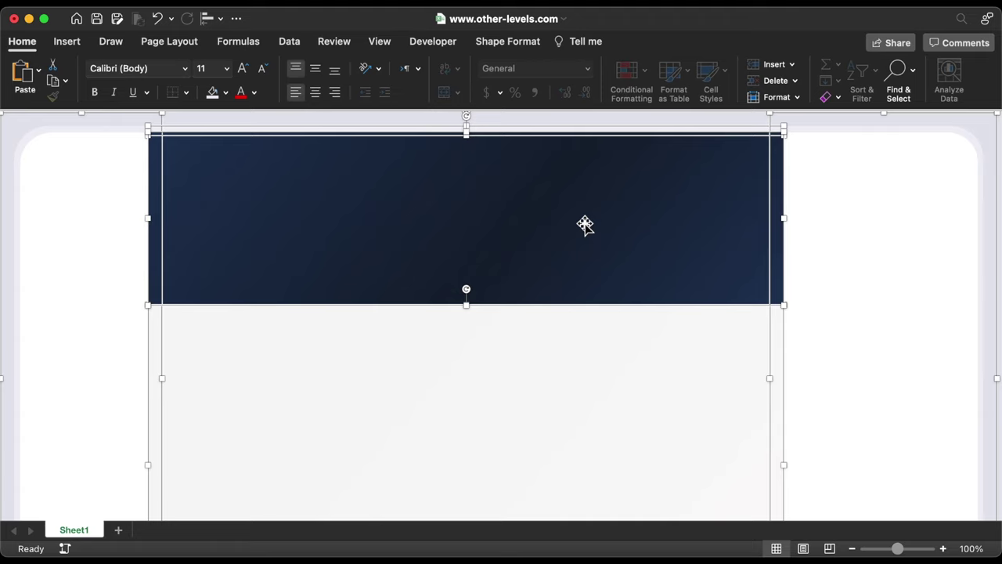
right_click(582, 226)
mouse_move(731, 286)
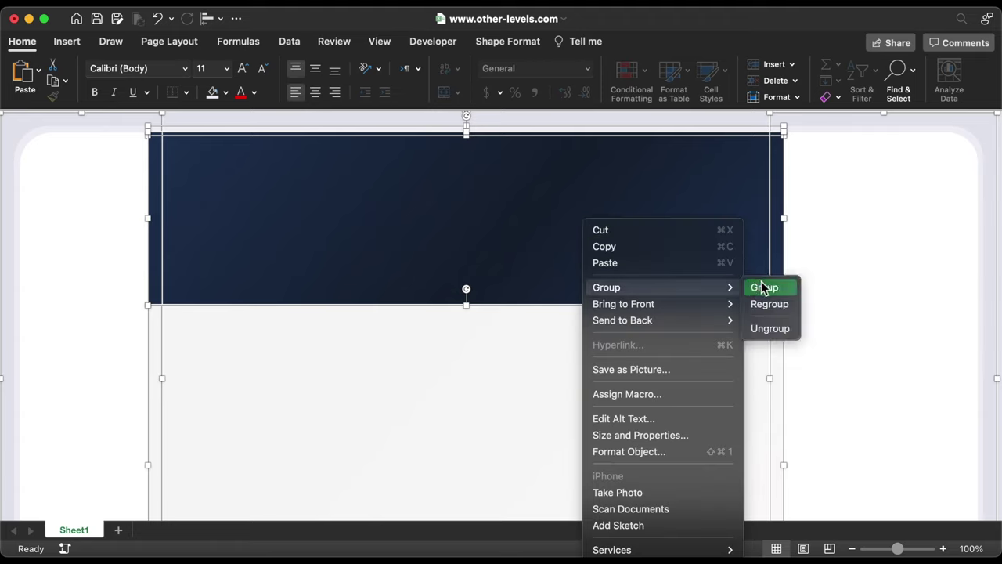
left_click(763, 288)
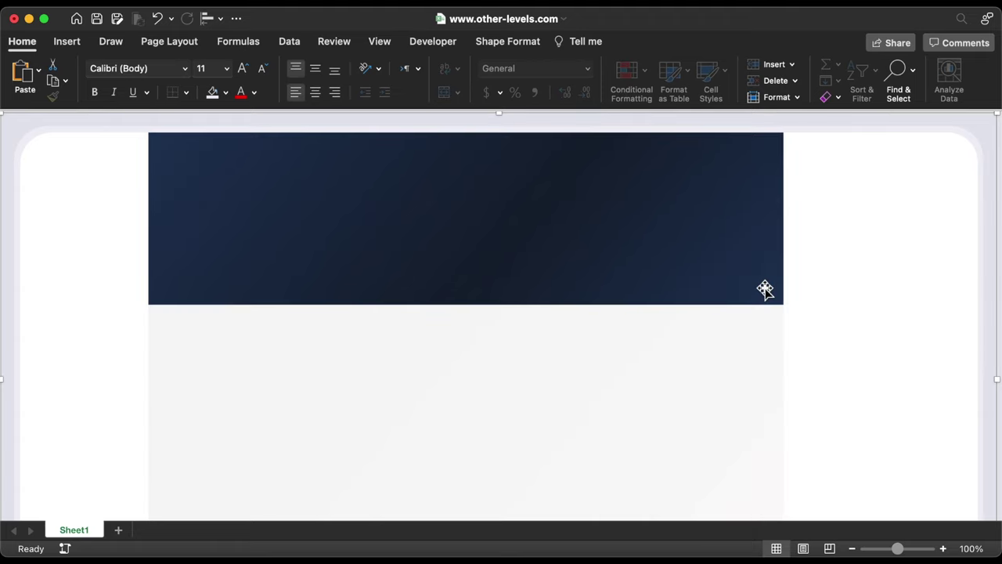
key("super+s")
Insert a stock logo picture and place it at the sidebar's top-left corner.
left_click(67, 44)
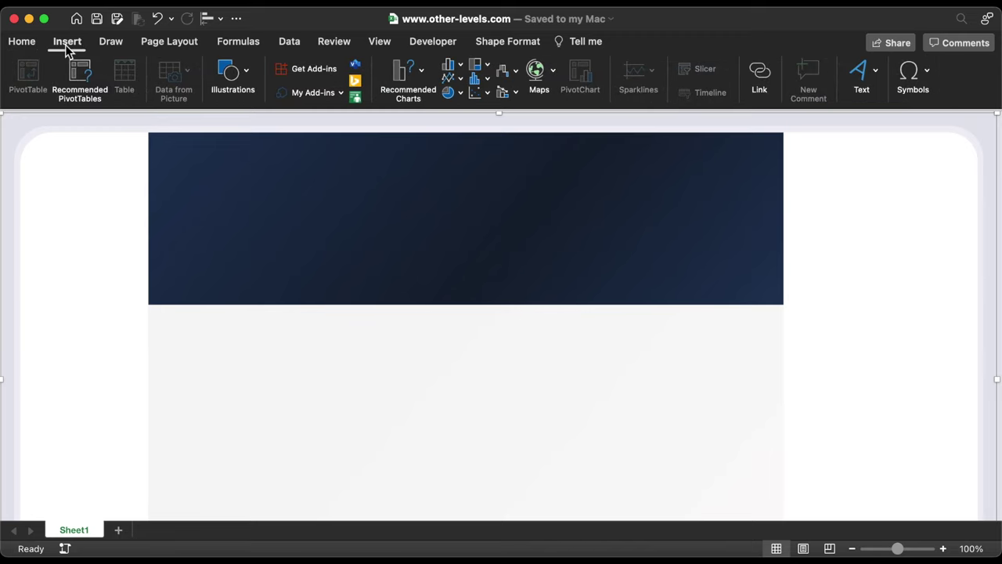
left_click(240, 72)
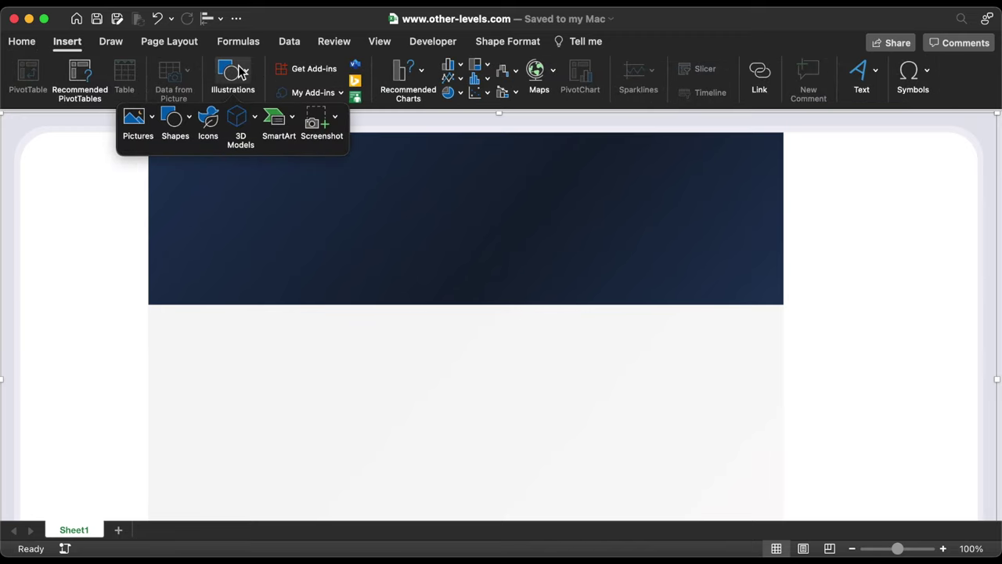
left_click(135, 119)
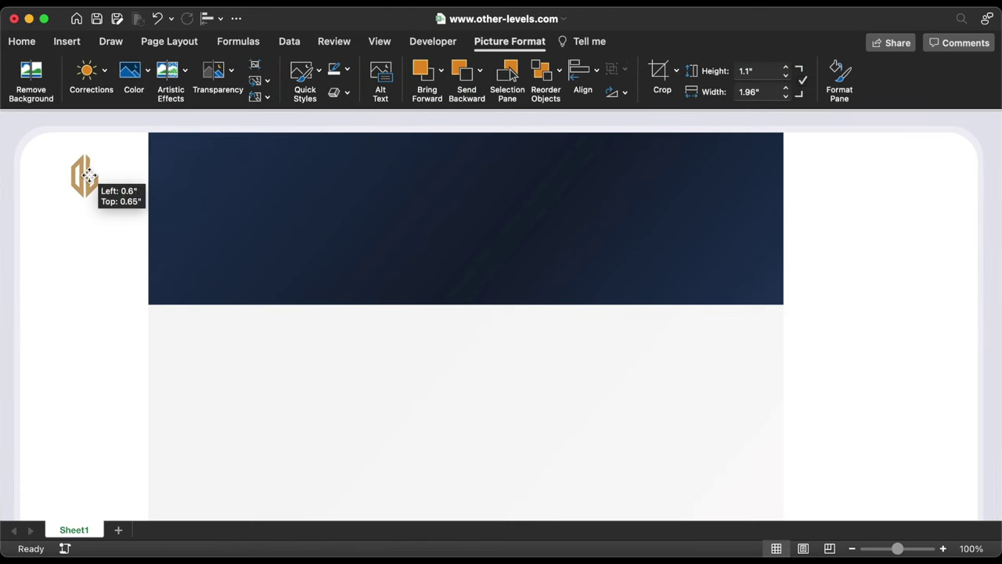
left_click_drag(89, 175, 88, 182)
Recolor the logo with the washed-out light grey preset.
left_click(143, 72)
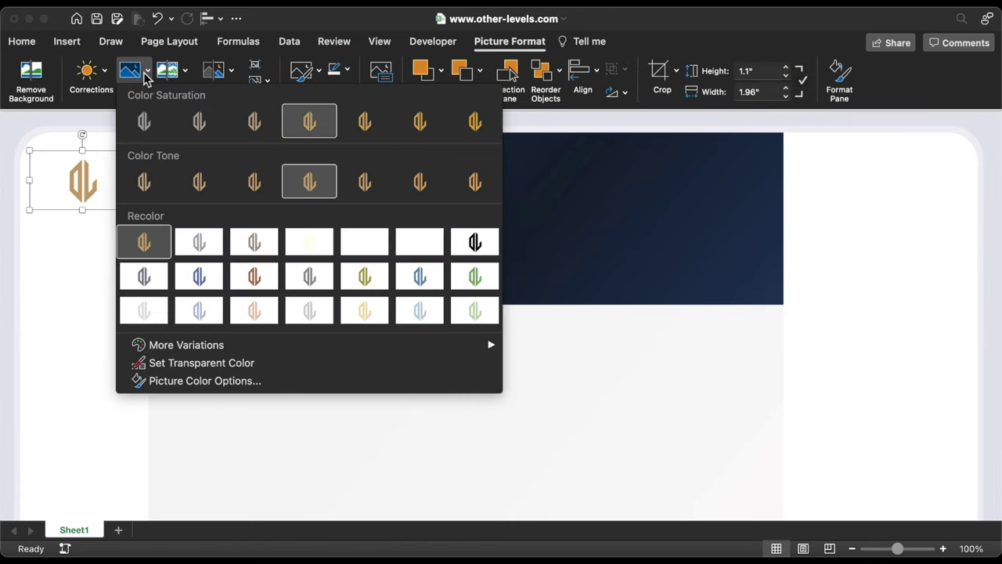
left_click(310, 317)
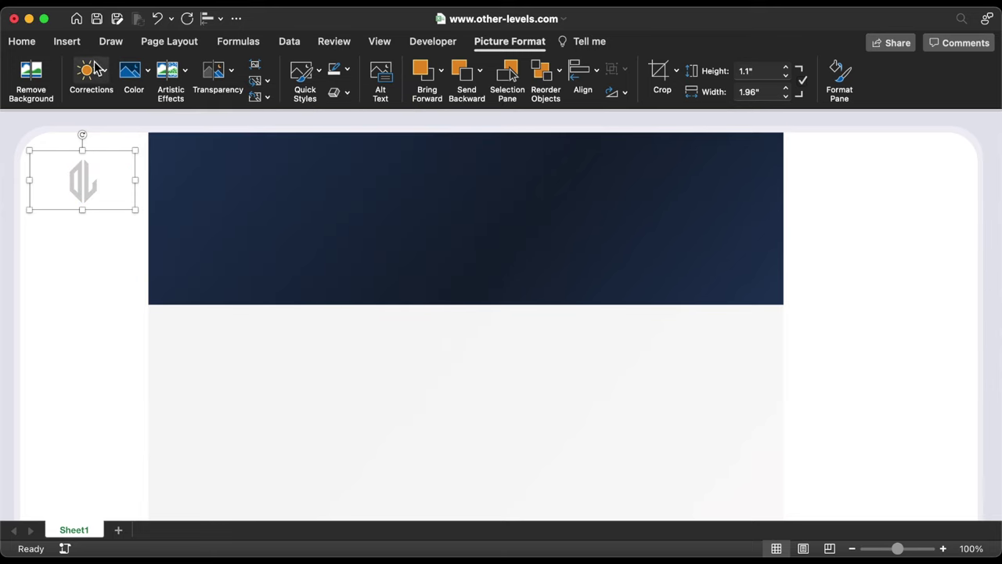
left_click(69, 43)
left_click(230, 75)
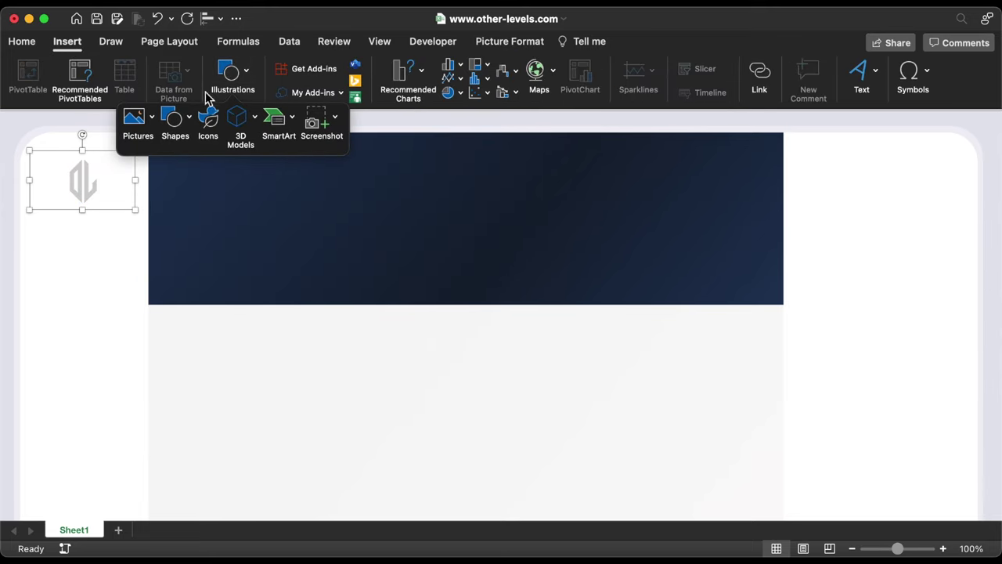
Add a Dashboard text box below the logo in Abadi 16 pt, colour 48515F.
left_click(179, 119)
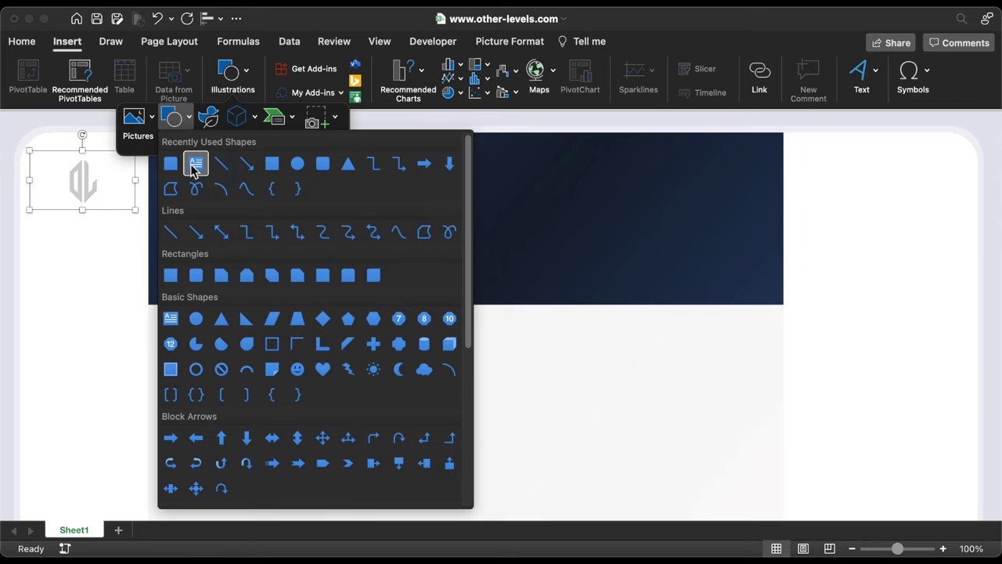
left_click(195, 162)
left_click_drag(173, 322, 94, 253)
left_click_drag(121, 230, 114, 230)
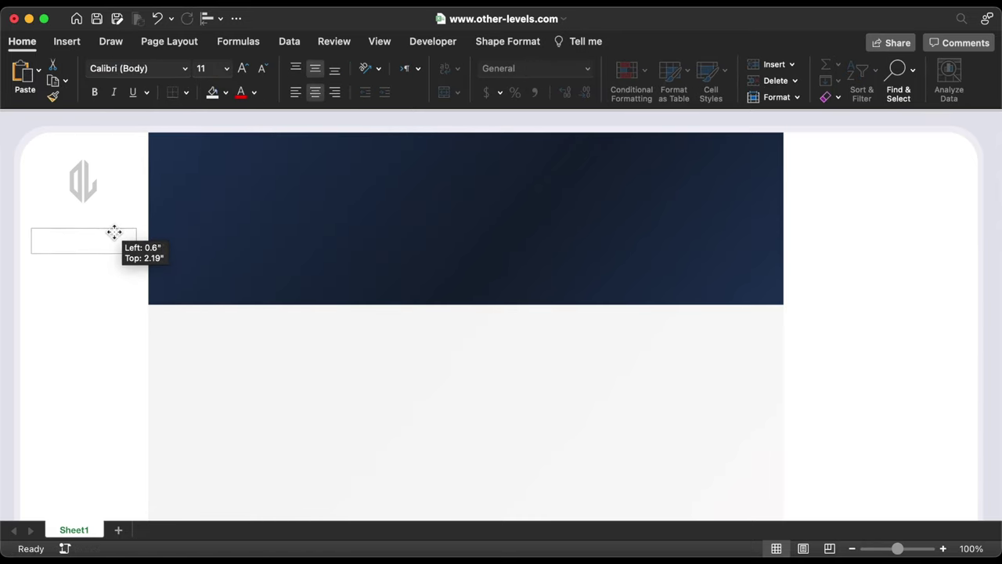
left_click(185, 69)
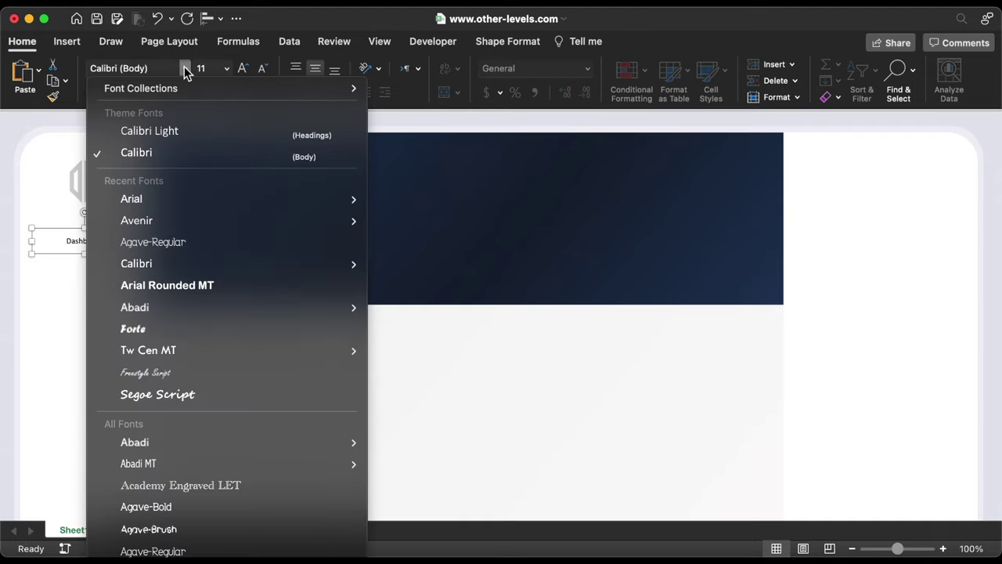
left_click(195, 307)
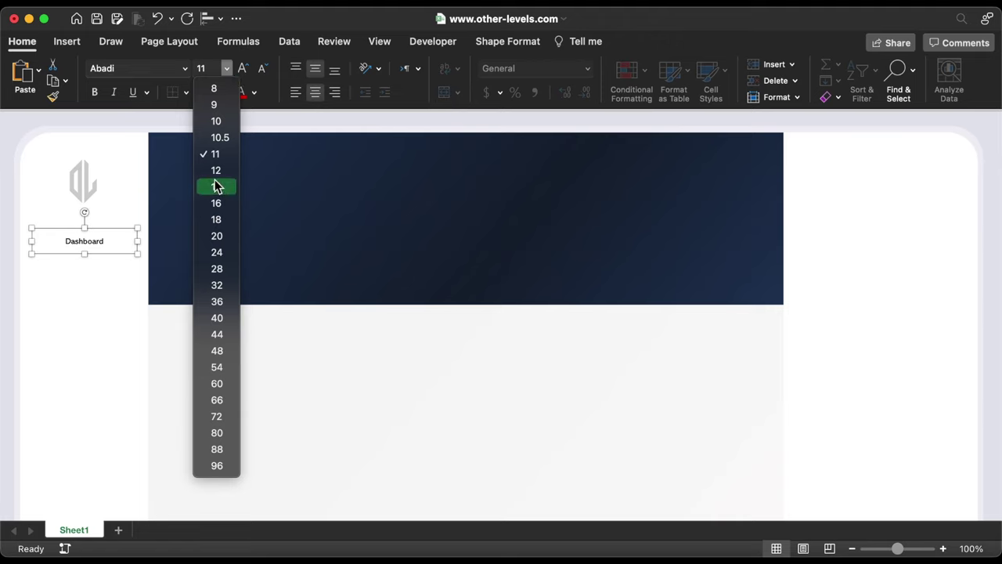
left_click(216, 204)
left_click(254, 92)
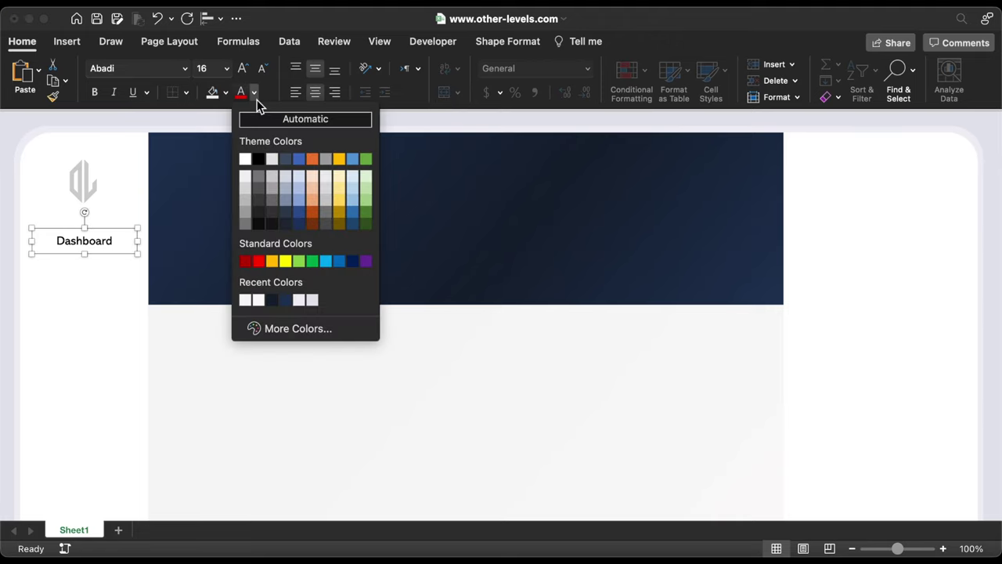
left_click(306, 334)
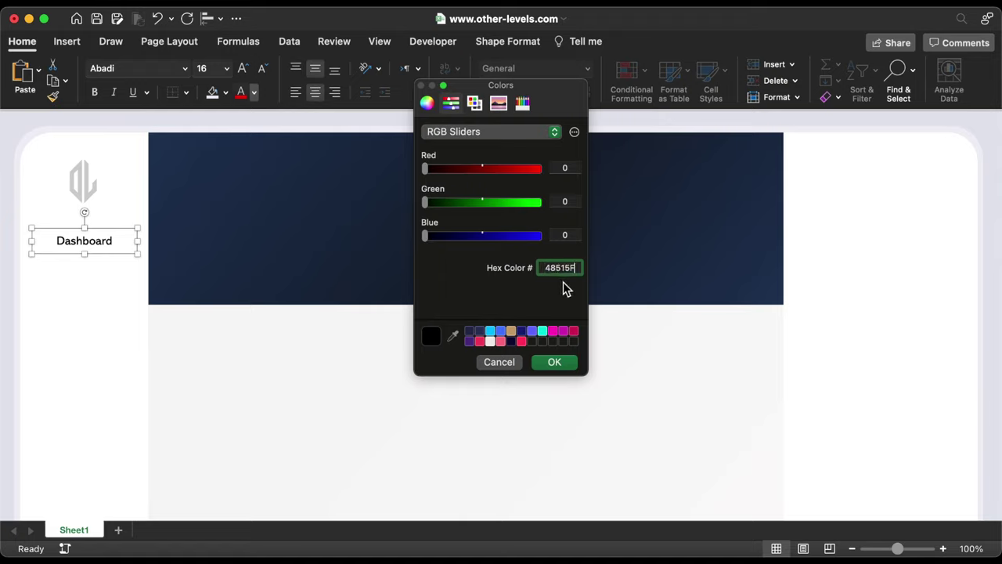
left_click(554, 364)
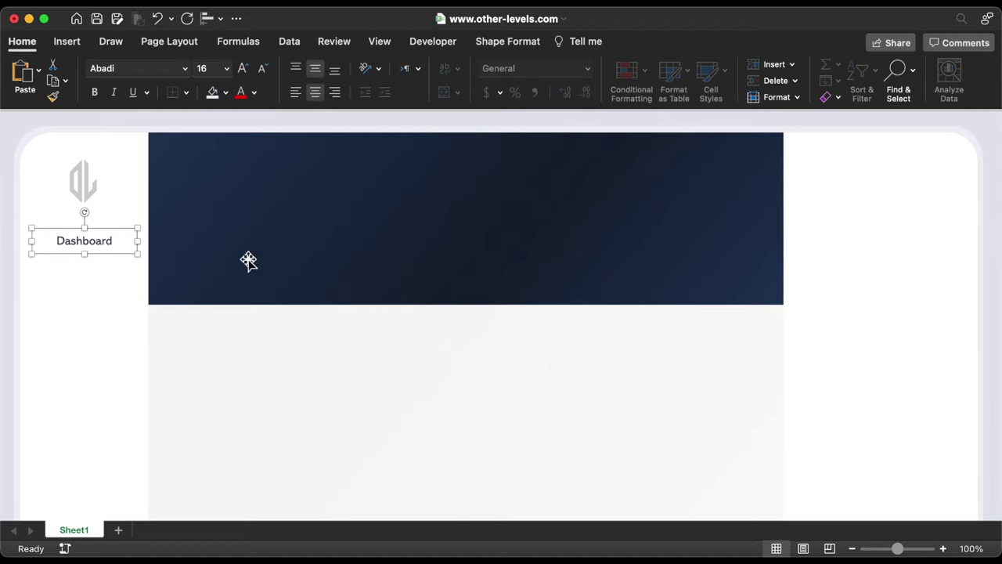
Duplicate the label below it, retitle it Schedule and make its text grey.
left_click_drag(109, 259, 110, 291)
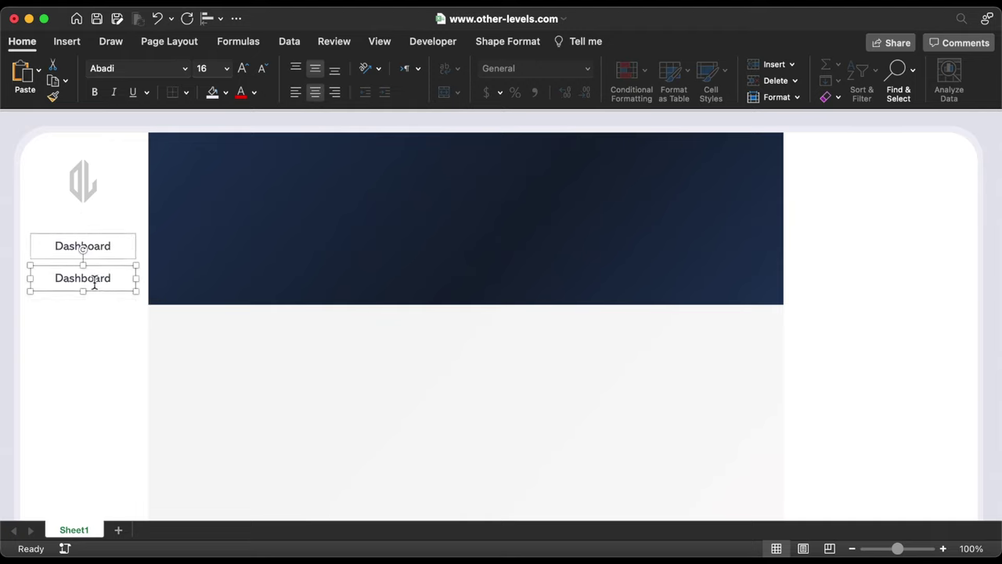
double_click(95, 281)
type("Schedule")
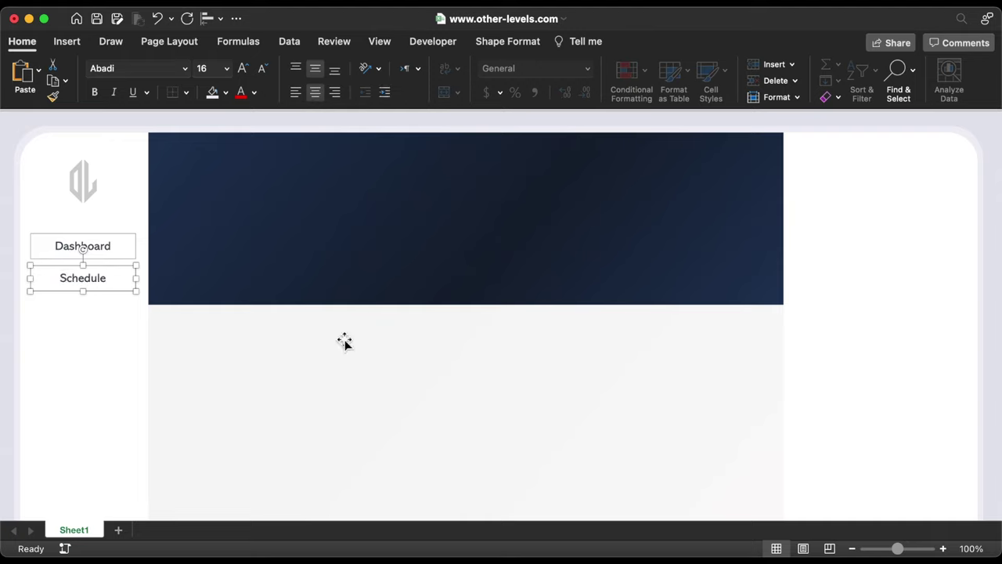
double_click(102, 280)
left_click(254, 93)
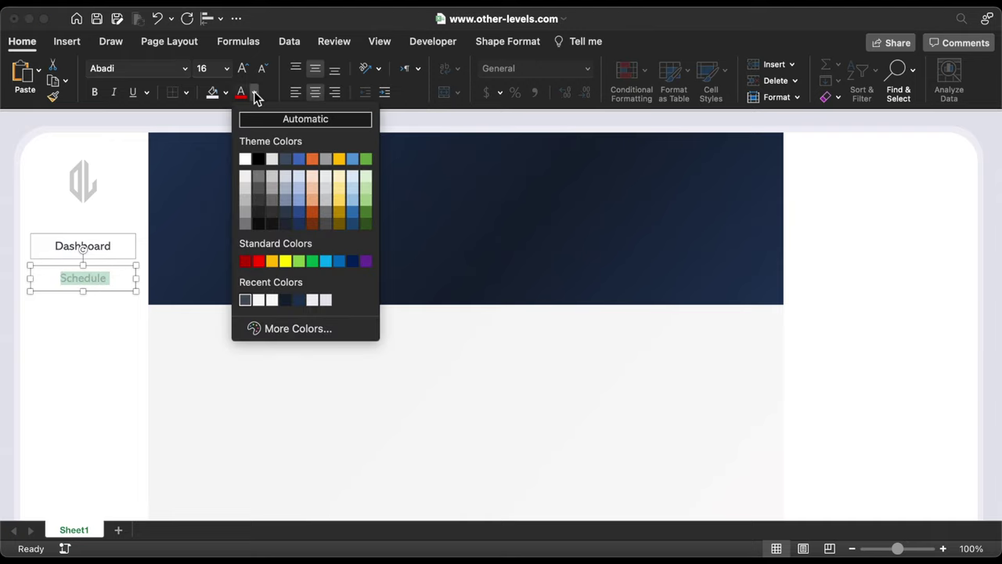
left_click(245, 225)
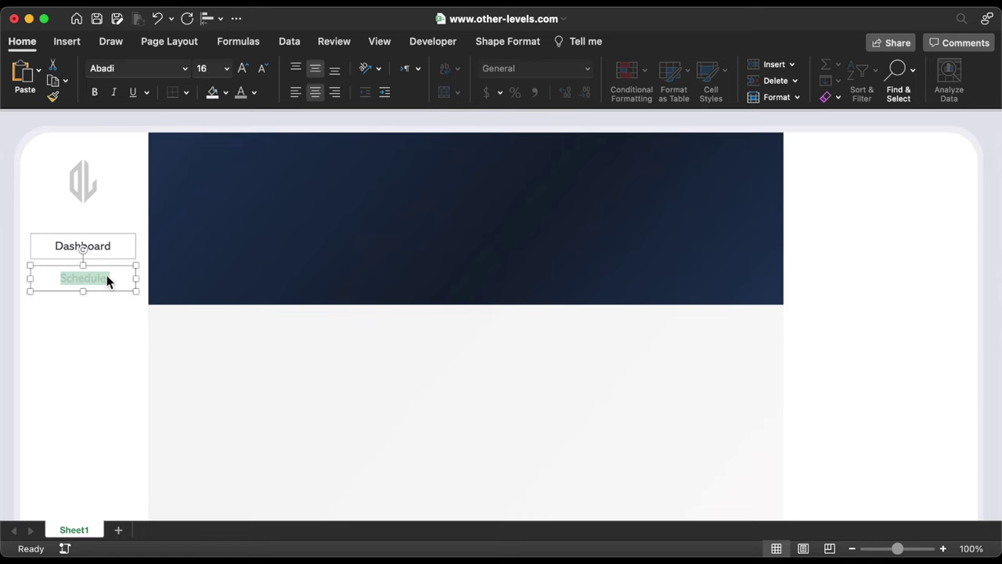
Remove the outline and fill from both the Dashboard and Schedule labels.
left_click(107, 246, "shift")
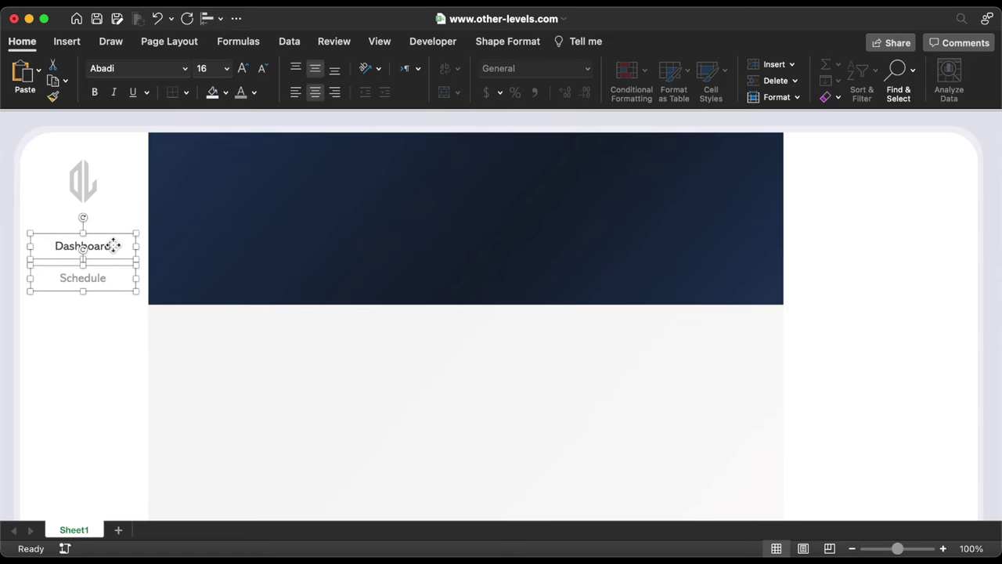
left_click(503, 41)
left_click(304, 69)
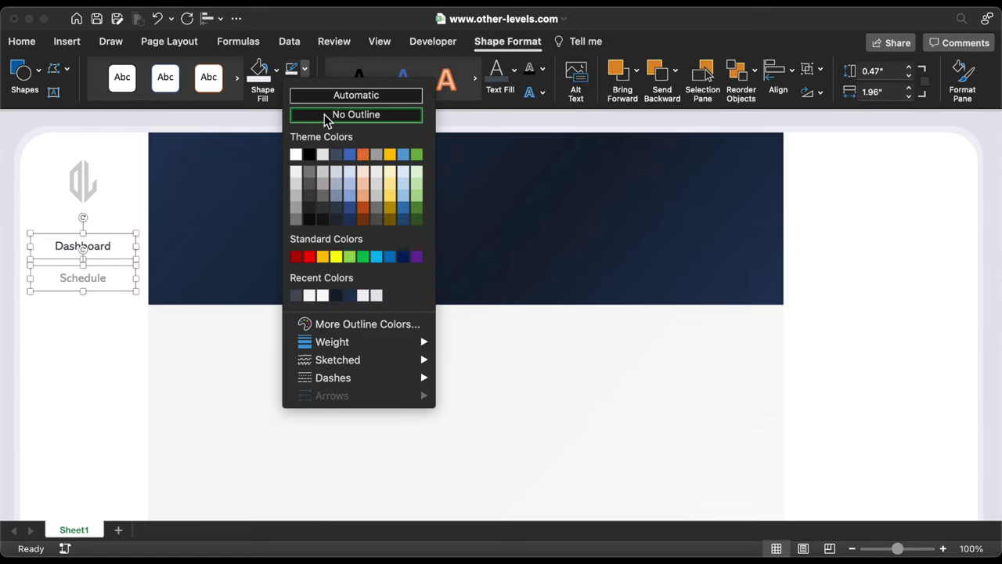
left_click(326, 116)
left_click(279, 70)
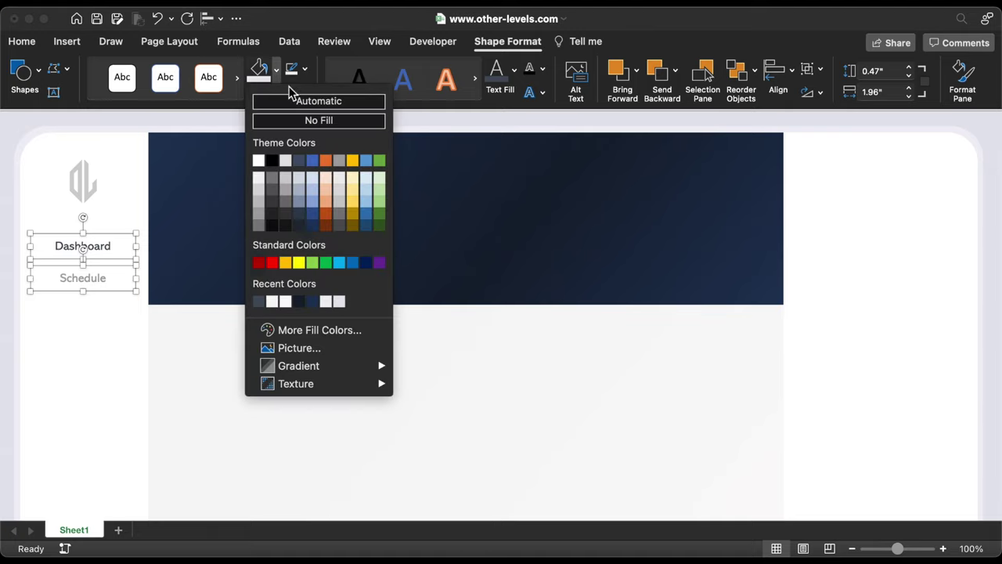
left_click(300, 124)
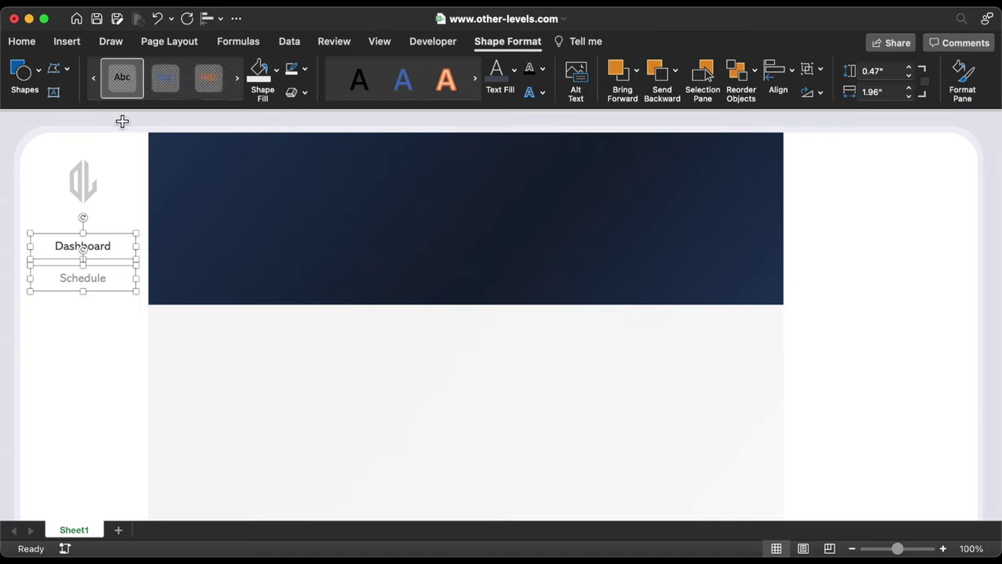
Draw a rounded rectangle sized 1.5" wide by 0.45" tall over the Dashboard label.
left_click(36, 75)
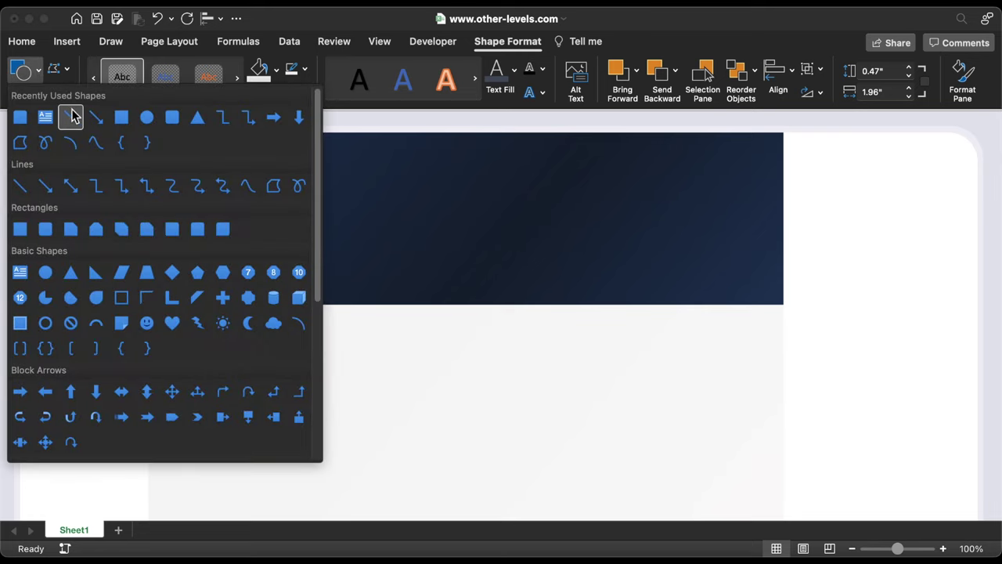
left_click(172, 118)
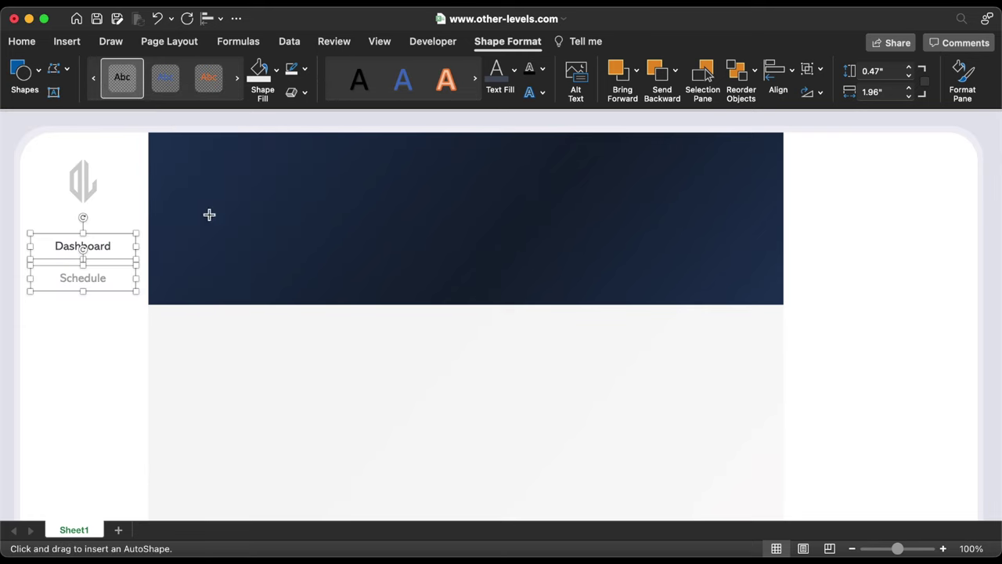
mouse_move(224, 288)
left_mouse_down()
mouse_move(274, 336)
mouse_move(318, 339)
left_mouse_up()
left_click_drag(291, 309, 155, 242)
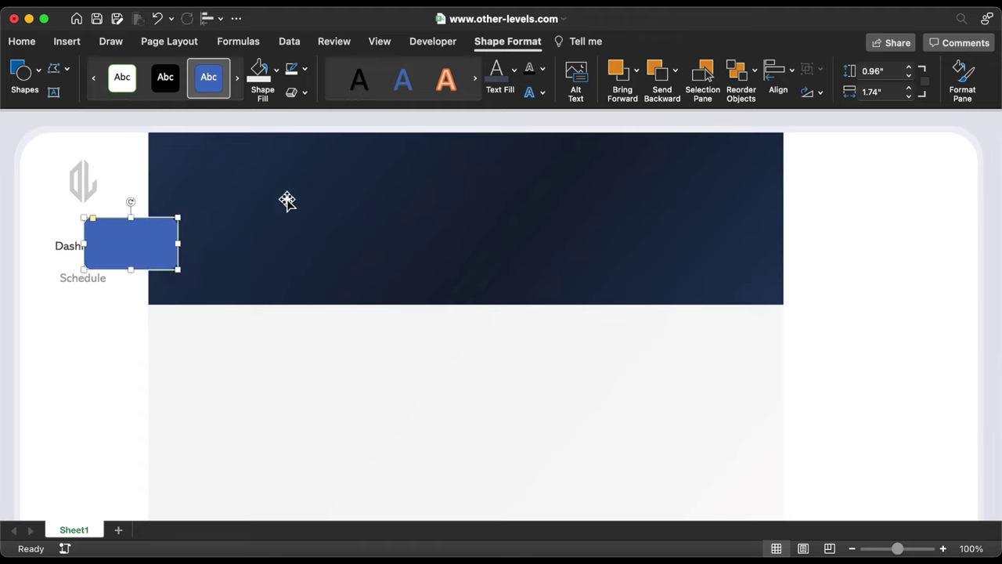
left_click(912, 98)
left_click(912, 98)
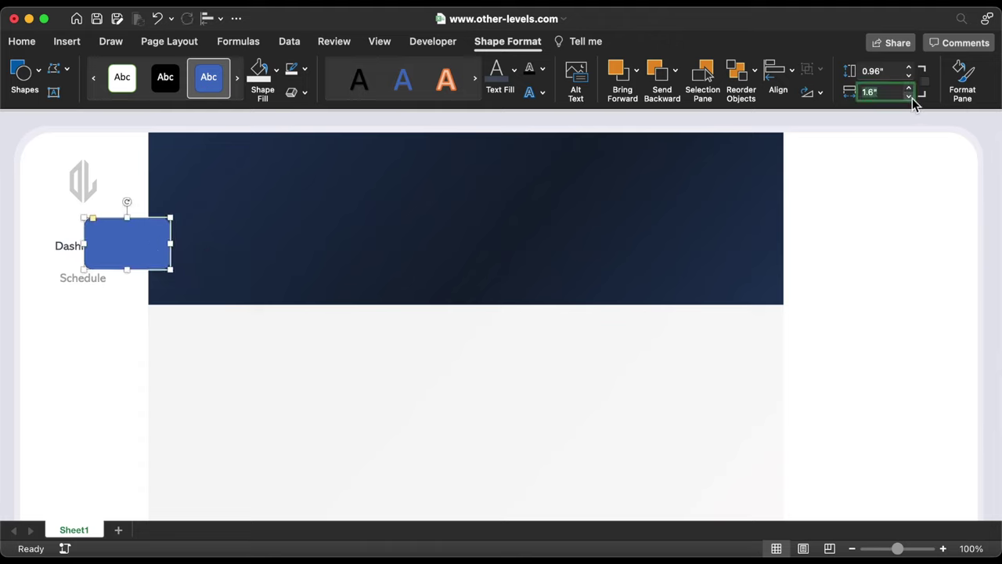
left_click(912, 98)
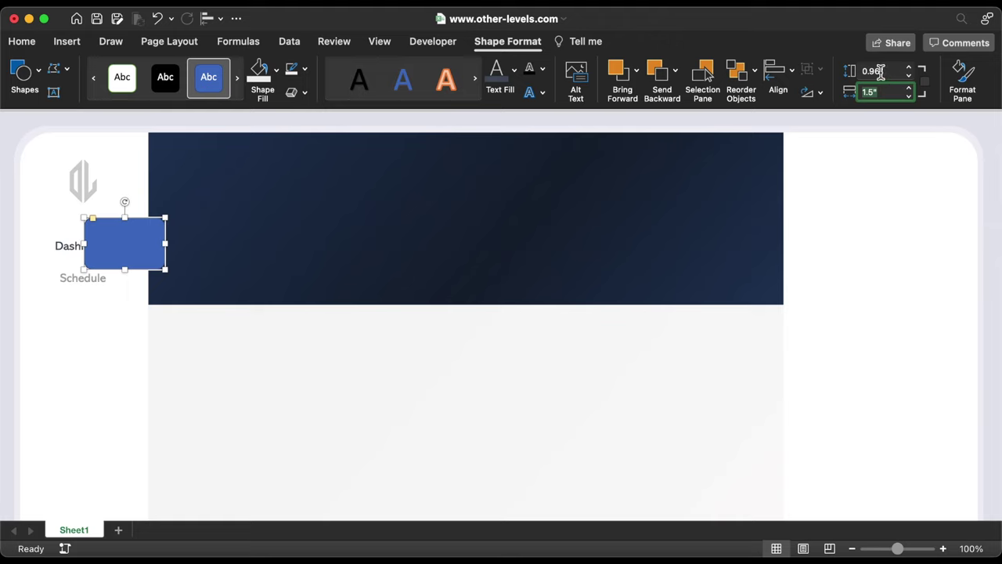
double_click(880, 71)
type("0.4")
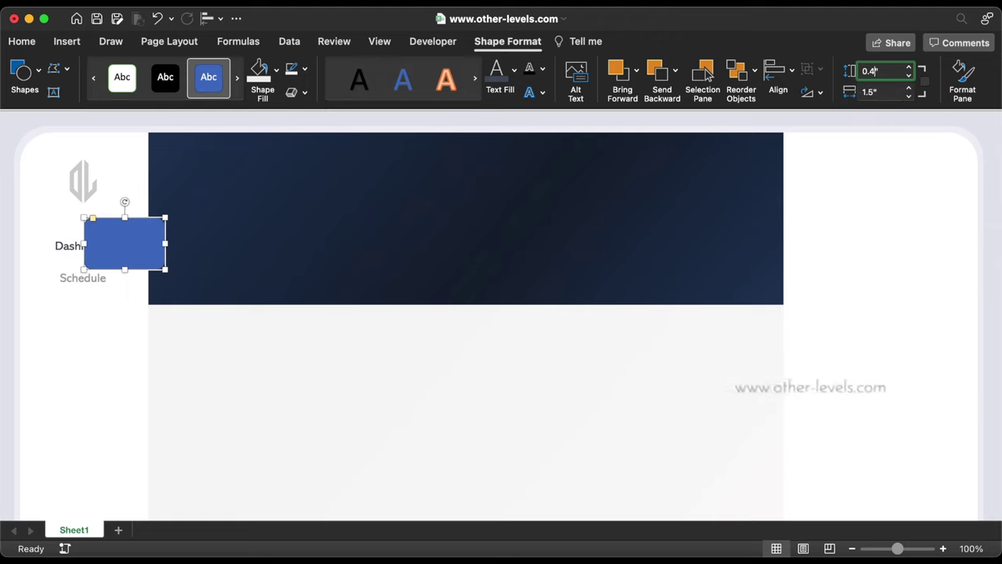
type("5")
key("Return")
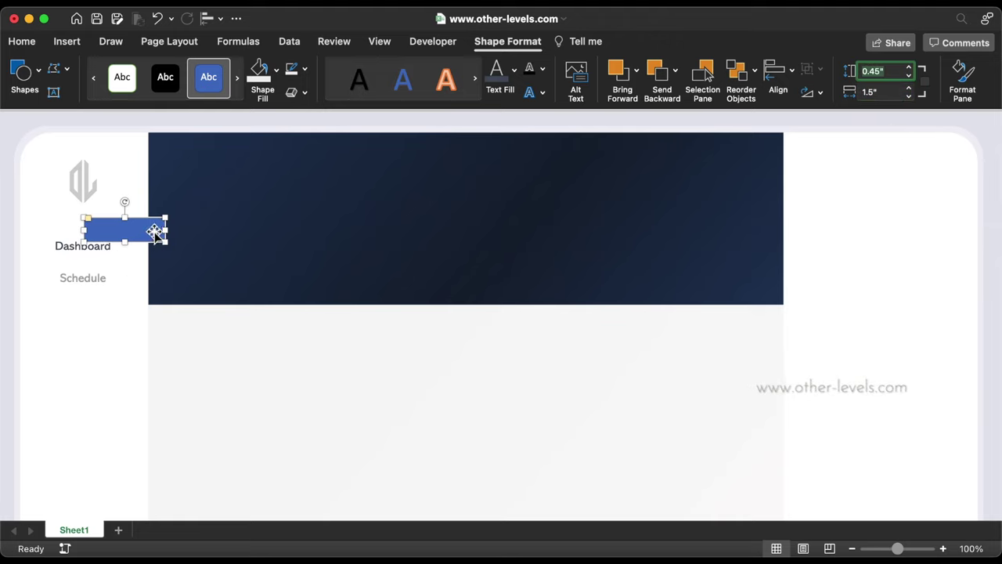
left_click_drag(154, 232, 140, 246)
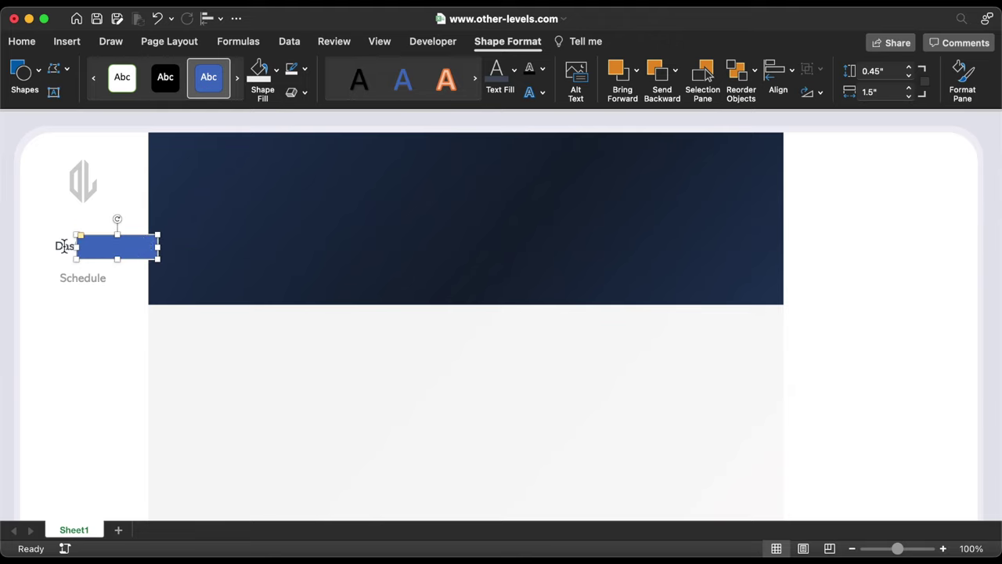
Bring the Dashboard text in front of the rectangle and nudge the rectangle left.
left_click(65, 245)
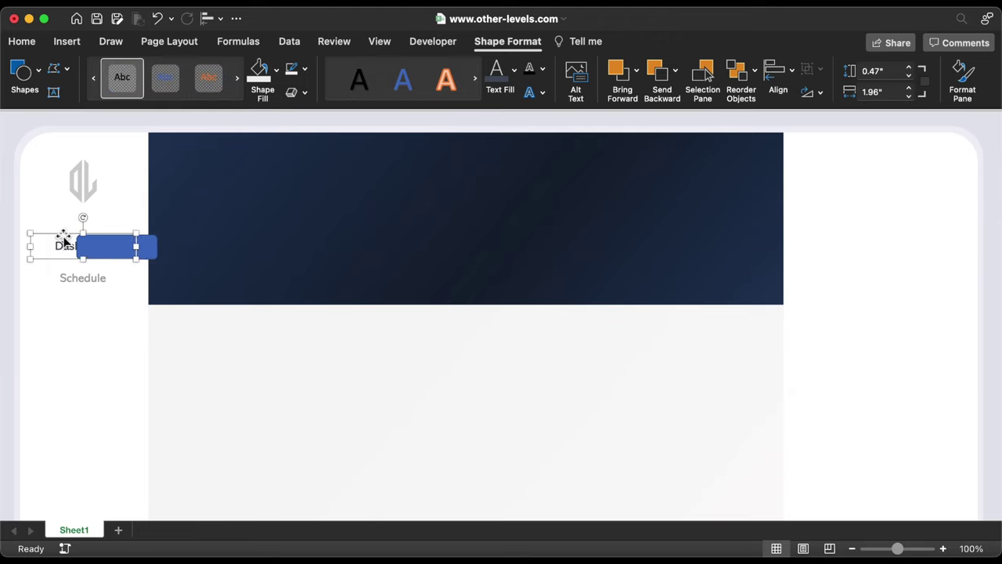
right_click(64, 235)
mouse_move(149, 362)
left_click(264, 360)
left_click(151, 246)
key("Left")
key("Left")
key("Left")
key("Left")
key("Left")
key("Left")
key("Left")
key("Left")
key("Left")
key("Left")
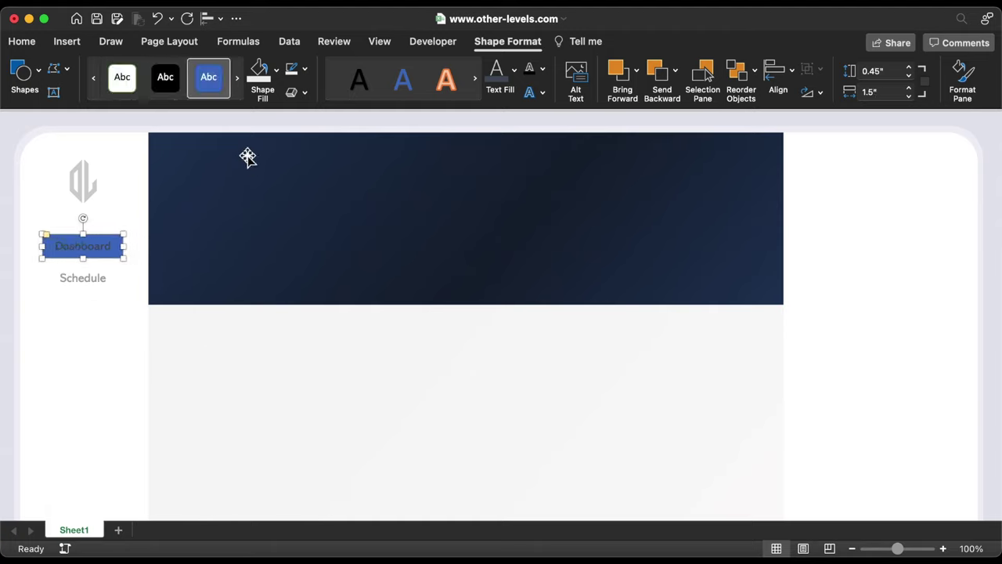
Give the Dashboard backdrop no outline and a light grey fill.
left_click(304, 69)
left_click(330, 115)
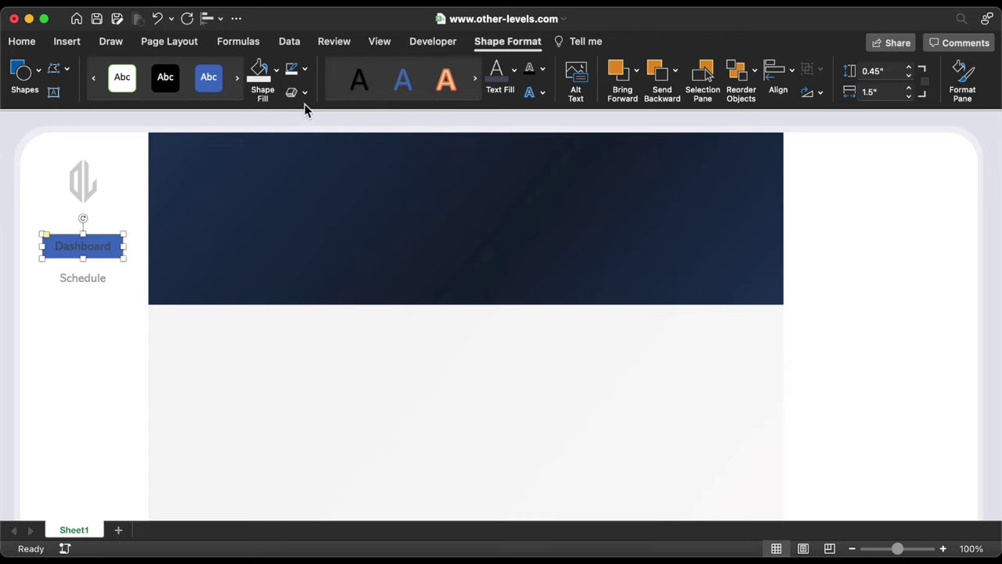
left_click(276, 69)
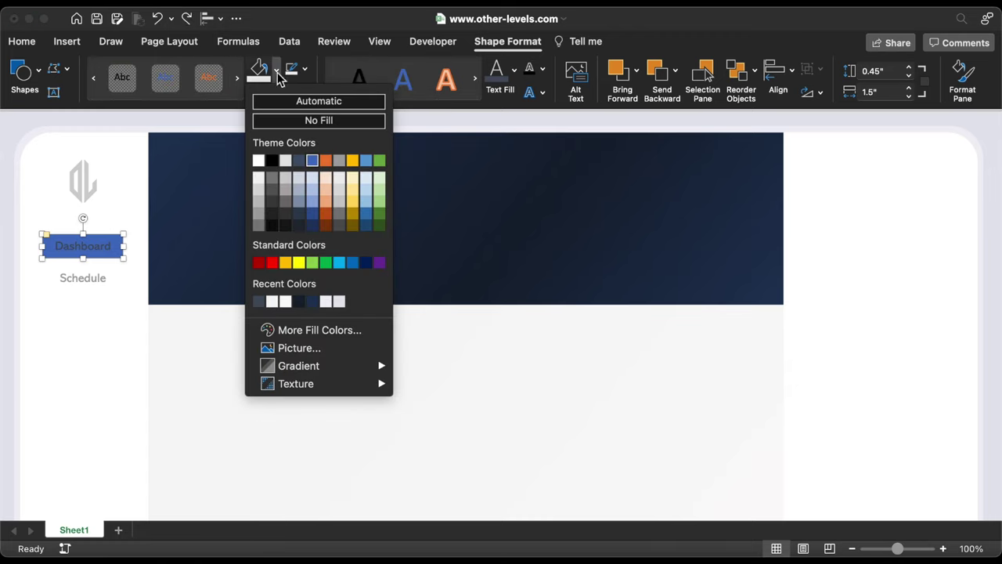
left_click(259, 184)
left_click(68, 41)
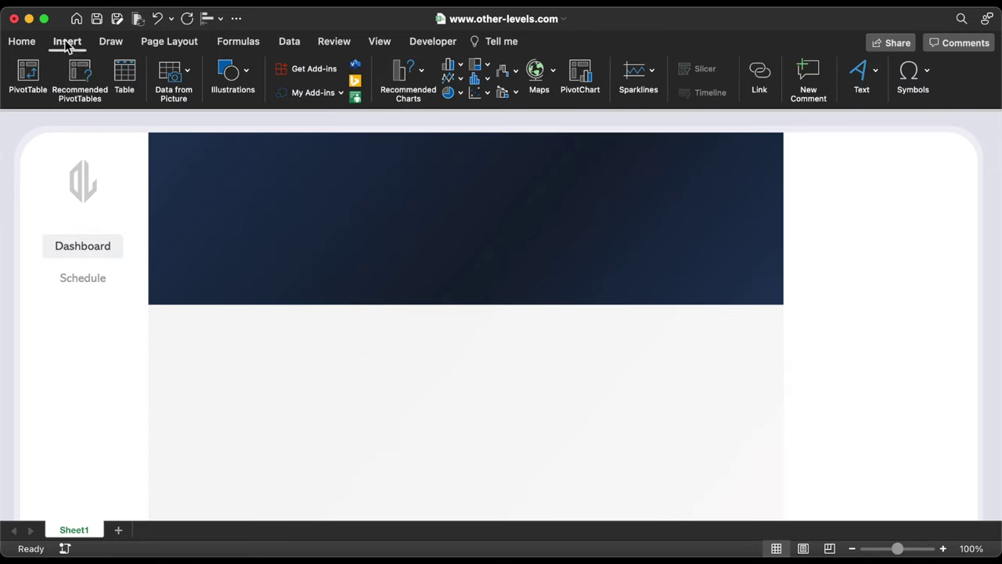
left_click(232, 72)
left_click(173, 124)
left_click(172, 164)
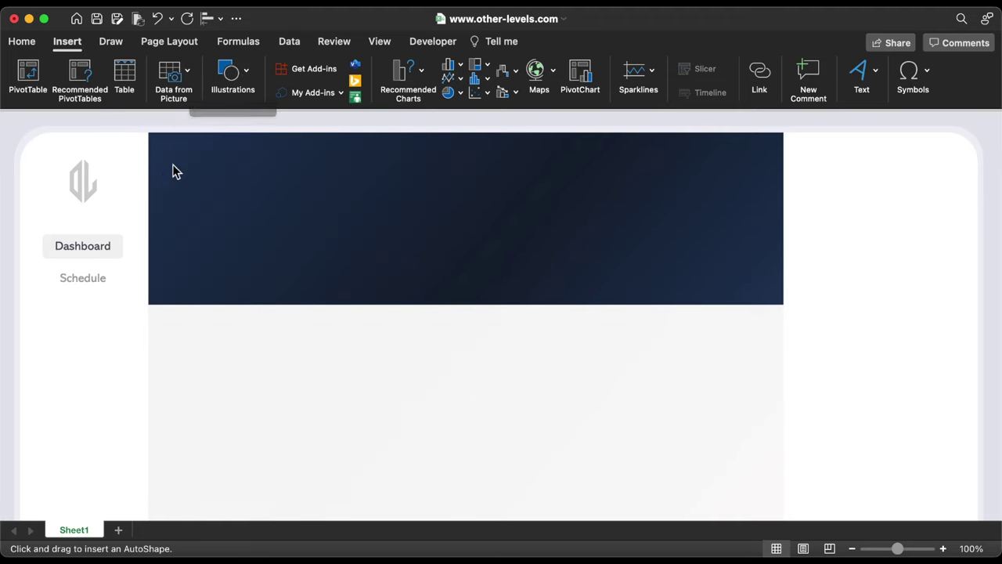
Draw a small rounded rectangle near Dashboard and fill it with red CF5C4A.
mouse_move(82, 337)
left_mouse_down()
mouse_move(94, 352)
mouse_move(108, 349)
mouse_move(110, 329)
mouse_move(29, 255)
left_mouse_up()
left_click(276, 69)
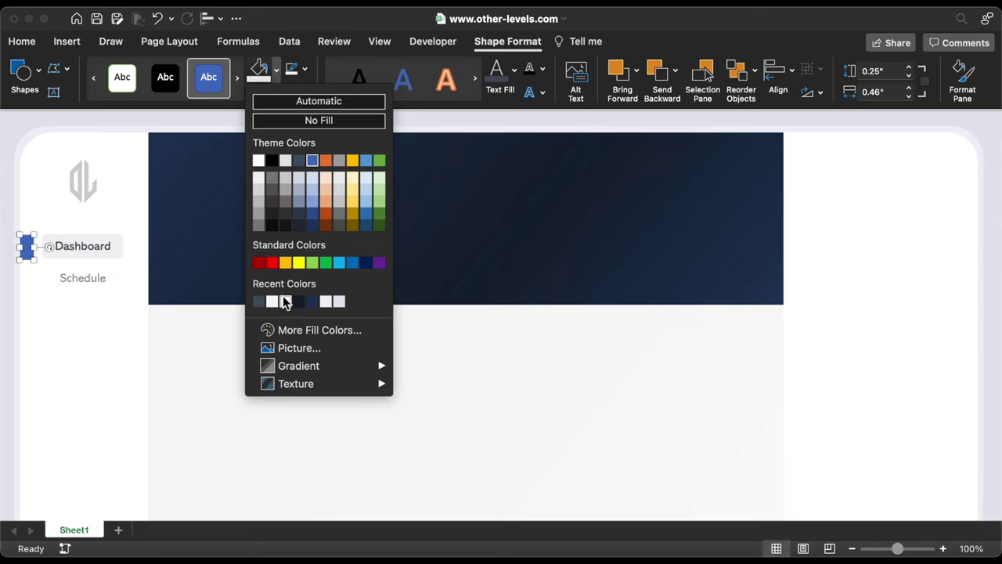
left_click(306, 331)
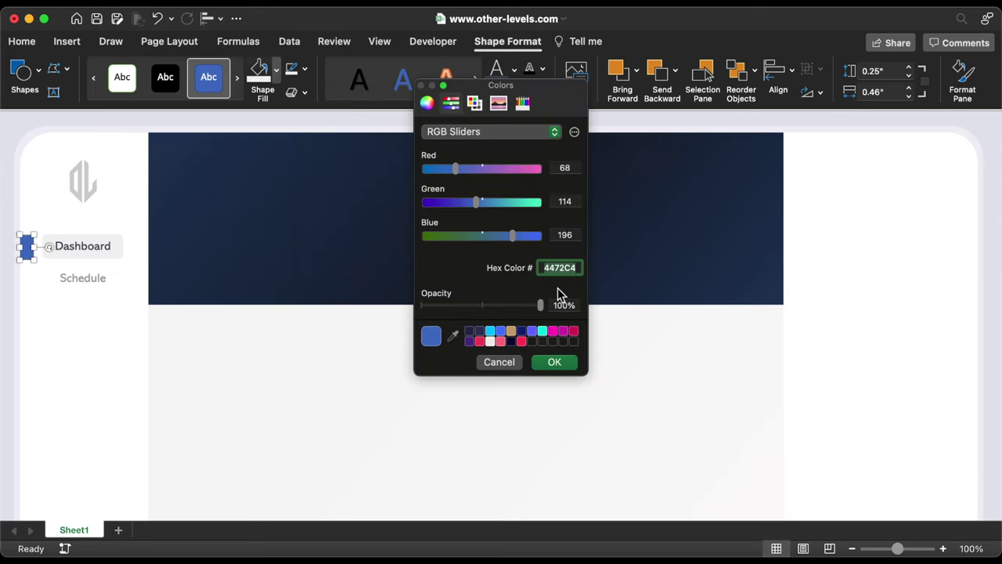
type("CF5C4A")
left_click(554, 360)
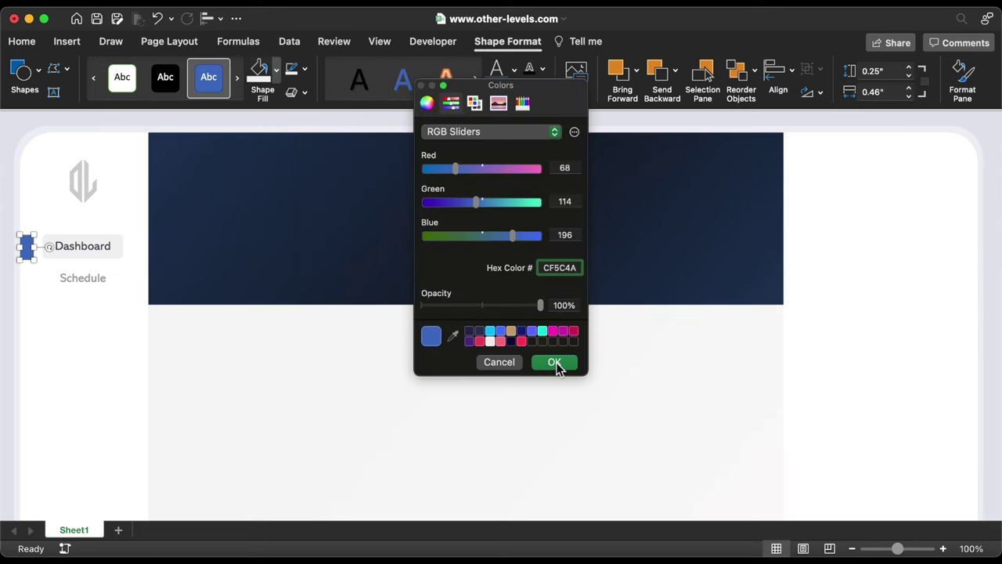
scroll(107, 264, "up", 5)
left_click_drag(105, 266, 144, 317)
Size the red bar to 0.06" by 0.3" and middle-align it with Dashboard.
left_click(883, 72)
key("BackSpace")
type("0.")
type("06")
key("Return")
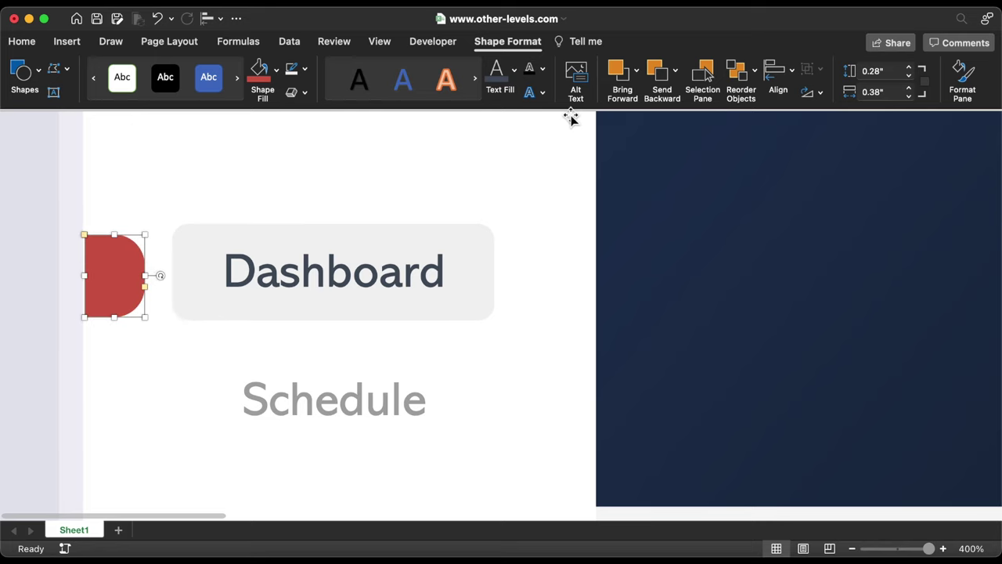
left_click(900, 95)
key("BackSpace")
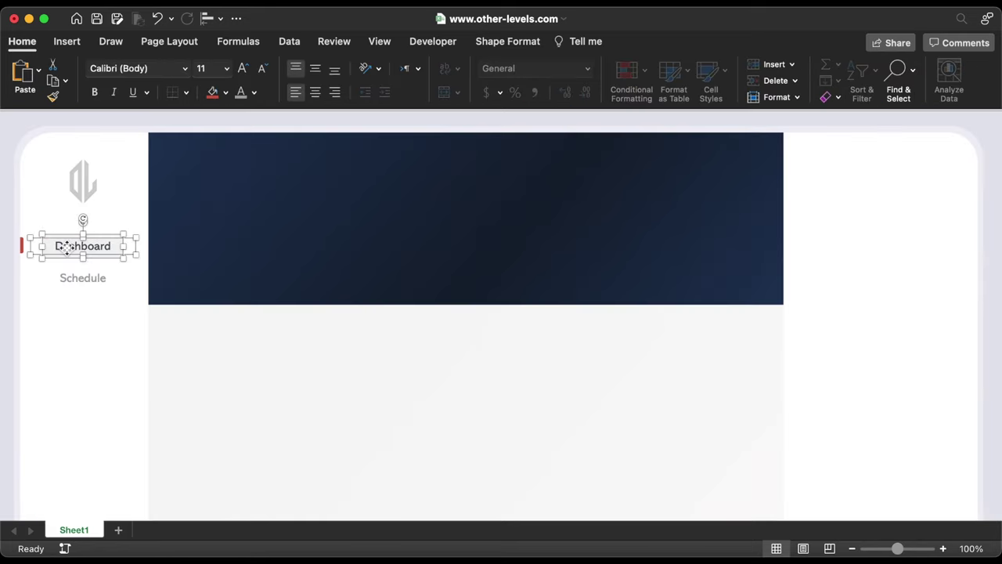
left_click(210, 19)
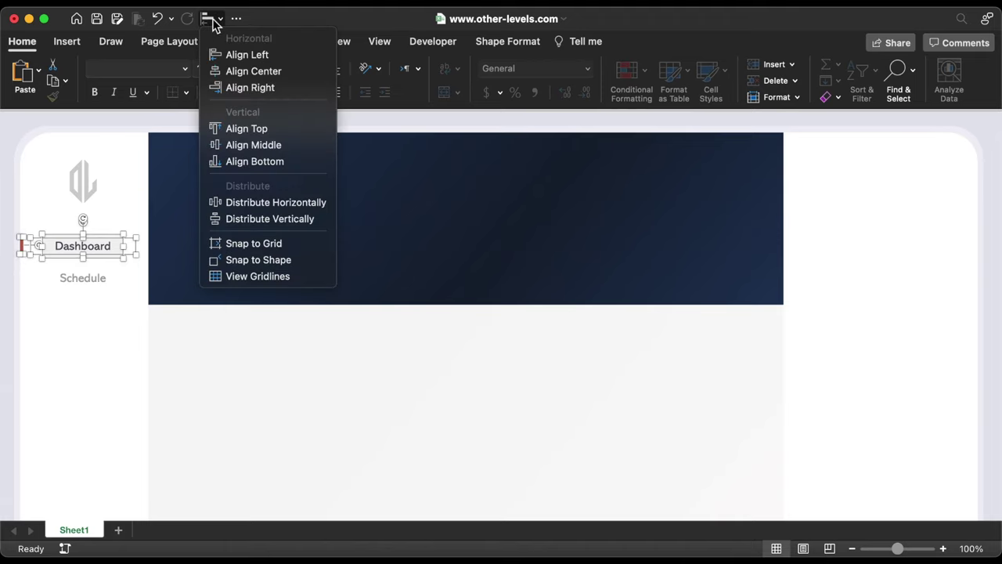
left_click(288, 146)
Copy the Dashboard text box to the banner's top-left and left-align its text.
left_click(112, 245)
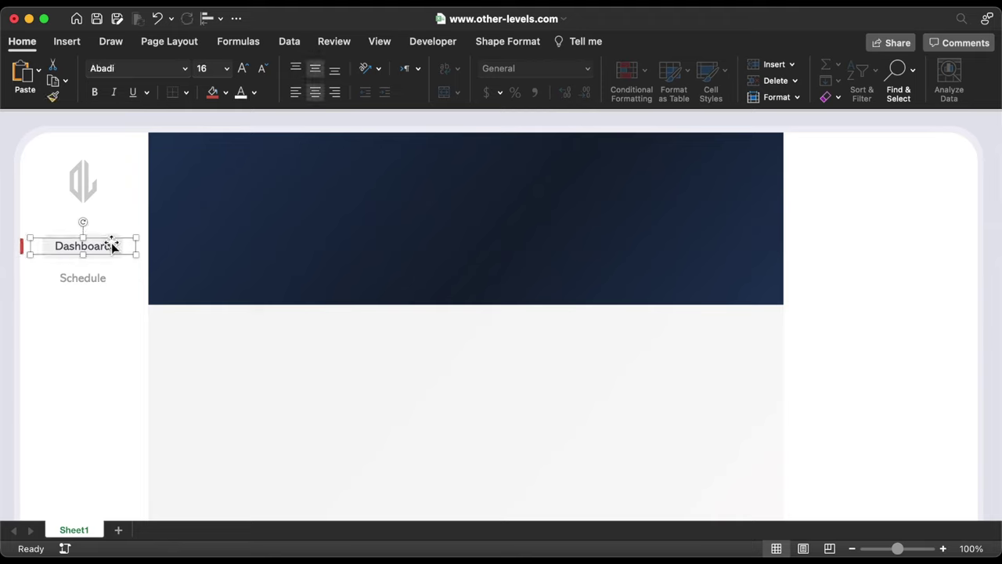
left_click_drag(112, 245, 466, 192)
left_click(295, 93)
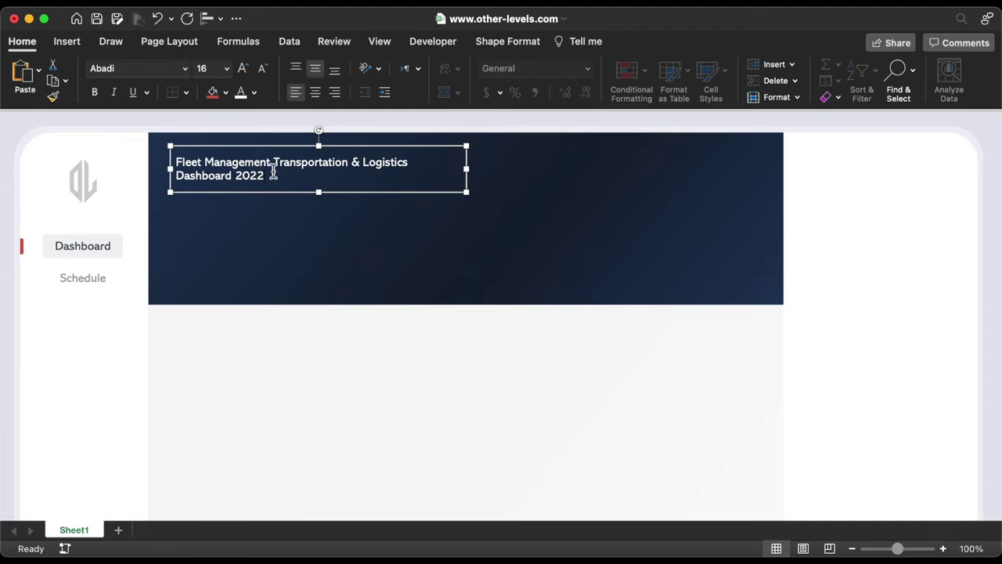
Set the title's 2022 to 11 pt and the preceding title words to 18 pt.
double_click(252, 173)
left_click(227, 68)
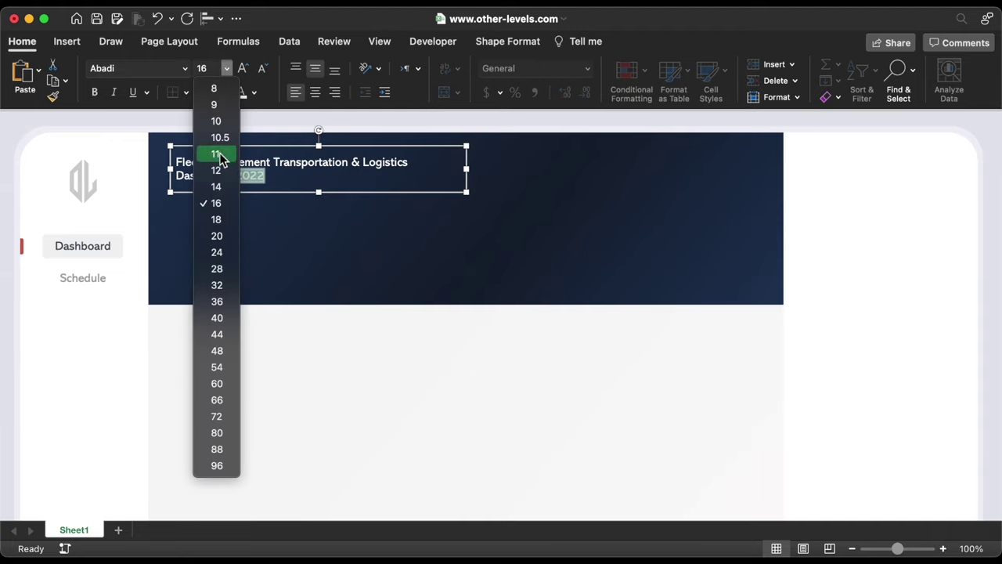
left_click_drag(235, 175, 167, 160)
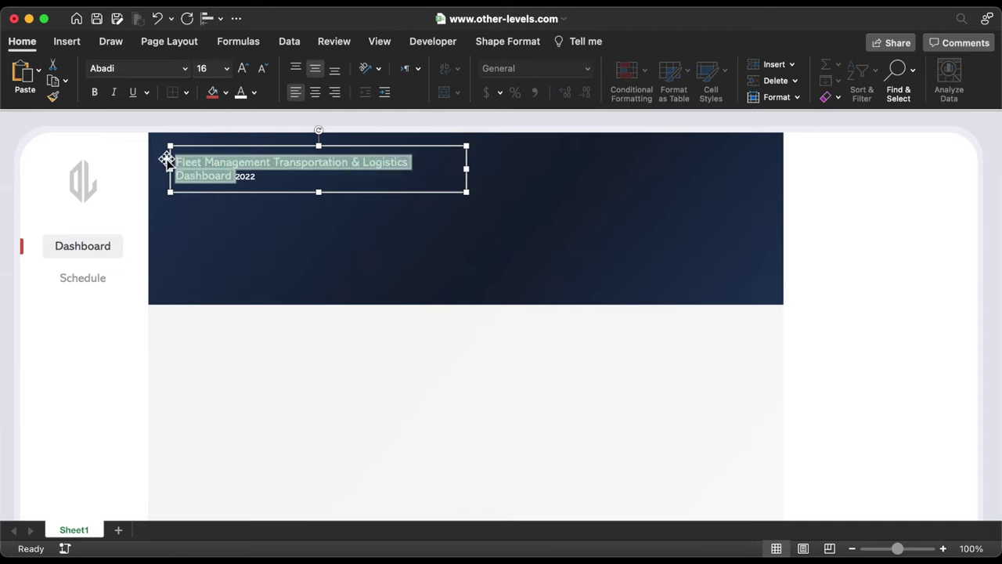
left_click(227, 68)
left_click(223, 221)
Duplicate the title box below as an 'Overview' heading in 24 pt.
left_click_drag(244, 196, 210, 237)
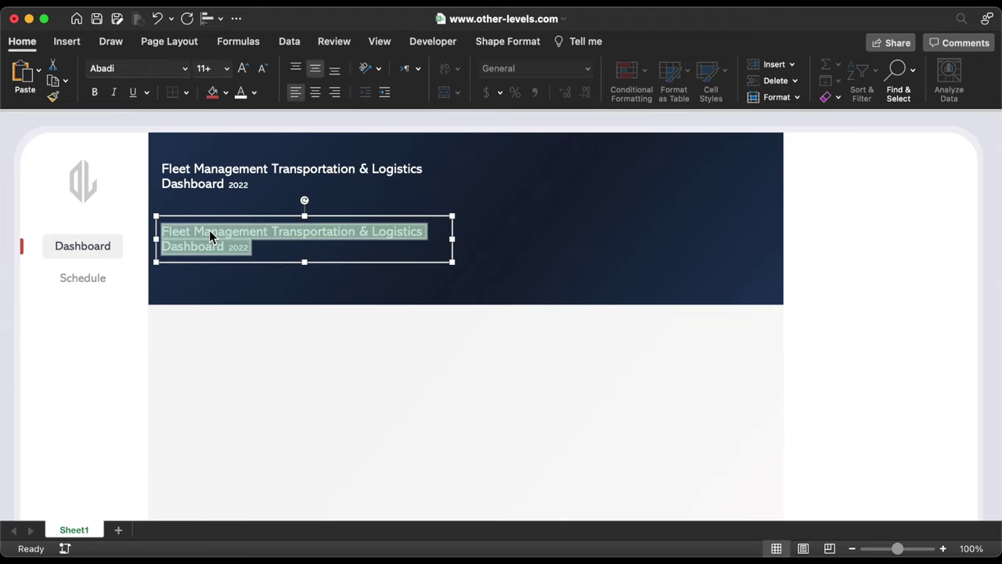
type("Overview")
left_click_drag(452, 261, 263, 237)
left_click(227, 68)
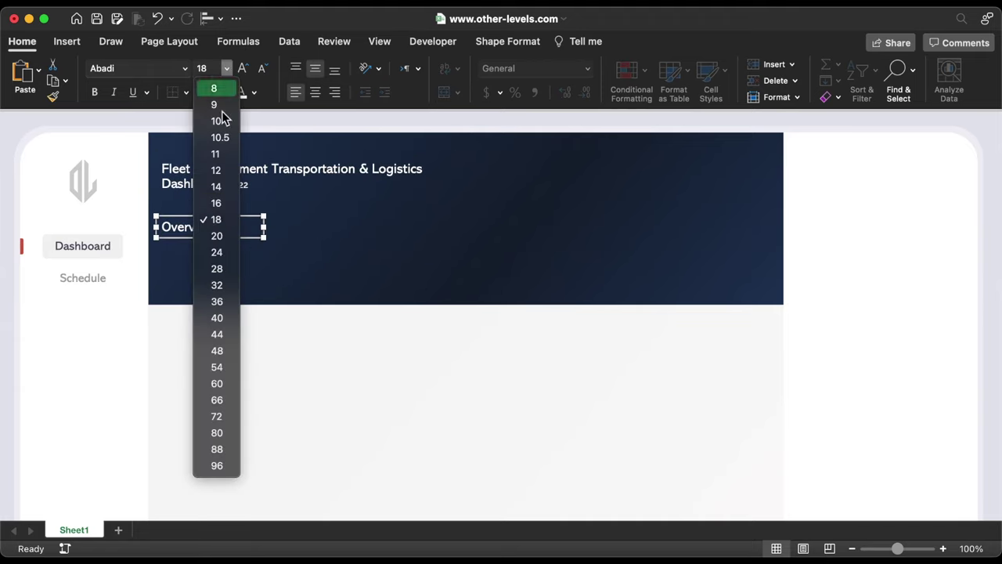
left_click(219, 254)
left_click(311, 160)
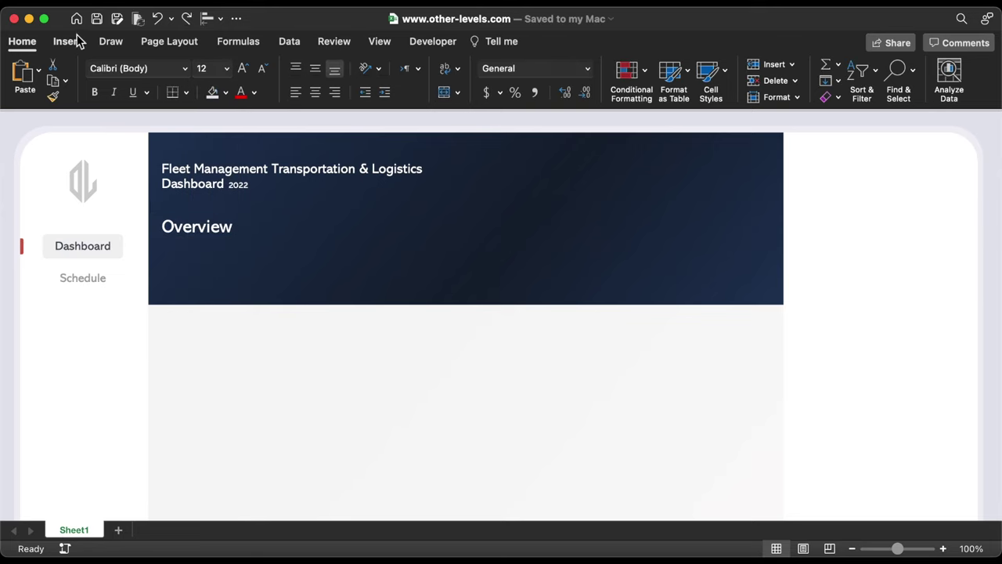
Search online pictures for 'thailand png map' and insert the white outline map.
left_click(67, 41)
left_click(227, 72)
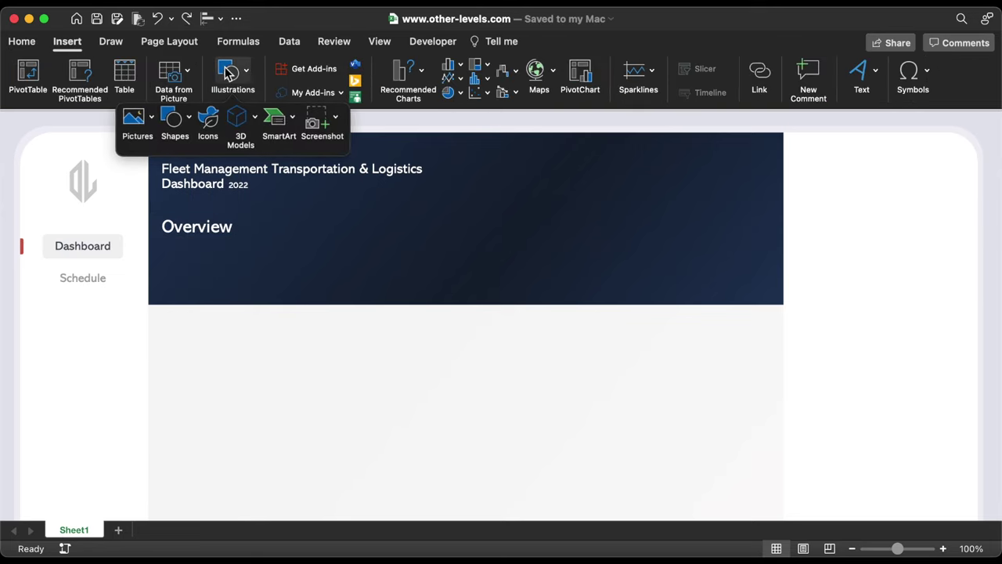
left_click(145, 123)
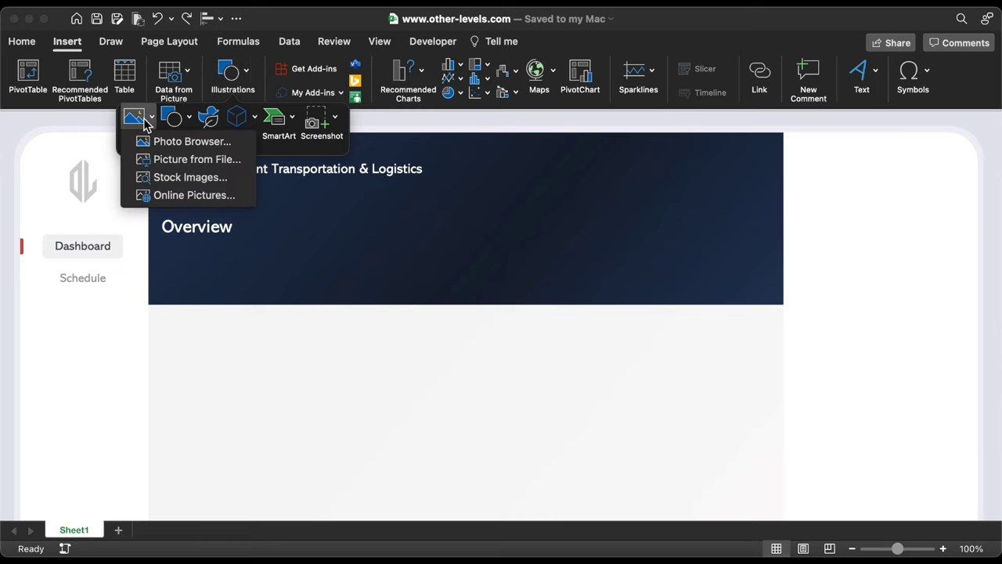
left_click(170, 197)
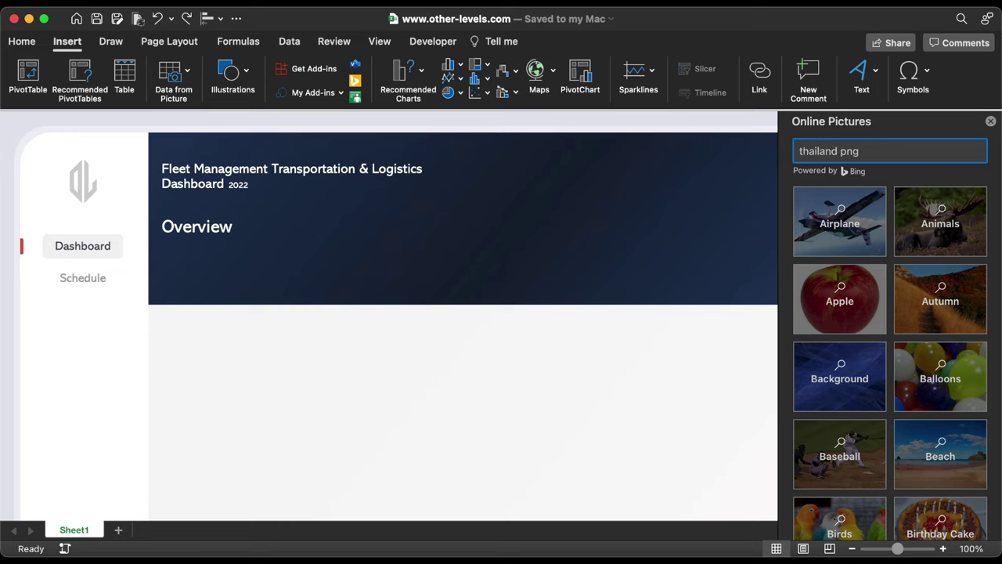
key("Return")
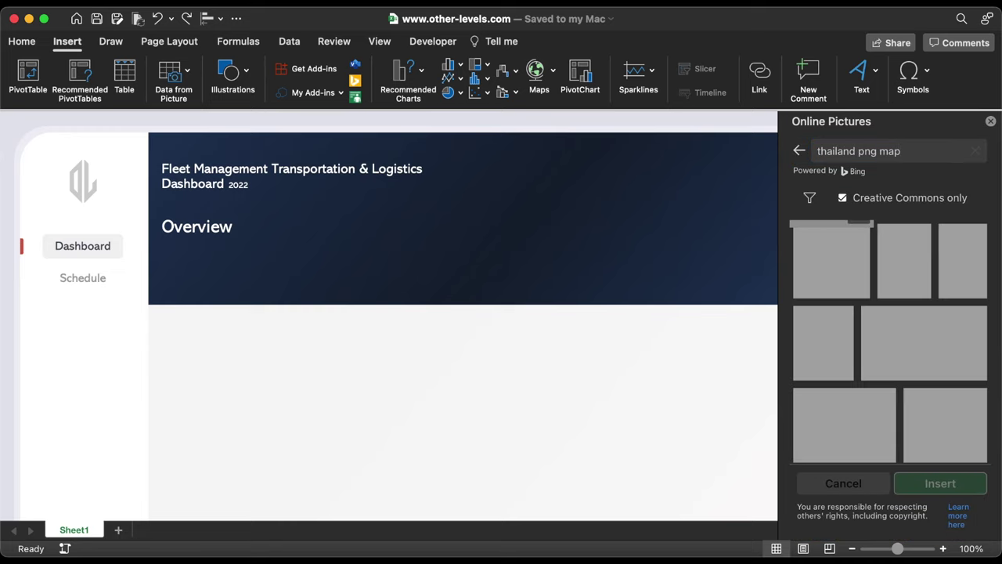
scroll(897, 327, "down", 5)
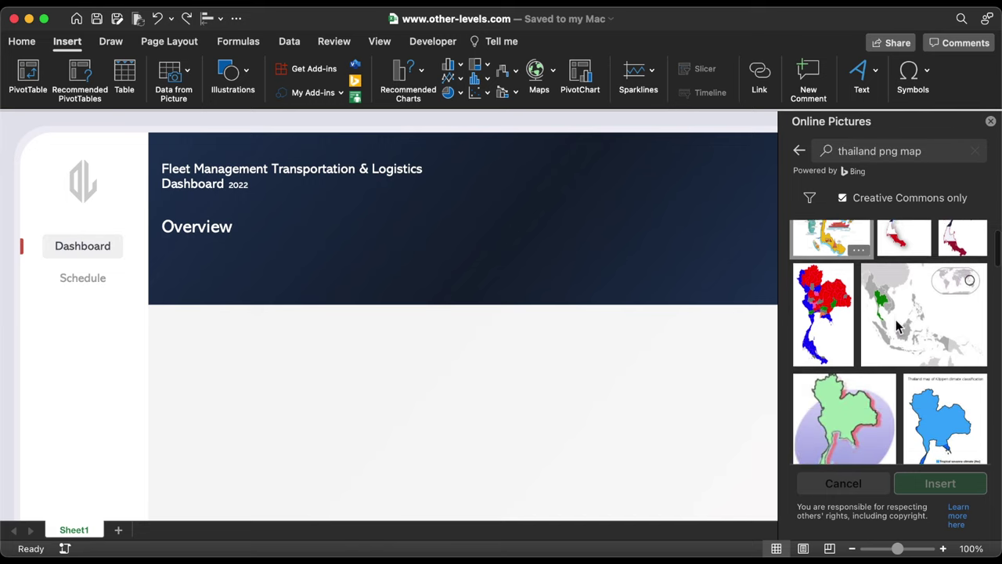
scroll(899, 327, "down", 5)
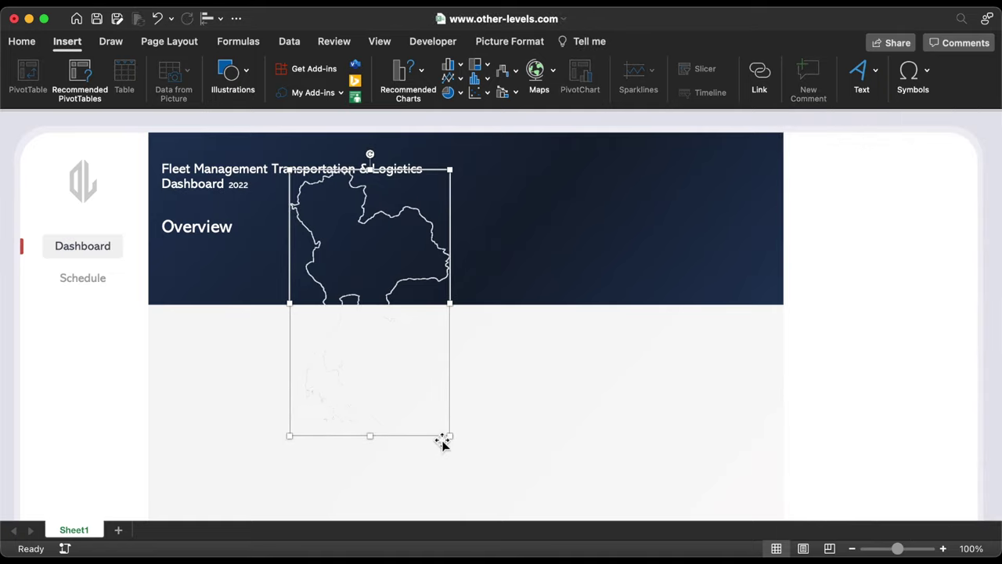
Shrink the Thailand map and fit it at the right end of the navy banner.
left_click_drag(450, 438, 384, 324)
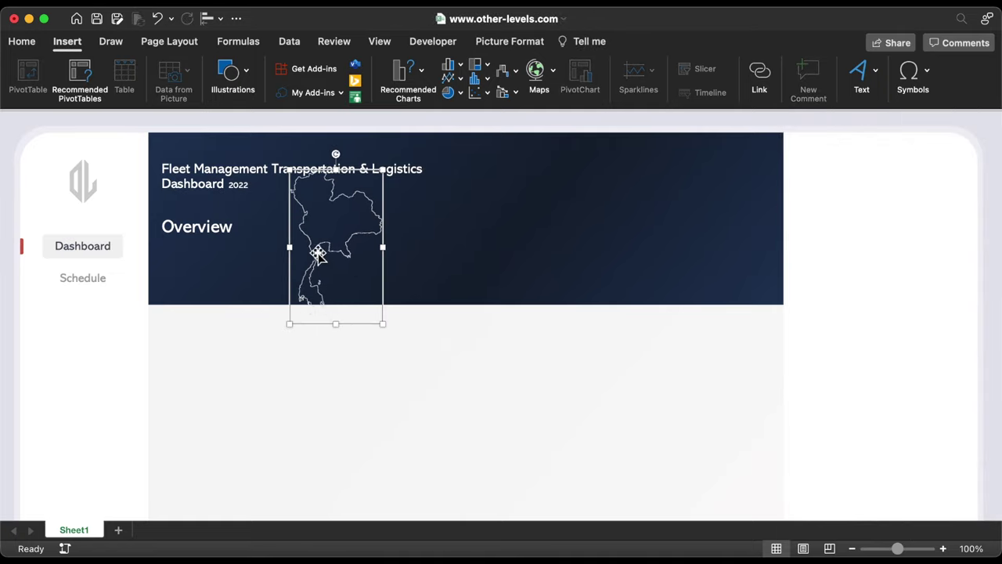
left_click_drag(318, 255, 729, 212)
left_click_drag(700, 285, 709, 274)
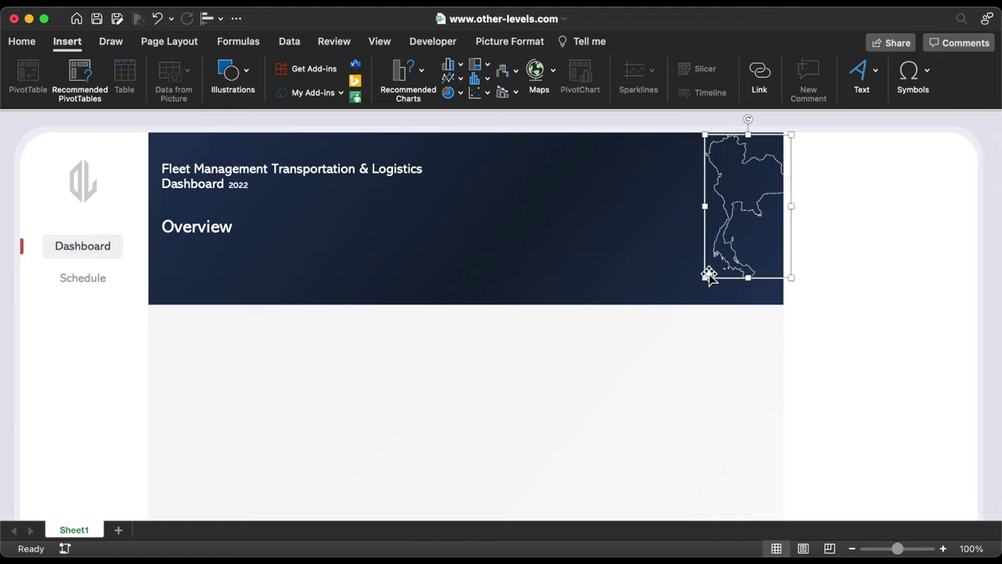
left_click(227, 78)
Draw an oval on the banner and fill it with yellow ECCD59.
left_click(186, 122)
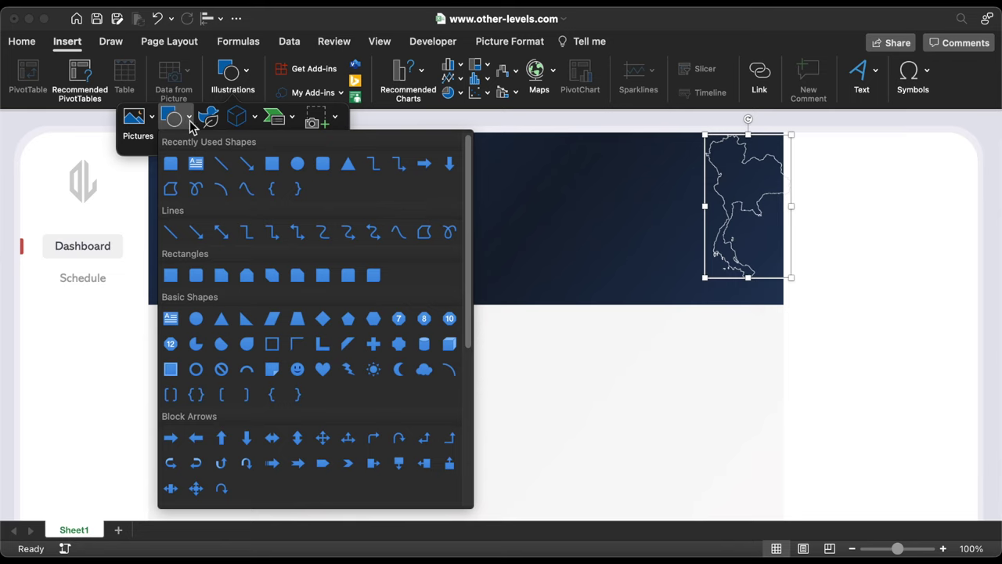
left_click(298, 163)
mouse_move(496, 255)
left_mouse_down()
mouse_move(512, 271)
mouse_move(667, 245)
left_mouse_up()
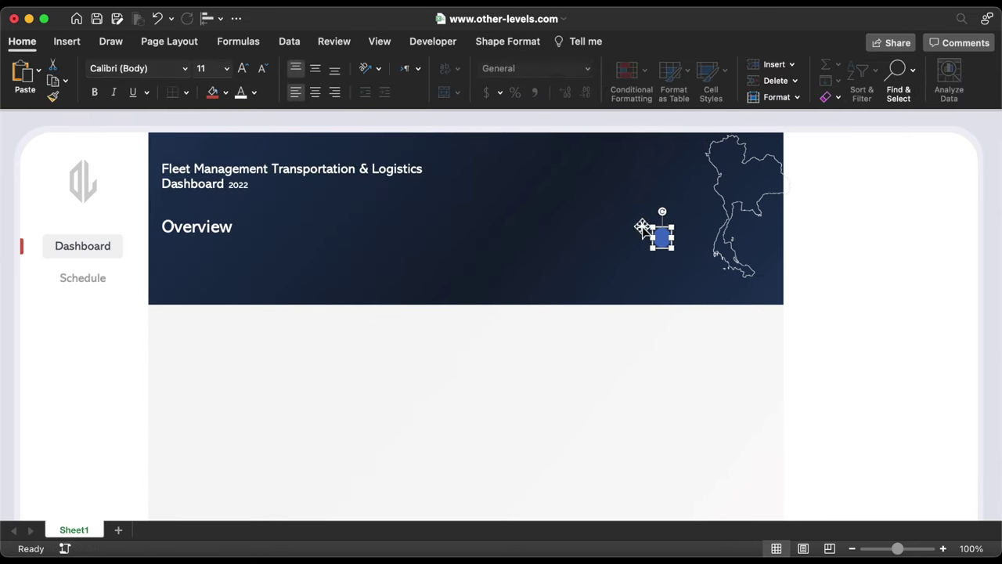
left_click(226, 93)
left_click(269, 347)
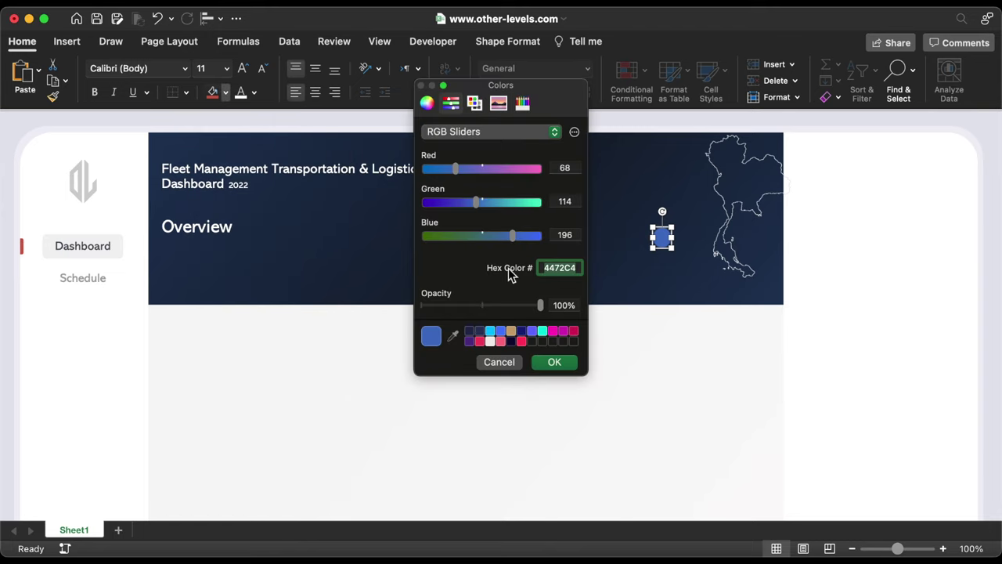
left_click(554, 362)
Remove the oval's outline and size it to 0.07" × 0.07".
left_click(510, 41)
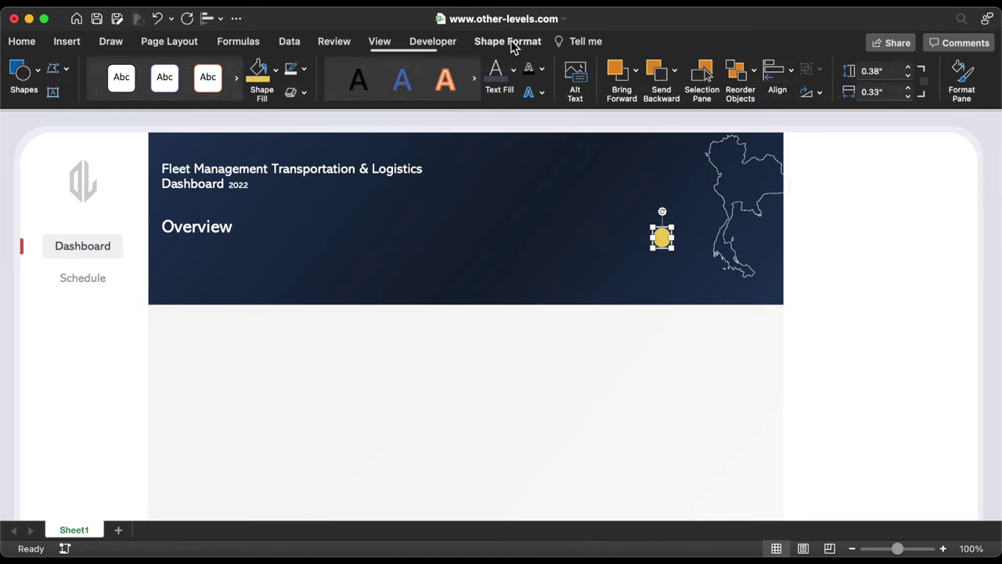
left_click(305, 70)
left_click(310, 116)
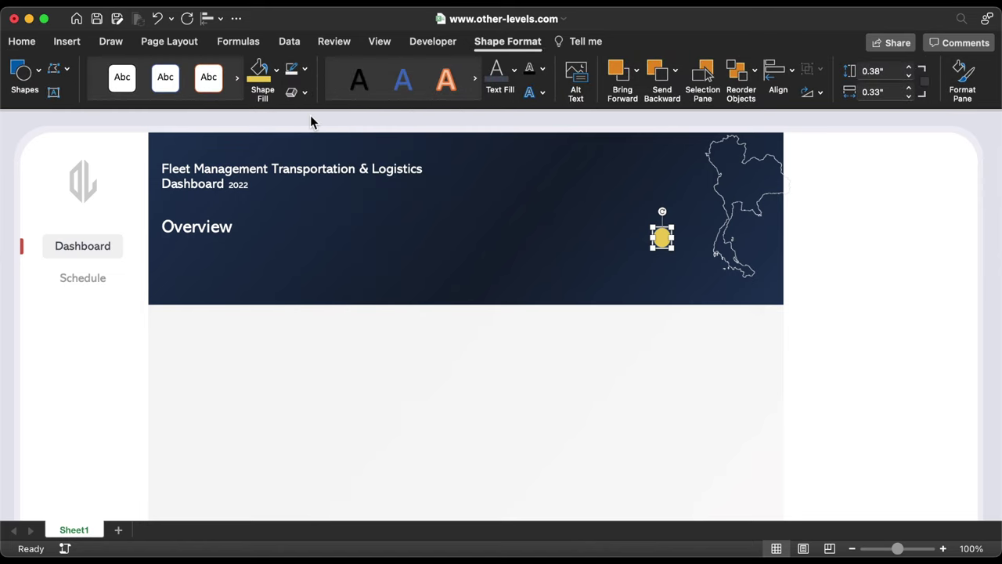
left_click(882, 72)
type("0.0")
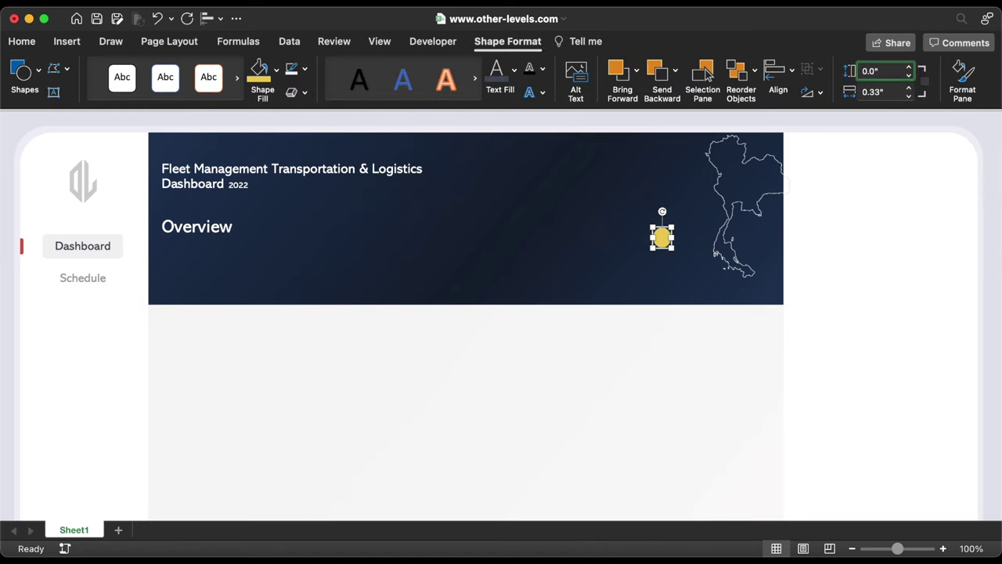
type("7")
key("Tab")
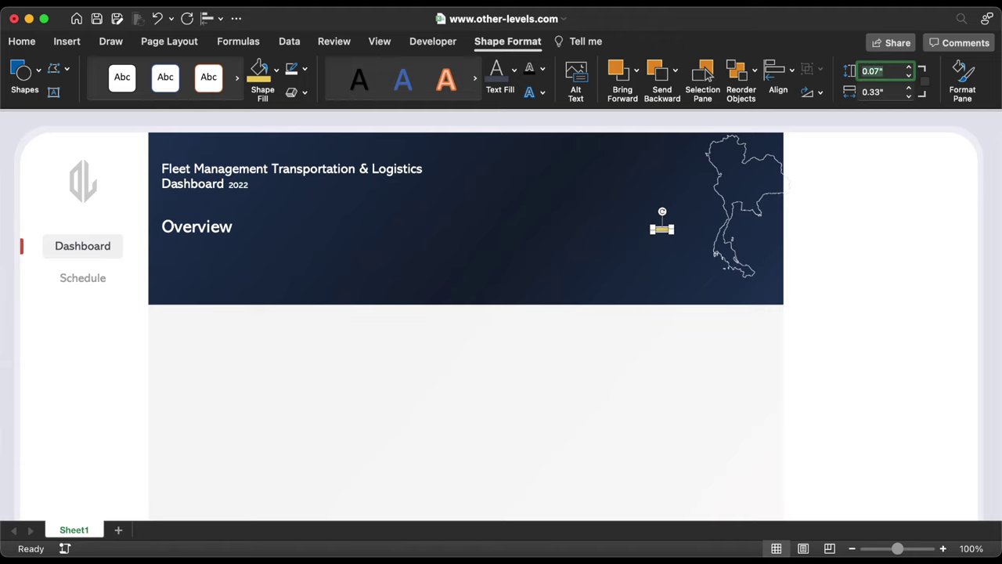
type("0.07")
key("Return")
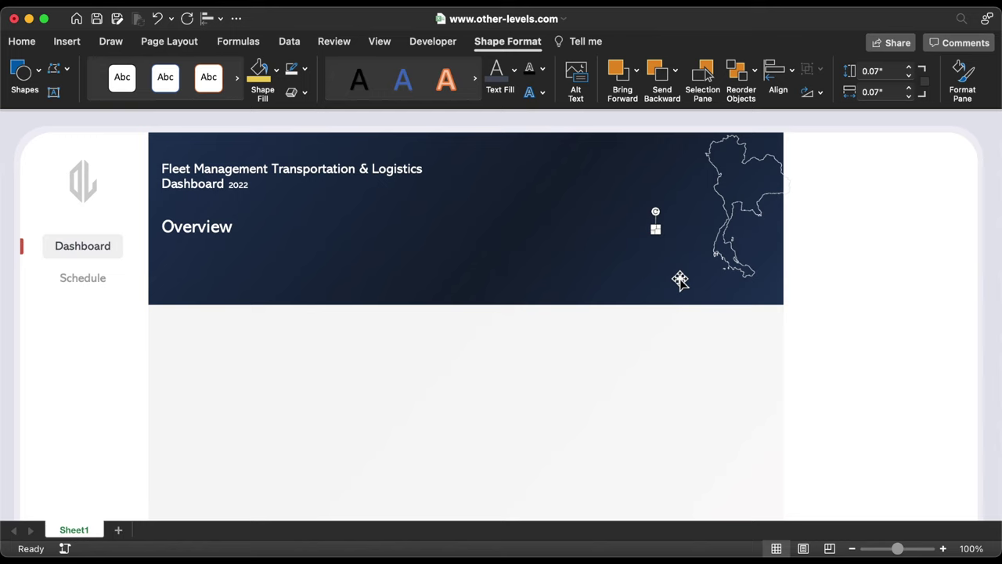
Duplicate the title text box, move it right, and change its text to 'Sadao, Thailand'.
left_click(222, 158)
key("super+d")
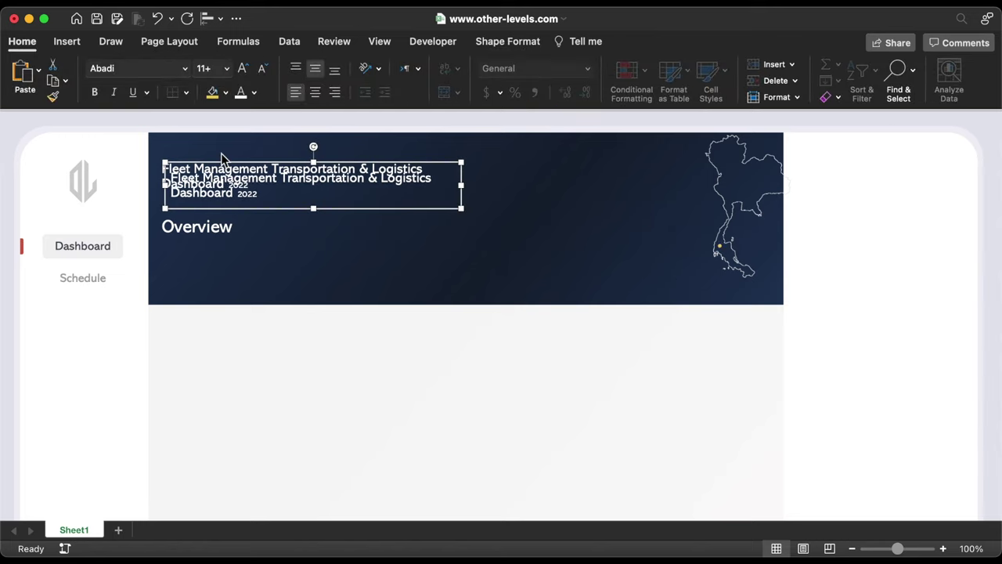
left_click_drag(237, 164, 527, 188)
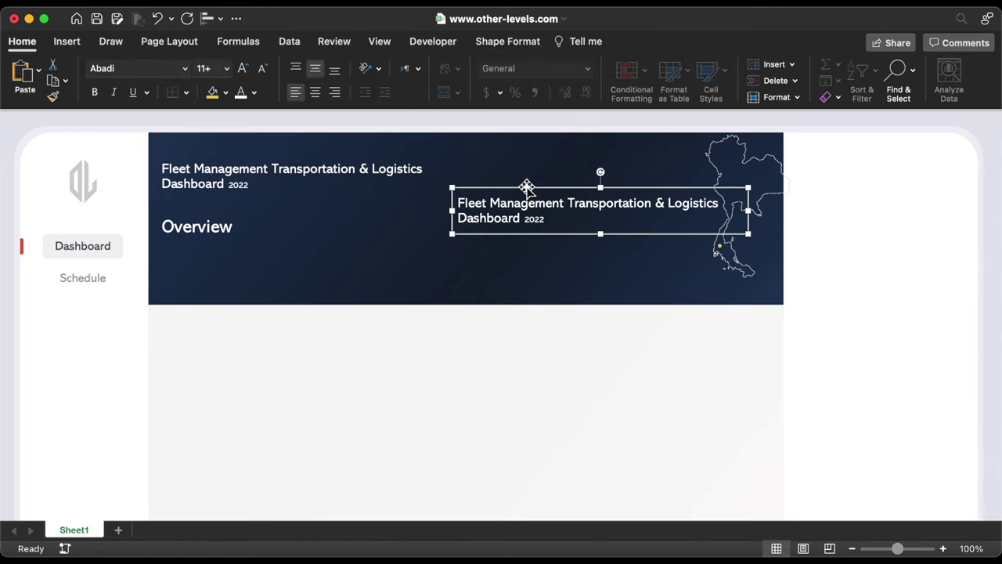
triple_click(542, 208)
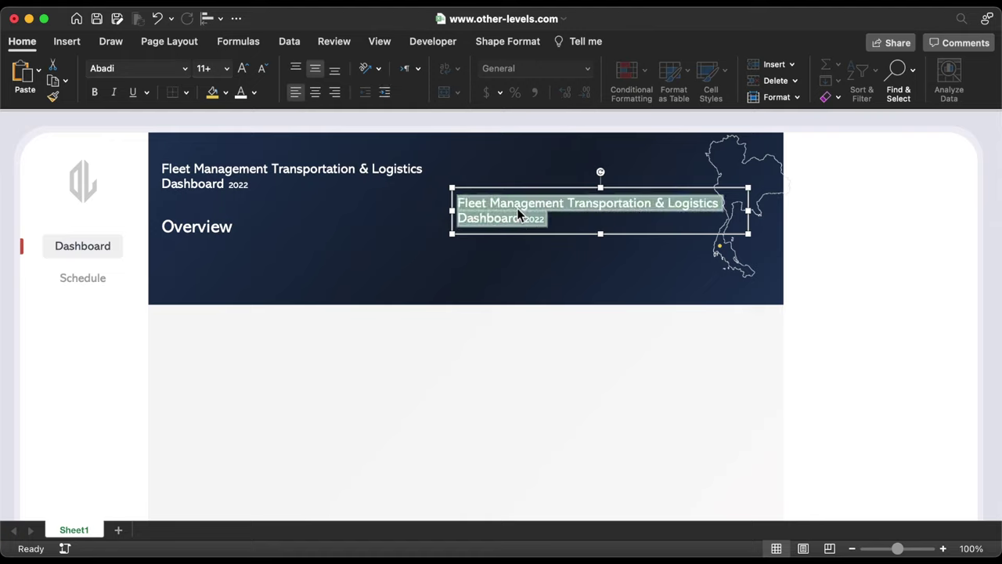
type("Sadao, Thailand")
Set the label to 10.5 pt and shrink its box next to the map.
left_click_drag(748, 232, 591, 233)
left_click(226, 68)
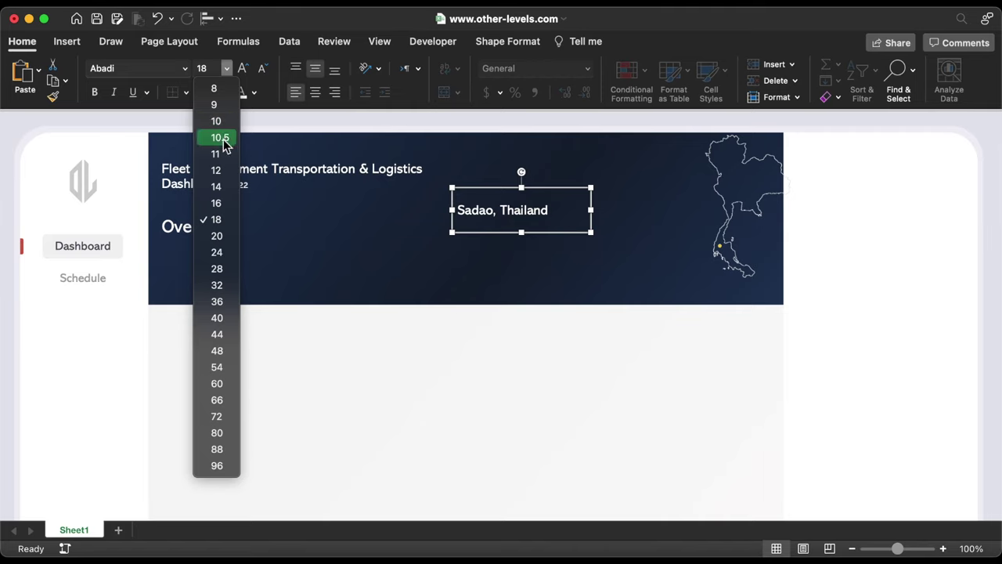
left_click(219, 136)
left_click_drag(595, 234, 664, 217)
Search online pictures for a Thailand flag and insert the chosen flag image.
left_click(68, 42)
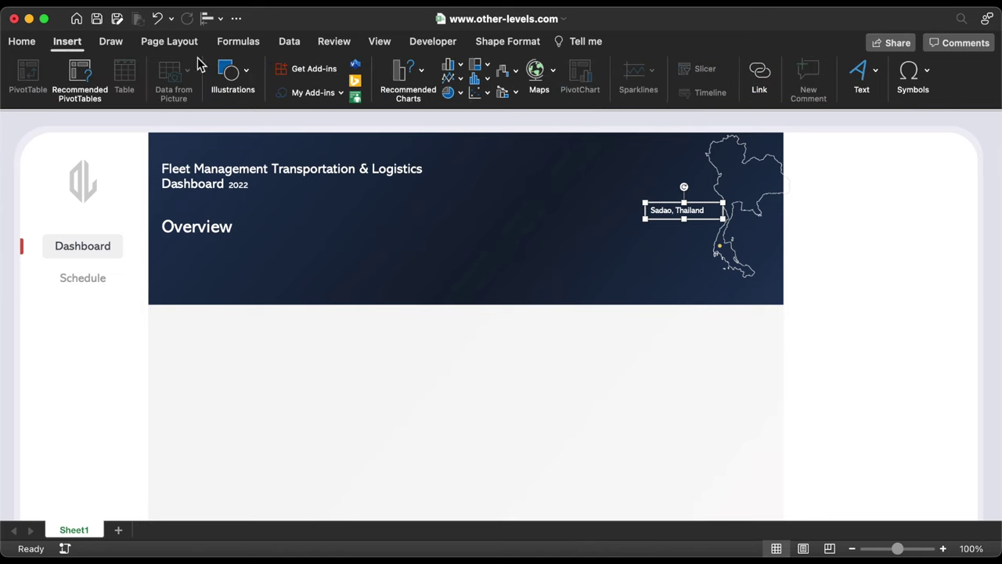
left_click(229, 82)
left_click(143, 124)
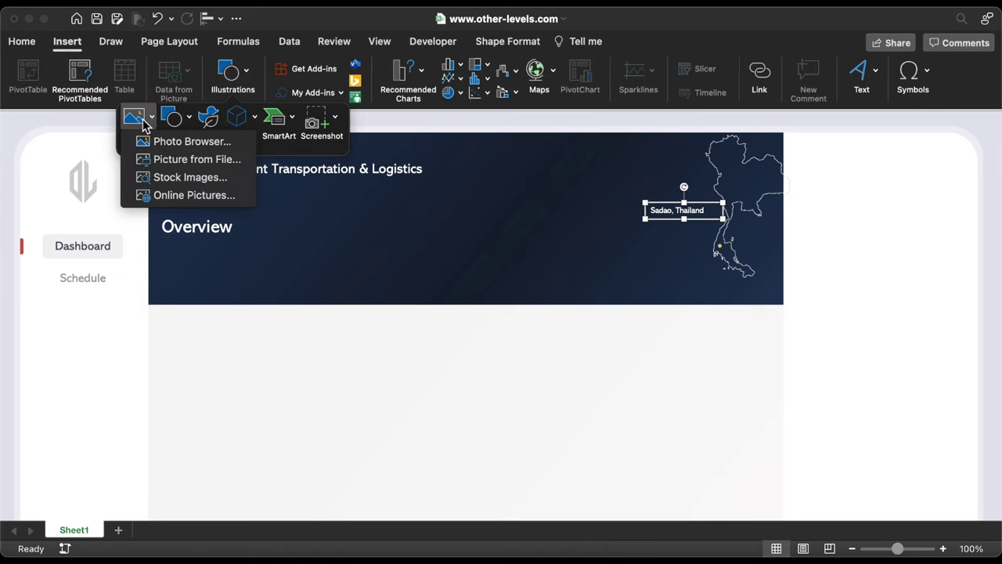
left_click(180, 197)
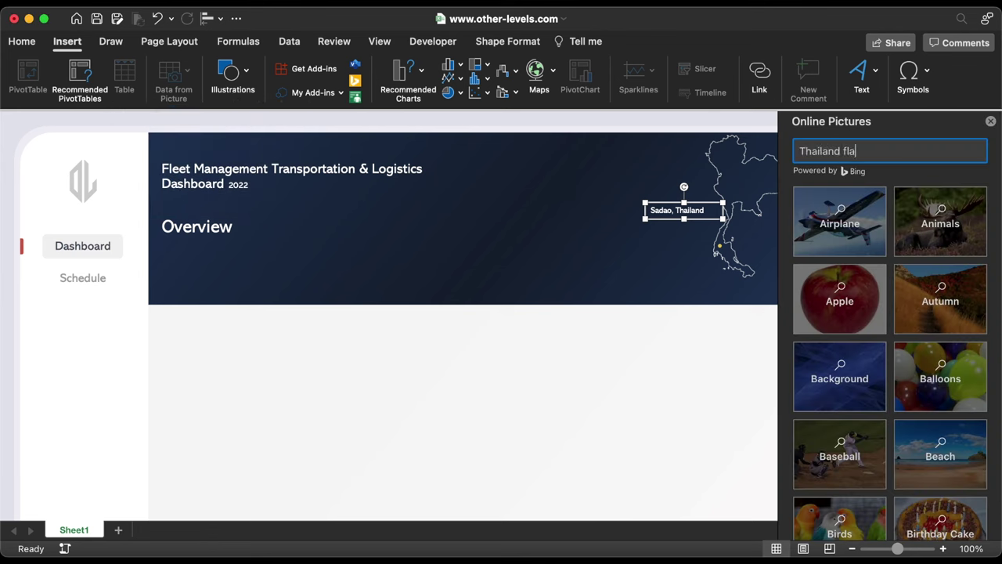
key("Return")
scroll(869, 352, "down", 3)
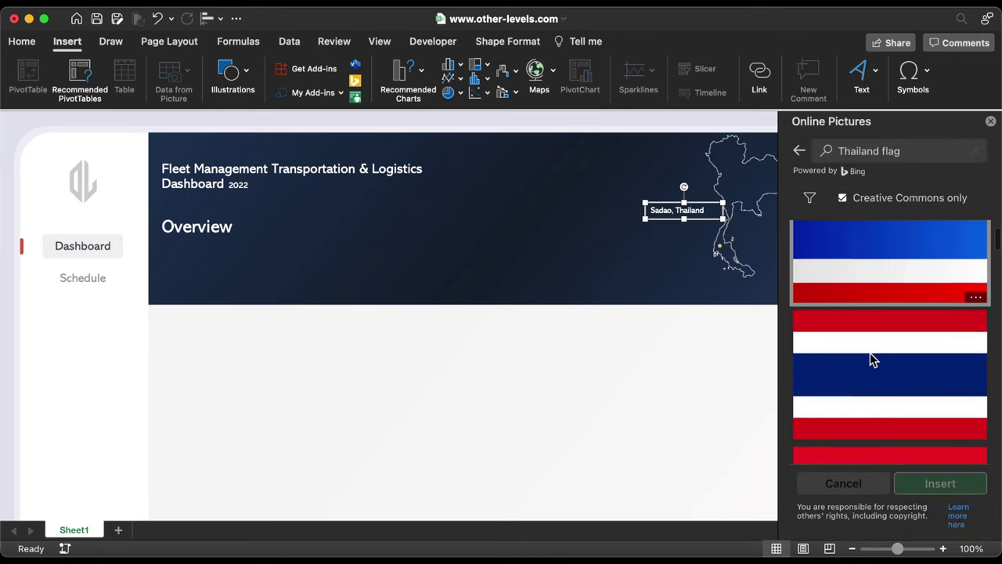
scroll(870, 354, "down", 3)
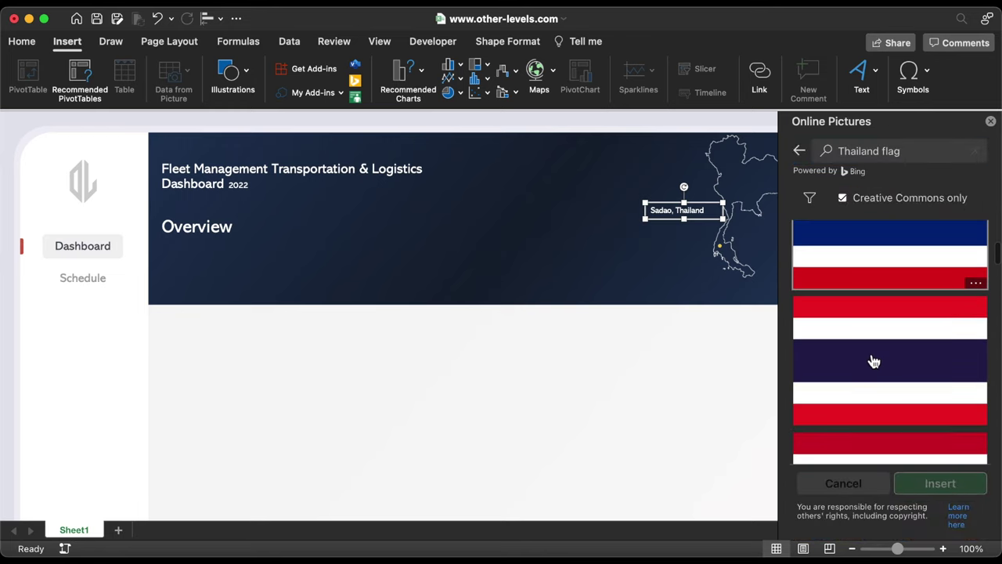
left_click(874, 361)
left_click(939, 483)
Shrink the flag to a small icon just above the 'Sadao, Thailand' label.
left_click_drag(581, 263, 664, 205)
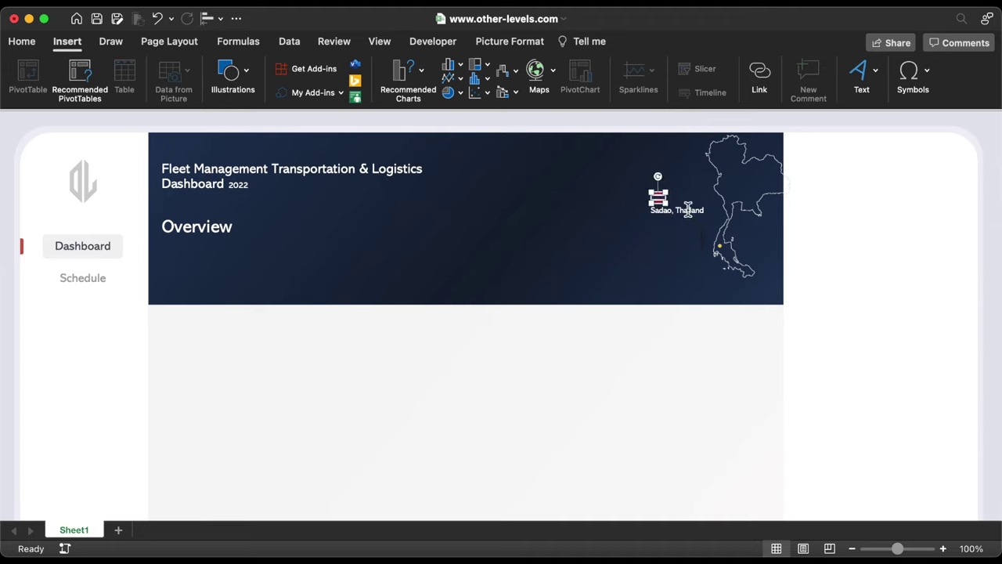
left_click(688, 209)
left_click(269, 118)
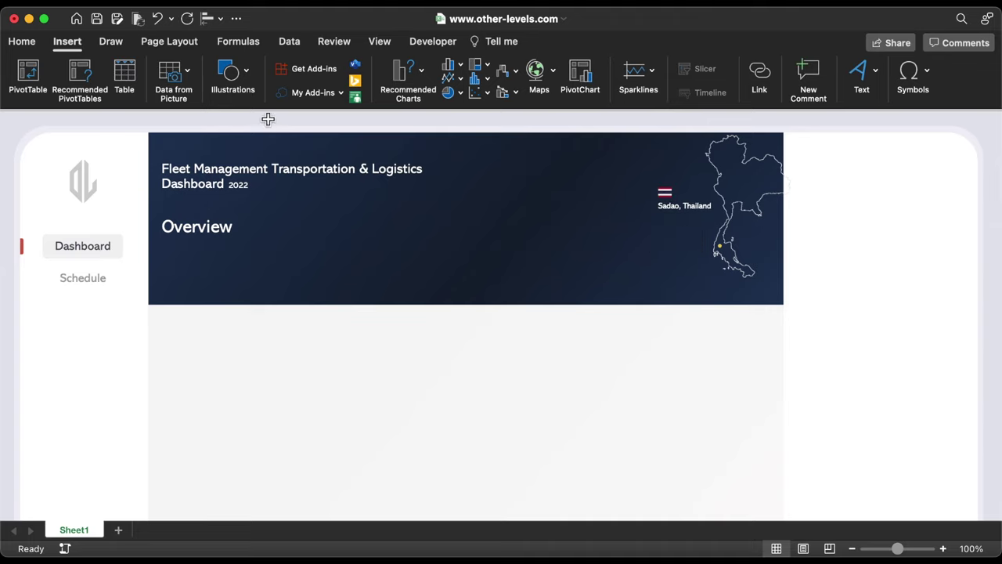
Draw a rounded rectangle card below Overview and set its height to 1.4".
left_click(247, 79)
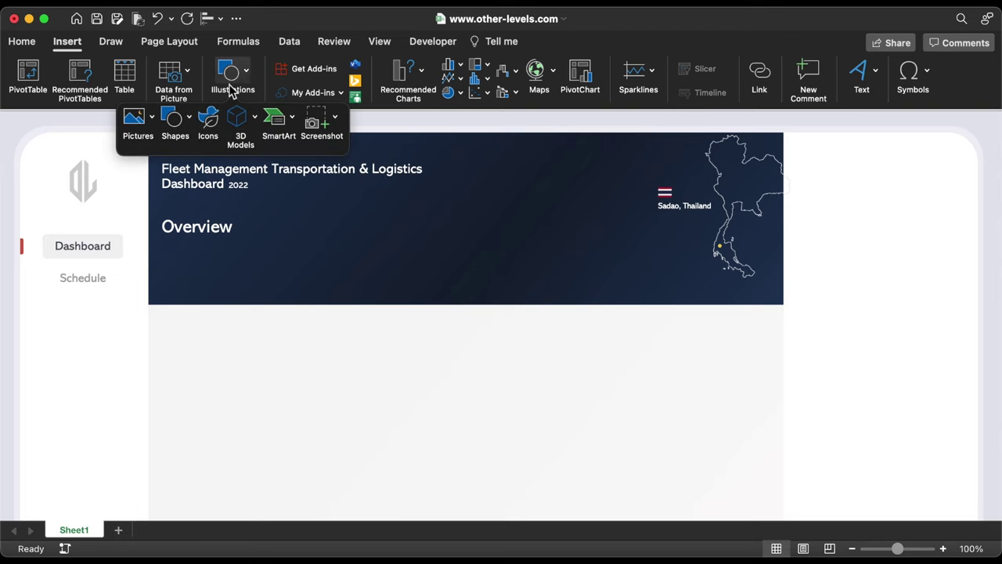
left_click(177, 119)
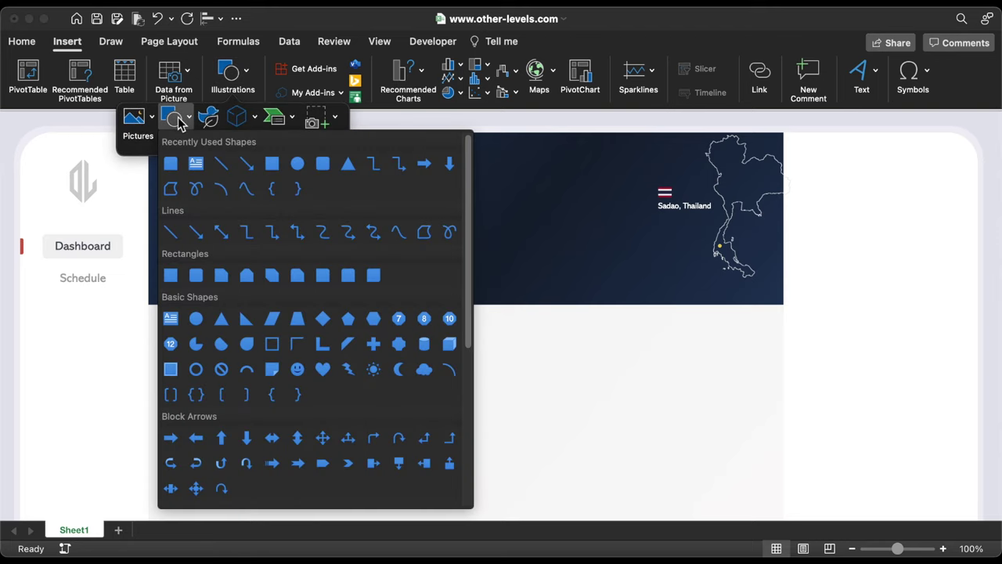
left_click(323, 163)
left_click_drag(225, 268, 377, 353)
left_click_drag(342, 317, 312, 314)
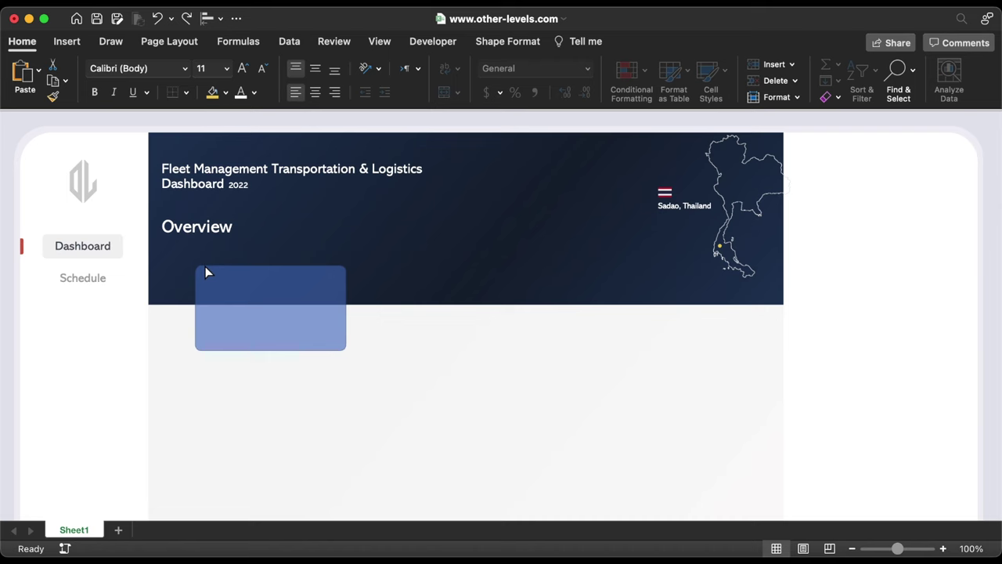
left_click(206, 268)
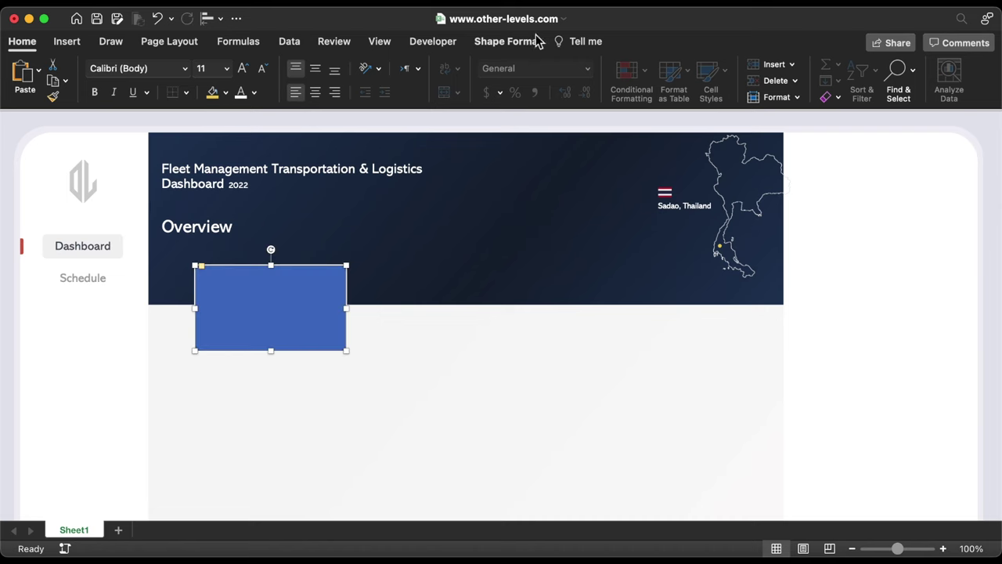
left_click(507, 41)
type("1.4")
key("Return")
Give the card a two-stop gradient fill starting with light grey E8E9EC.
left_click(921, 92)
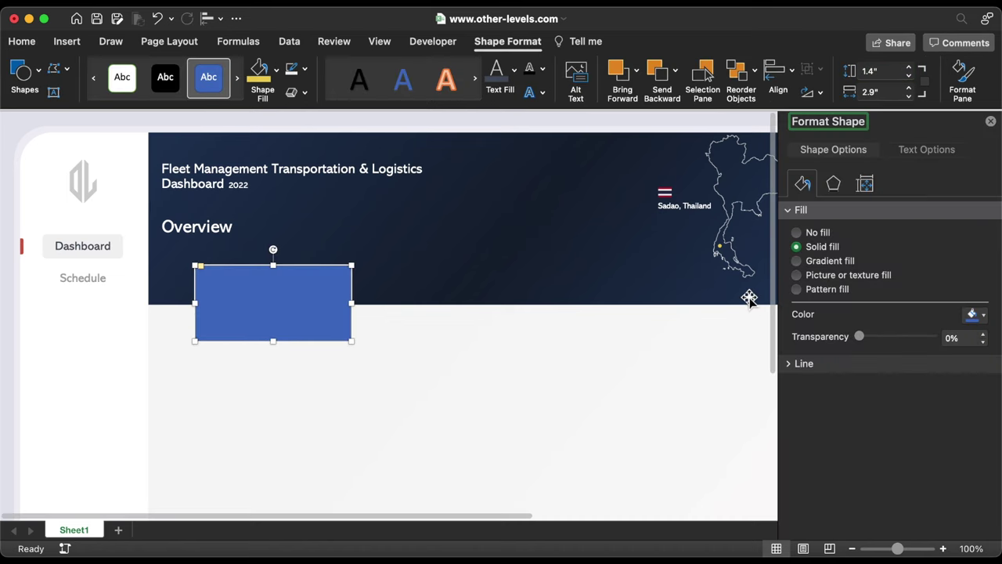
left_click(823, 262)
left_click(980, 402)
left_click(980, 402)
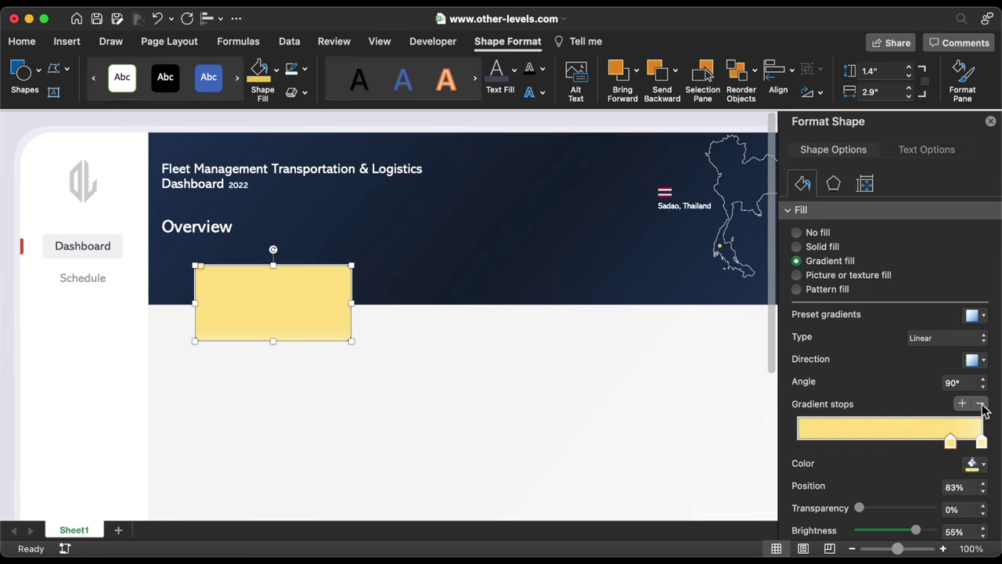
left_click(978, 465)
left_click(933, 443)
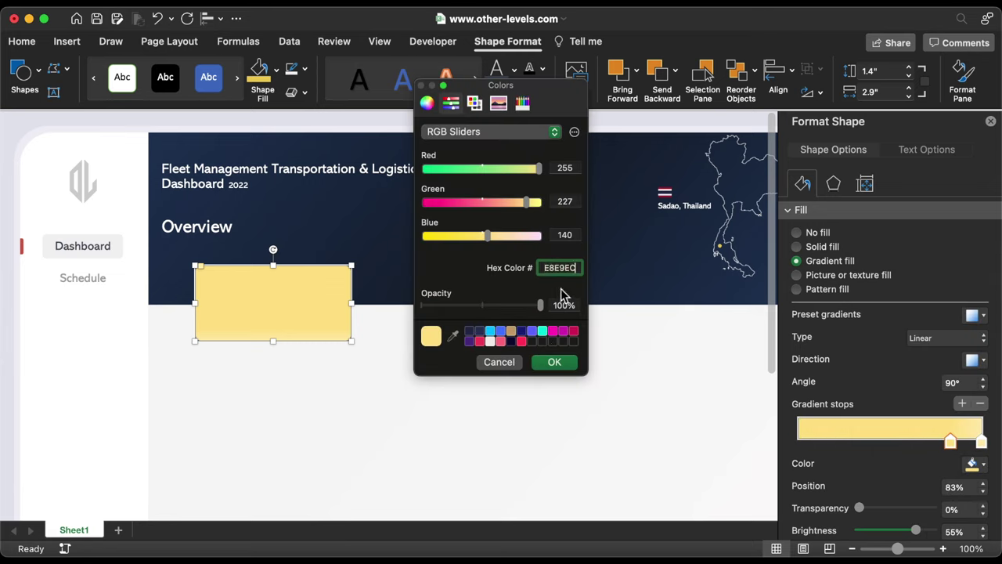
type("E8E9EC")
left_click(556, 363)
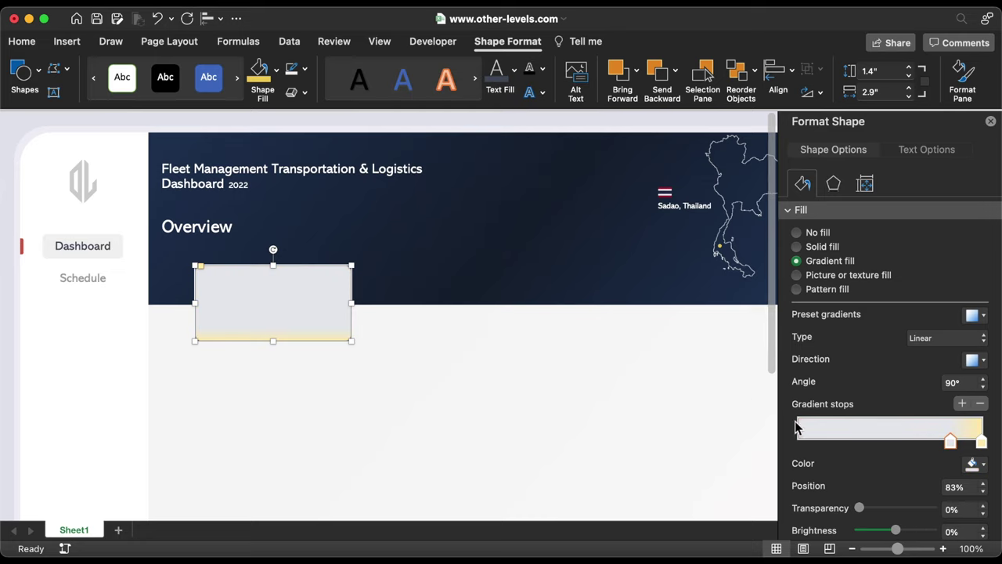
left_click_drag(950, 444, 797, 442)
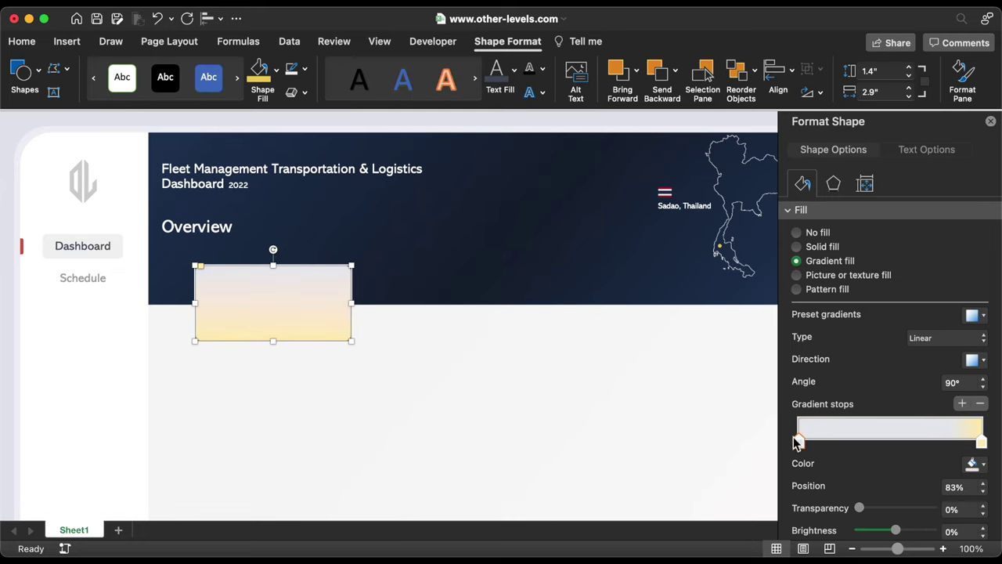
Set the gradient's end stop to FDFDFD and make the card's outline white.
left_click(982, 443)
left_click(974, 464)
left_click(916, 440)
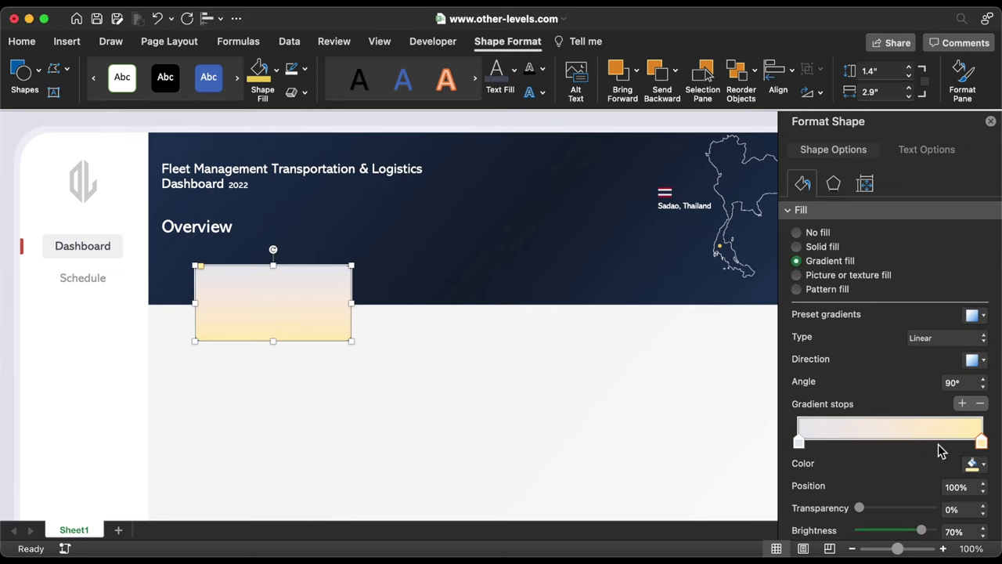
type("FDFDFD")
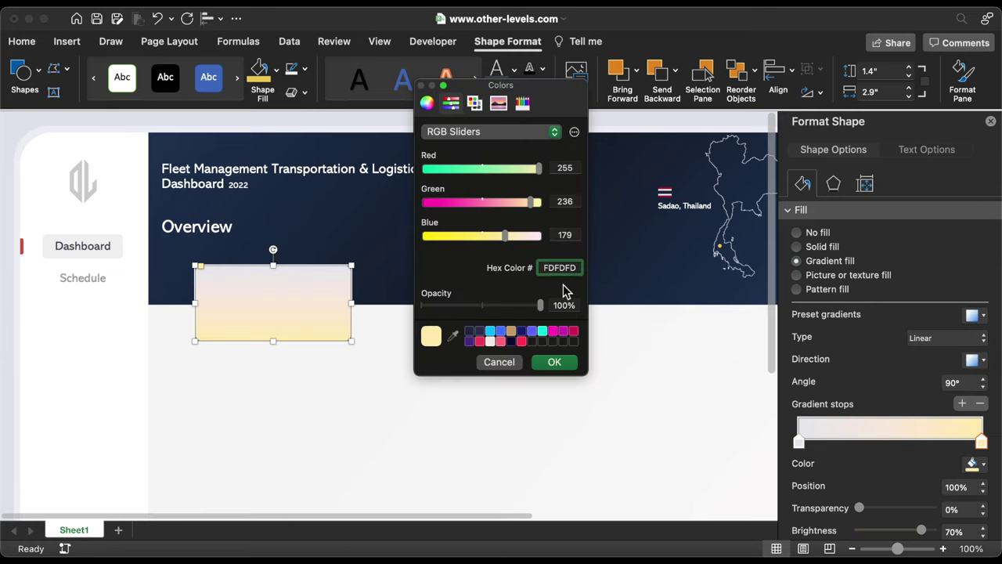
left_click(554, 362)
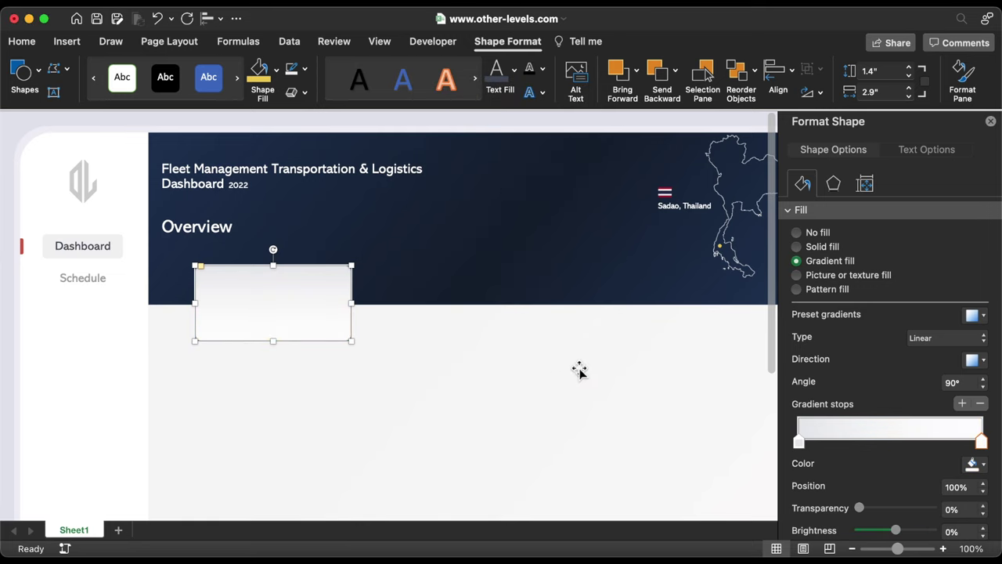
scroll(885, 454, "down", 8)
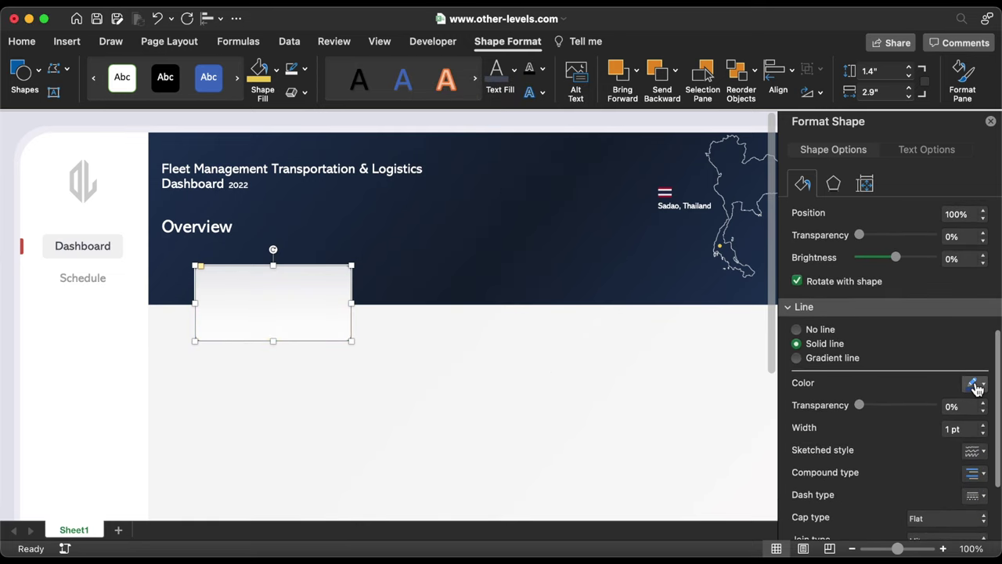
left_click(974, 383)
left_click(867, 193)
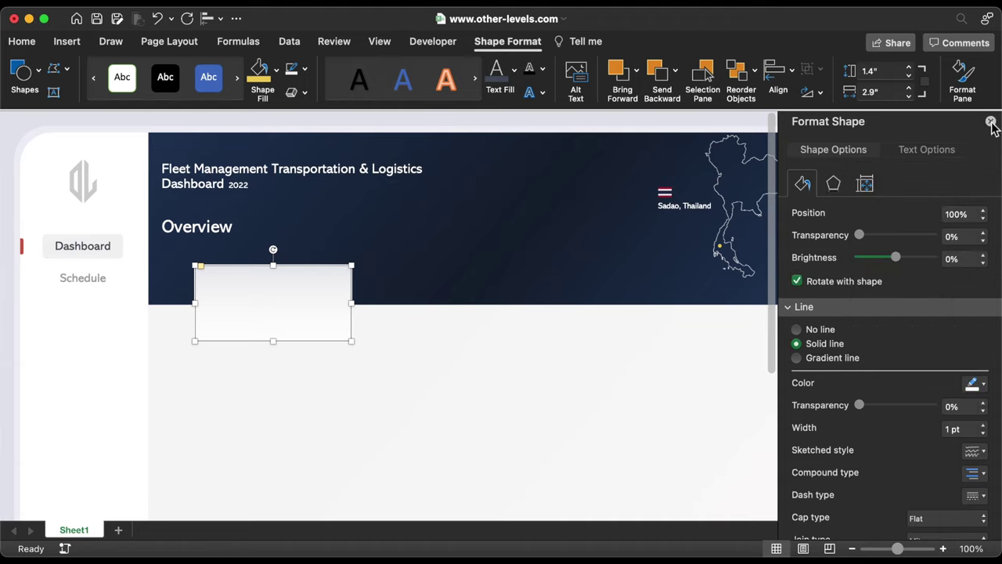
left_click(991, 124)
Copy the white card into a row of three and distribute them horizontally.
left_click_drag(282, 309, 678, 313)
key("Down")
key("Down")
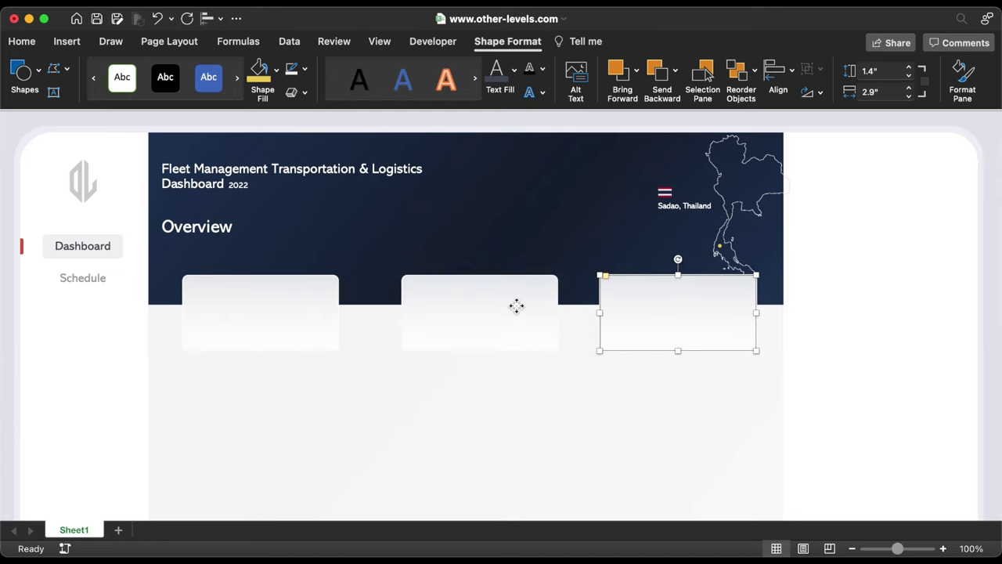
left_click(516, 304, "shift")
left_click(247, 307, "shift")
left_click(207, 18)
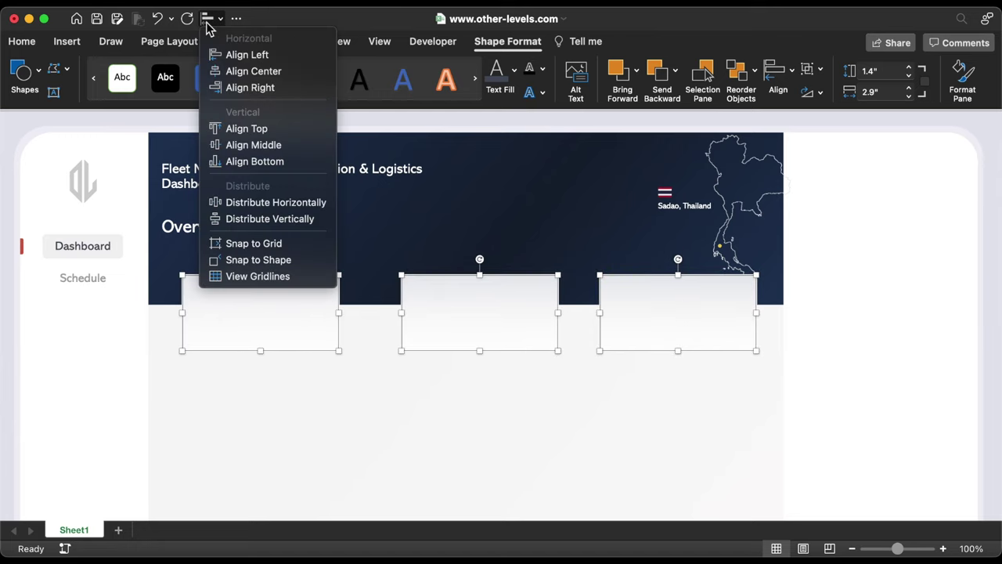
left_click(229, 203)
Enlarge the Thailand map slightly and select the flag with the location label.
left_click(747, 203)
left_click_drag(789, 276, 798, 283)
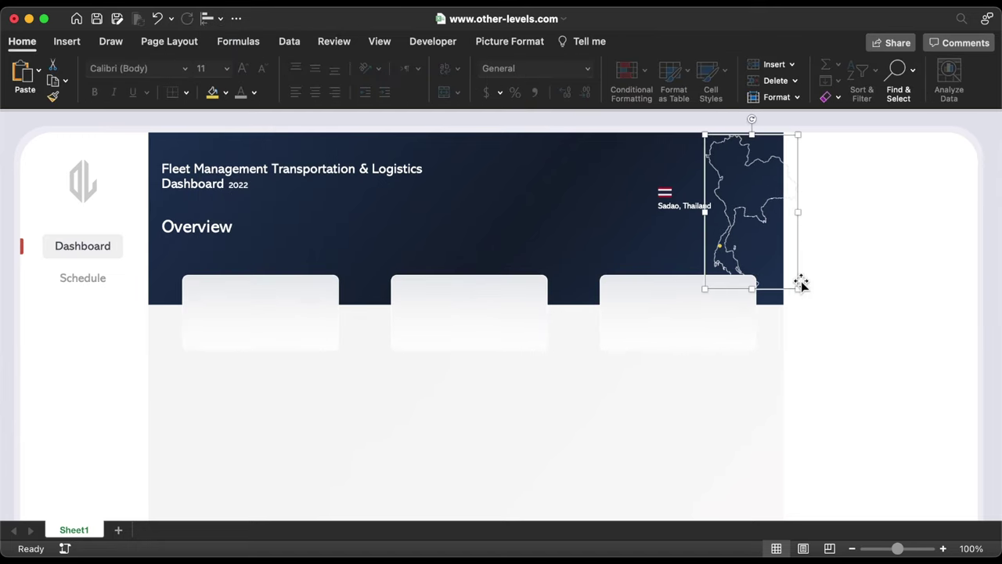
left_click(723, 250)
left_click(665, 192)
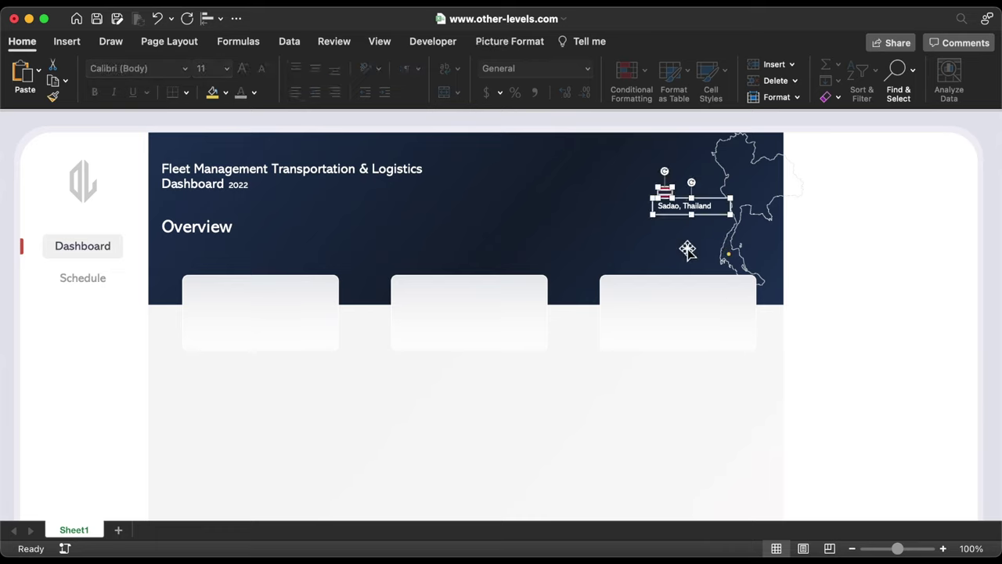
Shift the third card left and redistribute all three cards evenly.
left_click_drag(646, 321, 639, 324)
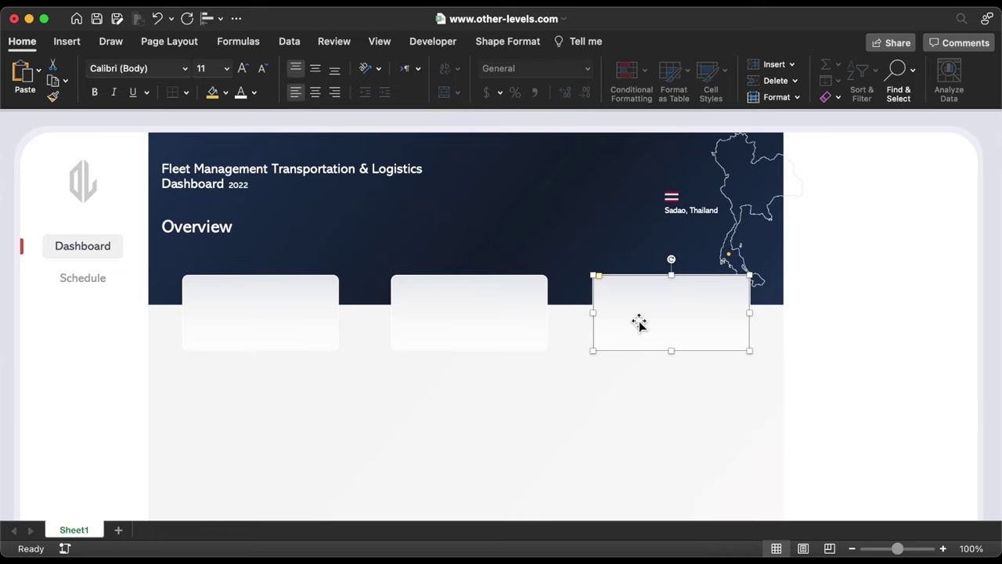
left_click(297, 312, "shift")
left_click(461, 311, "shift")
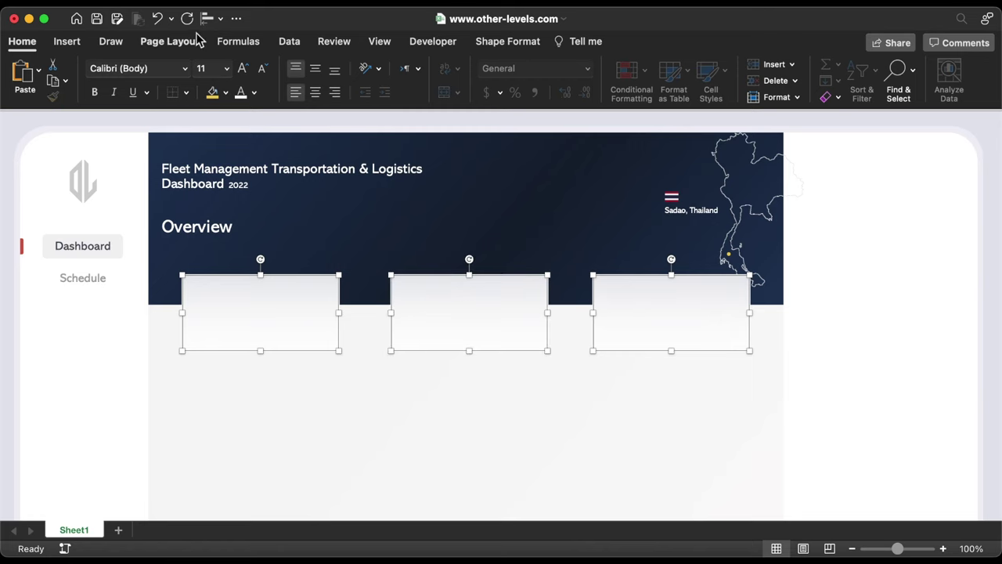
left_click(207, 18)
left_click(235, 202)
key("Tab")
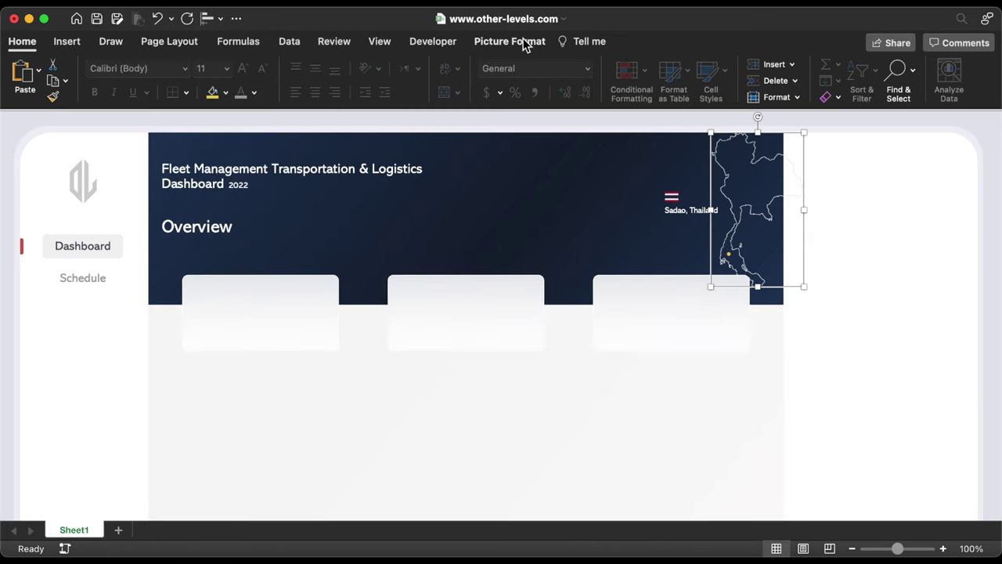
Crop the right side of the Thailand map picture.
left_click(527, 40)
left_click(659, 72)
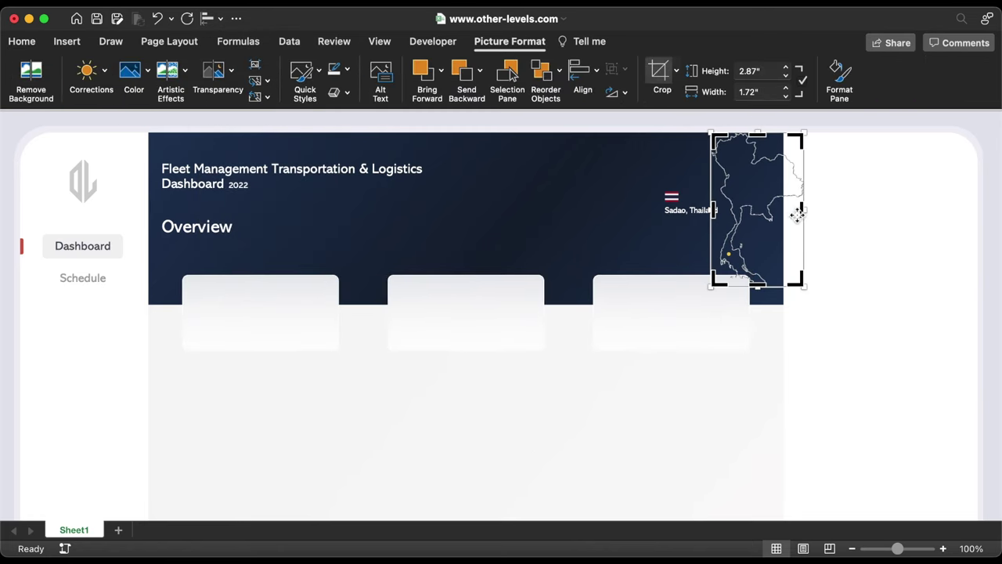
left_click_drag(803, 213, 789, 213)
Finish the map crop and draw a large rounded rectangle panel below the KPI cards.
left_click(546, 311)
scroll(545, 312, "down", 1)
scroll(545, 312, "down", 3)
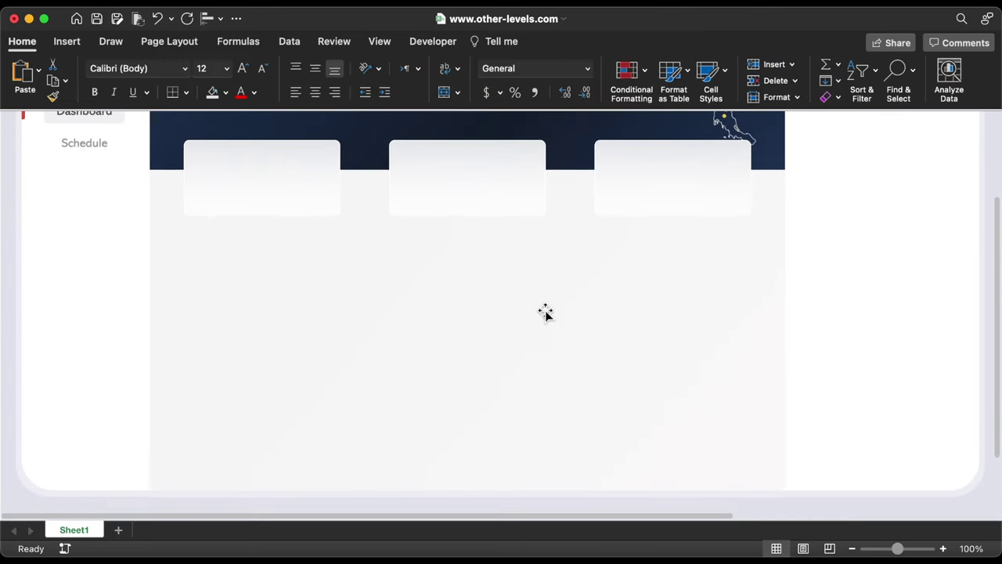
left_click(66, 40)
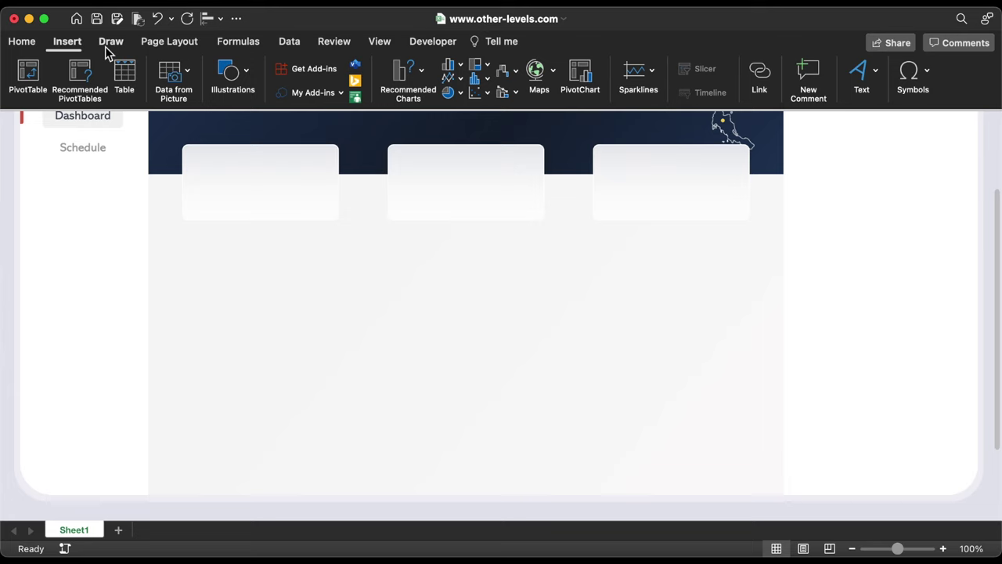
left_click(227, 86)
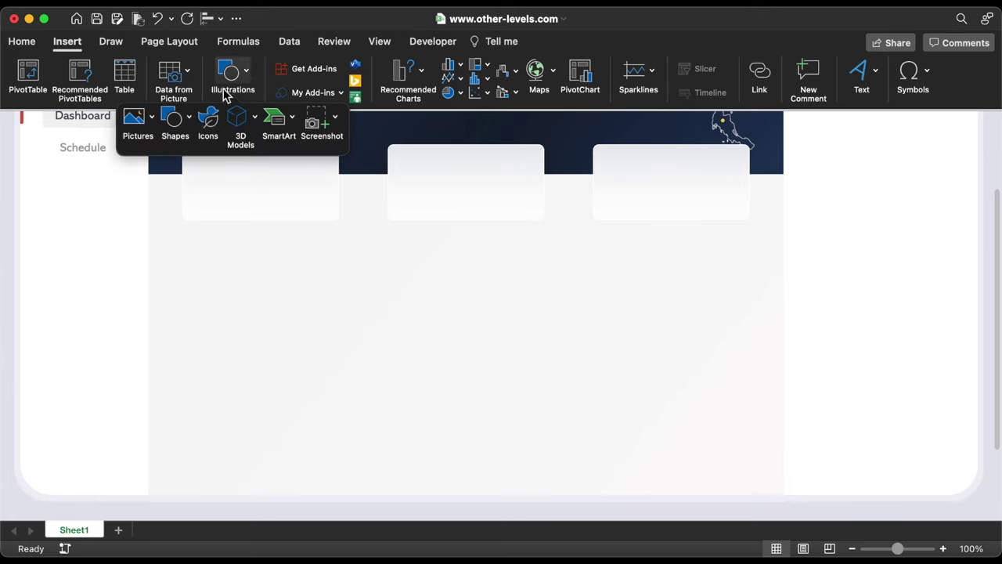
left_click(181, 124)
left_click(327, 166)
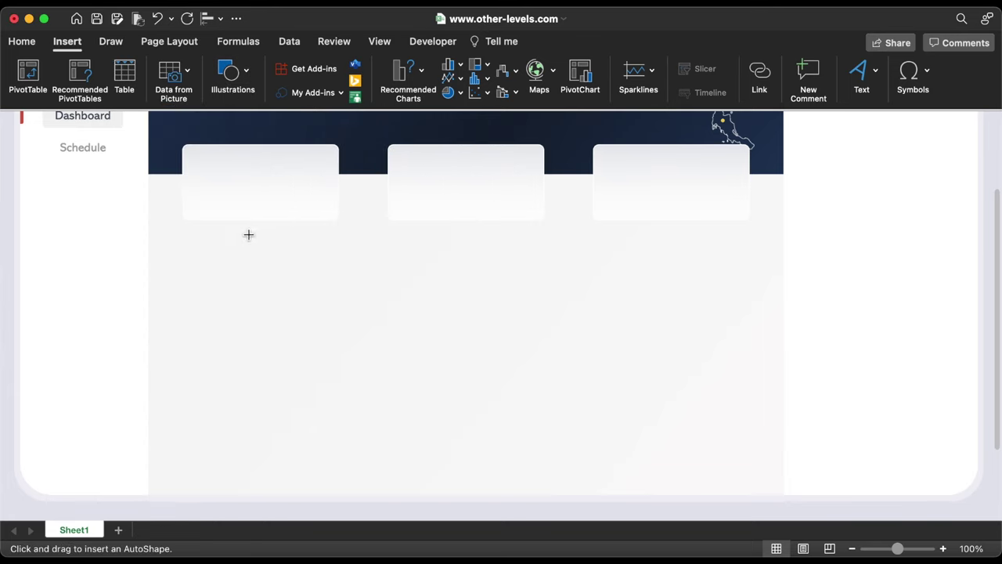
left_click_drag(194, 258, 457, 384)
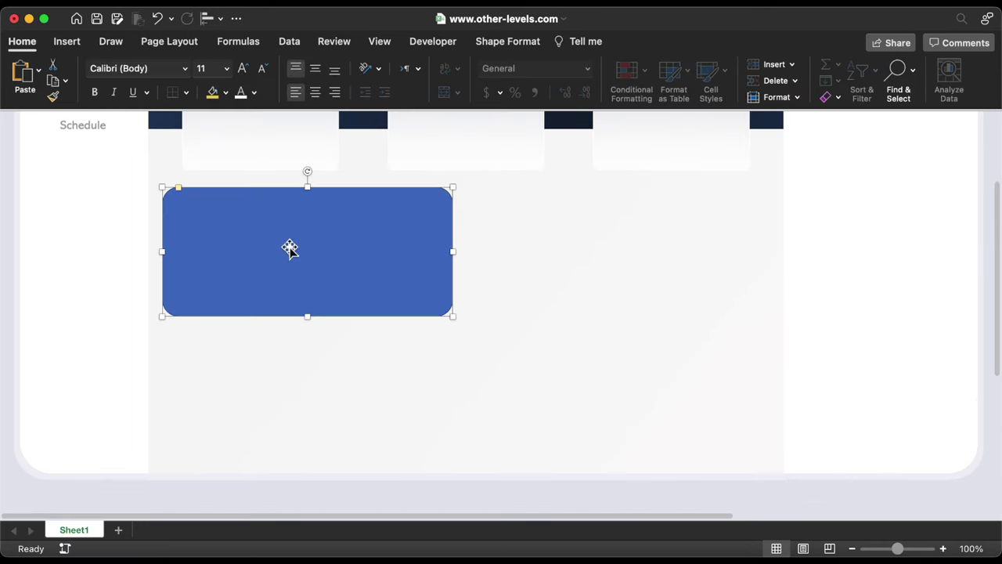
Copy the panel into a two-by-two grid of four panels.
mouse_move(289, 248)
left_mouse_down()
mouse_move(436, 253)
mouse_move(601, 279)
left_mouse_up()
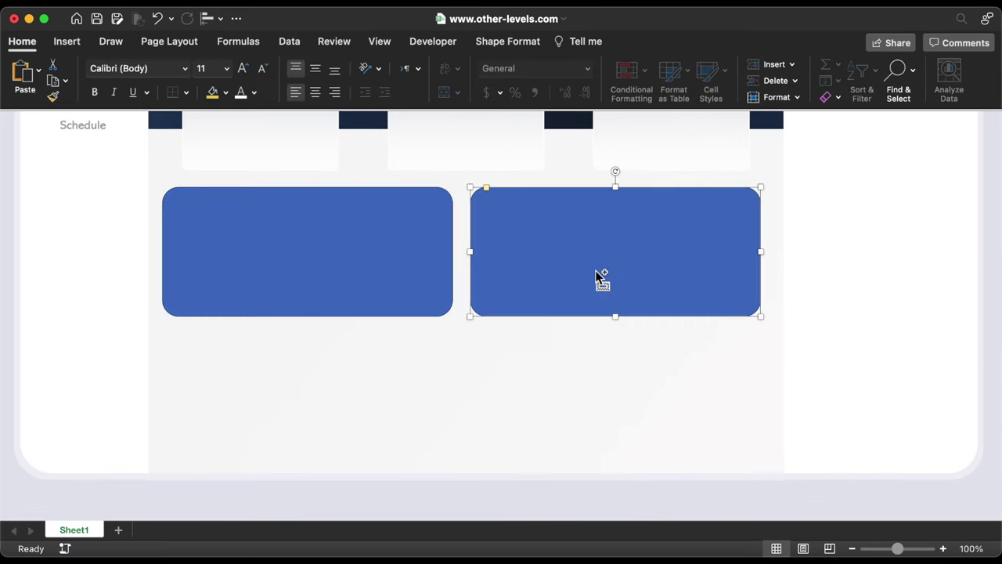
left_click(398, 245, "shift")
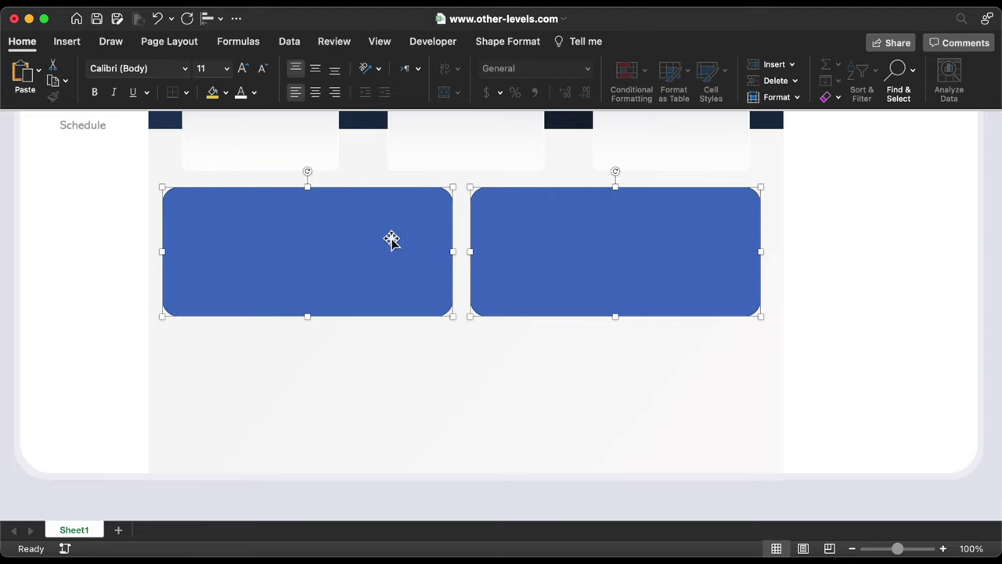
left_click_drag(390, 237, 391, 384)
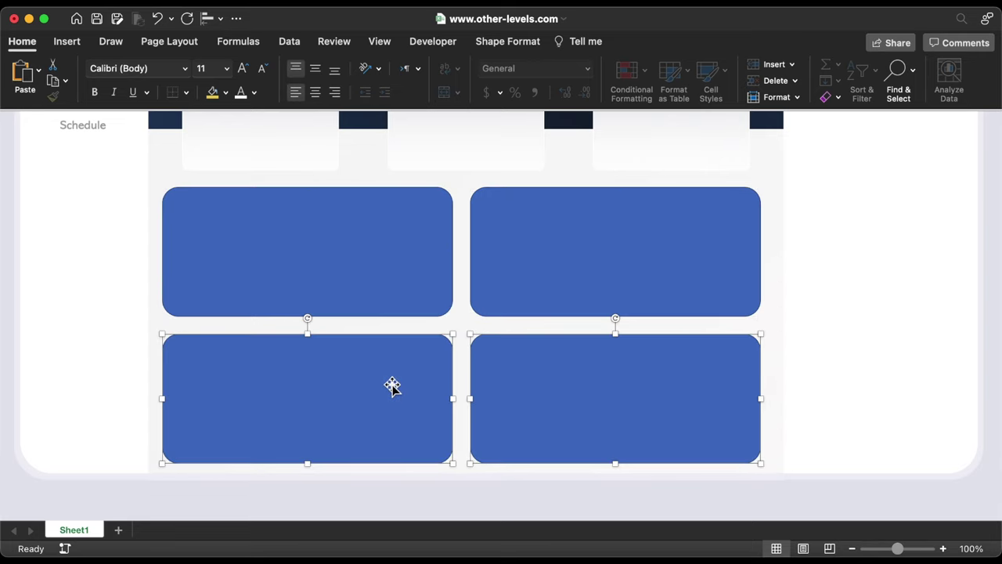
Remove the outline from all four panels.
left_click(537, 43)
left_click(304, 71)
left_click(312, 110)
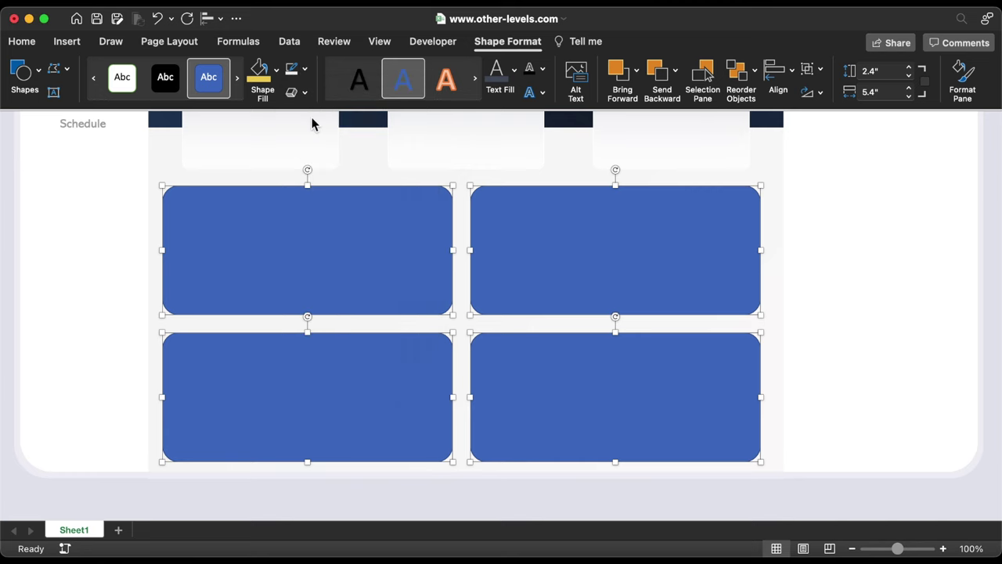
left_click(275, 69)
Fill the four panels white and set the Dashboard and Schedule labels to 14 pt.
left_click(259, 160)
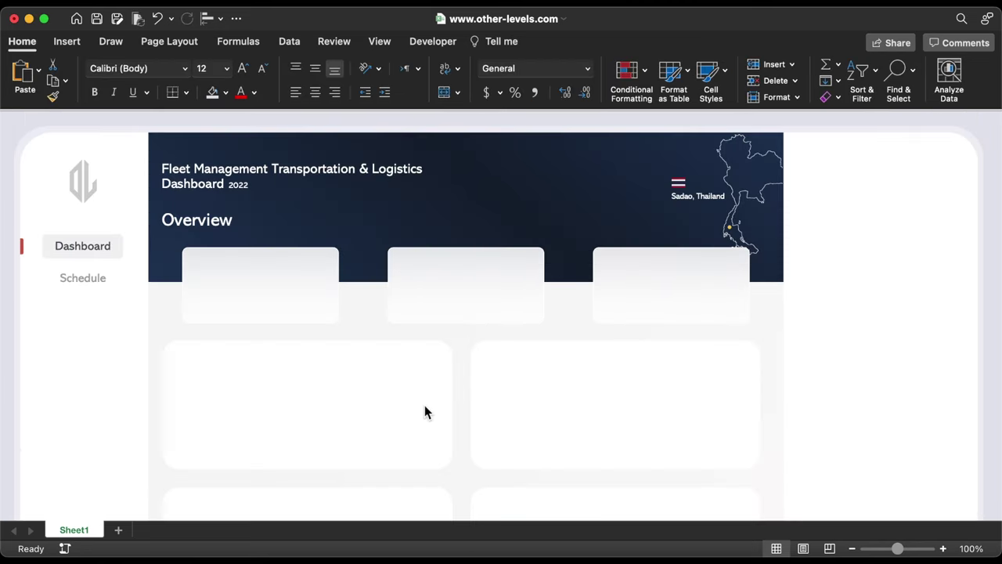
left_click(83, 246)
left_click(95, 279, "shift")
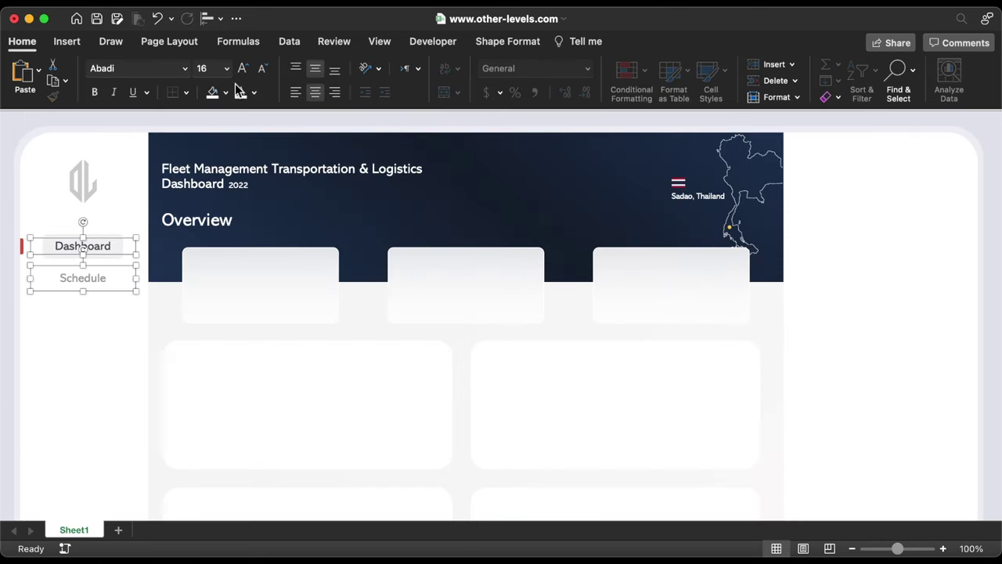
left_click(262, 69)
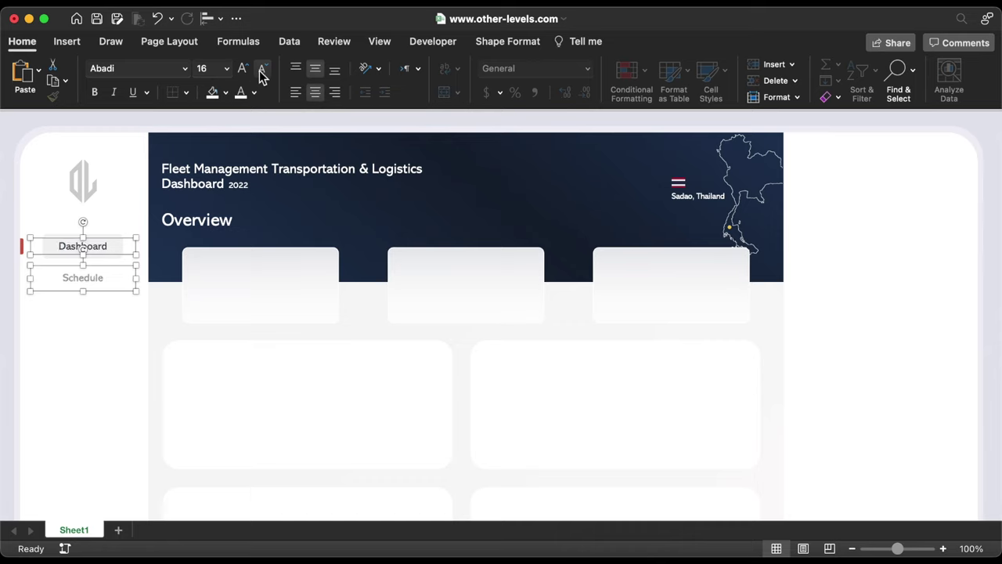
left_click(168, 319)
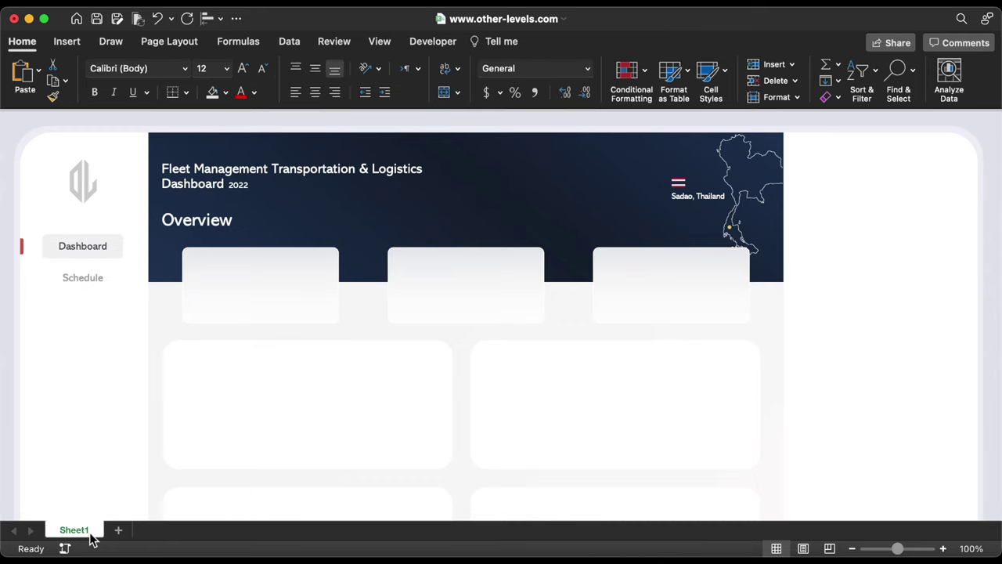
Rename the Sheet1 worksheet to 'Dashboard'.
right_click(89, 538)
left_click(125, 387)
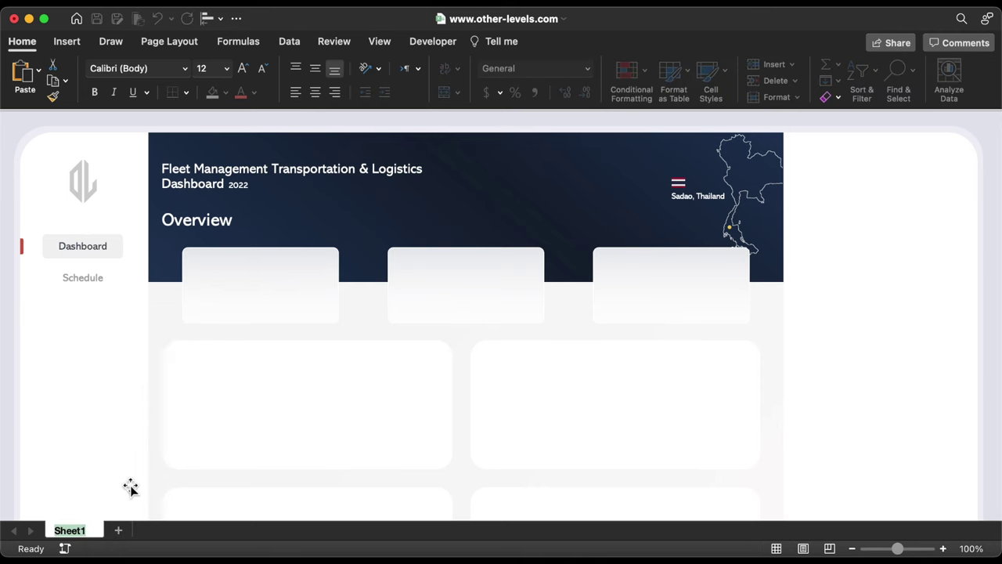
type("Dashboard")
key("Return")
Set the Dashboard label box's fill transparency to 60%.
double_click(117, 241)
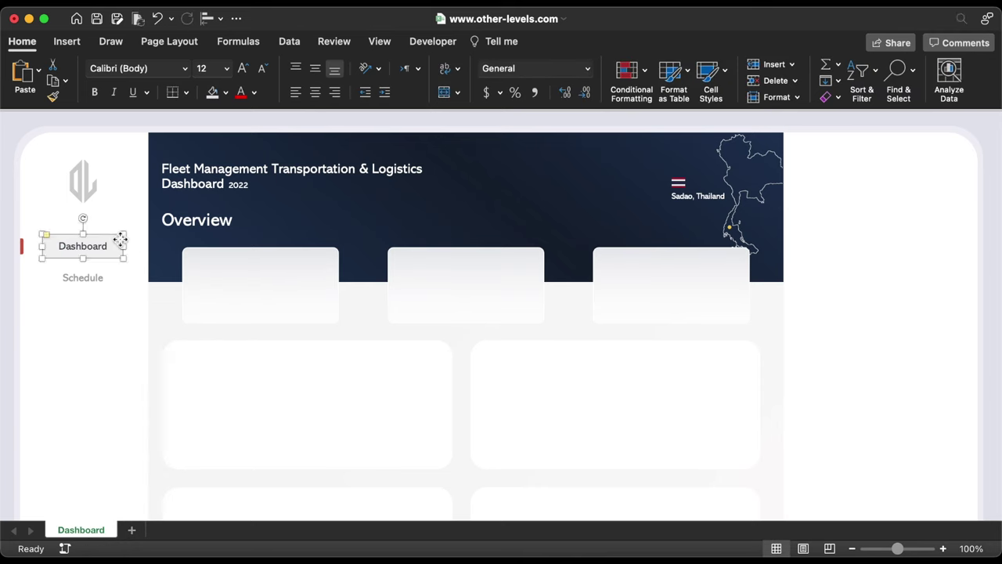
left_click(952, 338)
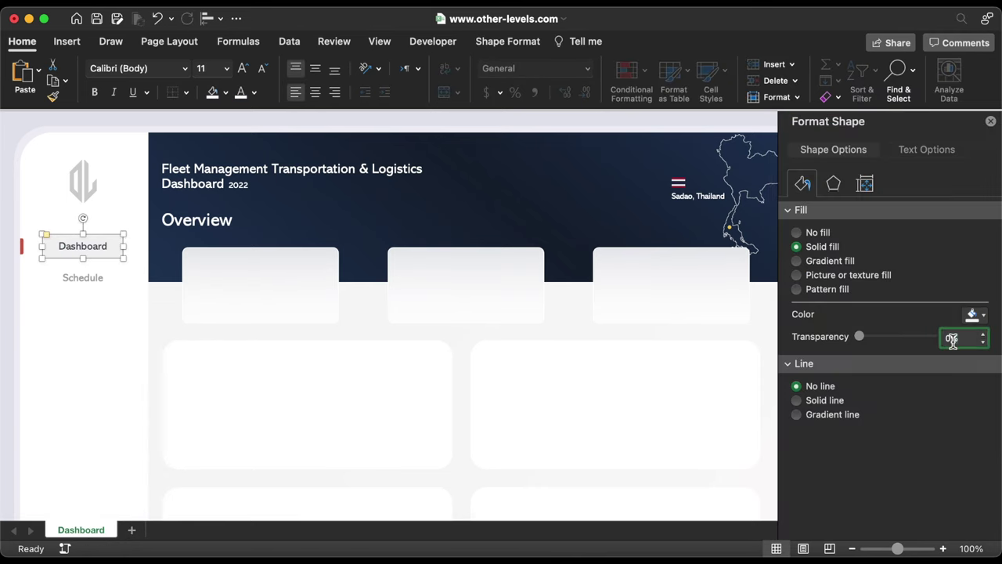
key("Return")
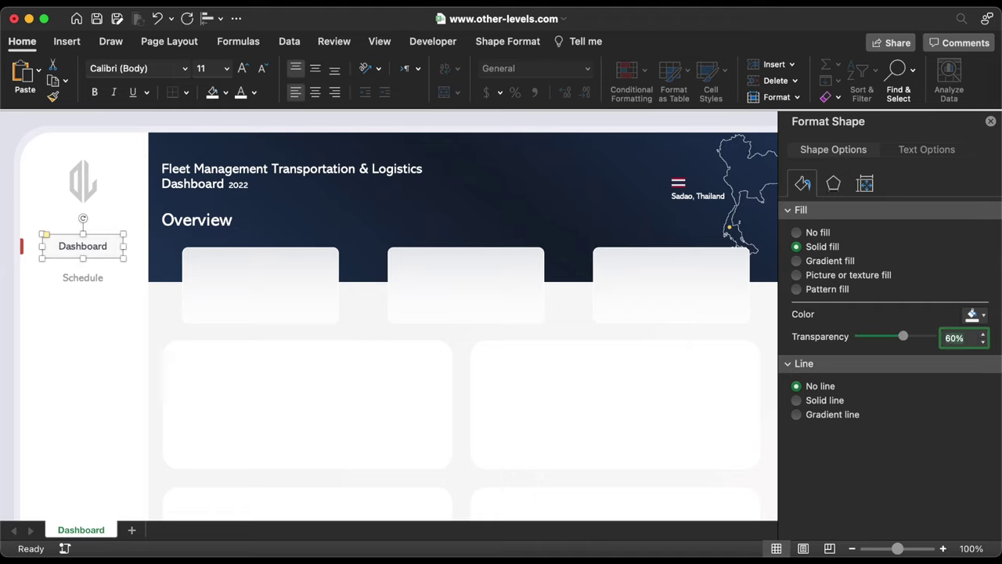
left_click(991, 123)
key("Escape")
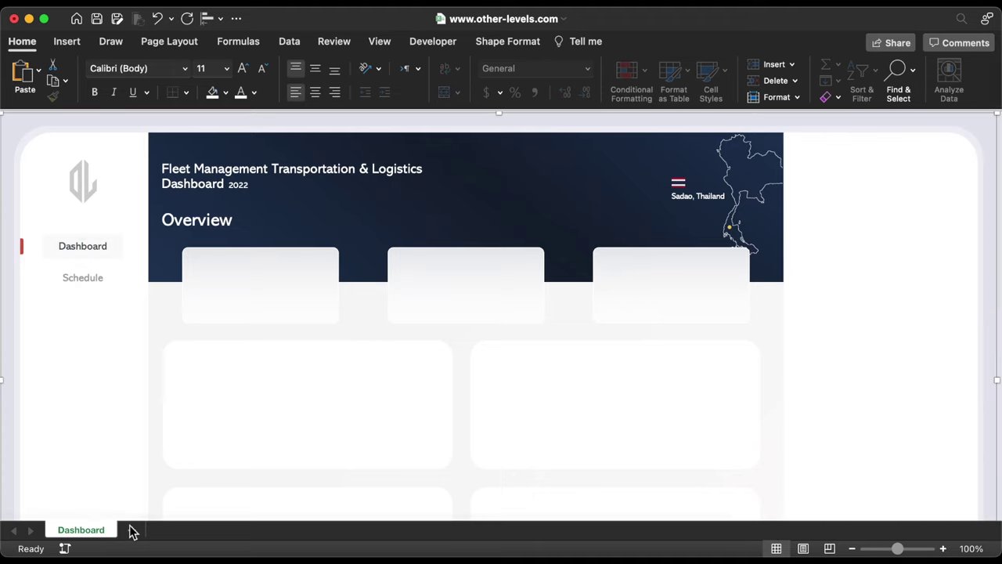
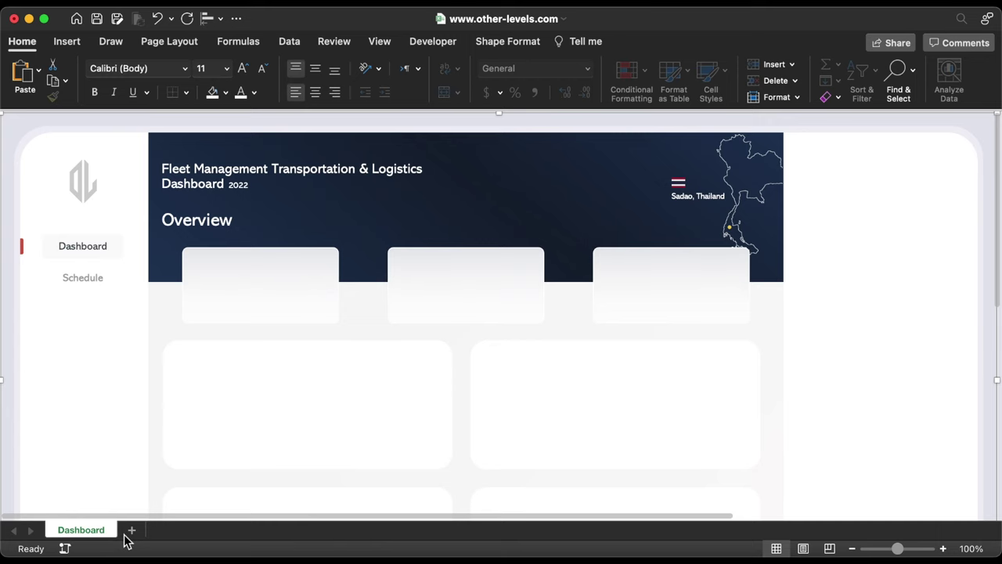
Add a new sheet and rename it Database.
left_click(130, 531)
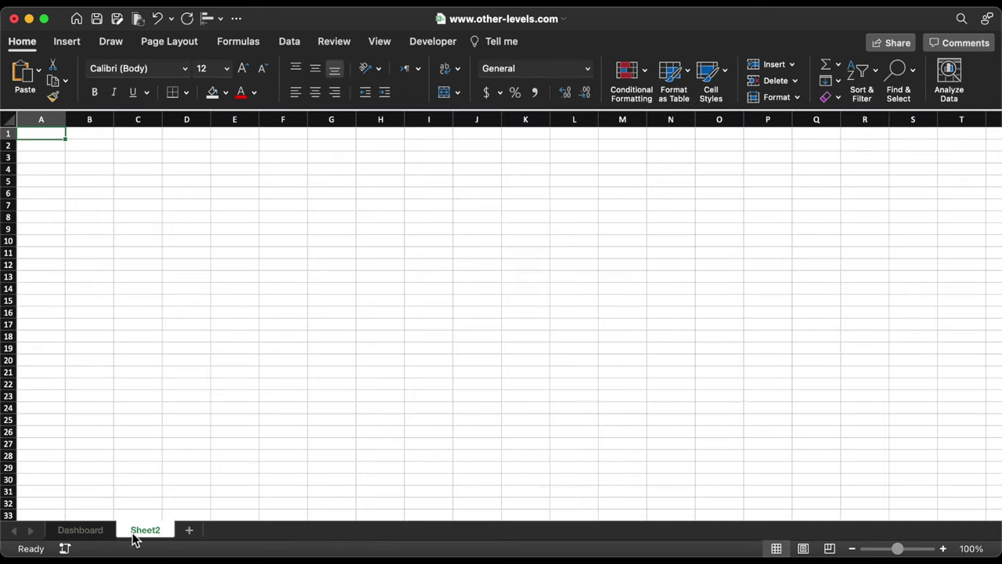
right_click(143, 537)
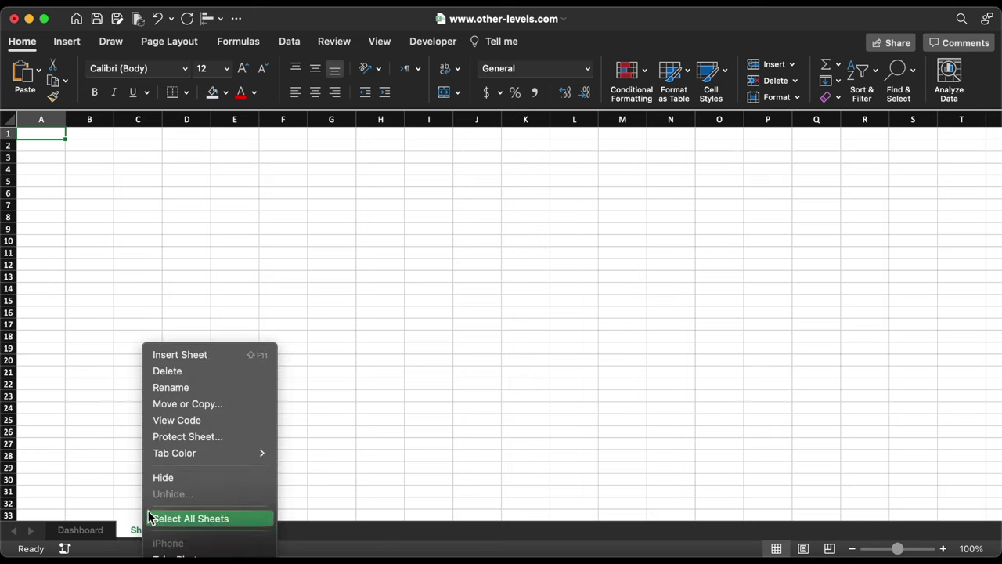
left_click(180, 387)
type("Database")
key("Return")
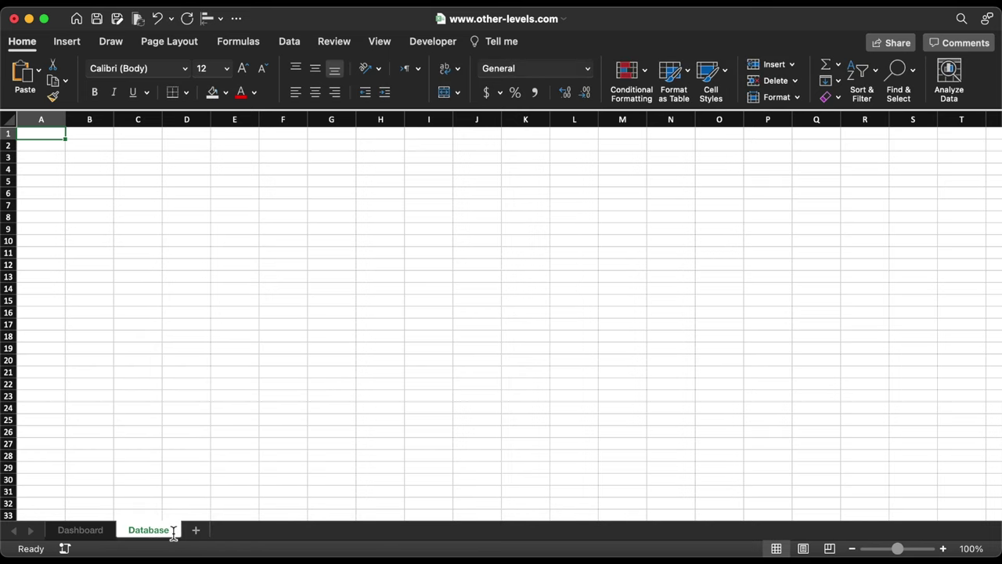
Add another sheet and rename it Pivottables.
left_click(197, 532)
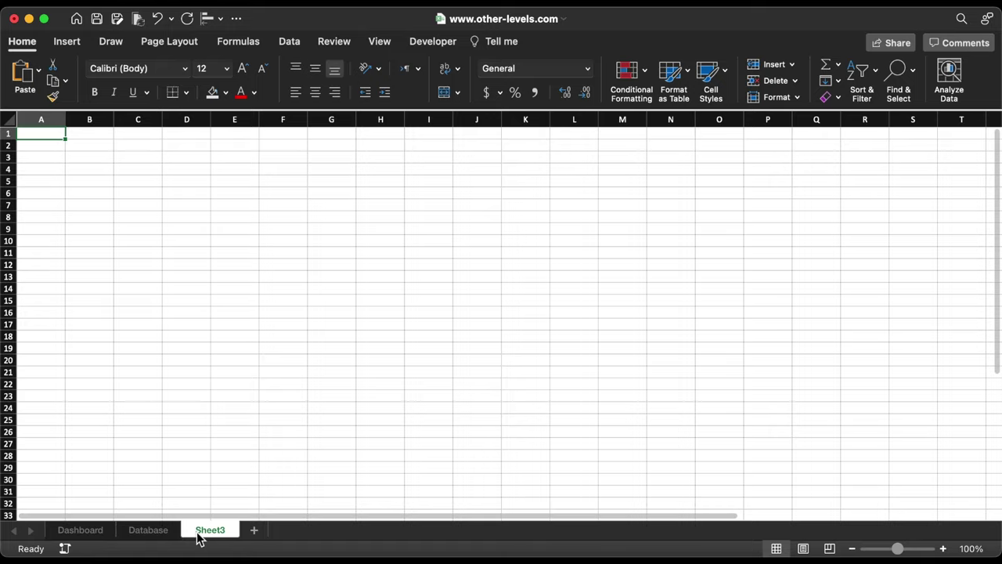
right_click(198, 537)
left_click(241, 389)
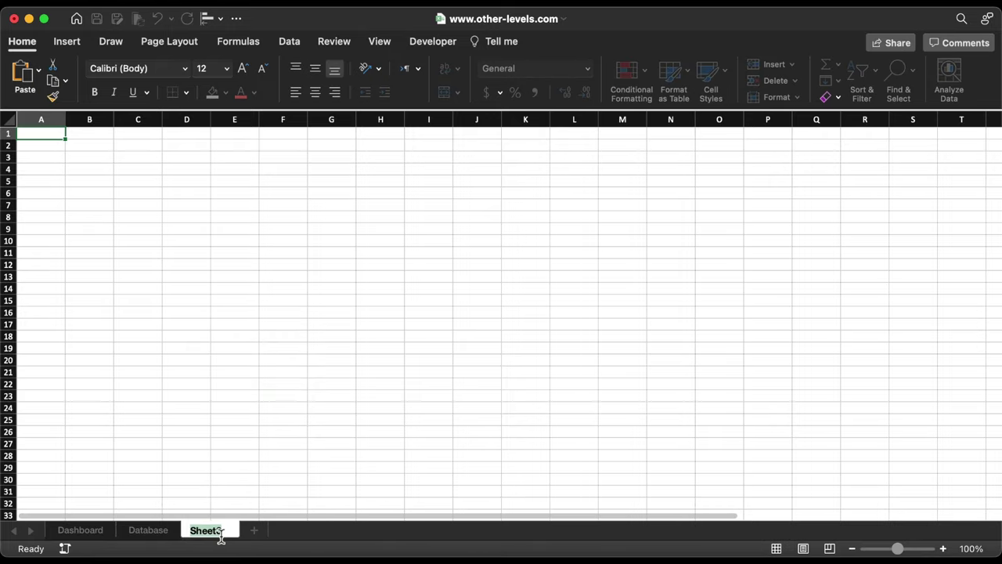
type("Pivottables")
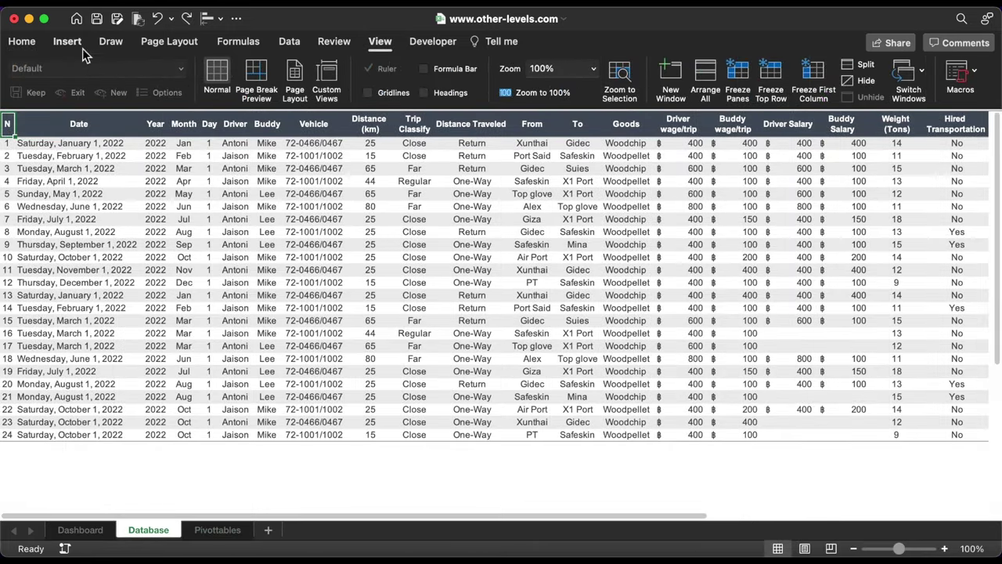
Convert the A1:T25 data into a table with the plain white Light style.
left_click(69, 43)
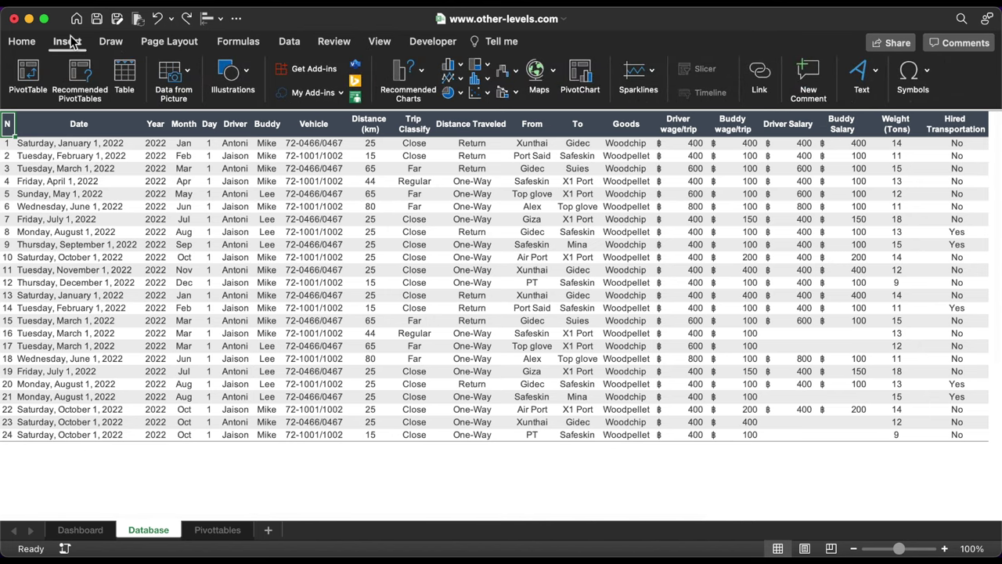
left_click(119, 66)
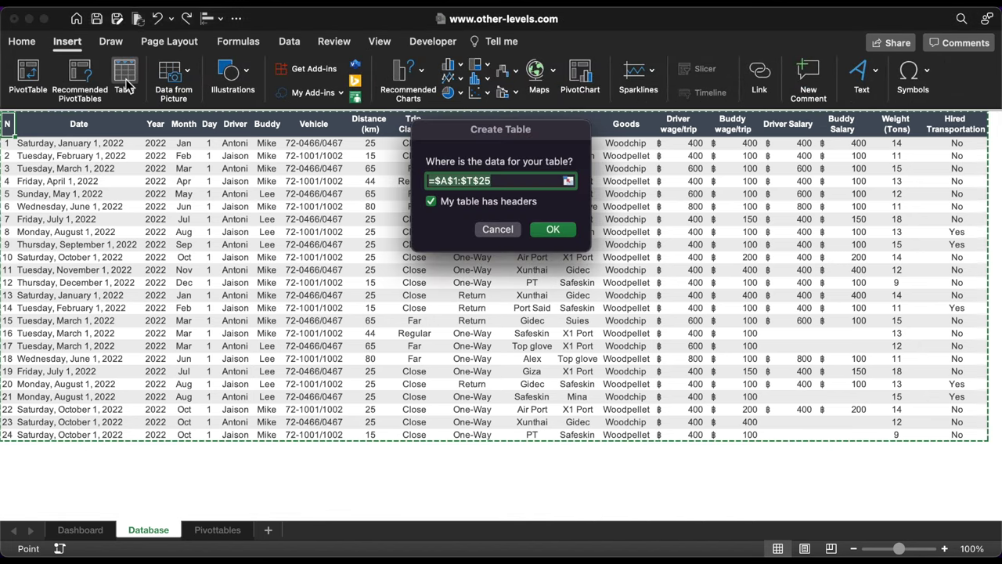
left_click(553, 229)
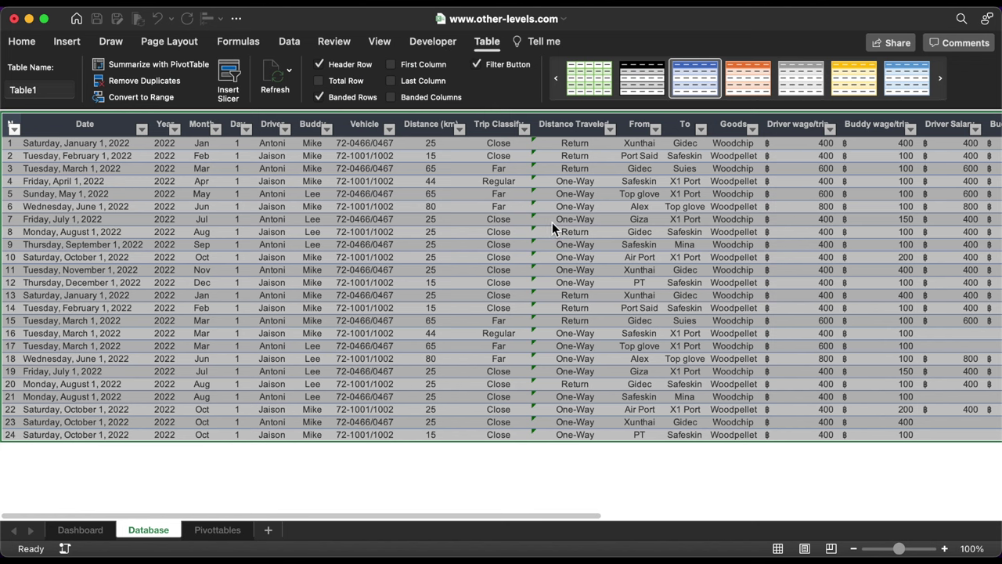
left_click(753, 104)
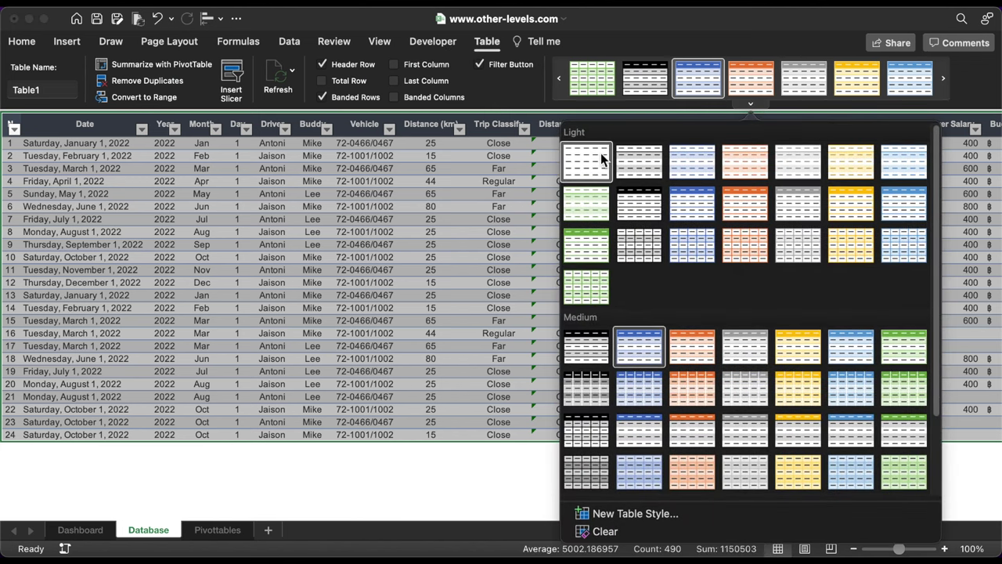
left_click(600, 152)
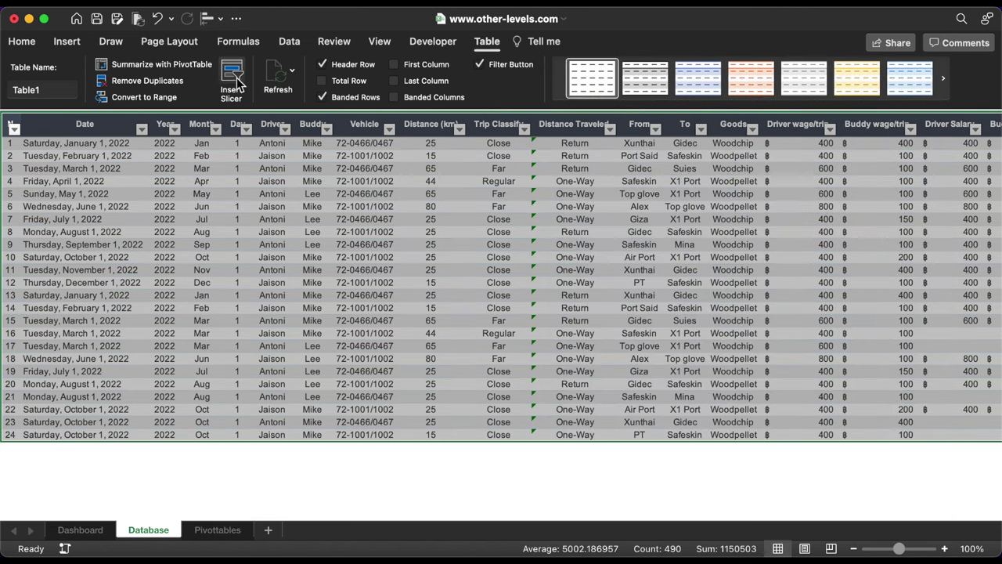
Rename the table Main_Table and turn off its header filter buttons.
left_click(62, 88)
double_click(63, 89)
key("BackSpace")
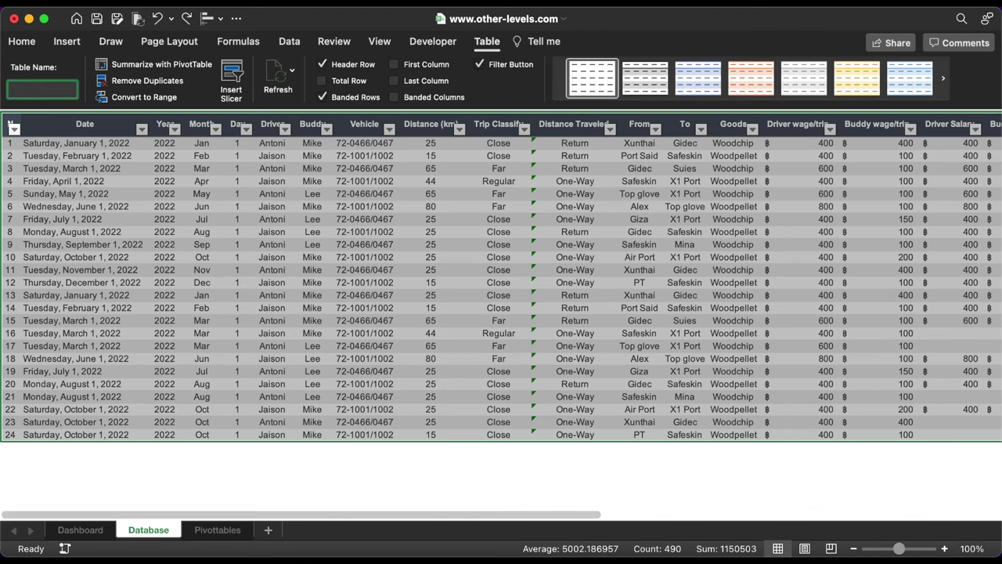
key("Return")
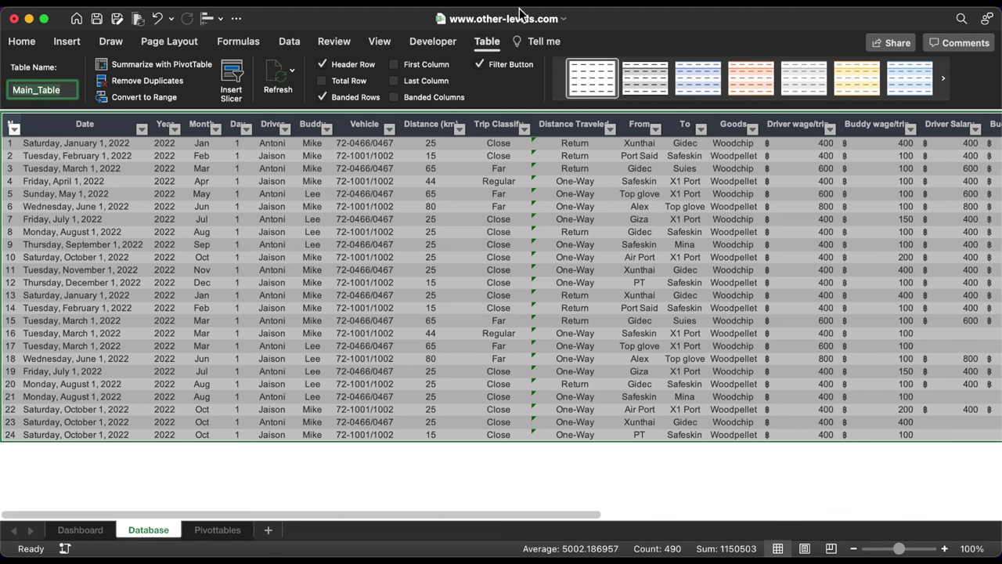
left_click(489, 67)
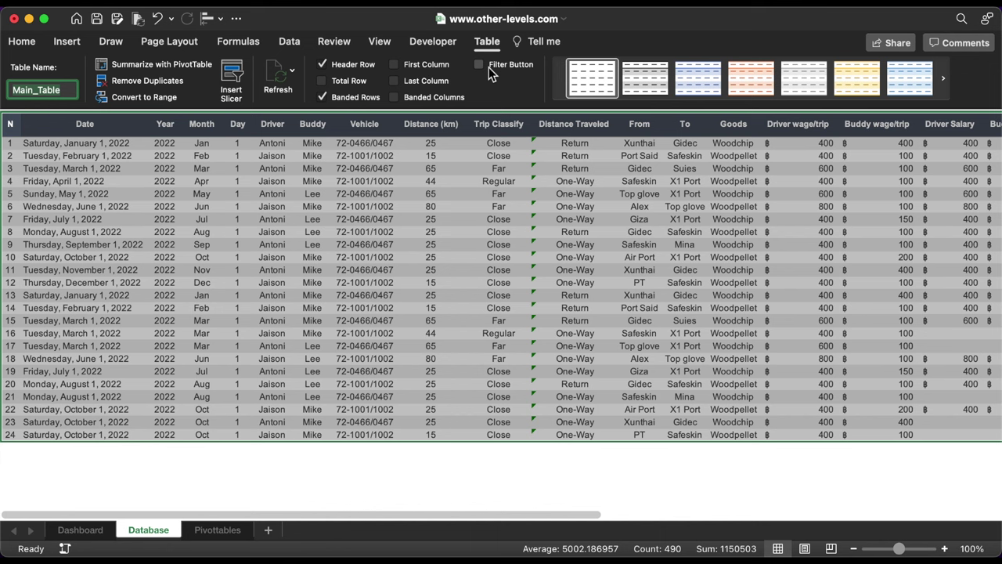
Create a PivotTable from Main_Table at Pivottables!$B$4.
left_click(68, 40)
left_click(31, 74)
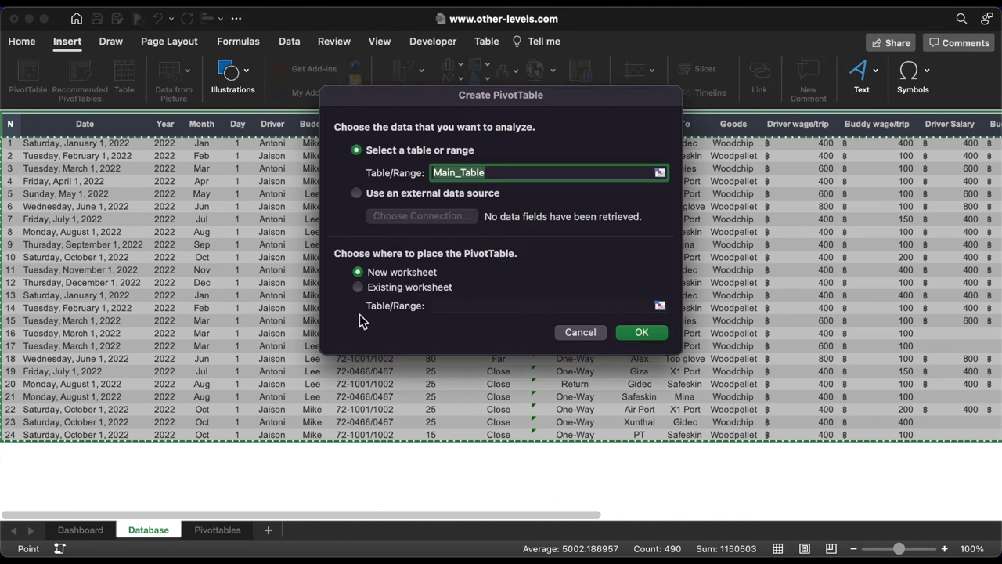
left_click(396, 288)
left_click(661, 305)
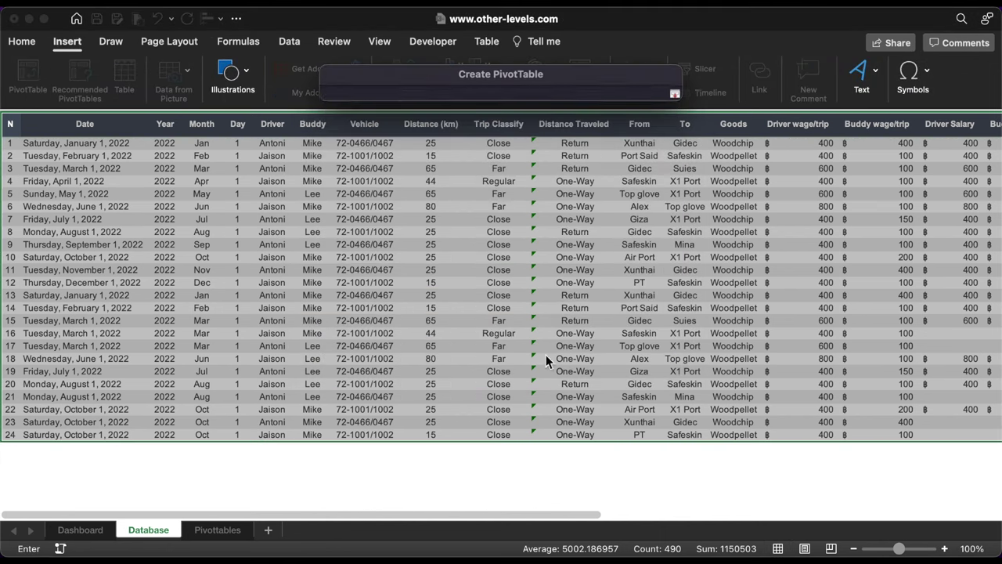
left_click(227, 529)
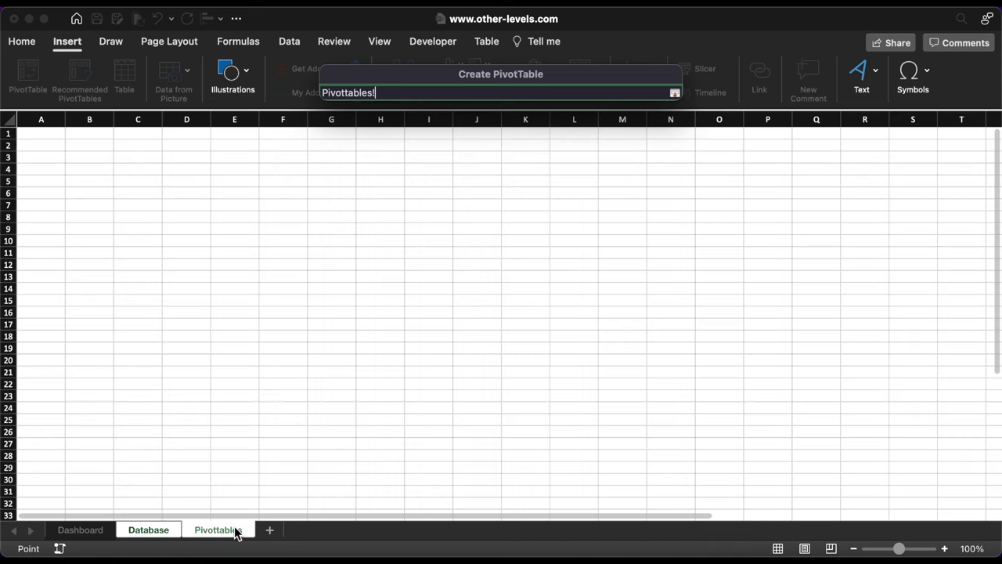
left_click(93, 170)
key("Return")
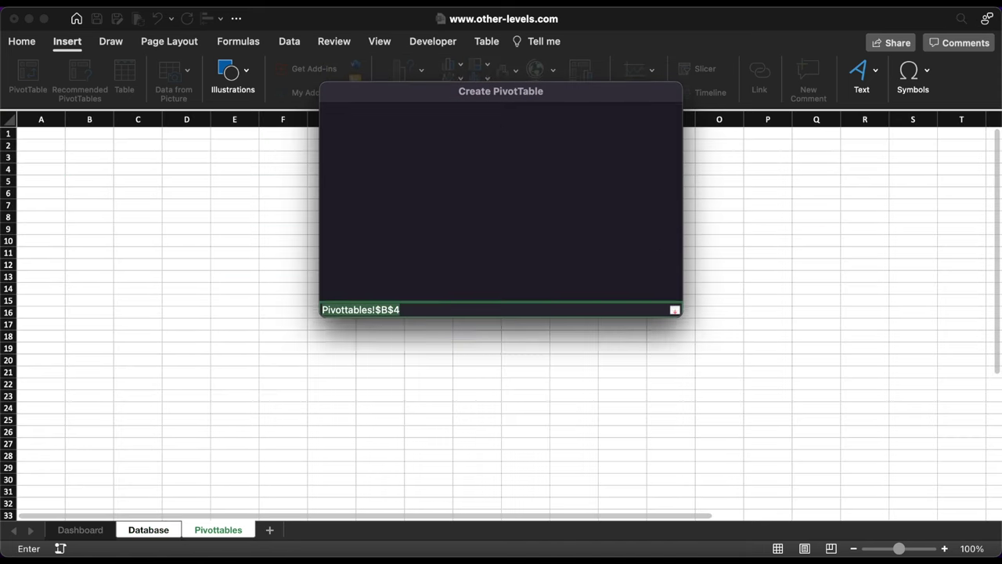
left_click(640, 331)
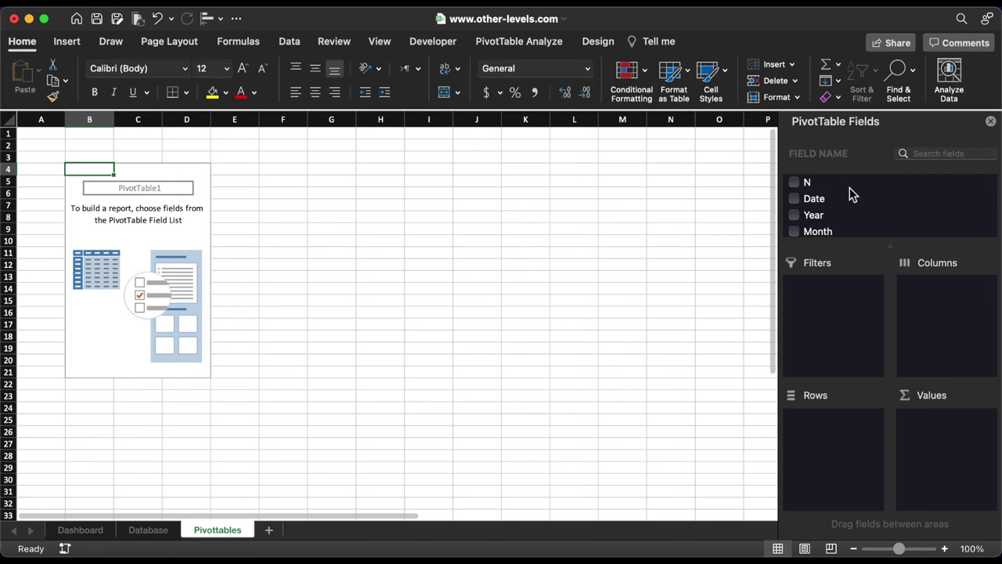
Add N to the pivot values and summarize it as Count.
left_click_drag(814, 183, 951, 419)
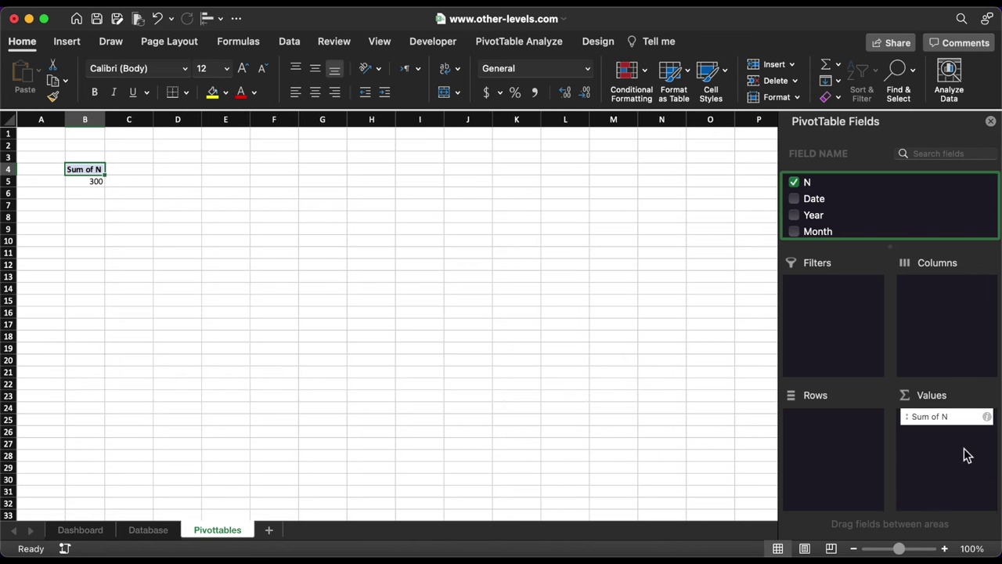
left_click(987, 417)
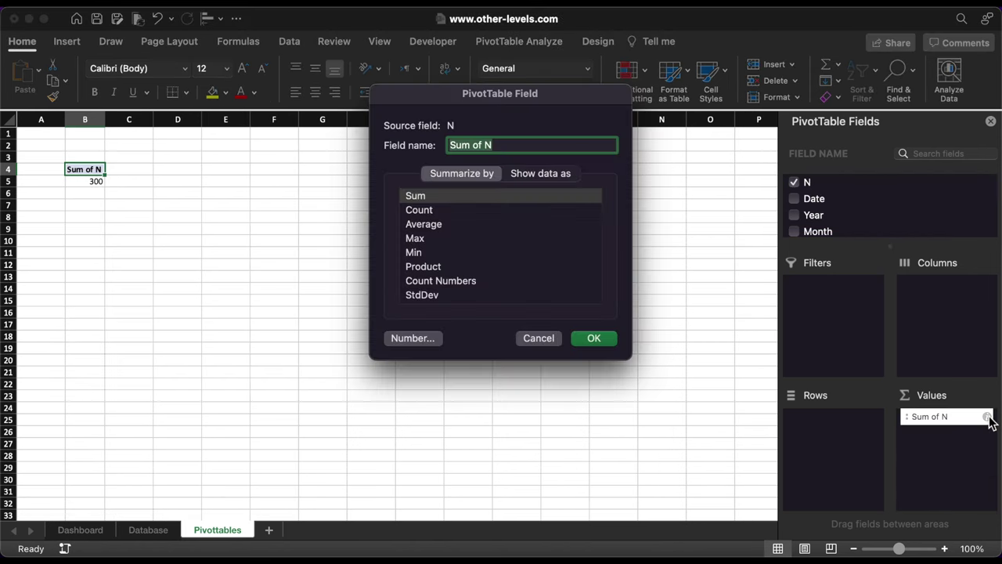
left_click(422, 210)
left_click(608, 343)
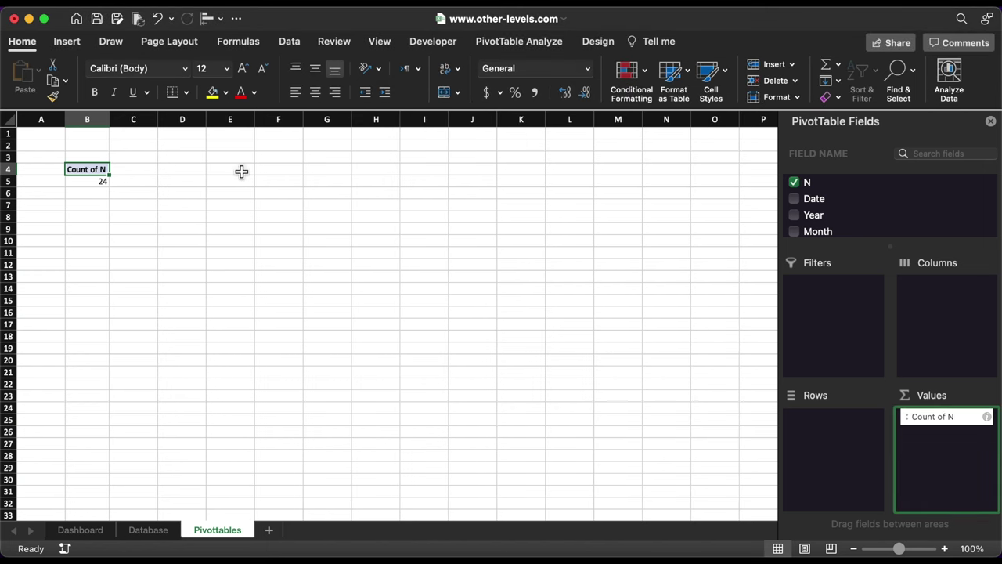
Apply a blue Medium pivot style and widen column B to fit Count of N.
left_click(601, 43)
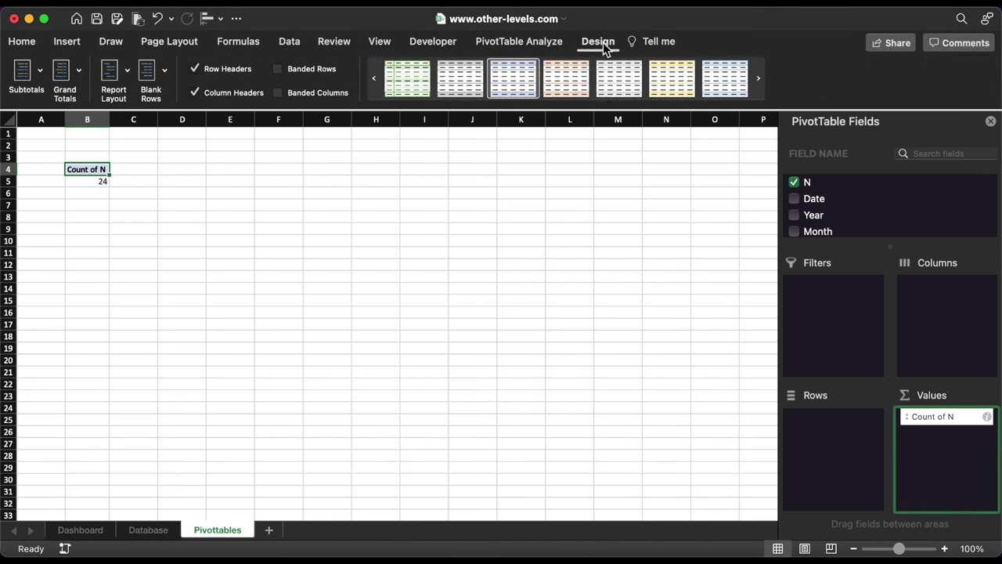
left_click(562, 104)
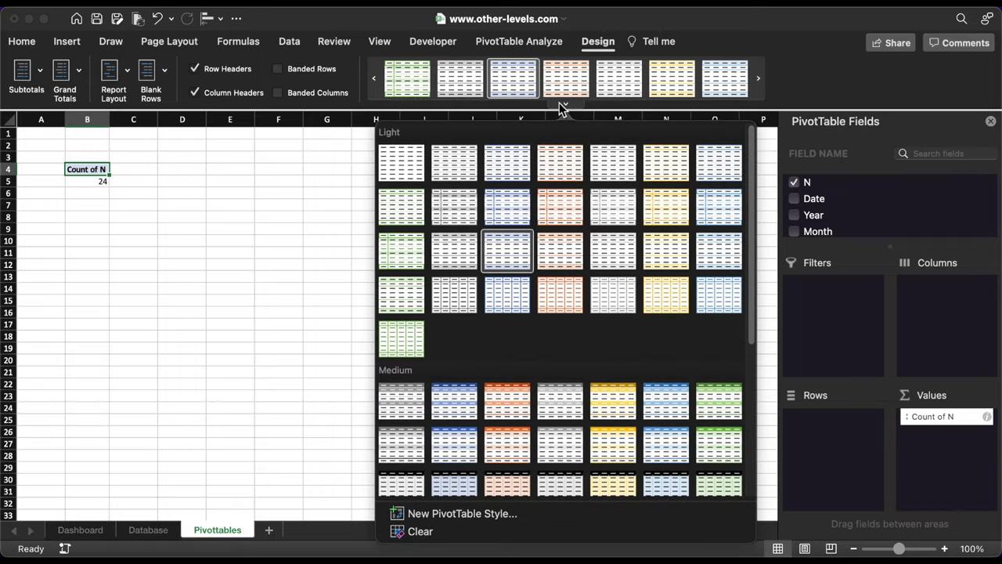
left_click(442, 398)
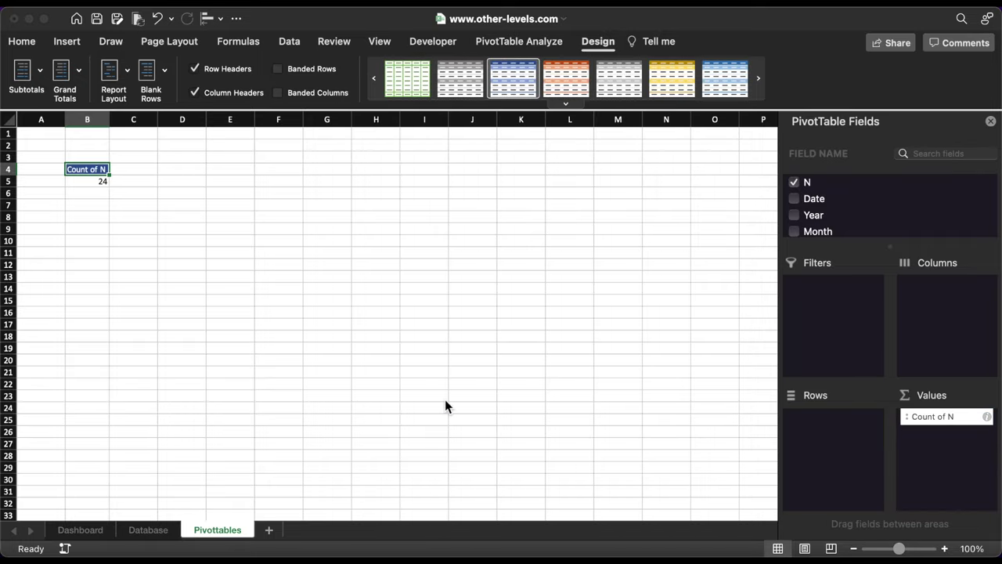
left_click_drag(110, 119, 146, 119)
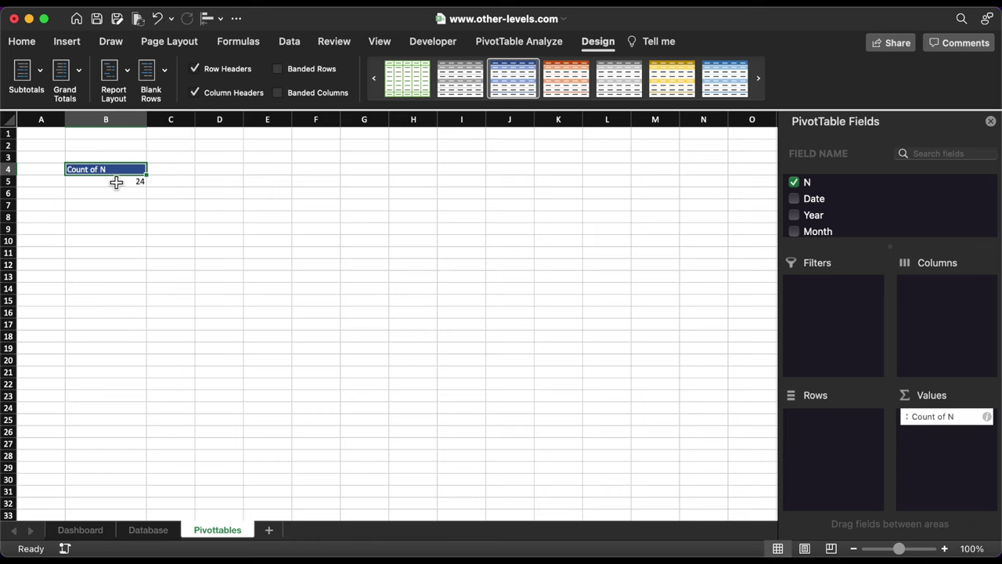
Format the whole sheet as Arial 14, vertically centred.
left_click(9, 119)
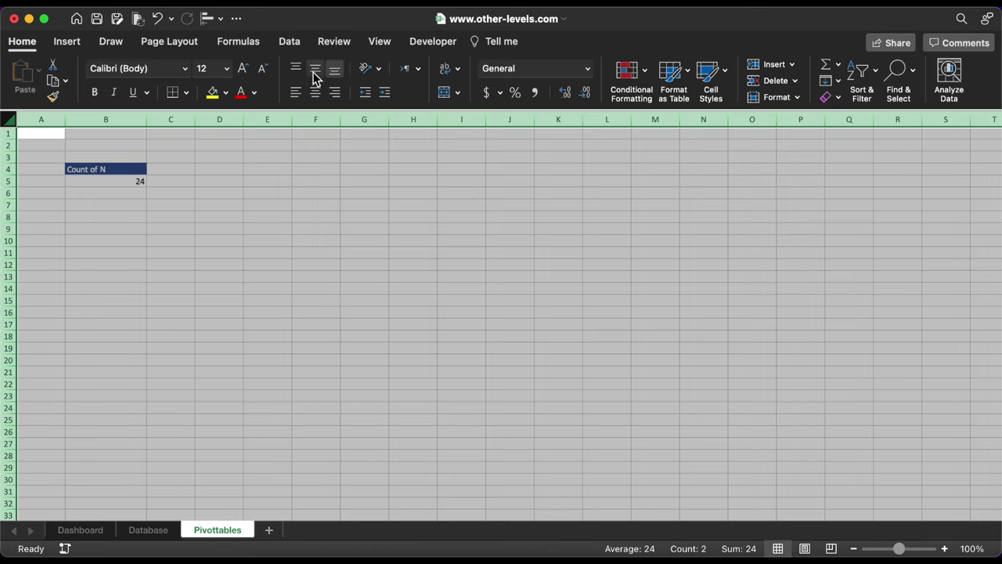
left_click(316, 69)
left_click(227, 68)
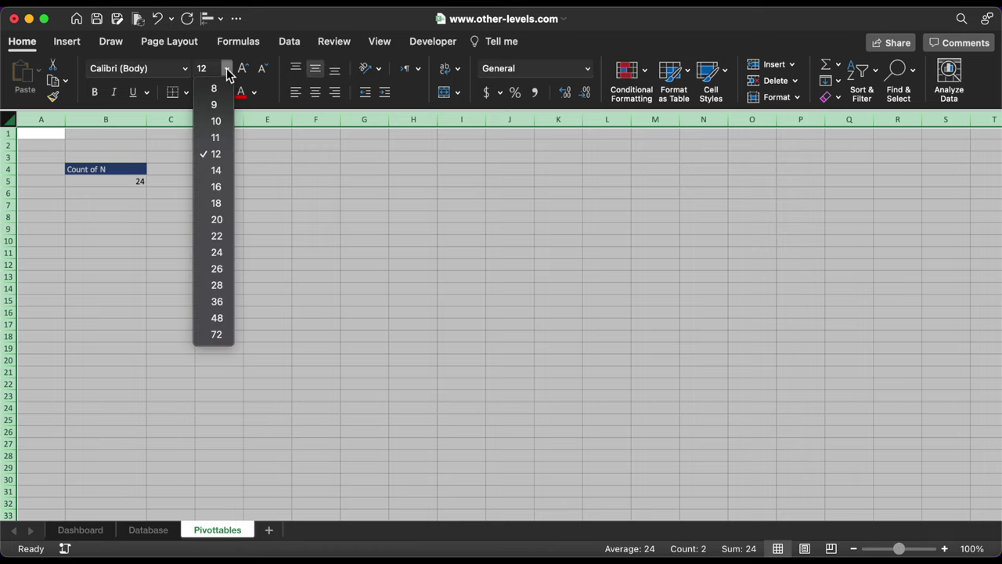
left_click(217, 170)
left_click(185, 68)
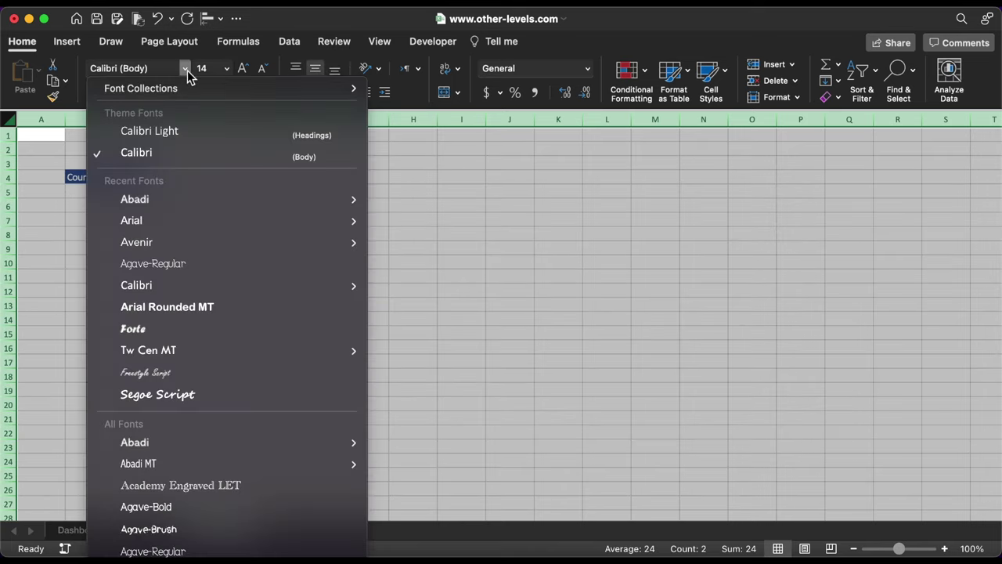
left_click(170, 221)
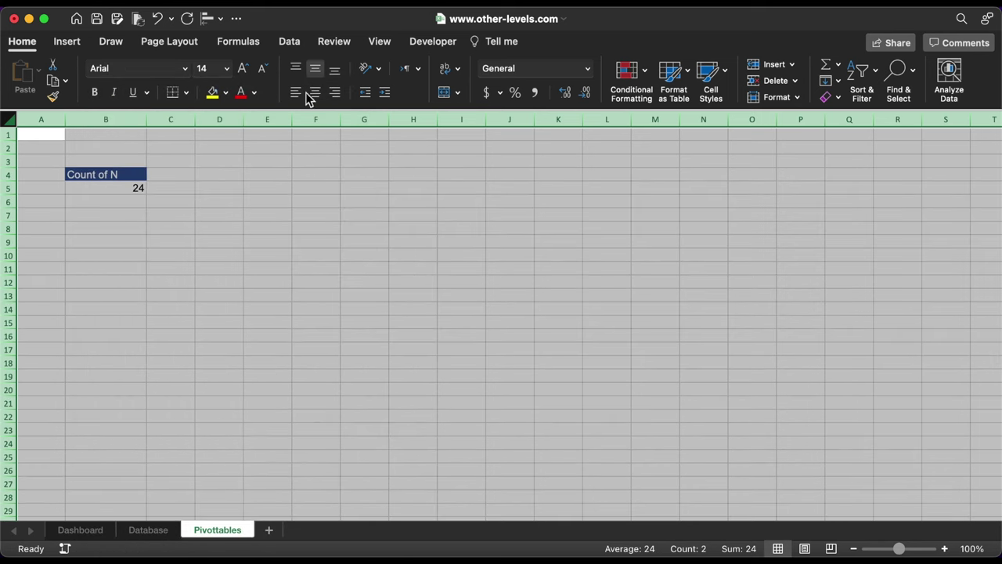
Hide the sheet's gridlines and headings while keeping the formula bar shown.
left_click(381, 42)
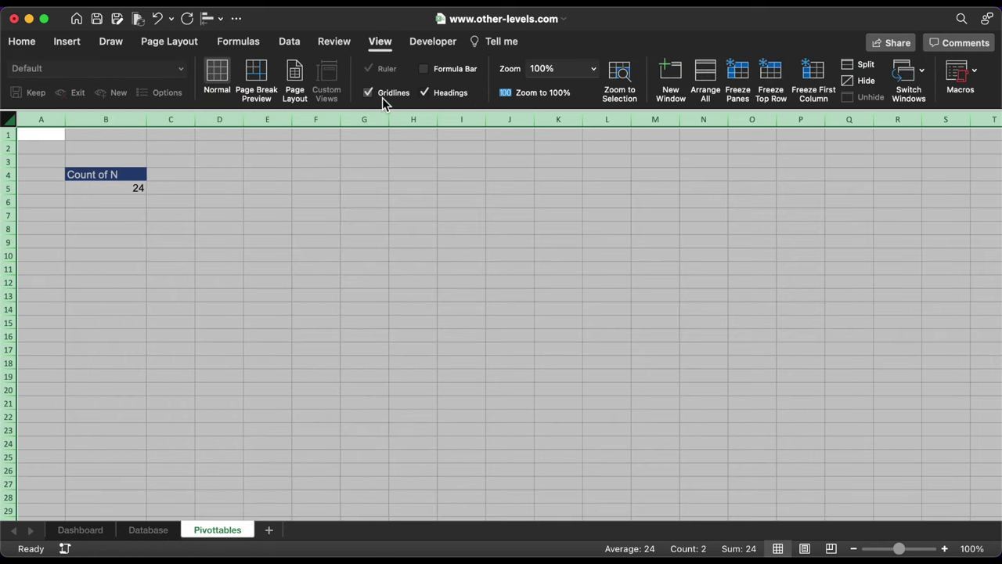
left_click(382, 97)
left_click(428, 96)
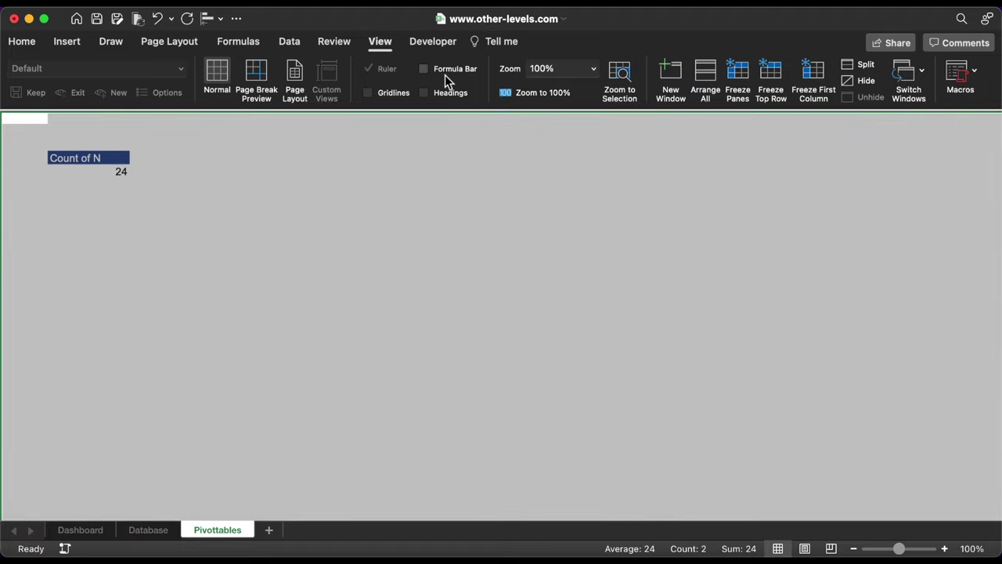
left_click(444, 69)
Enter the title Total Trips in B2 and select row 2.
left_click(71, 154)
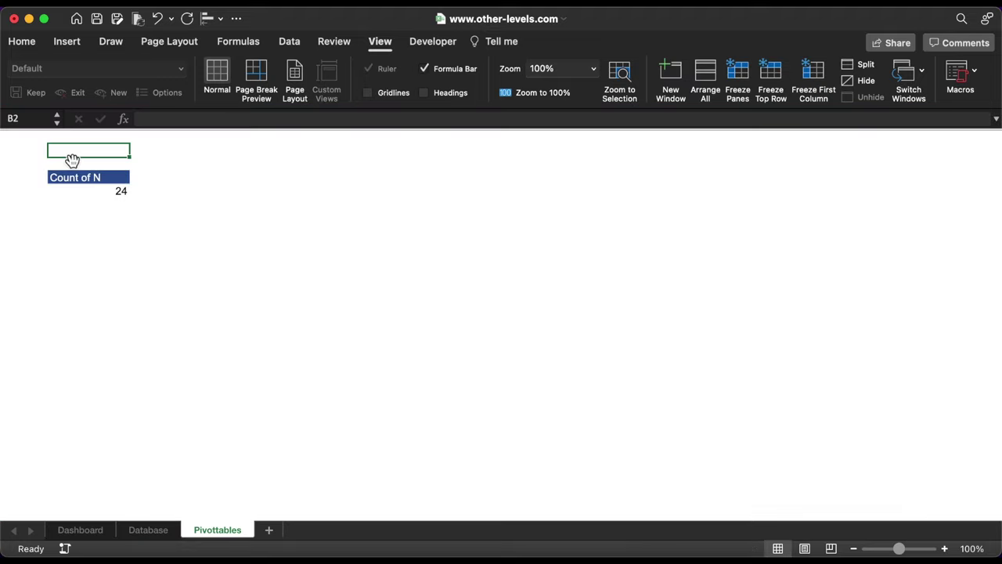
type("Total Trips")
key("Return")
left_click_drag(10, 154, 107, 149)
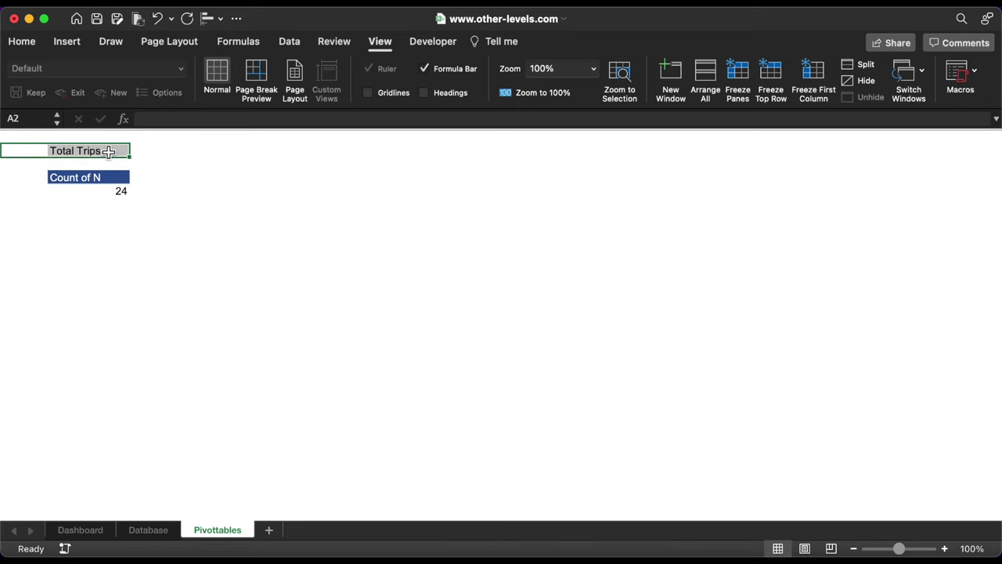
key("shift+space")
Make the row 2 Total Trips title red.
left_click(21, 41)
left_click(255, 92)
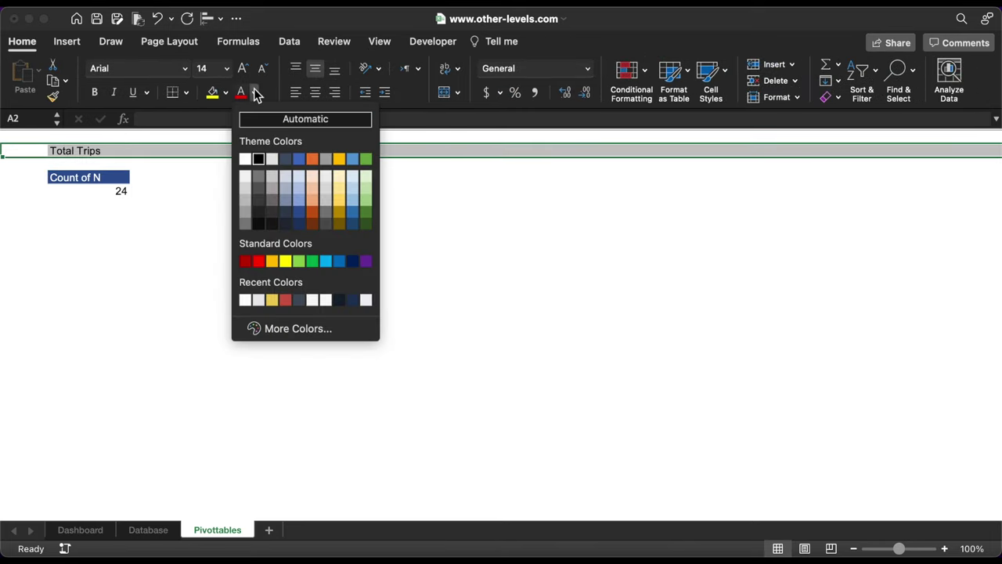
left_click(285, 300)
Enter the title Hired Transportation in D2.
left_click(289, 40)
left_click(208, 156)
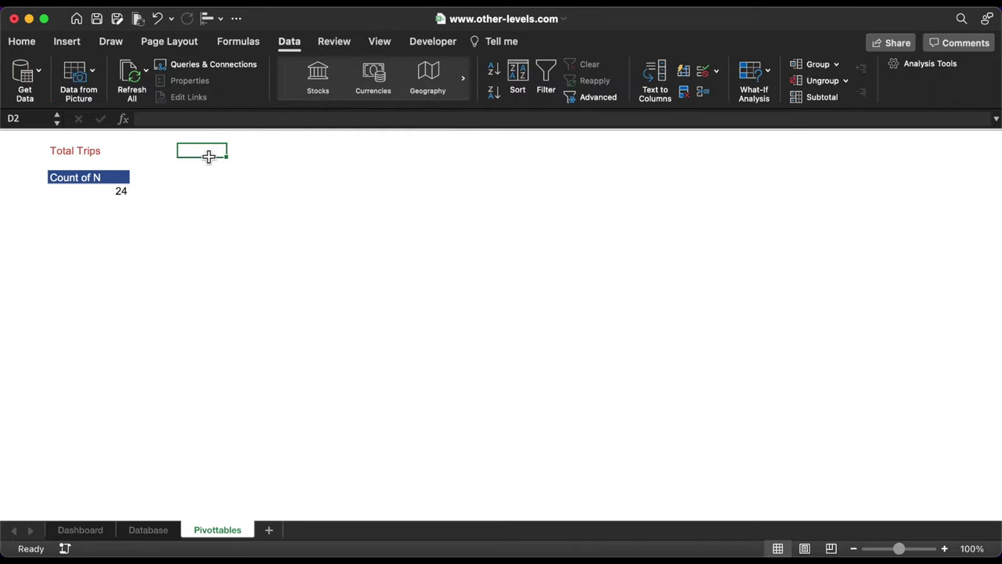
left_click(193, 119)
key("super+v")
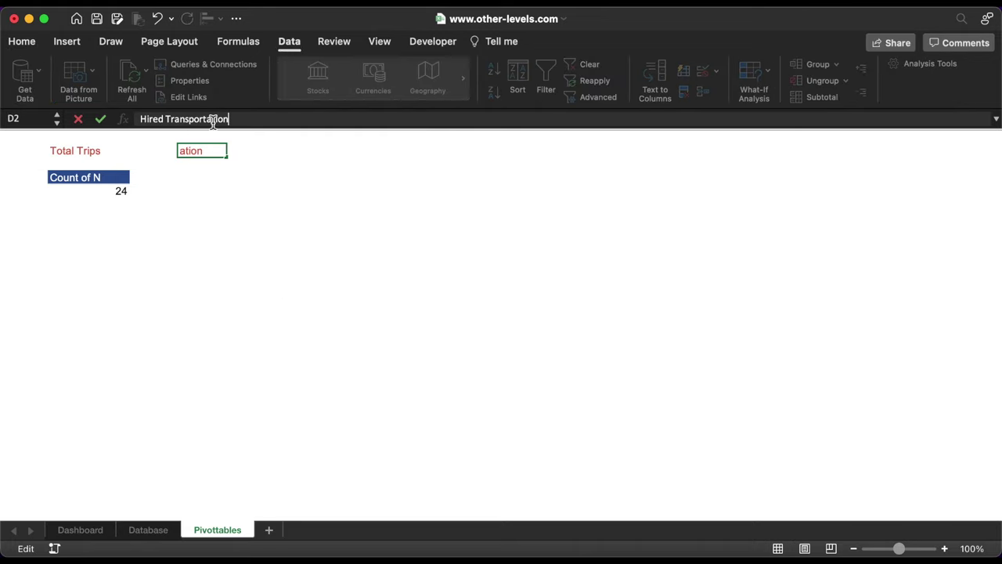
key("Return")
Copy the trip-count pivot table into D3.
left_click_drag(119, 184, 118, 187)
key("super+c")
left_click(216, 176)
key("super+v")
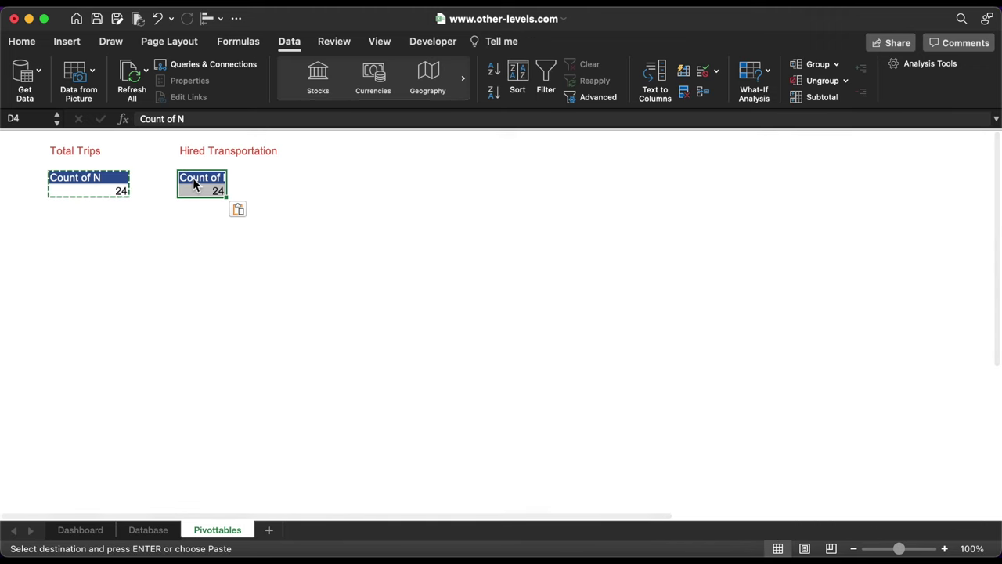
Set the copied pivot to count trips by Hired Transportation: No 19, Yes 5.
left_click(148, 530)
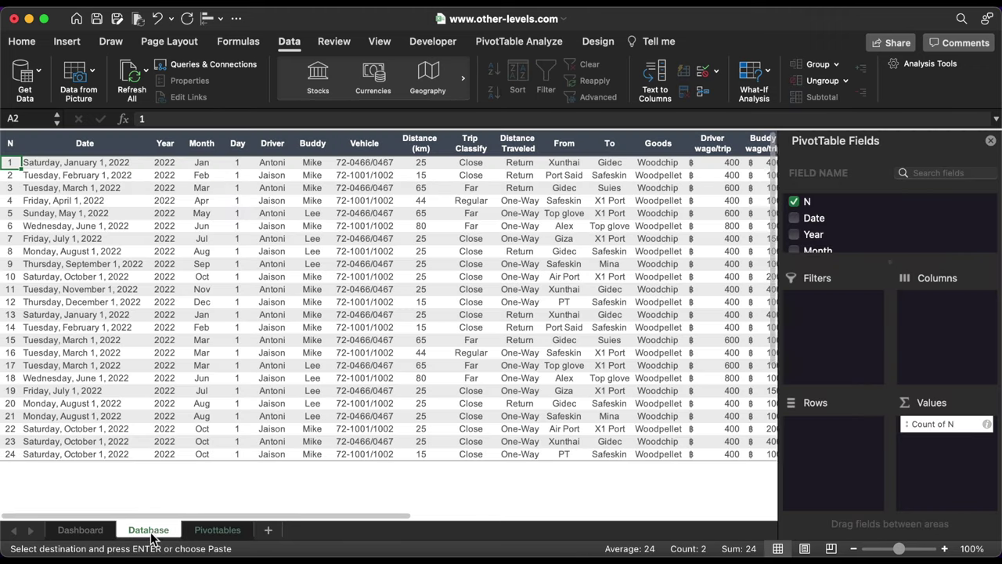
left_click(982, 143)
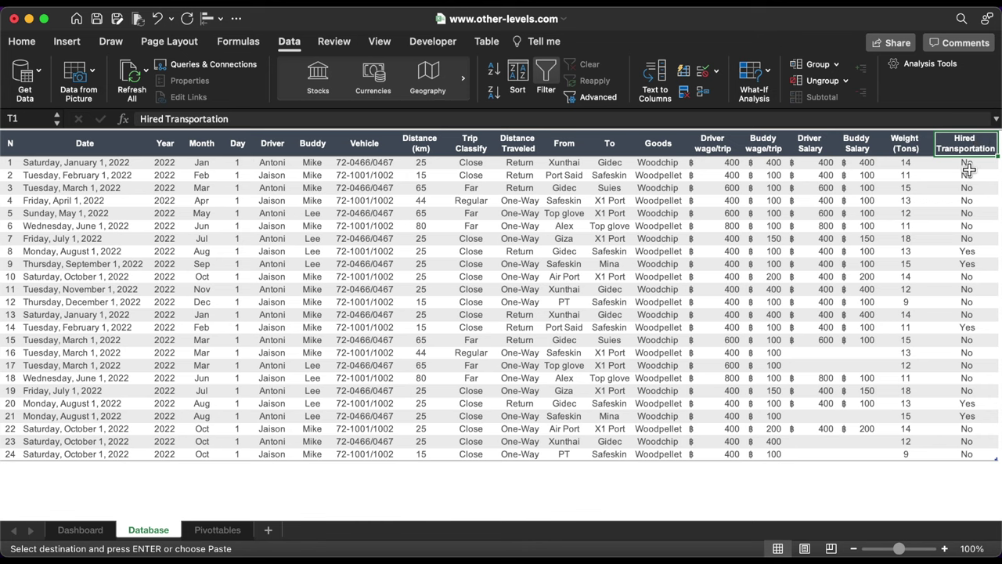
left_click_drag(968, 170, 964, 377)
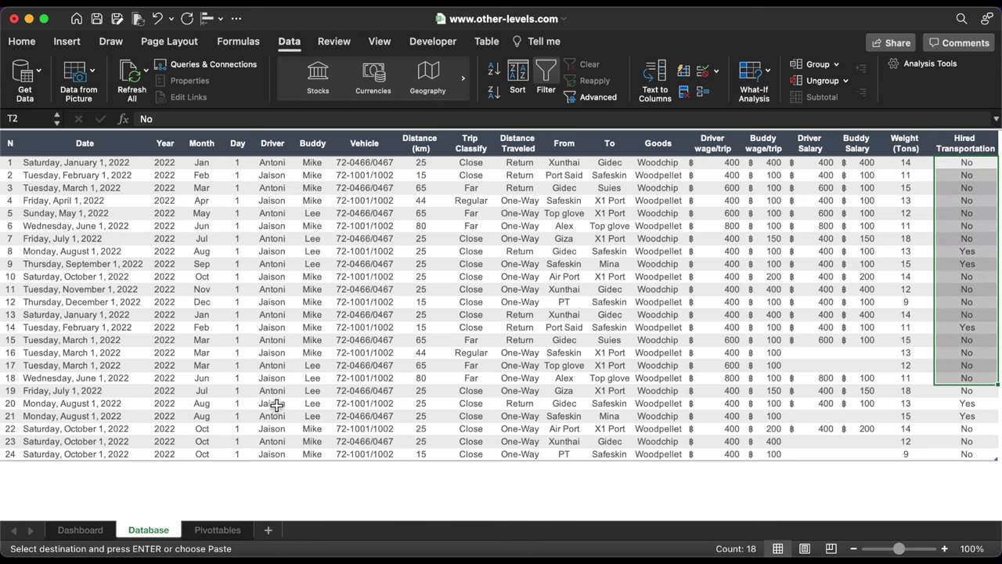
left_click(220, 530)
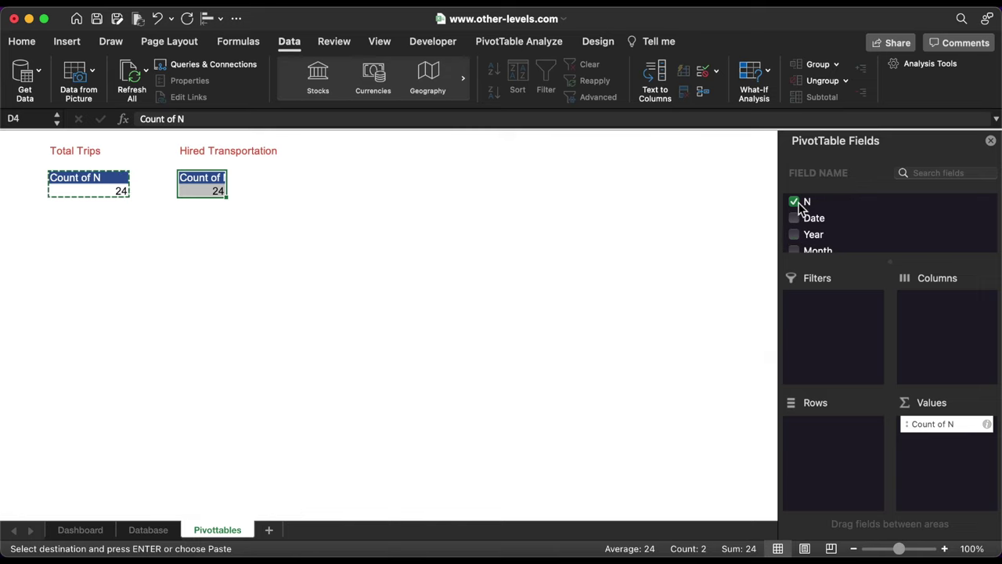
left_click(795, 202)
scroll(853, 246, "down", 5)
scroll(855, 247, "down", 5)
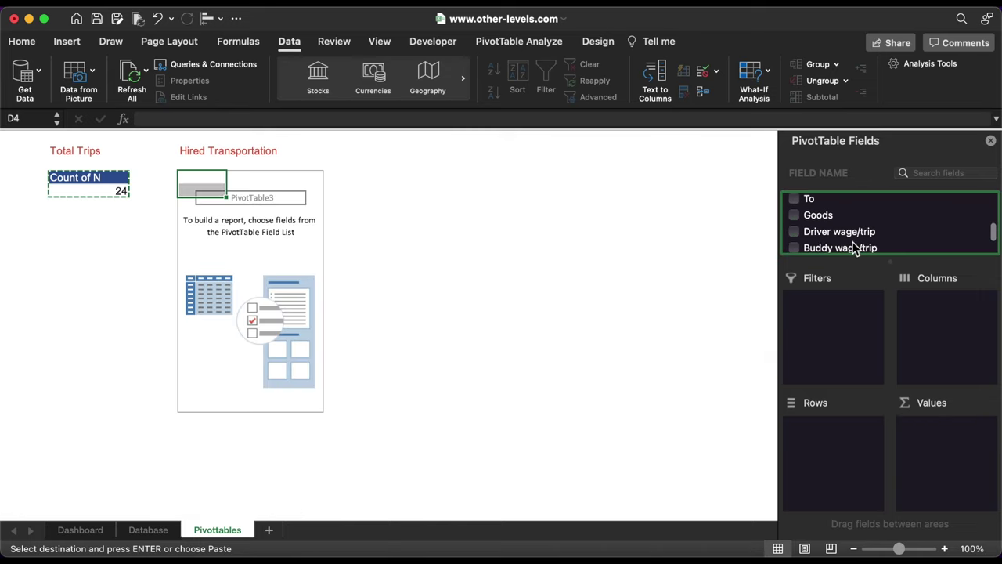
left_click_drag(818, 247, 819, 443)
left_click_drag(850, 248, 934, 440)
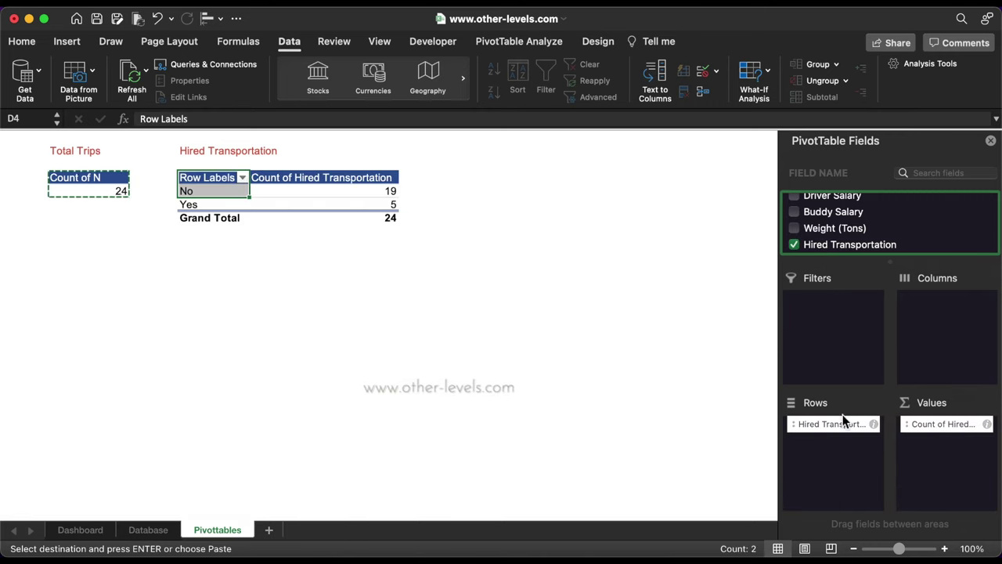
Type Yes in G6 and give G6:H6 a grey outside border.
left_click(483, 203)
type("Yes")
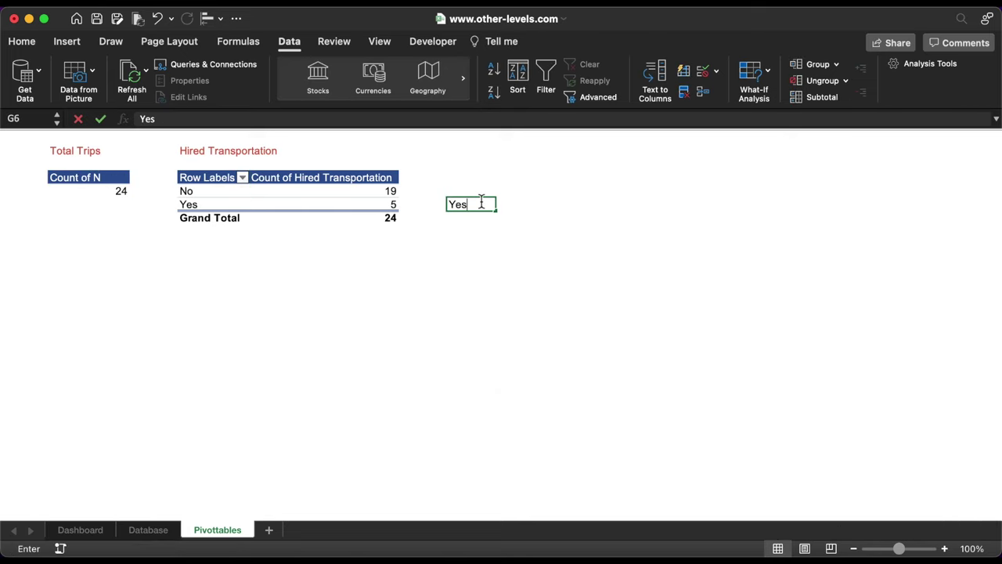
left_click_drag(480, 202, 536, 205)
left_click(22, 41)
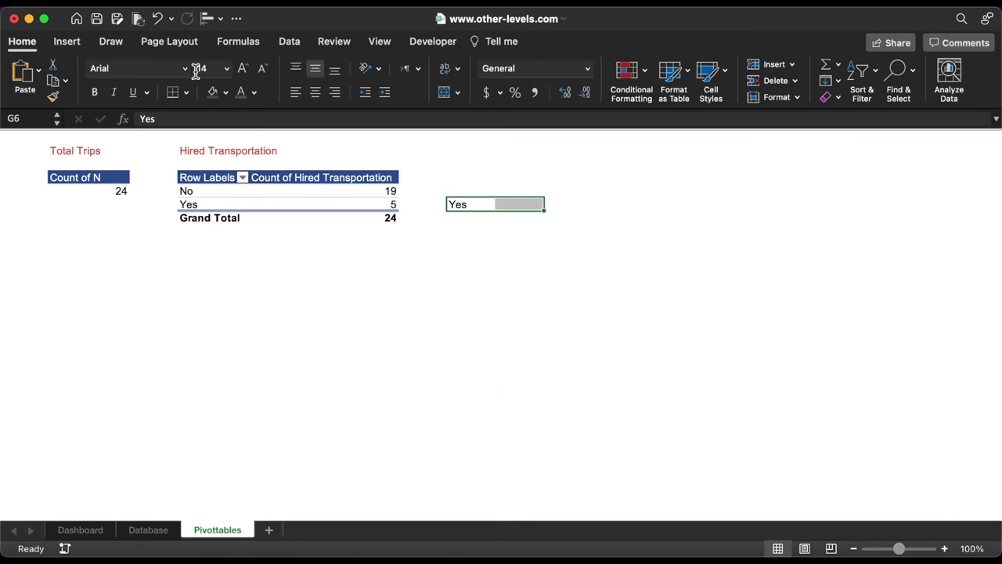
left_click(186, 91)
mouse_move(256, 461)
left_click(377, 454)
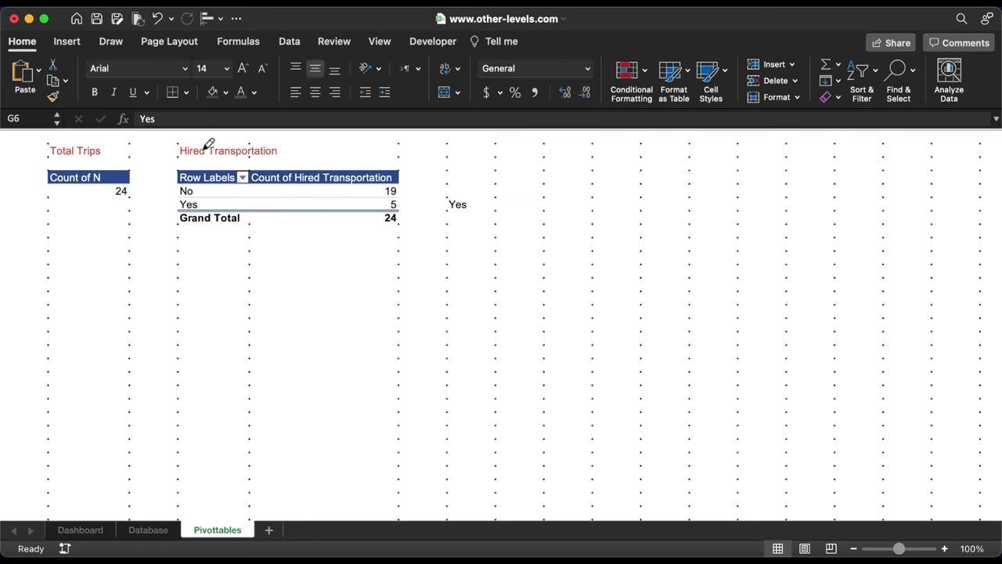
left_click(186, 92)
mouse_move(235, 479)
left_click(420, 374)
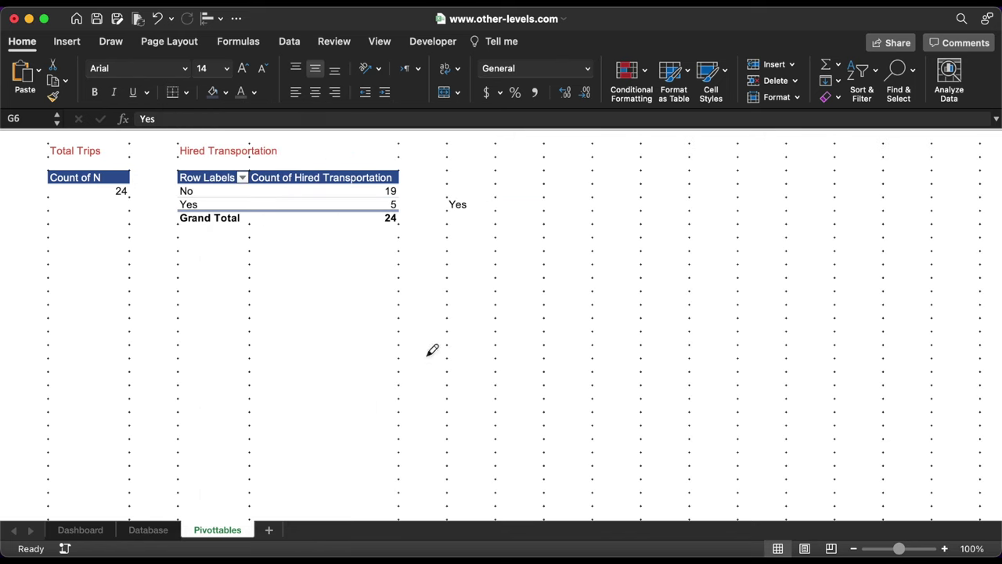
left_click(190, 91)
left_click(235, 246)
Enter =VLOOKUP(G6,D4:E7,2,0) in H6 to fetch the Yes count.
type("=")
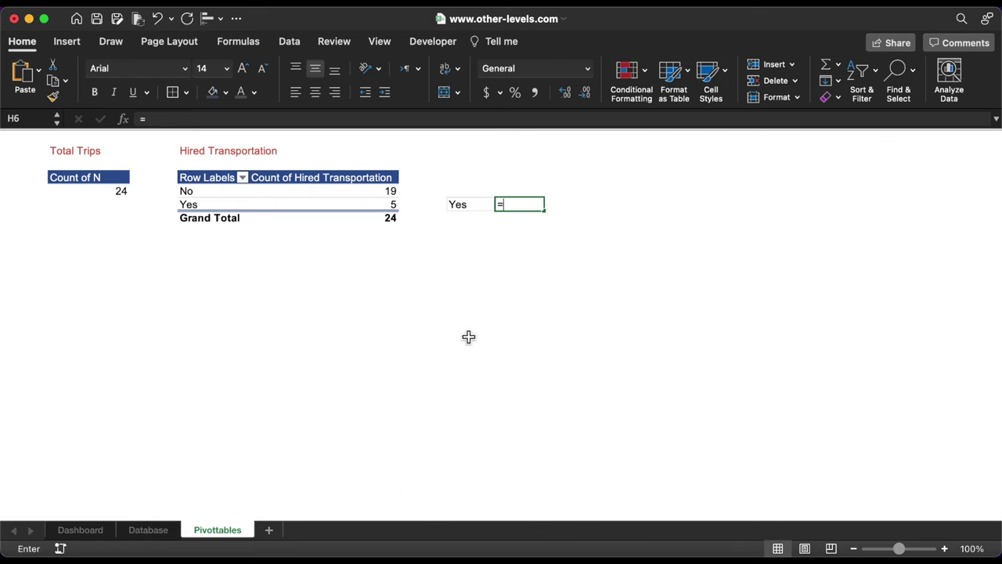
type("vl")
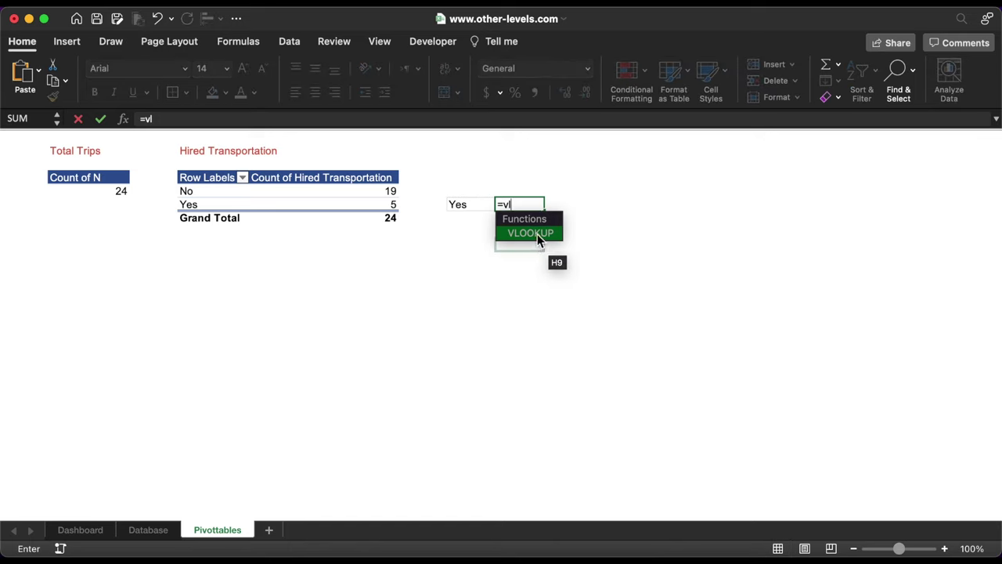
double_click(537, 234)
left_click(462, 207)
type(",")
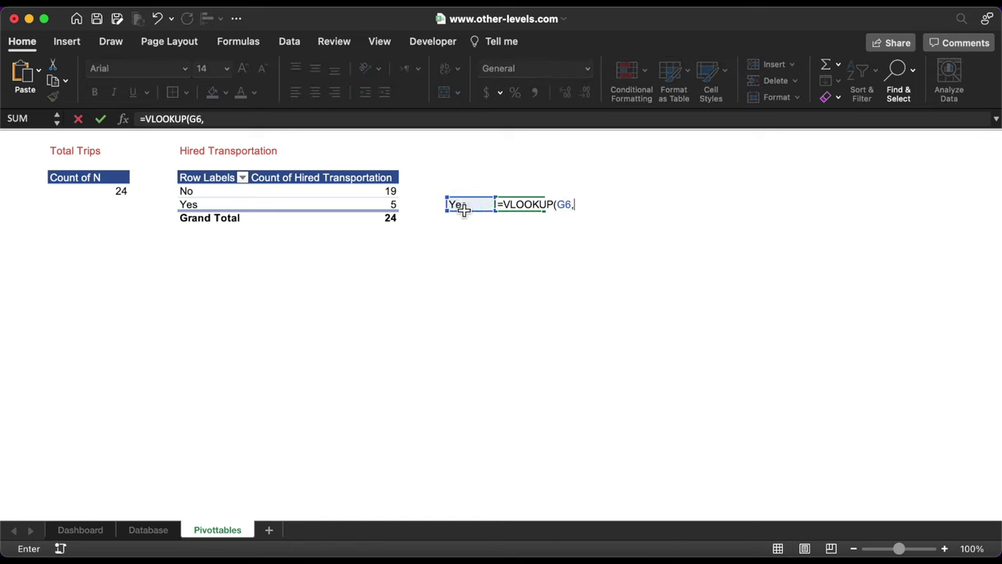
left_click_drag(186, 177, 334, 222)
type(",2")
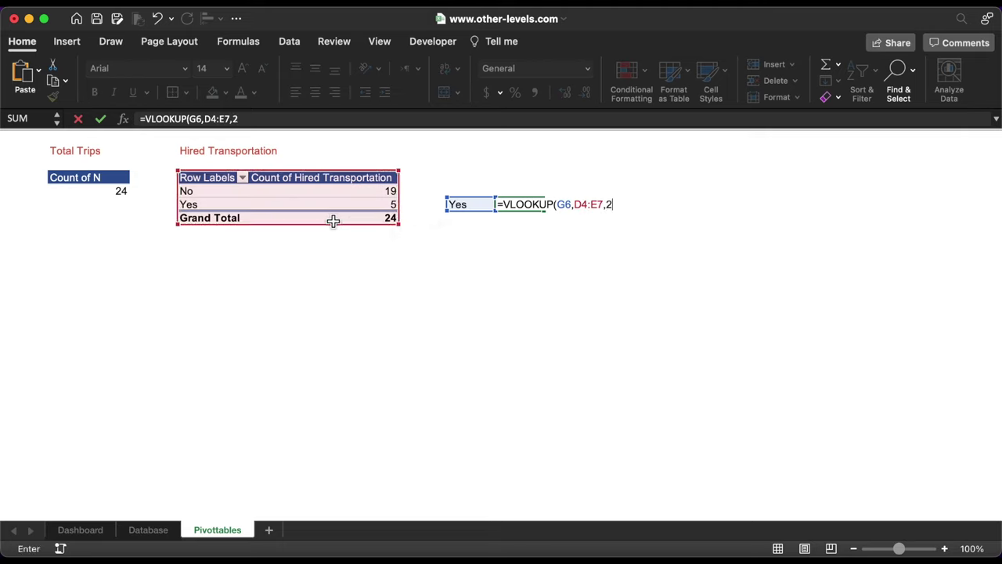
type(",0)")
key("Return")
Wrap the H6 lookup in IFERROR with an empty-string fallback.
left_click(528, 205)
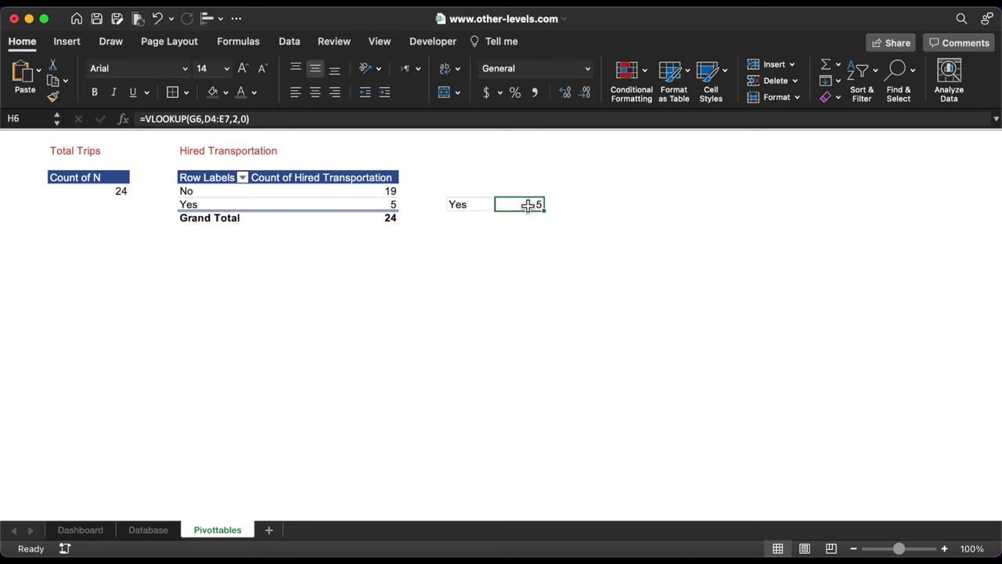
left_click(149, 118)
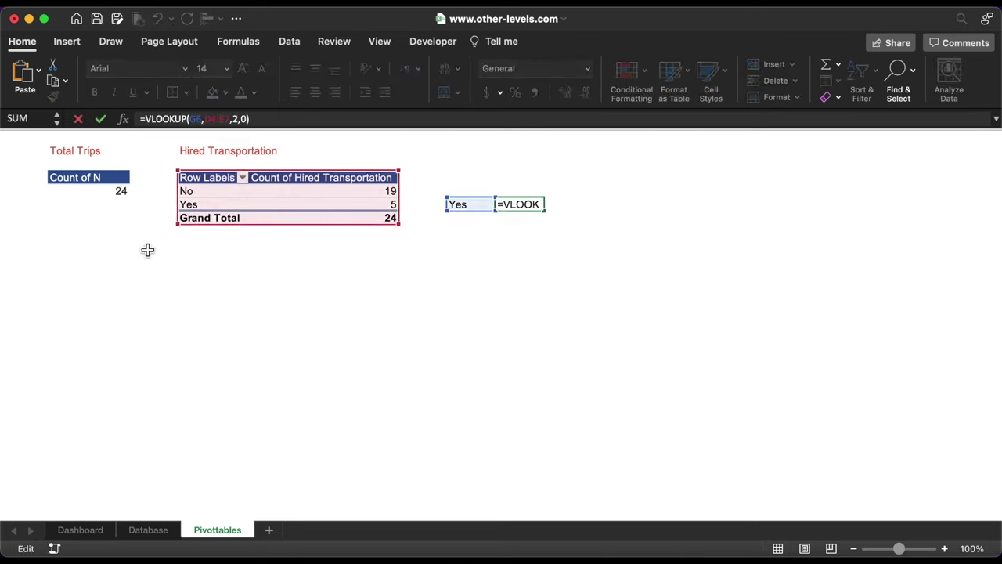
type("if")
double_click(213, 191)
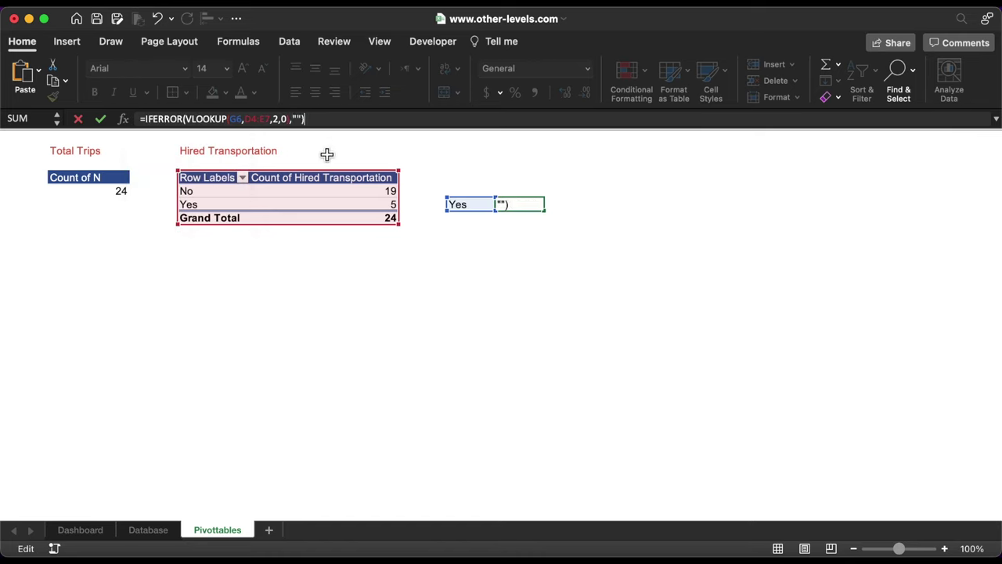
key("Return")
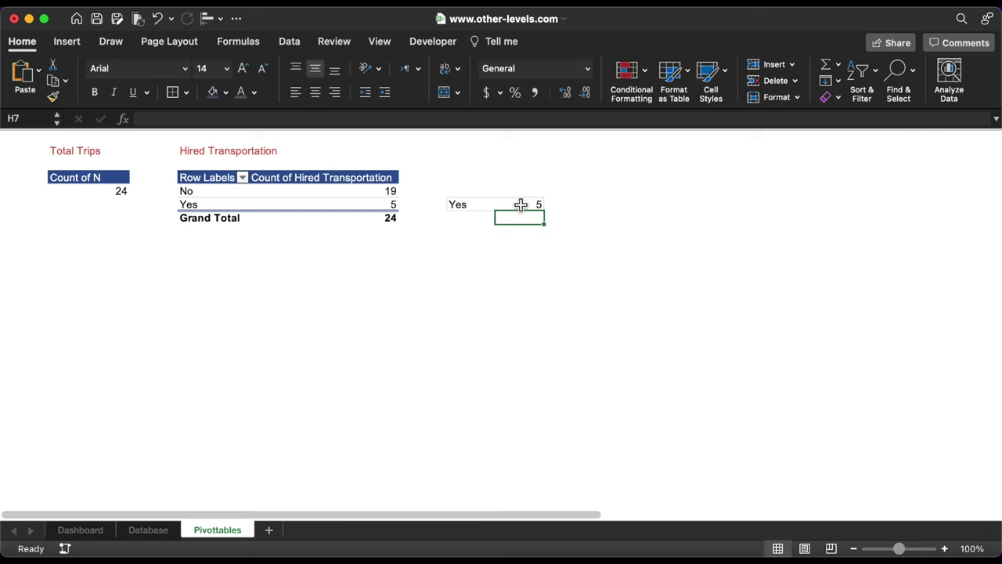
Centre the Yes label and its value in G6:H6.
left_click_drag(520, 204, 472, 203)
left_click(315, 92)
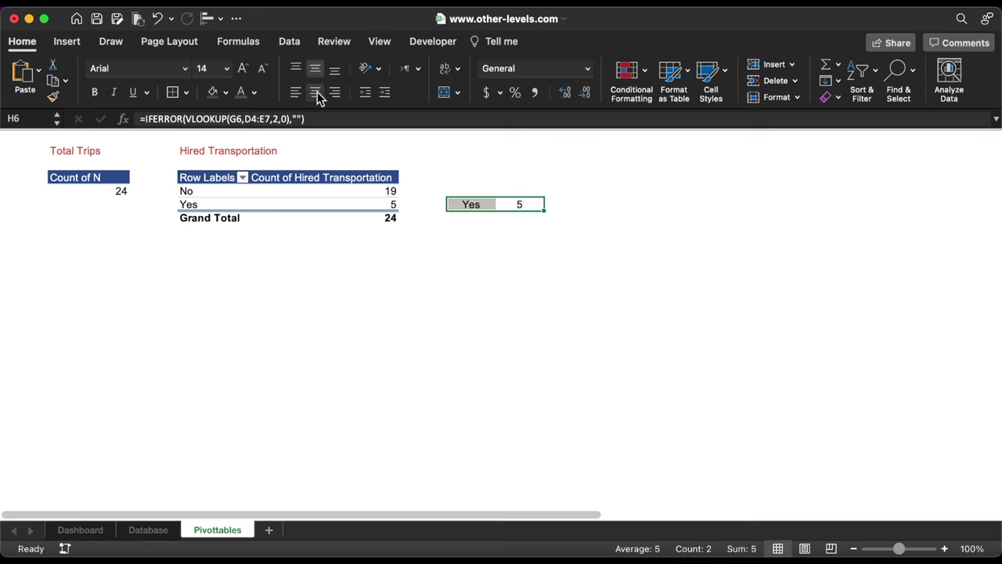
left_click(572, 188)
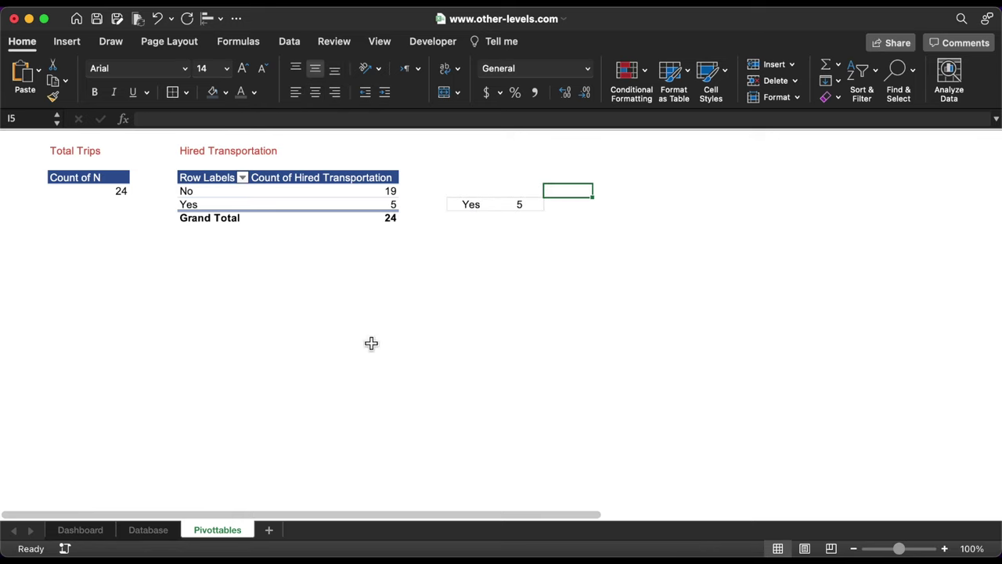
Draw a 1.28" × 3.03" rounded rectangle on the Dashboard's right panel.
left_click(91, 532)
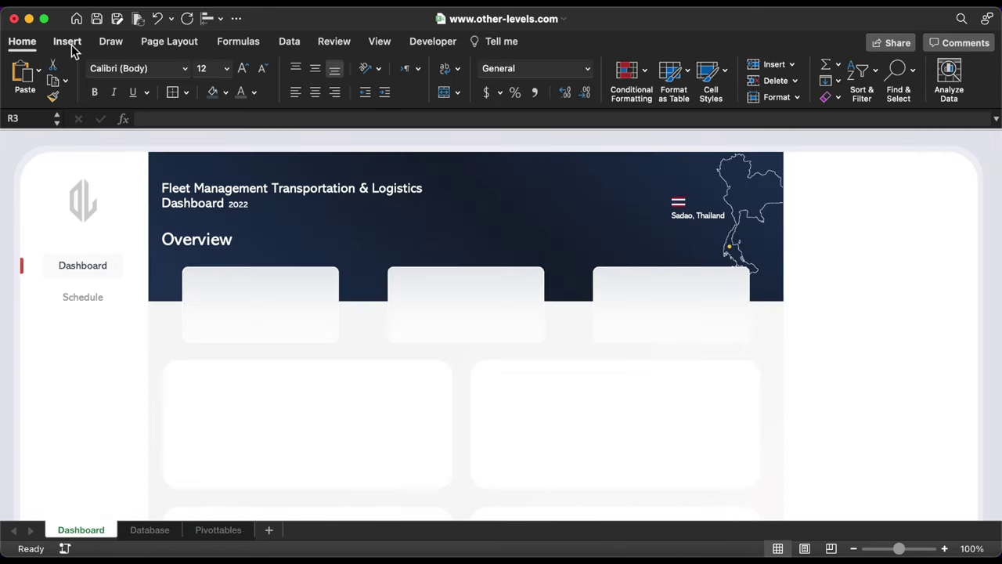
left_click(71, 46)
left_click(232, 74)
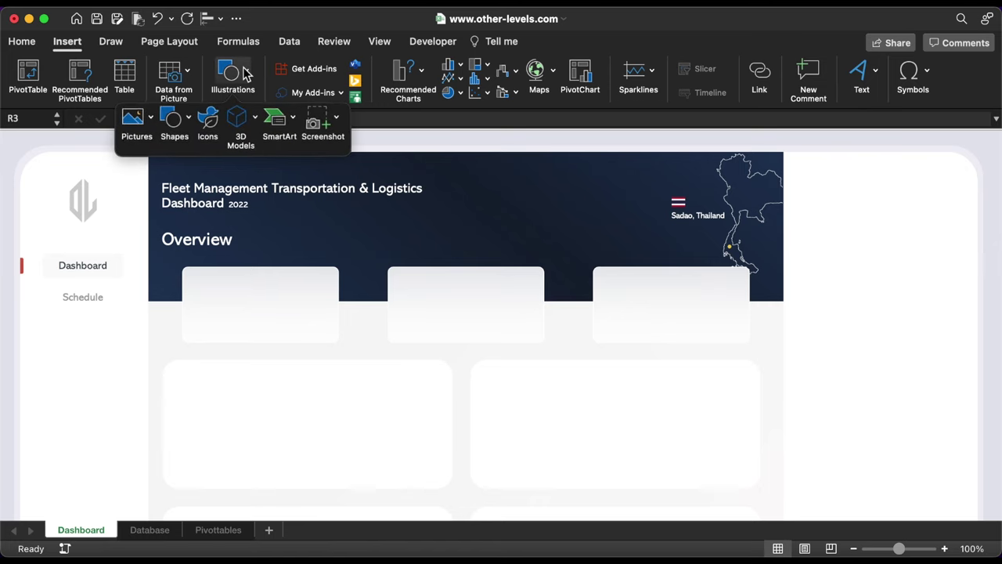
left_click(176, 119)
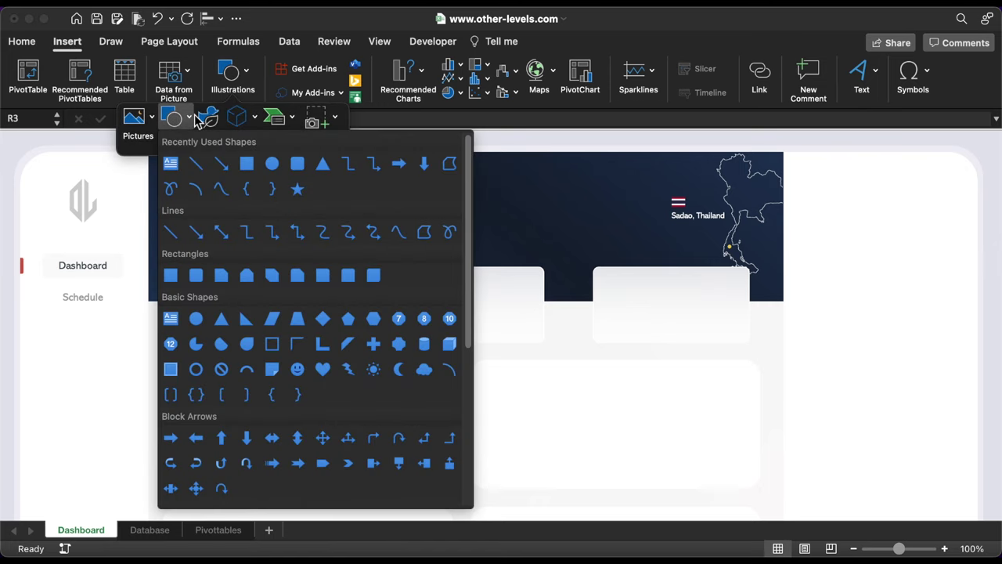
left_click(297, 162)
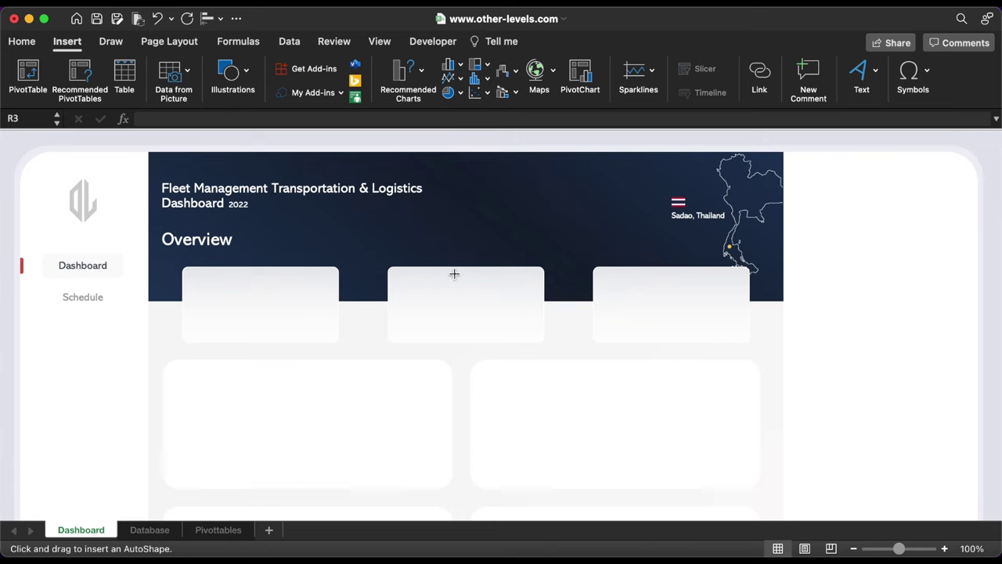
left_click_drag(812, 182, 942, 255)
left_click_drag(869, 235, 888, 220)
left_click_drag(830, 204, 806, 176)
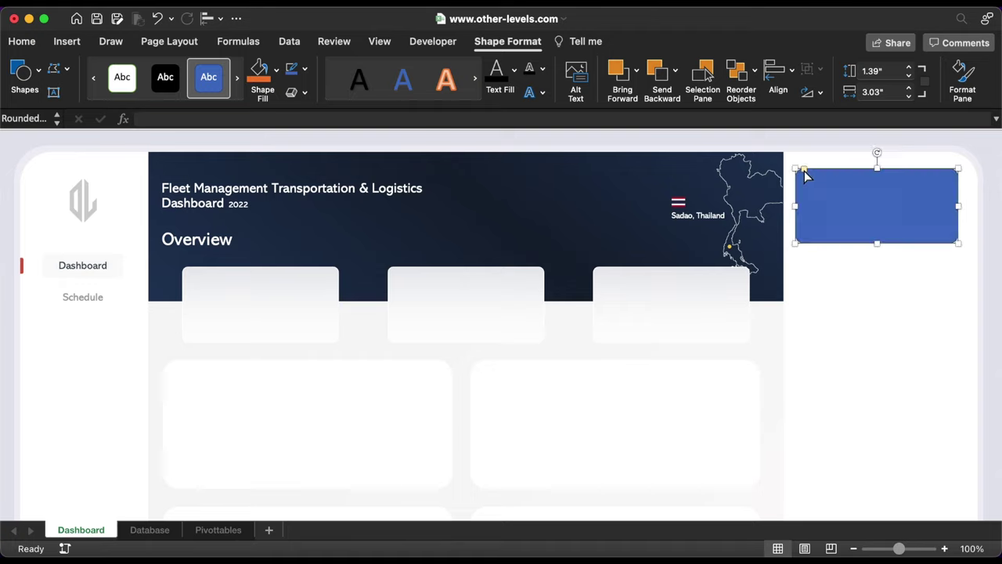
left_click_drag(879, 244, 879, 238)
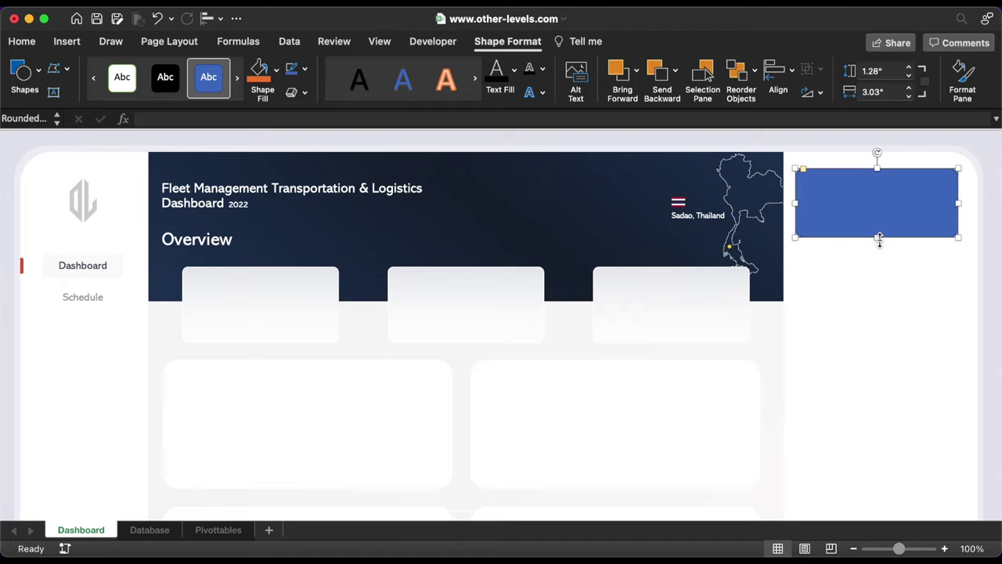
Fill the rectangle with custom hex colour FAF4DF.
left_click(277, 70)
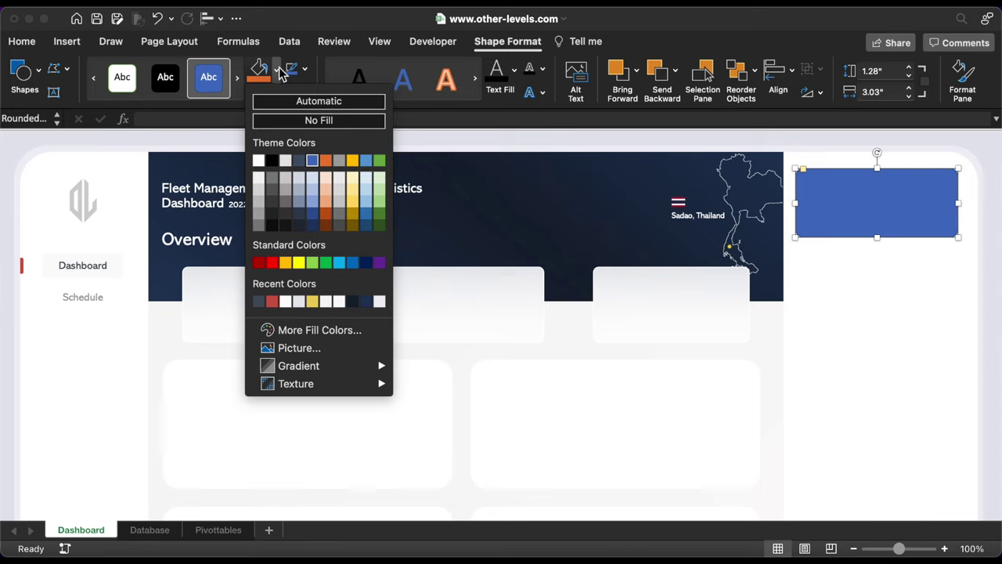
left_click(308, 334)
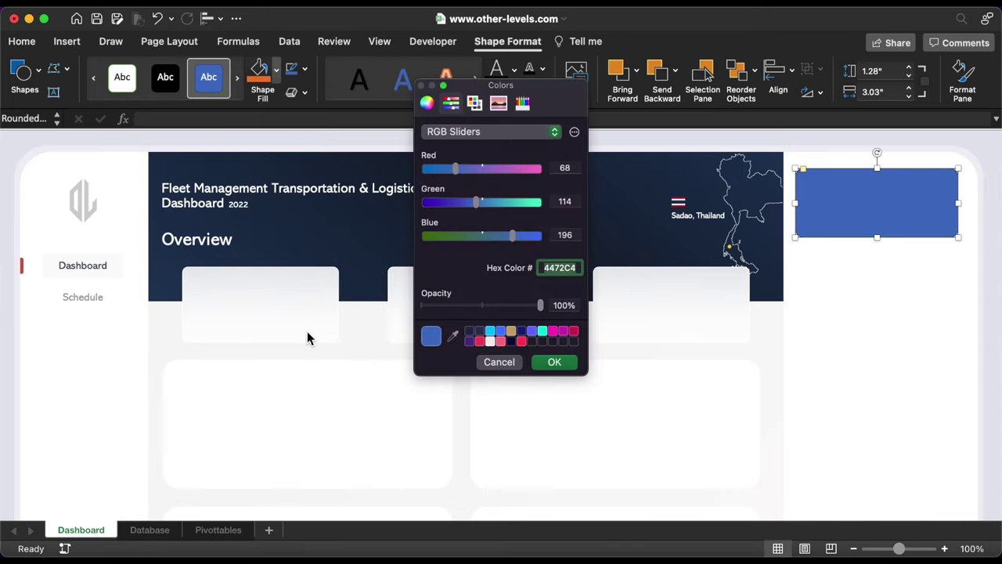
type("FAF4DF")
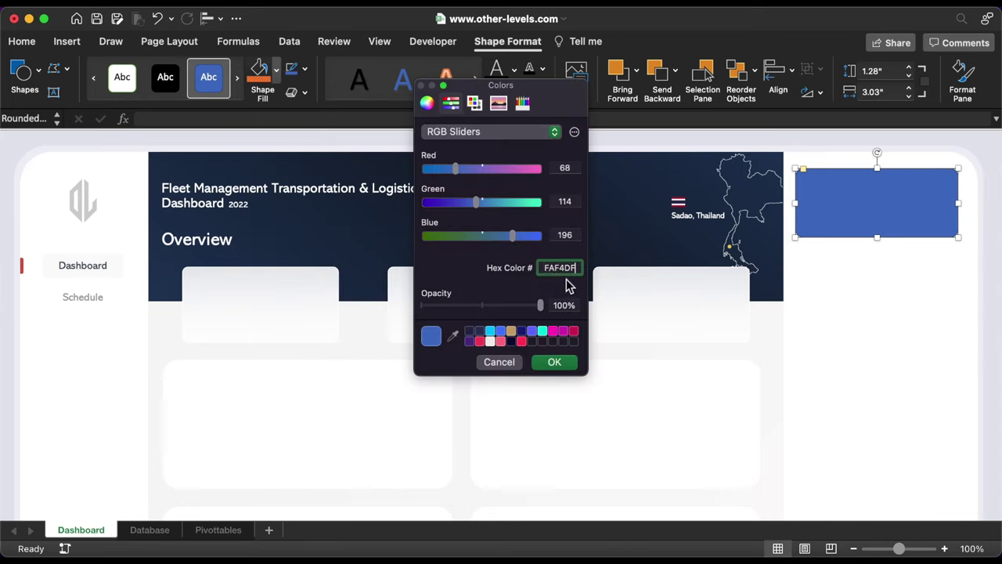
left_click(552, 362)
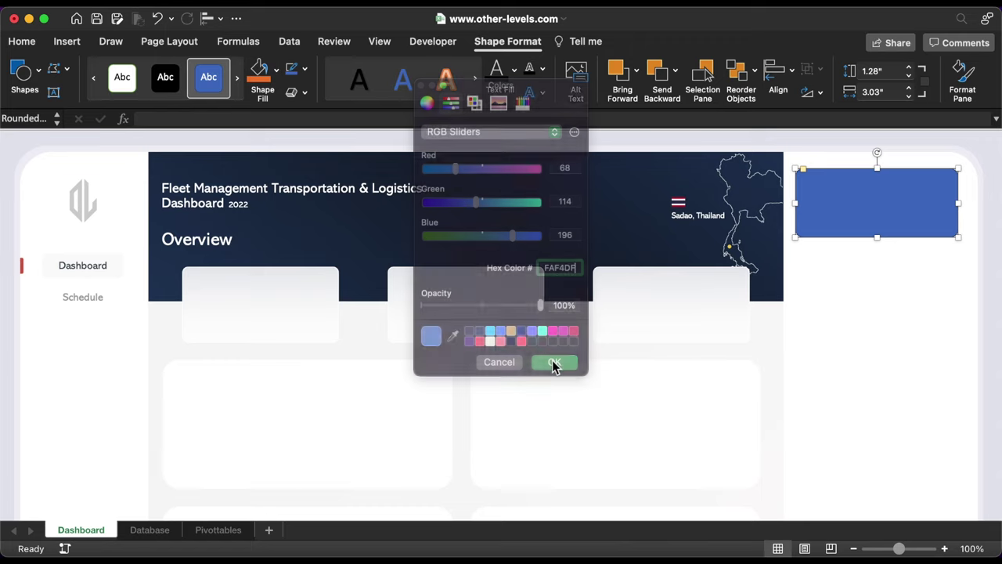
Remove the card's outline and add a Total Trips label copied from the Dashboard text box.
left_click(305, 69)
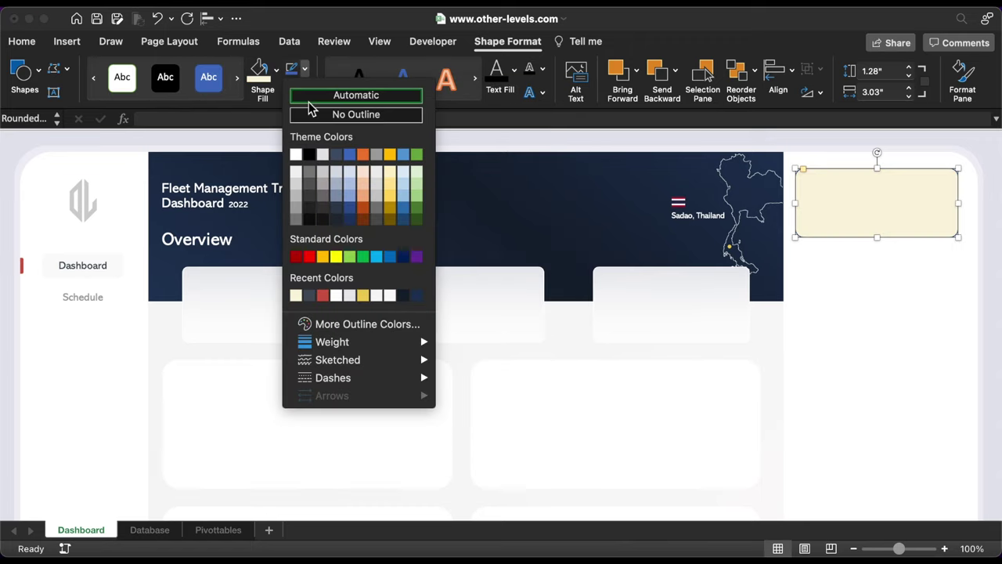
left_click(324, 116)
left_click(101, 266)
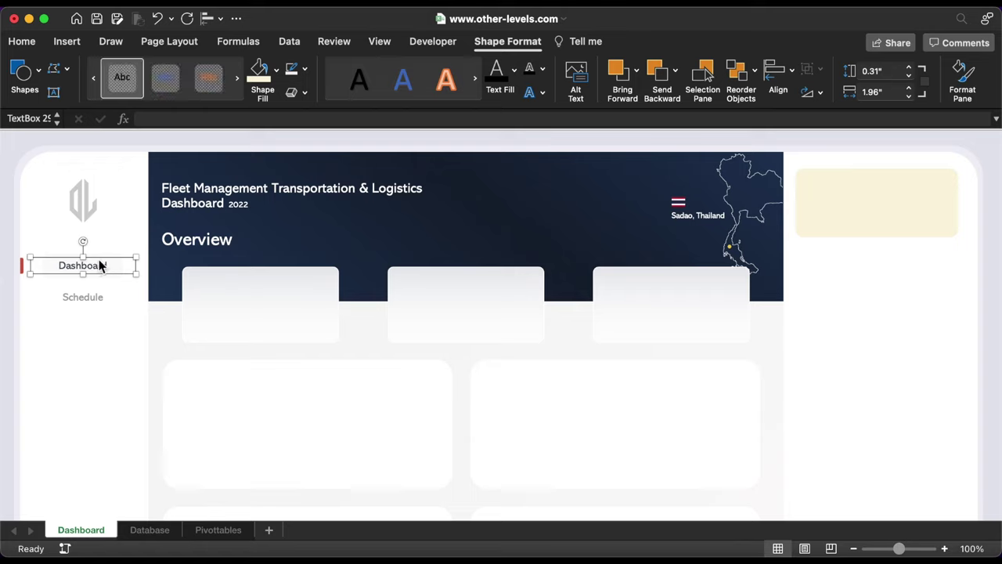
key("super+d")
left_click_drag(101, 266, 861, 192)
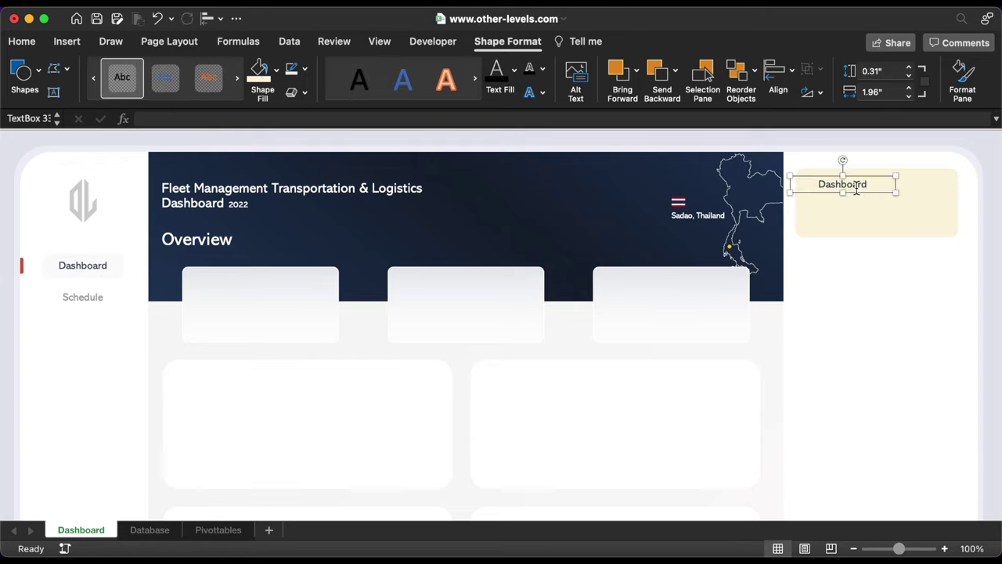
double_click(843, 183)
key("BackSpace")
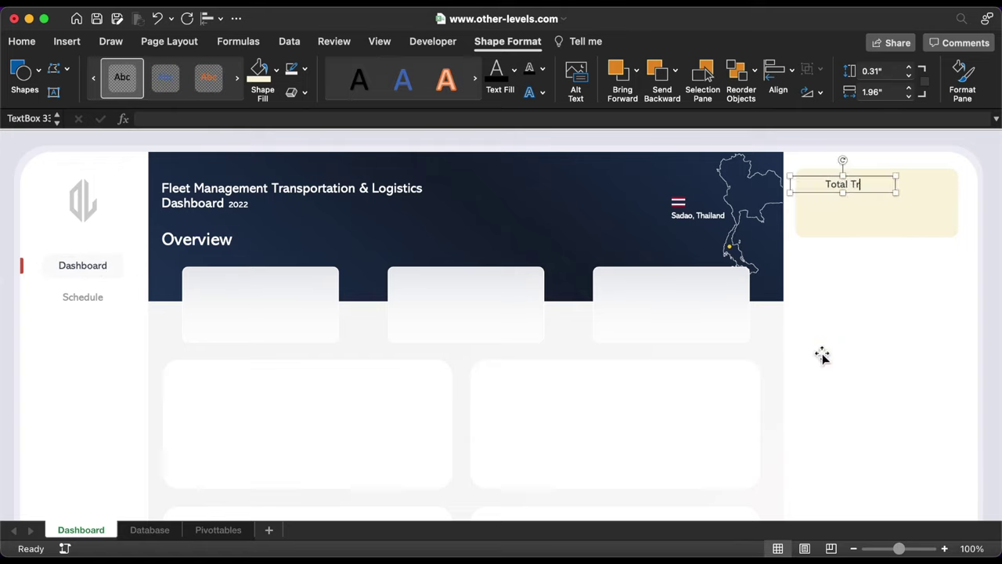
left_click_drag(876, 198, 884, 195)
Link the text box below the label to =Pivottables!B5.
left_click(859, 202)
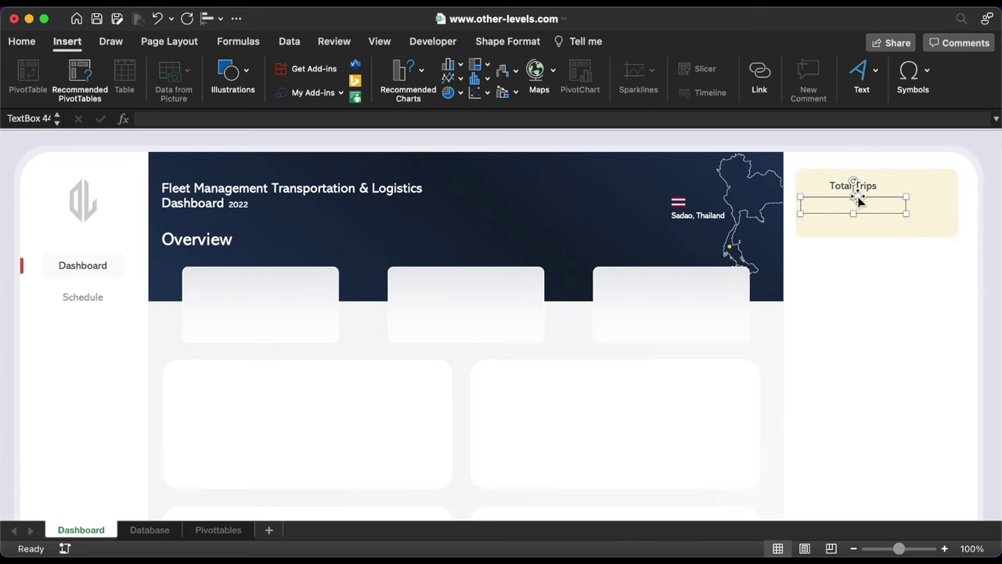
left_click(302, 118)
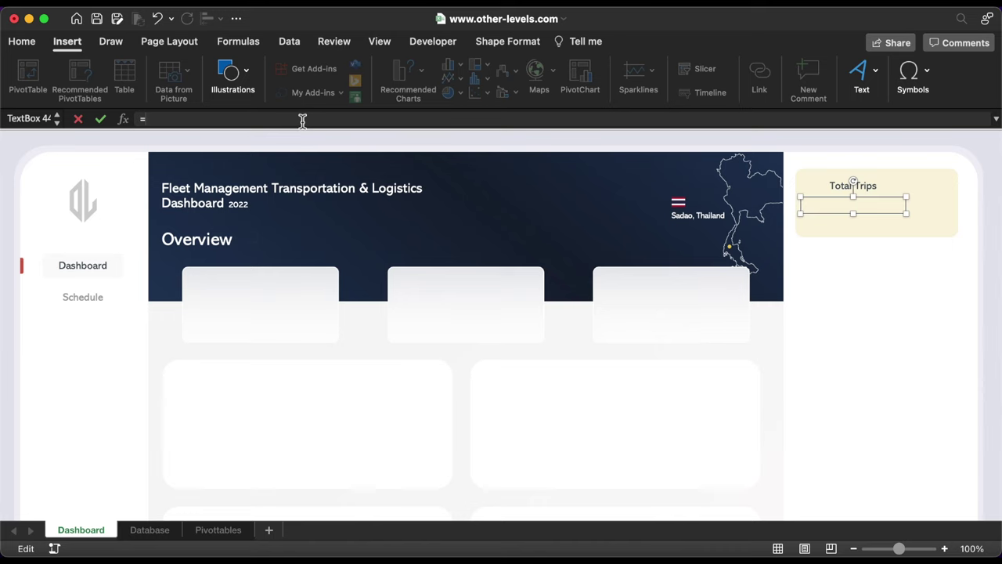
left_click(217, 529)
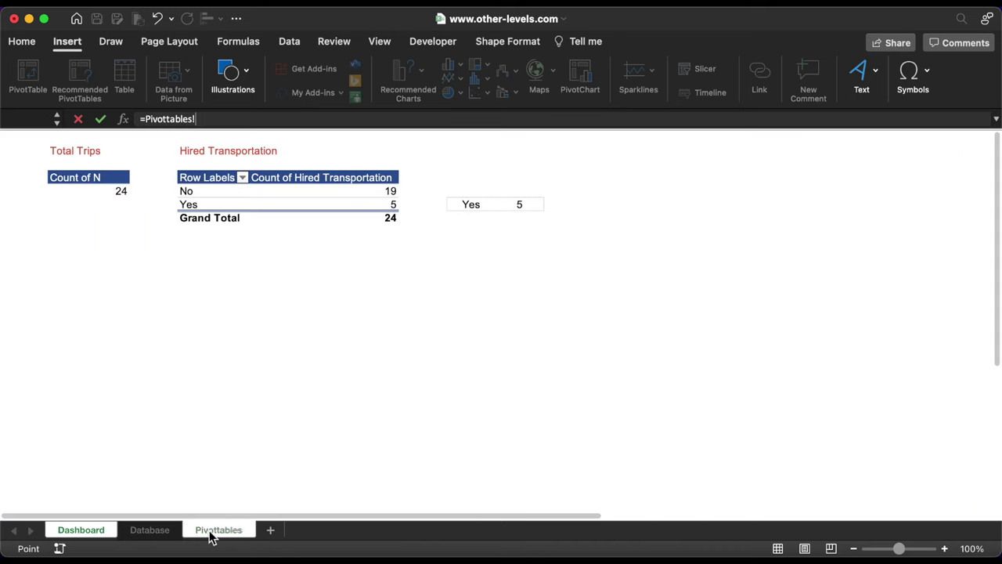
left_click(102, 196)
key("Return")
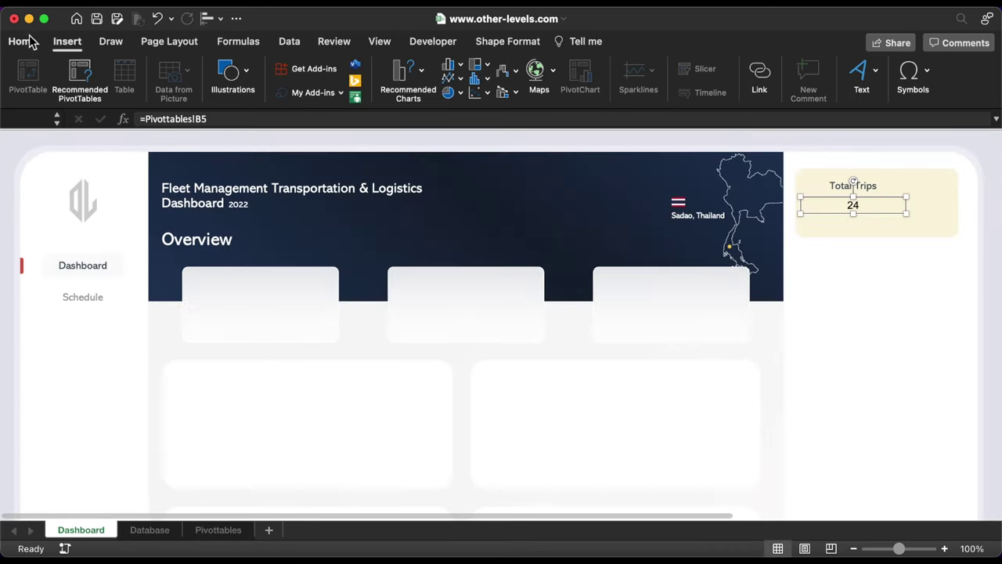
Style the 24 value like the label at size 24, and copy the label below it.
left_click(851, 186)
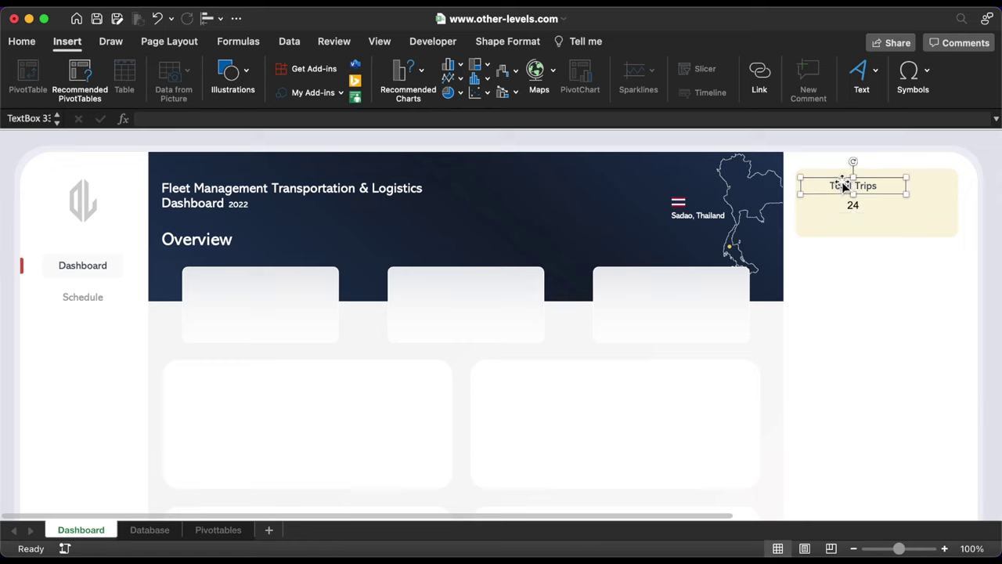
left_click(24, 43)
left_click(53, 96)
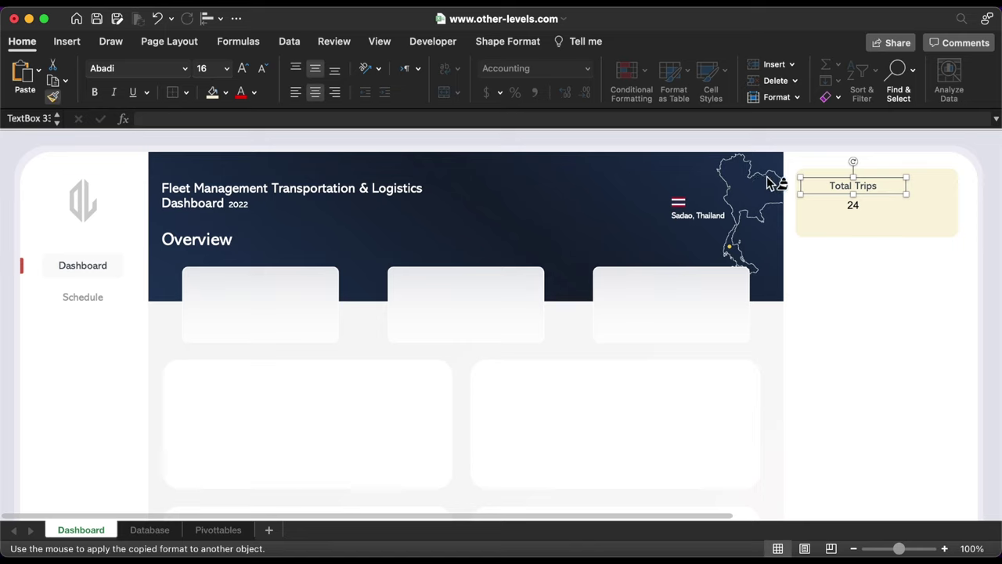
left_click(852, 207)
left_click(226, 68)
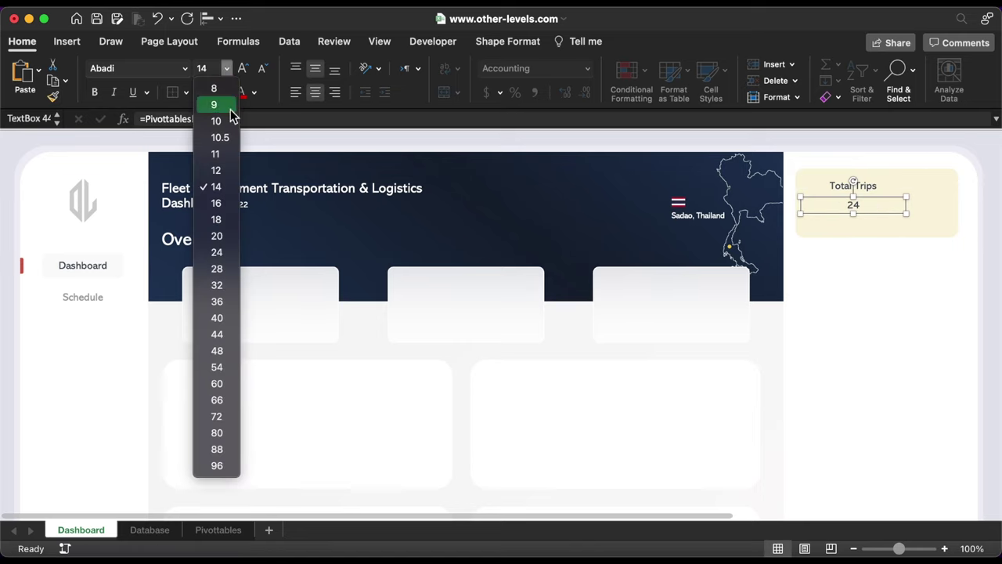
left_click(217, 252)
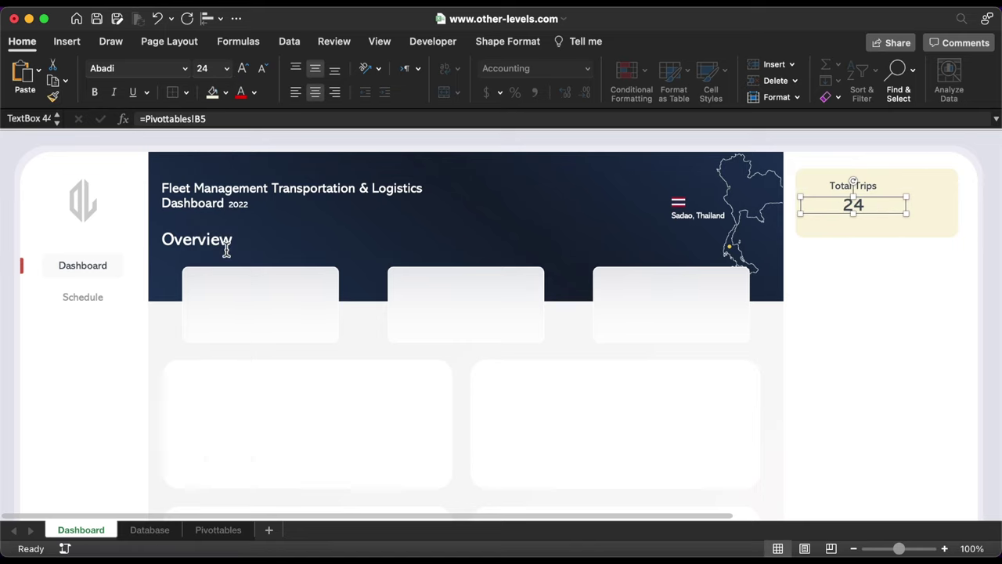
left_click(874, 183)
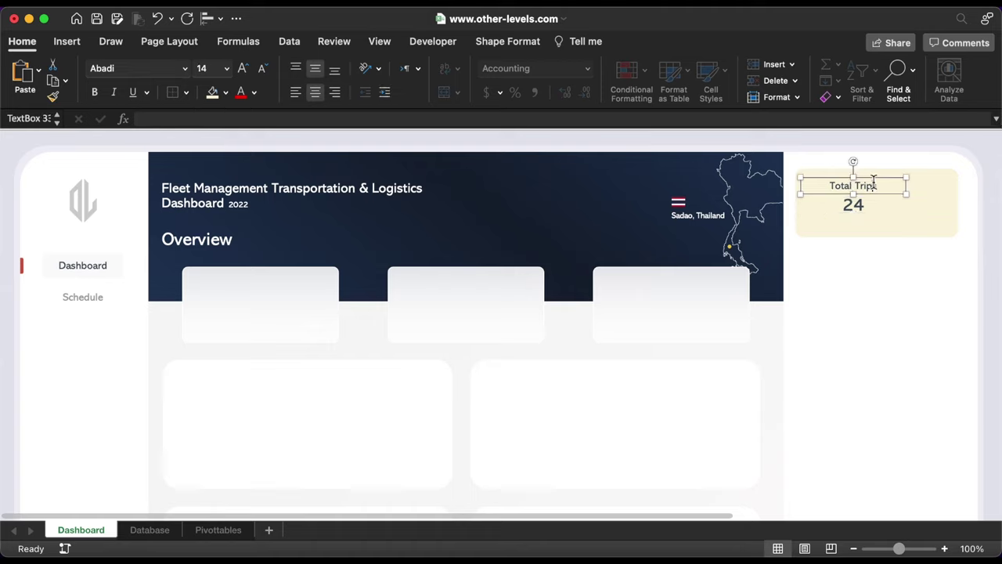
left_click_drag(877, 185, 877, 224)
Left-align the copied label, rename it Hired Transportation, and shrink it to 11 pt.
left_click(296, 92)
left_click(832, 226)
key("super+a")
type("Hired Transportation")
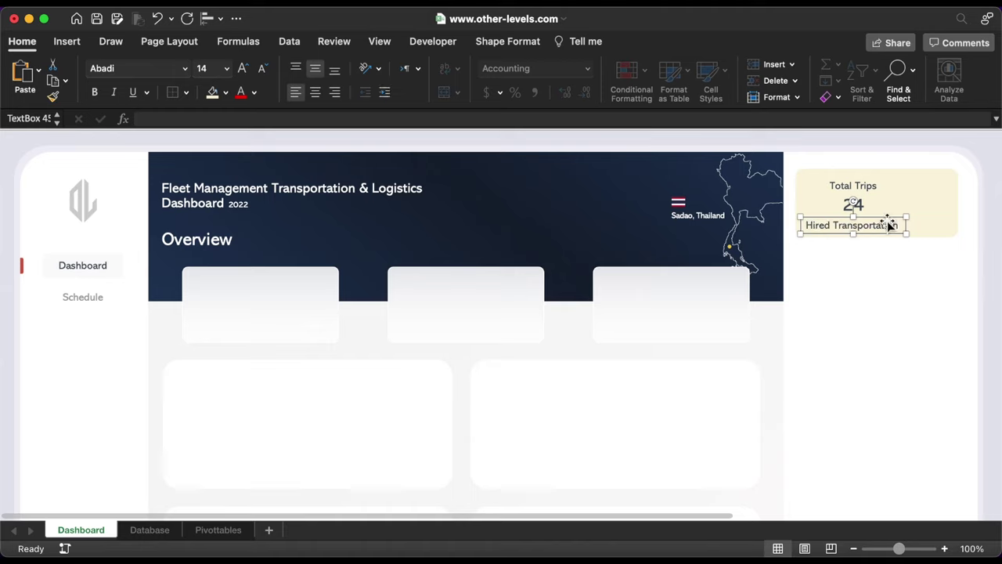
left_click(263, 69)
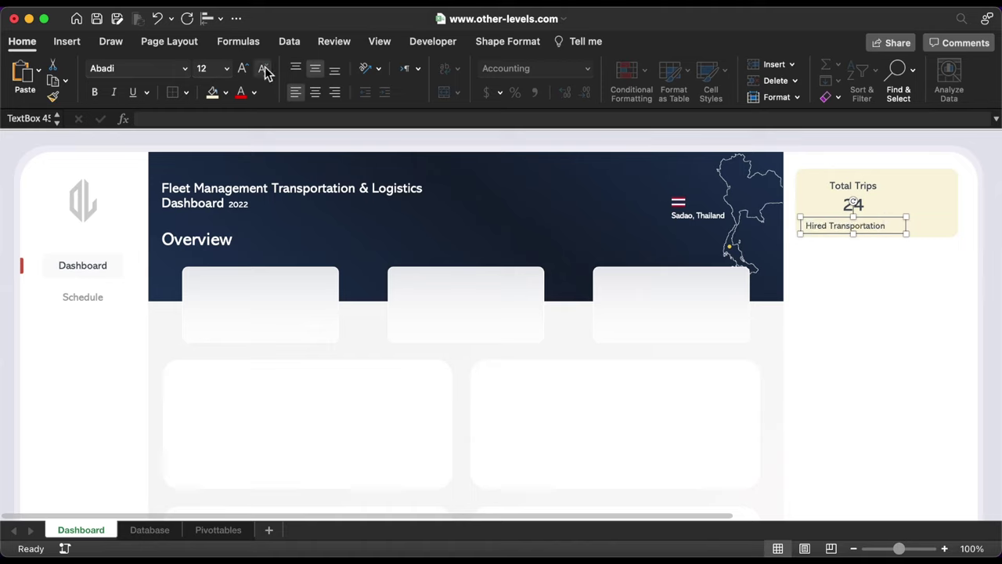
left_click(264, 69)
mouse_move(908, 234)
left_mouse_down()
mouse_move(889, 235)
mouse_move(913, 217)
mouse_move(846, 231)
mouse_move(901, 228)
left_mouse_up()
Copy the 24 value box beside the label and link it to =Pivottables!H6, showing 5.
left_click(859, 206)
left_click(279, 118)
key("super+a")
type("=")
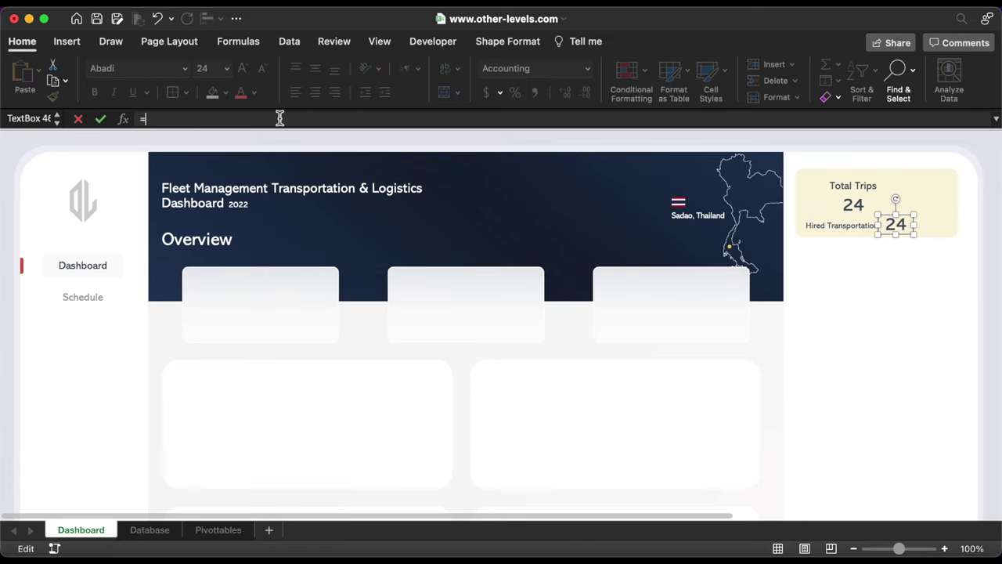
left_click(217, 529)
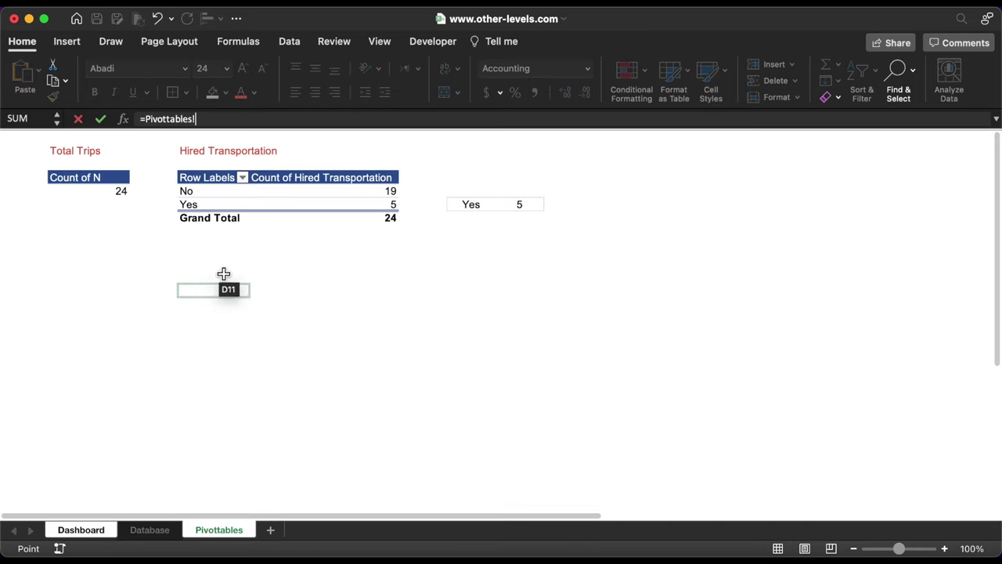
left_click(518, 204)
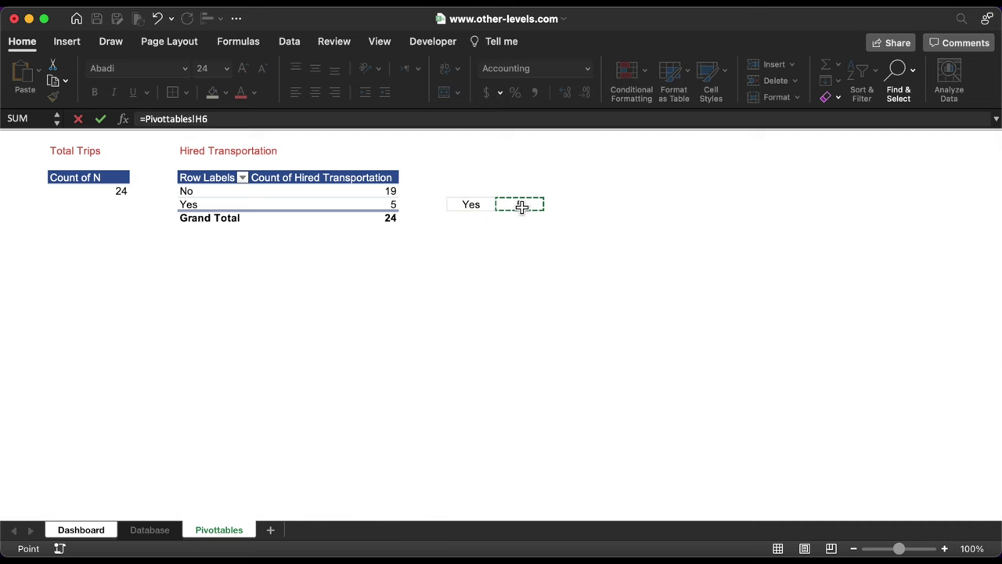
key("Return")
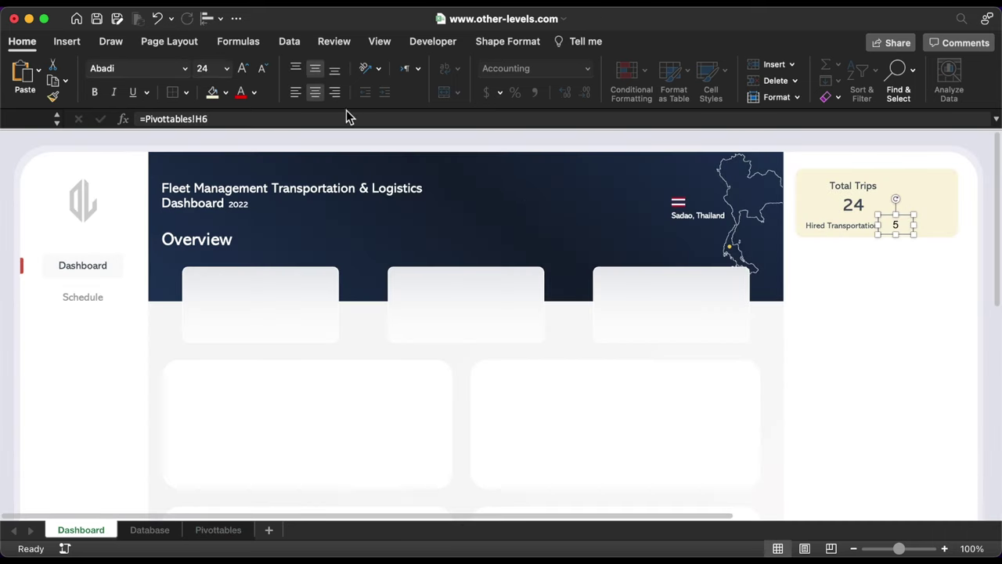
Colour the 5 red and narrow its box.
left_click(254, 92)
left_click(272, 299)
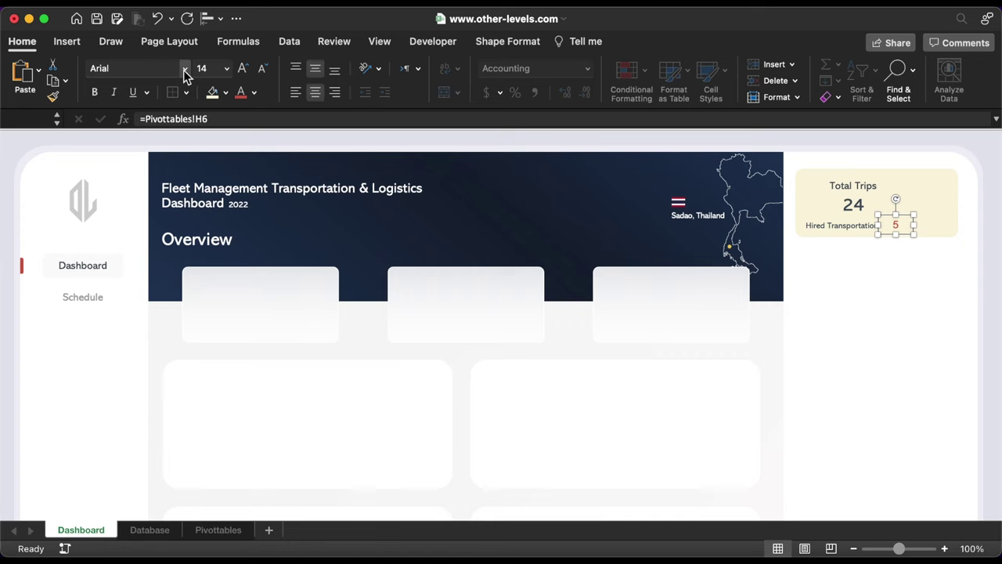
left_click(184, 69)
key("Escape")
left_click_drag(914, 236, 893, 238)
Insert an online 'Truck SVG' picture and place it on the Total Trips card.
left_click(66, 43)
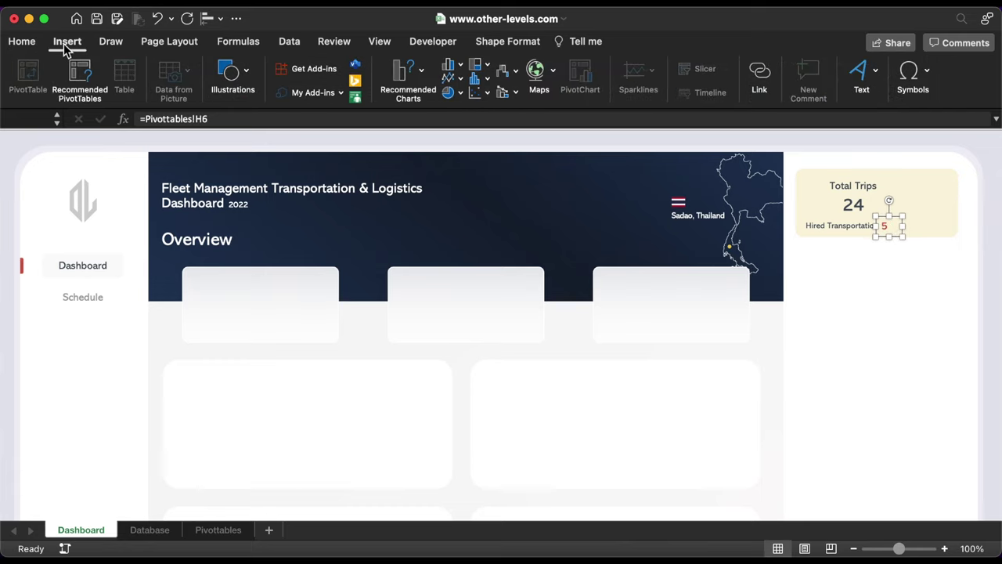
left_click(228, 72)
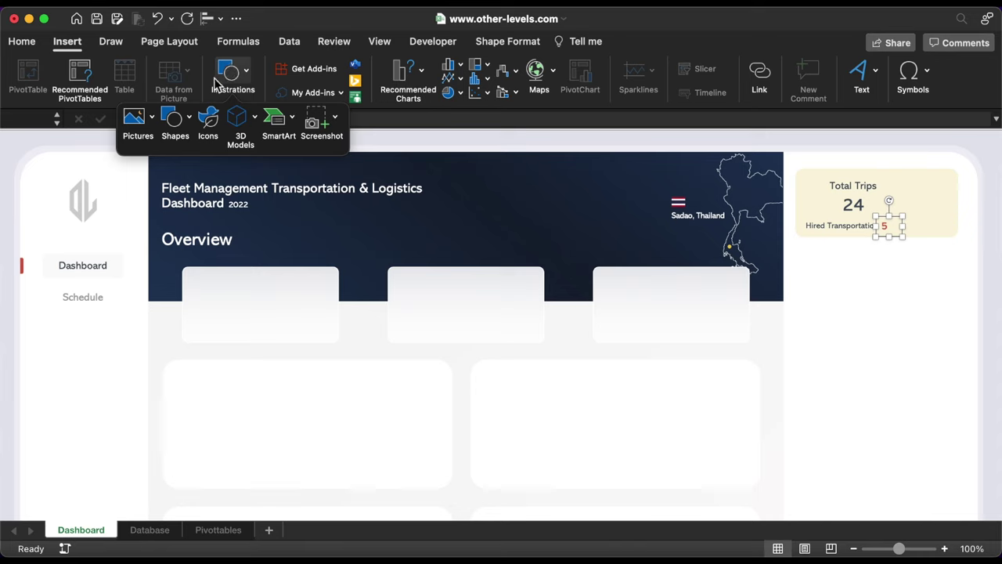
left_click(148, 122)
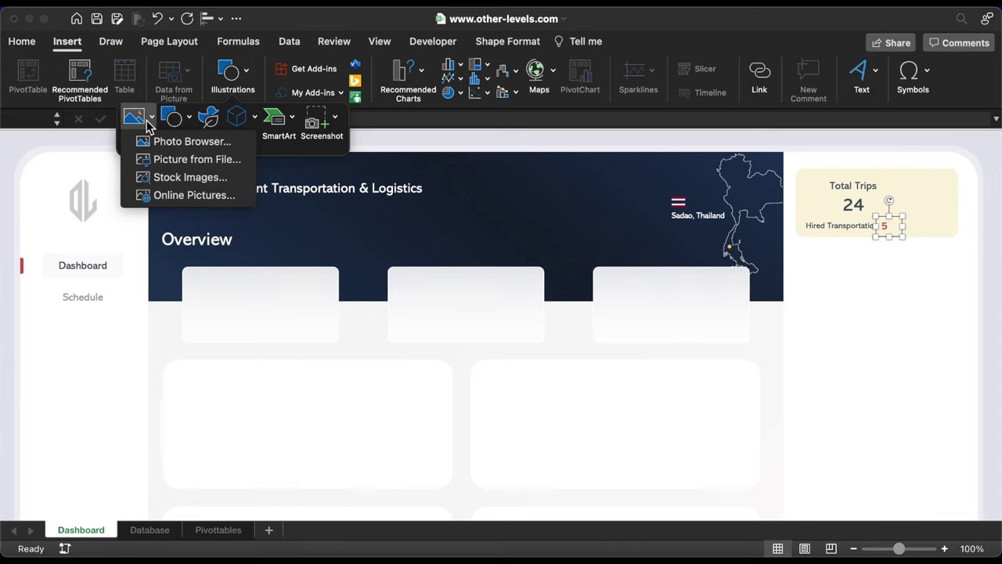
left_click(186, 195)
type("Truc")
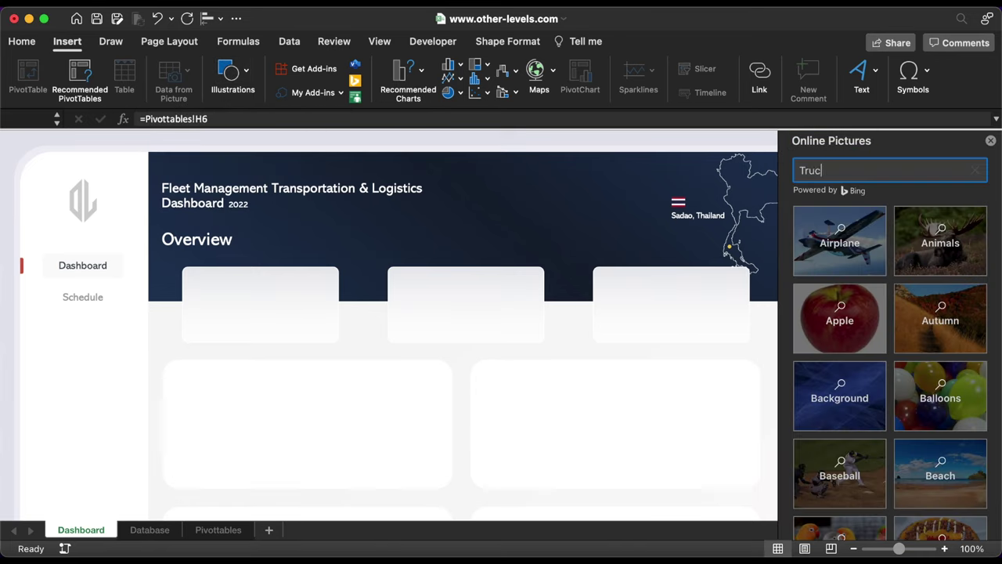
type("k SVG")
key("Return")
scroll(905, 359, "down", 5)
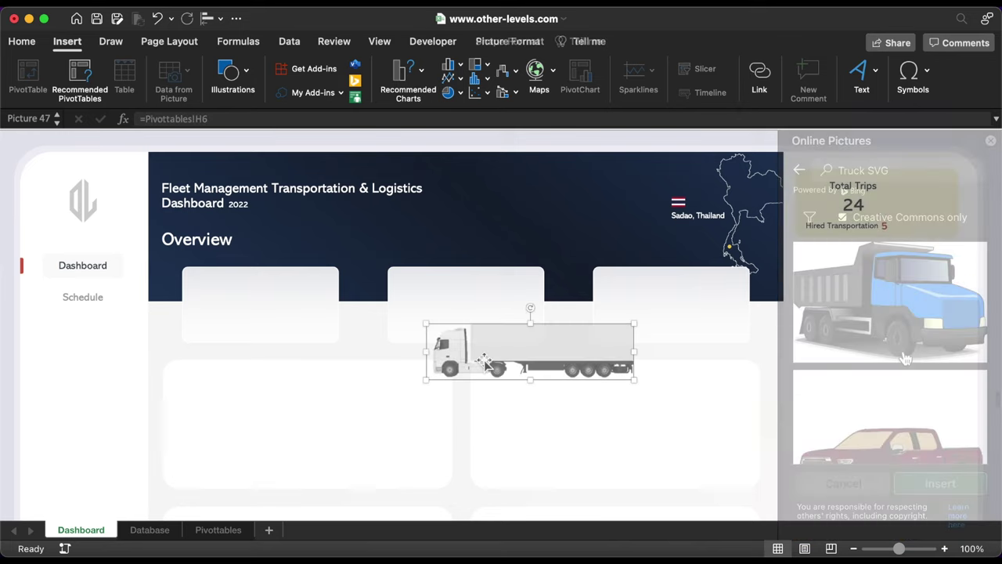
left_click_drag(462, 364, 918, 214)
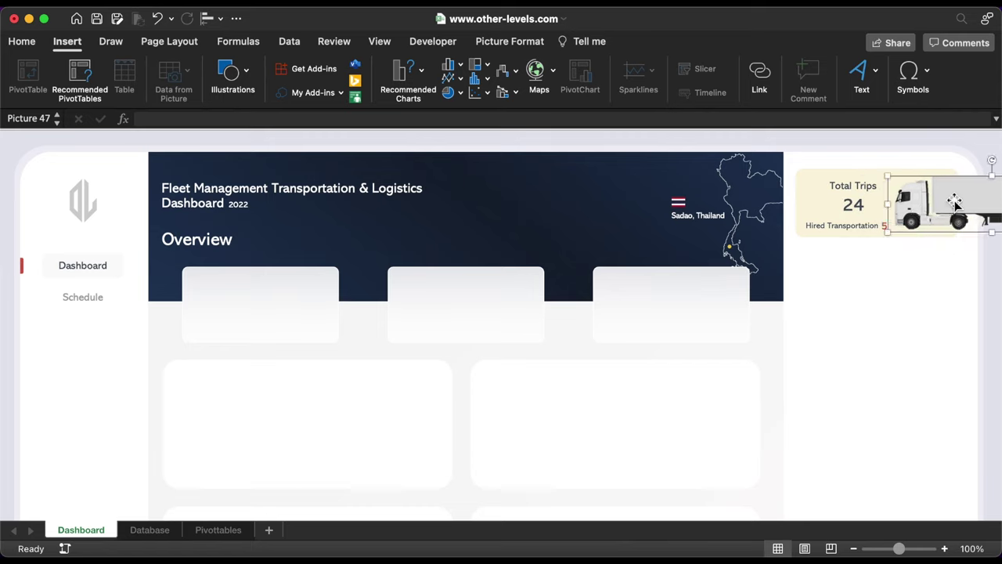
Nudge the truck picture right and crop it down to just its cab.
left_click(513, 42)
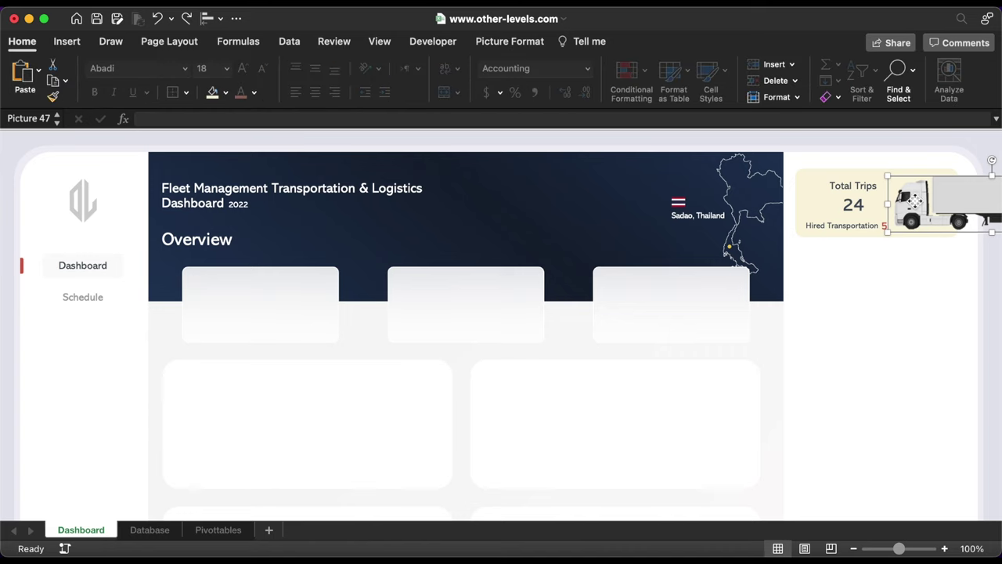
mouse_move(914, 201)
left_mouse_down()
mouse_move(965, 201)
mouse_move(920, 202)
mouse_move(930, 202)
left_mouse_up()
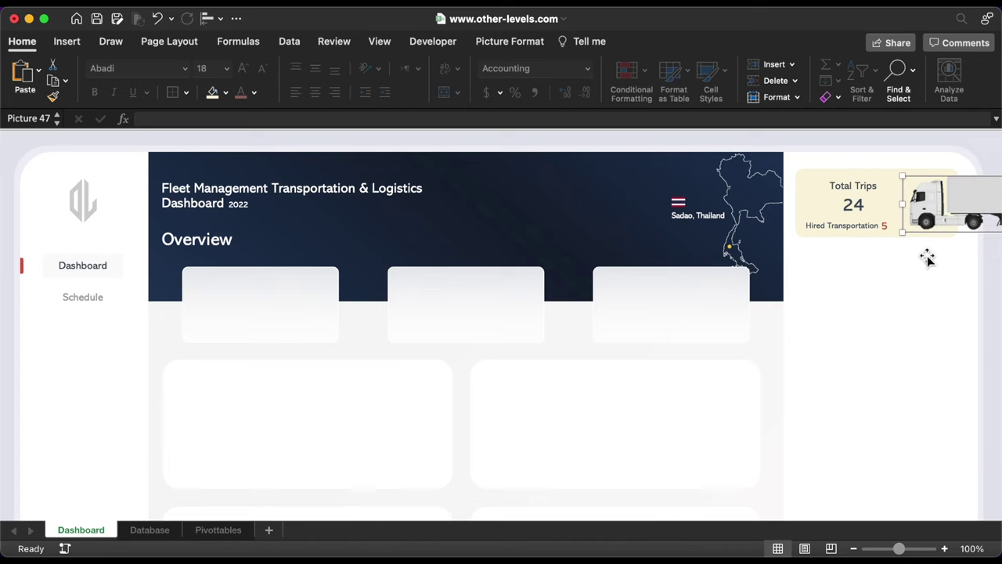
scroll(927, 259, "right", 5)
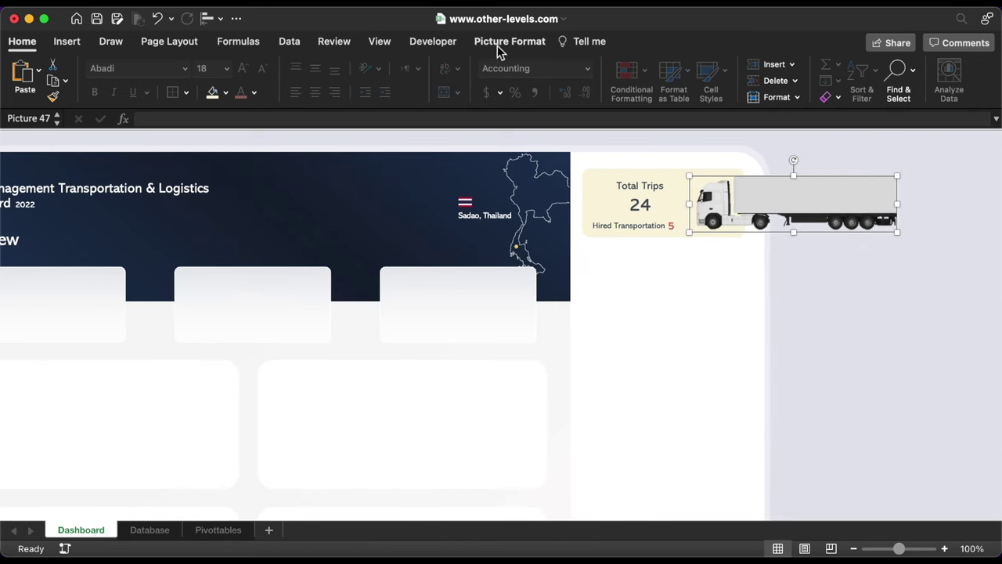
left_click(501, 44)
left_click(656, 74)
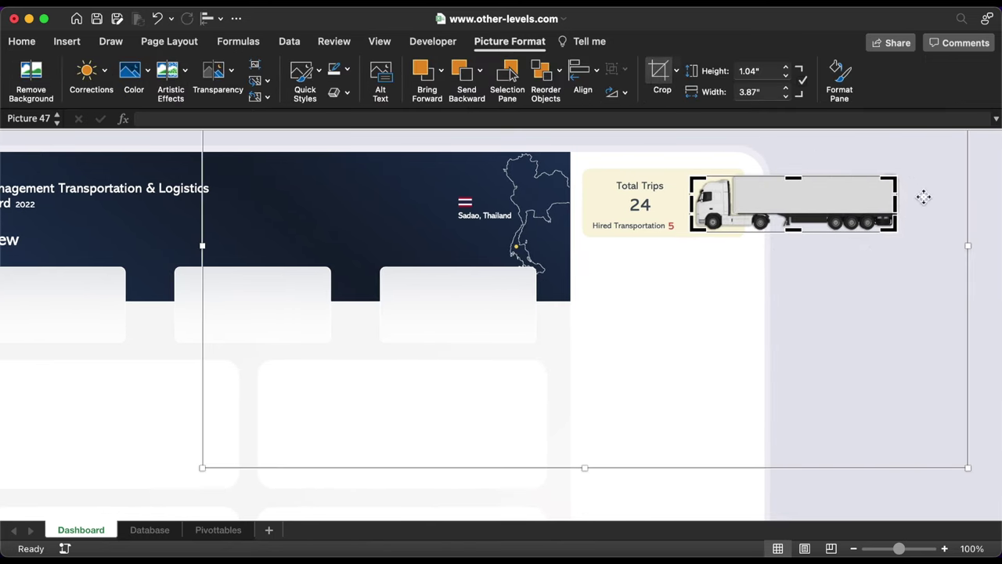
left_click_drag(900, 206, 745, 206)
Finish the crop and draw a thin oval near the Total Trips card.
left_click(956, 161)
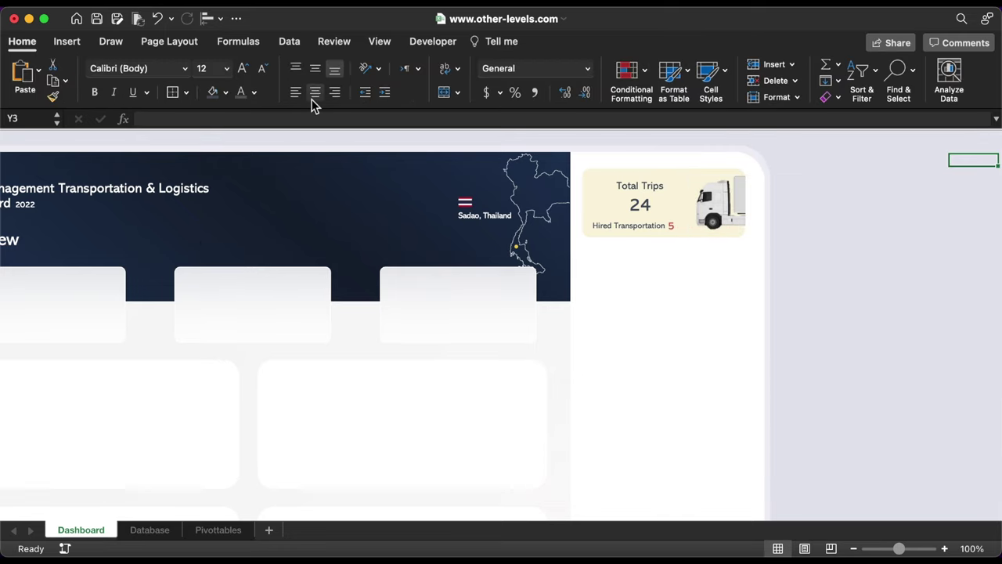
left_click(67, 41)
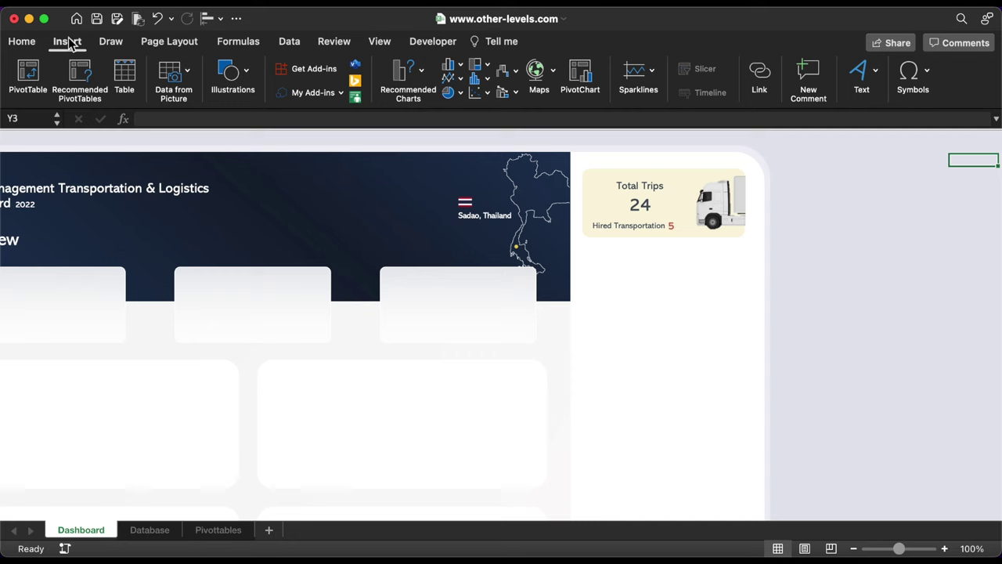
left_click(235, 73)
left_click(180, 117)
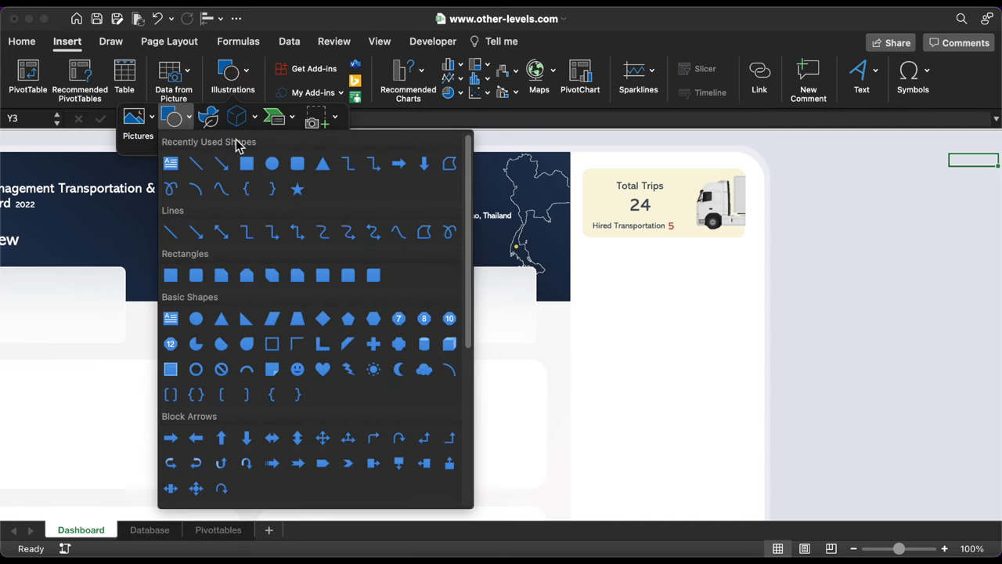
left_click(272, 164)
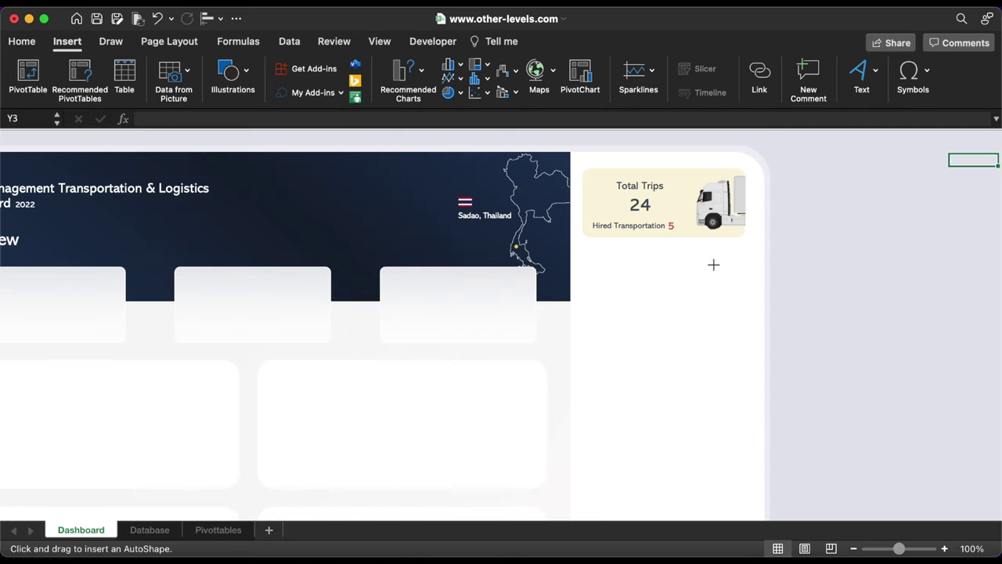
left_click_drag(713, 264, 727, 222)
Give the oval an outer drop shadow with increased distance and blur.
scroll(730, 226, "right", 4)
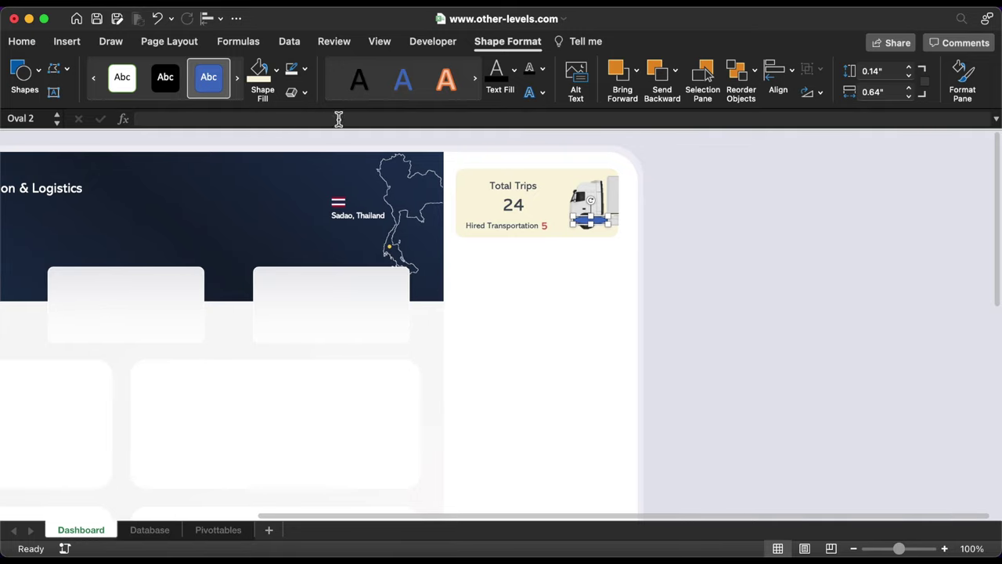
left_click(305, 92)
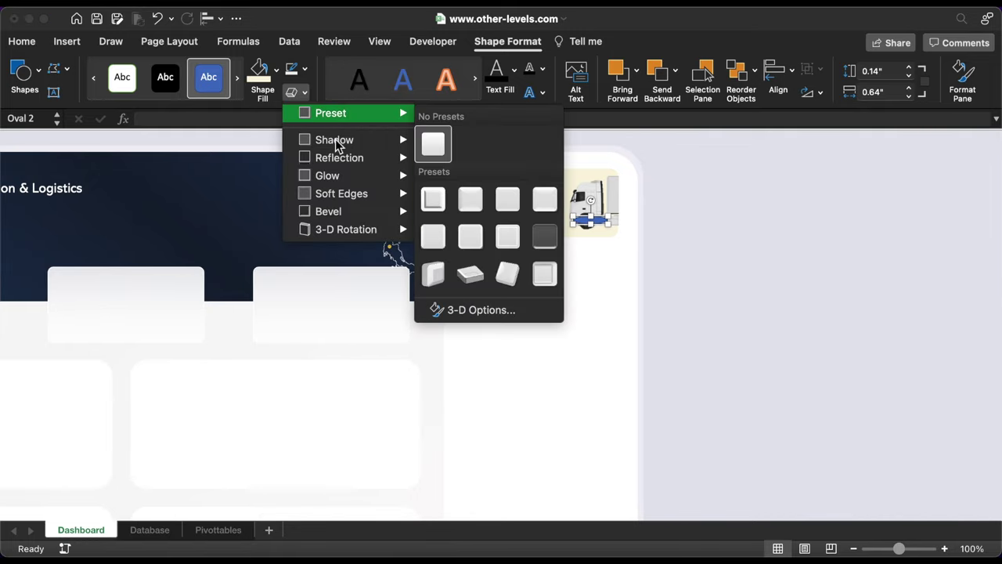
mouse_move(374, 149)
left_click(489, 524)
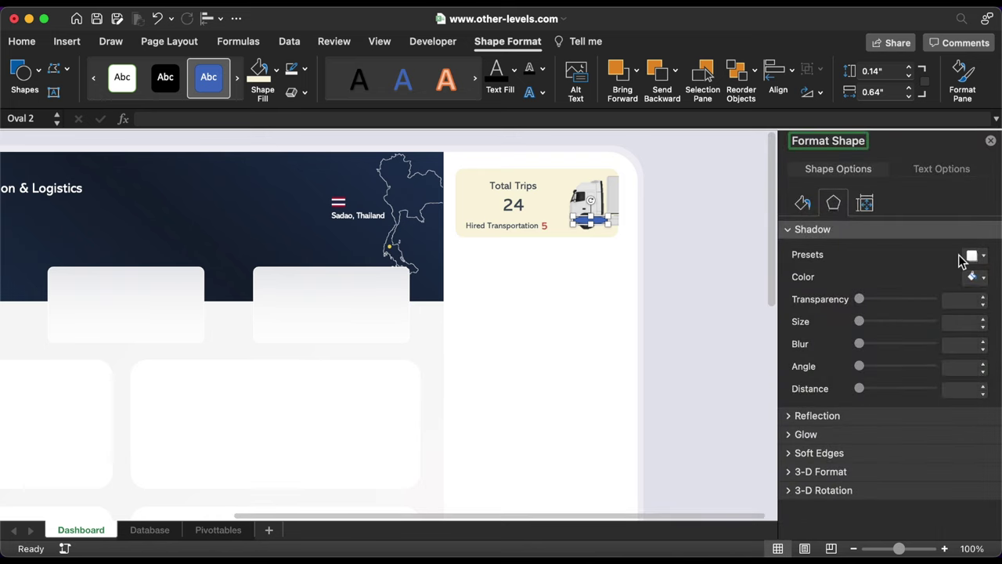
left_click(964, 260)
left_click(917, 376)
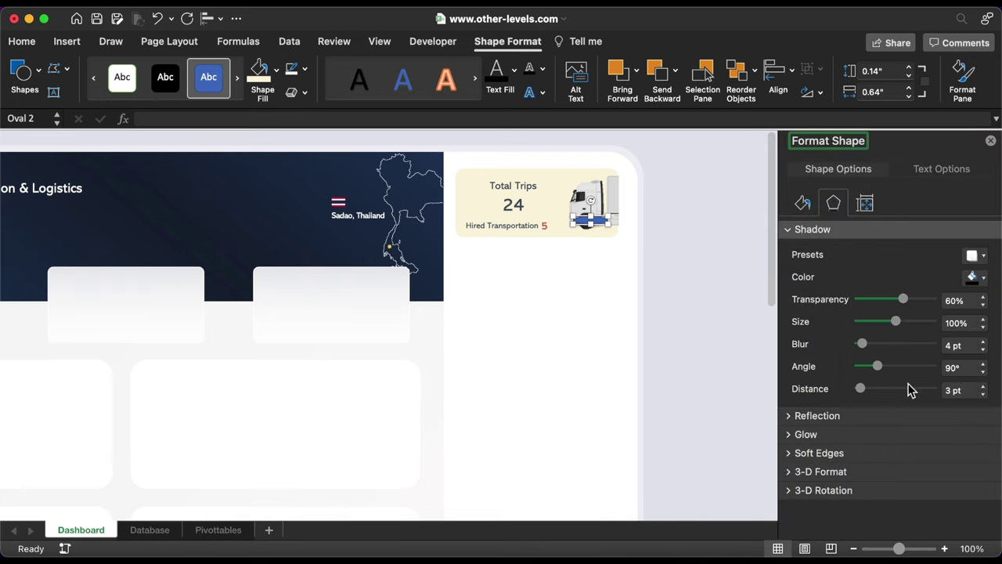
left_click(983, 386)
left_click(983, 386)
left_click(984, 387)
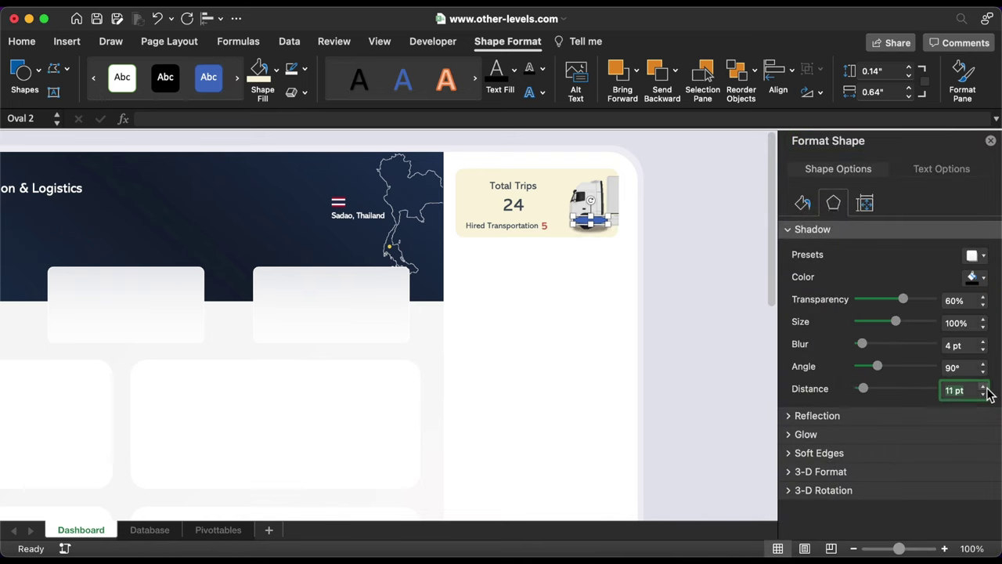
left_click(983, 342)
left_click(984, 342)
left_click(984, 342)
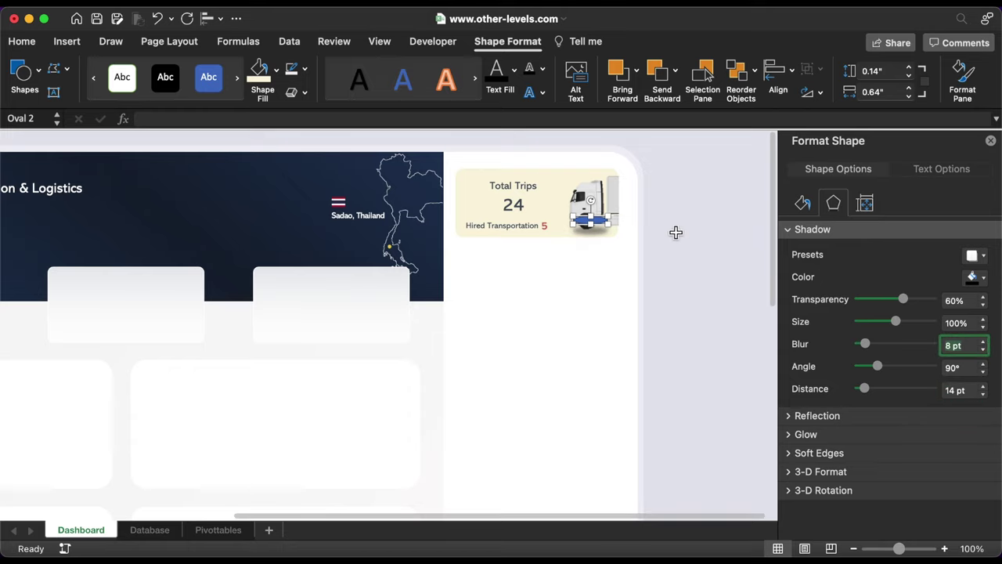
left_click(610, 225)
Flatten the oval, widen it to 0.8 inches, and place it under the truck's wheels.
left_click_drag(610, 225, 607, 222)
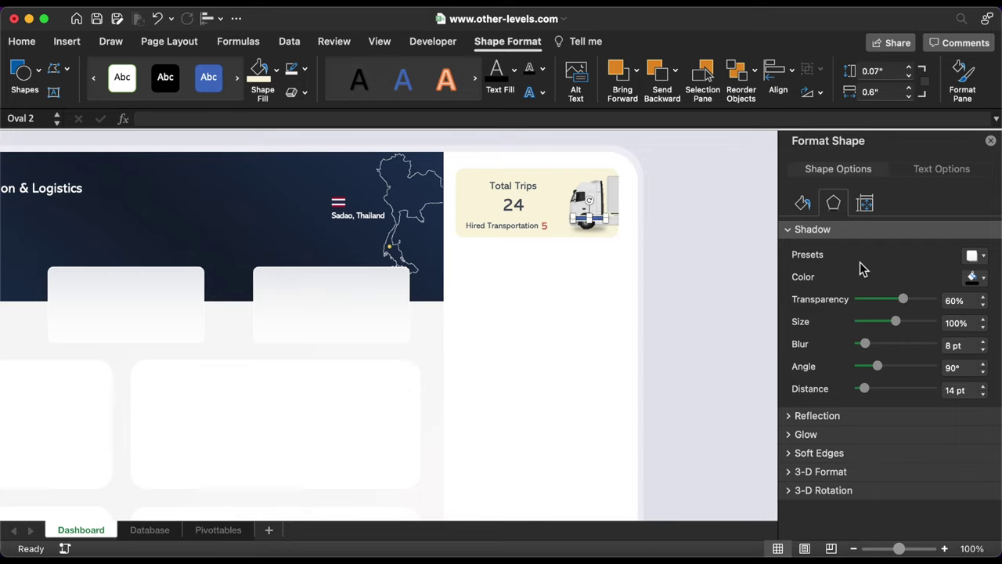
left_click(982, 386)
left_click(982, 387)
left_click(982, 387)
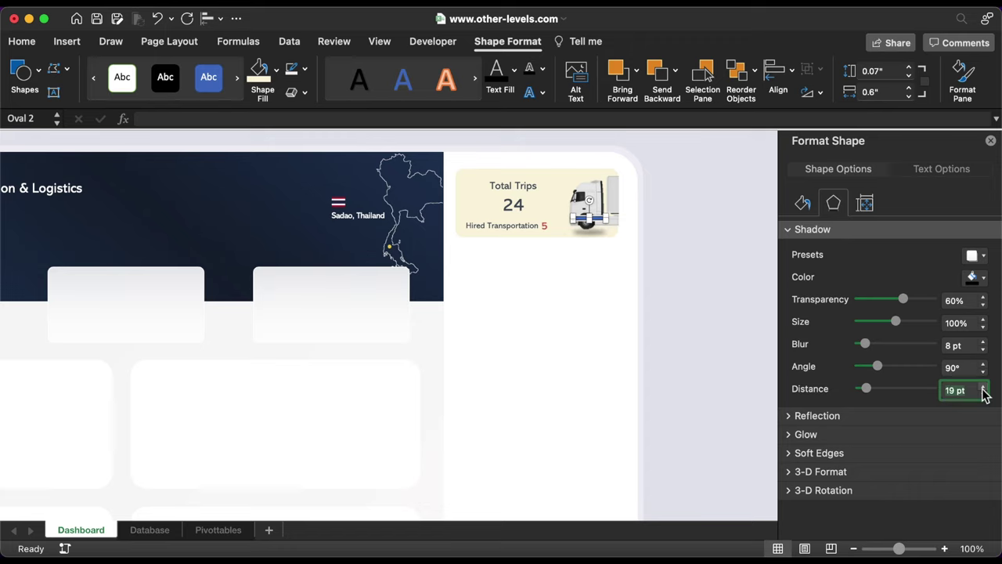
left_click(909, 88)
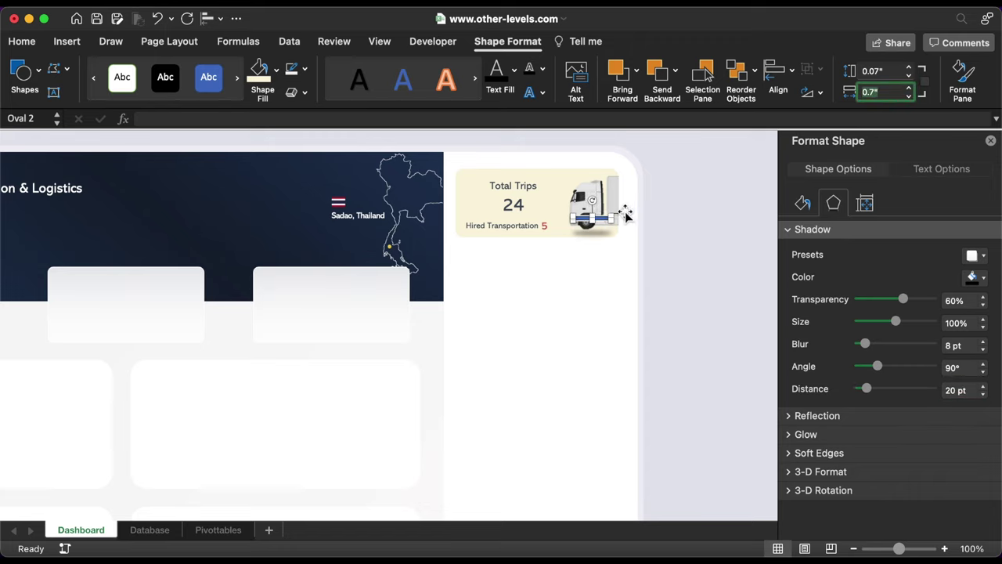
left_click_drag(606, 219, 603, 216)
left_click(983, 350)
left_click(528, 43)
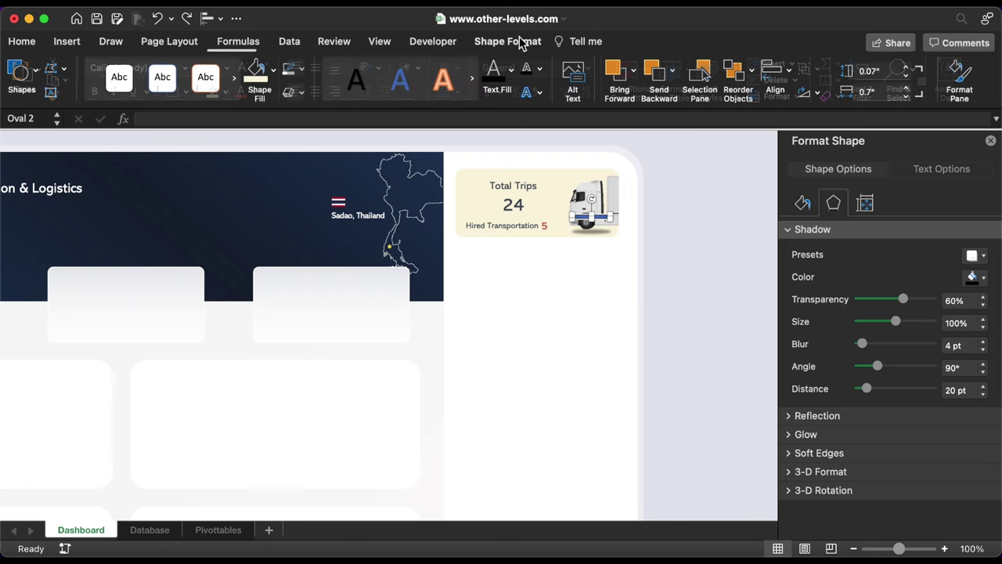
left_click(909, 94)
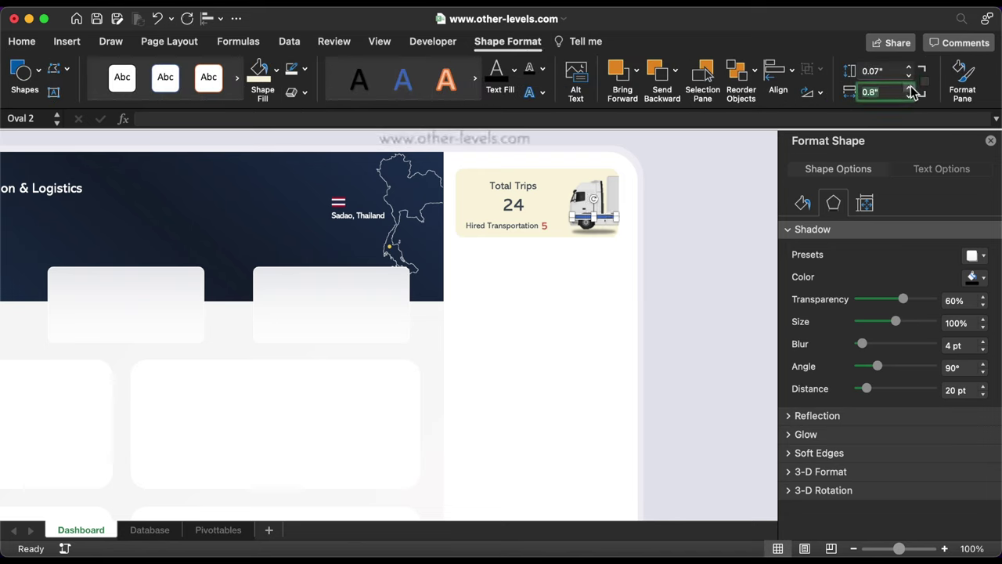
left_click(591, 202)
Bring the truck in front of the oval and group the two together.
left_click(511, 41)
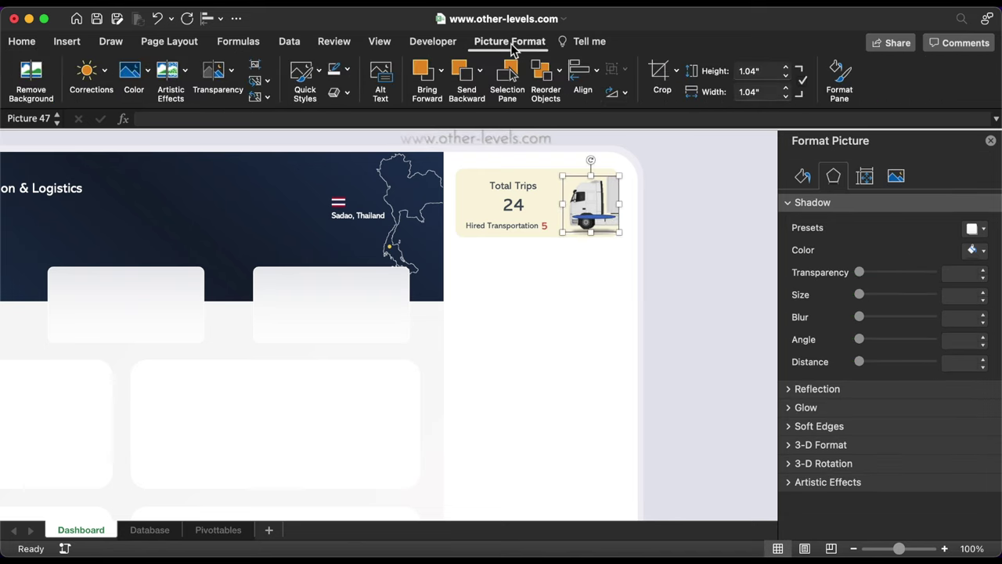
left_click(433, 73)
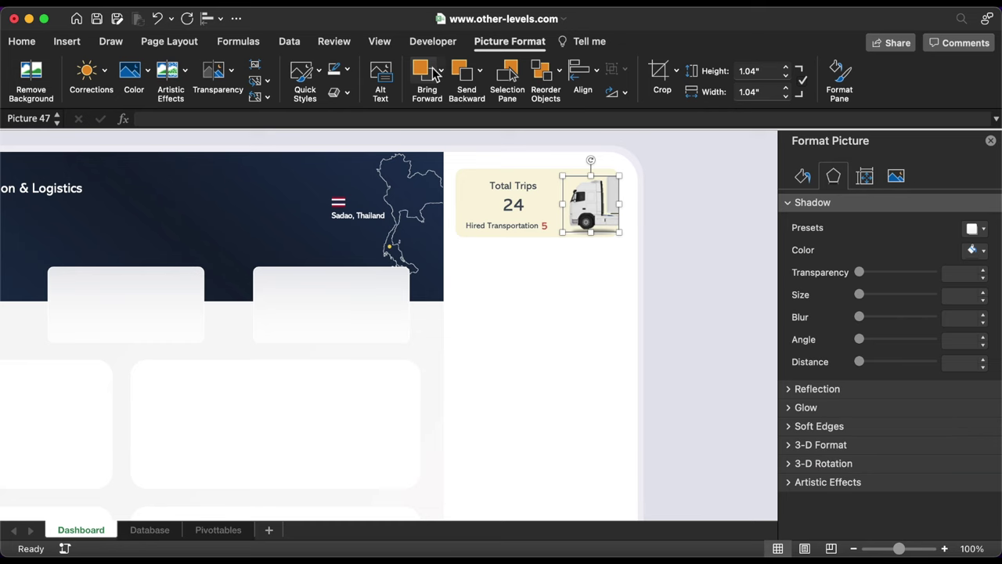
left_click(593, 210, "shift")
right_click(603, 217)
mouse_move(626, 281)
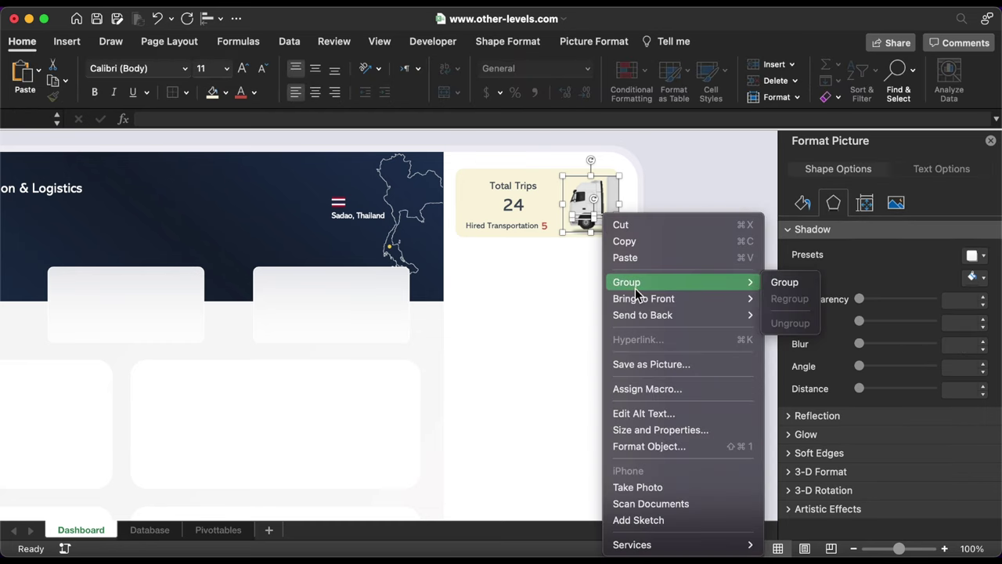
left_click(782, 282)
Copy the Hired Transportation label to sit after the 5 and retype it as Trips.
left_click(484, 221)
left_click_drag(484, 221, 572, 229)
type("Trips")
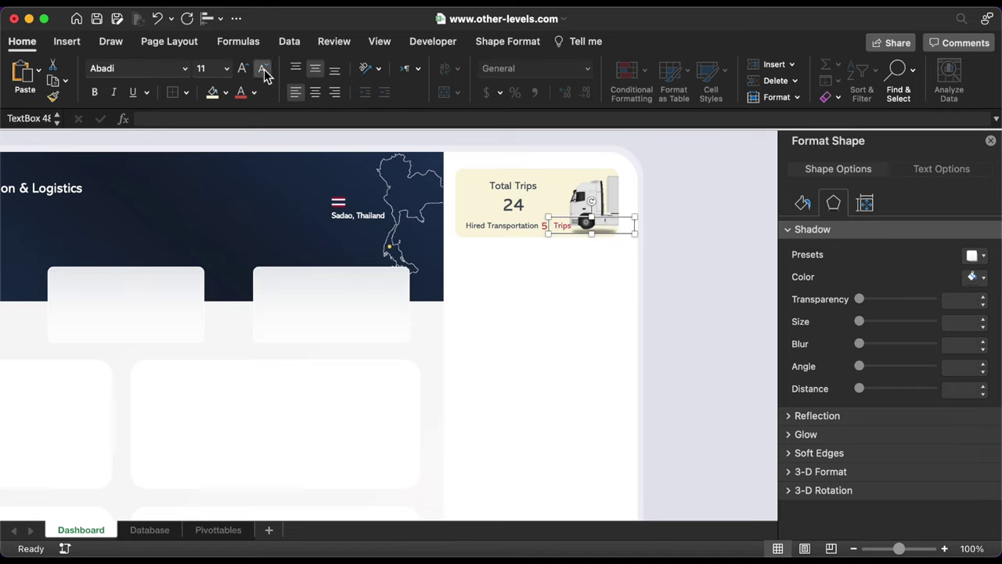
left_click_drag(632, 232, 585, 238)
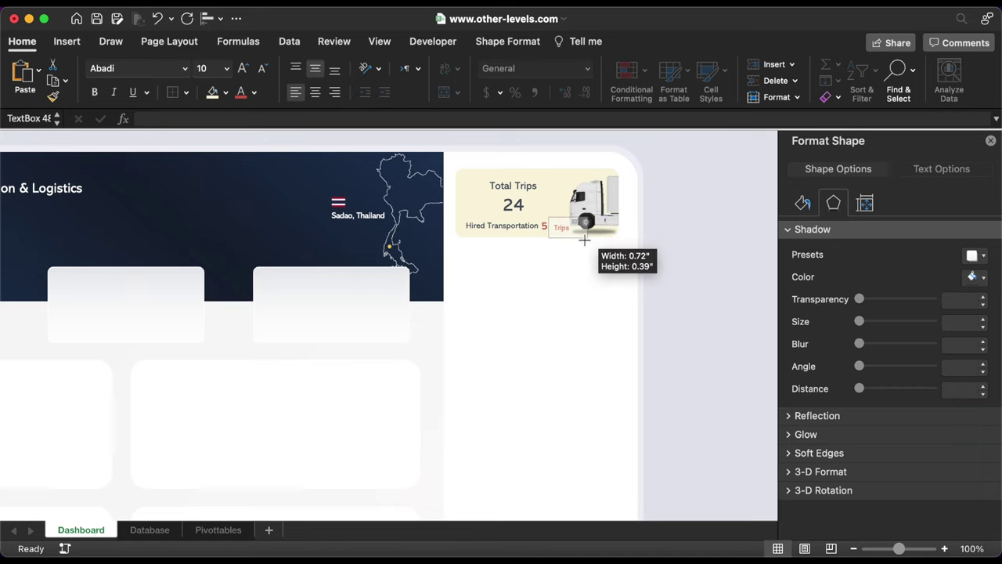
left_click(619, 273)
scroll(619, 273, "left", 5)
left_click(990, 140)
Duplicate the Dashboard label below Schedule, left-align it as Drivers, and copy it lower for Months.
scroll(295, 311, "left", 4)
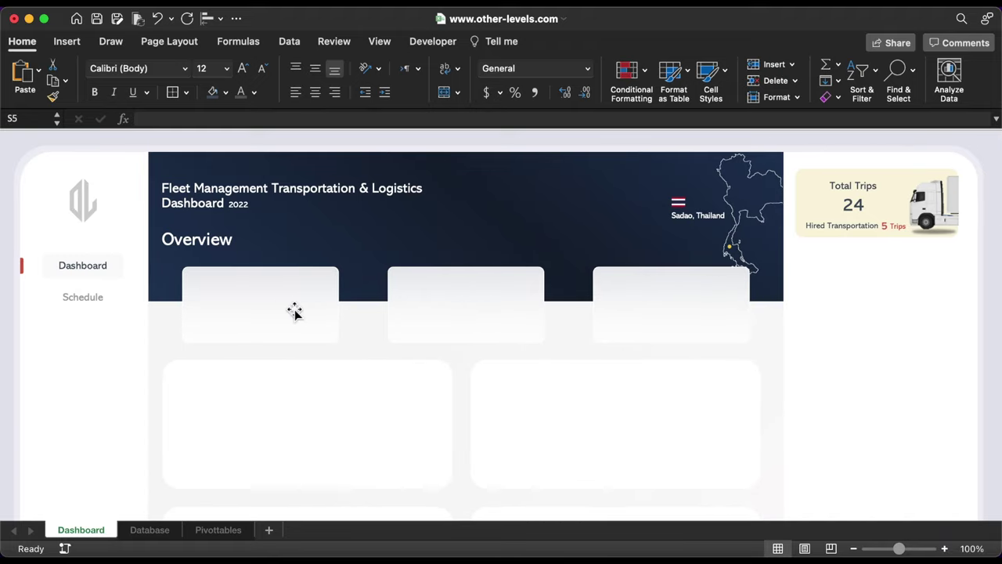
scroll(294, 312, "down", 2)
left_click(83, 201)
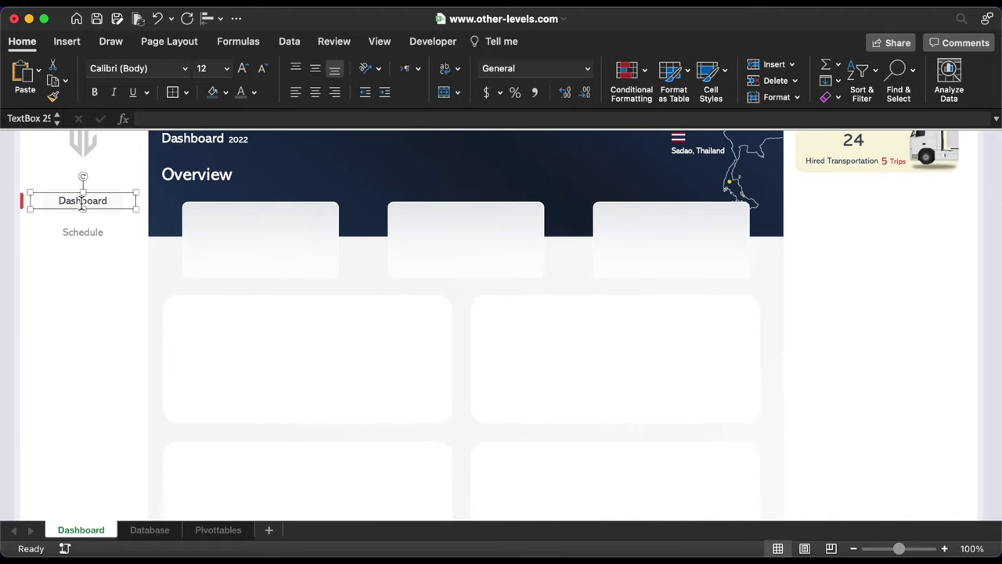
key("super+d")
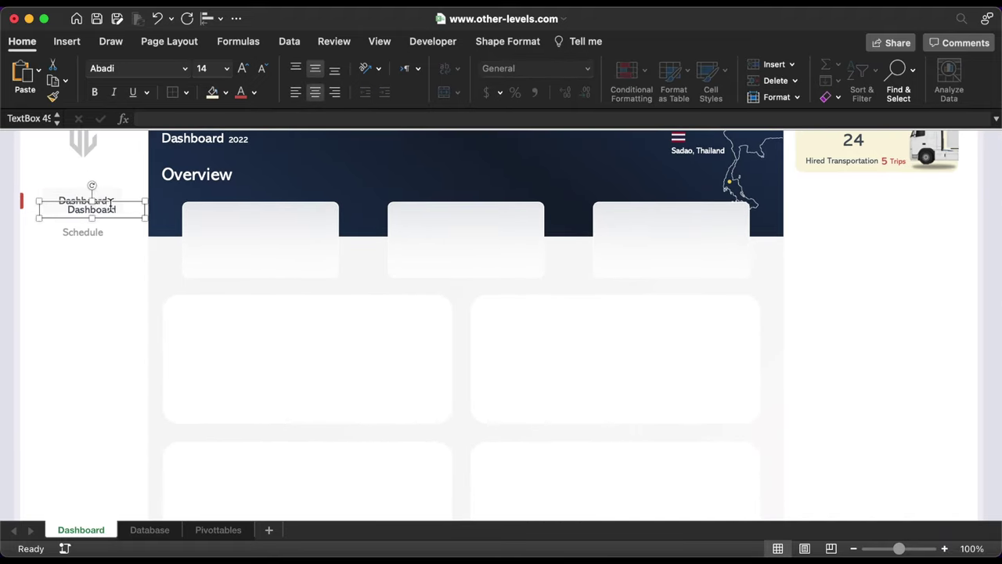
left_click_drag(128, 205, 105, 300)
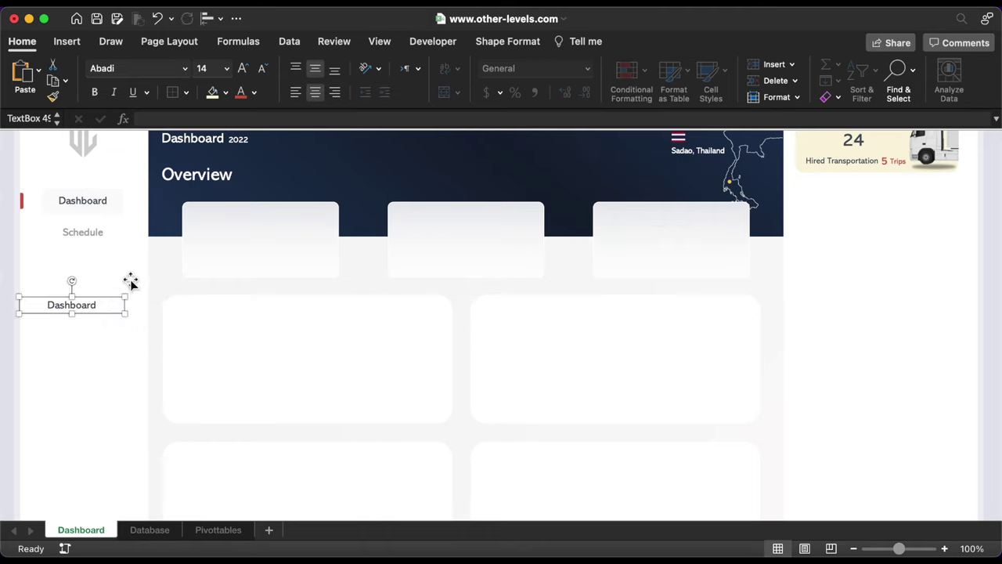
left_click(296, 92)
double_click(55, 306)
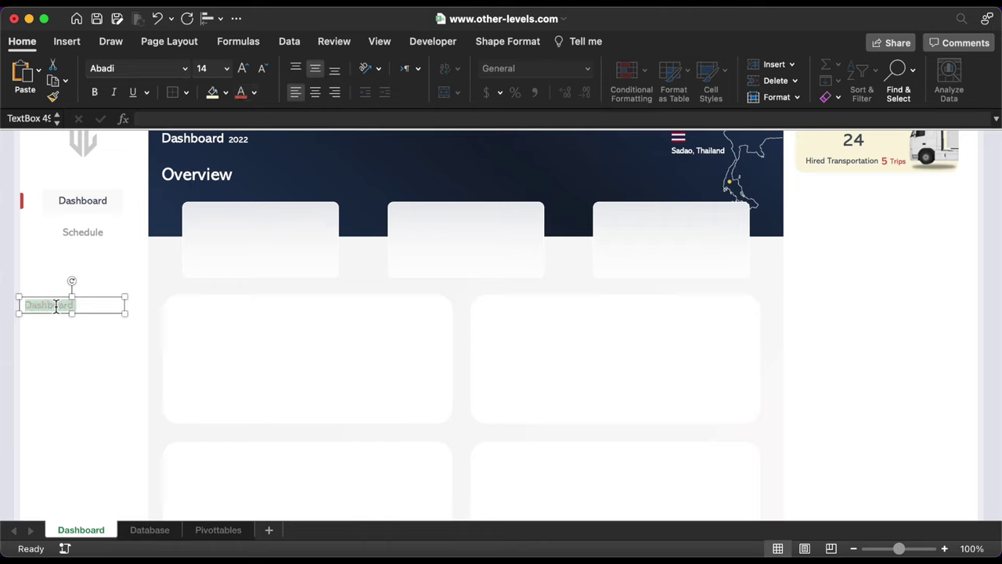
type("Drivers")
key("Escape")
key("Up")
key("Up")
key("Up")
key("Up")
key("Up")
key("Up")
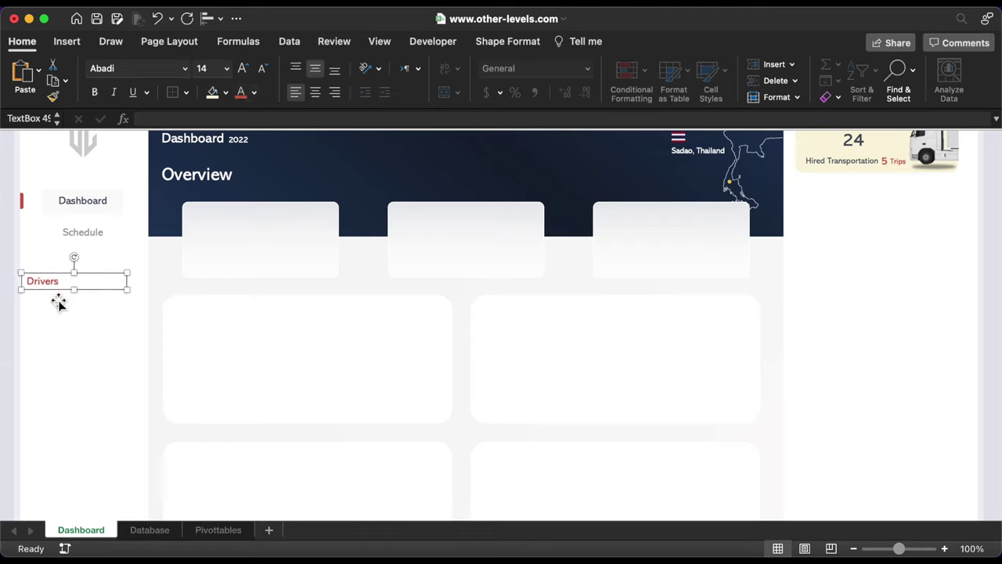
left_click_drag(59, 303, 61, 422)
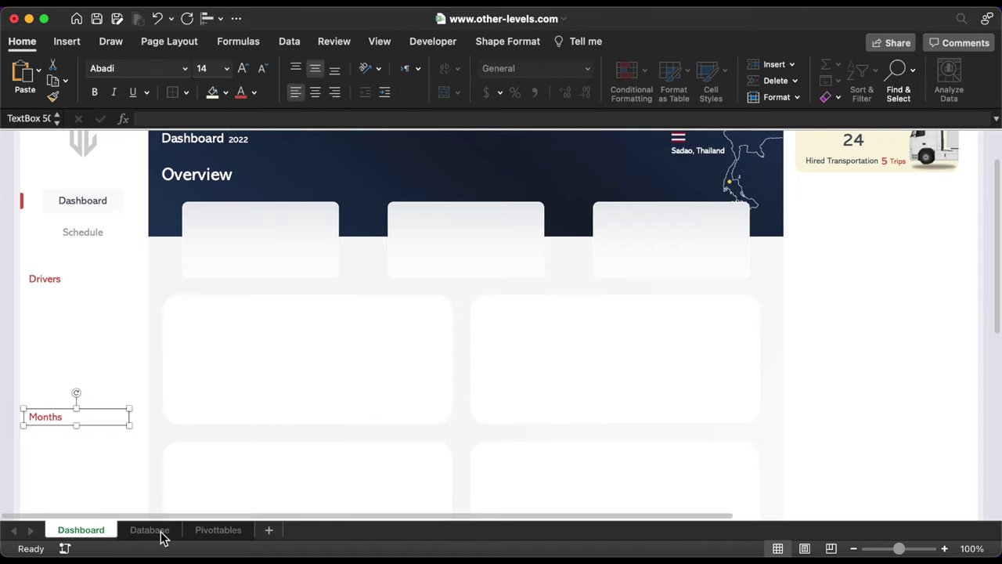
Select the pivot table's B5 total and insert Month and Driver slicers.
left_click(202, 536)
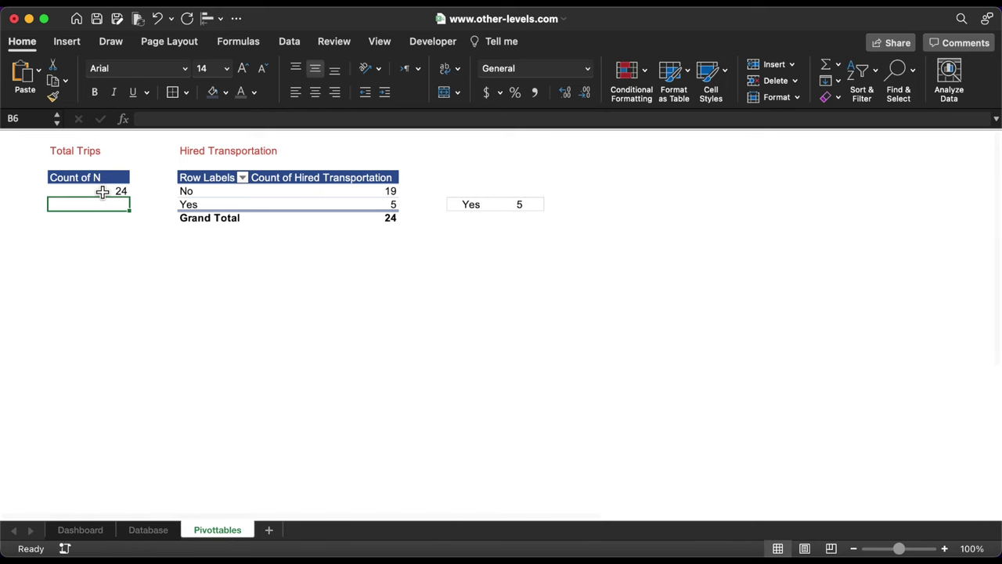
left_click(103, 192)
left_click(68, 41)
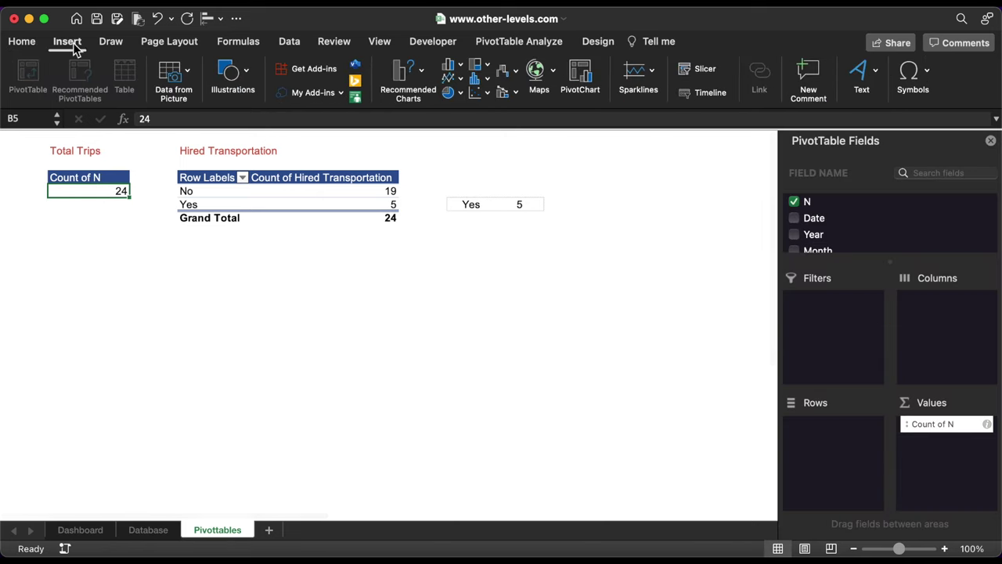
left_click(705, 73)
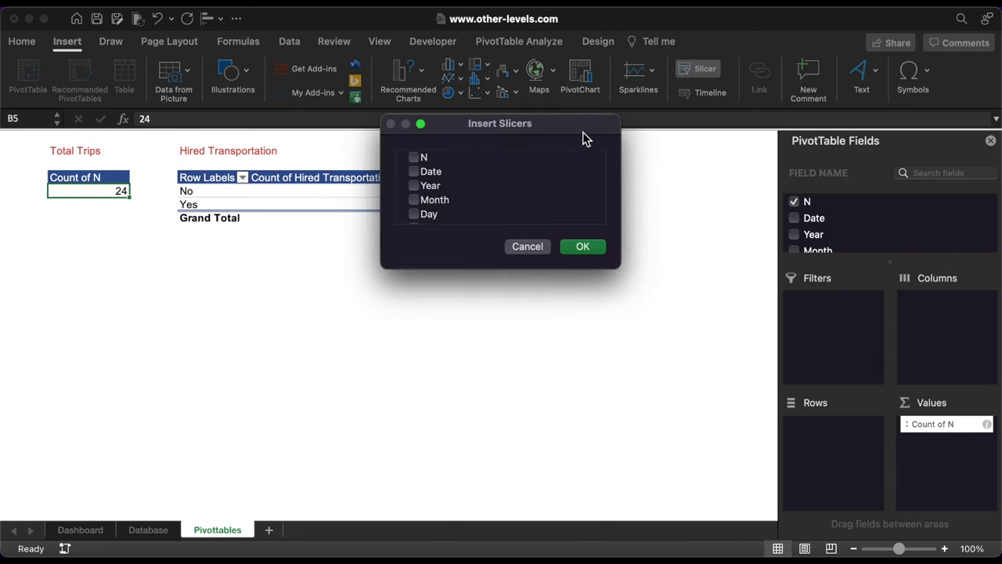
left_click(414, 200)
scroll(463, 205, "down", 3)
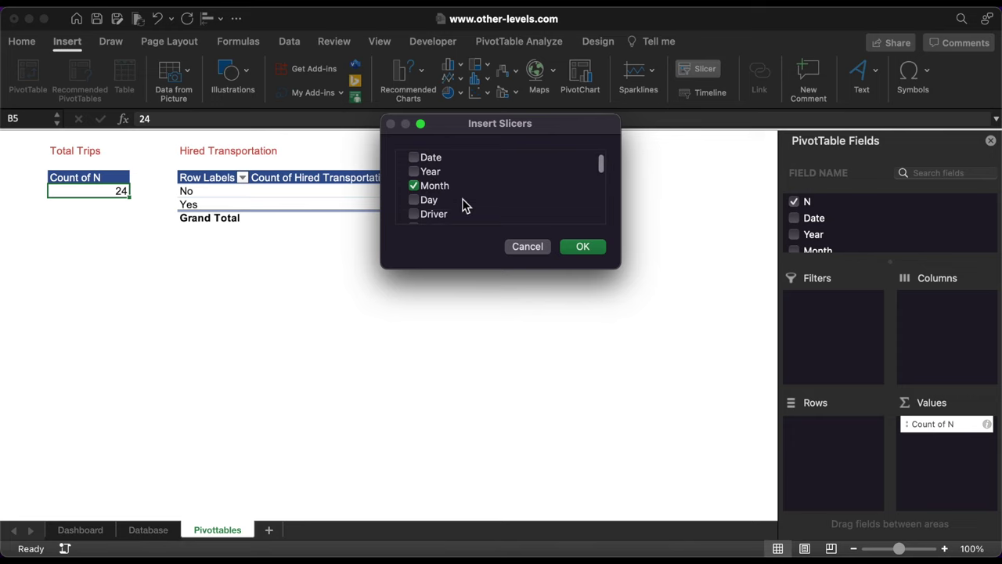
left_click(570, 248)
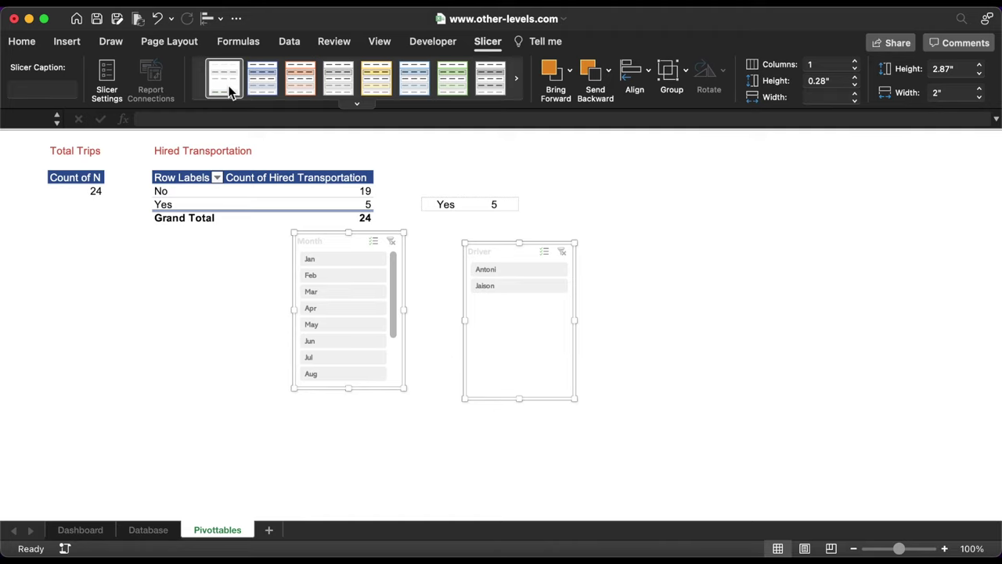
Copy the Month and Driver slicers and paste them onto the Dashboard sheet.
right_click(343, 239)
left_click(392, 210)
key("Escape")
left_click(80, 529)
key("super+v")
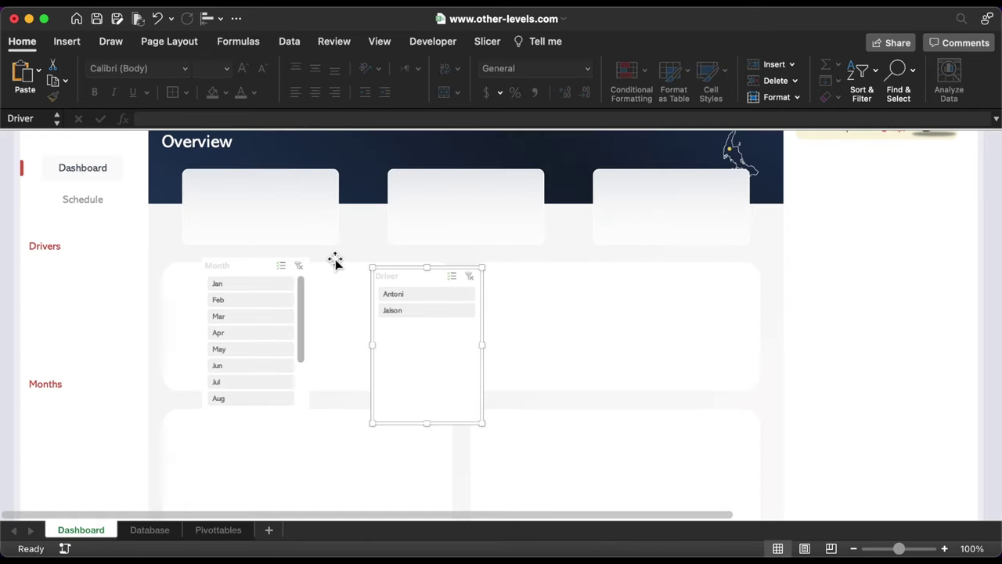
Hide the Driver slicer's empty items, place it under Drivers, and set button height 0.6".
right_click(409, 275)
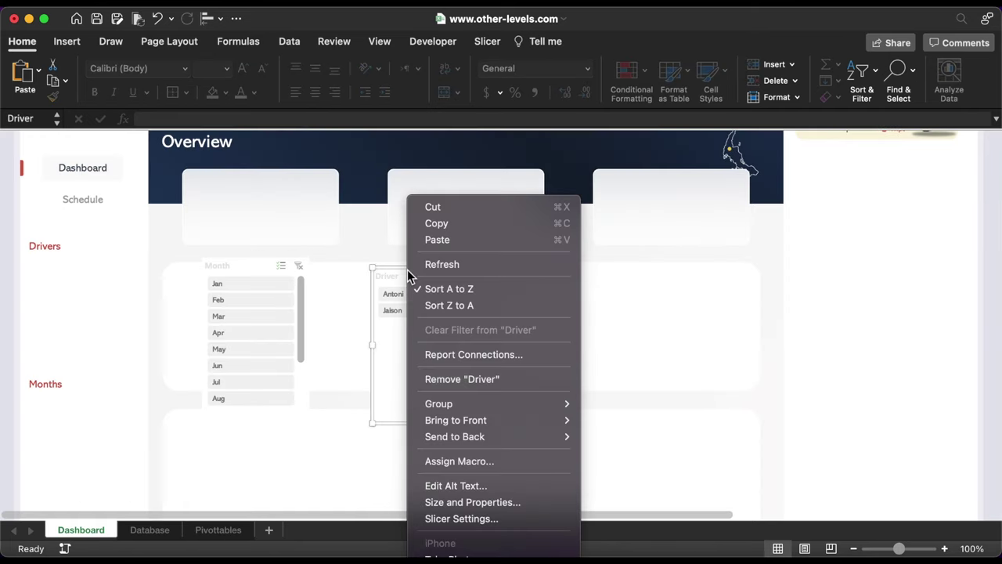
left_click(478, 529)
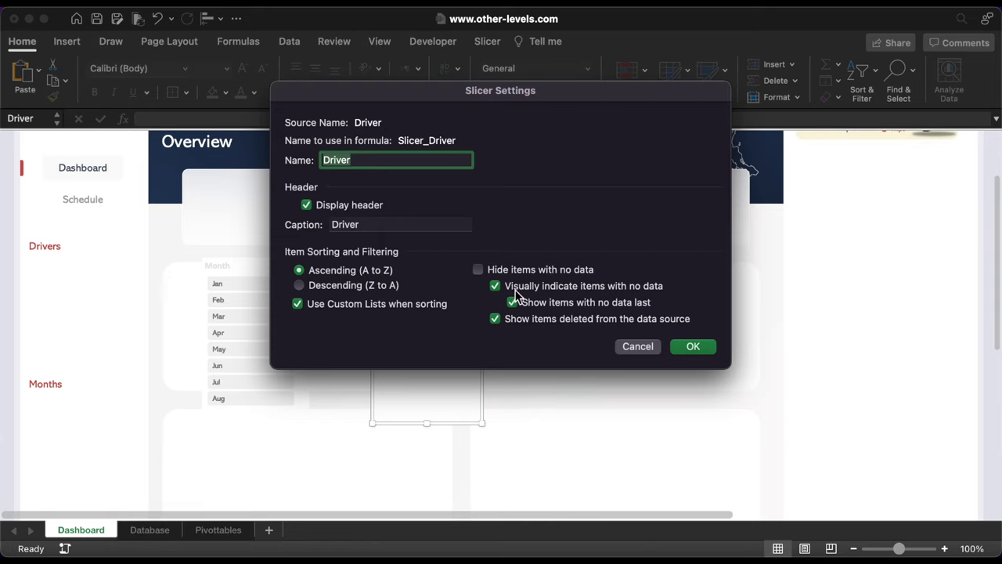
left_click(510, 273)
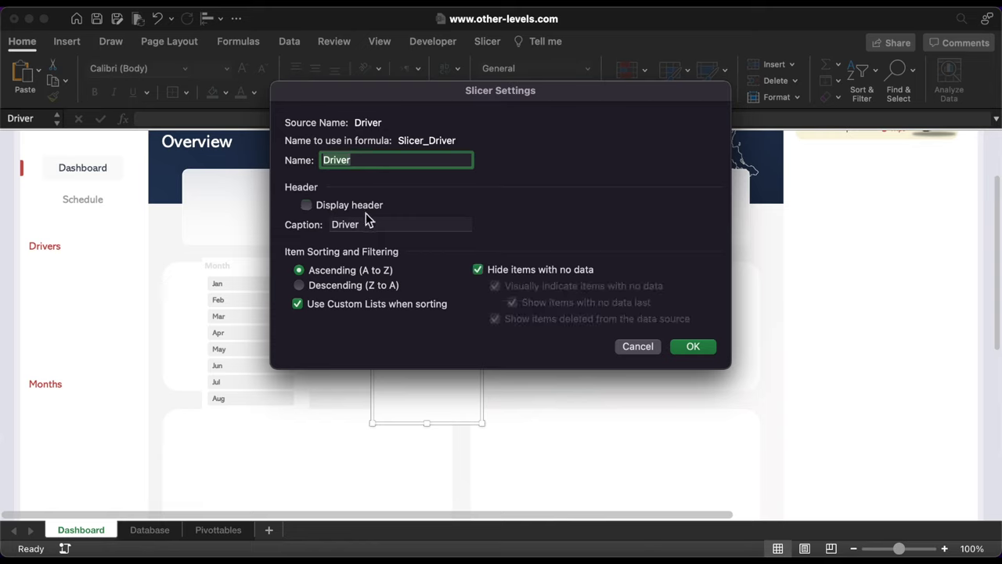
left_click(694, 346)
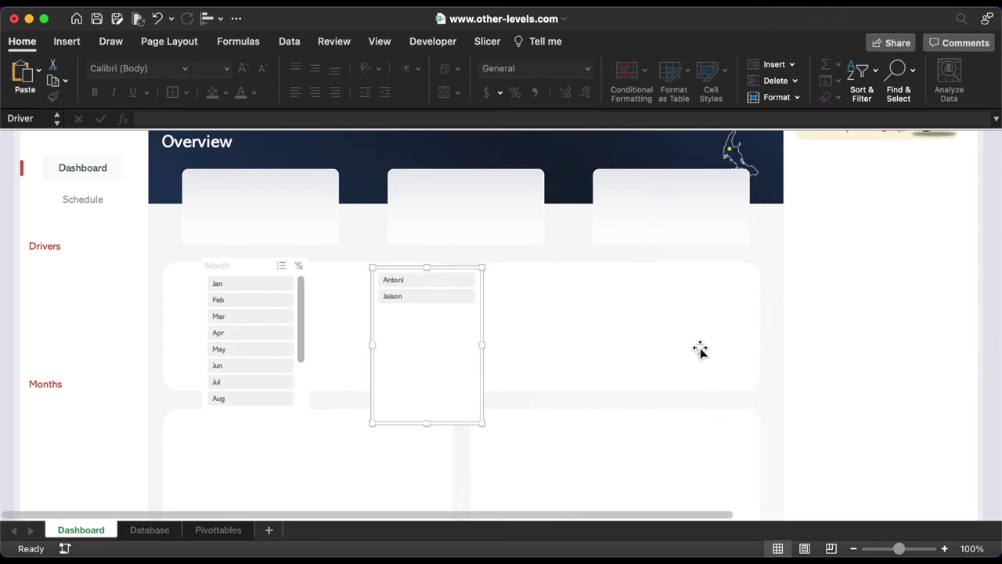
left_click_drag(483, 423, 456, 330)
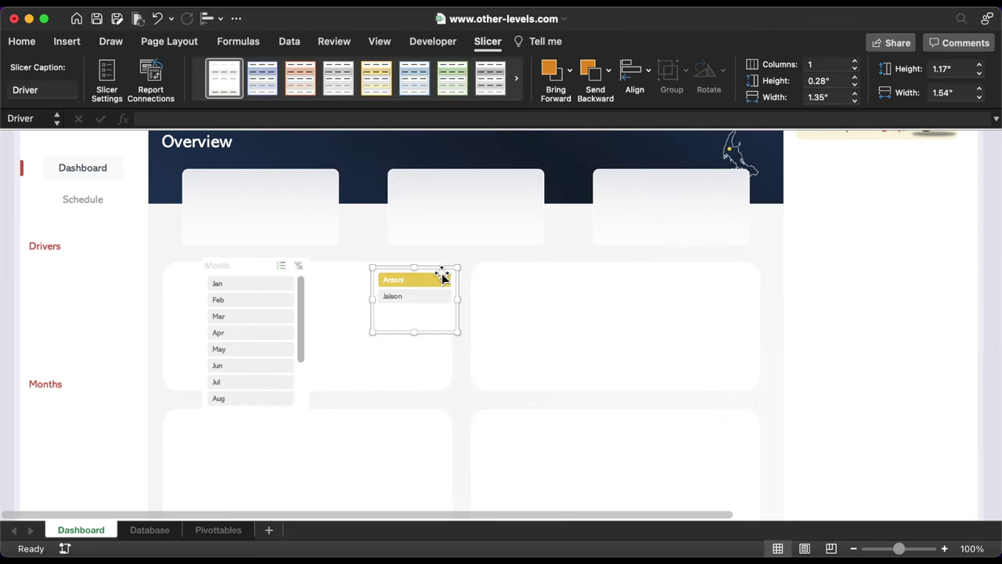
left_click_drag(433, 268, 148, 273)
left_click_drag(163, 307, 150, 306)
left_click(854, 77)
left_click(855, 78)
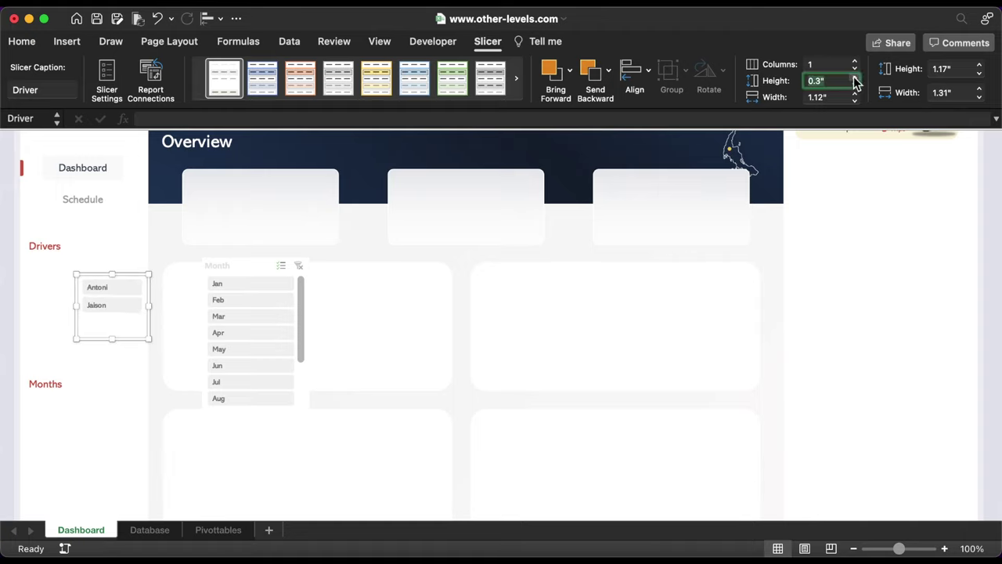
left_click(855, 77)
left_click(854, 78)
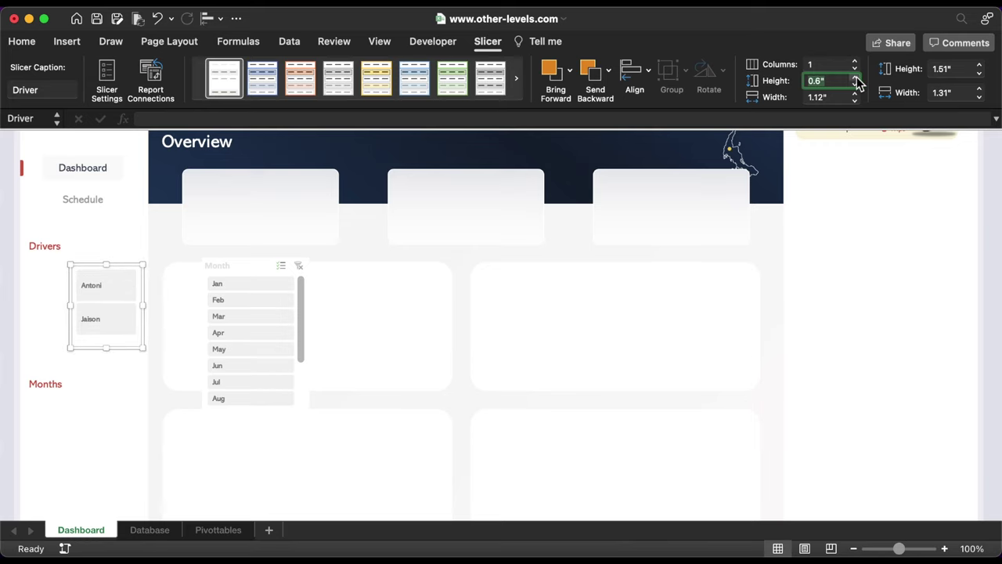
Hide the Month slicer's header and items with no data in its Slicer Settings.
left_click(228, 268)
right_click(229, 268)
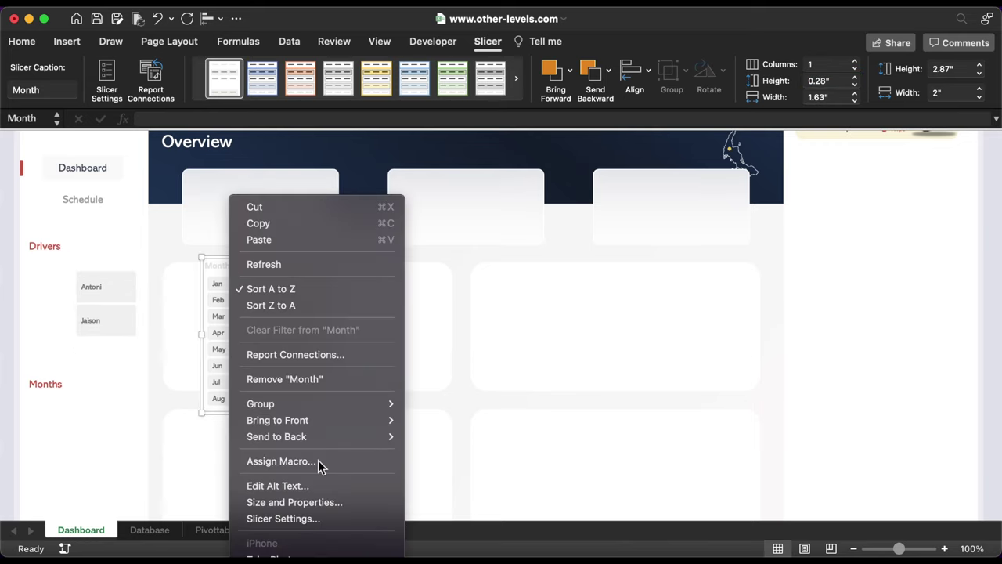
left_click(327, 517)
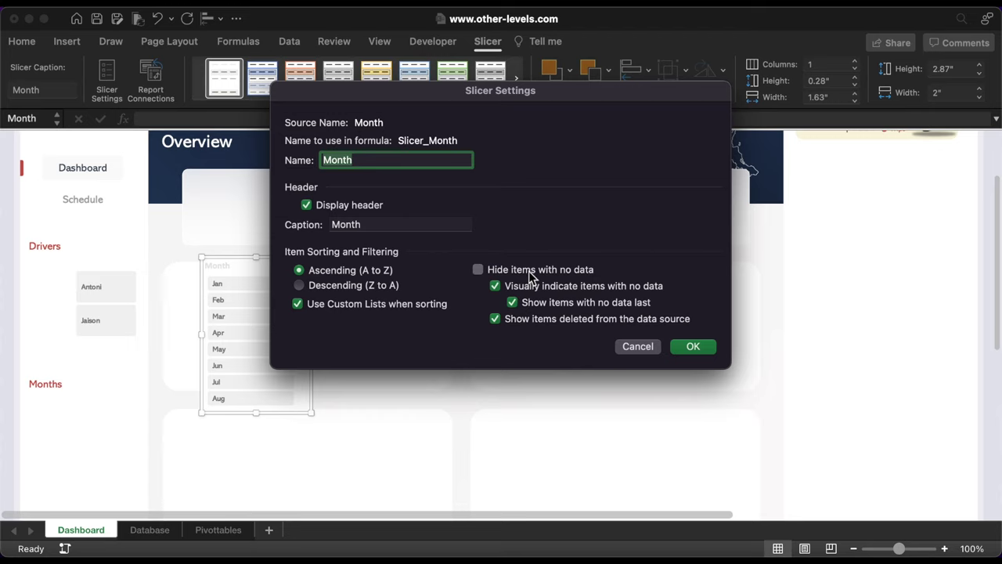
left_click(530, 271)
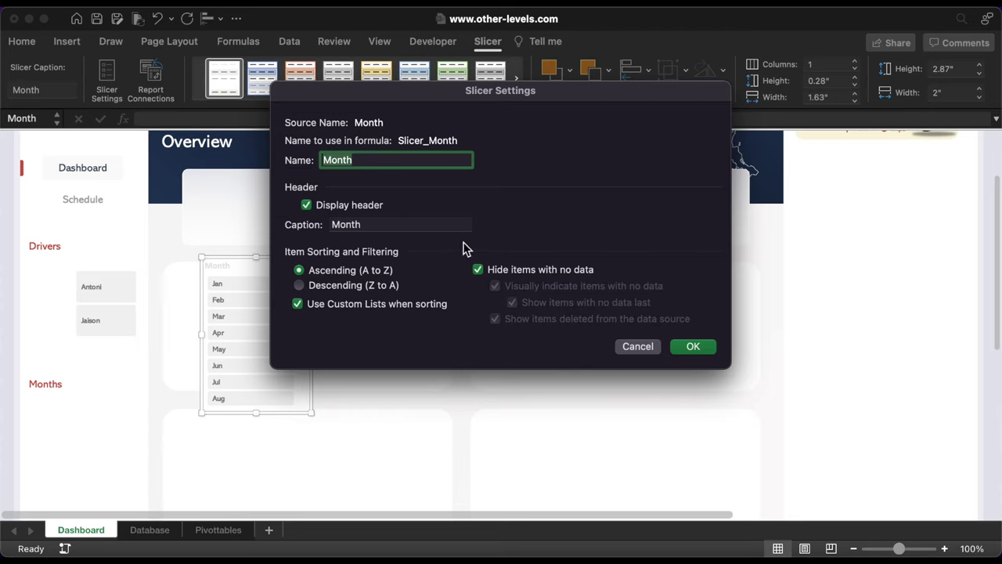
left_click(692, 349)
Set the Month slicer to 3 columns with 0.4" buttons and move it under Months.
left_click(855, 63)
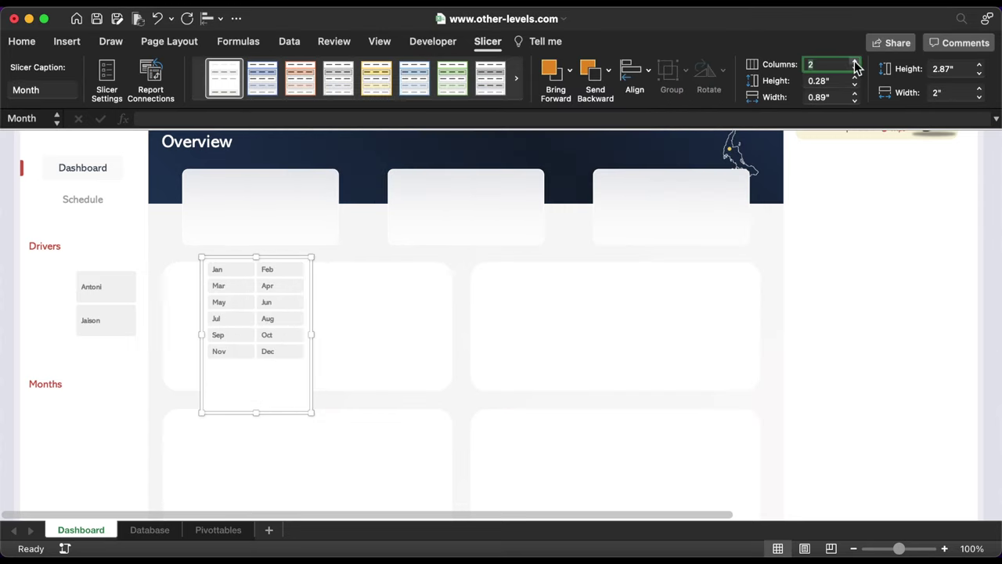
left_click(854, 63)
left_click_drag(313, 414, 323, 369)
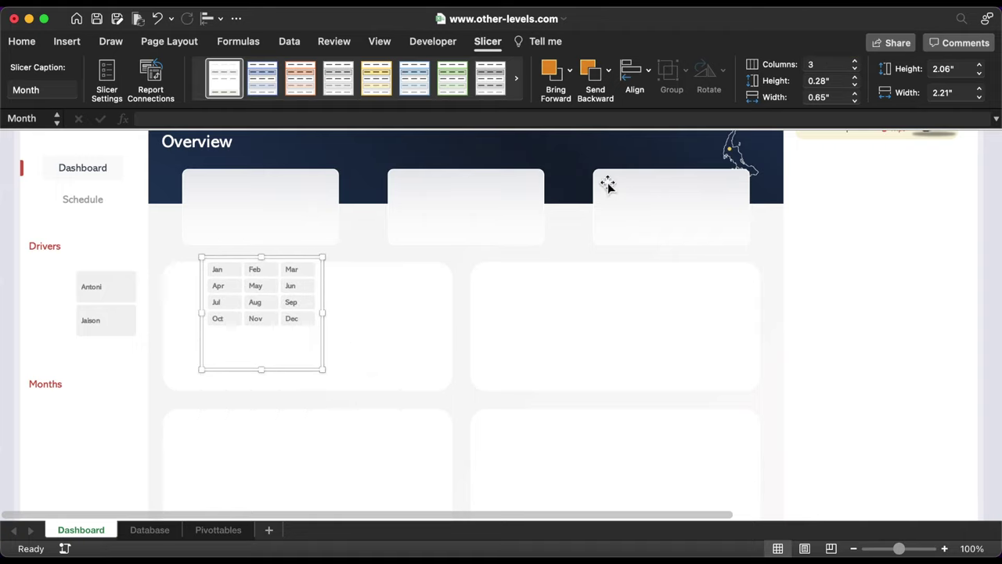
left_click(855, 76)
left_click(855, 77)
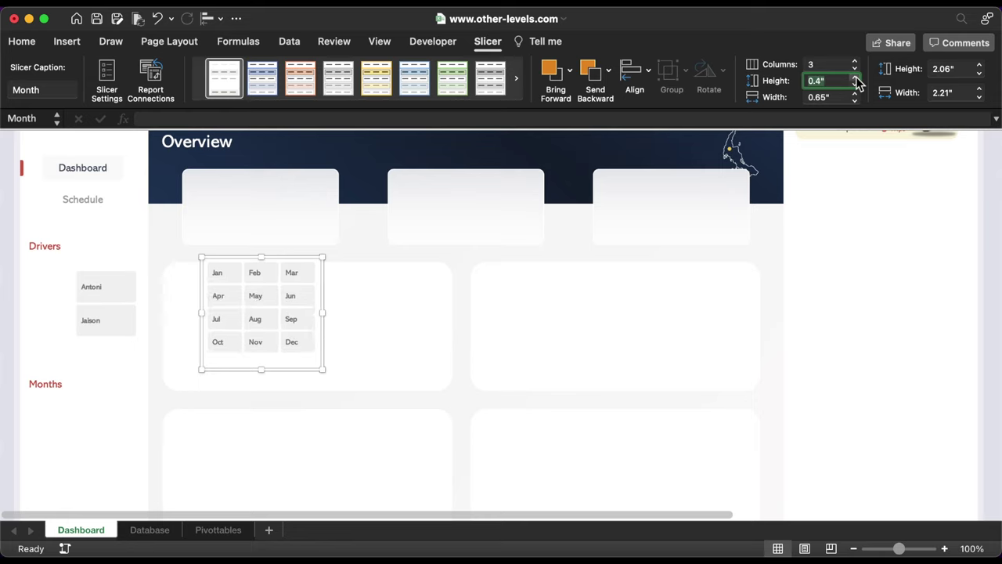
left_click_drag(307, 263, 128, 408)
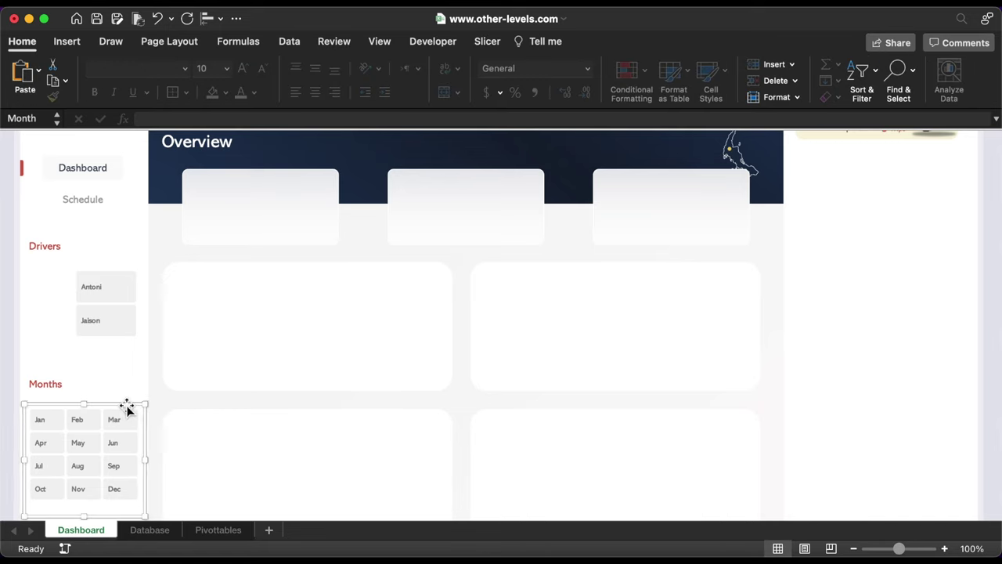
Tick Disable resizing and moving for both slicers in Format Slicer, then return to cell A1.
left_click(119, 342, "shift")
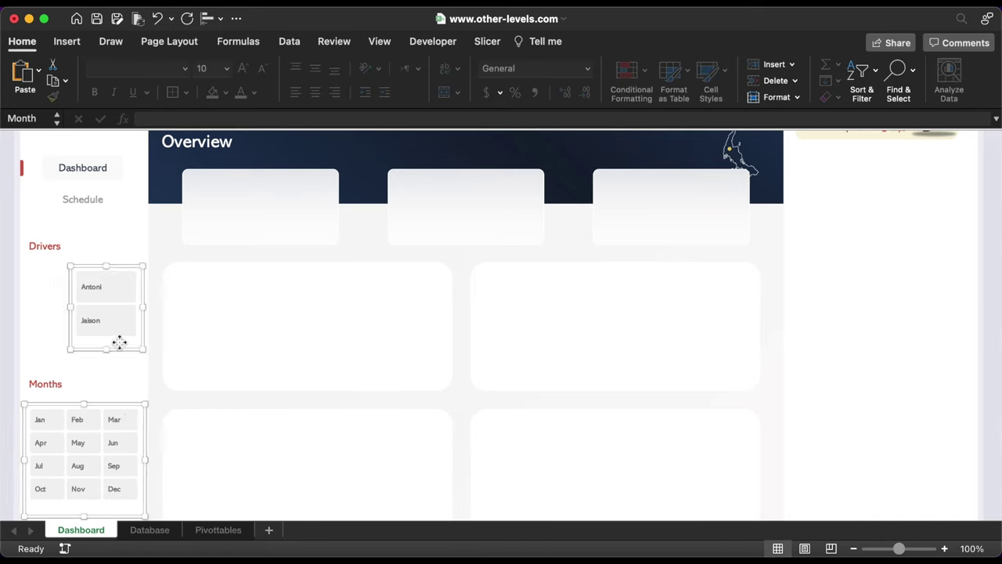
key("super+1")
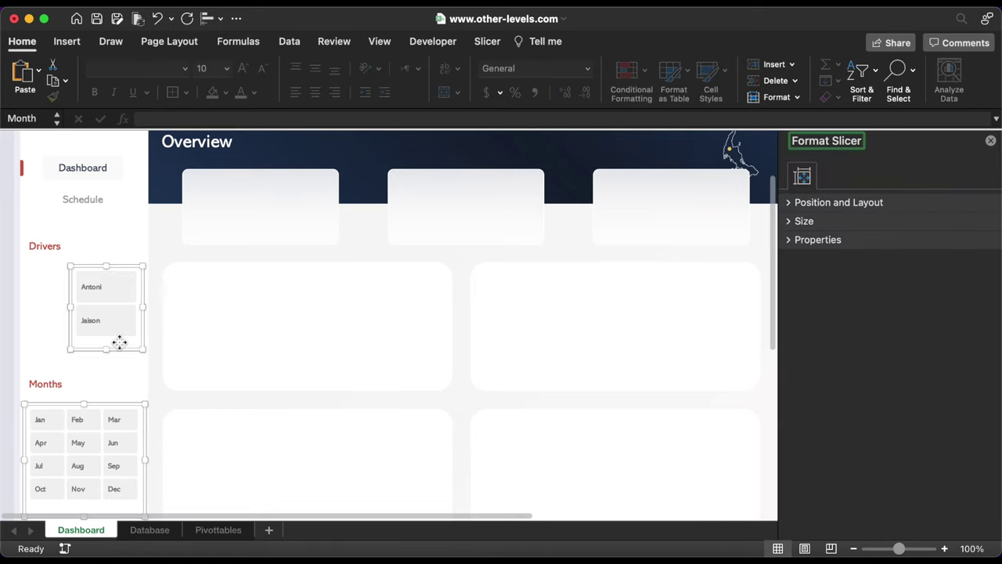
left_click(788, 202)
left_click(821, 296)
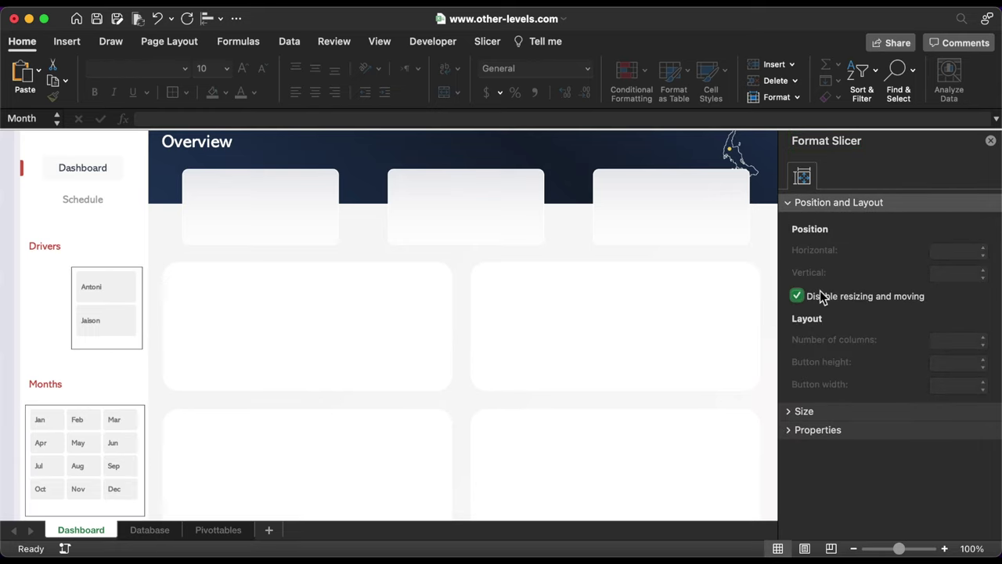
left_click(787, 410)
left_click(791, 528)
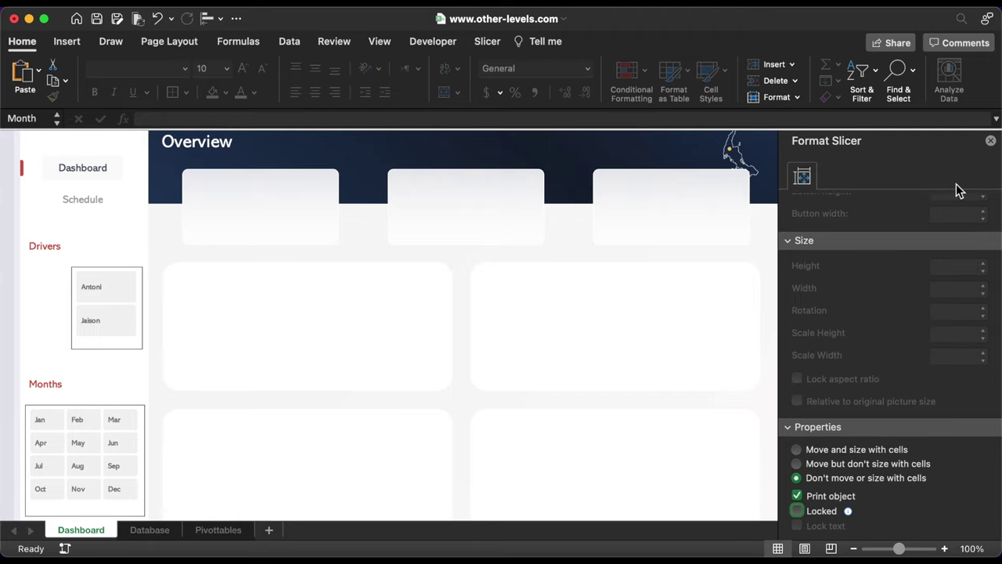
left_click(990, 141)
scroll(16, 143, "up", 5)
left_click(16, 143)
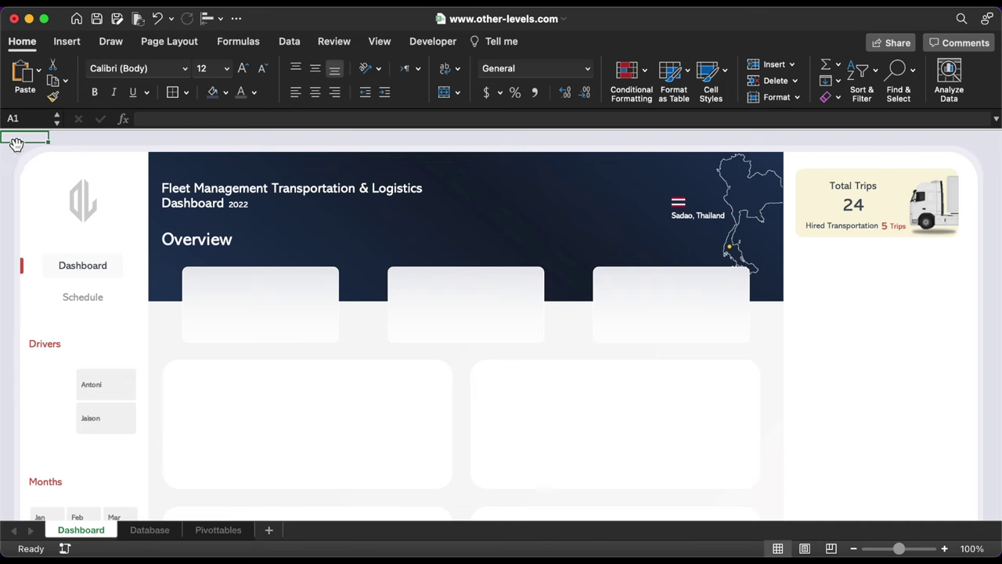
Draw a rectangle at the Dashboard sheet's top-left corner.
left_click(70, 40)
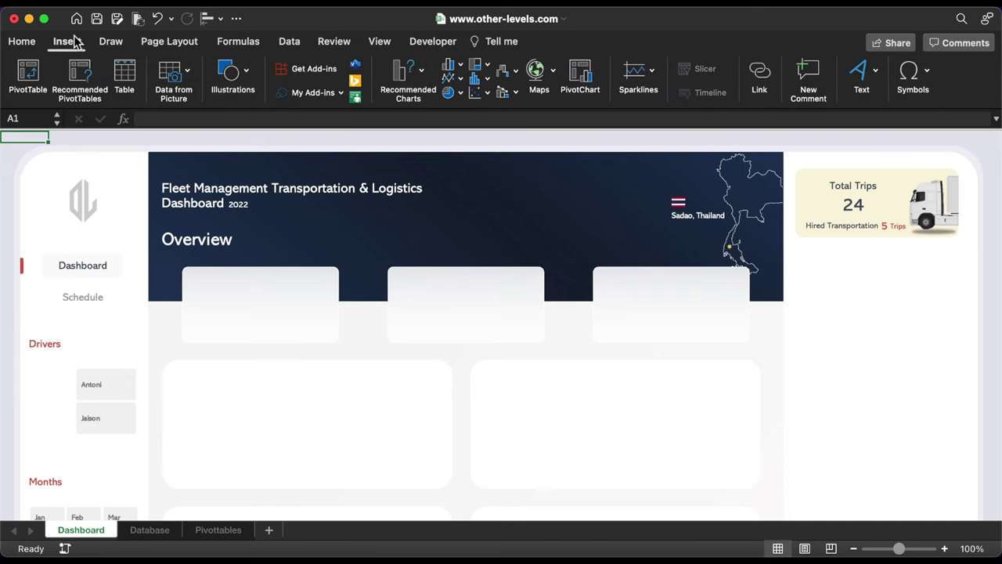
left_click(233, 74)
left_click(174, 128)
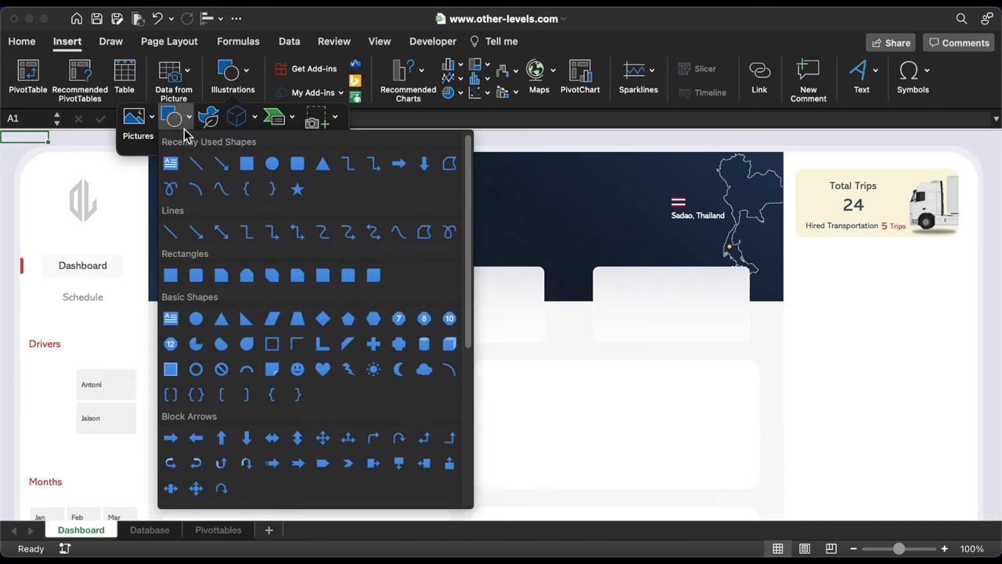
left_click(246, 164)
left_click_drag(69, 156, 1, 132)
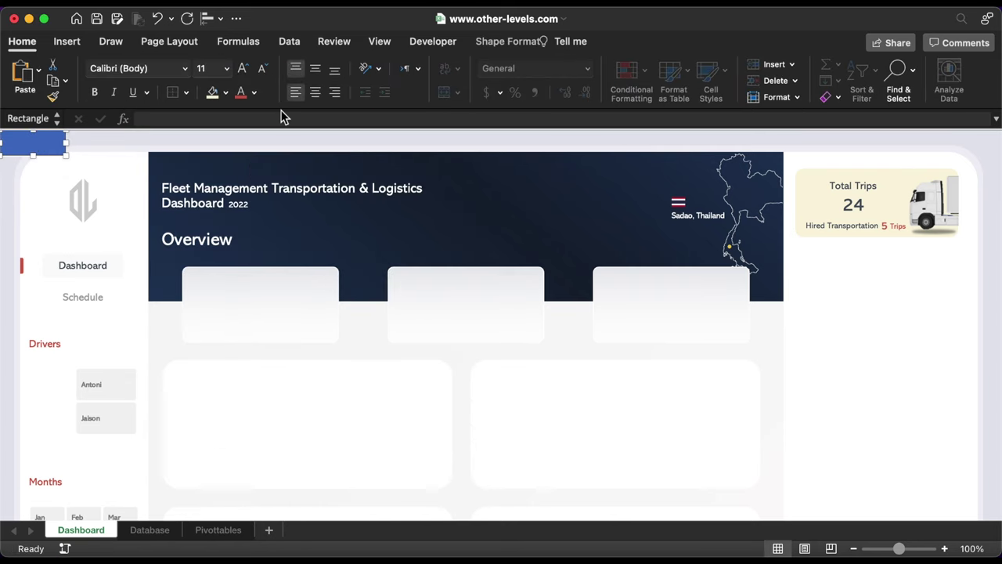
Remove the rectangle's outline and fill it light grey E4E6ED.
left_click(507, 41)
left_click(297, 71)
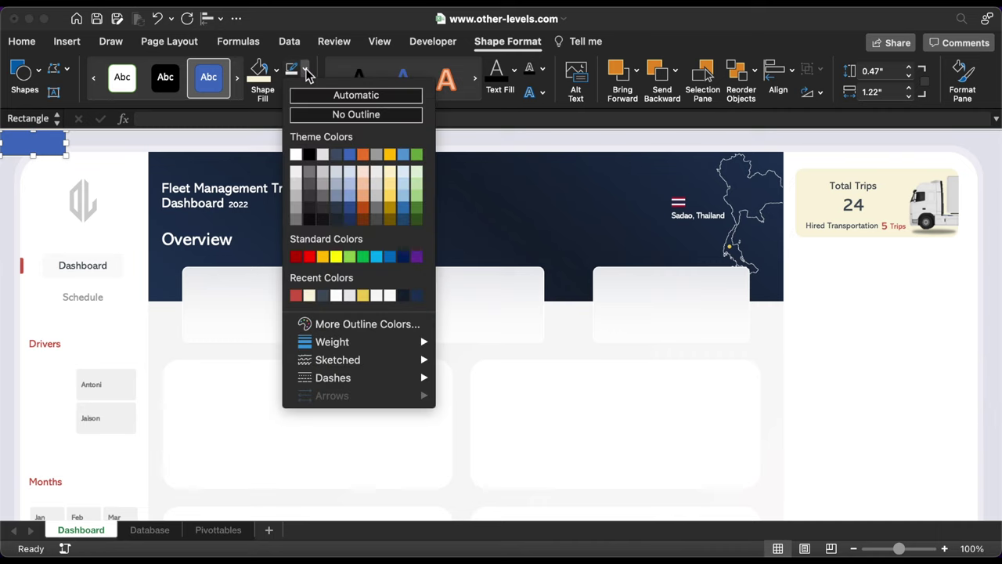
left_click(356, 116)
left_click(276, 70)
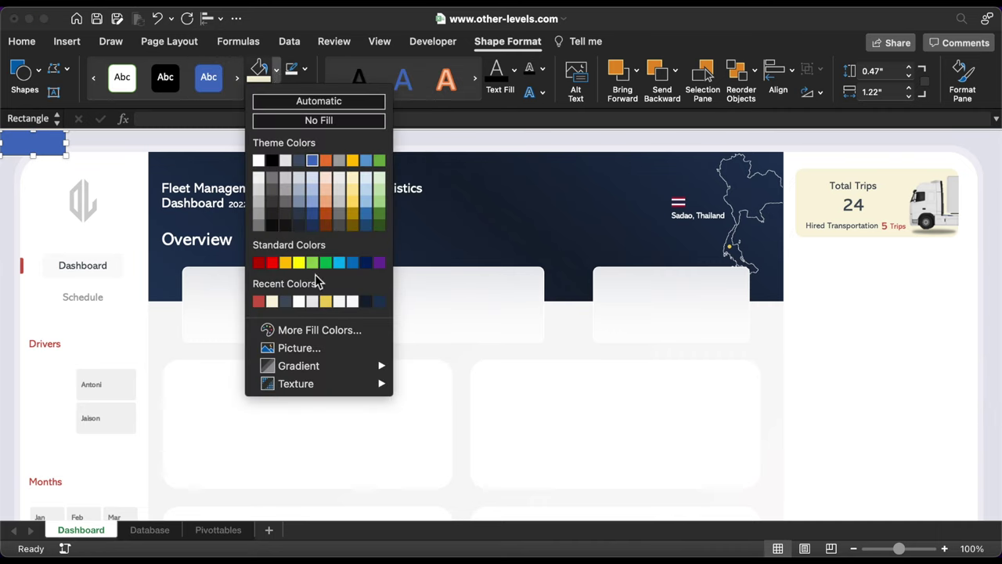
left_click(309, 330)
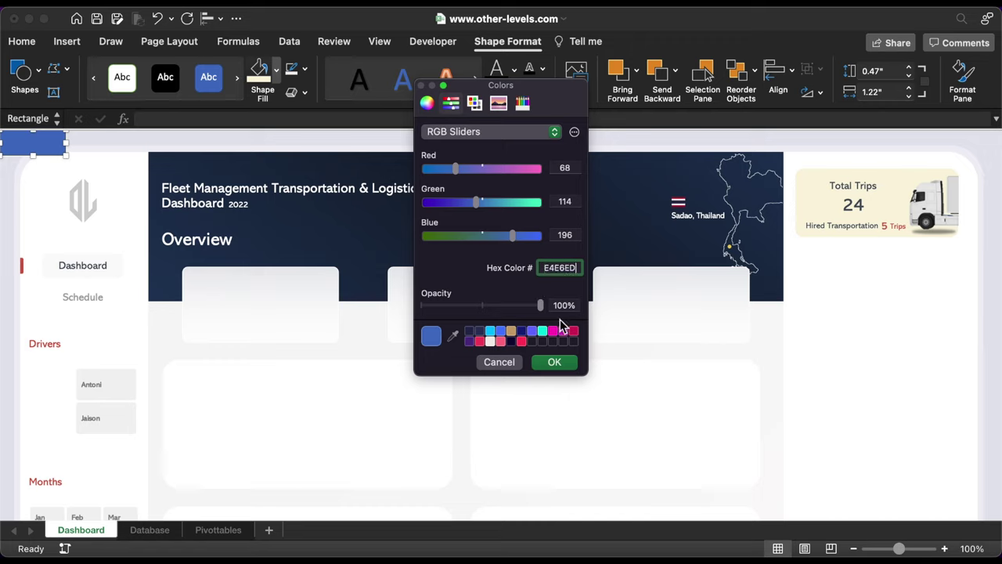
left_click(555, 361)
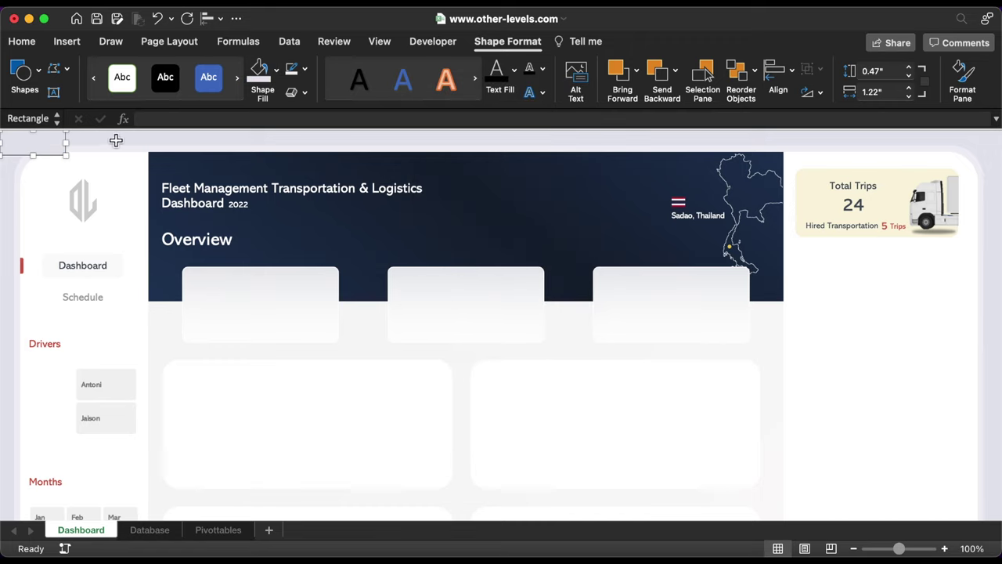
Send the rectangle to the back behind the dashboard objects.
right_click(54, 137)
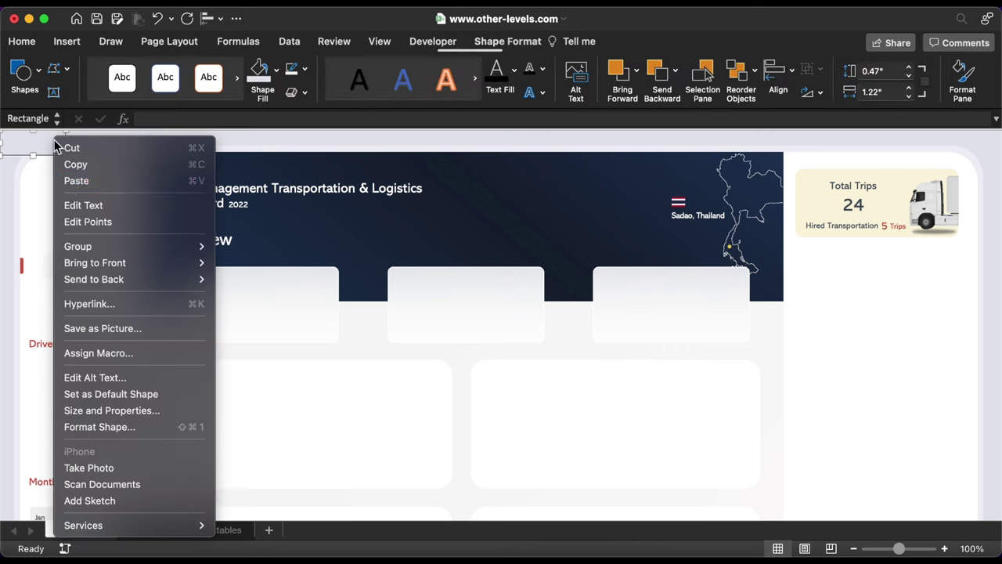
mouse_move(142, 279)
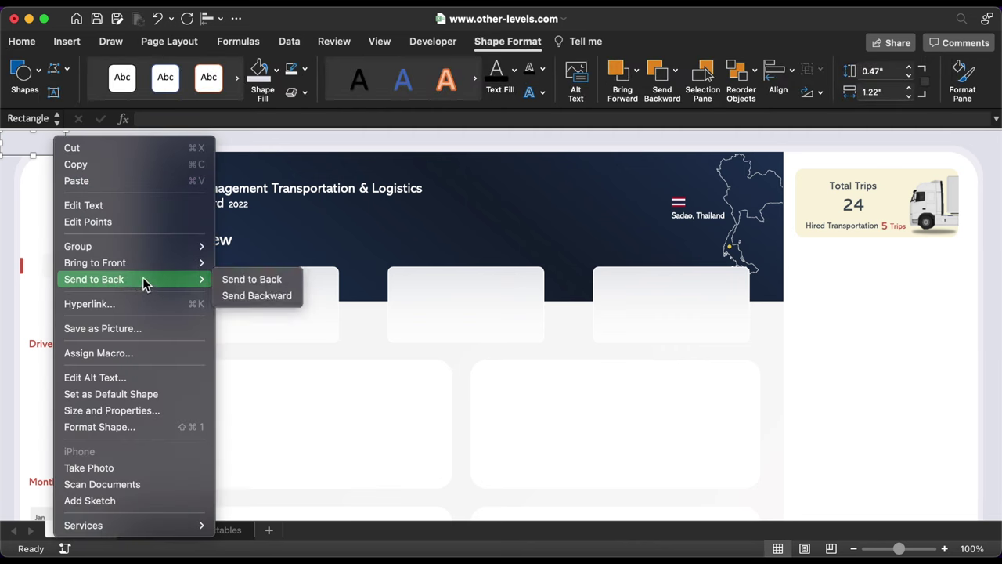
left_click(247, 281)
left_click(171, 145)
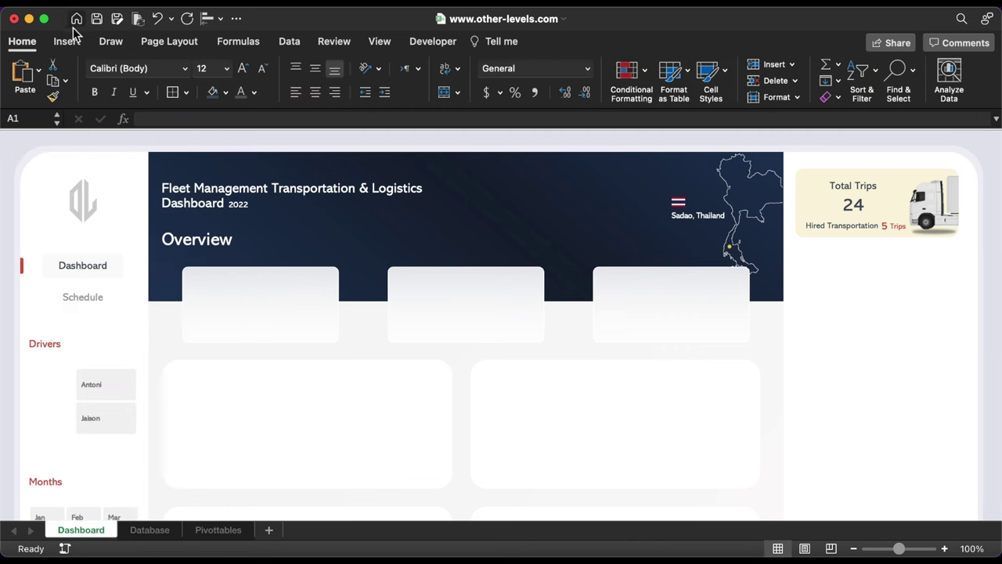
Insert the driver photos from file and move the black-shirt photo into the first card.
left_click(68, 42)
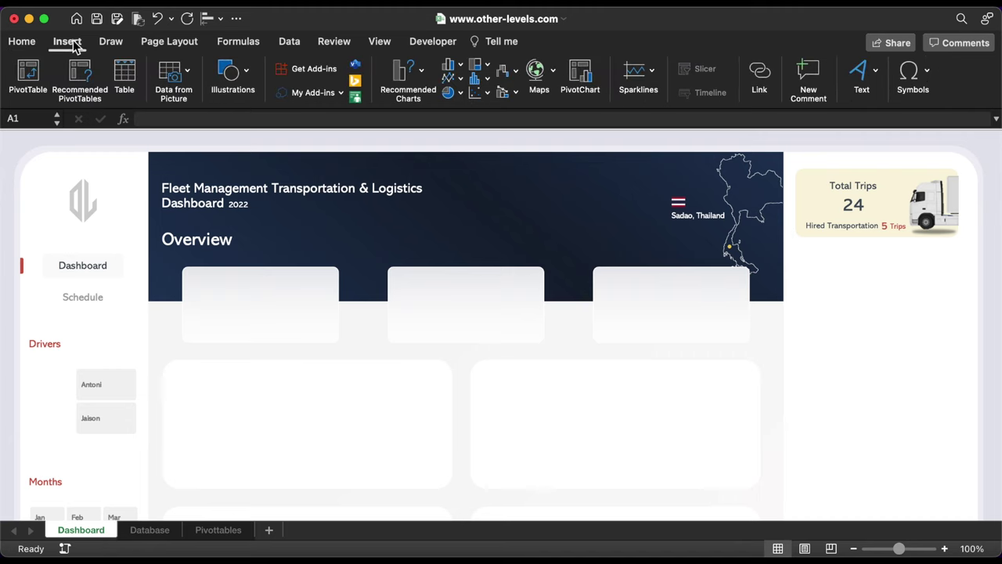
left_click(231, 75)
left_click(149, 119)
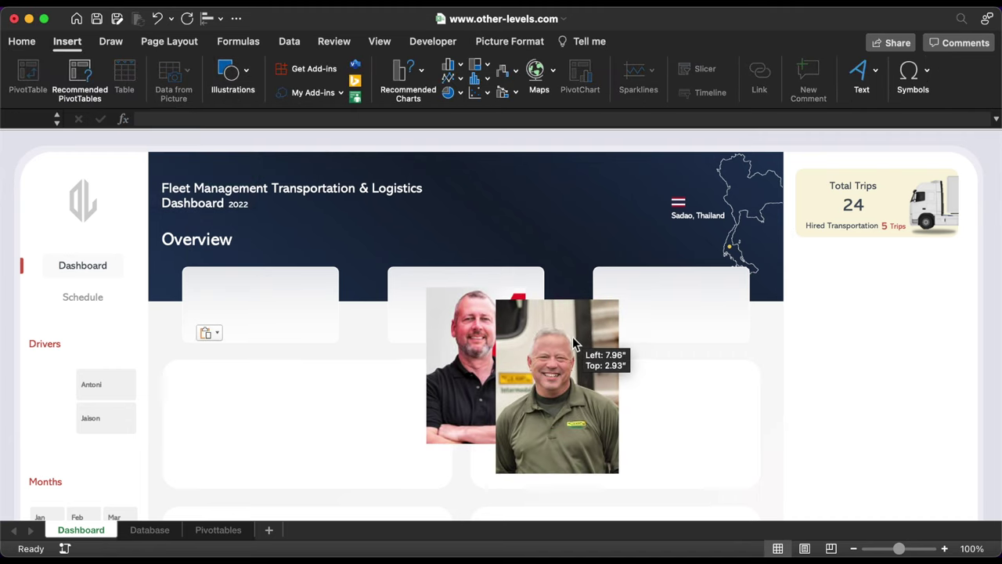
left_click_drag(572, 337, 536, 316)
left_click(426, 318)
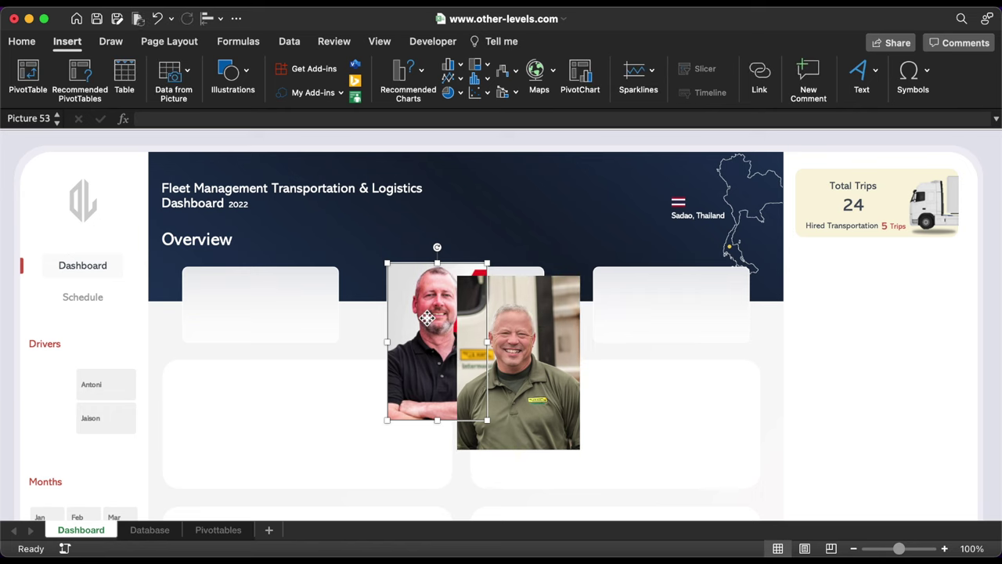
left_click_drag(427, 317, 256, 331)
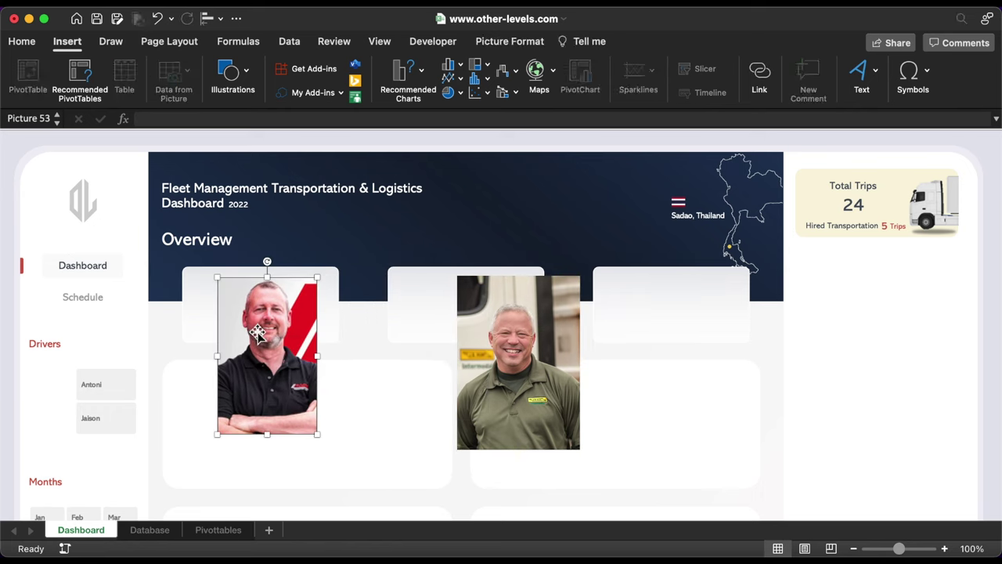
Remove the black-shirt photo's background and crop it to head and shoulders.
left_click(526, 47)
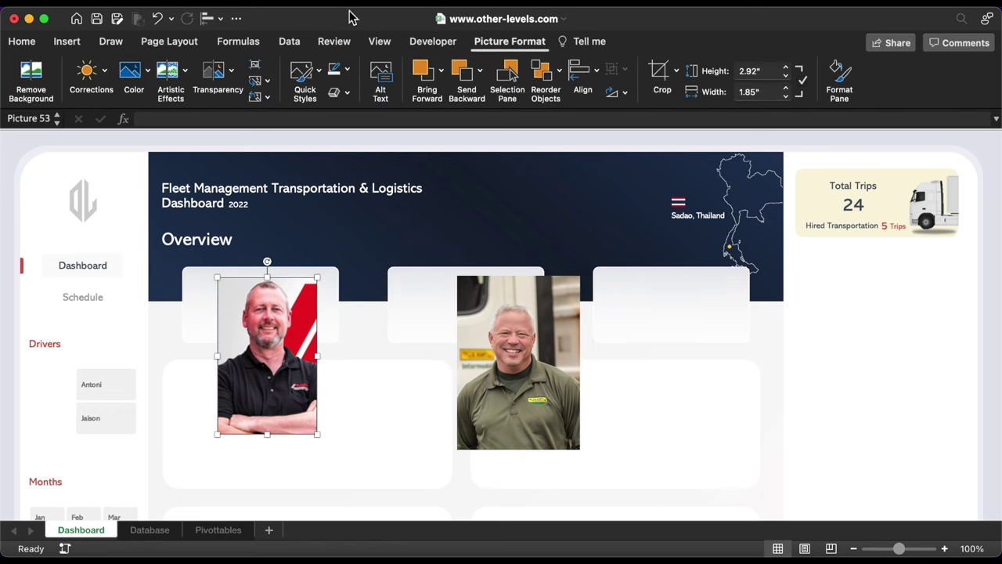
left_click(32, 74)
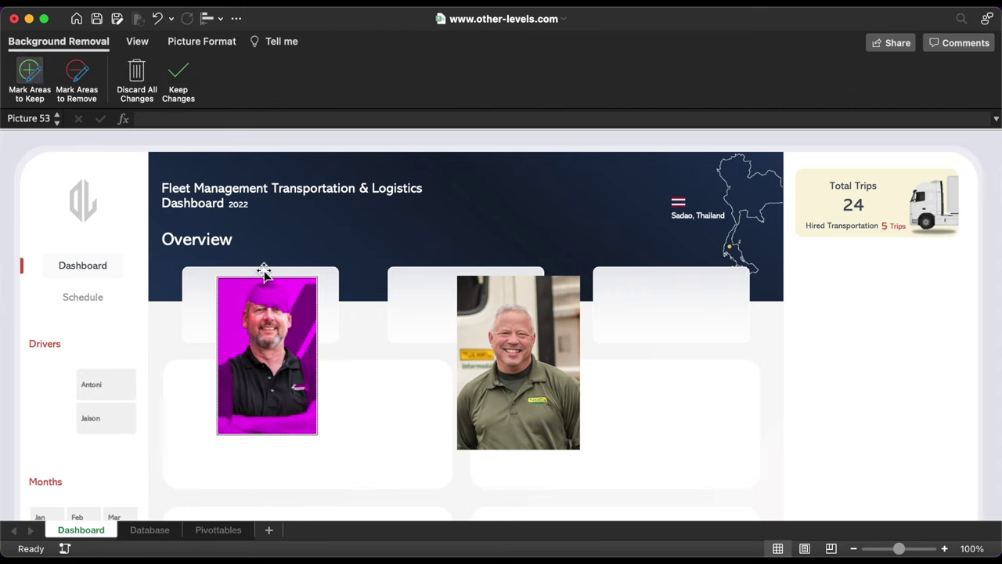
mouse_move(271, 294)
left_mouse_down()
mouse_move(274, 306)
mouse_move(268, 283)
left_mouse_up()
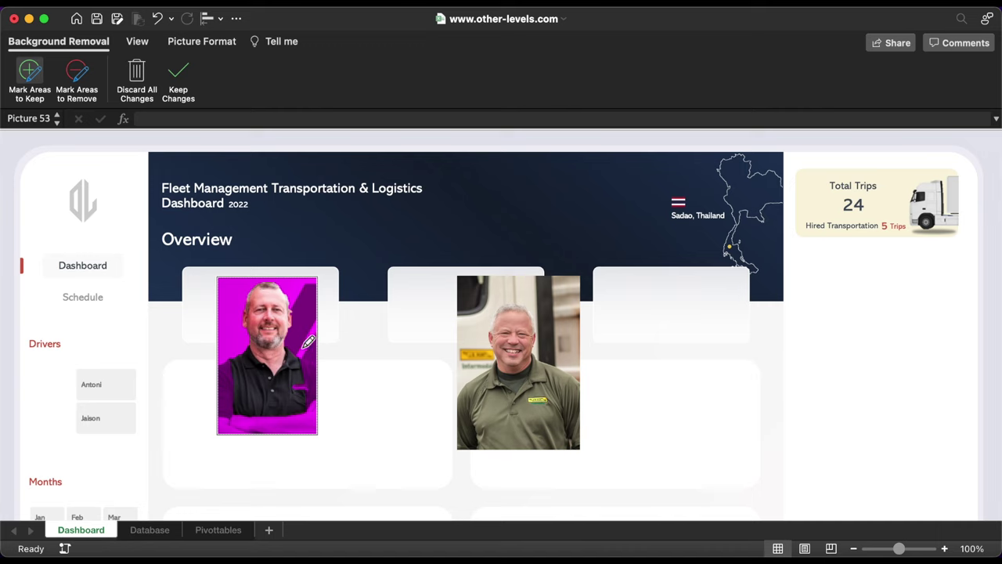
left_click(178, 79)
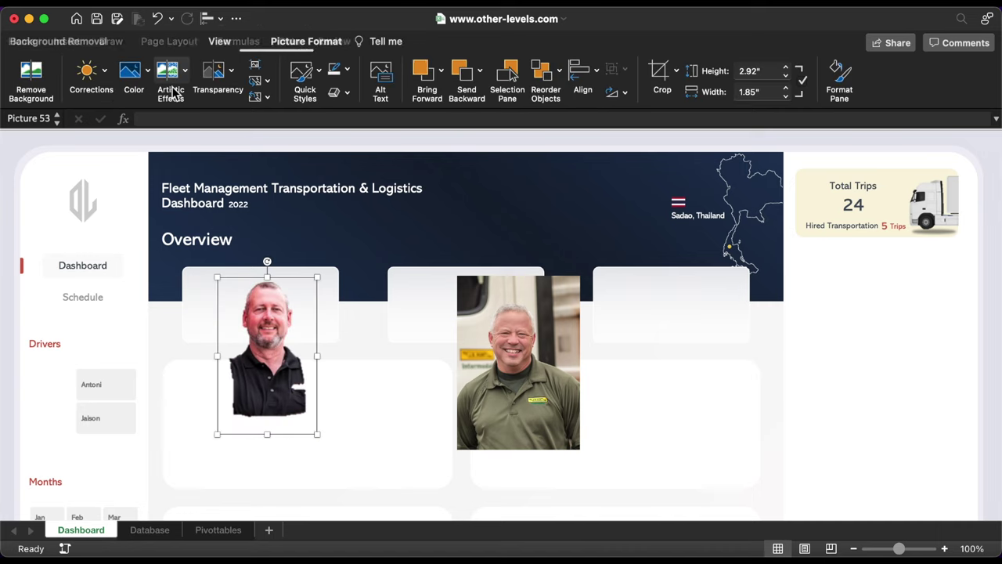
left_click(661, 70)
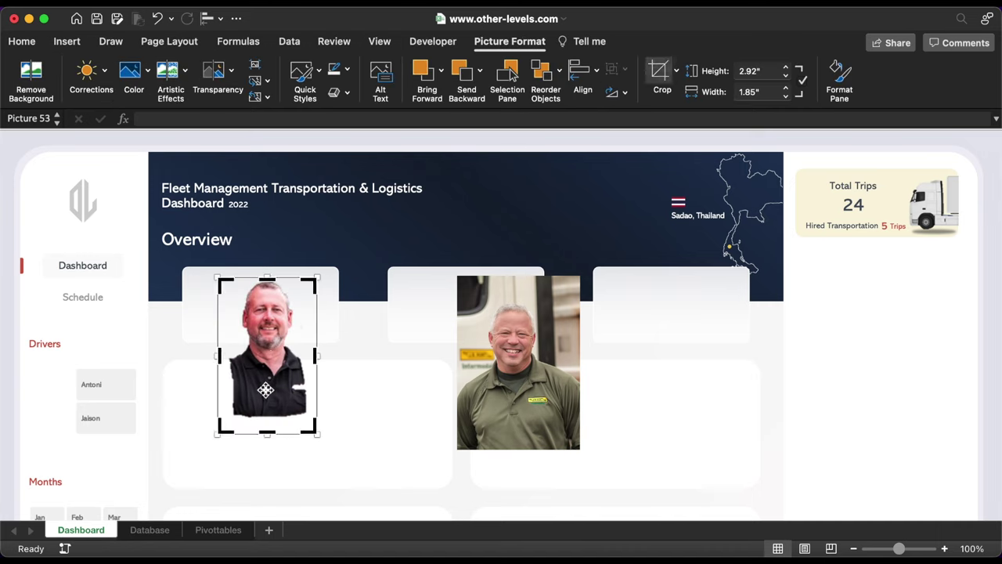
left_click_drag(274, 433, 269, 372)
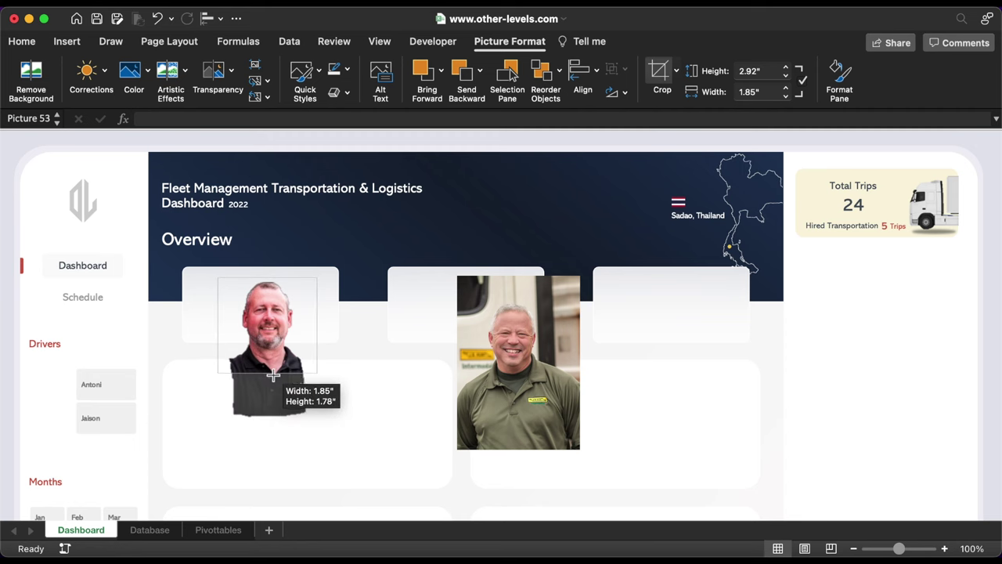
key("Return")
Make the first photo grayscale and move it beside the driver list.
left_click(485, 41)
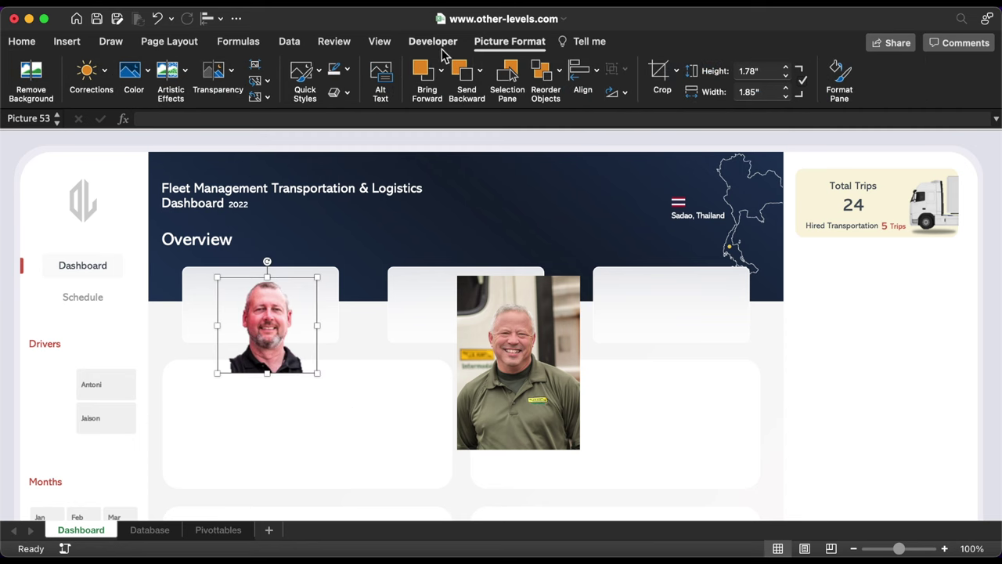
left_click(133, 71)
left_click(174, 290)
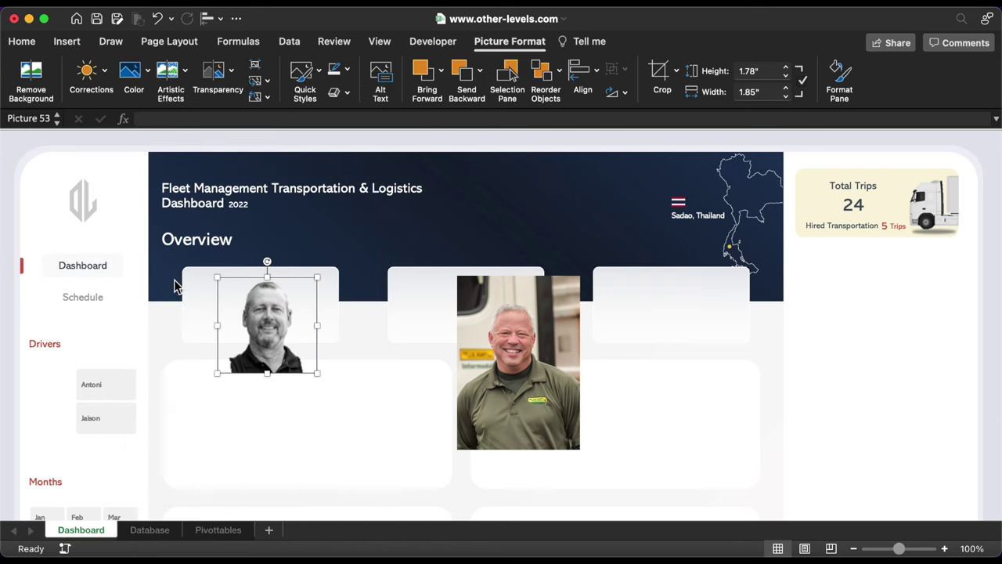
left_click_drag(286, 337, 189, 360)
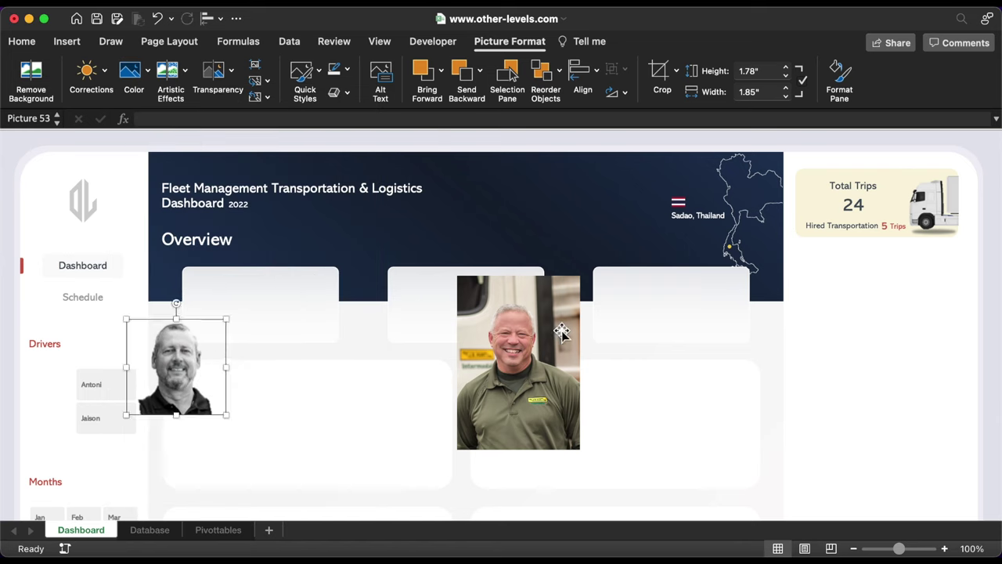
Reposition the second photo, remove its background, crop its bottom, and make it grayscale.
left_click_drag(561, 332, 392, 341)
left_click(33, 81)
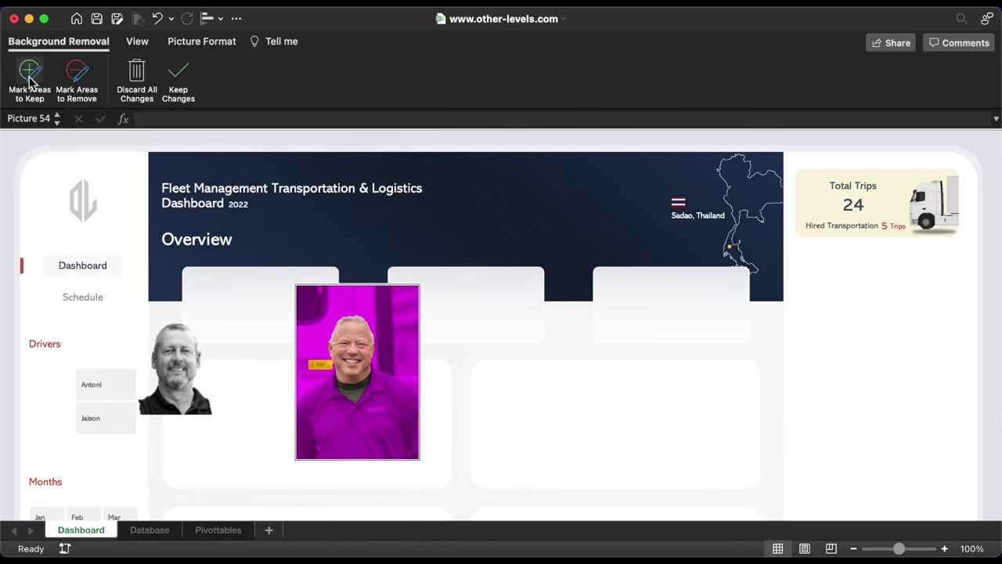
mouse_move(398, 375)
left_mouse_down()
mouse_move(382, 396)
mouse_move(323, 384)
left_mouse_up()
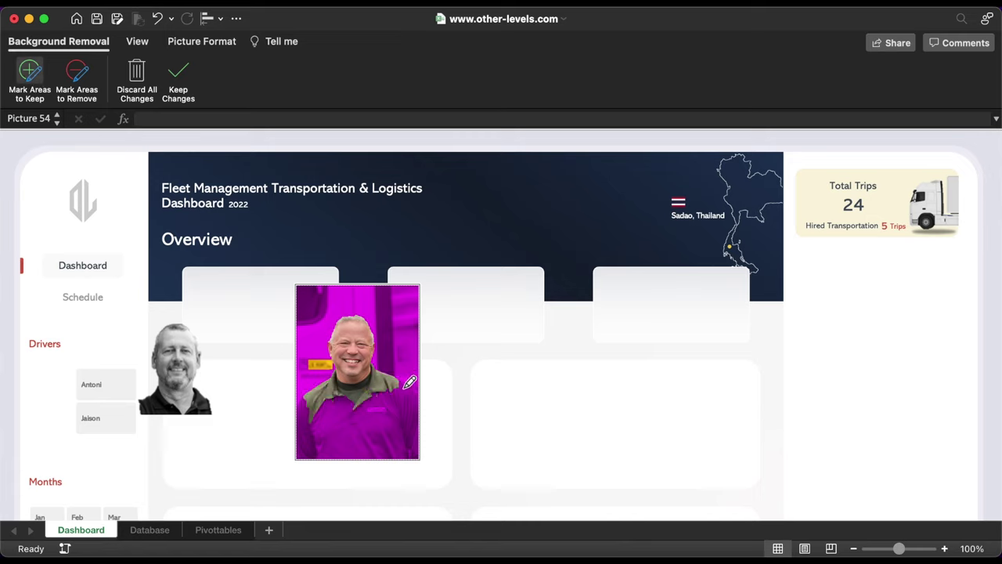
left_click(179, 81)
left_click(662, 78)
left_click_drag(357, 459, 356, 386)
key("Return")
left_click(134, 78)
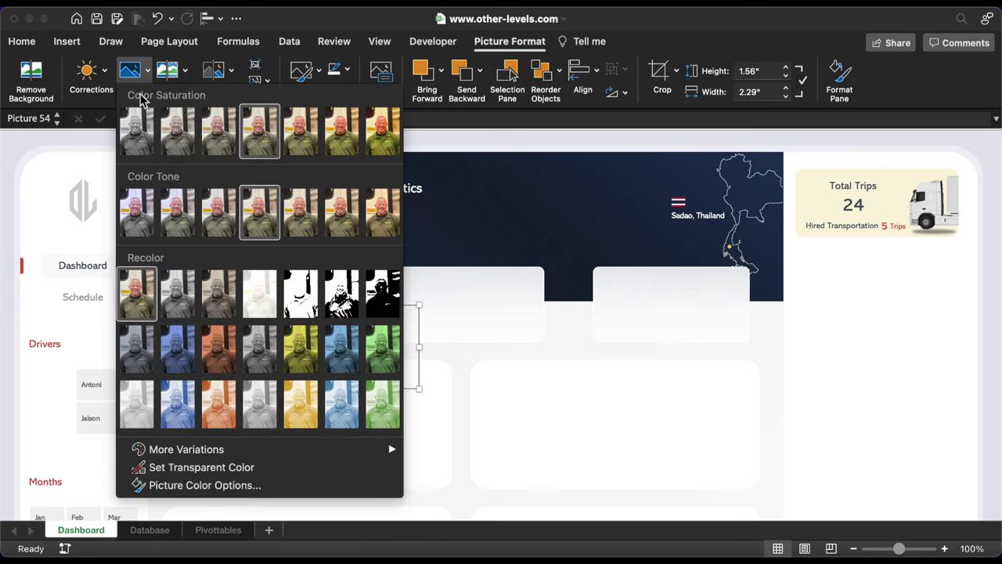
left_click(180, 291)
Draw circles beside the driver entries and size them to 0.6 inches.
left_click(67, 43)
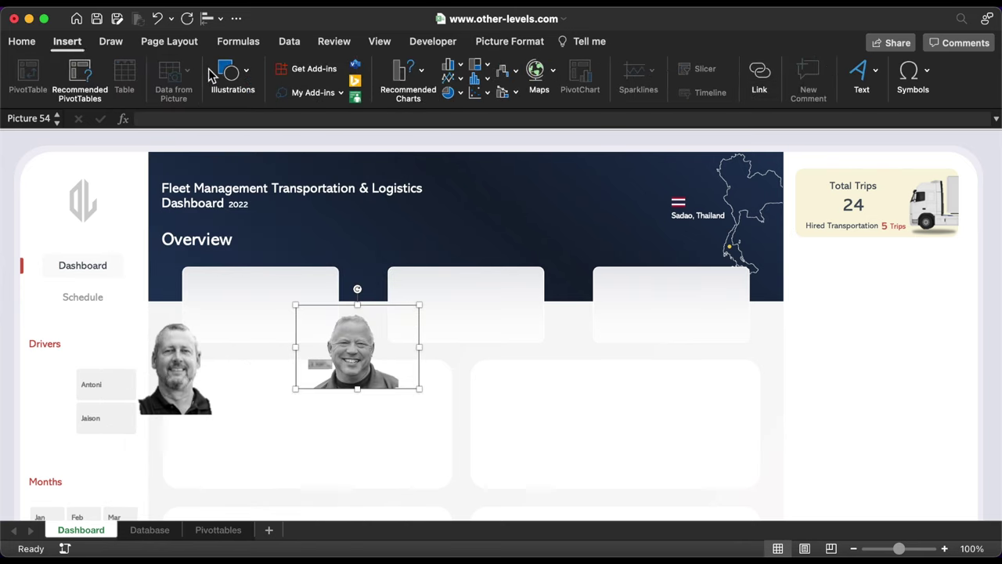
left_click(232, 75)
left_click(174, 119)
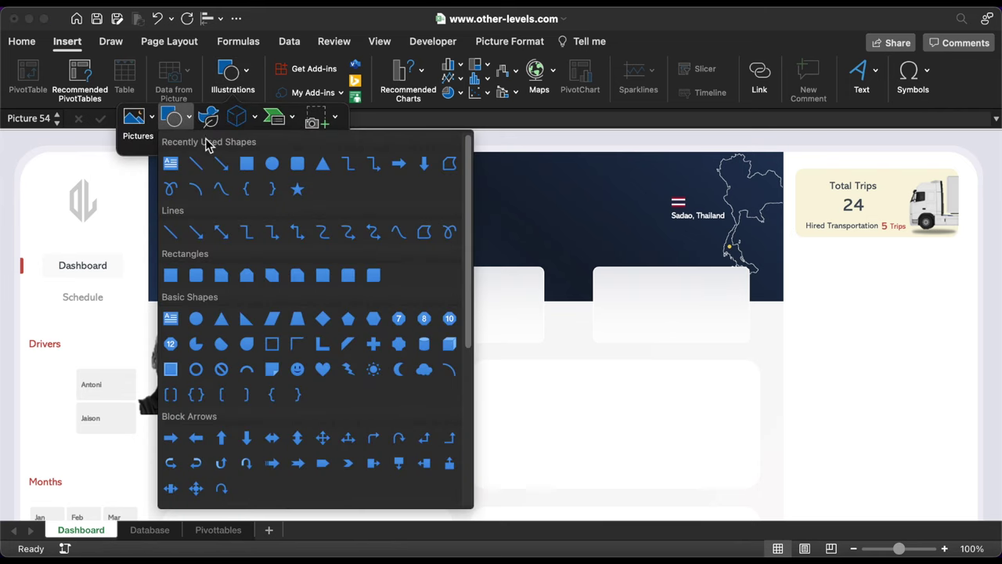
left_click(258, 161)
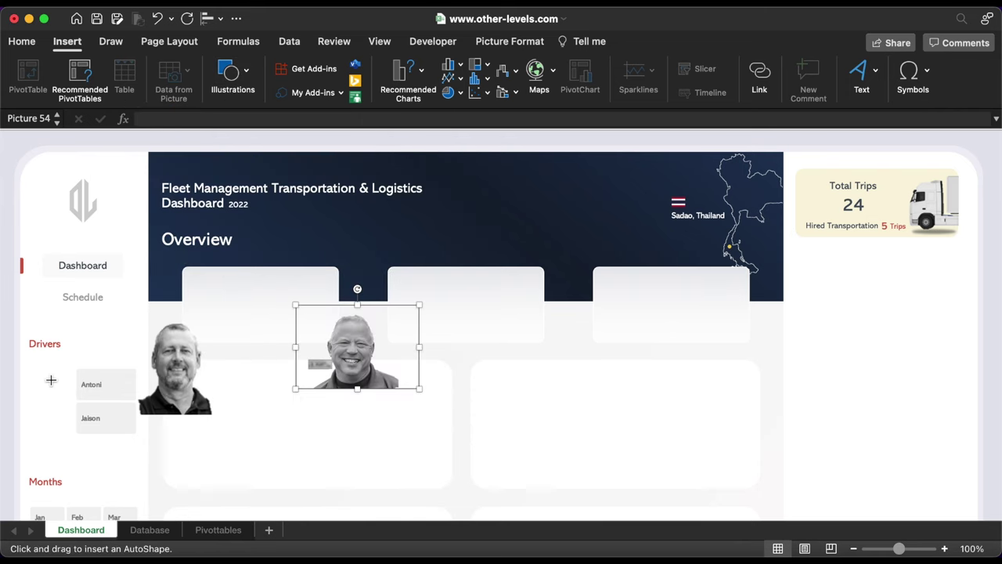
mouse_move(30, 352)
left_mouse_down()
mouse_move(62, 386)
mouse_move(55, 383)
mouse_move(55, 421)
left_mouse_up()
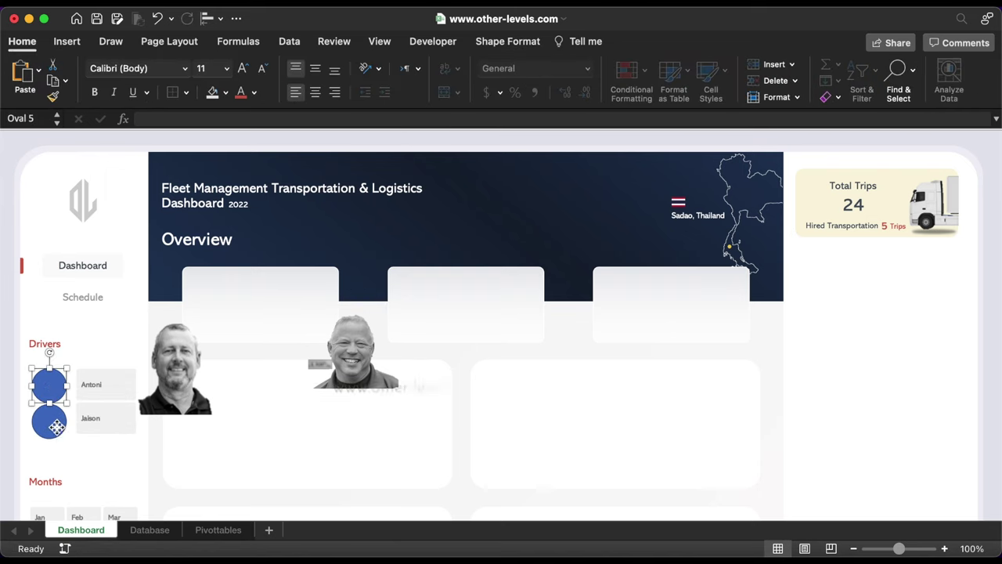
left_click(515, 46)
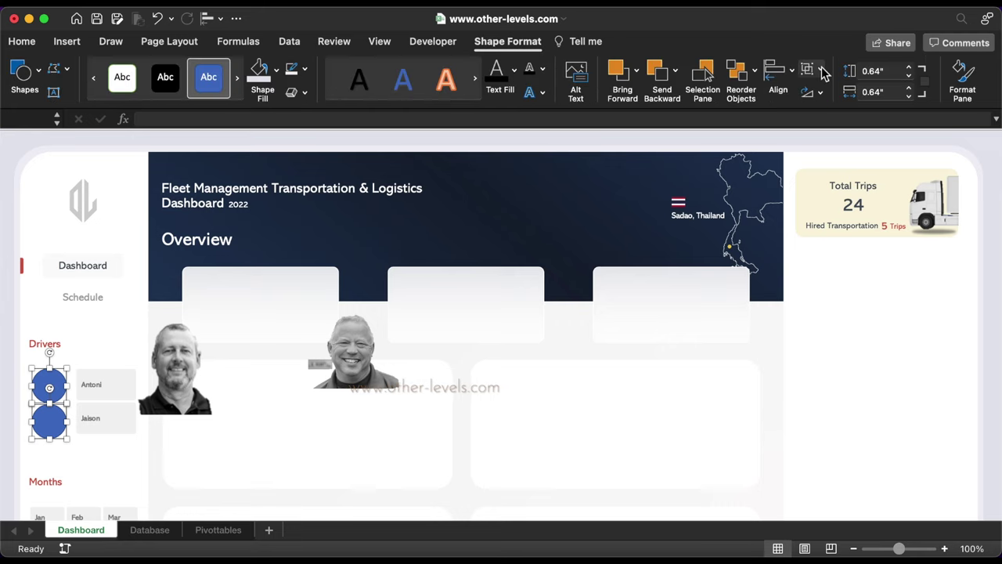
left_click(909, 95)
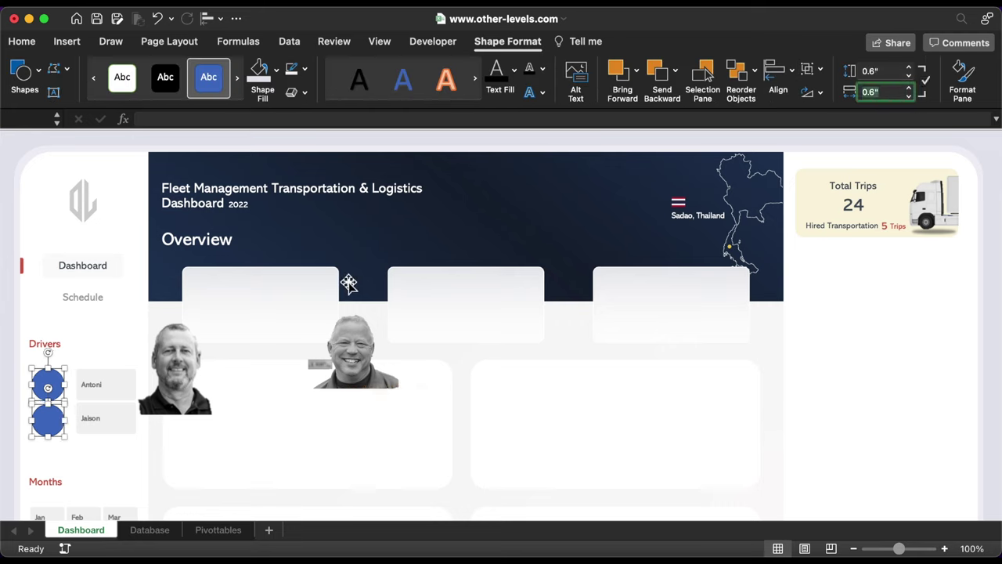
left_click_drag(54, 384, 57, 385)
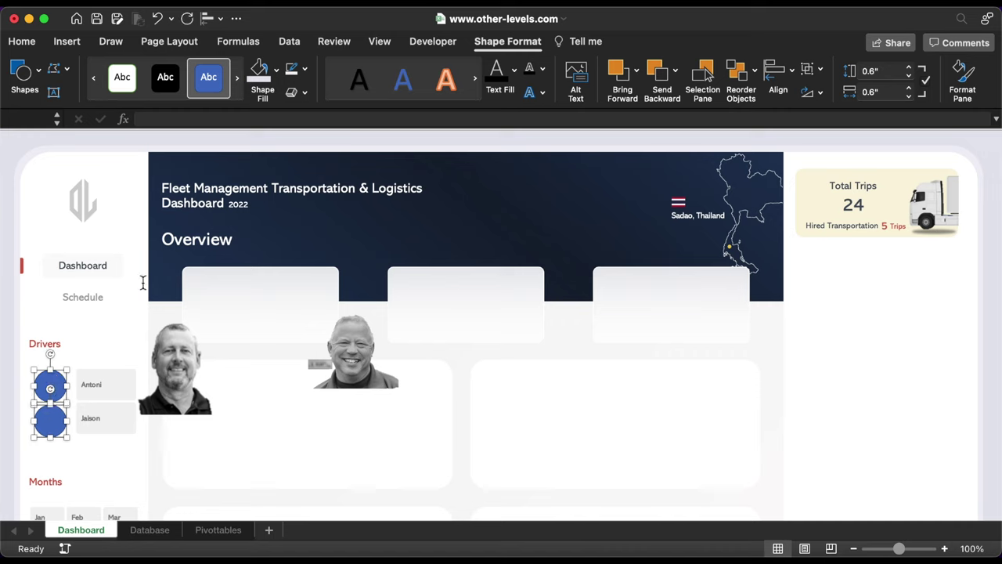
Remove the circles' outline and fill them dark grey 42494F.
left_click(305, 69)
left_click(313, 115)
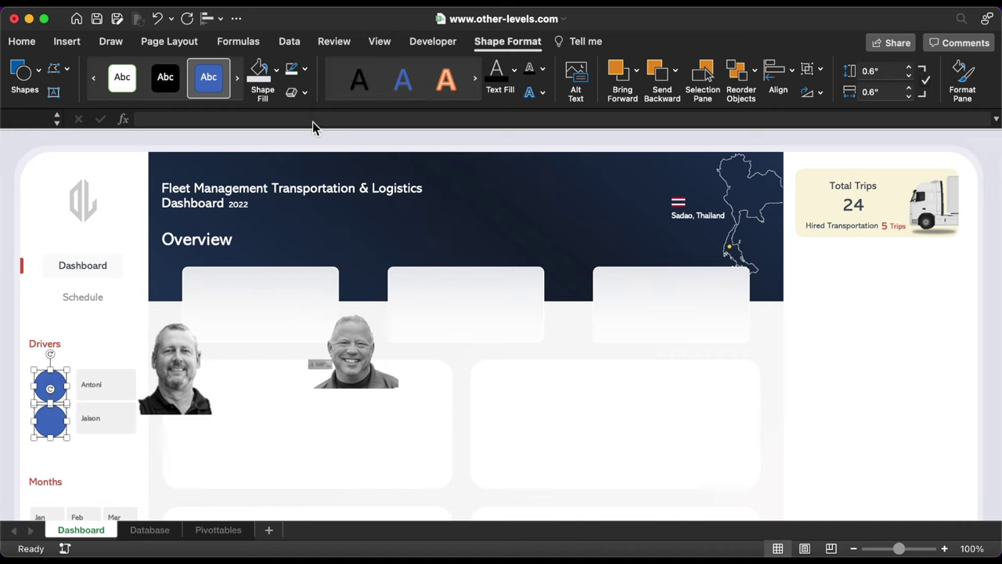
left_click(275, 69)
left_click(313, 330)
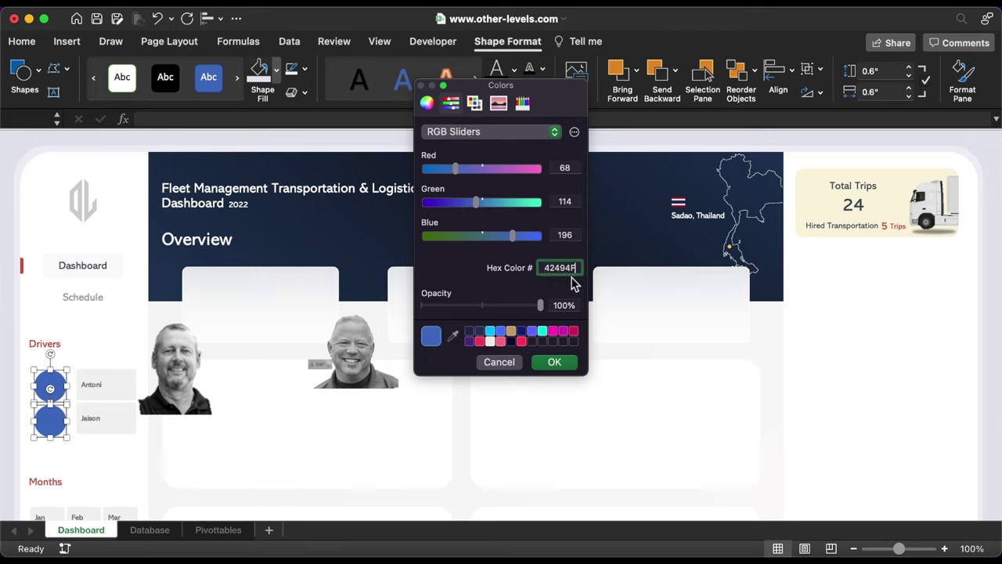
left_click(551, 362)
left_click(356, 368)
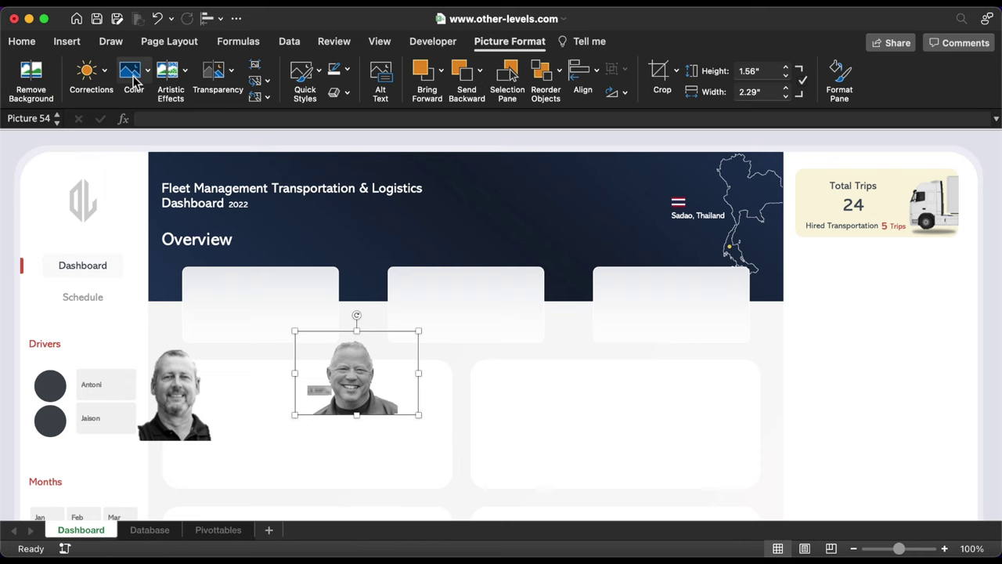
Remove the background from the middle driver photo.
left_click(31, 78)
left_click(76, 79)
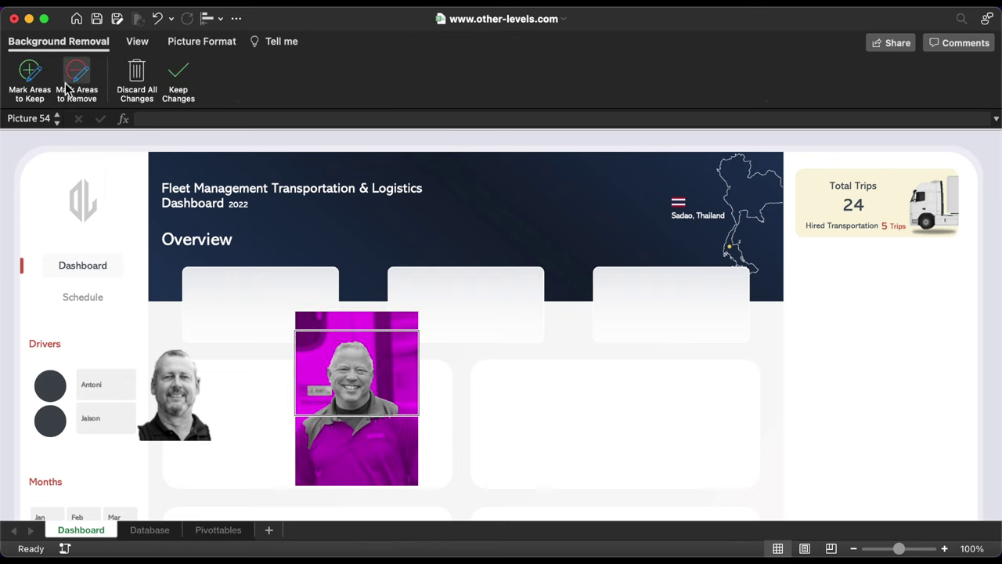
left_click(185, 83)
Shrink the first driver photo onto the top circle and crop it to an oval portrait.
left_click(92, 408)
left_click_drag(142, 450, 68, 401)
left_click(676, 70)
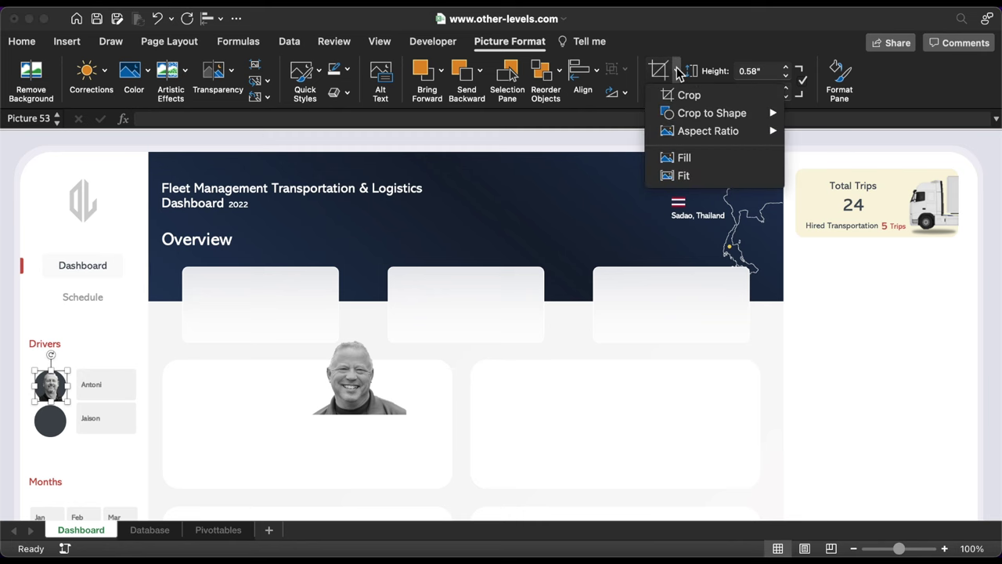
mouse_move(688, 116)
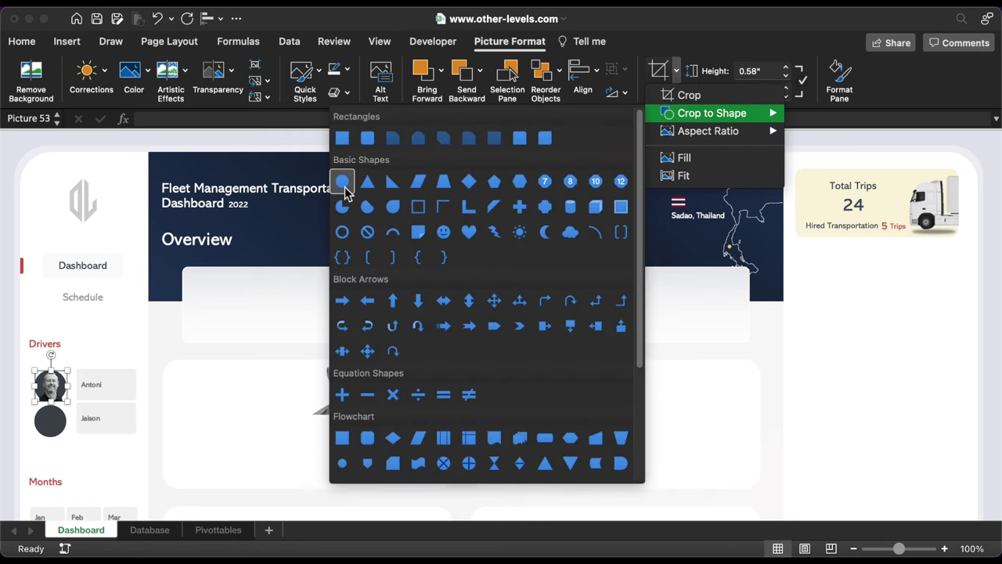
left_click(343, 181)
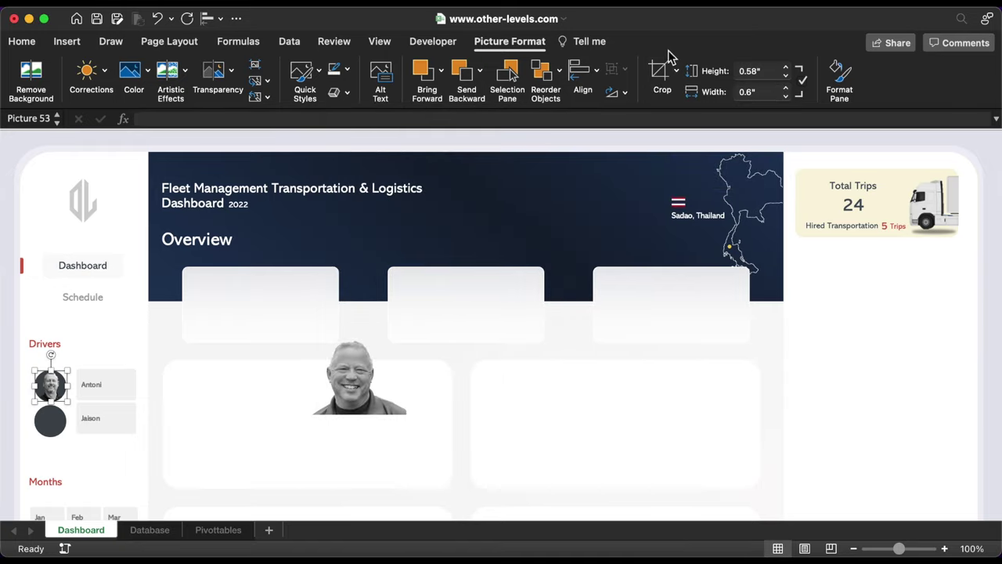
left_click(662, 74)
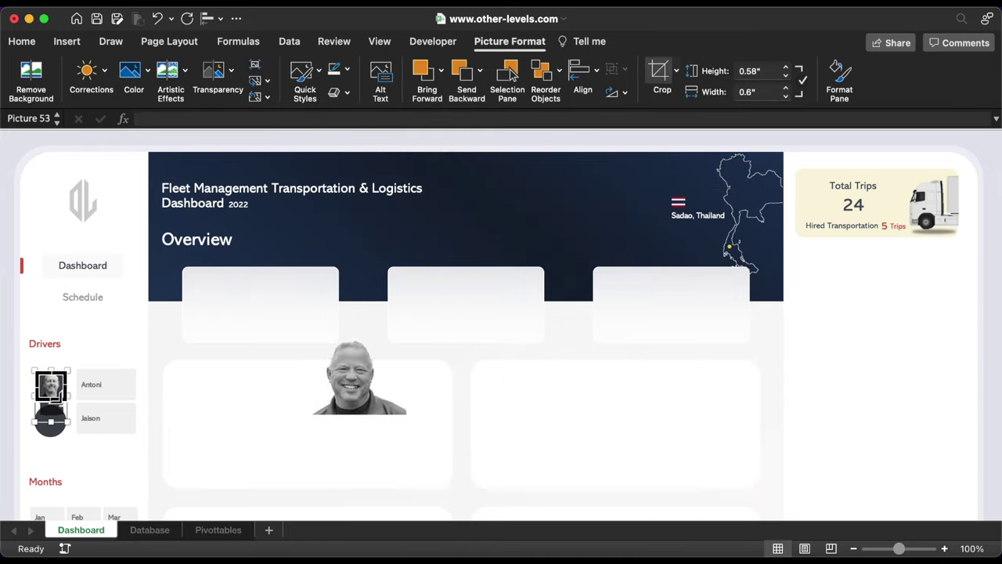
scroll(50, 407, "up", 5)
left_click_drag(157, 412, 153, 415)
left_click_drag(208, 374, 208, 373)
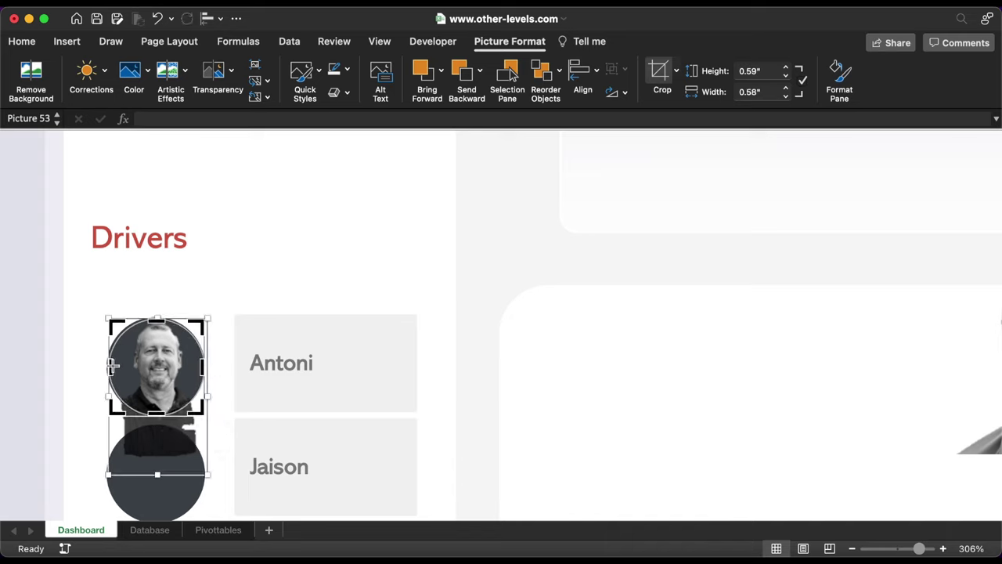
left_click_drag(113, 364, 109, 363)
left_click_drag(157, 322, 156, 318)
left_click(655, 79)
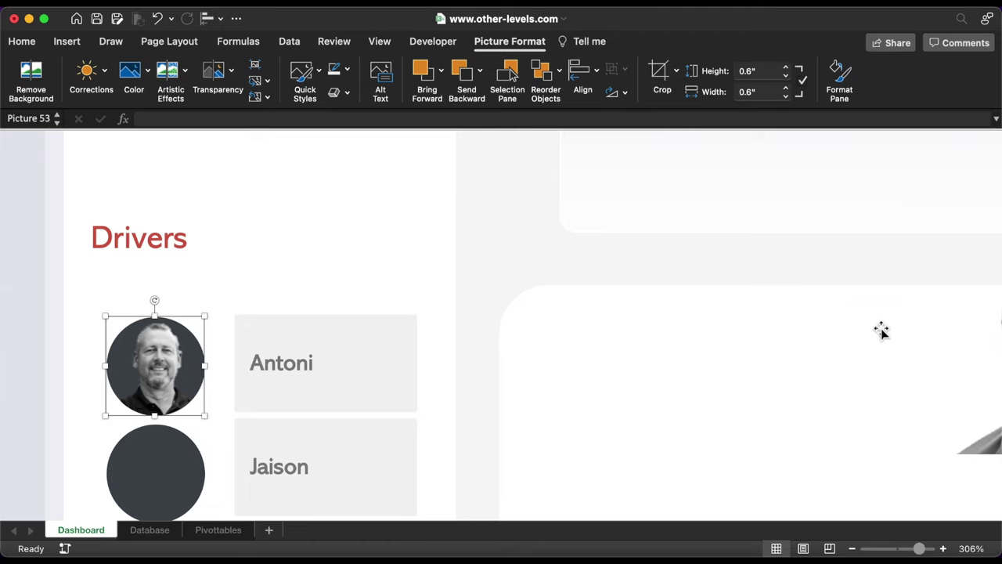
Paste the second driver's photo beside their name and crop it to a 0.6" circle.
key("super+v")
left_click_drag(649, 202, 342, 394)
left_click_drag(309, 426, 205, 376)
left_click_drag(95, 374, 107, 375)
left_click_drag(160, 328, 161, 323)
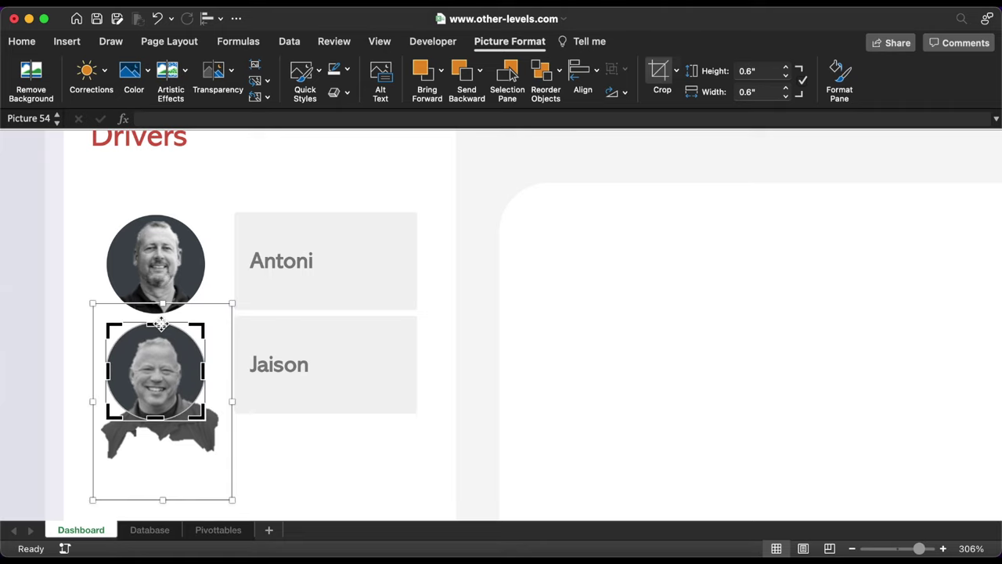
left_click_drag(160, 376, 161, 369)
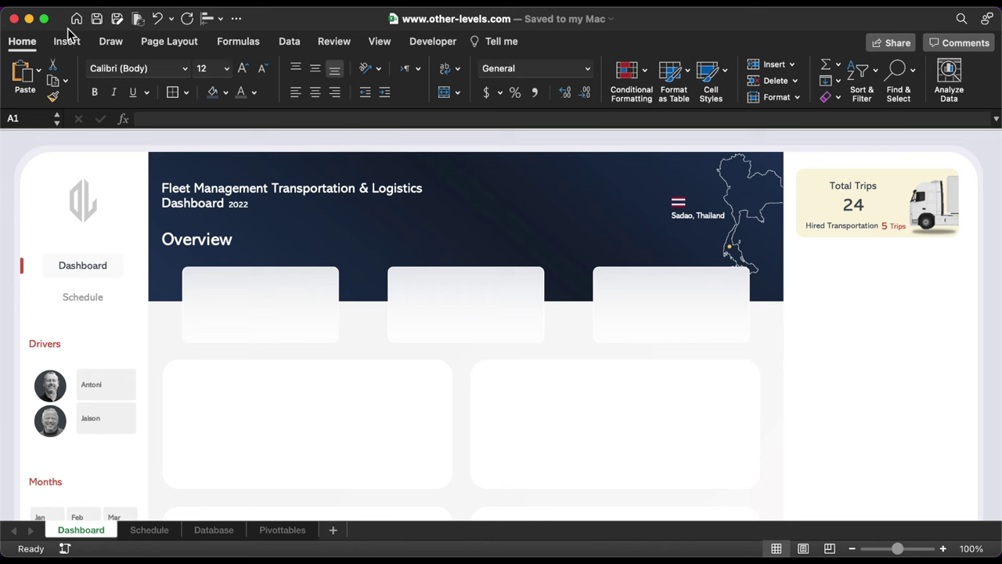
Draw a rounded rectangle panel below Total Trips, with subtler corners, about 4.4 inches tall.
left_click(68, 48)
left_click(228, 74)
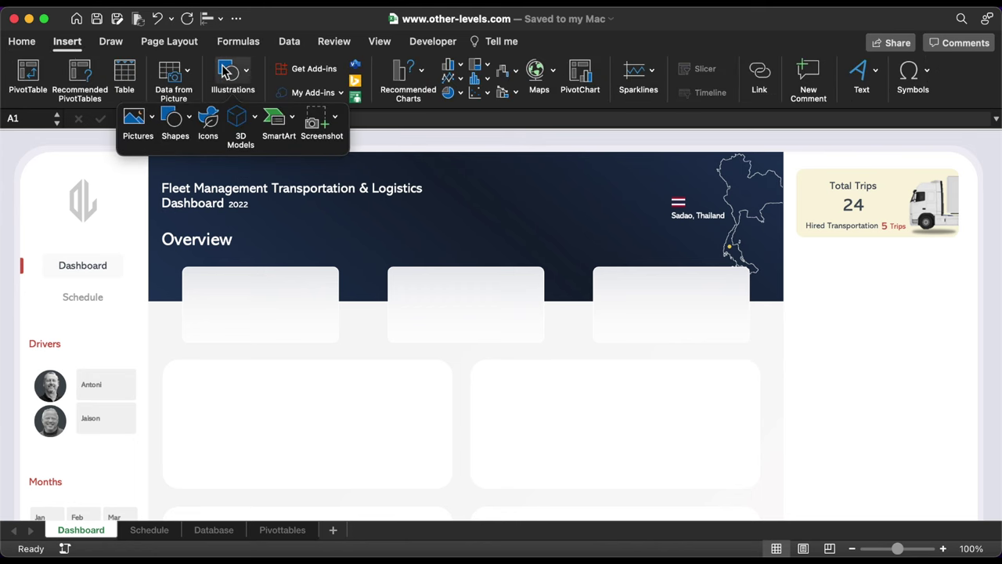
left_click(180, 115)
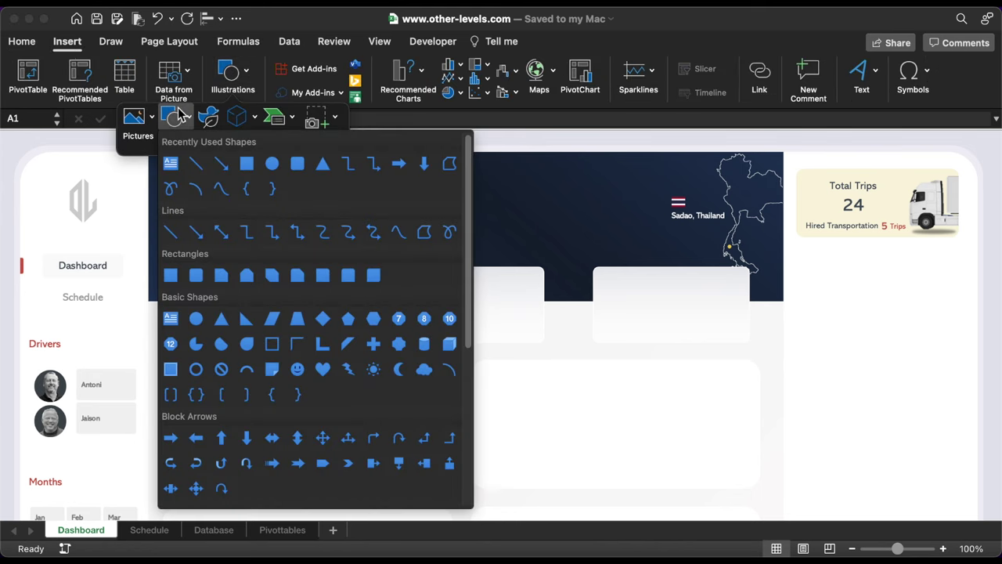
left_click(297, 164)
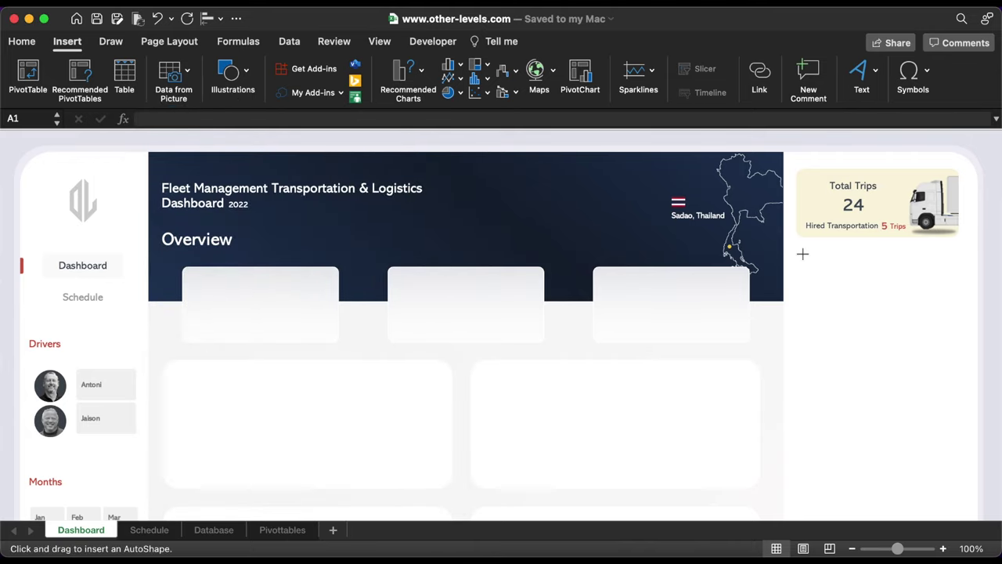
left_click_drag(802, 253, 962, 480)
left_click_drag(829, 257, 818, 252)
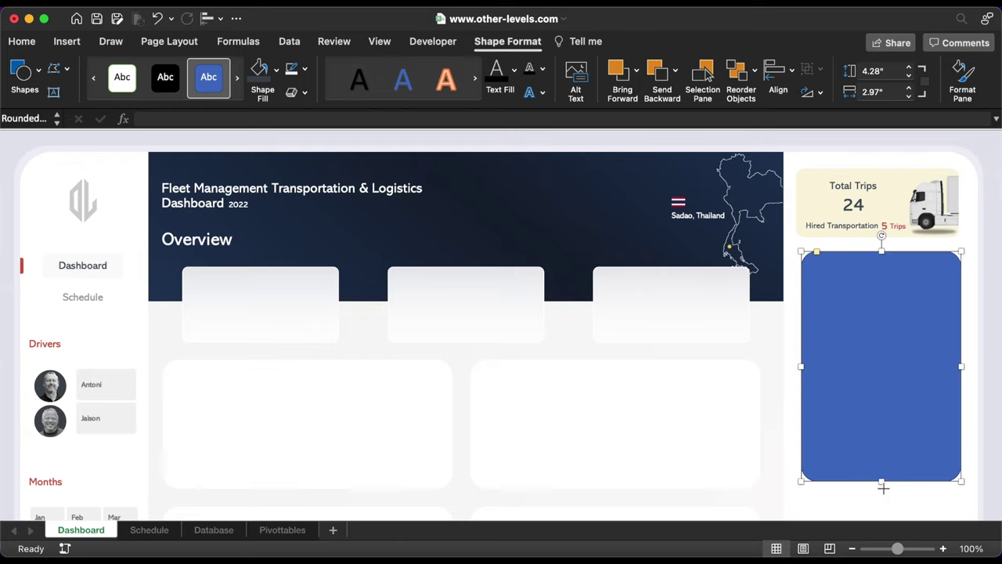
left_click_drag(883, 486, 884, 487)
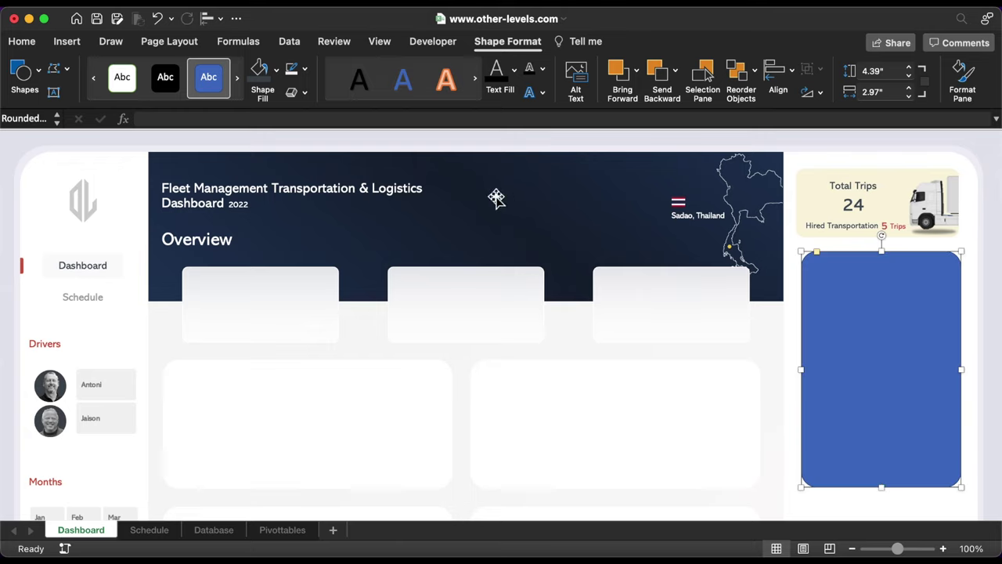
Remove the panel's outline, fill it FAFAFA, and go to the Pivottables sheet.
left_click(304, 69)
left_click(307, 113)
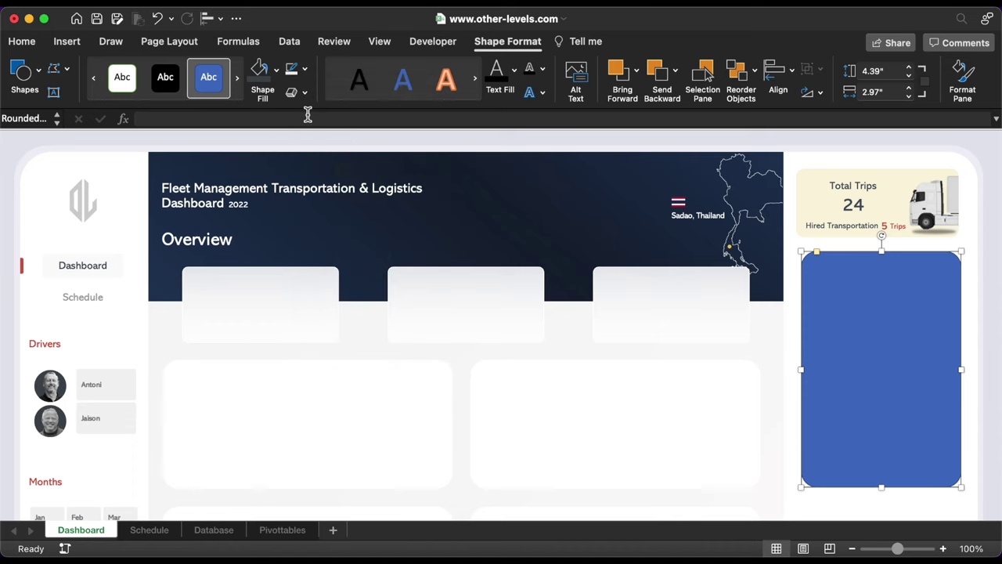
left_click(277, 69)
left_click(313, 330)
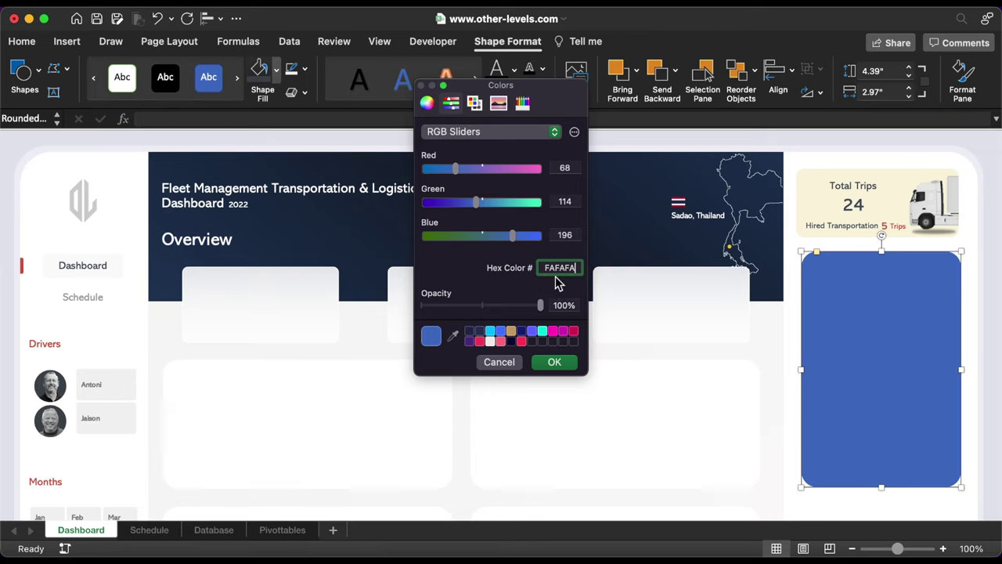
left_click(559, 362)
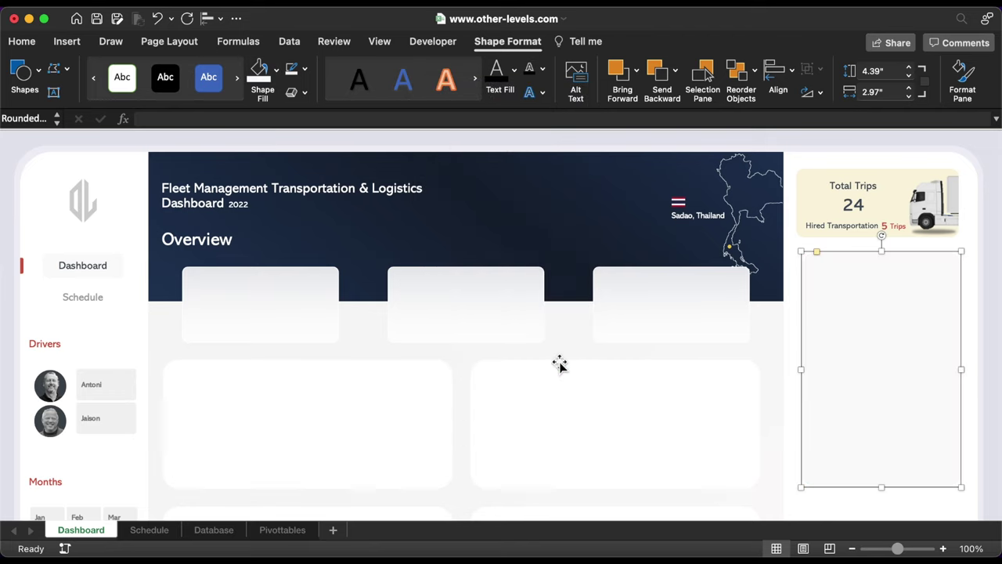
left_click(281, 530)
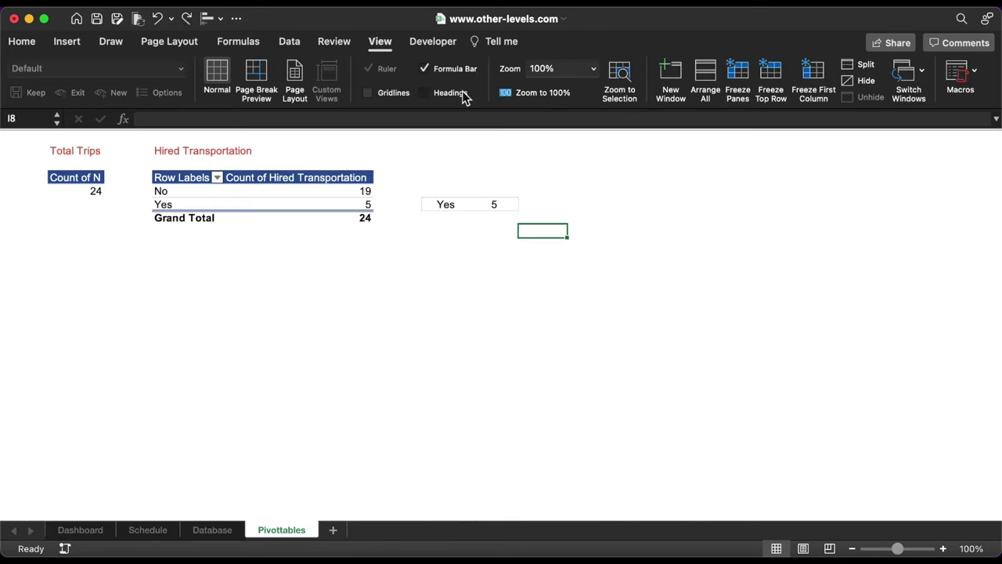
Copy the D:E pivot table into columns K:L and rename its K2 heading 'Trip Classify'.
left_click(465, 97)
left_click_drag(205, 138, 364, 142)
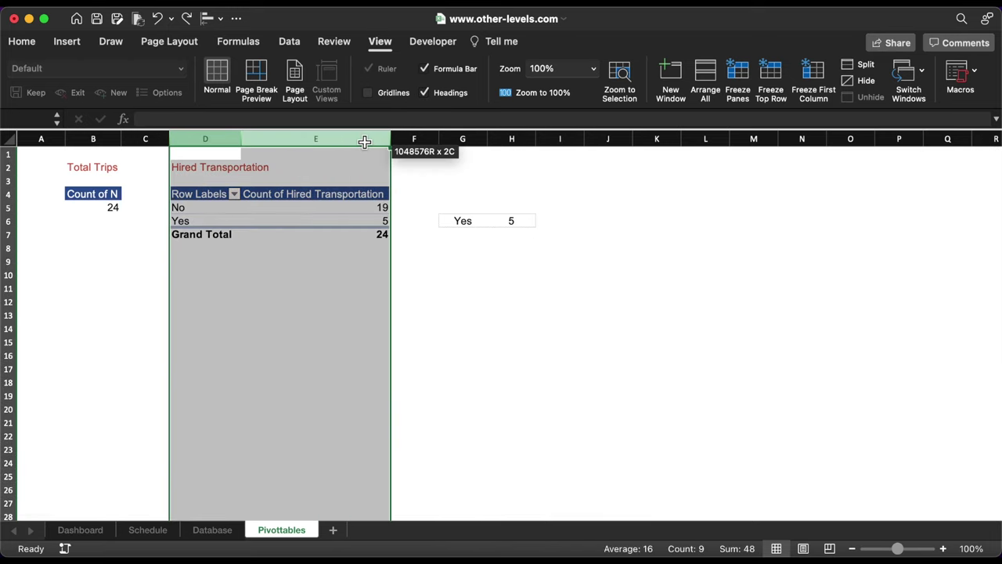
key("super+c")
left_click(662, 142)
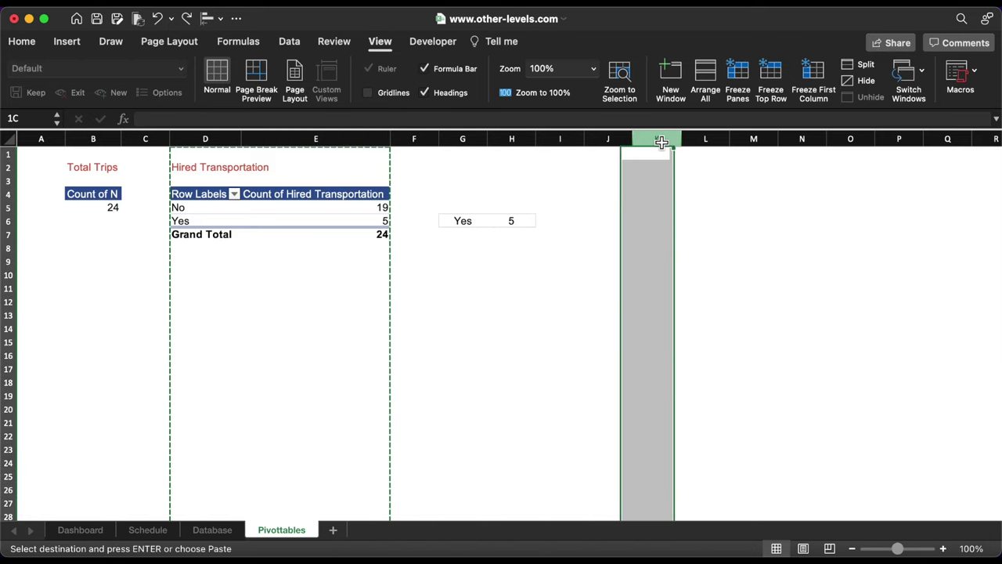
key("super+v")
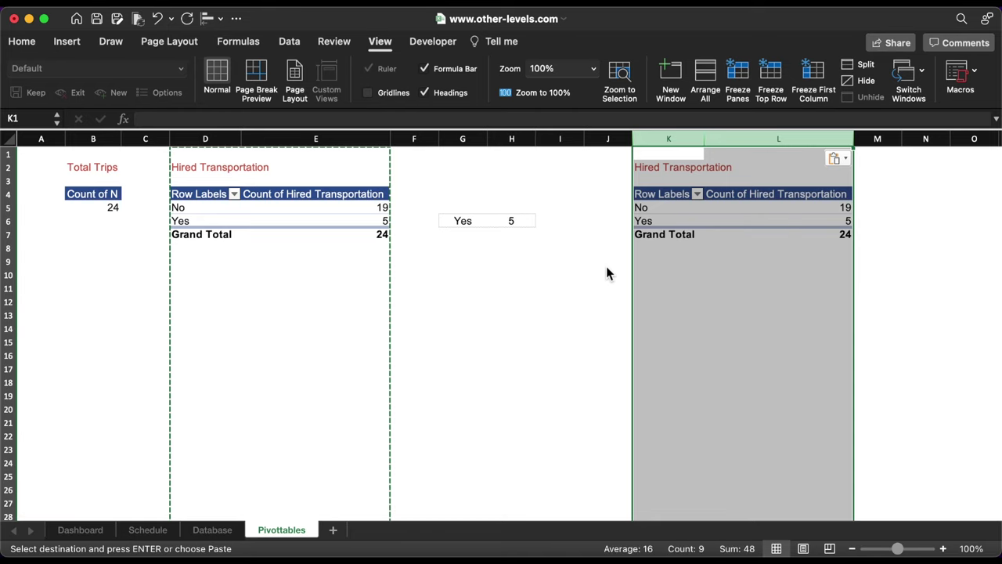
scroll(608, 270, "right", 5)
scroll(606, 266, "right", 4)
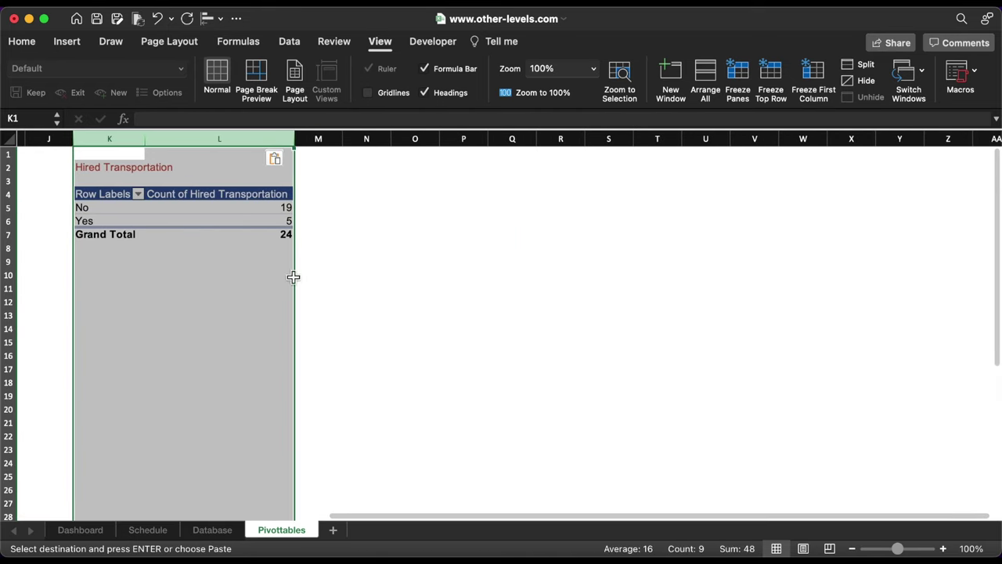
left_click(106, 166)
type("Trip ")
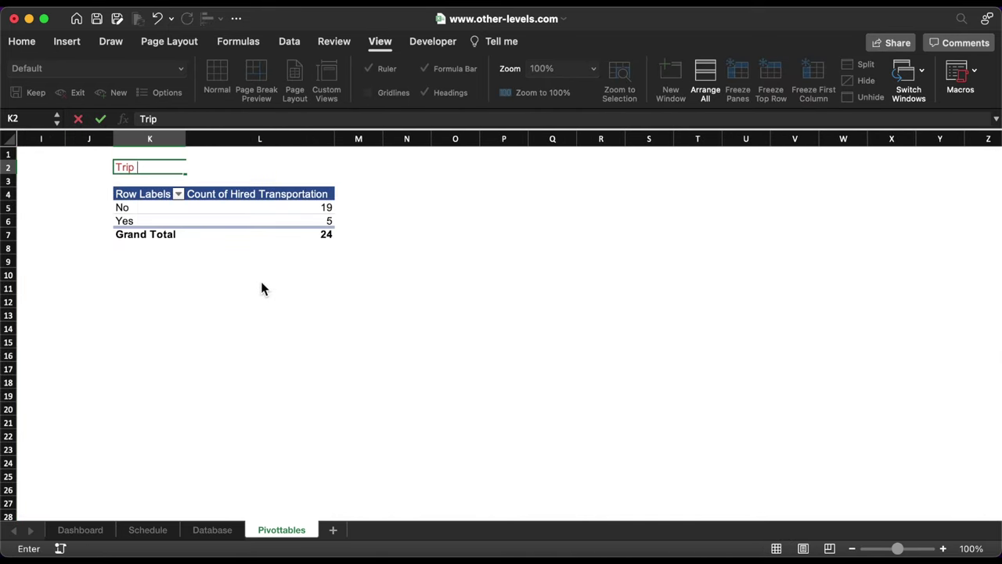
type("Classify")
Replace Hired Transportation with Trip Classify in the pivot's Rows and Values fields.
left_click_drag(149, 208, 148, 221)
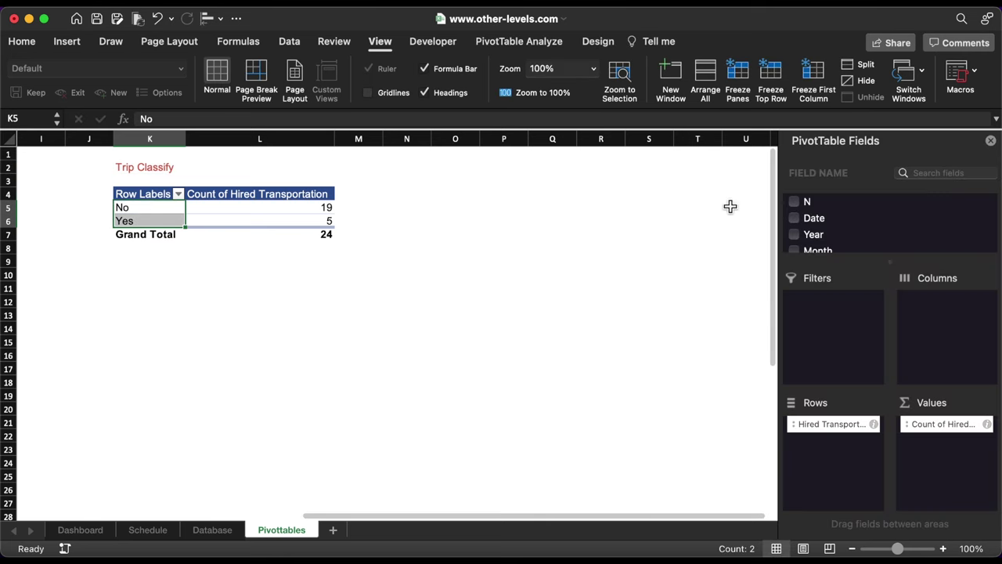
left_click_drag(831, 423, 677, 380)
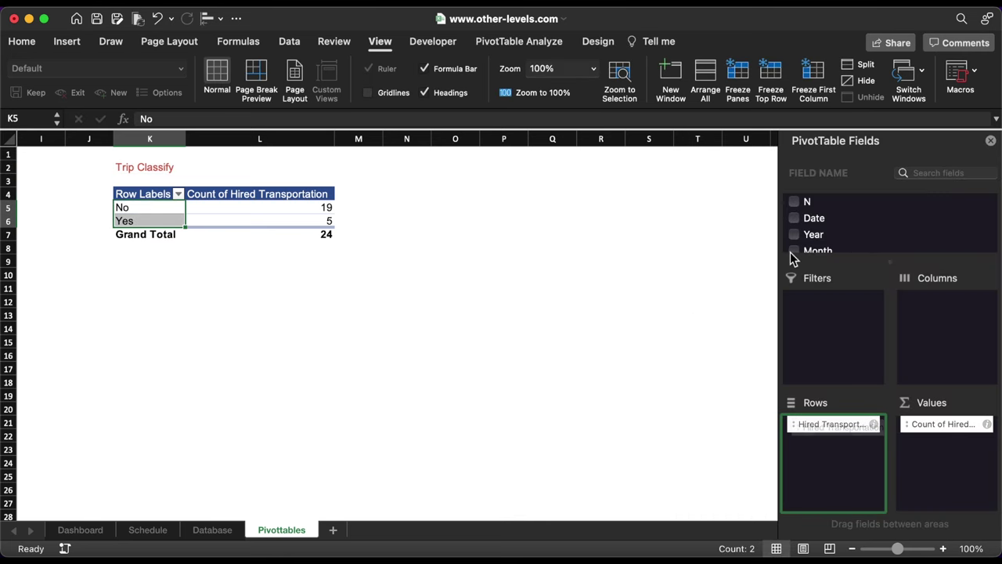
scroll(845, 220, "down", 5)
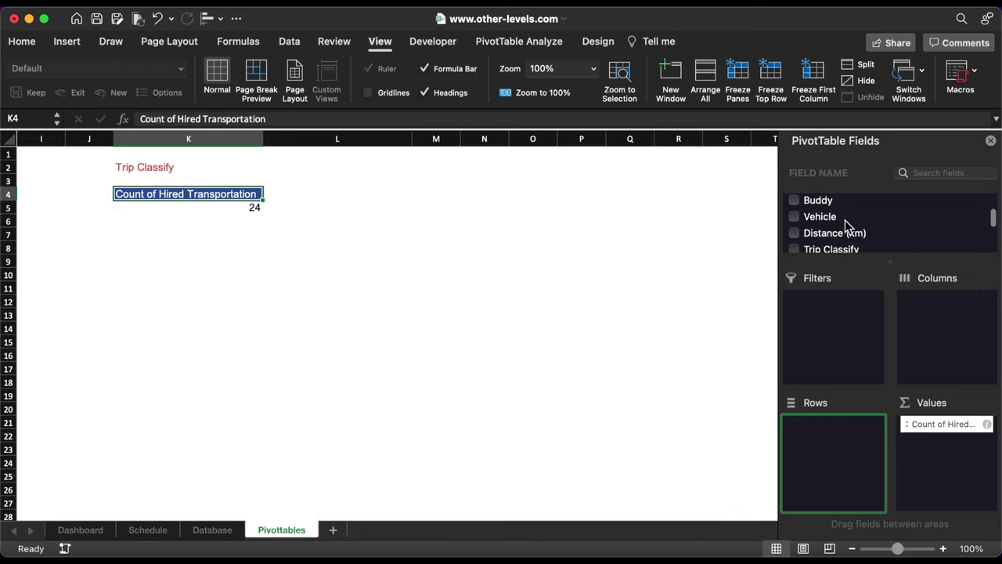
scroll(844, 220, "down", 1)
left_click_drag(847, 218, 855, 476)
left_click_drag(947, 427, 704, 380)
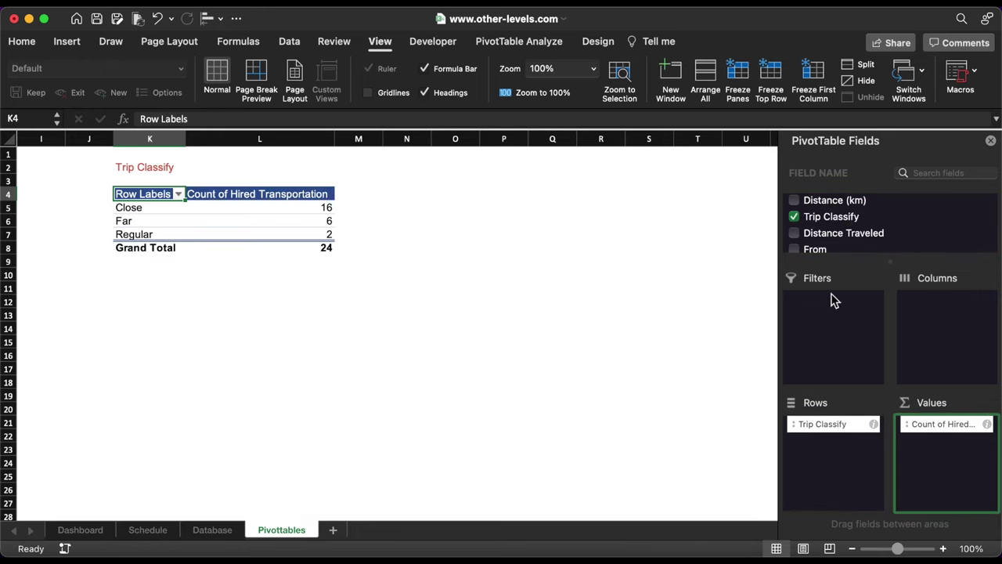
left_click_drag(827, 224, 947, 451)
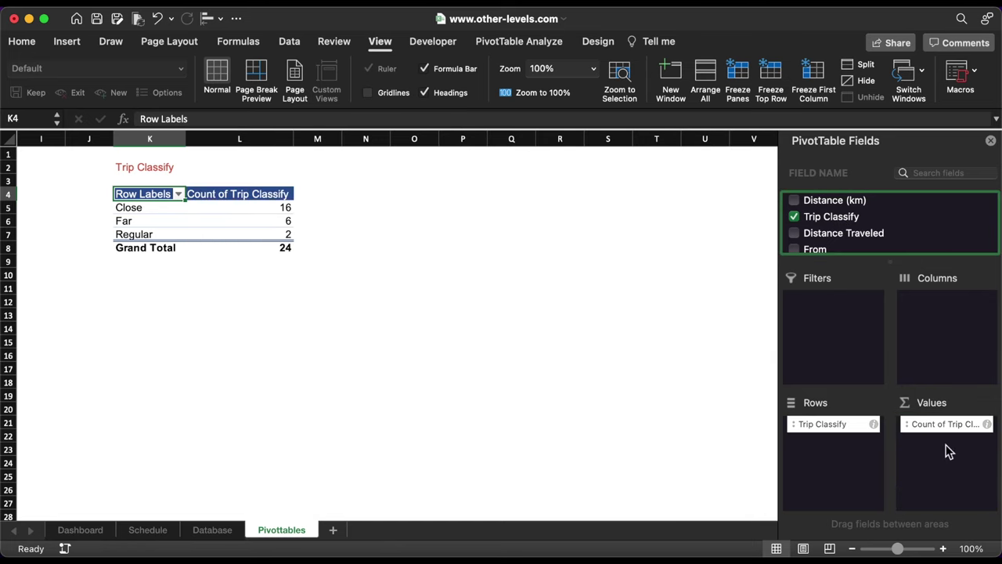
Insert a 2-D pie chart from the Trip Classify pivot.
left_click(67, 42)
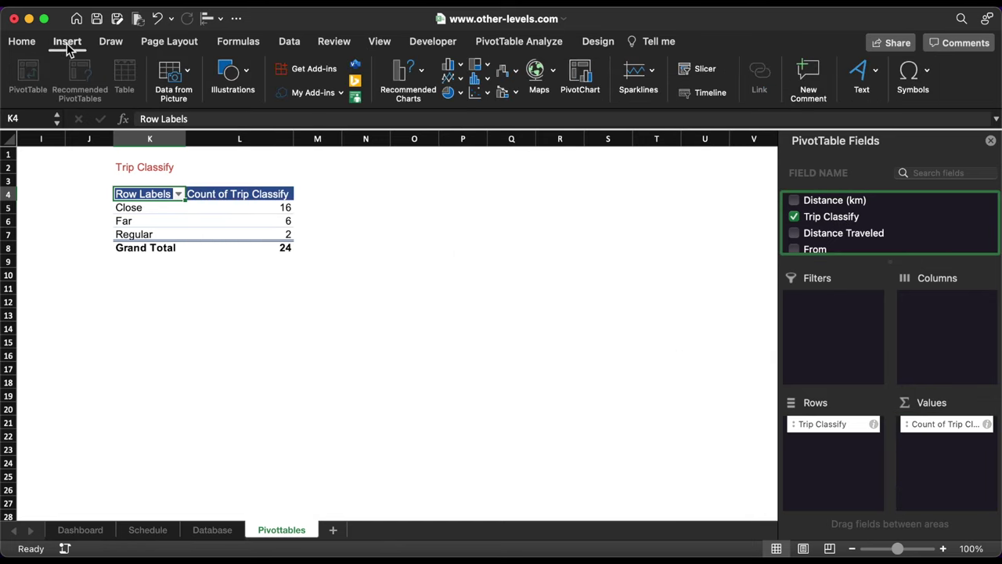
left_click(459, 93)
left_click(472, 144)
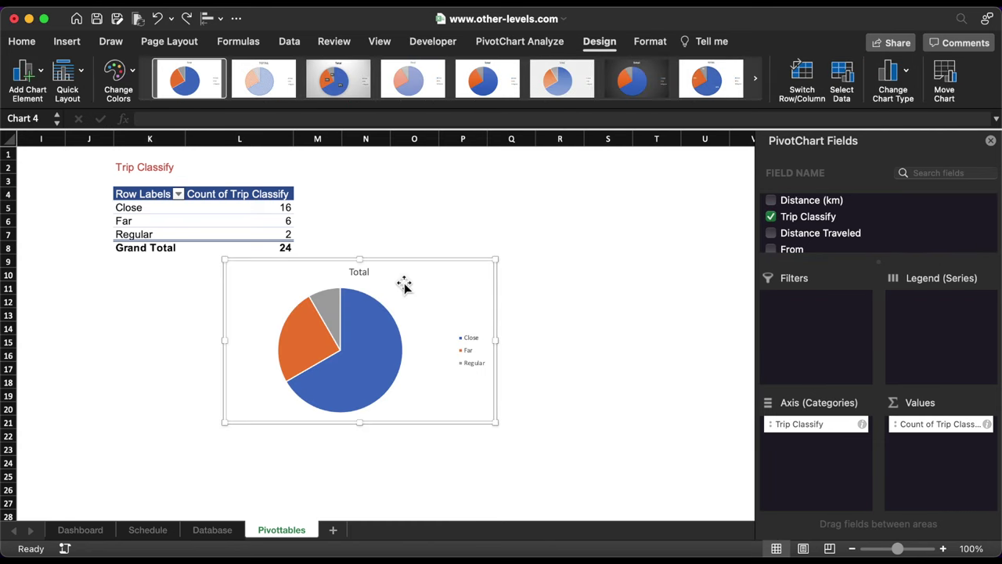
Delete the pie chart's legend and Total title, then shrink it and move it below the pivot.
left_click(472, 351)
key("Delete")
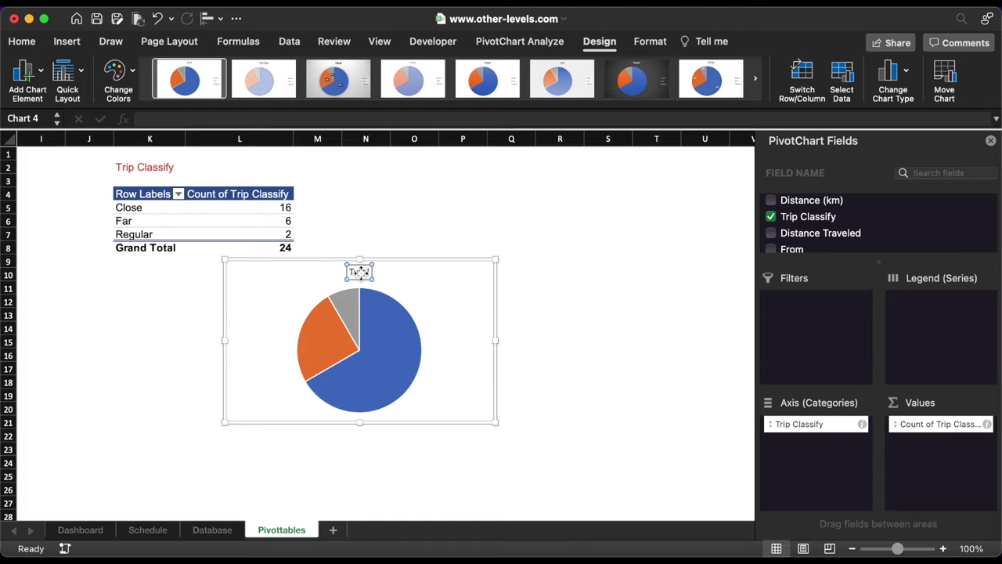
key("Delete")
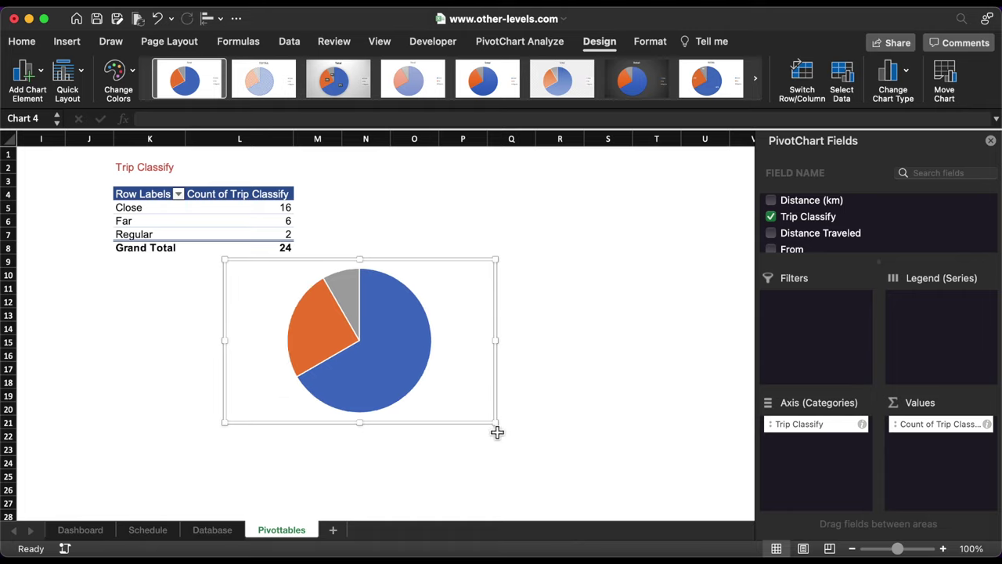
left_click_drag(496, 424, 348, 359)
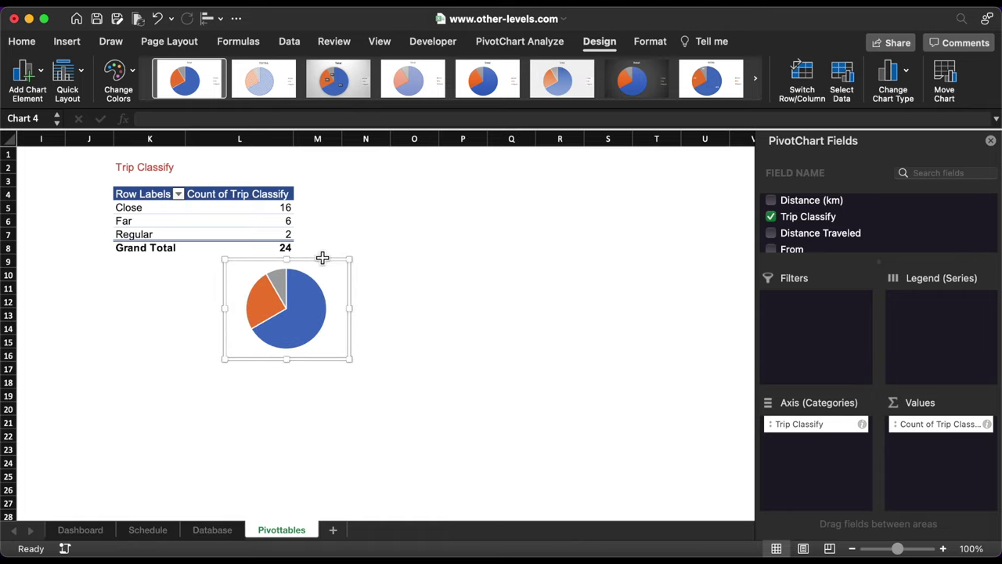
left_click_drag(314, 263, 280, 304)
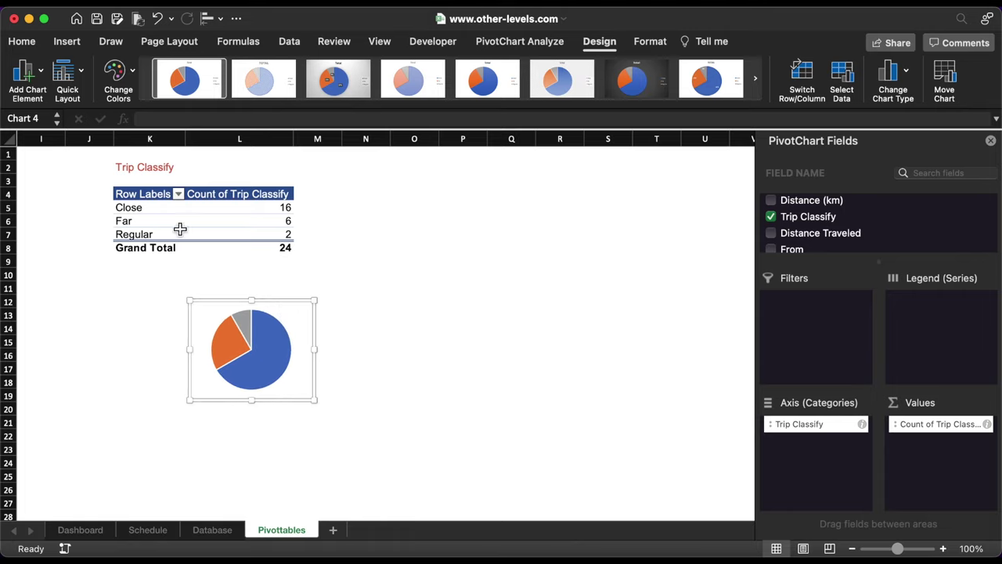
left_click_drag(138, 210, 142, 234)
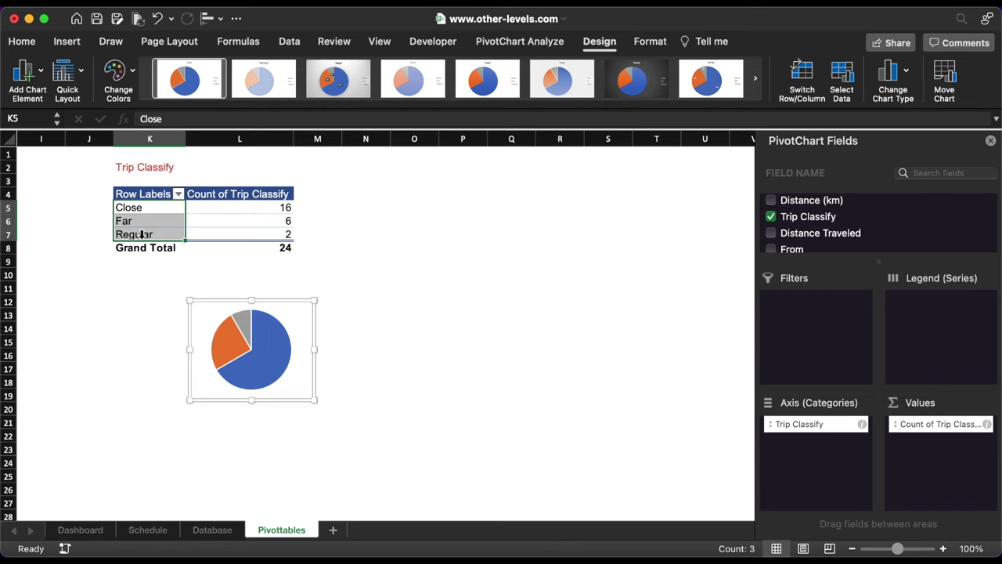
Copy the Close, Far, Regular labels into column O starting at O5.
key("super+c")
left_click_drag(414, 208, 465, 235)
key("super+v")
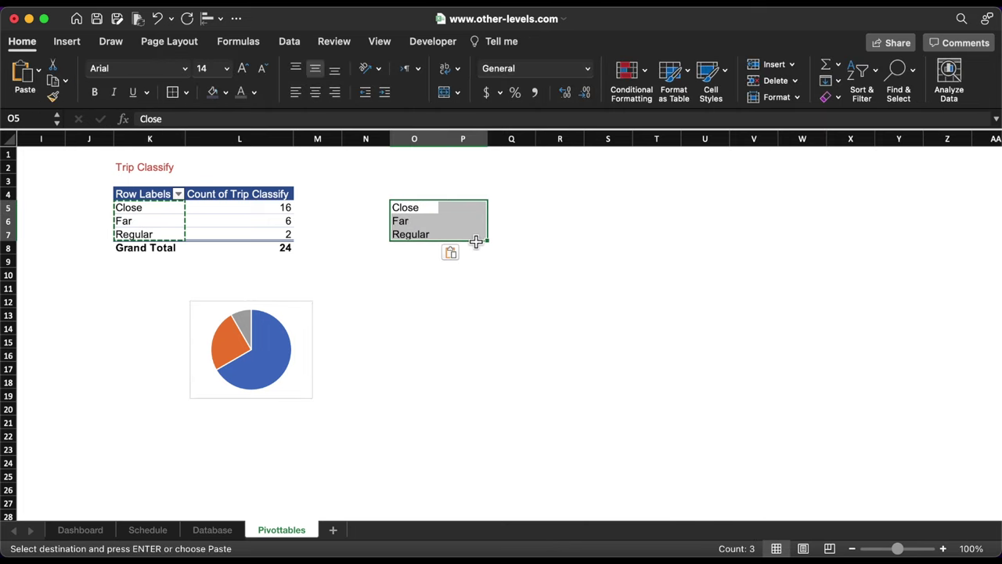
key("Escape")
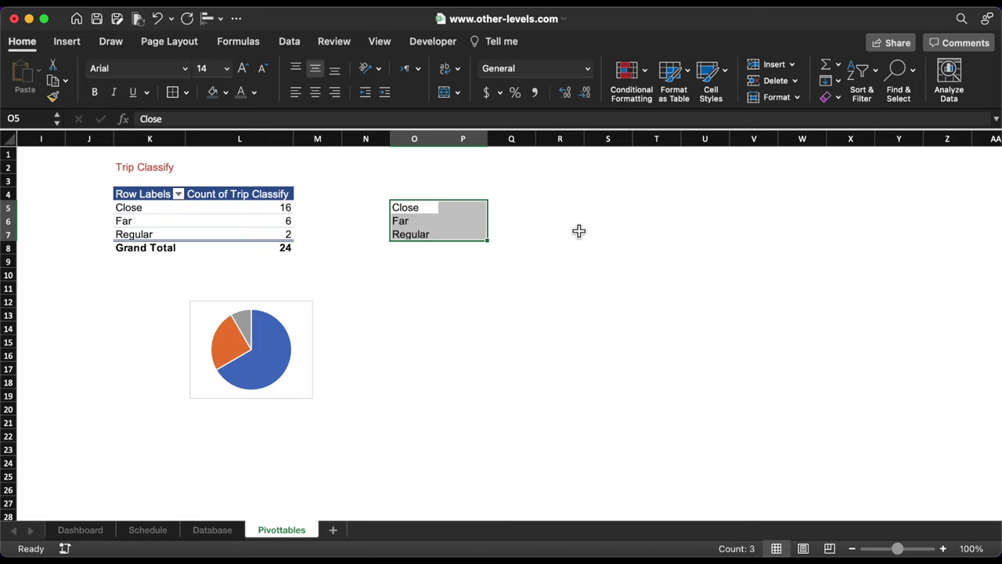
Enter =VLOOKUP(O5,$K$4:$L$8,2,0) in P5.
left_click(462, 207)
type("=vl")
double_click(475, 236)
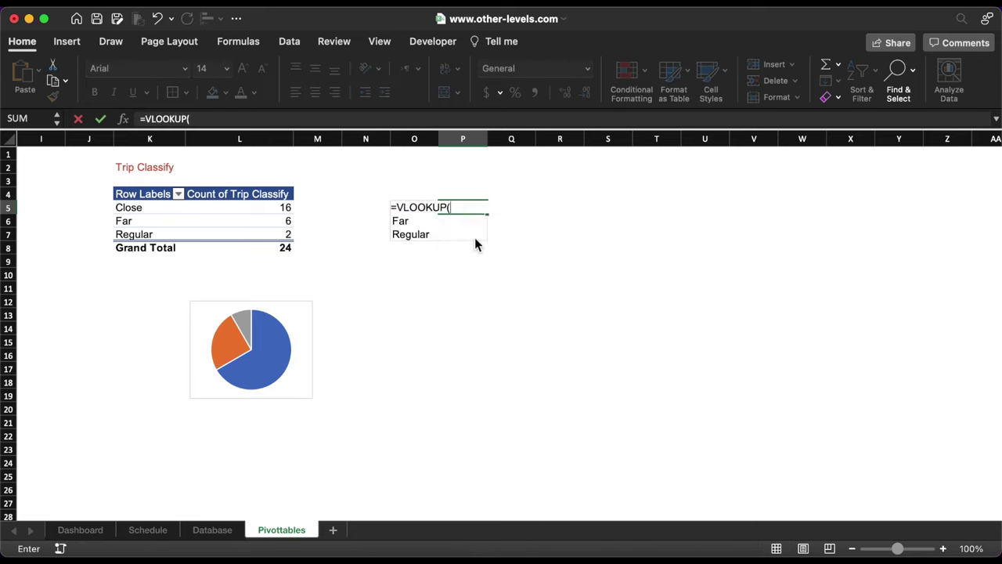
left_click(401, 208)
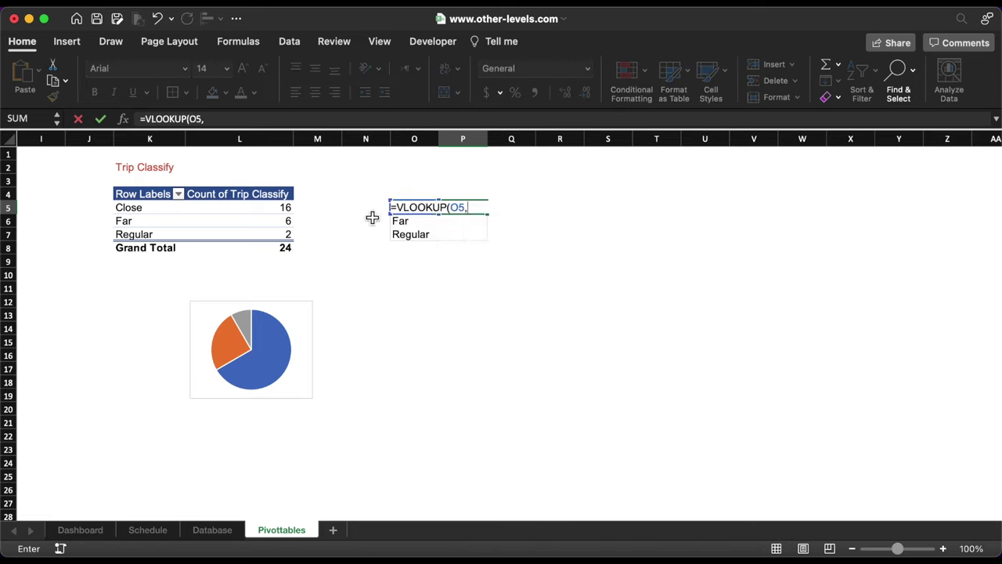
left_click_drag(122, 194, 239, 246)
key("F4")
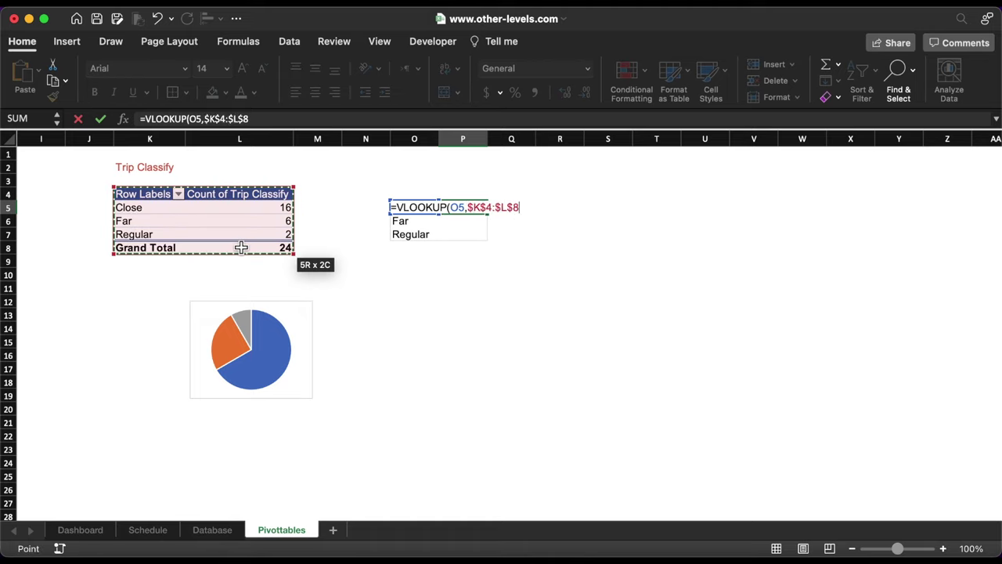
type(",2,0")
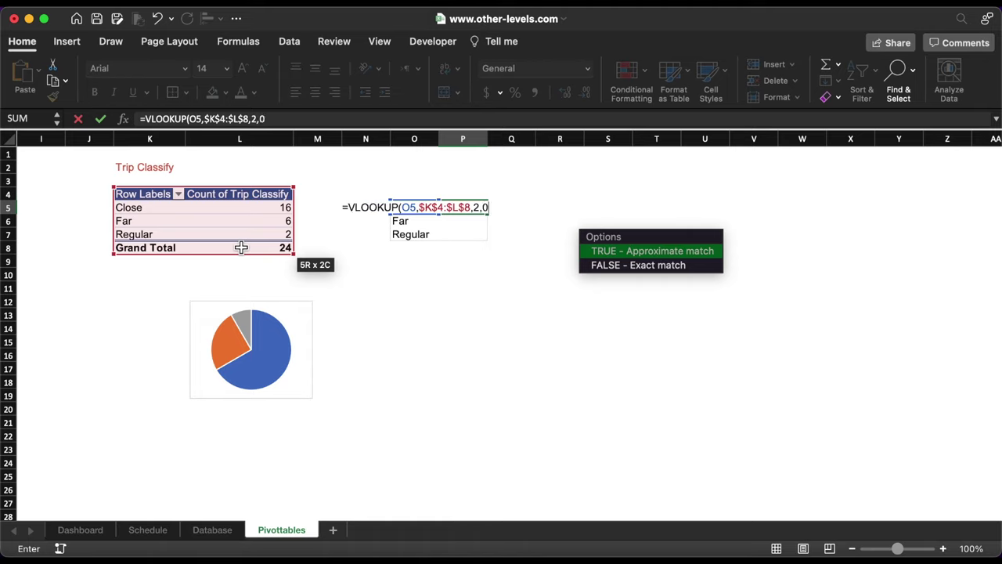
type(")")
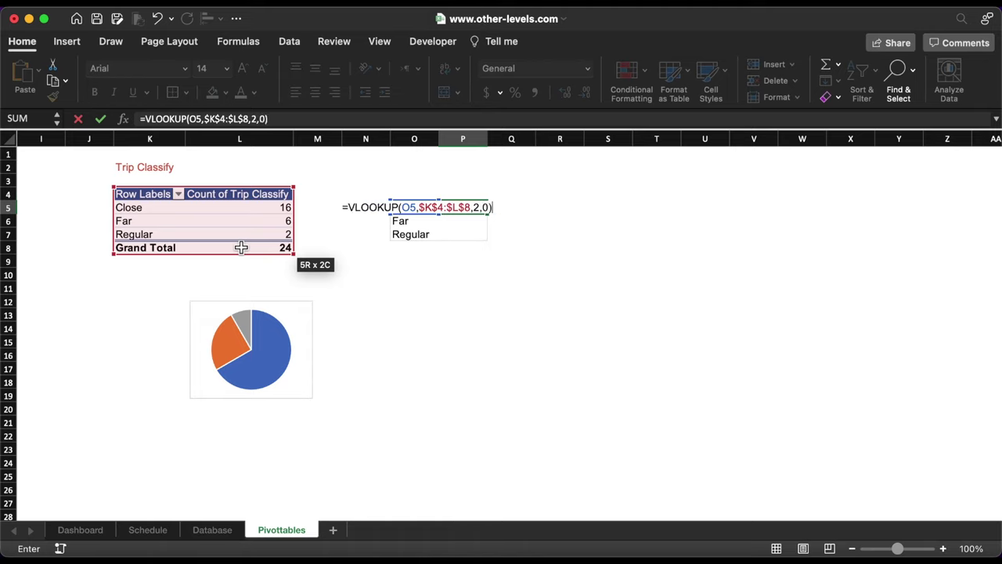
Wrap P5's lookup in IFERROR and fill it down to P7.
left_click(145, 123)
type("IF")
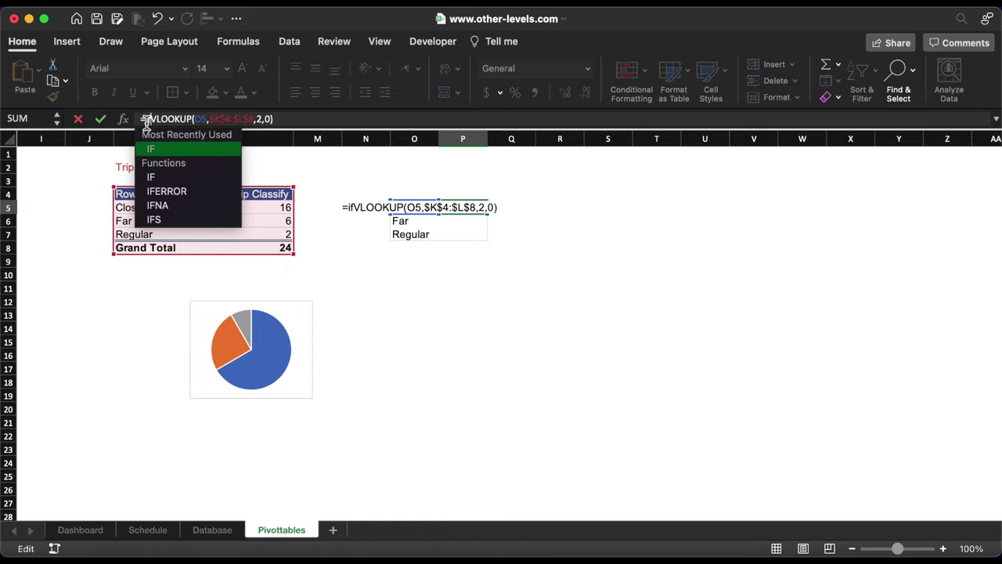
double_click(188, 193)
left_click(330, 119)
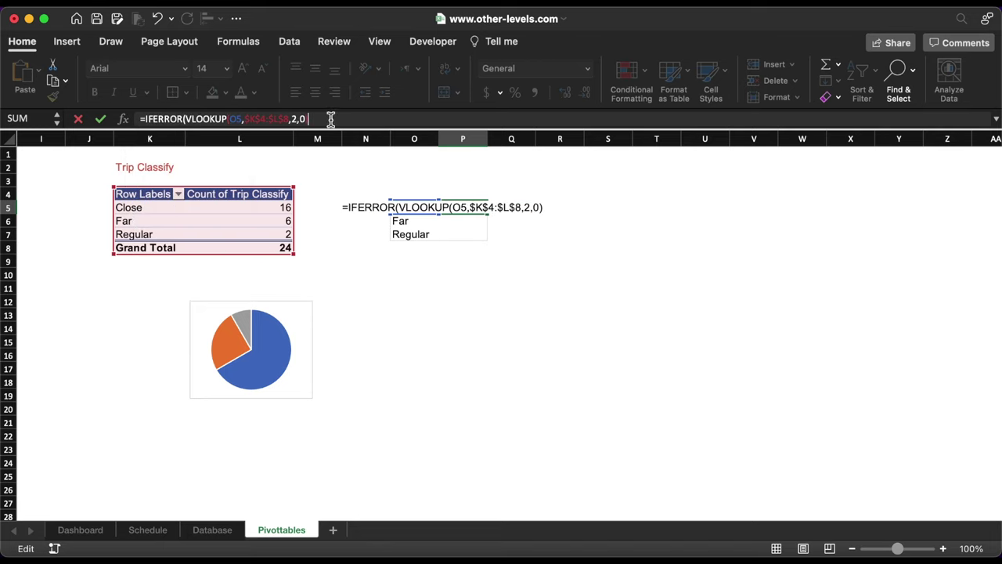
key("Return")
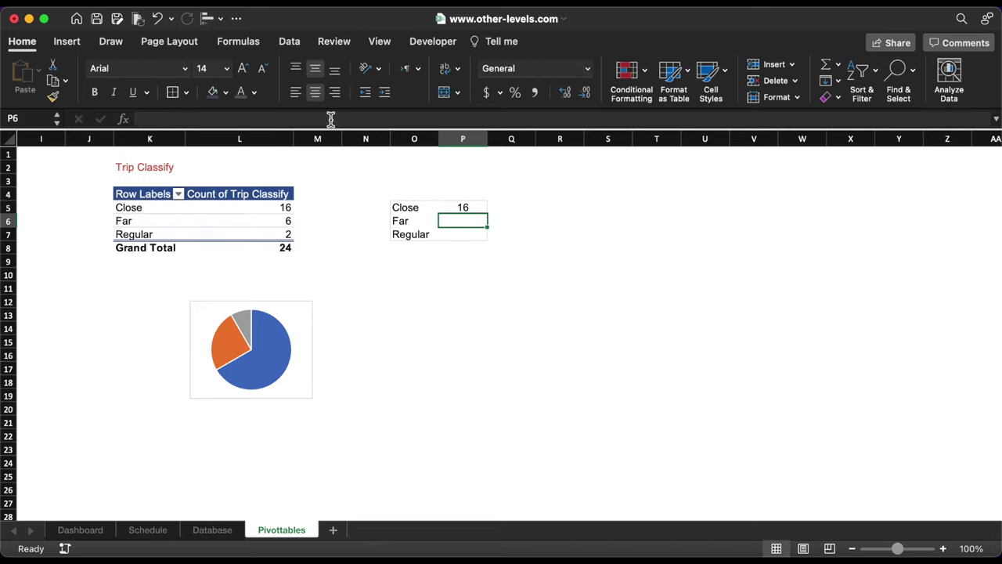
left_click(478, 207)
left_click_drag(486, 213, 486, 240)
left_click(319, 300)
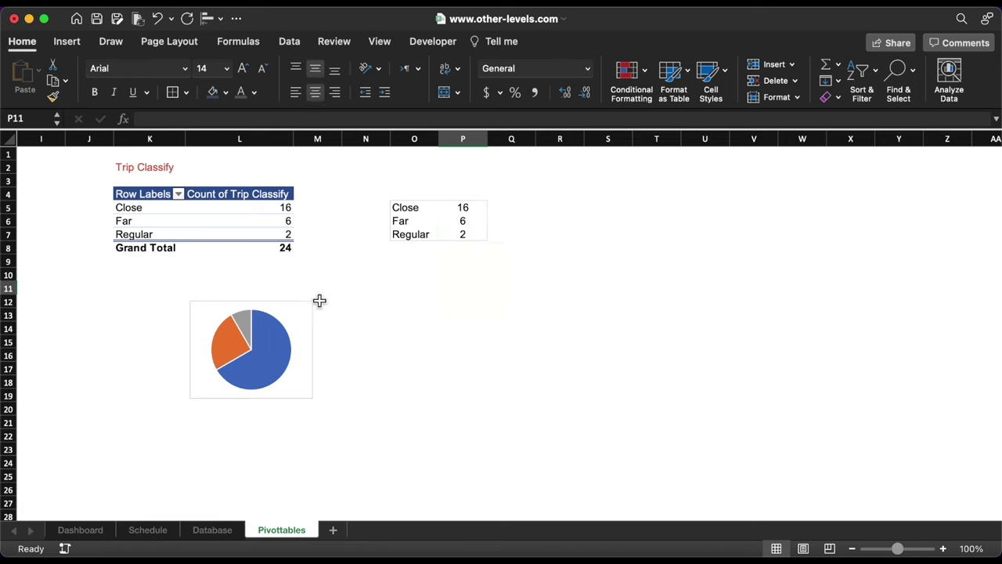
Move the Trip Classify pie chart onto the Dashboard sheet below the Total Trips card.
left_click(297, 308)
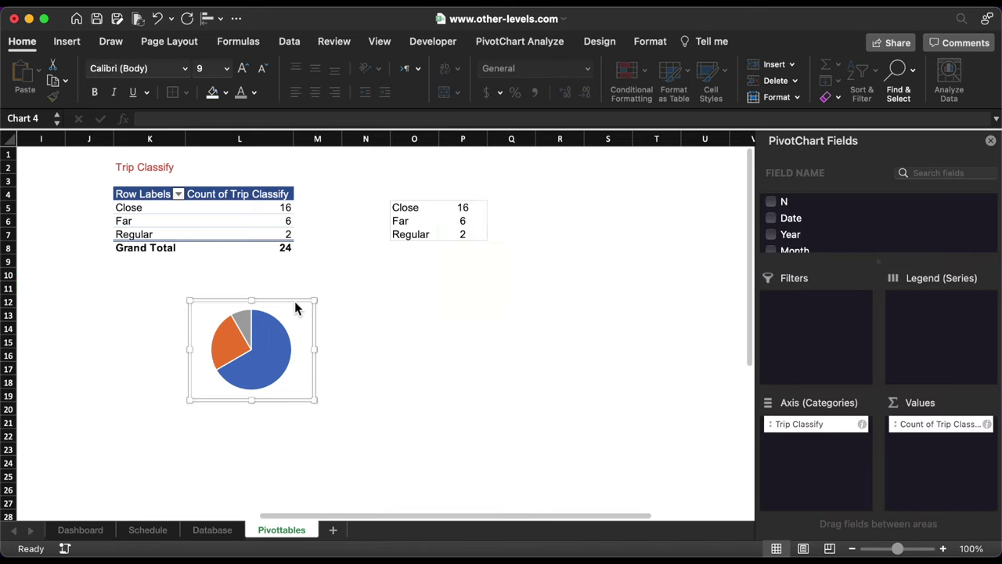
key("cmd+x")
left_click(79, 530)
key("cmd+v")
left_click_drag(548, 329, 827, 277)
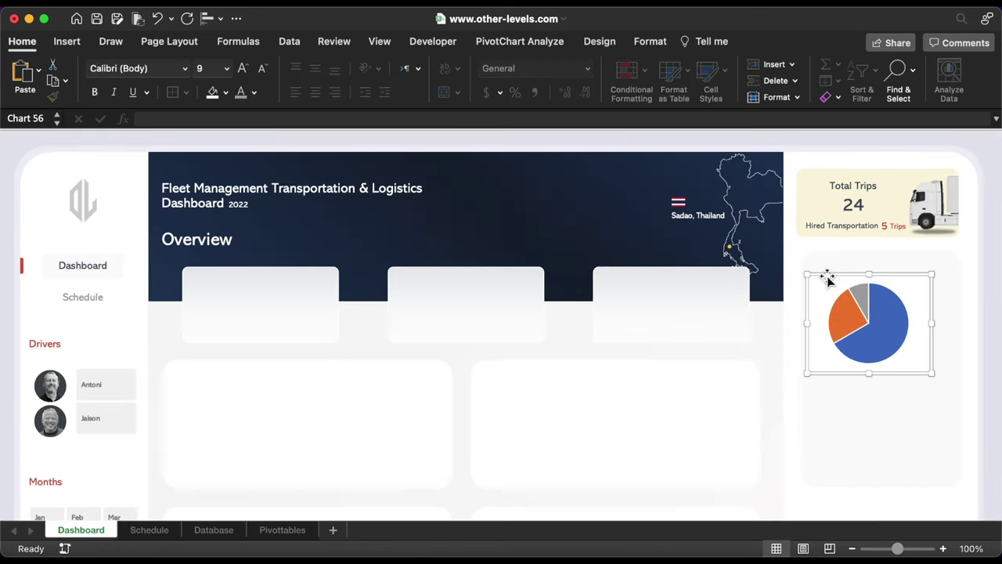
Give the pie chart No Outline and No Fill.
left_click(648, 41)
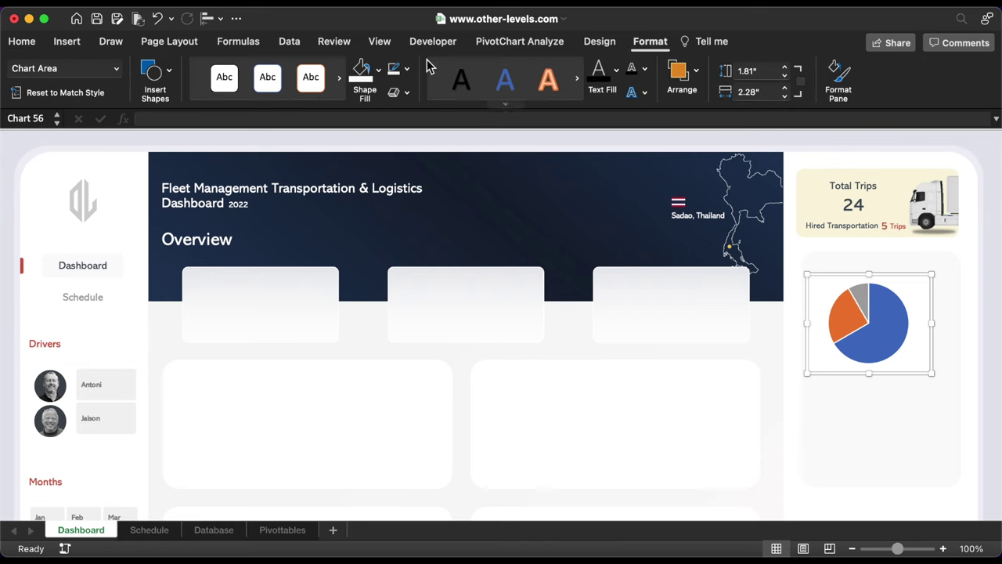
left_click(408, 69)
left_click(415, 113)
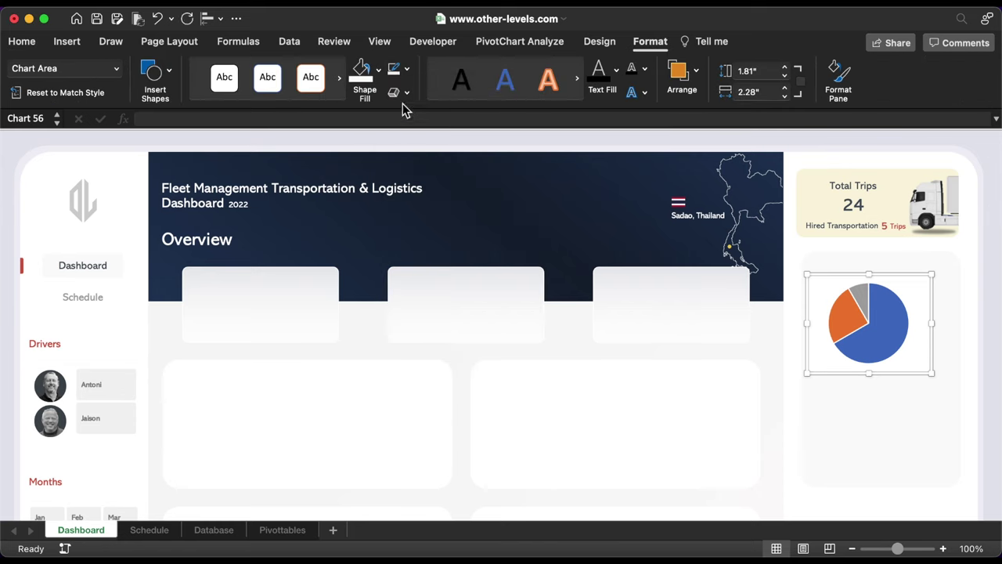
left_click(378, 69)
left_click(393, 119)
Apply the grey monochromatic colour palette to the pie.
left_click(599, 41)
left_click(118, 74)
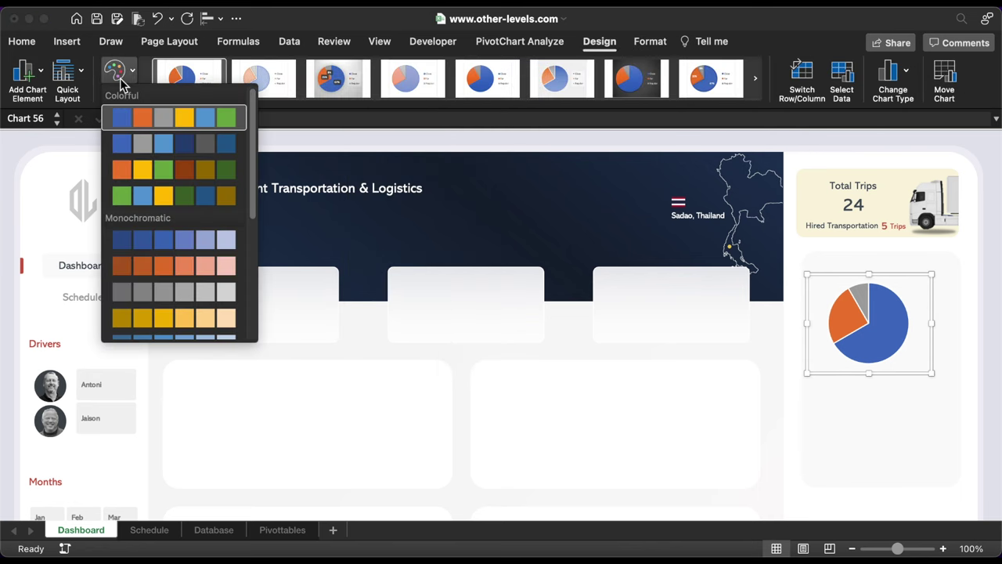
scroll(157, 239, "down", 10)
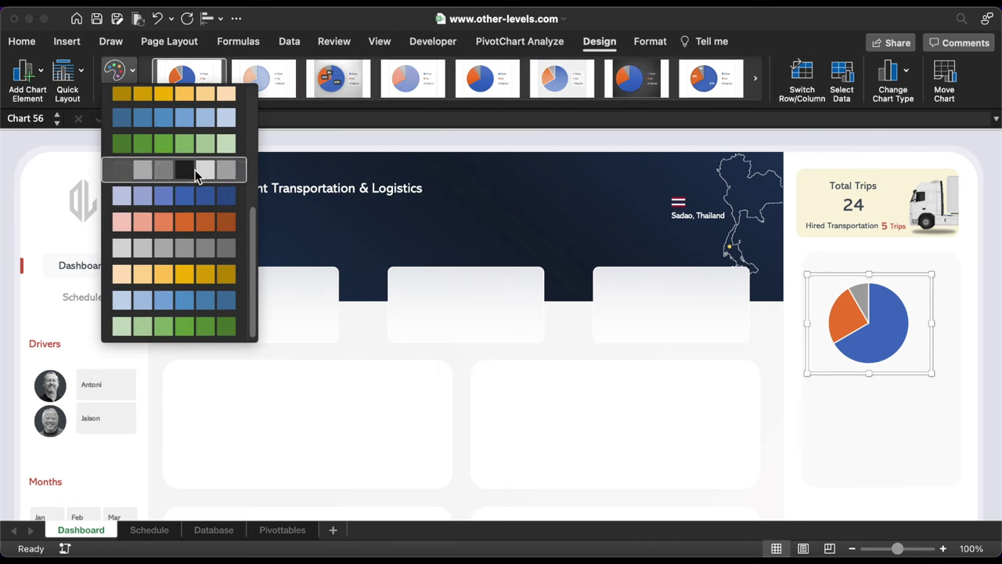
left_click(196, 173)
Make the large slice dark grey and shrink the pie chart onto the card.
left_click(890, 336)
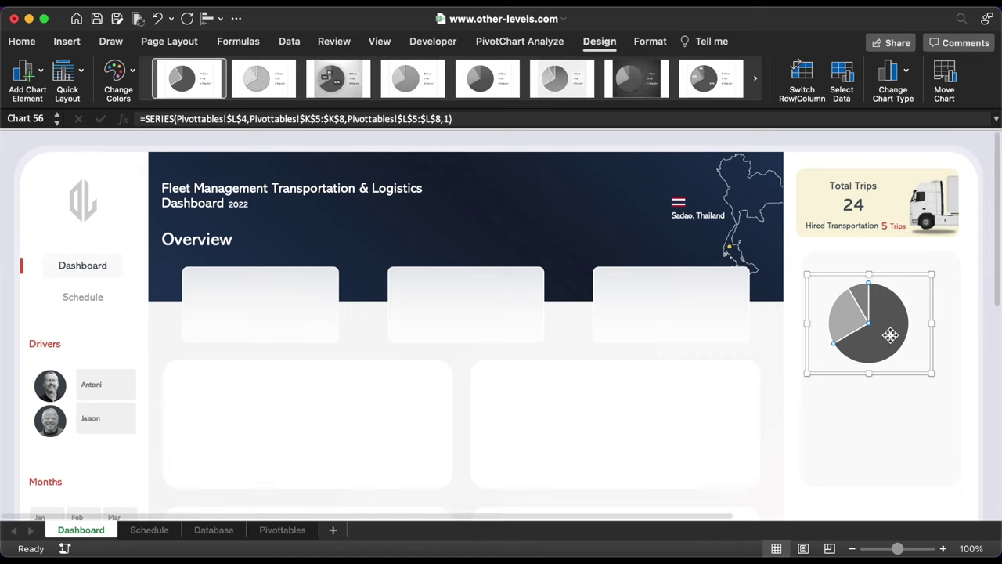
left_click(28, 44)
left_click(227, 93)
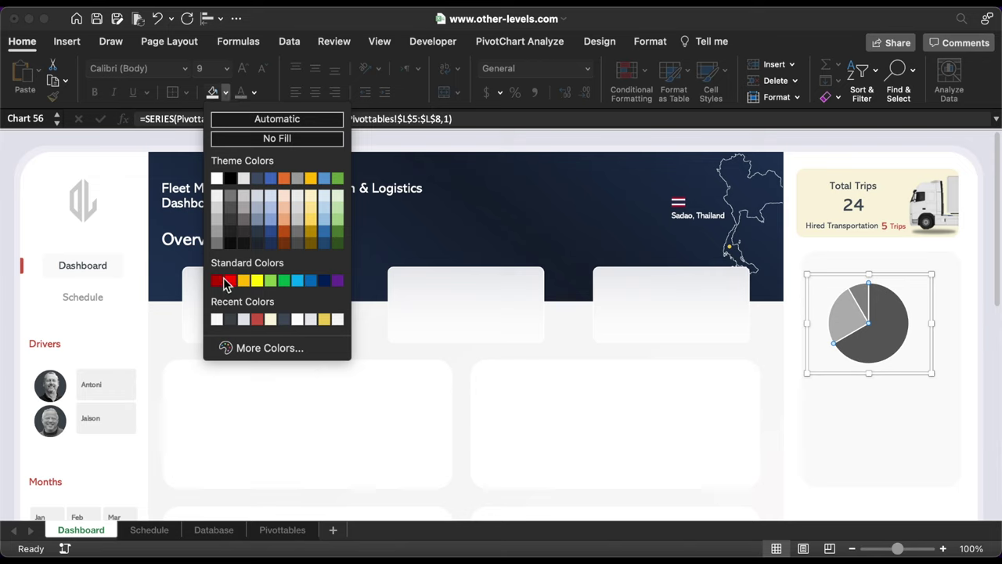
left_click(230, 320)
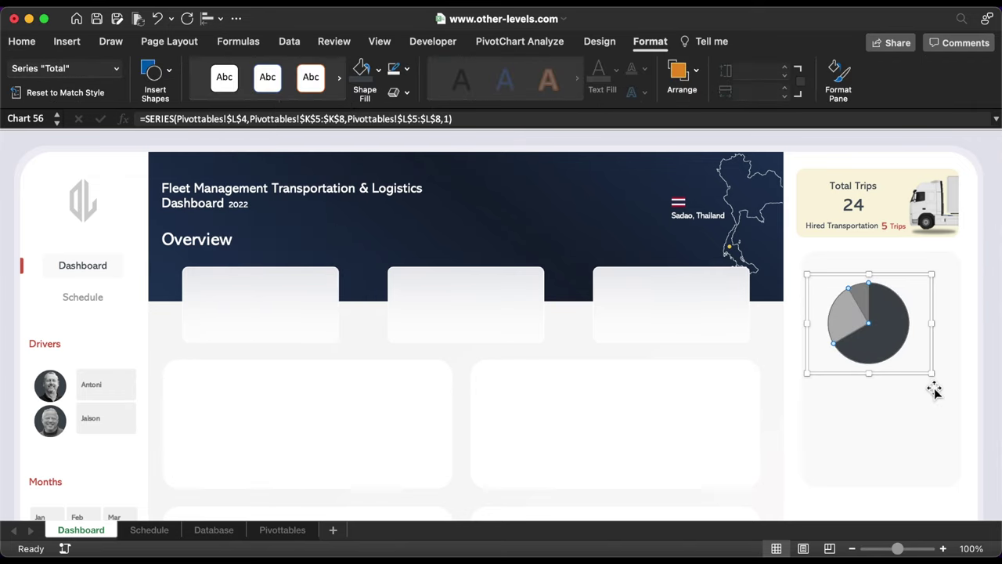
left_click_drag(933, 376, 900, 348)
left_click(858, 260)
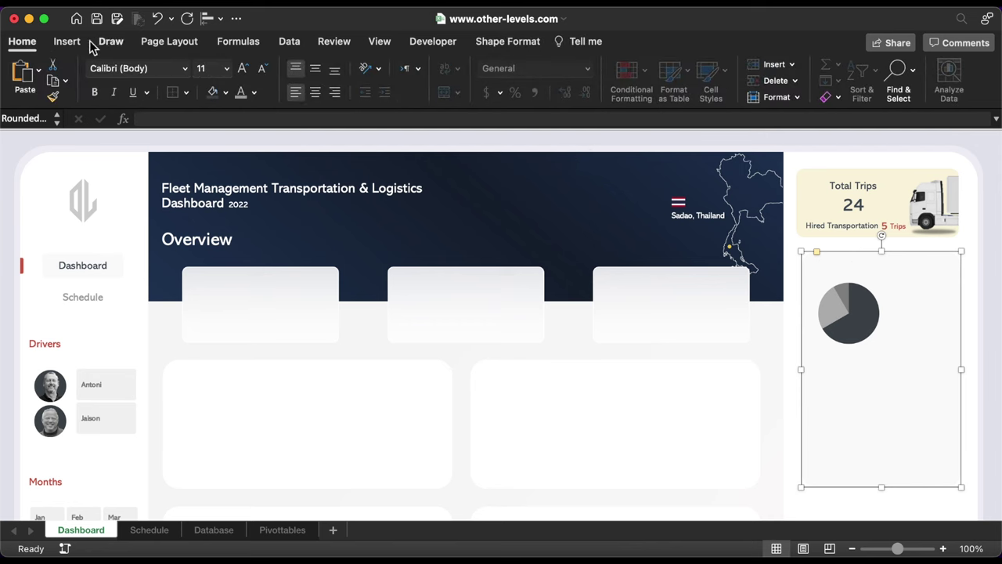
Draw a Donut shape from the Shapes gallery on the Dashboard.
left_click(67, 42)
left_click(233, 78)
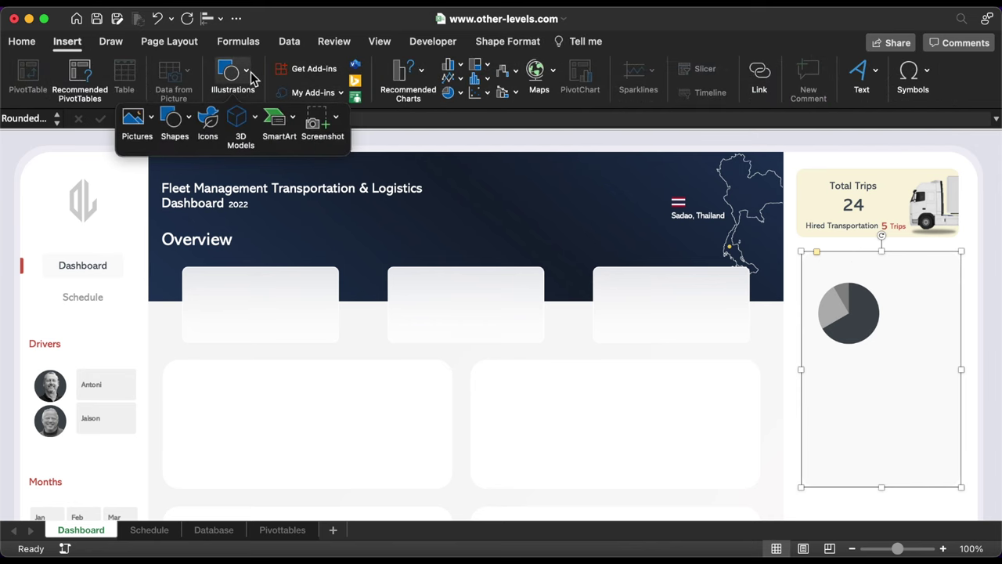
left_click(190, 124)
left_click(206, 367)
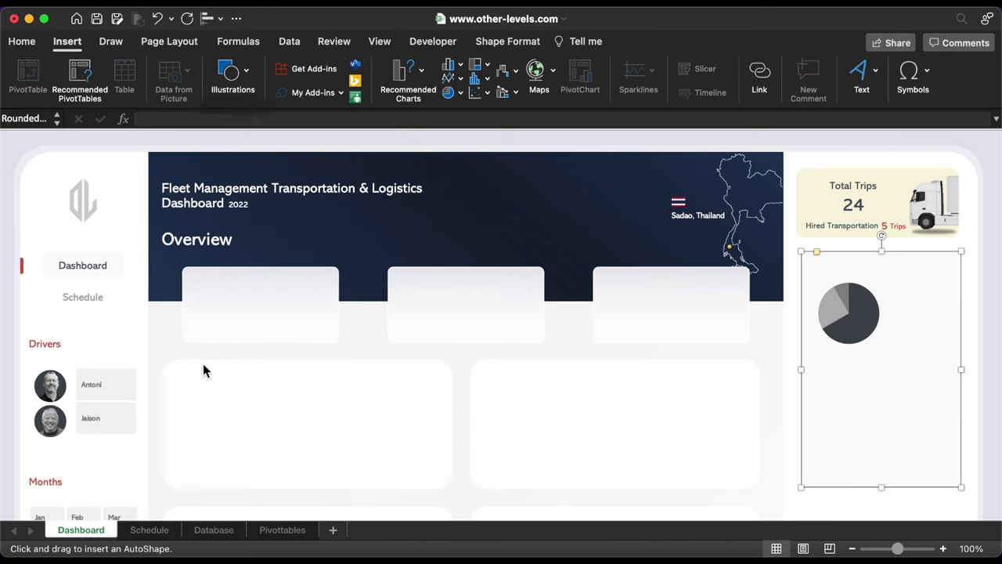
left_click_drag(524, 196, 831, 327)
Enlarge the donut so it rings the pie chart.
right_click(580, 252)
left_click(524, 226)
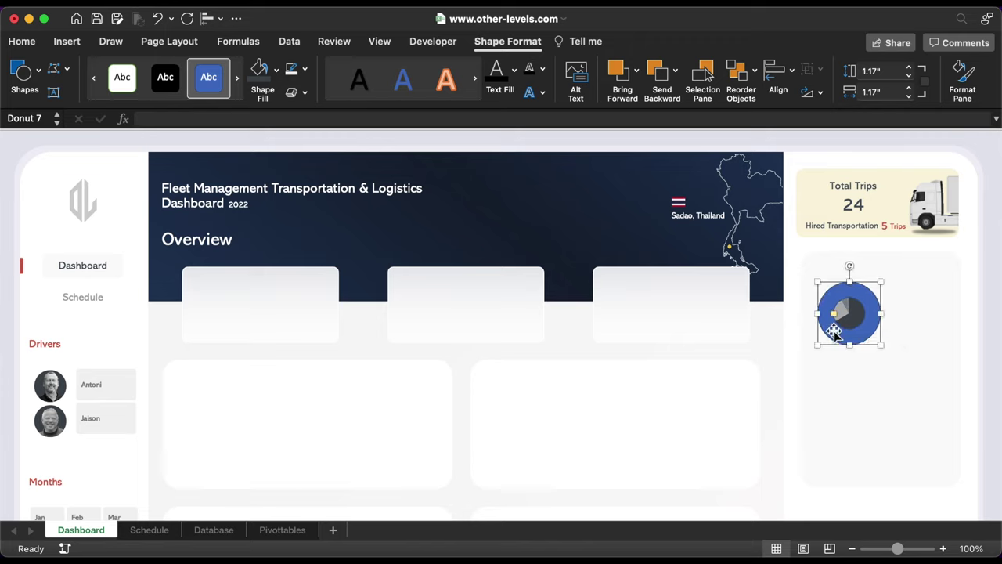
left_click_drag(882, 346, 890, 356)
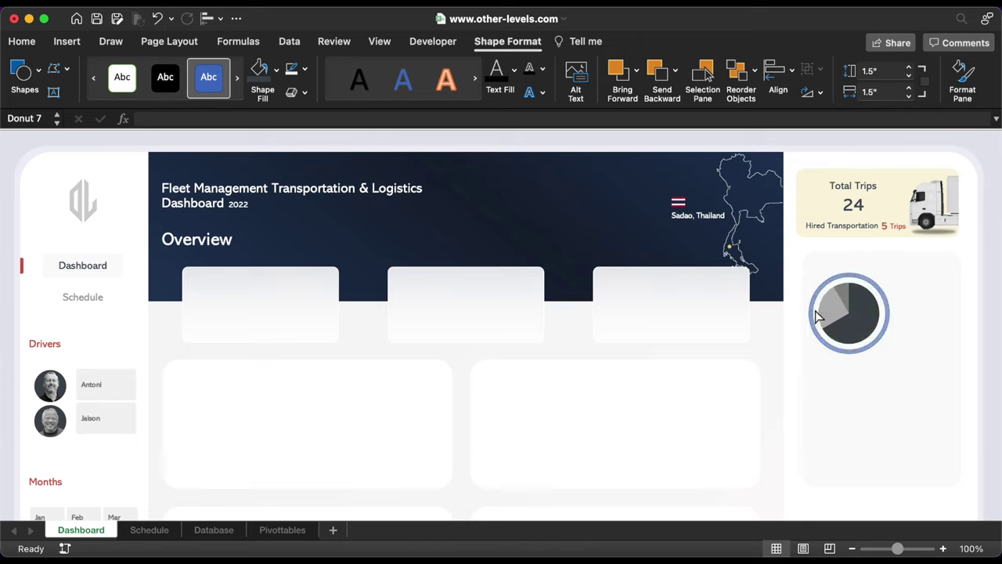
left_click(816, 315)
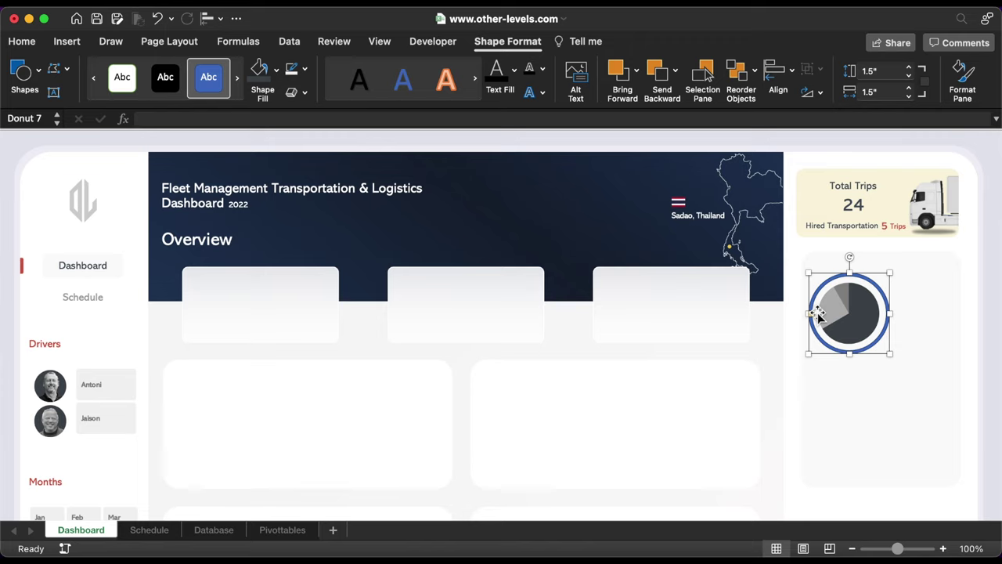
left_click(305, 70)
Give the pie chart a grey fill.
key("Escape")
left_click(277, 70)
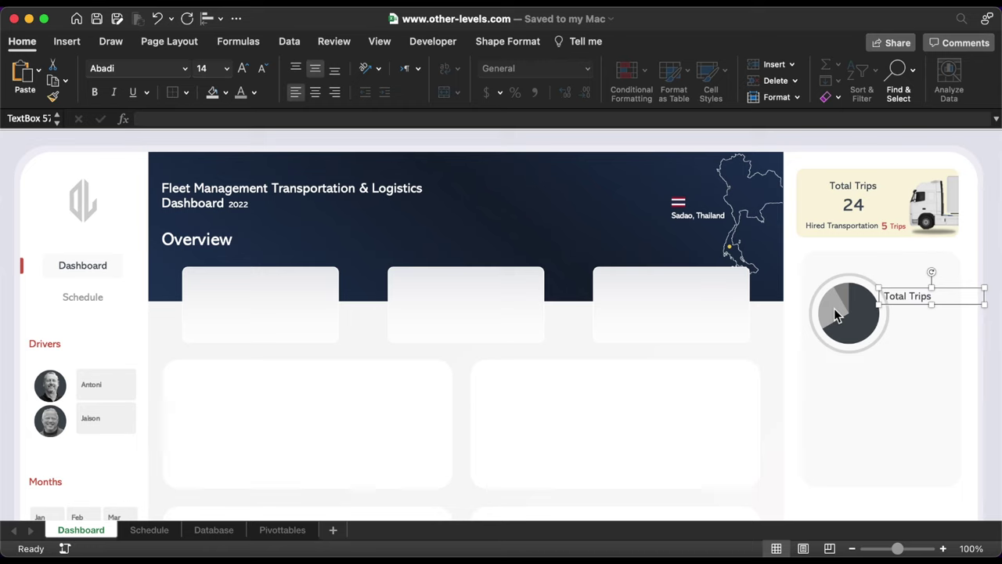
left_click(835, 310)
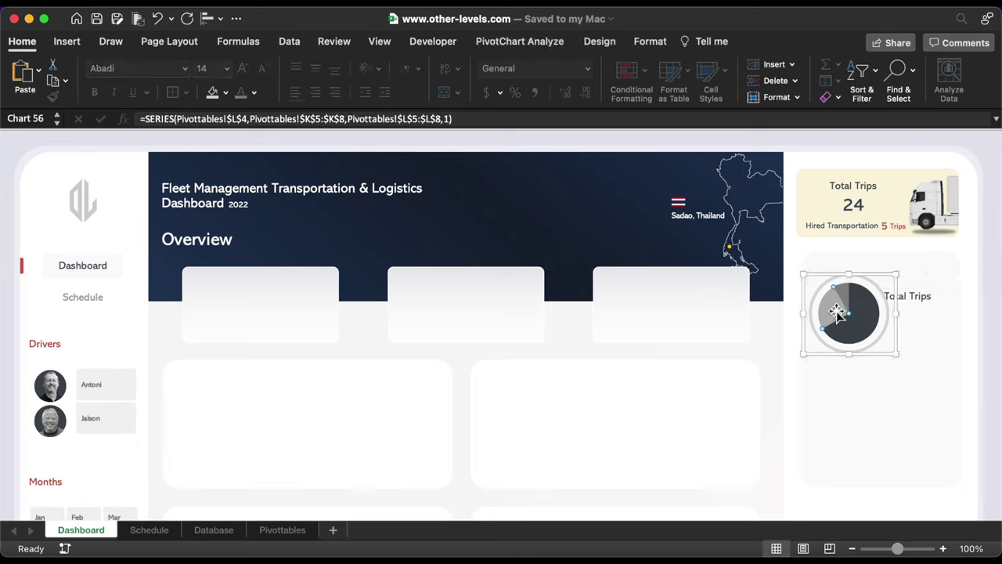
left_click(225, 93)
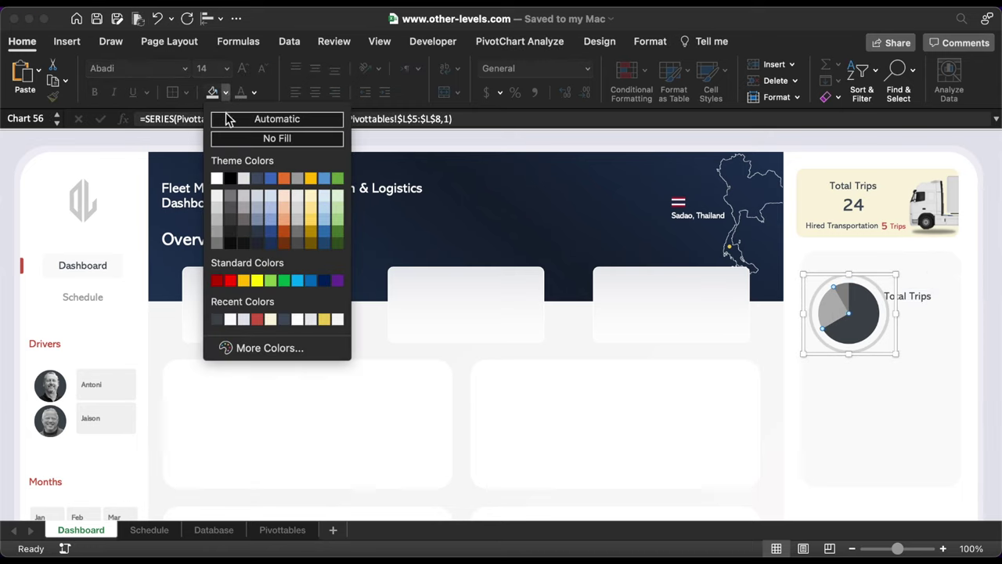
left_click(217, 227)
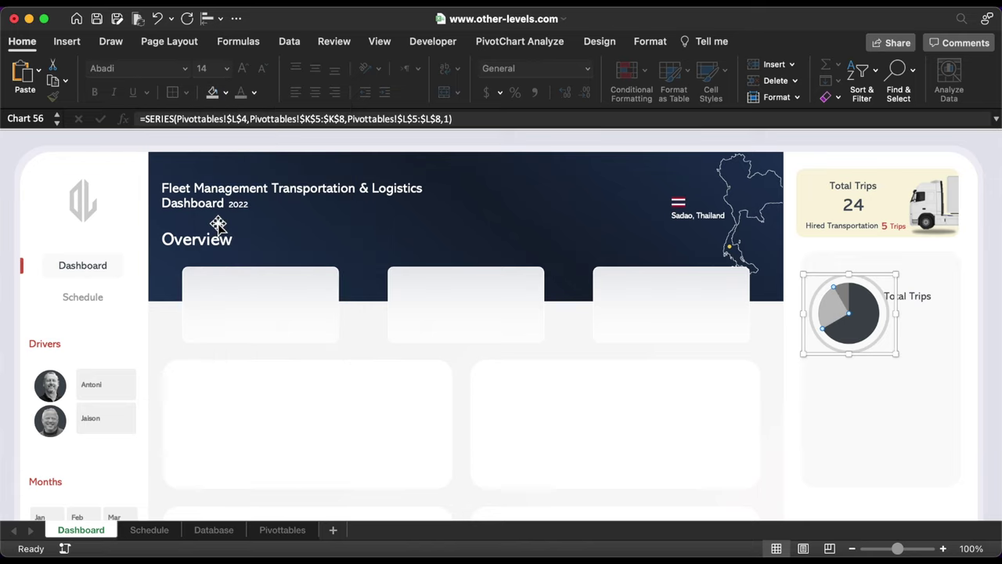
Move the Total Trips text box beside the pie, retype it as Close, and set width 0.9".
left_click(914, 296)
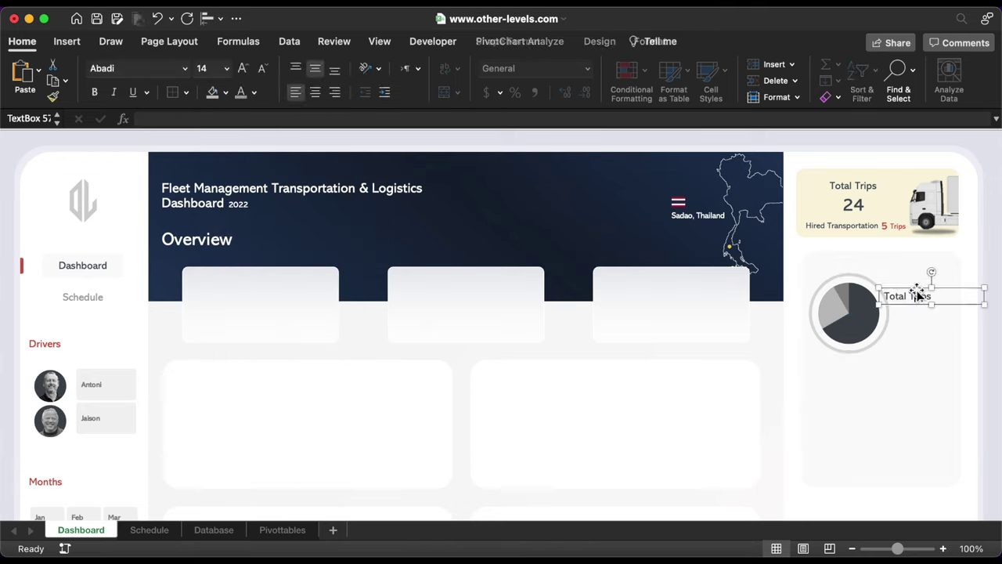
left_click_drag(908, 295, 935, 293)
key("super+a")
type("Close")
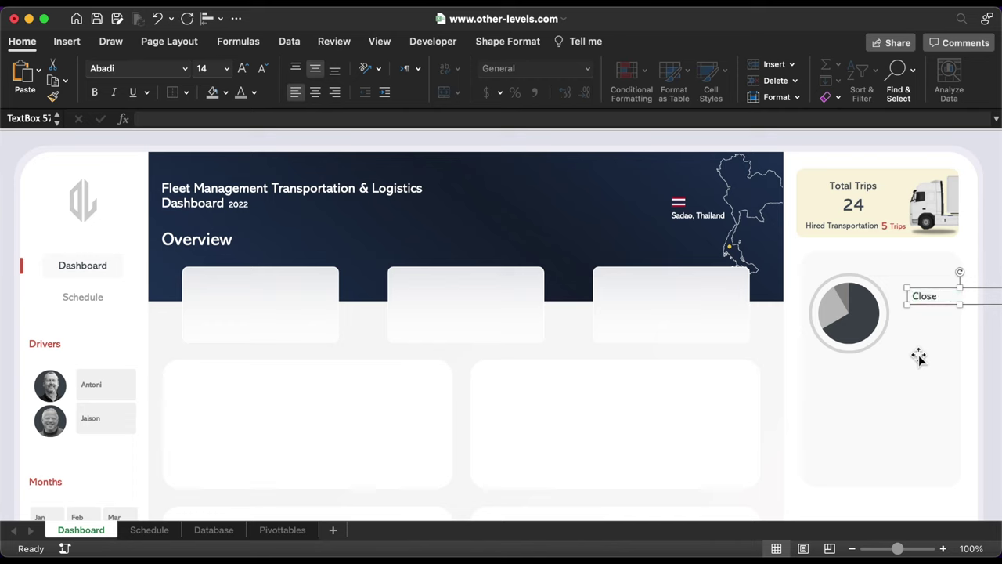
left_click(910, 305)
left_click(900, 93)
type("0.9")
key("Return")
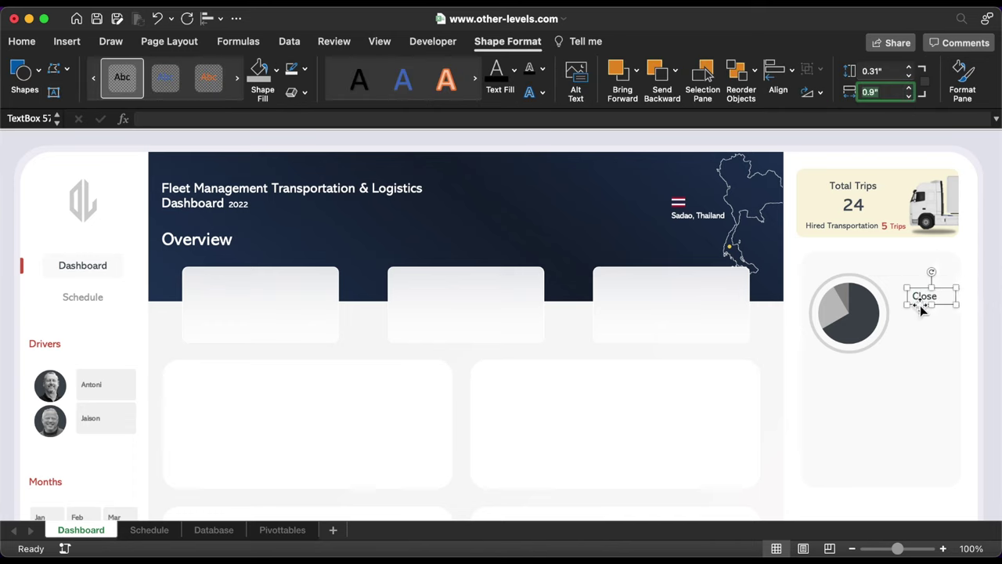
Position the Close labels and distribute the three evenly vertically.
left_click_drag(917, 303, 943, 350)
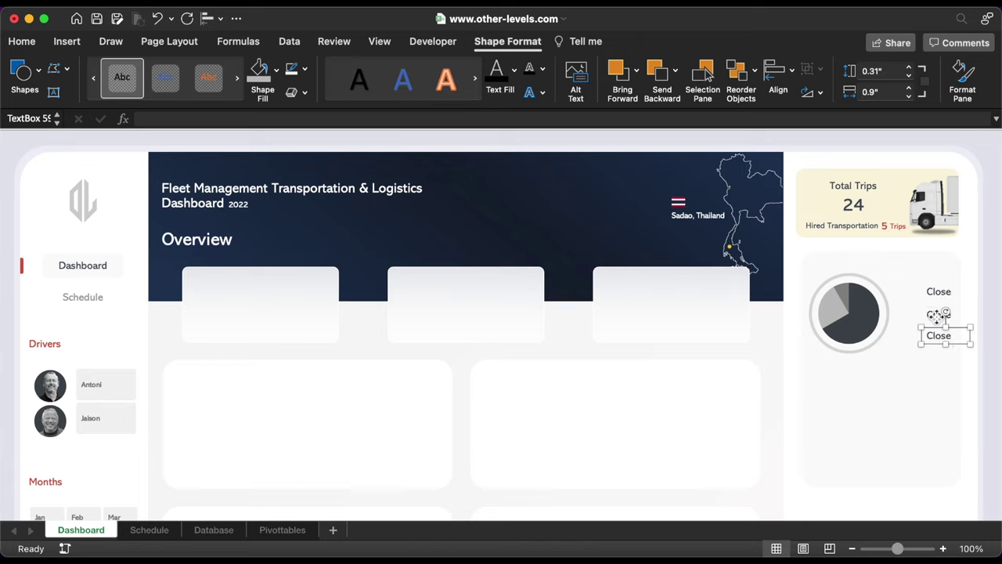
left_click(937, 314, "shift")
left_click(938, 291, "shift")
left_click(778, 74)
left_click(839, 289)
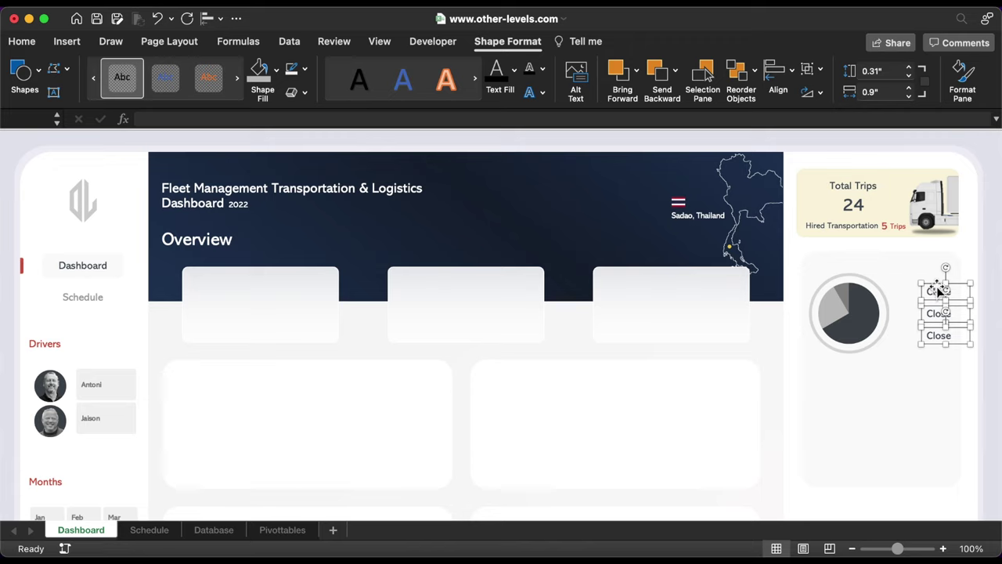
Relabel the middle and bottom boxes Regular and Far, nudge all three left, and group them.
double_click(932, 313)
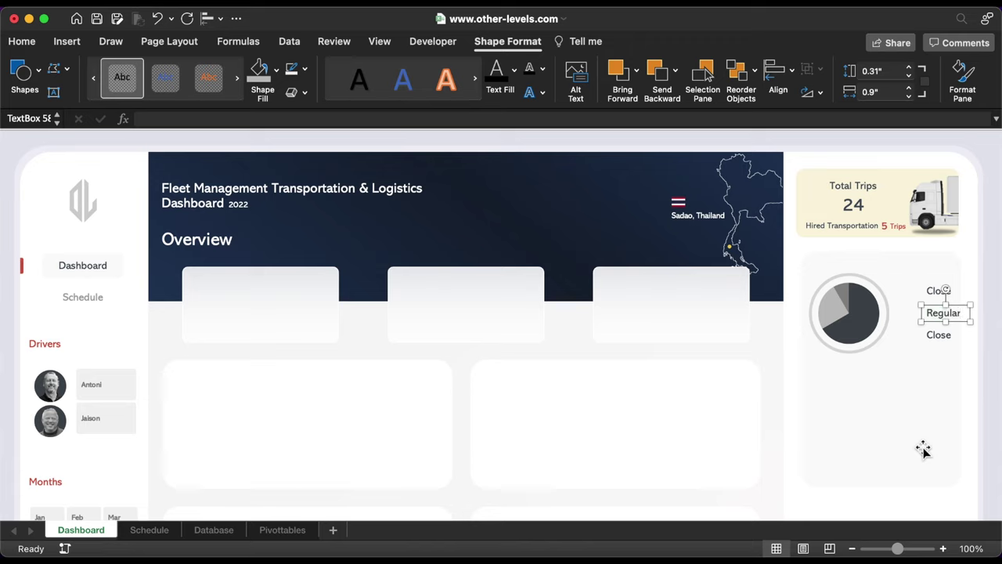
double_click(937, 337)
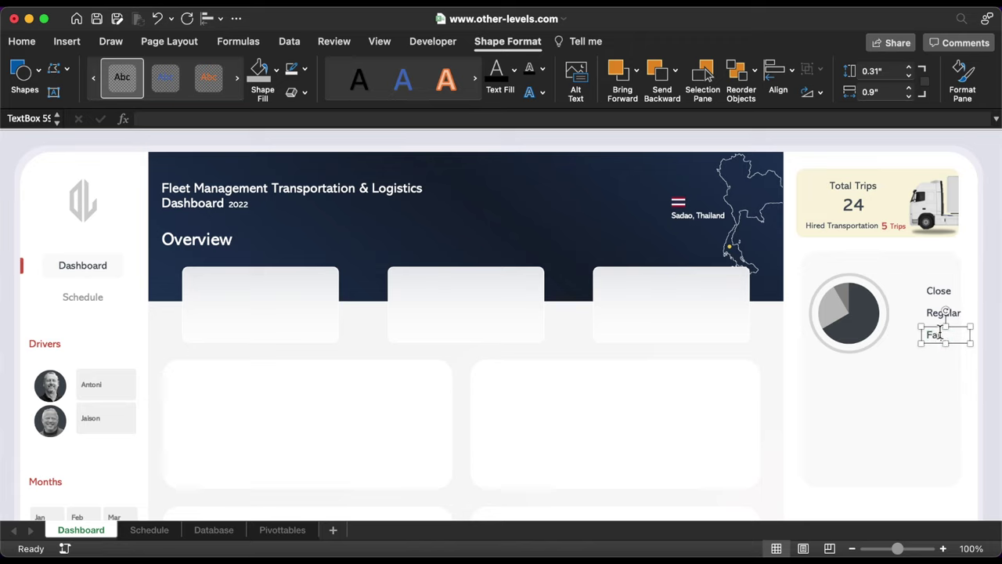
left_click(936, 313, "shift")
left_click(938, 291, "shift")
key("Left")
key("Left")
key("Left")
key("Left")
key("Left")
key("Left")
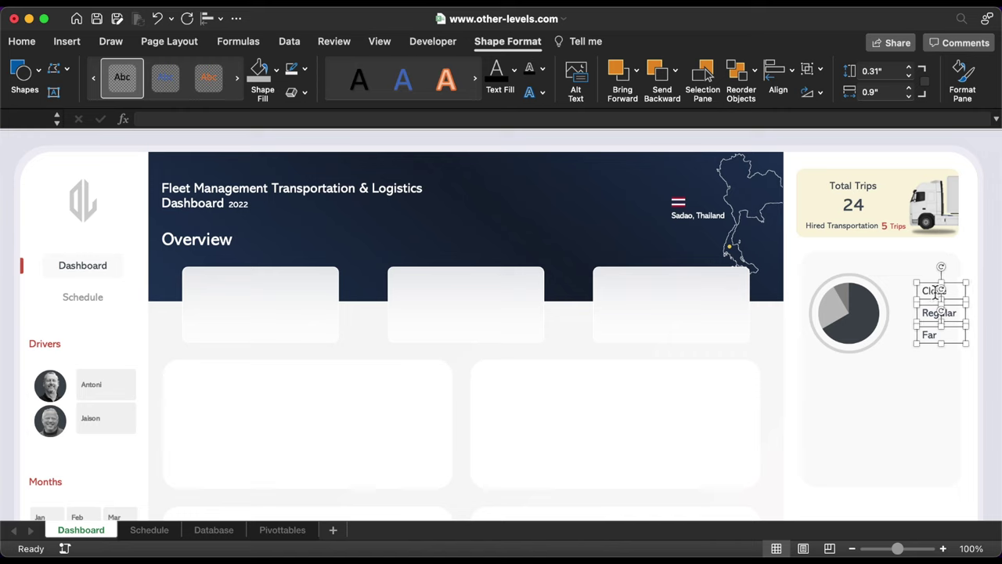
right_click(956, 344)
mouse_move(890, 358)
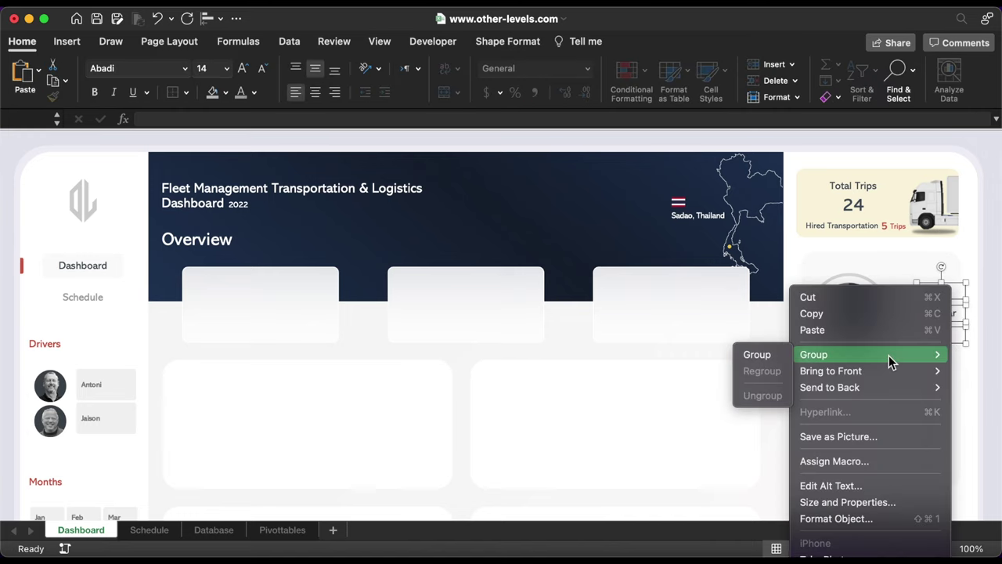
left_click(782, 353)
Place a narrower, centre-aligned copy of the label group just to its left.
left_click_drag(959, 355, 935, 356)
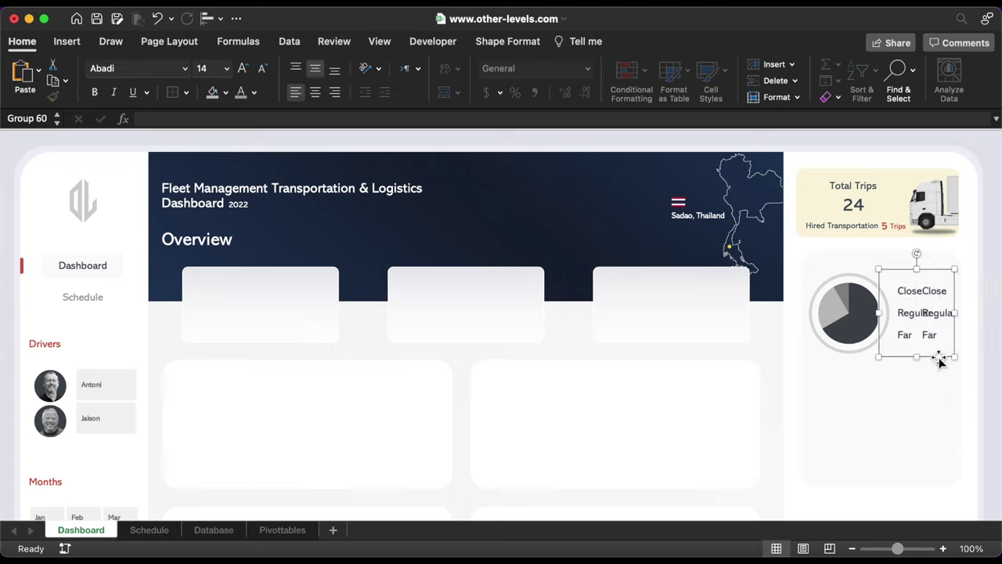
left_click(314, 92)
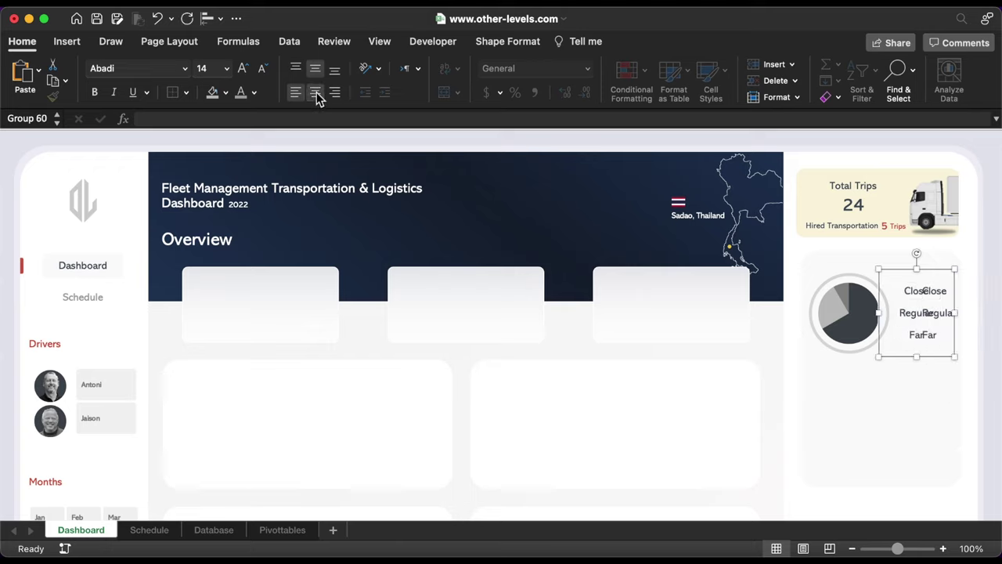
left_click_drag(956, 317, 934, 316)
left_click(904, 291)
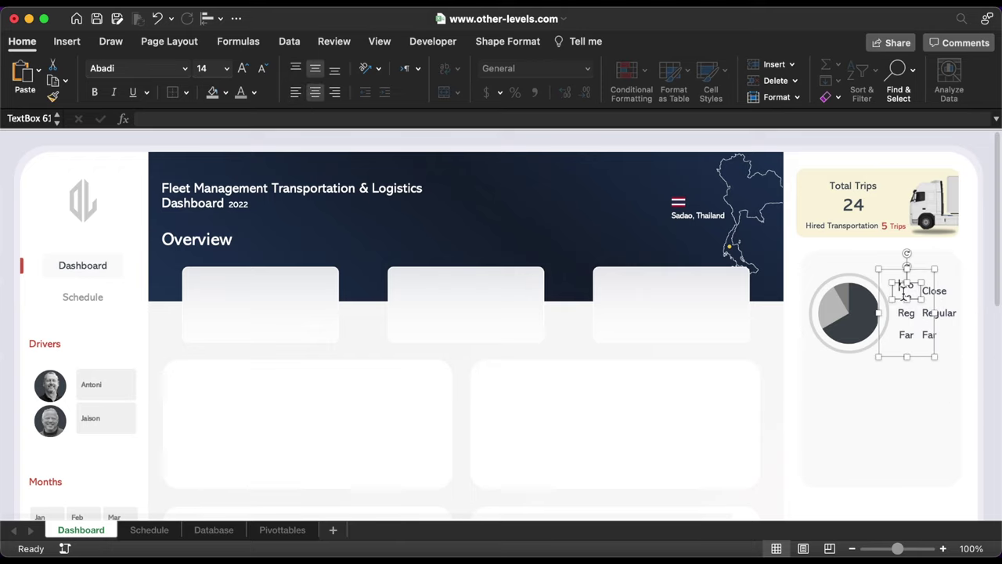
Link the top copied box to the Close count in Pivottables cell P5.
left_click(592, 117)
type("=")
left_click(286, 528)
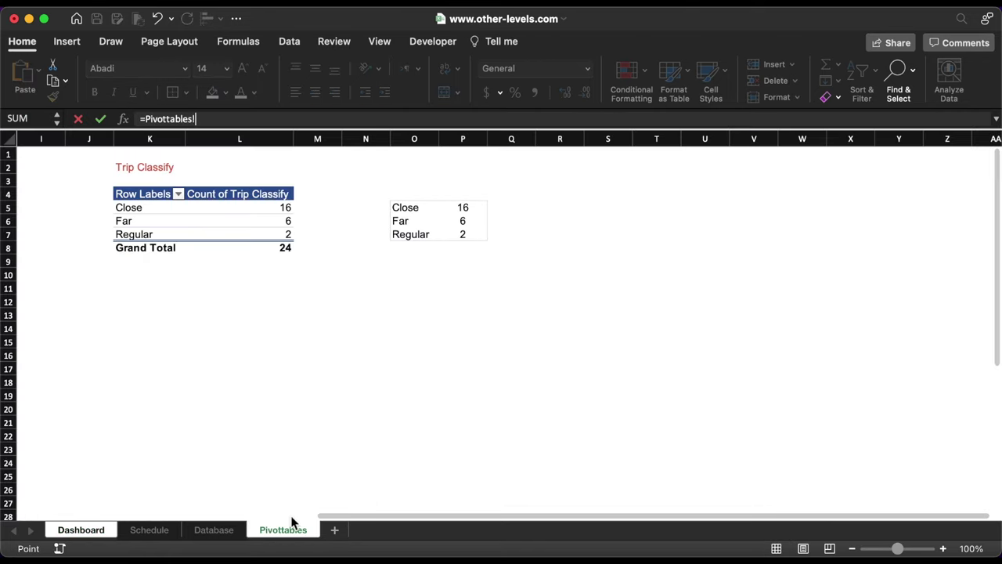
left_click(473, 214)
key("Return")
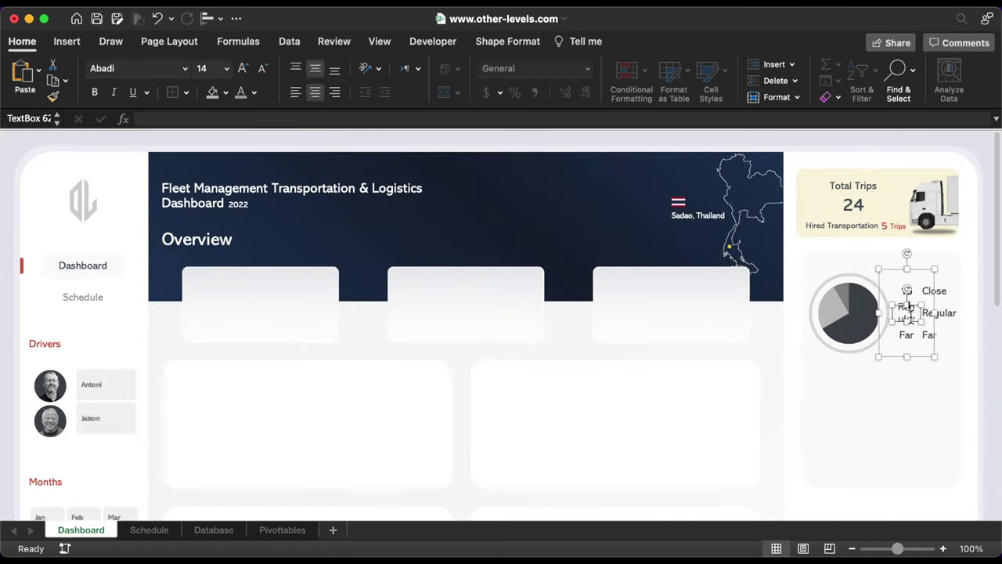
Link the remaining two copied boxes to Pivottables counts P7 and P6.
left_click(685, 121)
type("=")
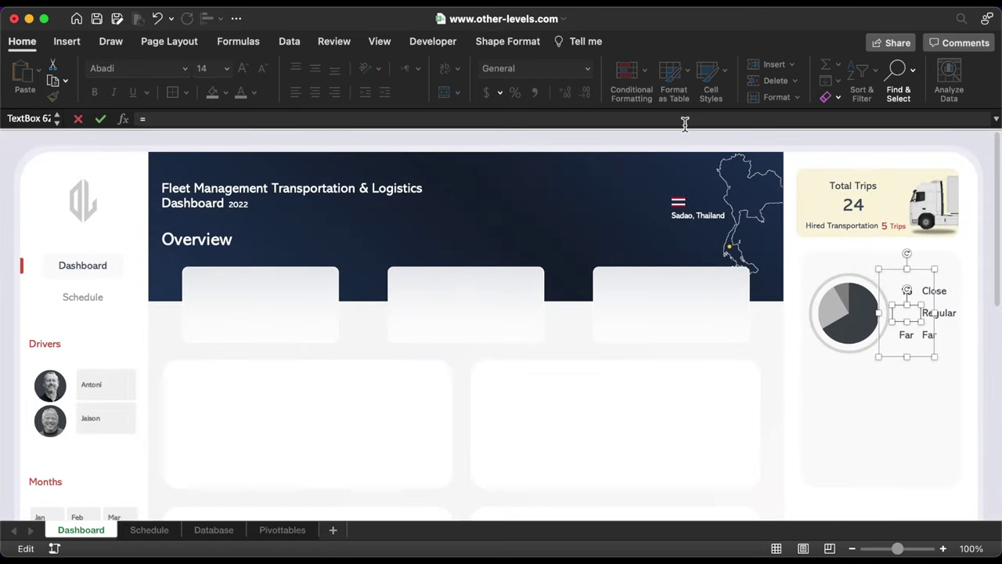
left_click(295, 531)
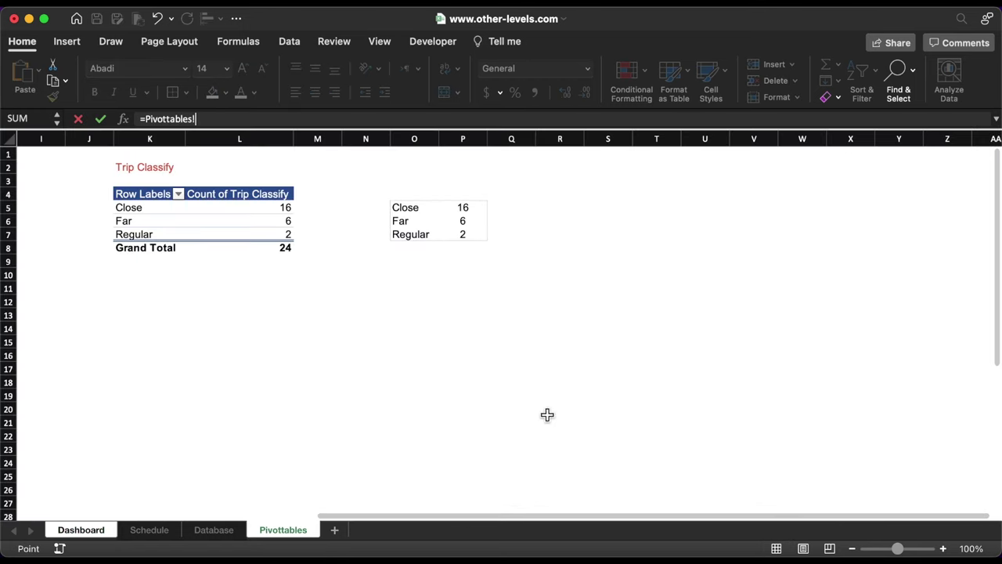
left_click(430, 221)
key("Return")
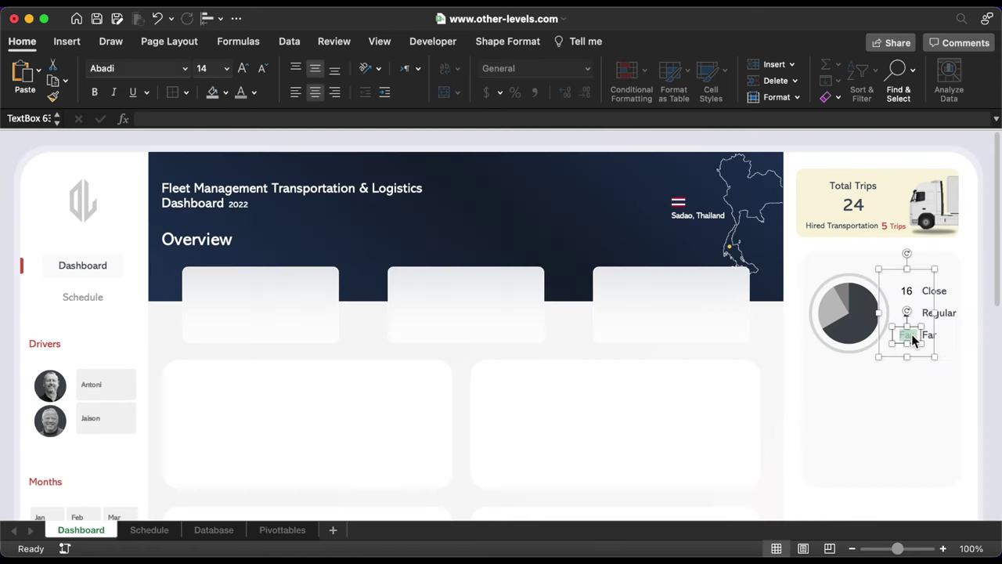
left_click(399, 122)
type("=")
left_click(282, 529)
left_click(461, 221)
key("Return")
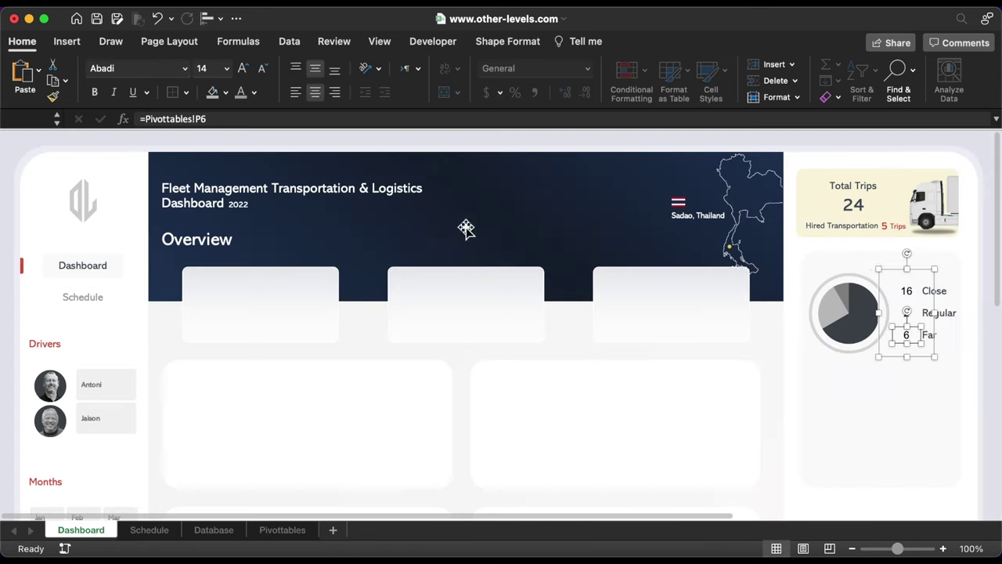
Give the copied number group a dark font colour and the Abadi font.
key("Escape")
left_click(254, 93)
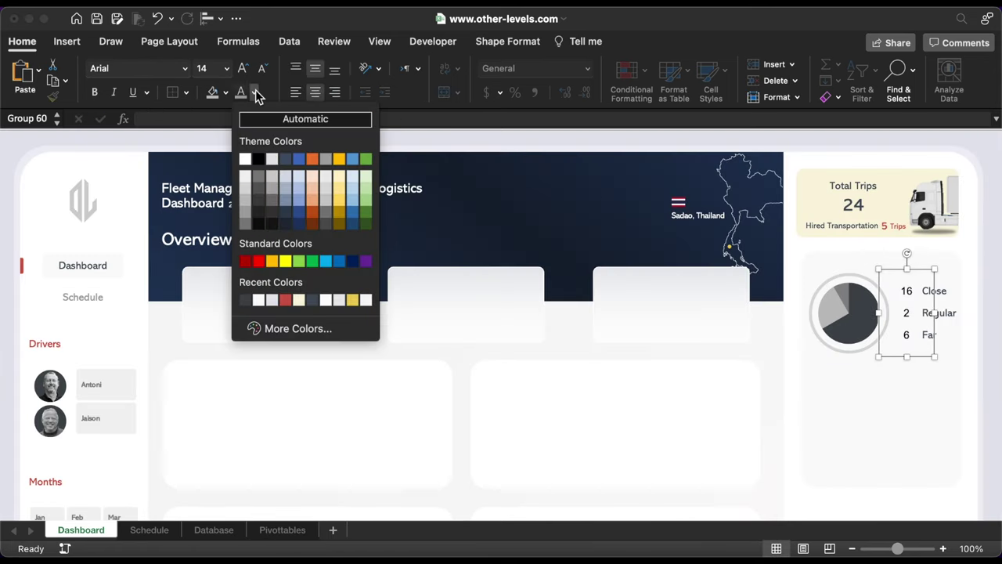
left_click(312, 300)
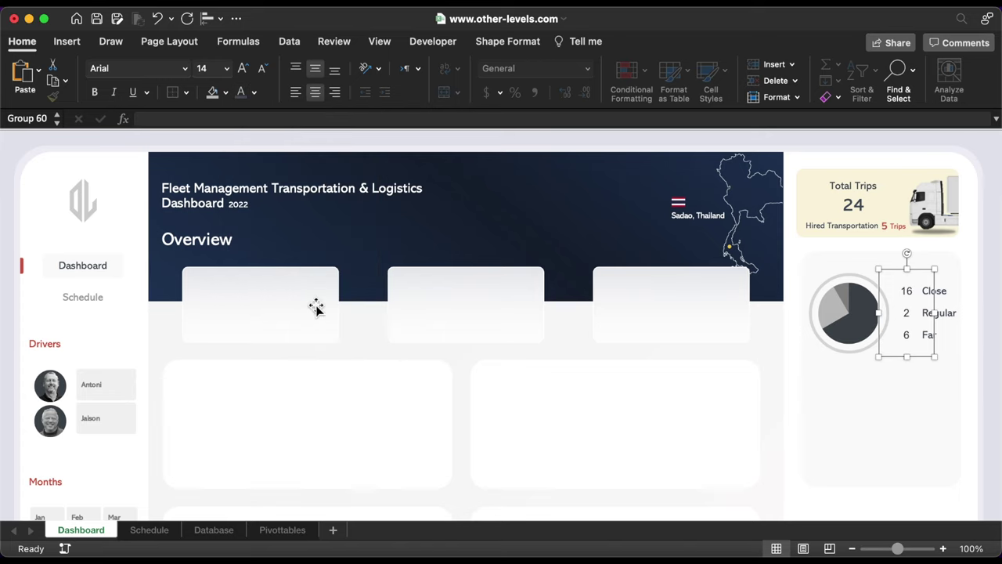
left_click(185, 68)
left_click(133, 200)
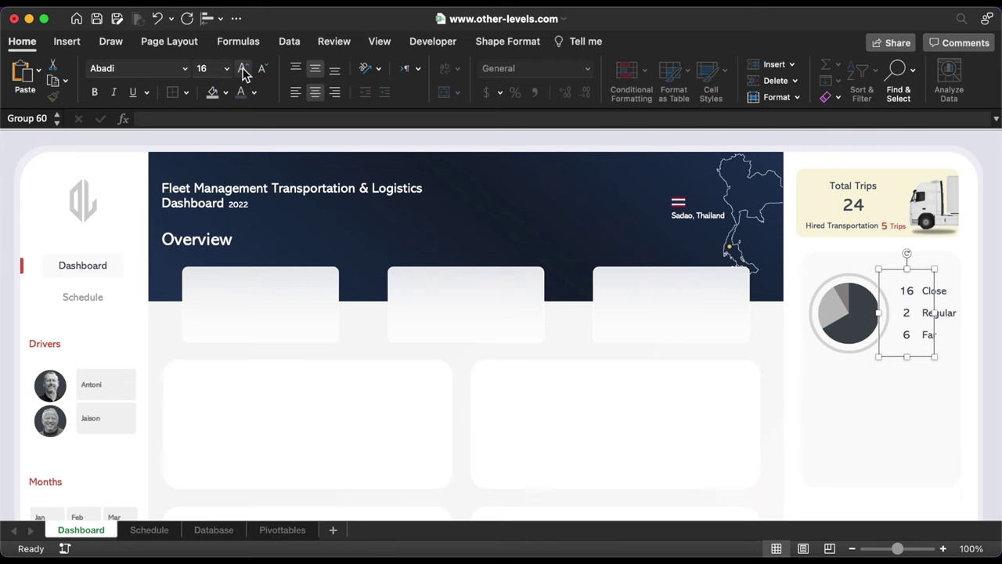
key("Escape")
Copy the Trip Classify pivot in columns K:L and paste it into column S.
left_click(282, 529)
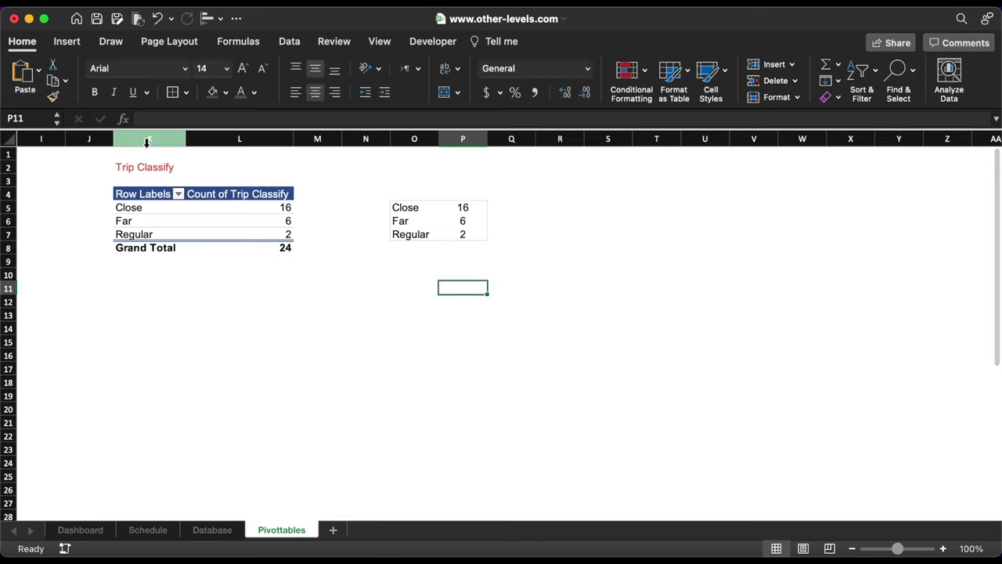
left_click_drag(147, 138, 246, 137)
key("super+c")
left_click(606, 138)
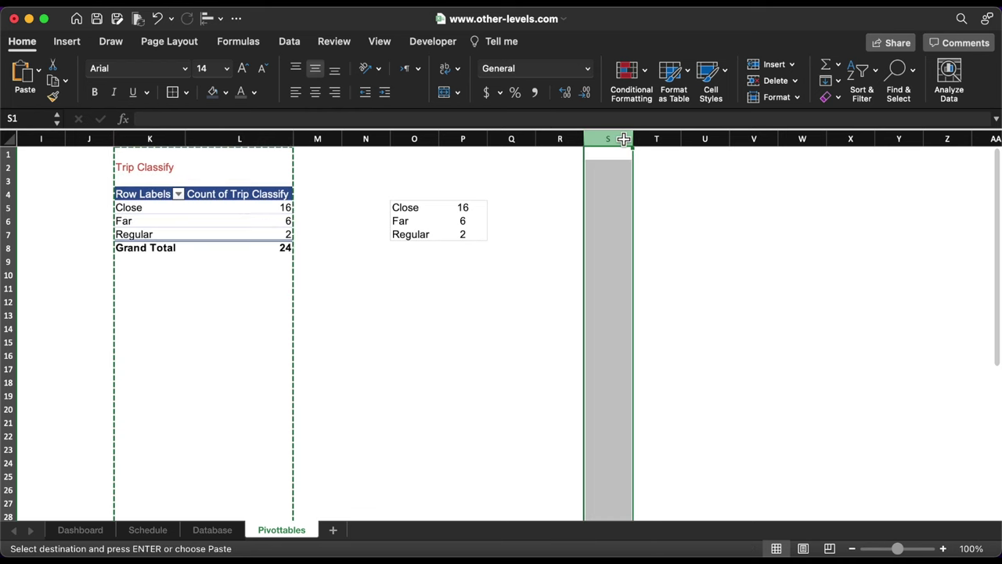
key("super+v")
left_click(579, 312)
key("Escape")
left_click(680, 331)
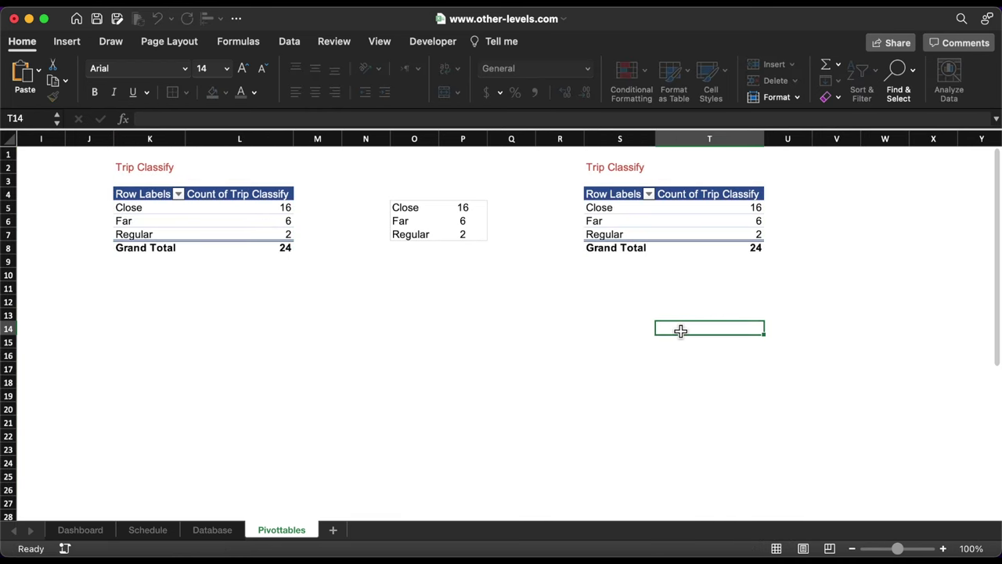
scroll(680, 331, "right", 8)
Add Driver wage/trip and Buddy wage/trip sums to the copied pivot's values.
left_click(101, 193)
scroll(842, 247, "down", 2)
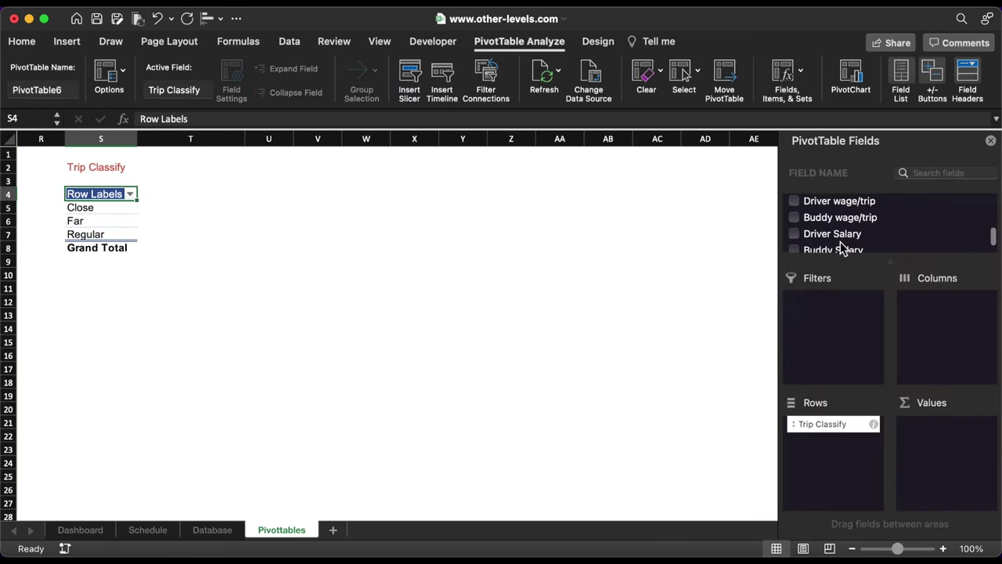
left_click_drag(838, 206, 959, 442)
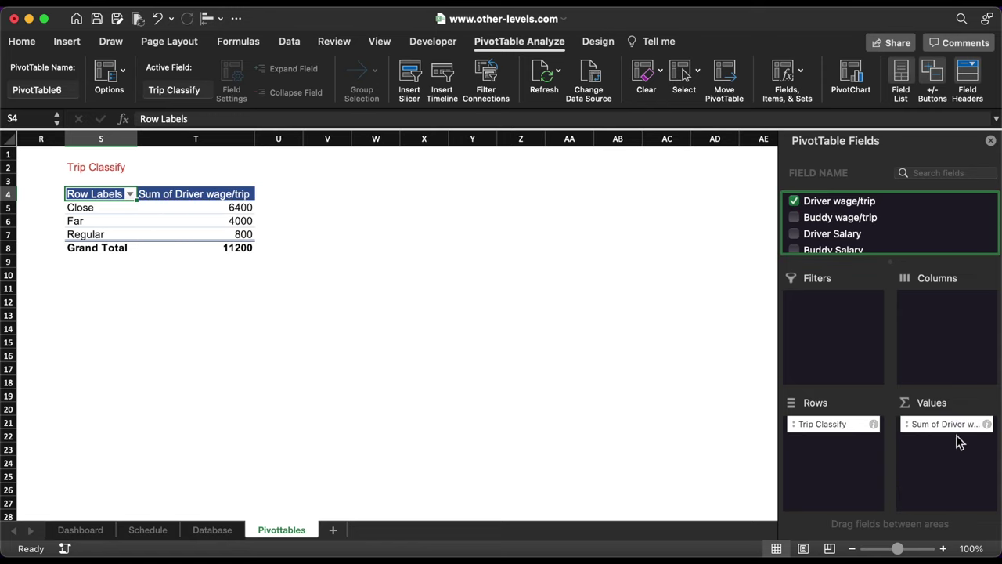
left_click_drag(849, 222, 950, 449)
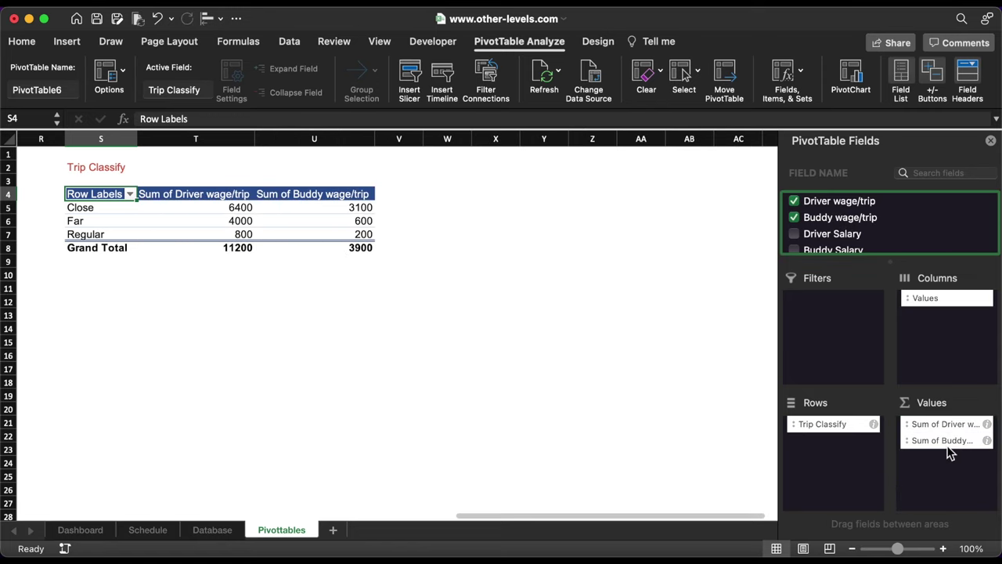
left_click(67, 43)
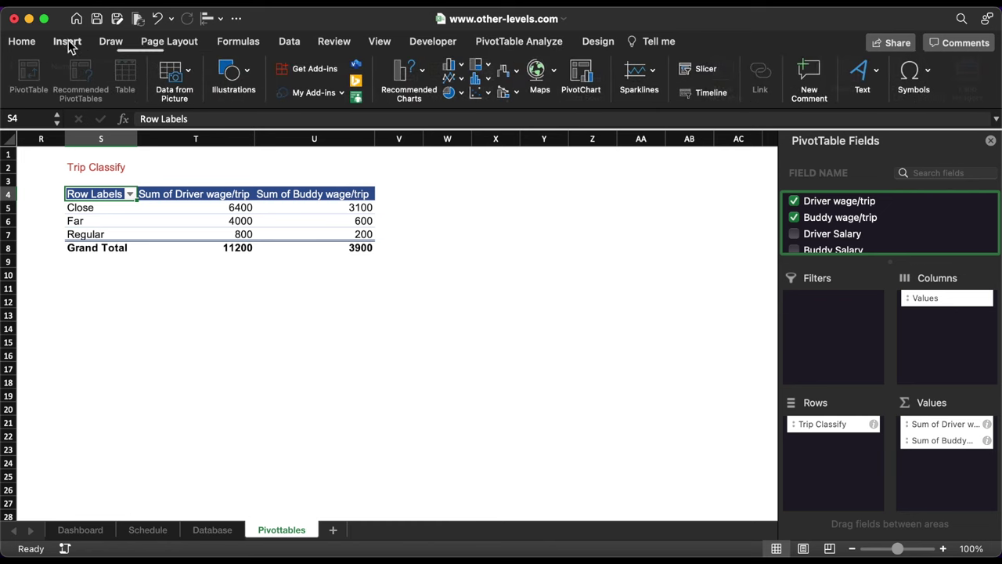
Insert a clustered column chart without a legend and colour the Driver bars dark slate.
left_click(453, 65)
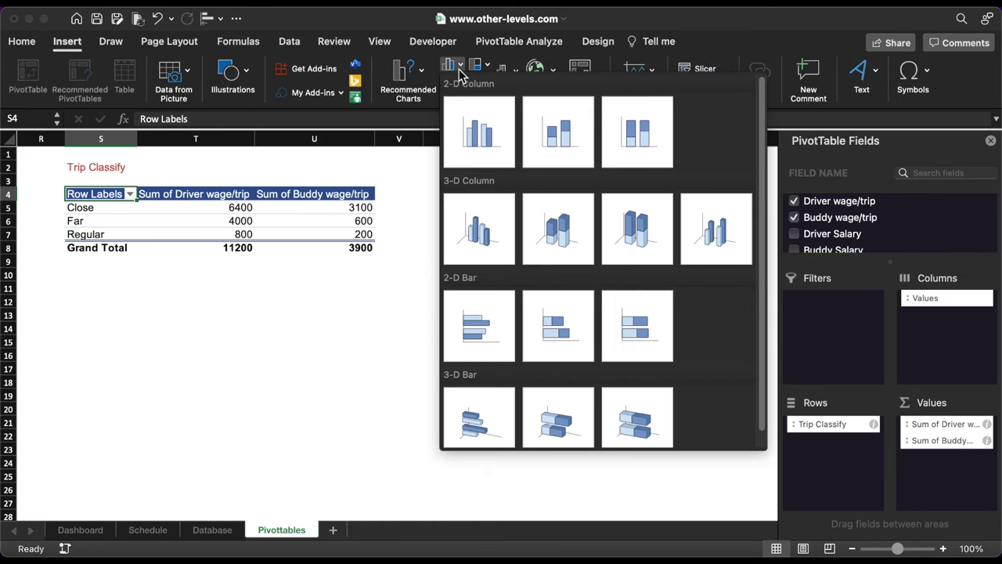
left_click(479, 133)
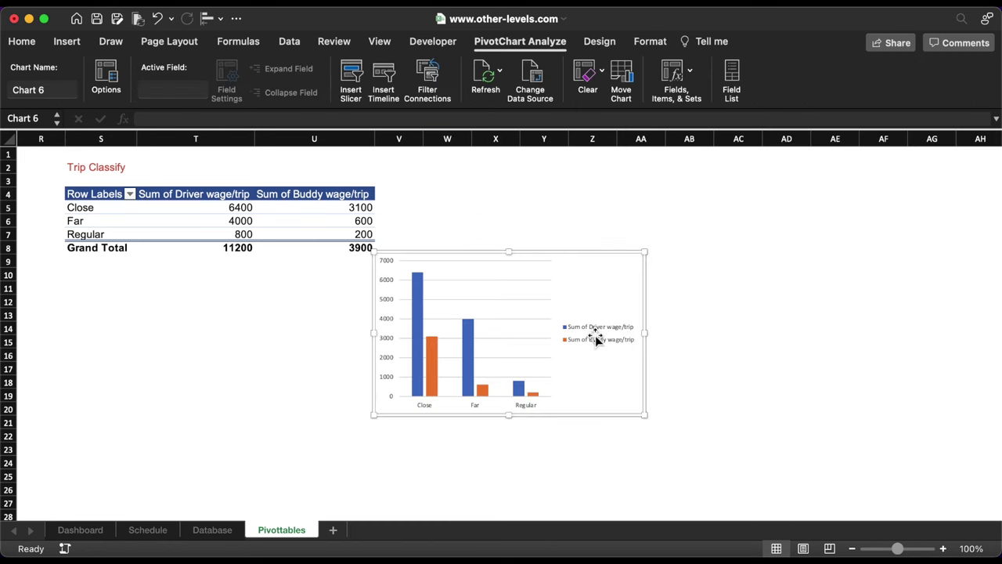
key("Delete")
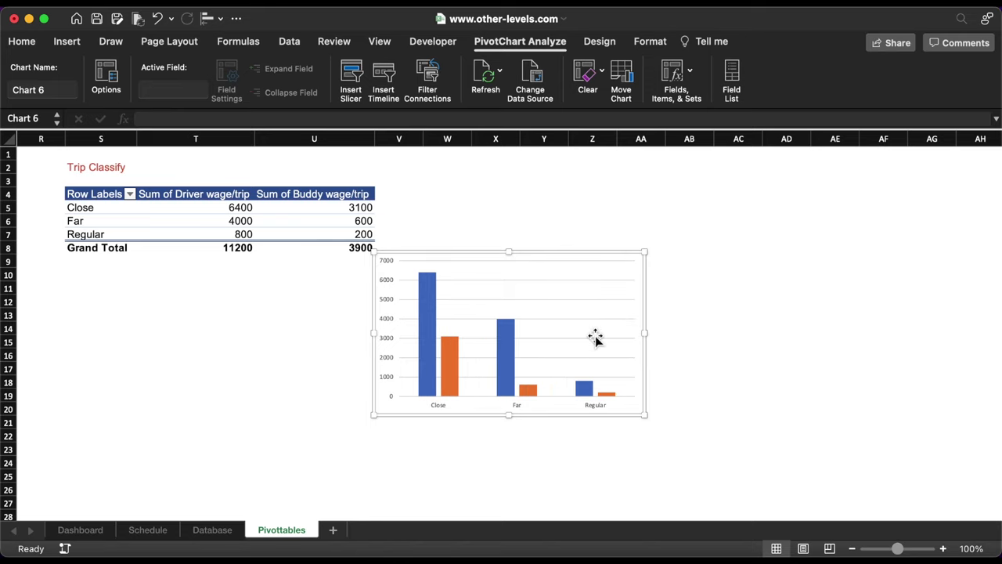
left_click(513, 332)
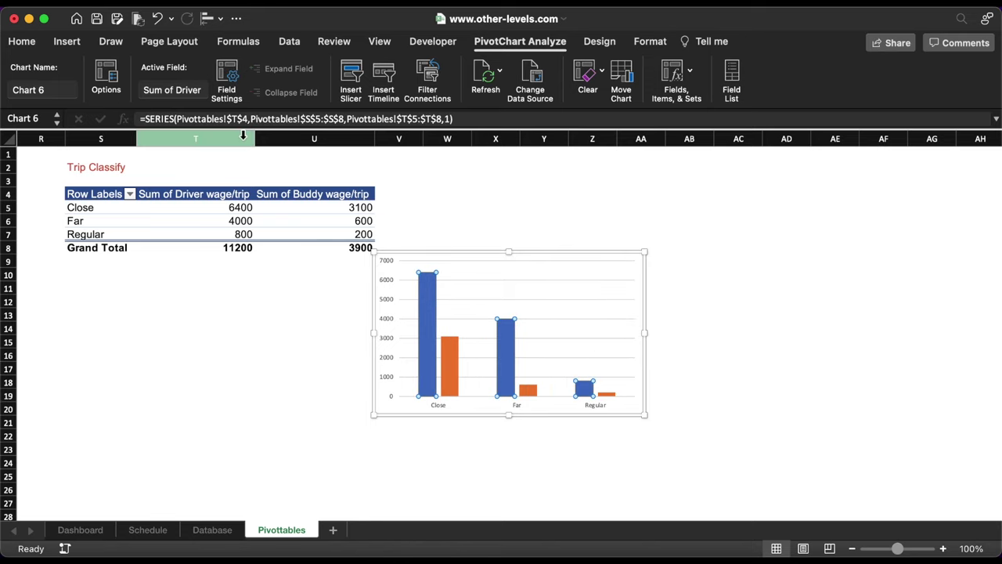
left_click(34, 43)
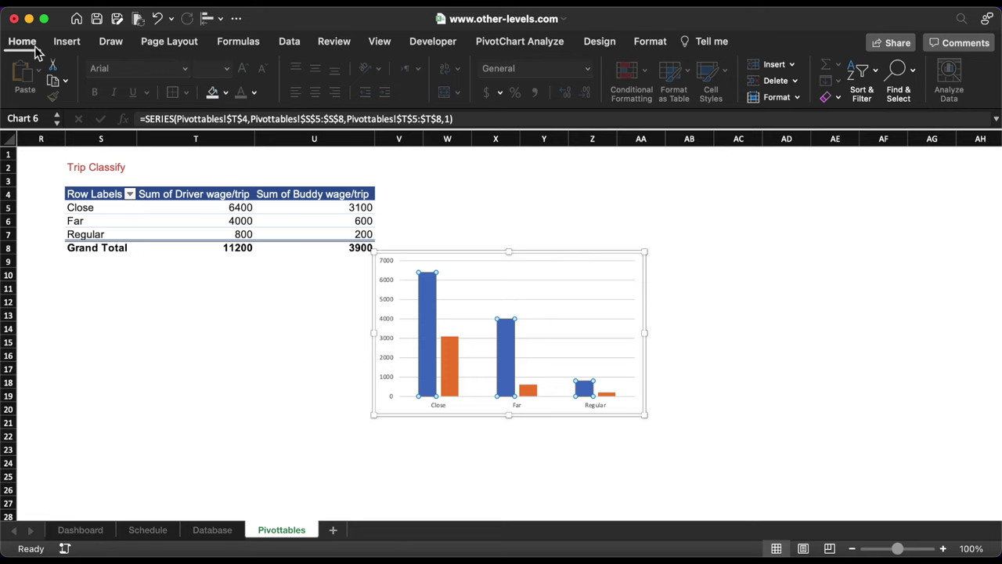
left_click(225, 93)
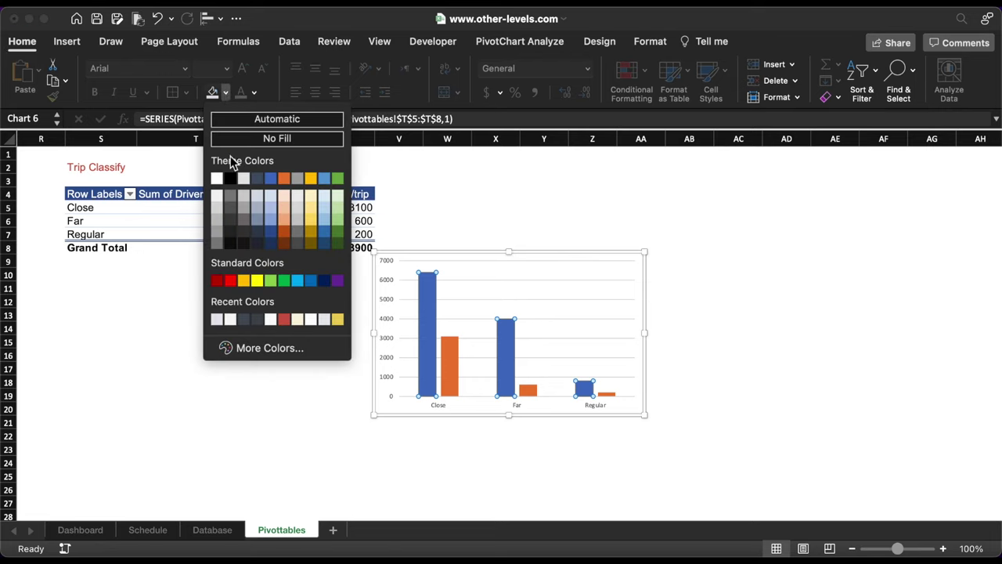
left_click(256, 320)
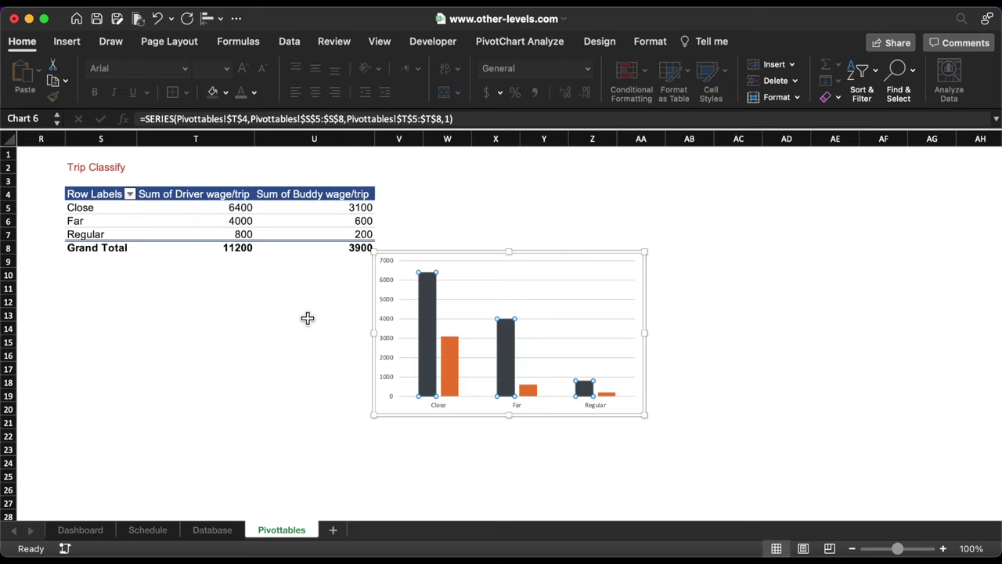
Fill the Buddy bars yellow and delete the value axis and gridlines.
left_click(450, 361)
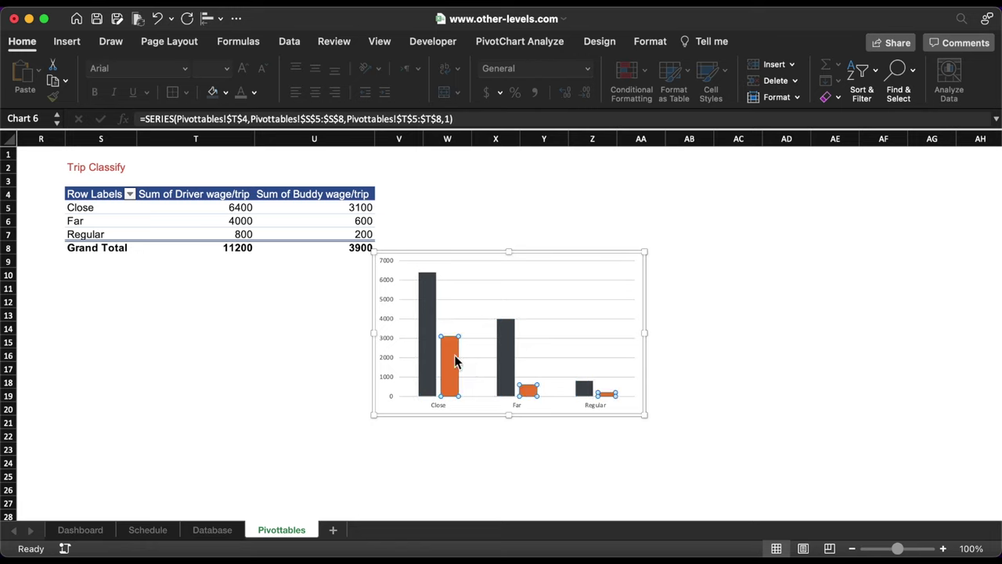
left_click(226, 93)
left_click(337, 320)
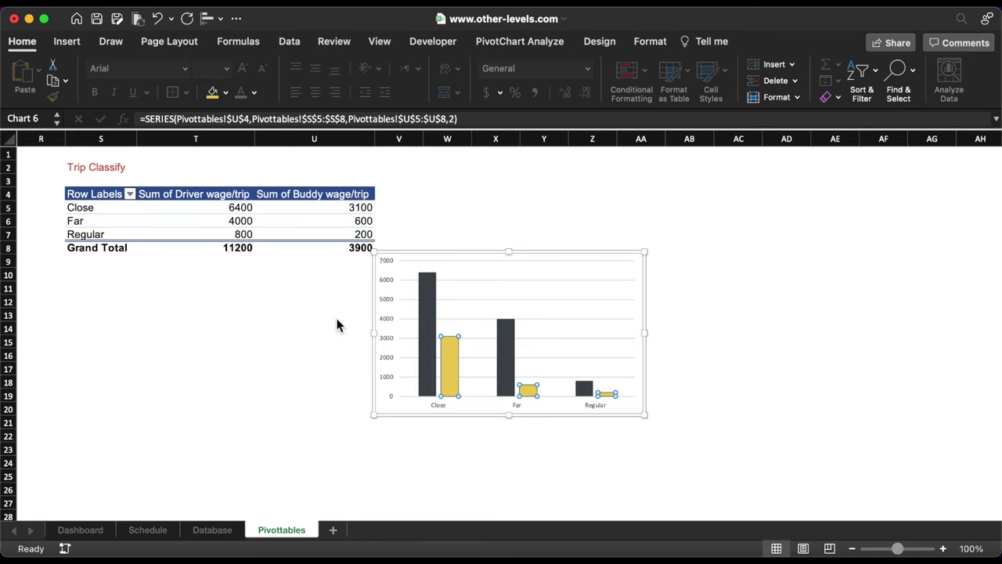
left_click(393, 313)
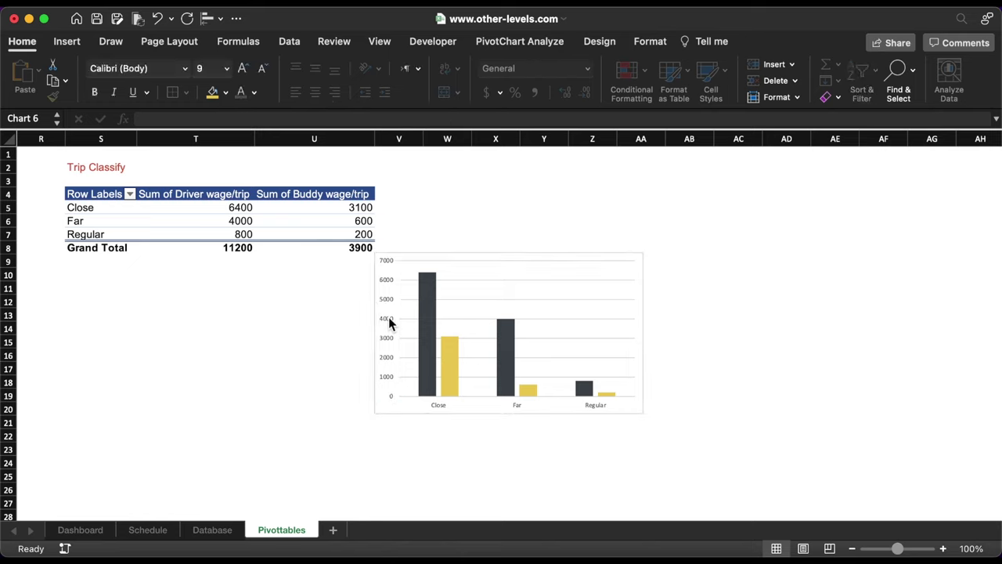
key("Delete")
left_click(447, 307)
key("Delete")
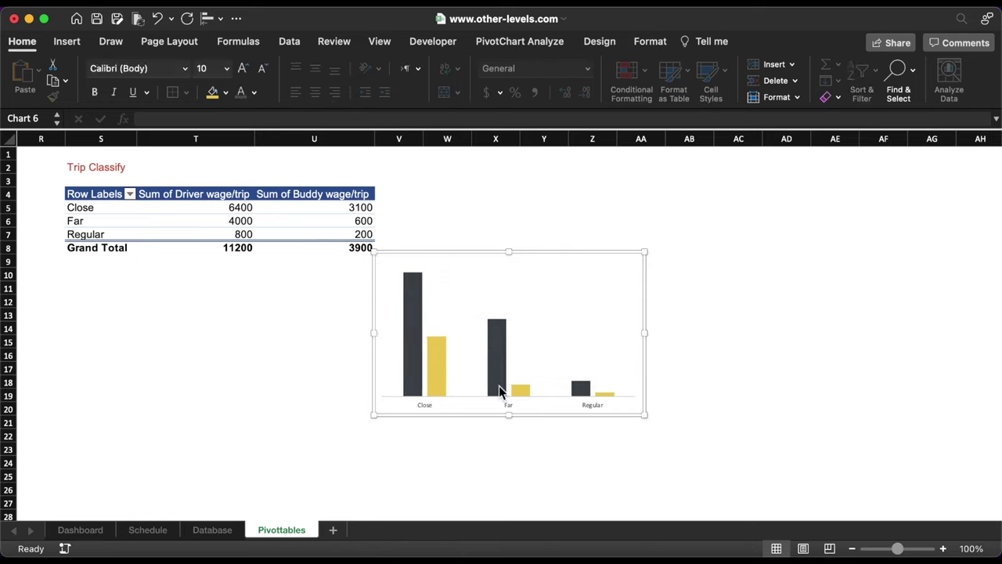
Remove the category axis outline and chart background fill, reposition the chart, then cut it.
left_click(508, 406)
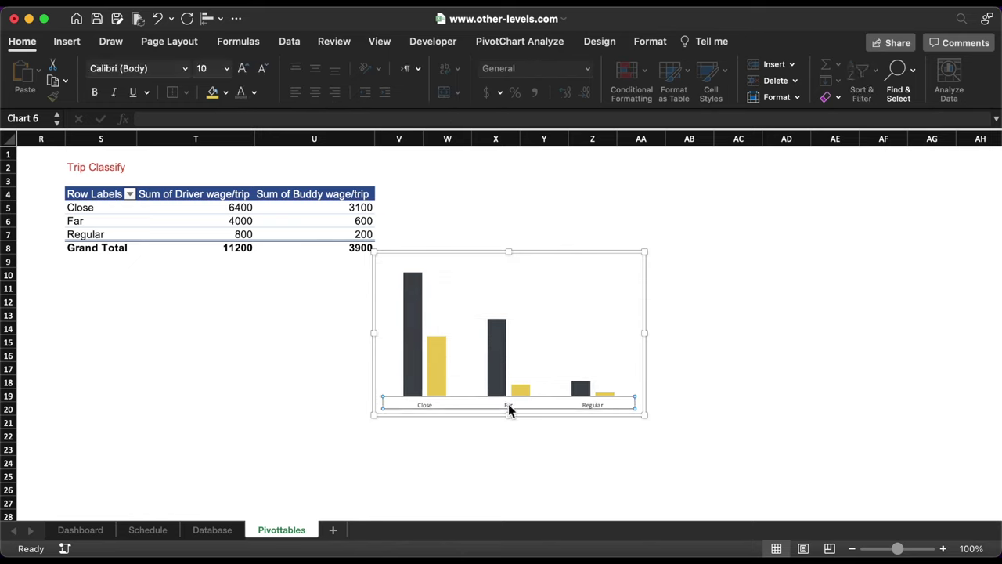
left_click(649, 41)
left_click(407, 71)
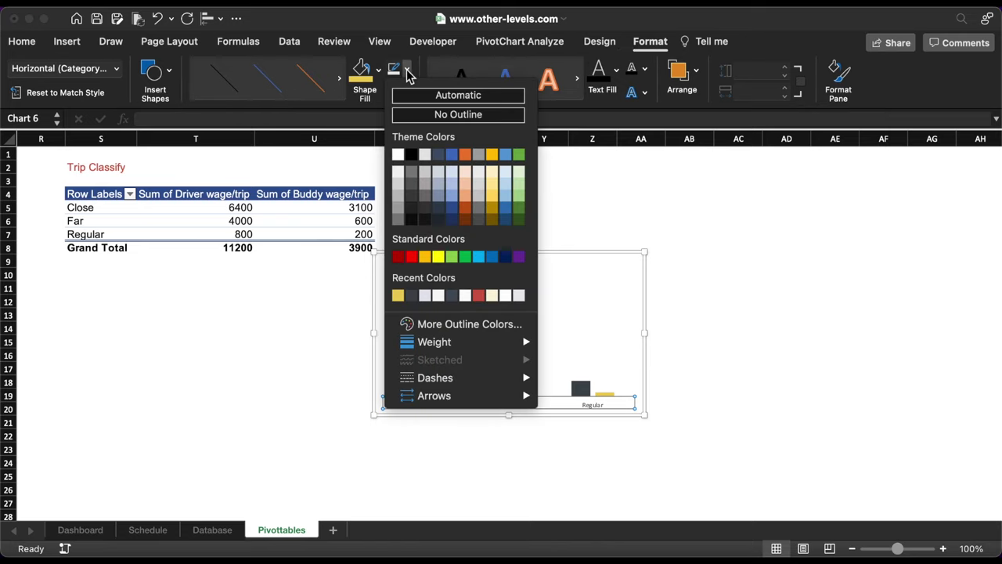
left_click(419, 115)
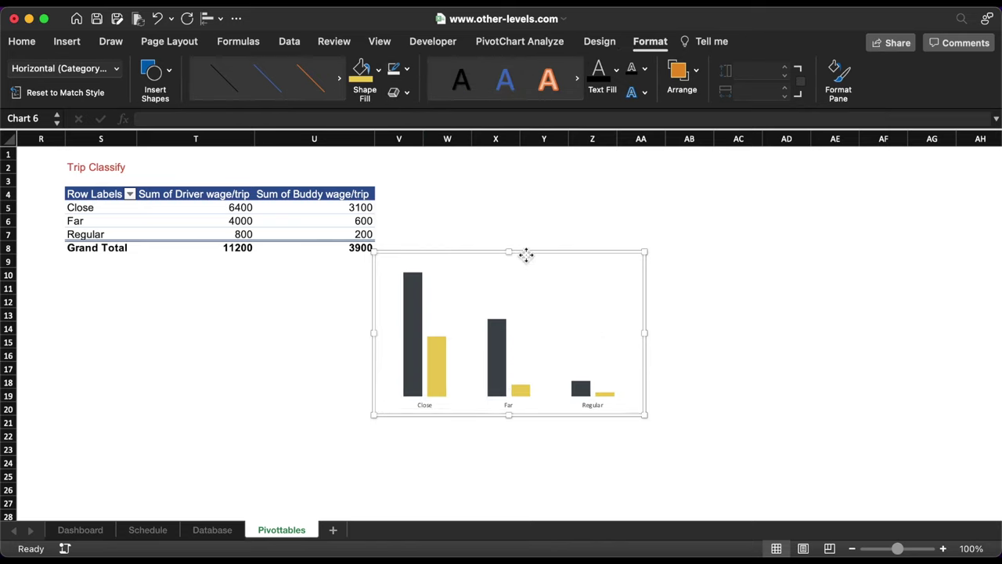
left_click_drag(525, 257, 634, 202)
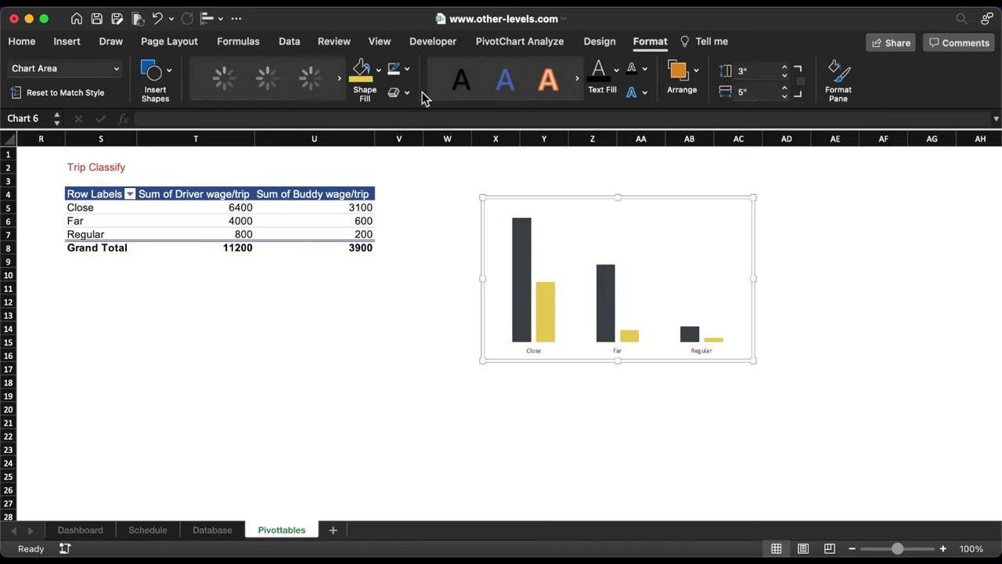
left_click(378, 69)
left_click(390, 119)
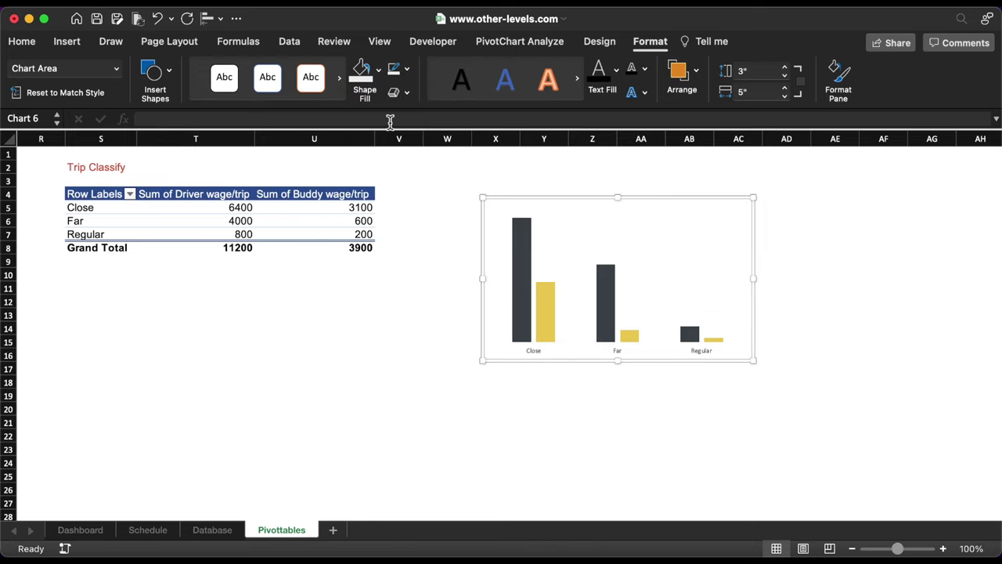
left_click(707, 350)
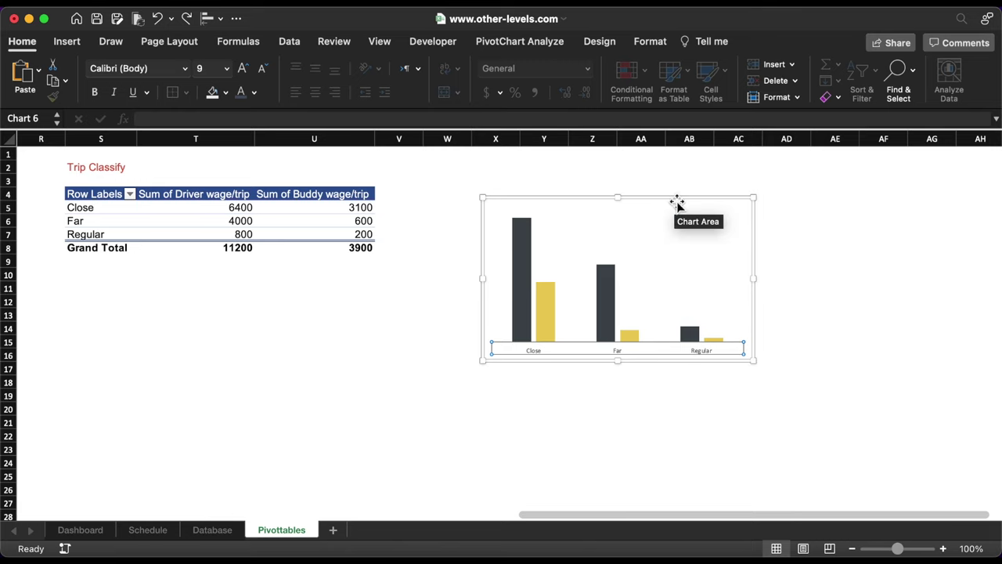
key("Delete")
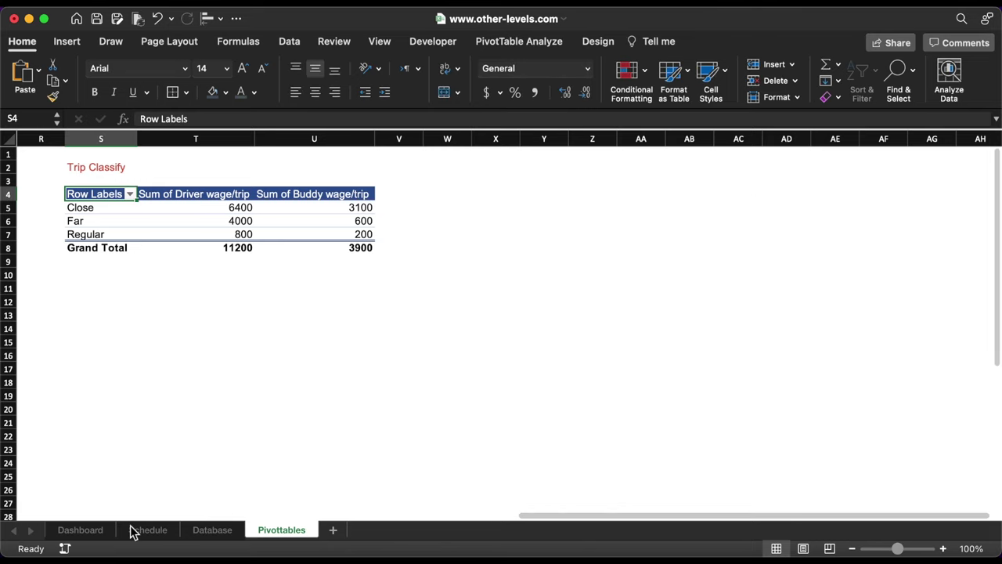
Paste the wage chart onto the Dashboard and size it into the right panel below the pie chart.
left_click(97, 536)
key("super+v")
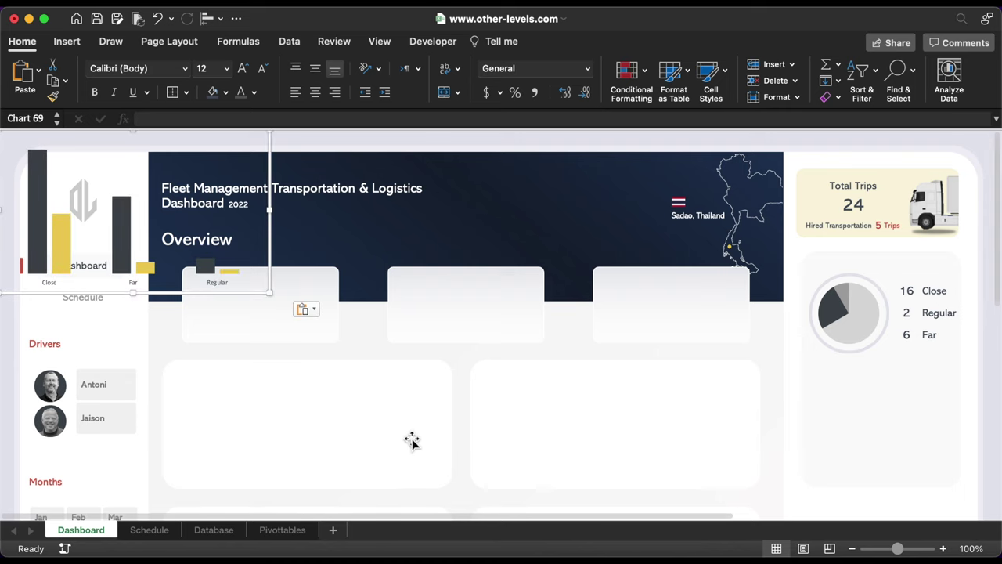
left_click_drag(102, 297, 848, 482)
left_click_drag(711, 304, 770, 346)
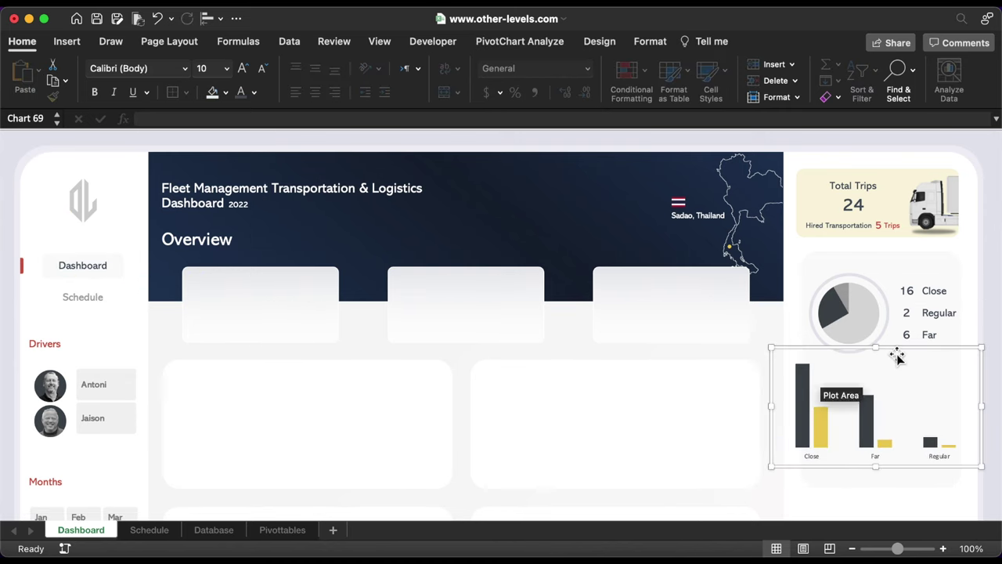
left_click_drag(894, 353, 894, 362)
left_click_drag(772, 413, 796, 417)
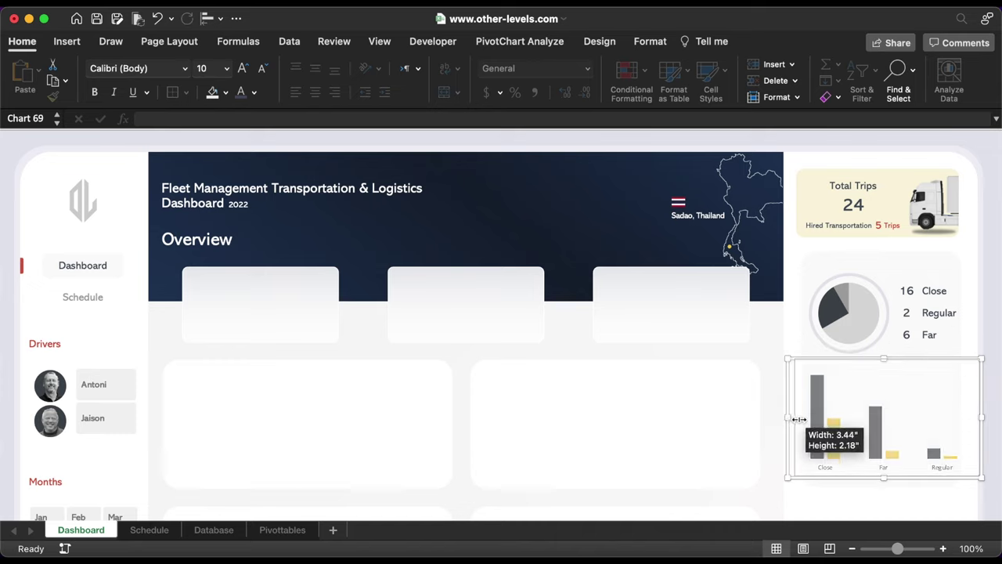
left_click_drag(937, 362, 882, 377)
left_click(599, 41)
left_click(26, 76)
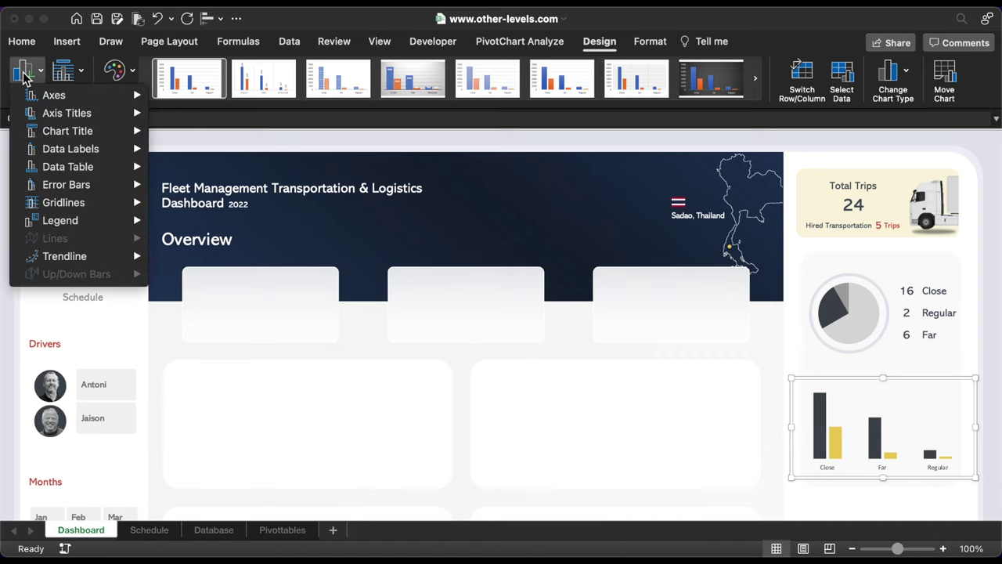
Add Outside End value labels and make the category labels grey Abadi at size 11.
mouse_move(87, 151)
left_click(240, 263)
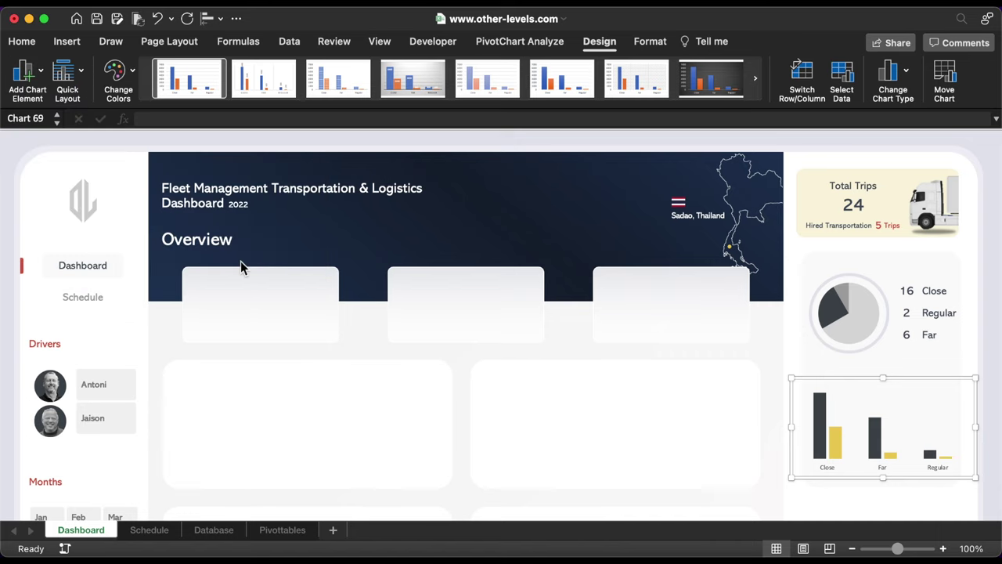
left_click(831, 468)
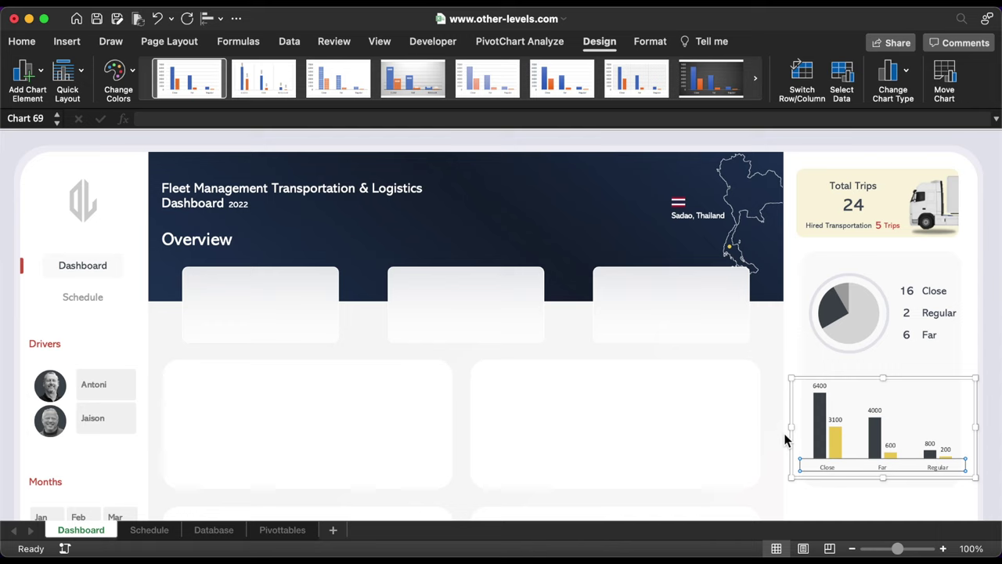
left_click(24, 42)
left_click(255, 91)
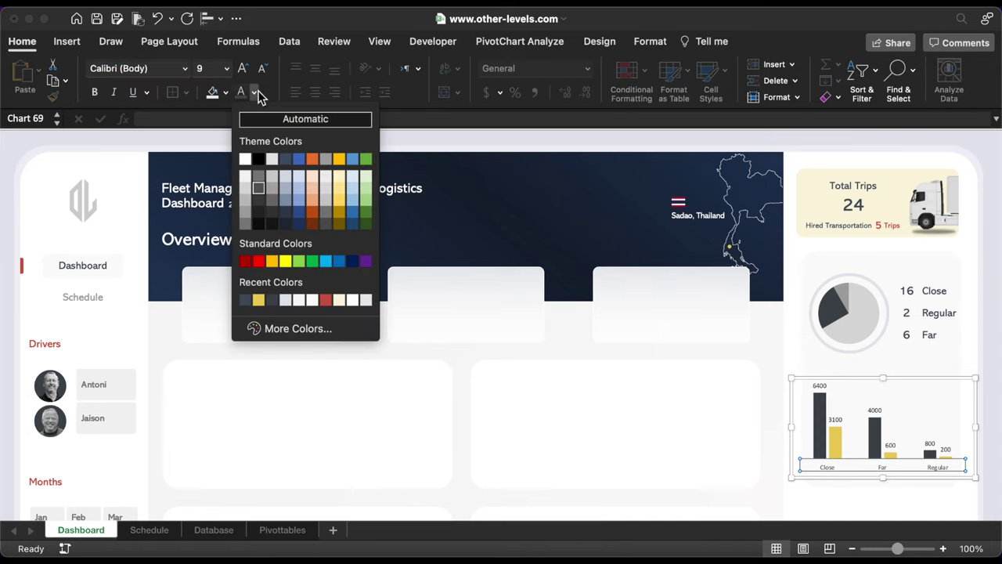
left_click(246, 221)
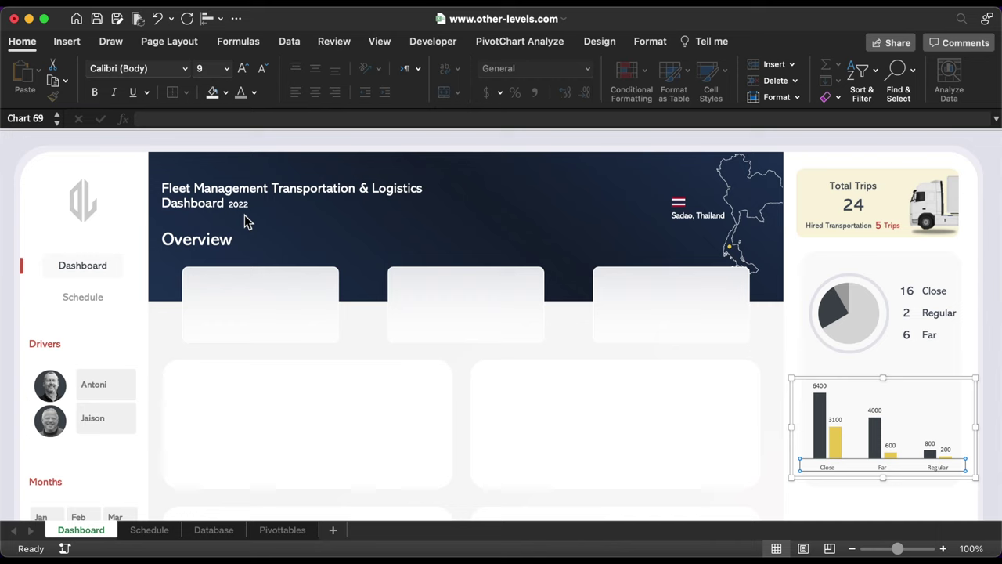
left_click(185, 69)
left_click(161, 199)
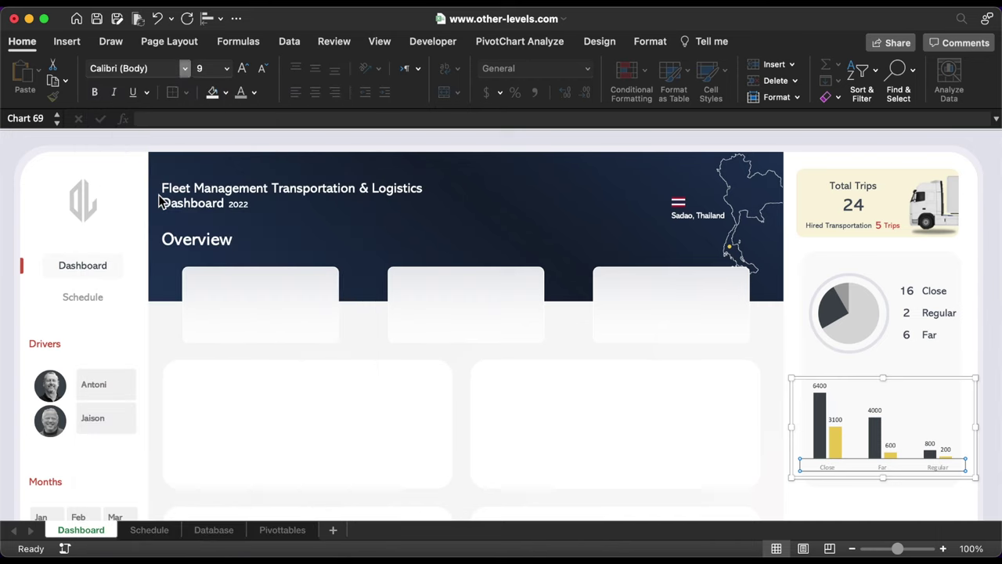
left_click(243, 69)
left_click(243, 69)
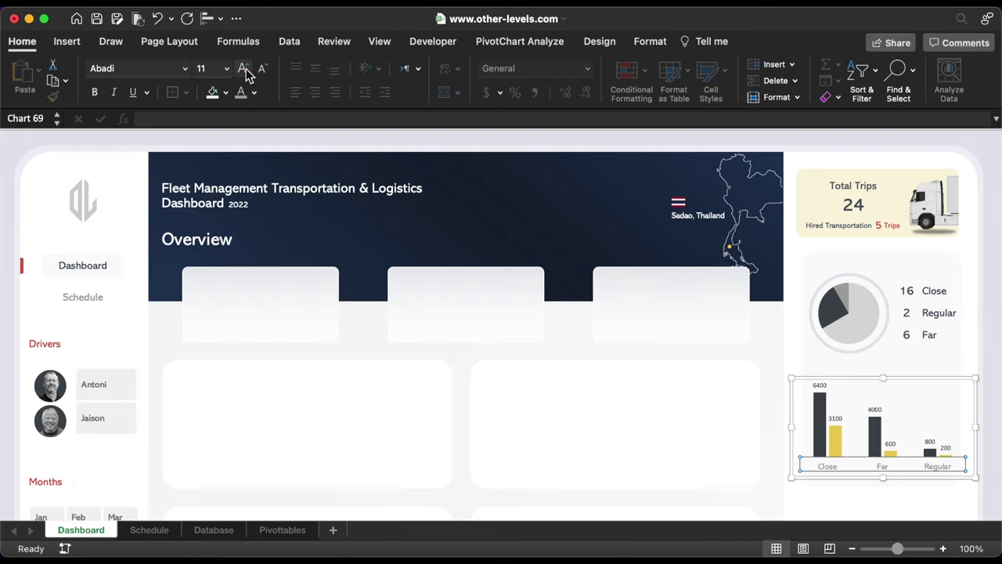
Set series overlap to -40% and gap width to 129%, then adjust the plot area.
left_click_drag(883, 378, 884, 385)
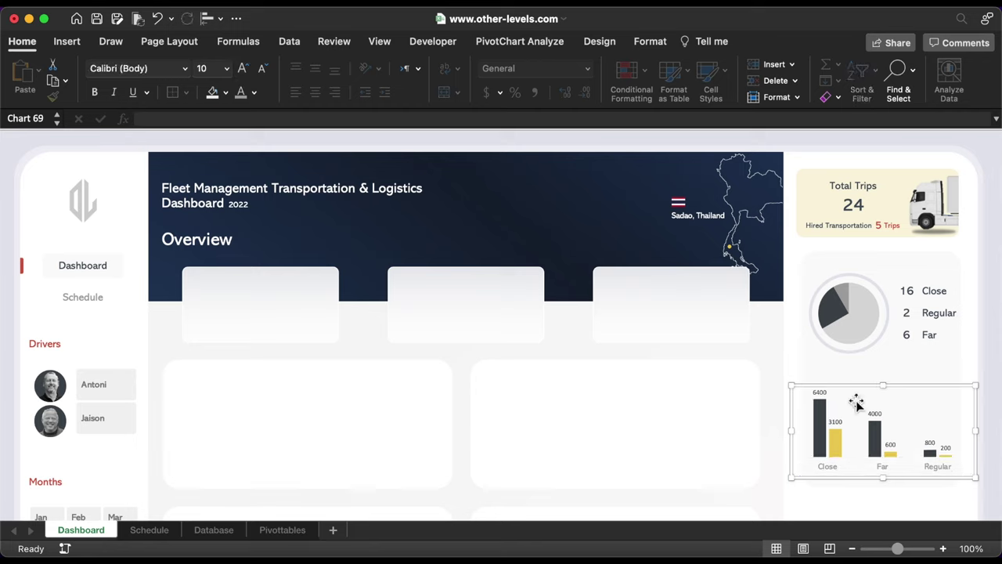
double_click(819, 423)
left_click(603, 328)
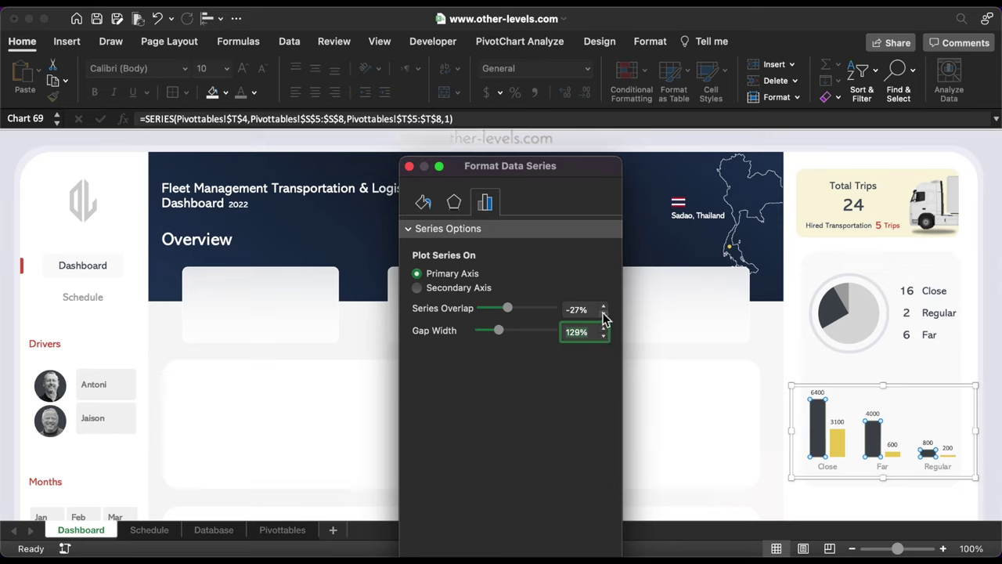
left_click(603, 314)
left_click(604, 315)
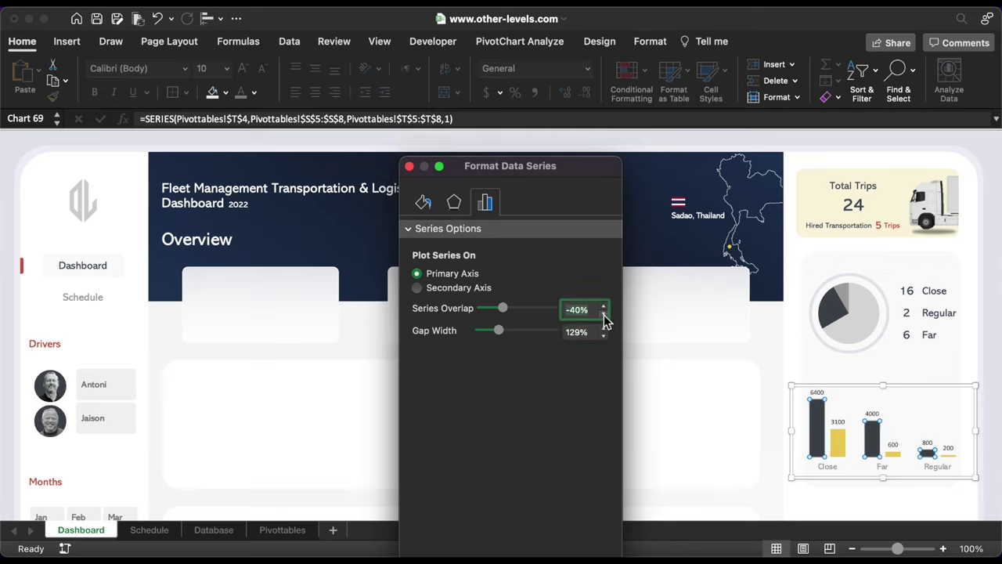
left_click(409, 167)
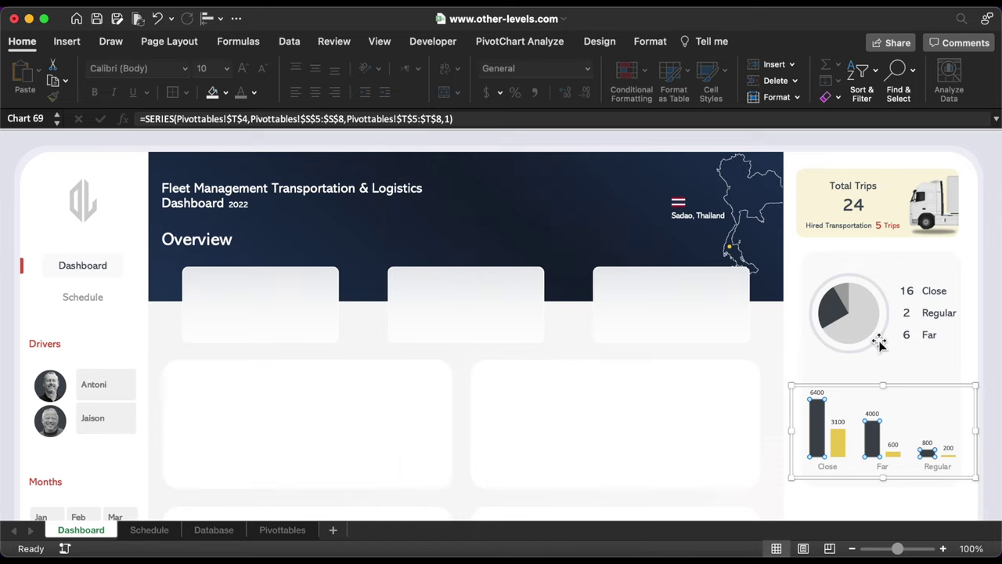
left_click(895, 414)
left_click_drag(887, 398, 887, 405)
Give the Driver and Buddy value labels a dark colour, Abadi font and size 10.5.
left_click(818, 399)
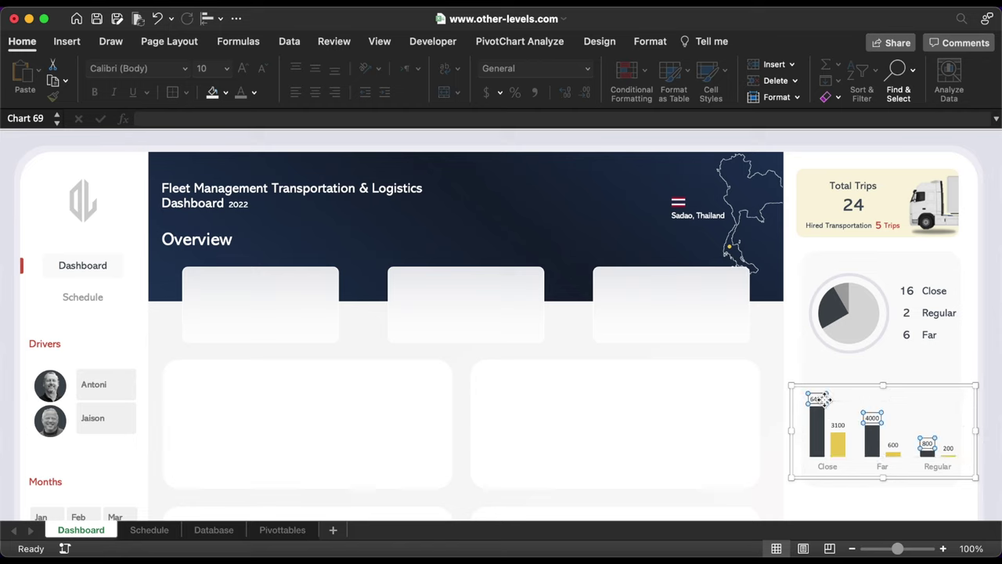
left_click(254, 92)
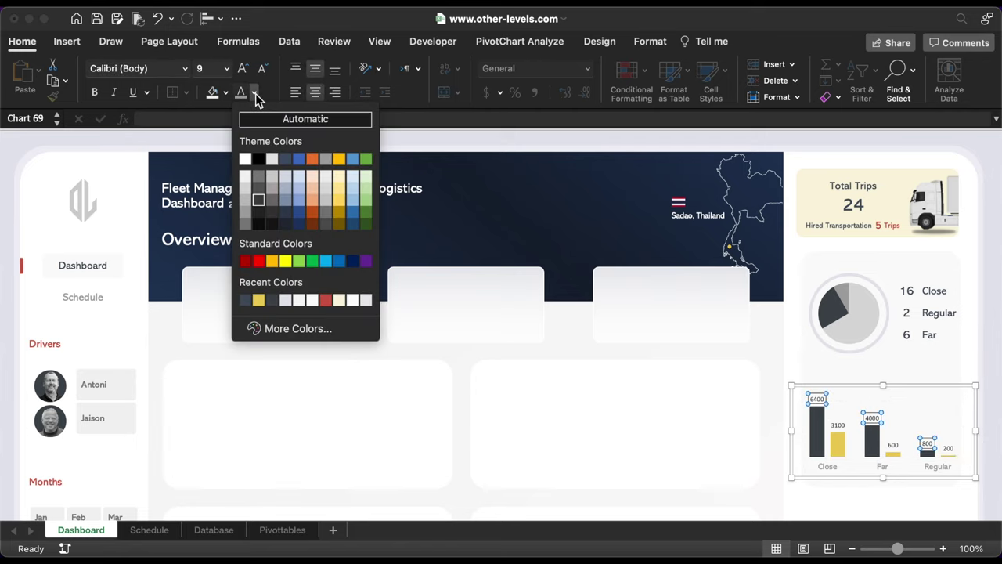
left_click(246, 302)
left_click(184, 69)
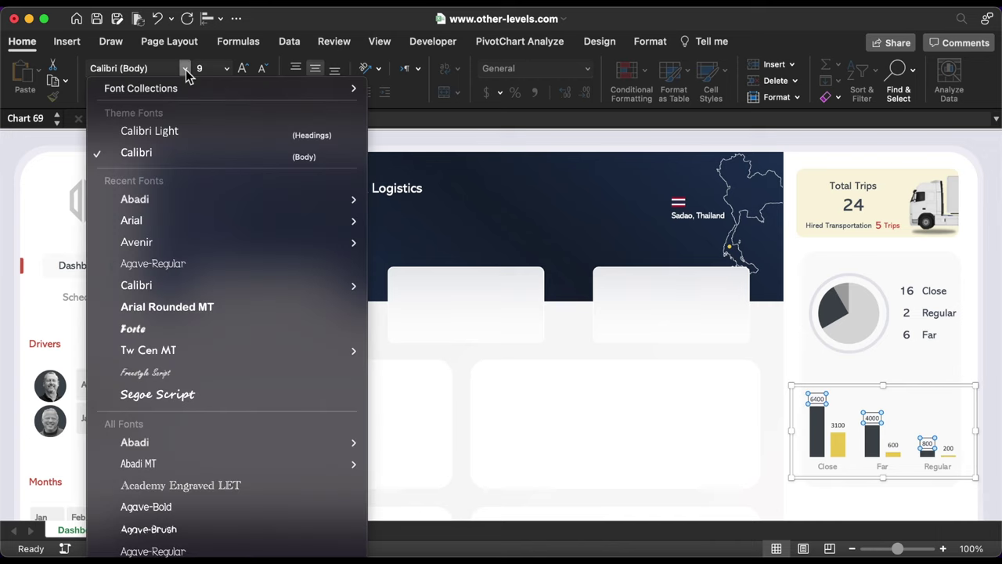
left_click(161, 198)
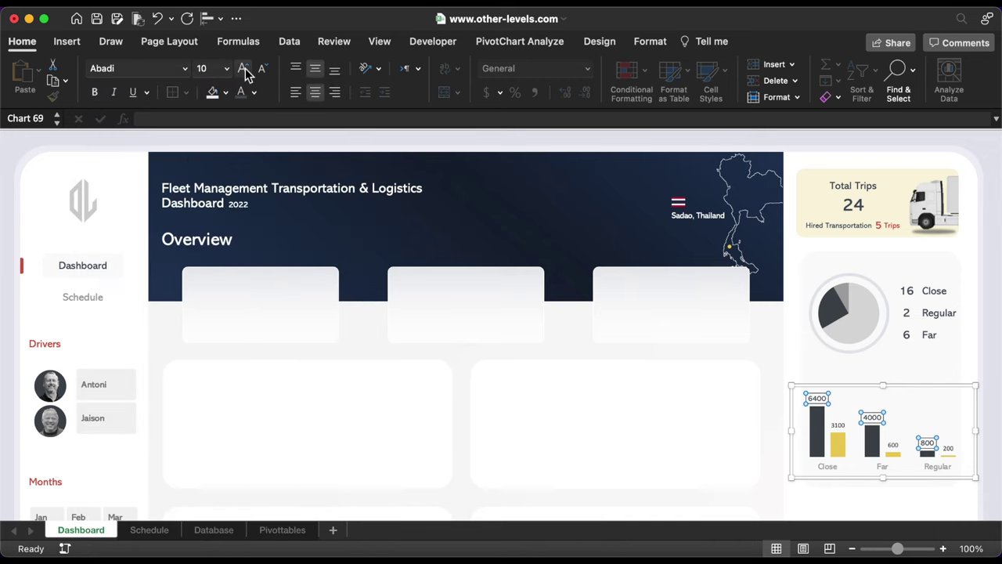
left_click(244, 68)
key("Down")
key("Down")
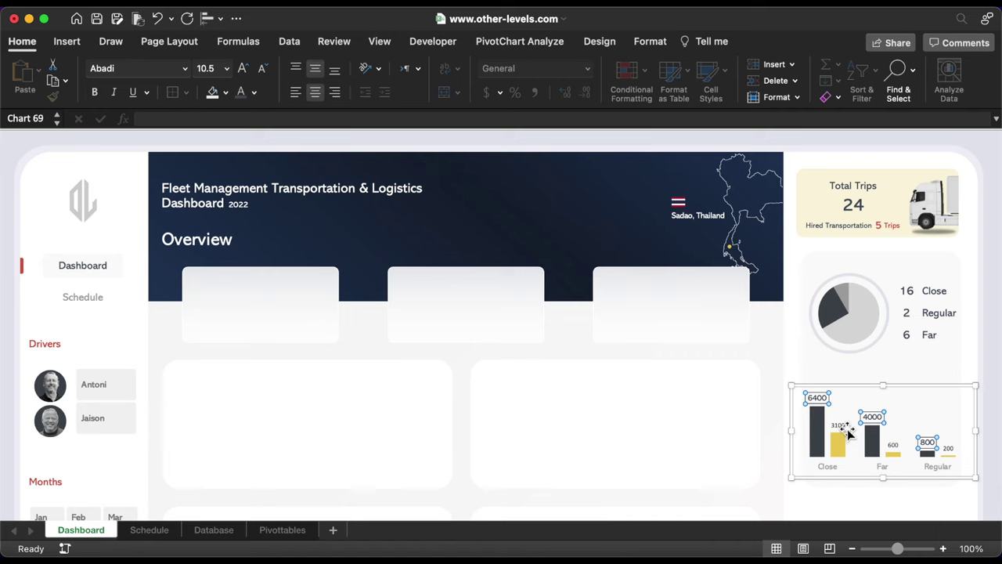
left_click(185, 68)
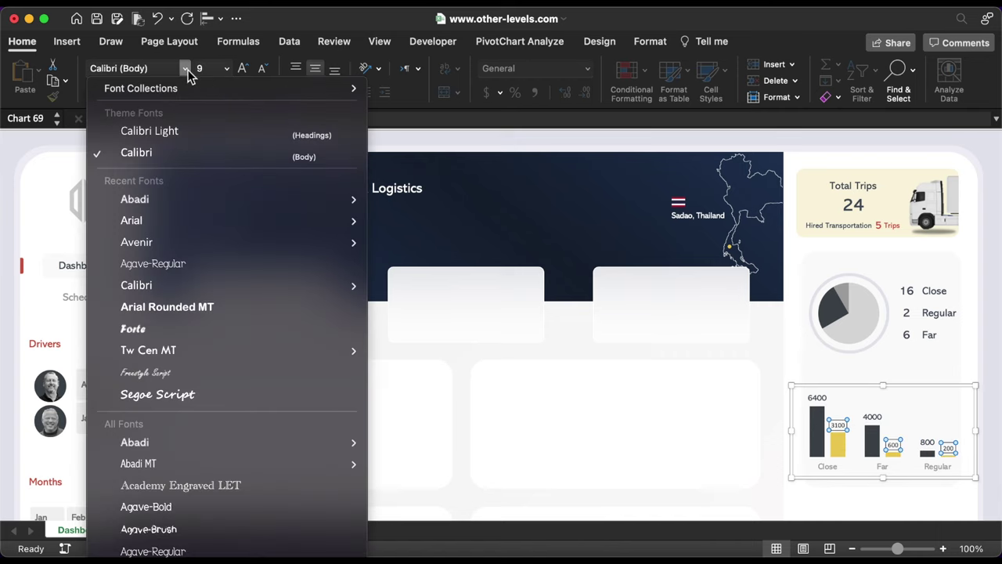
left_click(156, 201)
left_click(244, 69)
left_click(244, 69)
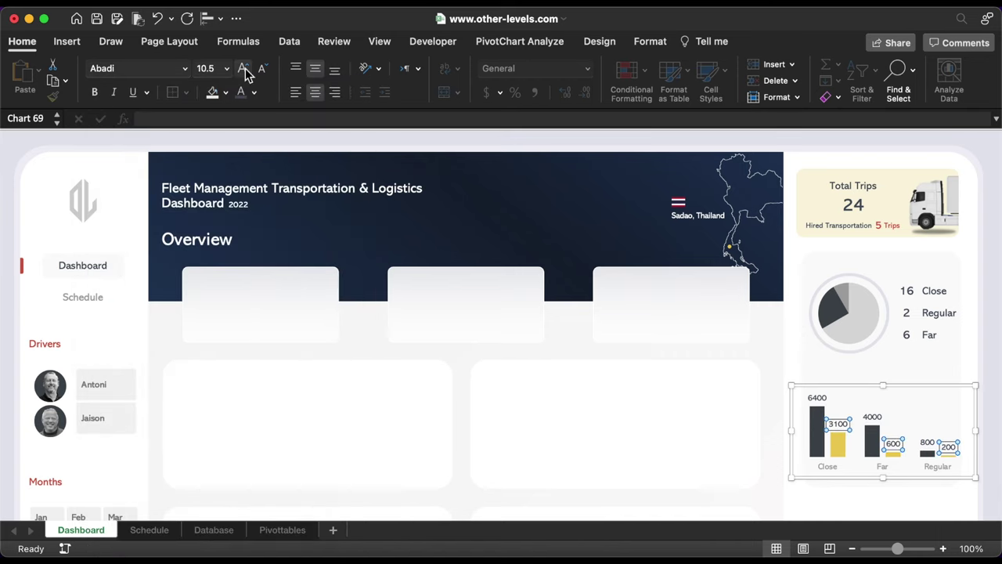
left_click(849, 184)
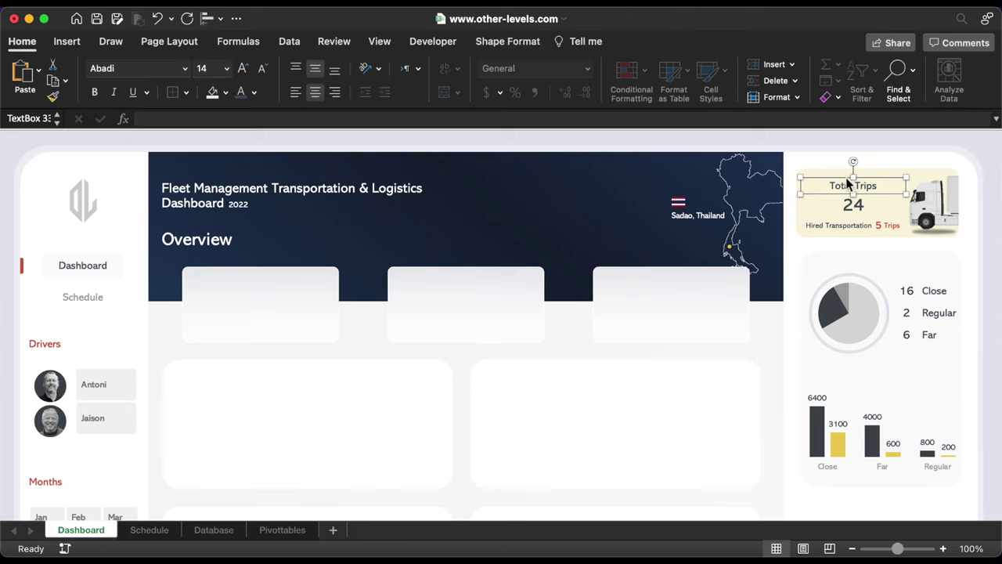
Turn a left-aligned copy of the Total Trips box into 'Driver & Buddy Income' with smaller 'Per Trip Classify'.
key("super+d")
left_click_drag(884, 195, 856, 374)
left_click(298, 92)
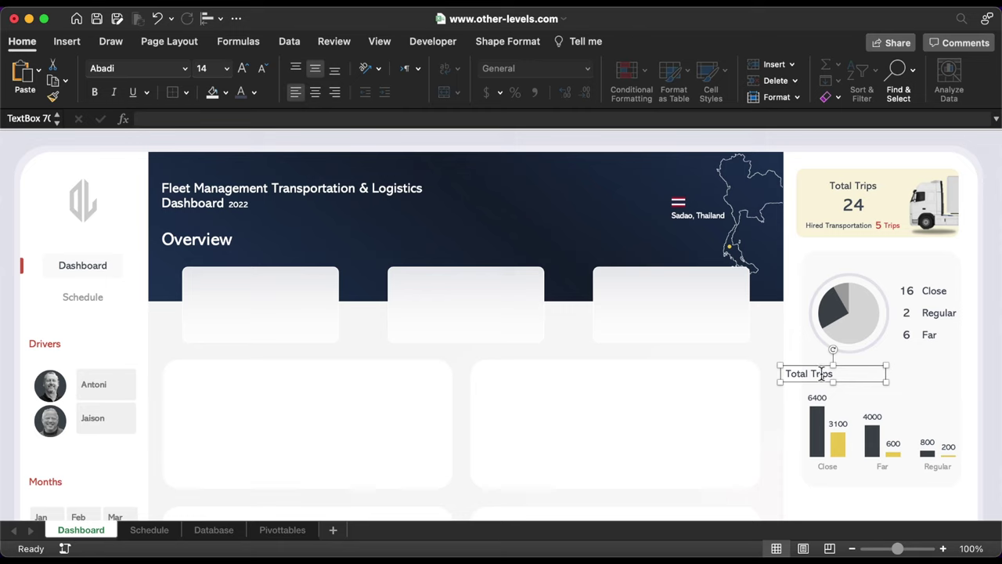
type("Driver &  Buddy Income Per Trip Classify")
left_click_drag(886, 374, 953, 395)
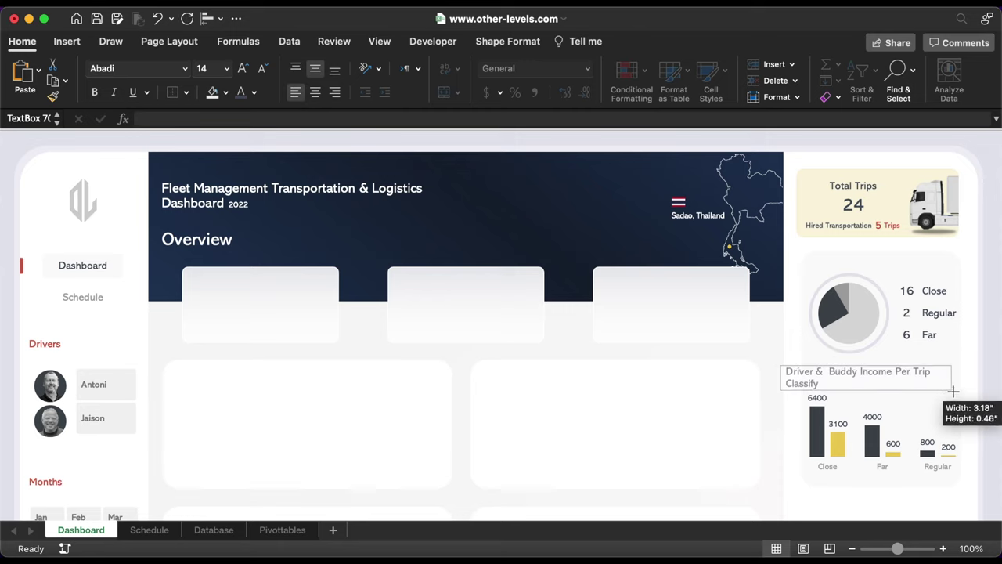
left_click_drag(872, 409, 879, 413)
left_click_drag(920, 369, 926, 384)
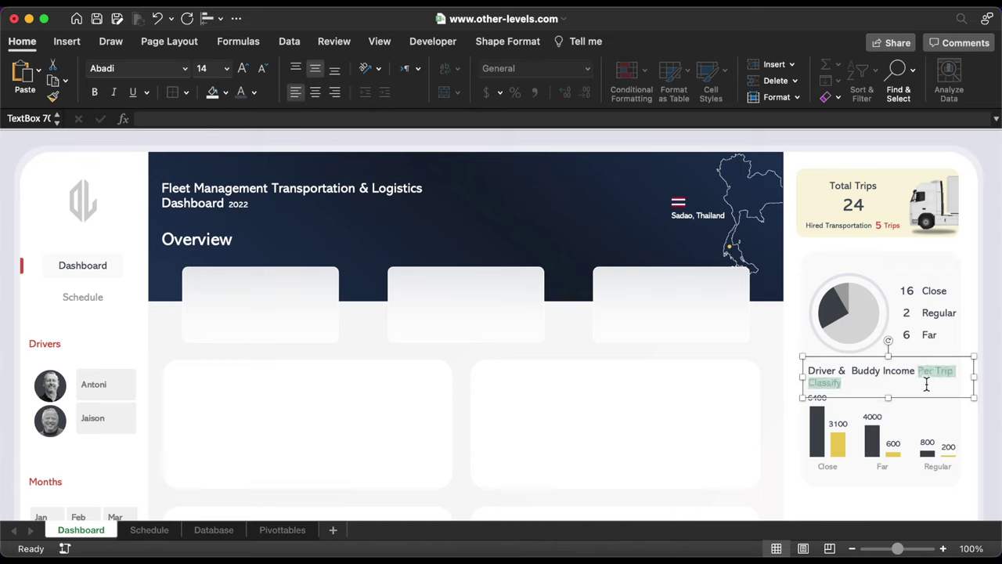
left_click(263, 71)
left_click(263, 70)
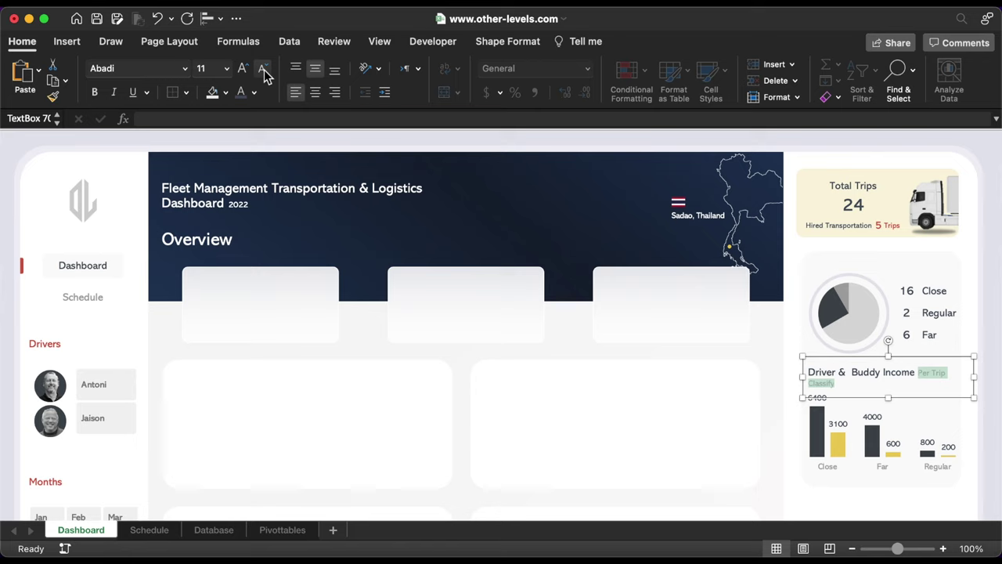
left_click(802, 367)
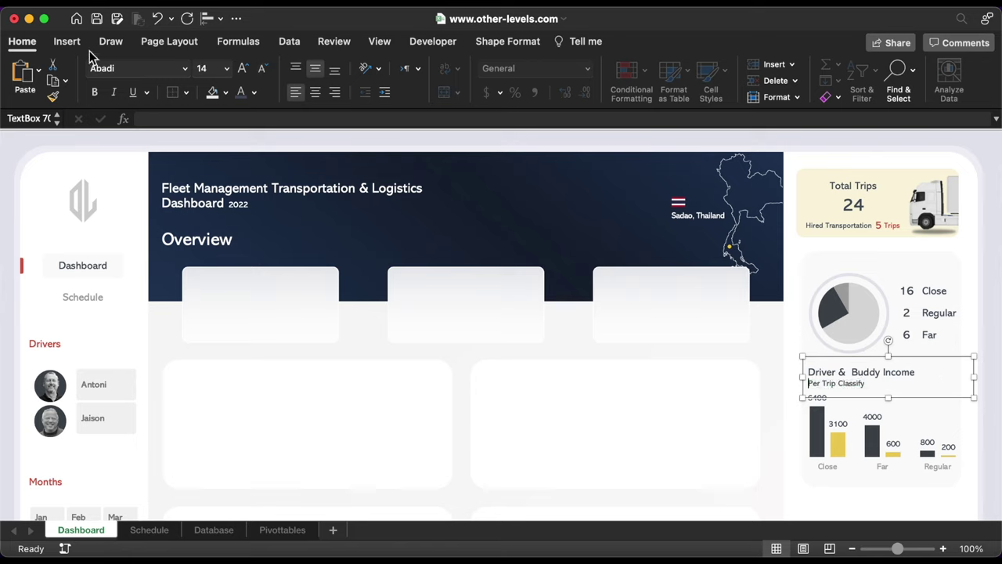
Draw a short vertical accent line beside the heading and set its thickness and colour.
left_click(75, 44)
left_click(232, 77)
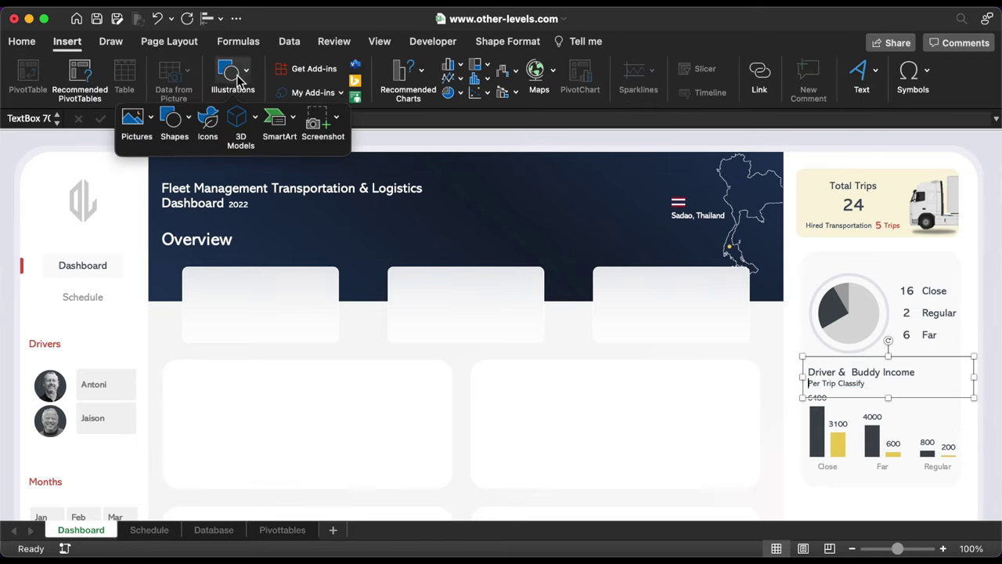
left_click(188, 117)
left_click(222, 163)
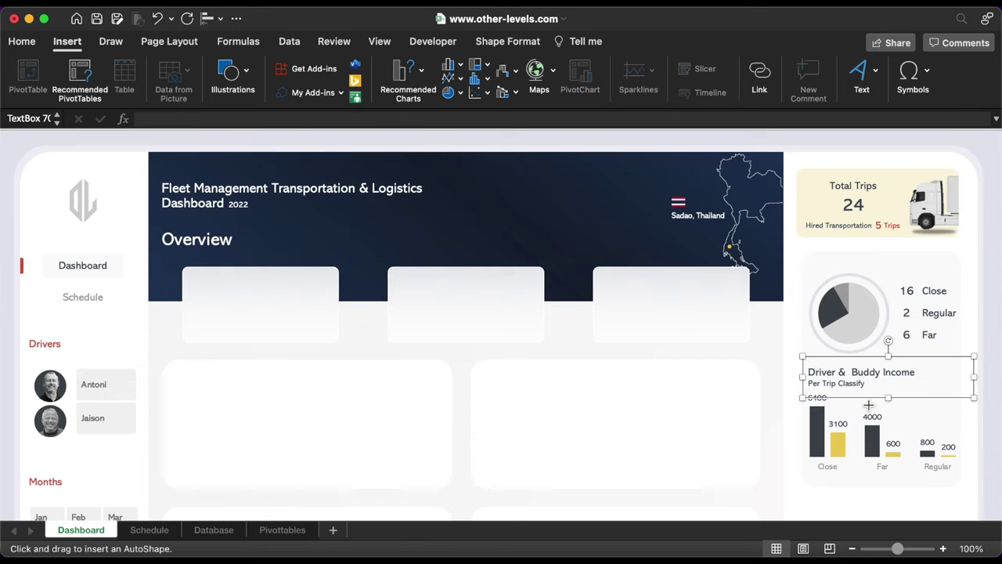
left_click_drag(789, 366, 794, 375)
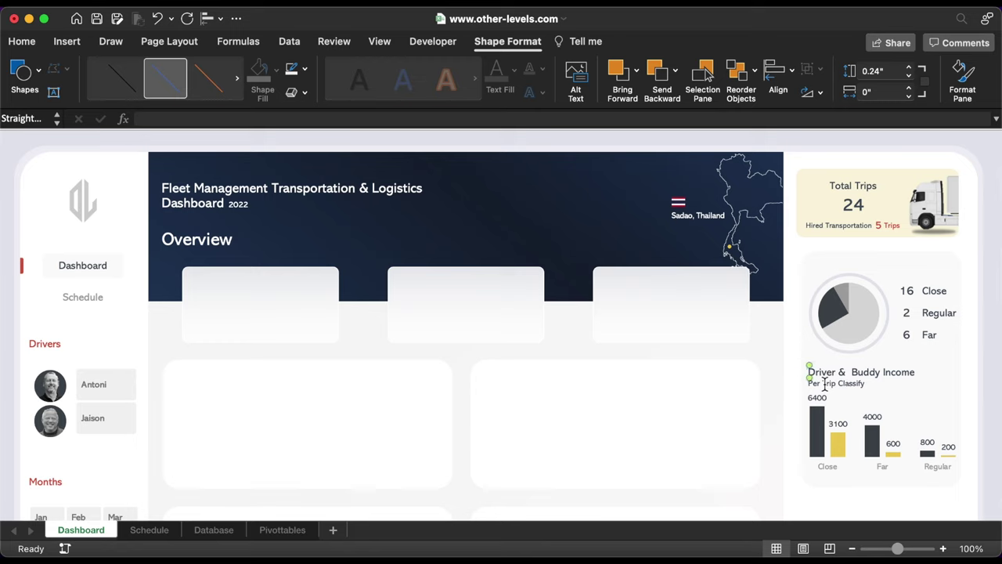
left_click(304, 69)
mouse_move(364, 342)
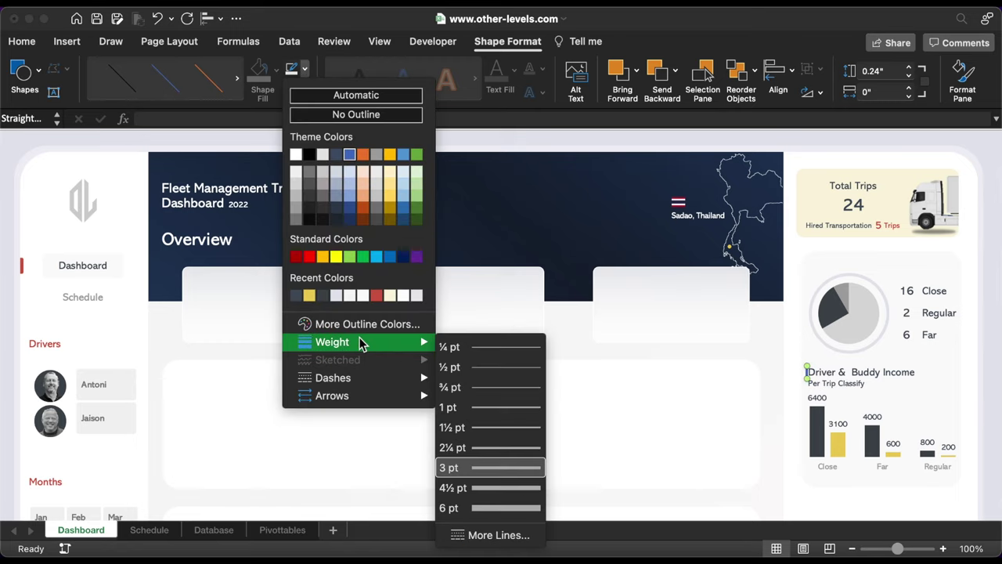
left_click(510, 448)
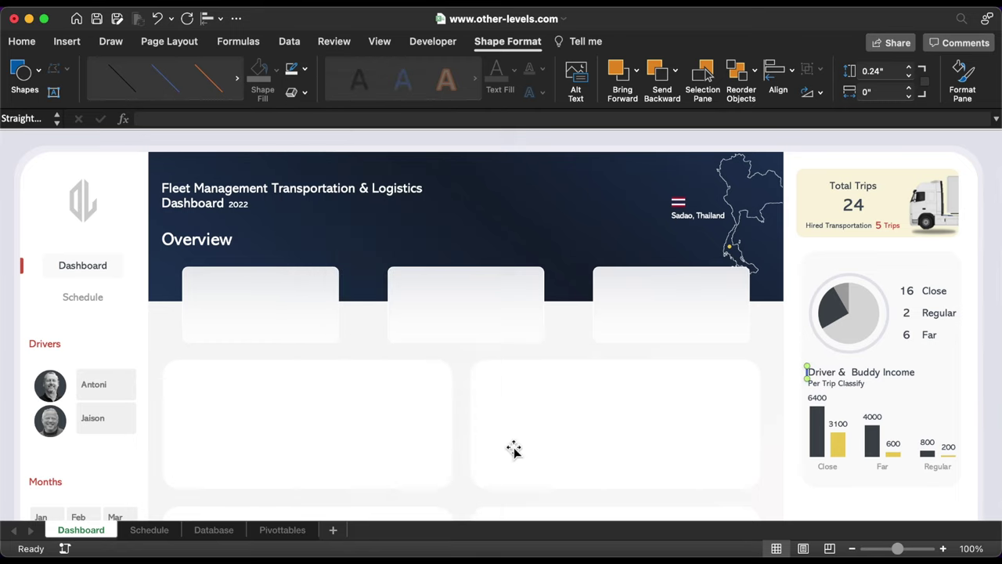
left_click(307, 72)
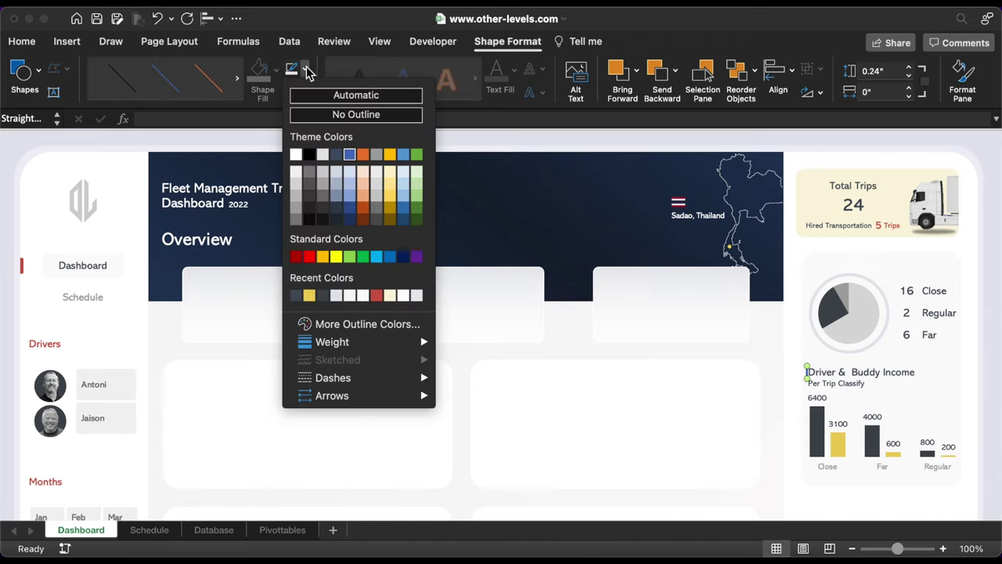
left_click(325, 304)
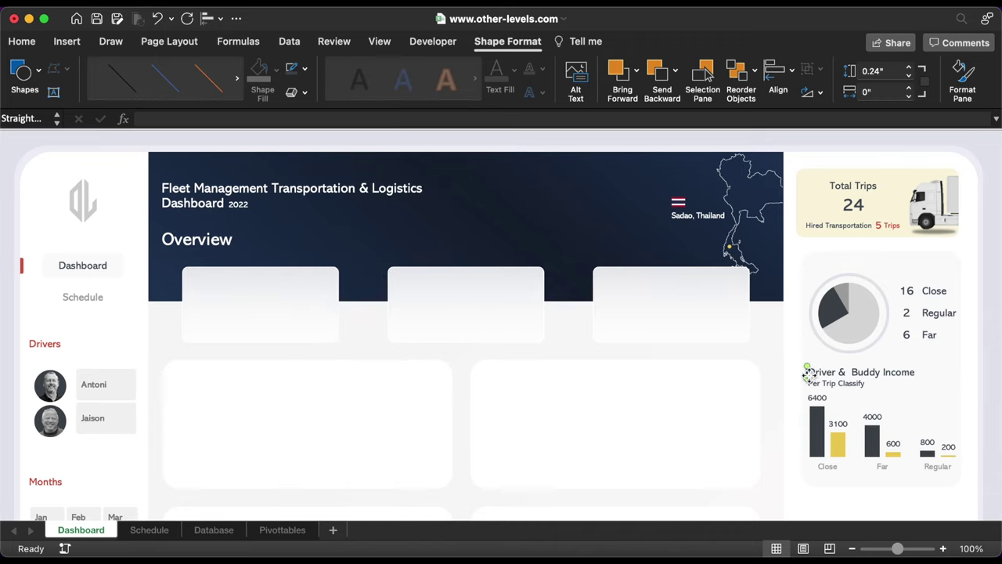
Place a yellow 1½ pt line next to the heading words and resize the bar chart to fit.
left_click_drag(806, 374, 848, 377)
left_click(305, 70)
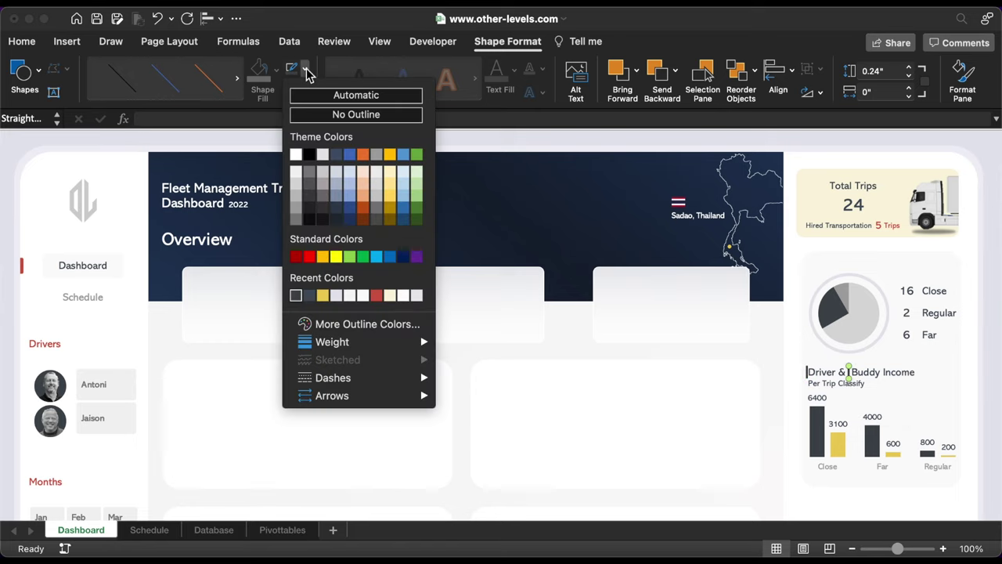
left_click(323, 297)
left_click(305, 70)
mouse_move(353, 341)
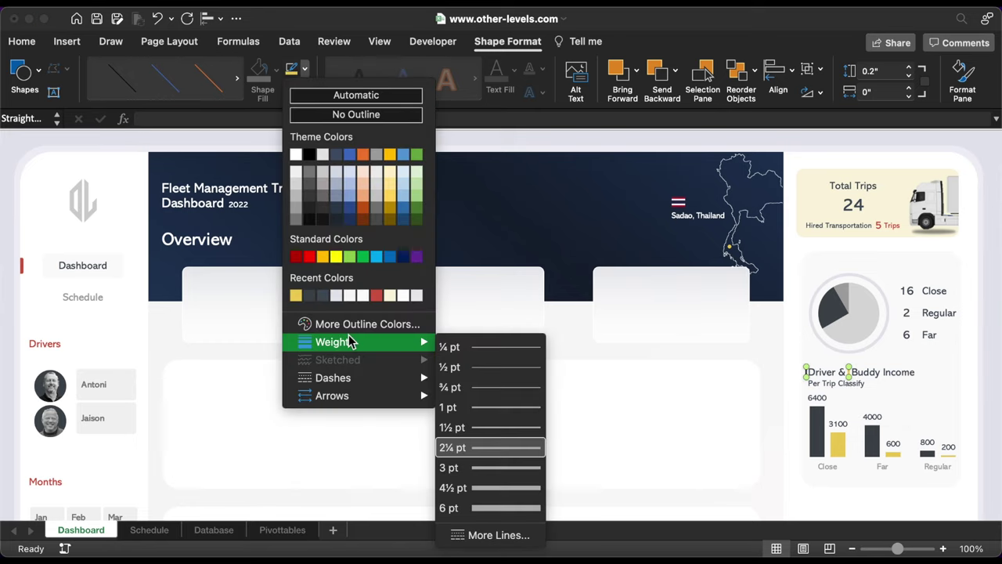
left_click(482, 432)
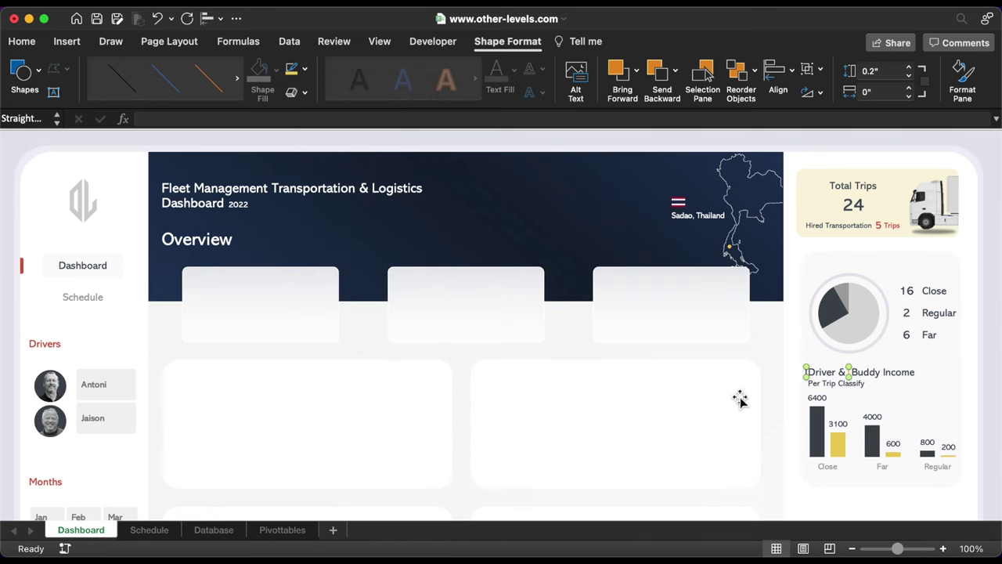
left_click(884, 401)
left_click_drag(966, 431, 950, 436)
Move a rounded card below the Driver & Buddy Income chart and shorten it so the chart shows.
scroll(856, 507, "down", 5)
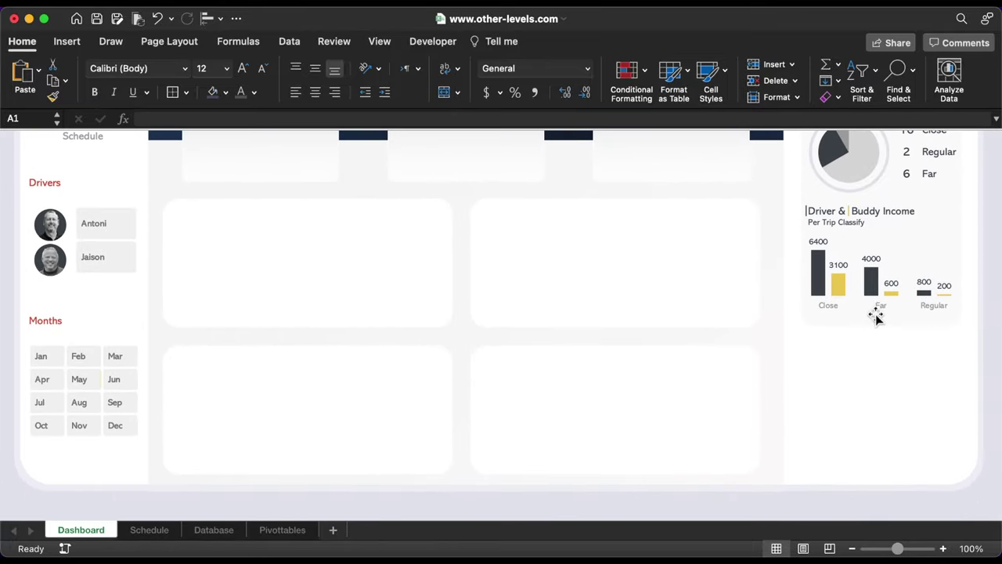
left_click_drag(875, 328, 869, 476)
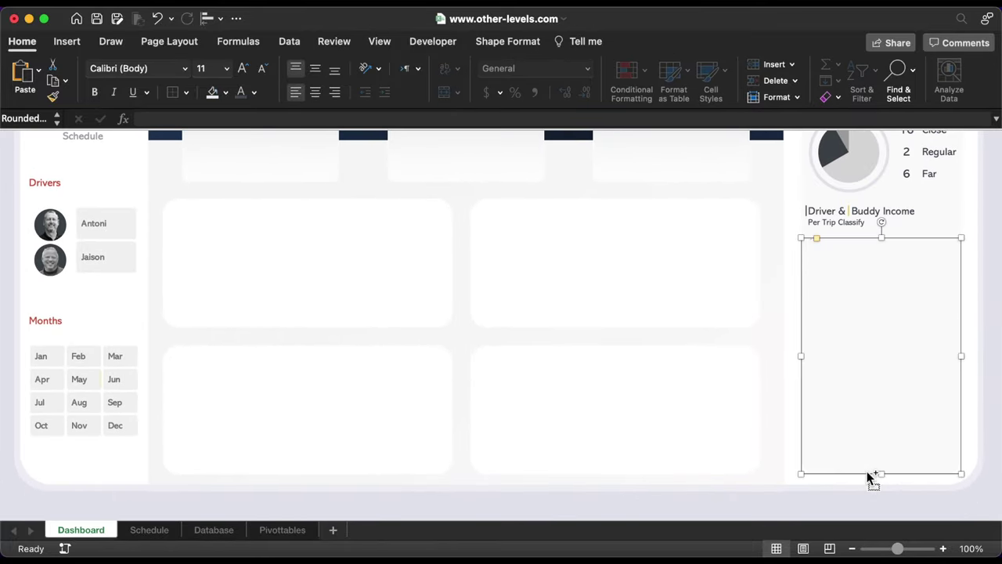
left_click_drag(884, 239, 884, 342)
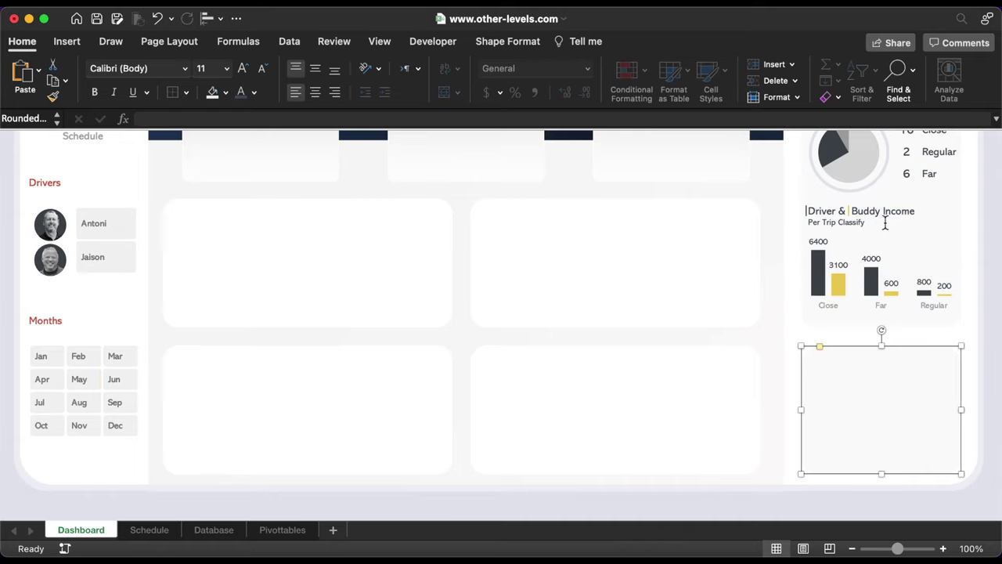
Duplicate the Driver & Buddy Income heading into the new card and centre its text.
left_click(885, 216)
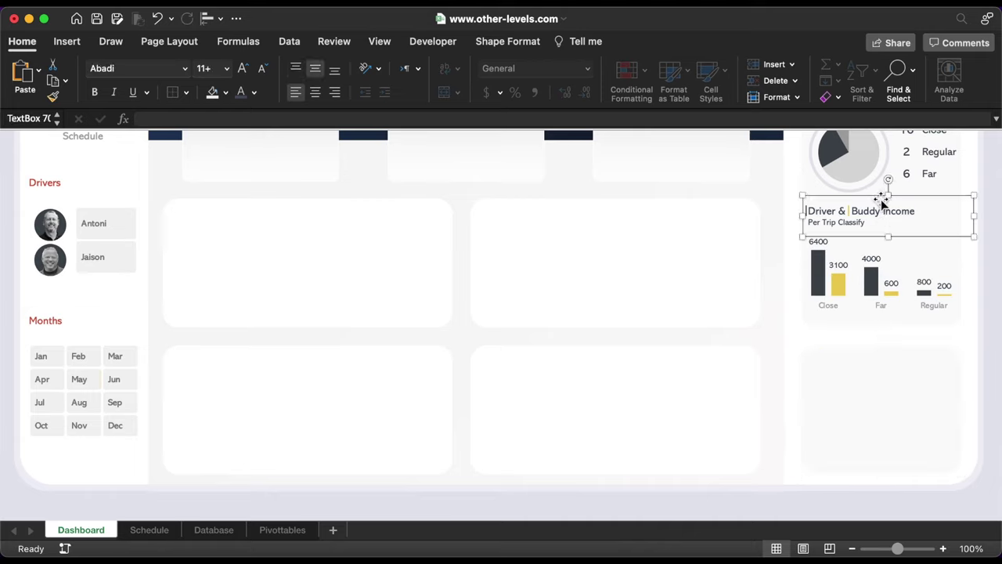
key("super+d")
left_click_drag(892, 205, 892, 349)
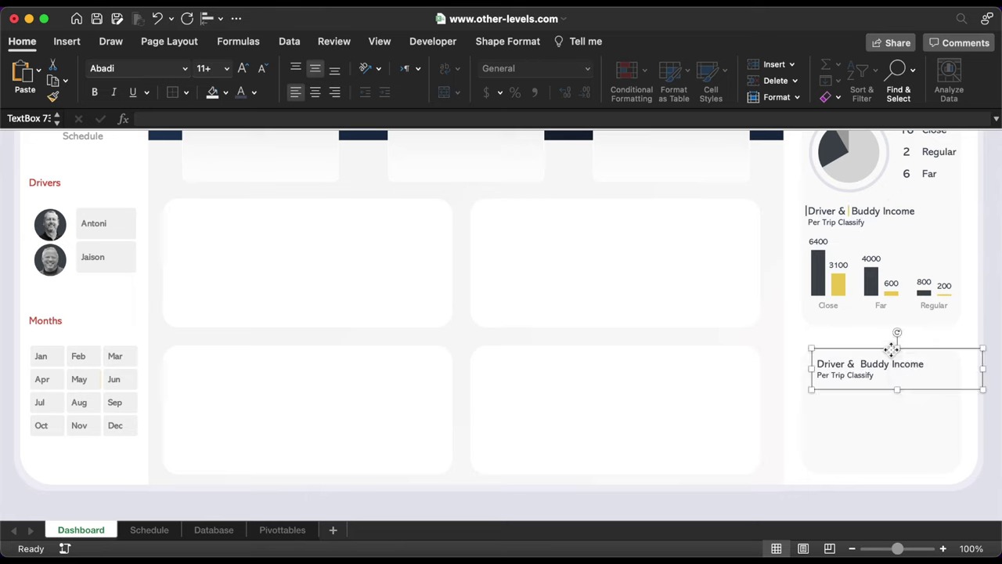
left_click(314, 95)
left_click_drag(953, 390, 932, 389)
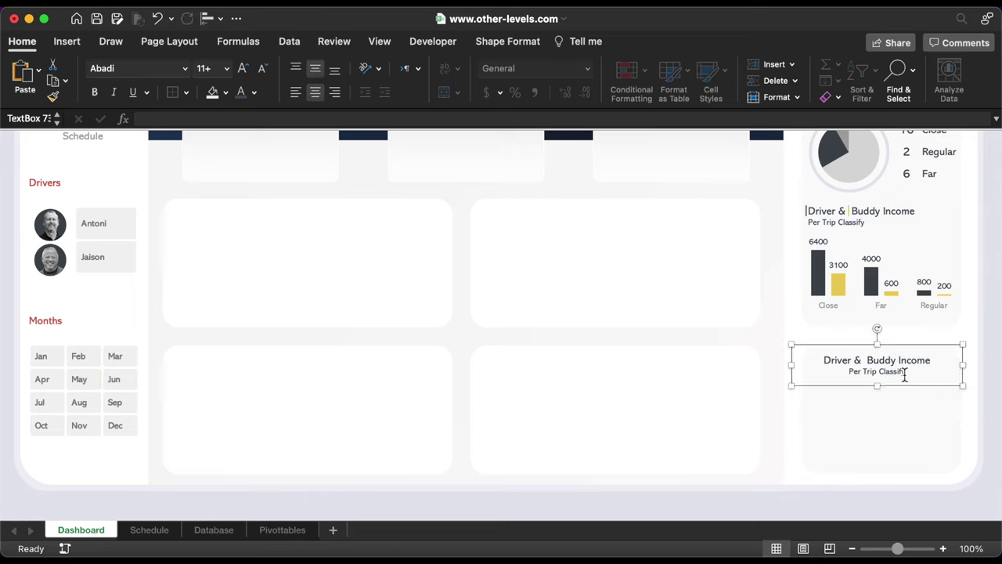
Retitle the copied heading 'Cargo Types', shrink its box and place it at the card's top.
left_click(905, 376)
key("super+a")
type("Cargo Types")
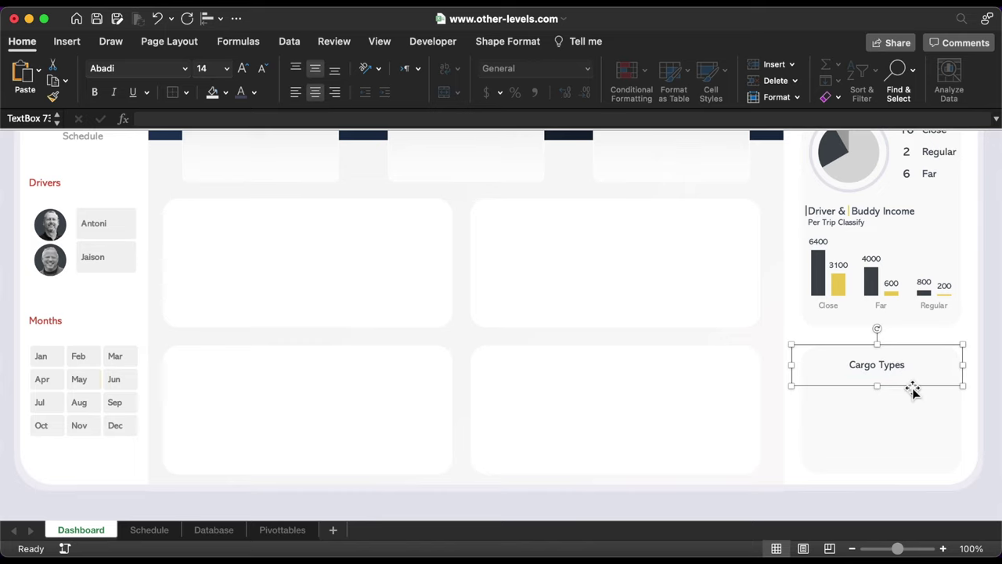
left_click_drag(913, 391, 882, 371)
left_click_drag(793, 356, 838, 358)
left_click_drag(962, 356, 906, 377)
Copy the Driver & Buddy pivot table to column X on Pivottables and retitle X2 as Cargo Types.
left_click(282, 529)
left_click_drag(100, 138, 319, 138)
key("super+c")
left_click(507, 139)
key("super+v")
left_click(497, 195)
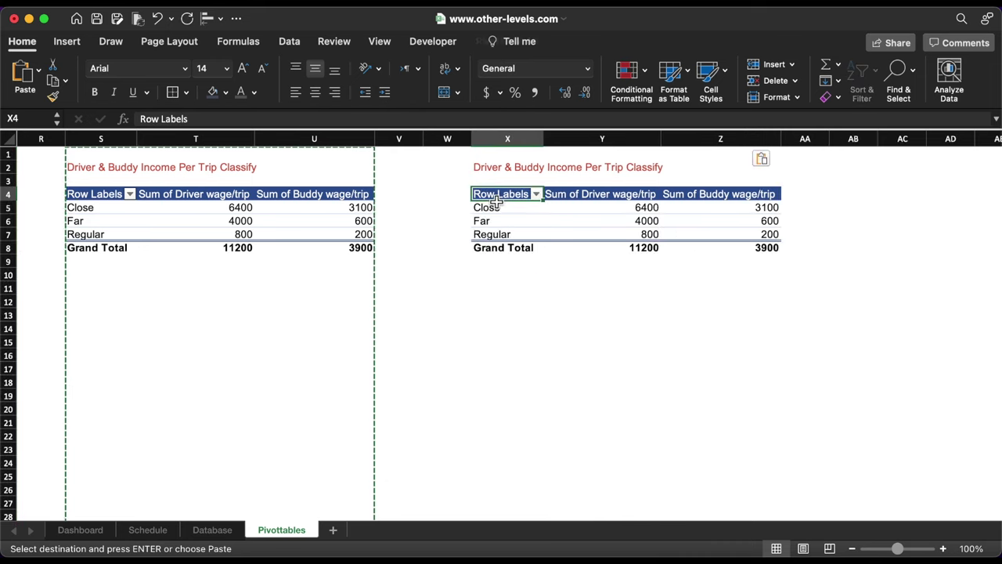
scroll(604, 259, "right", 5)
left_click(83, 167)
type("Cargo Types")
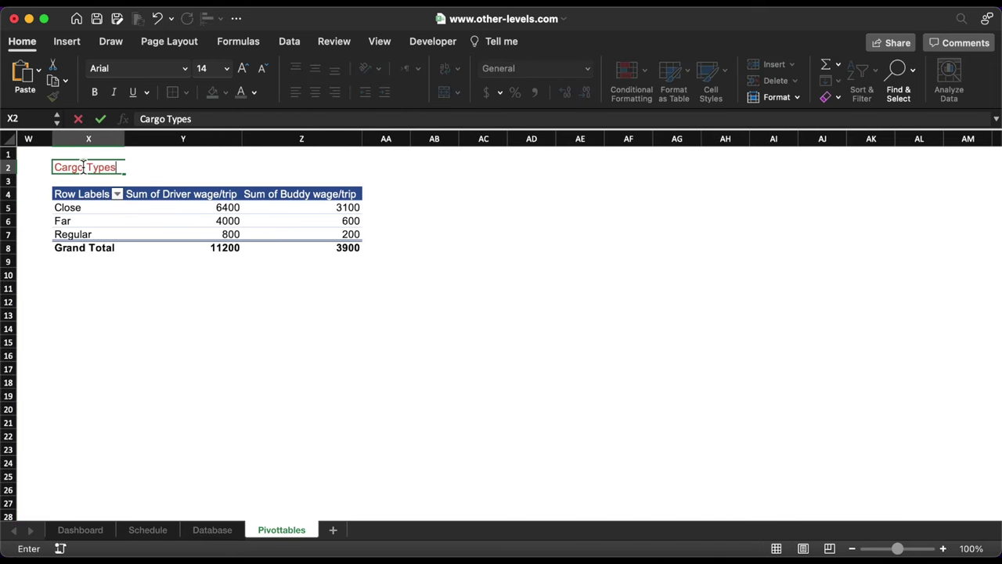
Replace the pivot's driver and buddy wage sums with Goods in Rows and Count of Goods in Values.
left_click_drag(67, 207, 72, 234)
left_click(519, 41)
left_click(900, 82)
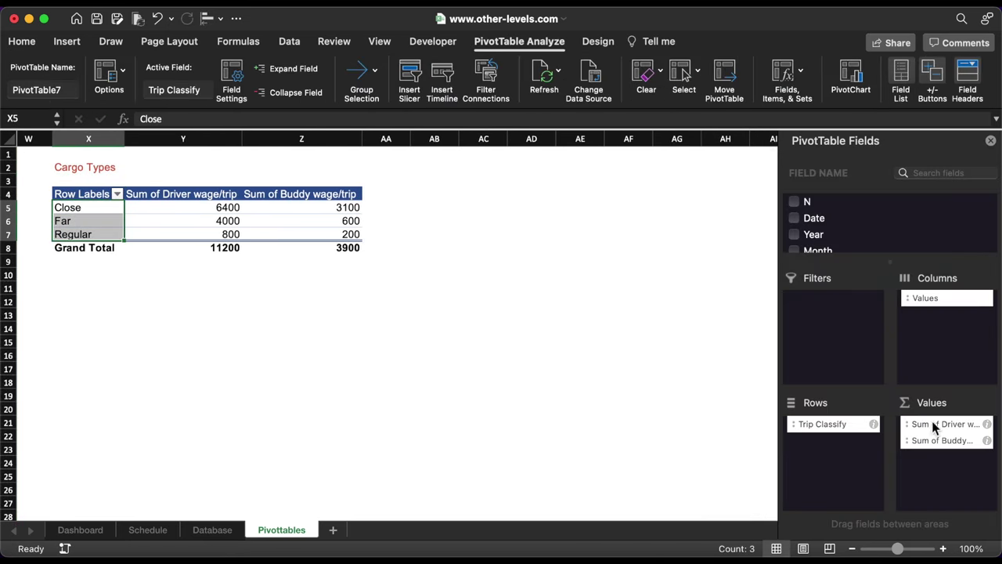
left_click_drag(945, 443, 677, 352)
left_click_drag(943, 424, 744, 392)
scroll(850, 239, "down", 5)
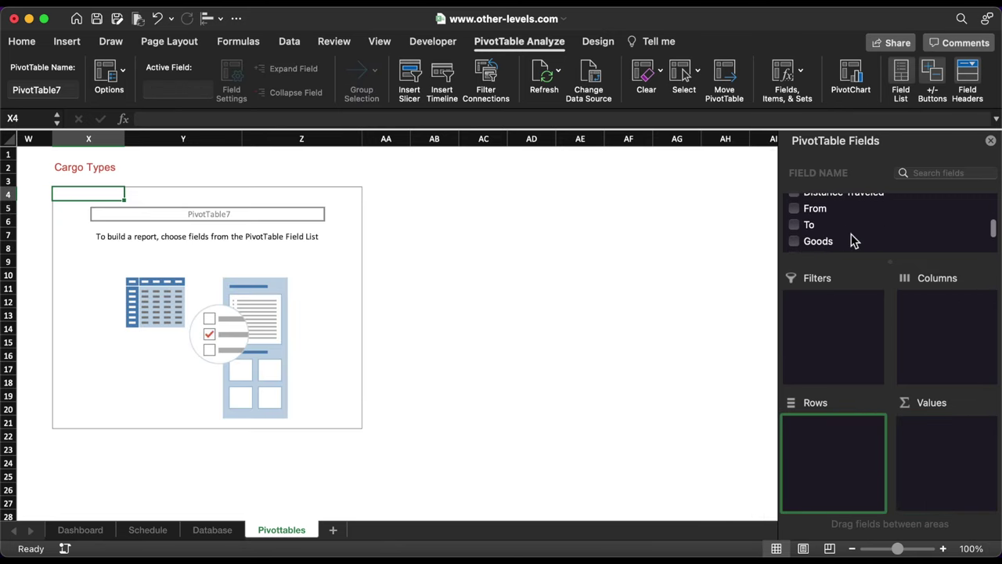
left_click_drag(822, 216, 822, 452)
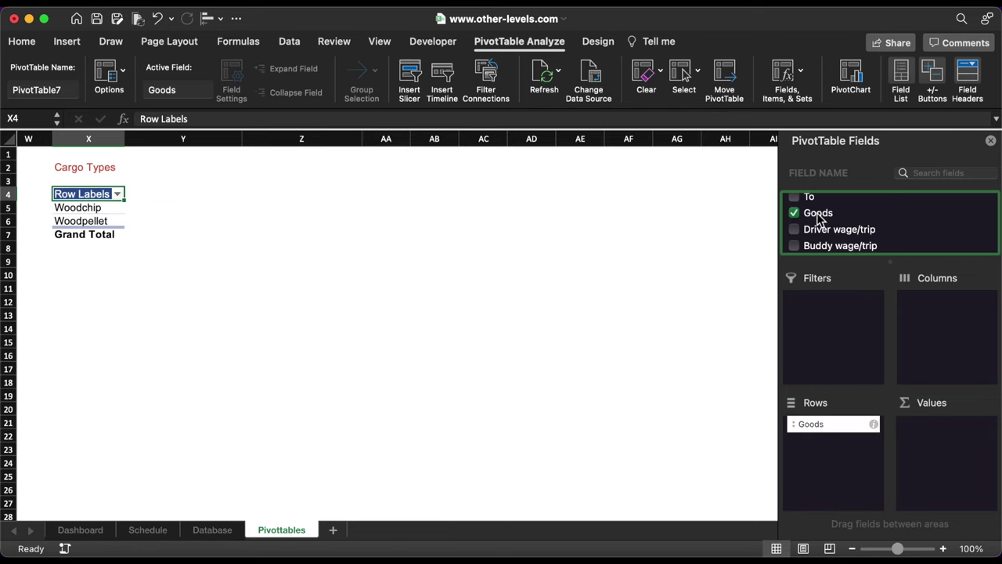
left_click_drag(818, 220, 935, 450)
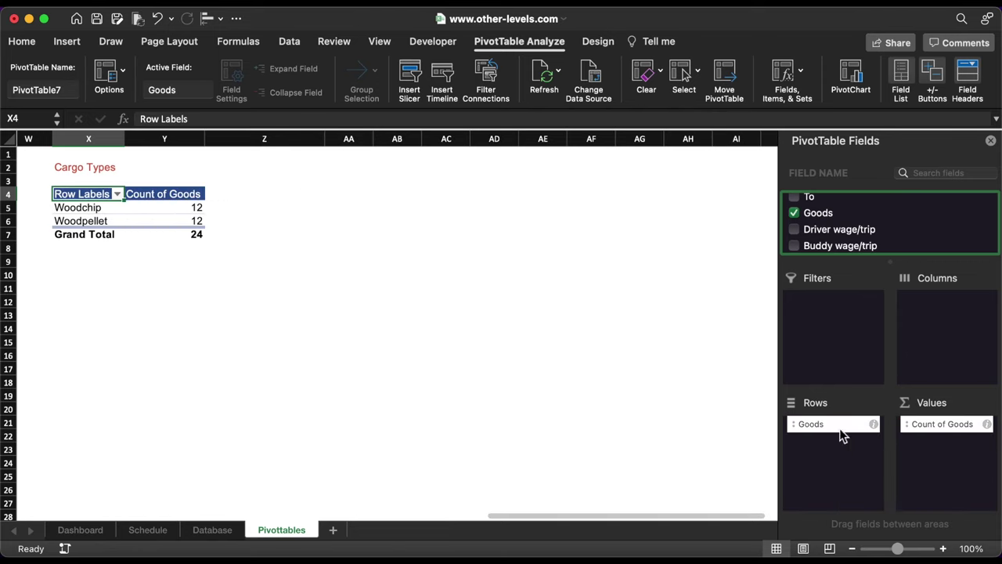
Insert a clustered bar PivotChart of the Woodchip and Woodpellet counts.
left_click(67, 41)
left_click(454, 66)
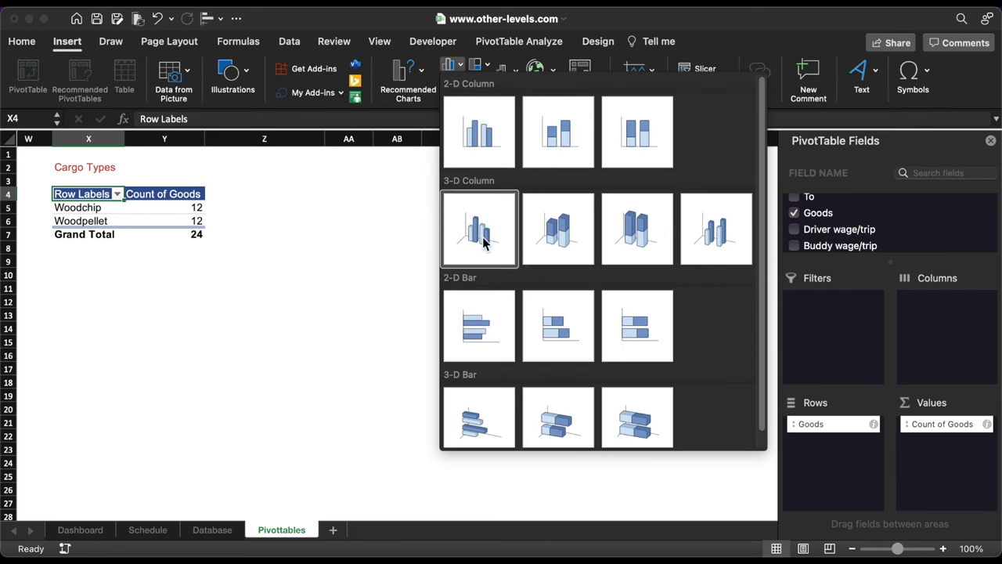
left_click(479, 325)
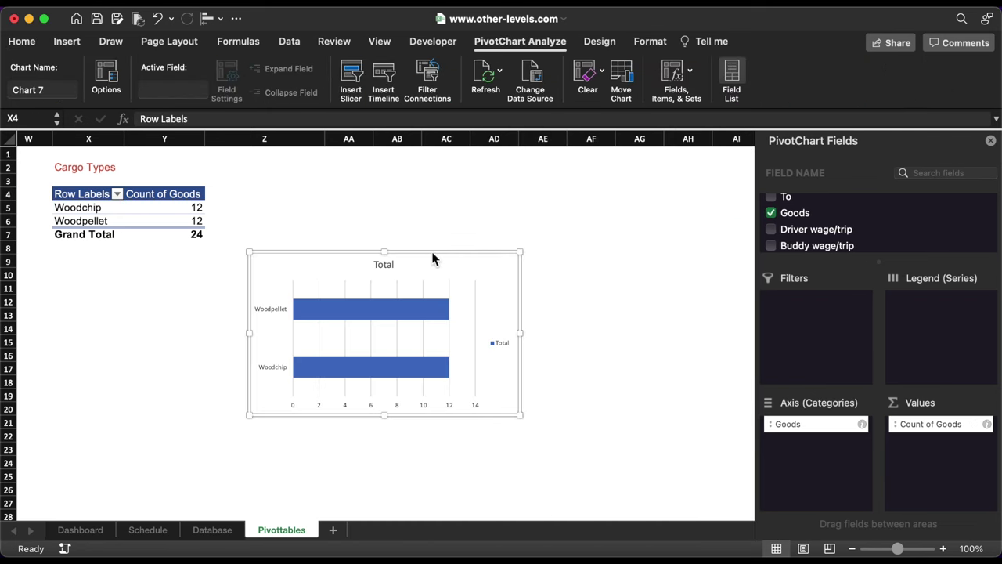
Delete the inserted PivotChart and paste the cargo types chart onto the Dashboard sheet.
key("Delete")
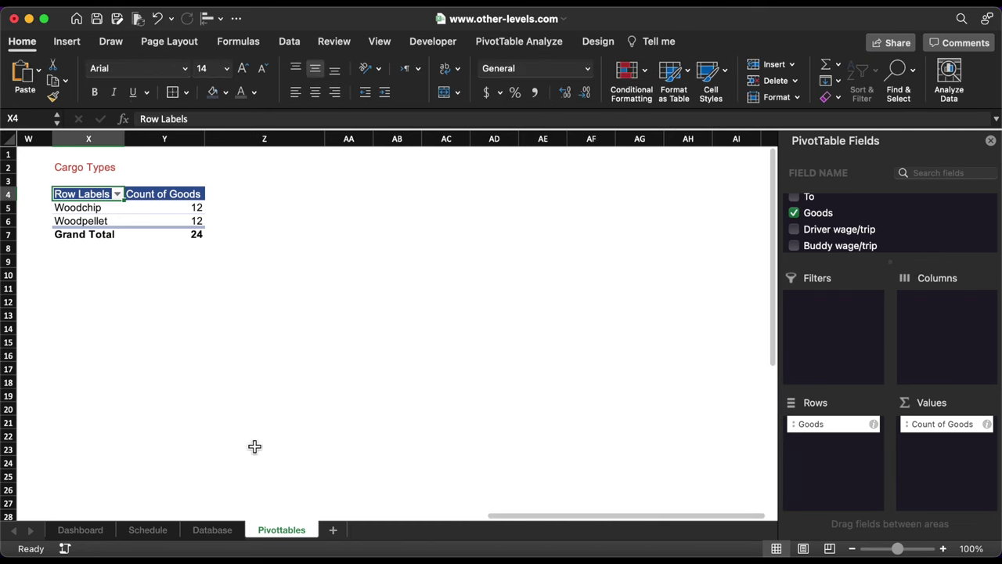
left_click(81, 530)
key("cmd+v")
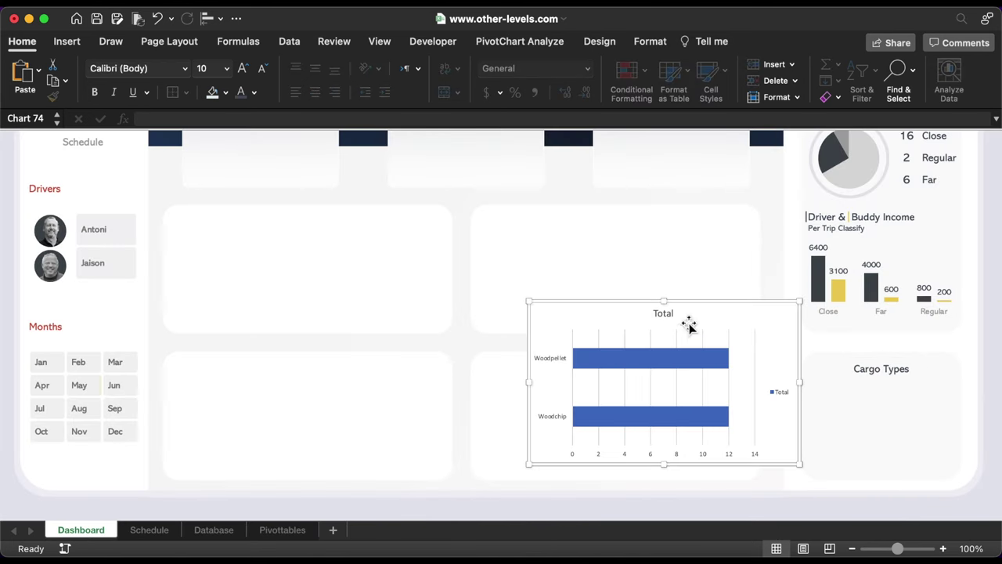
Remove the chart's legend and title.
left_click(781, 393)
key("Delete")
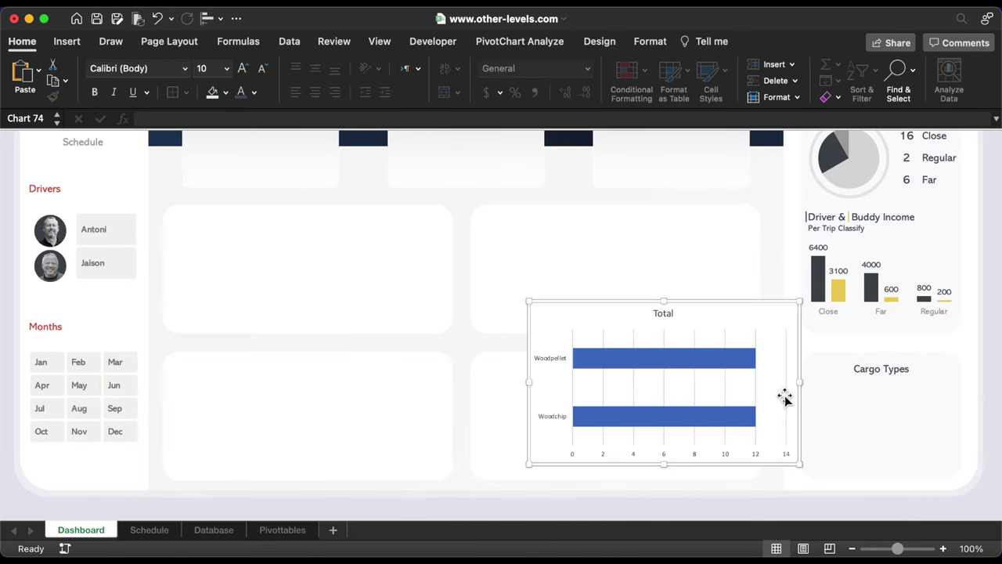
left_click(665, 314)
key("Delete")
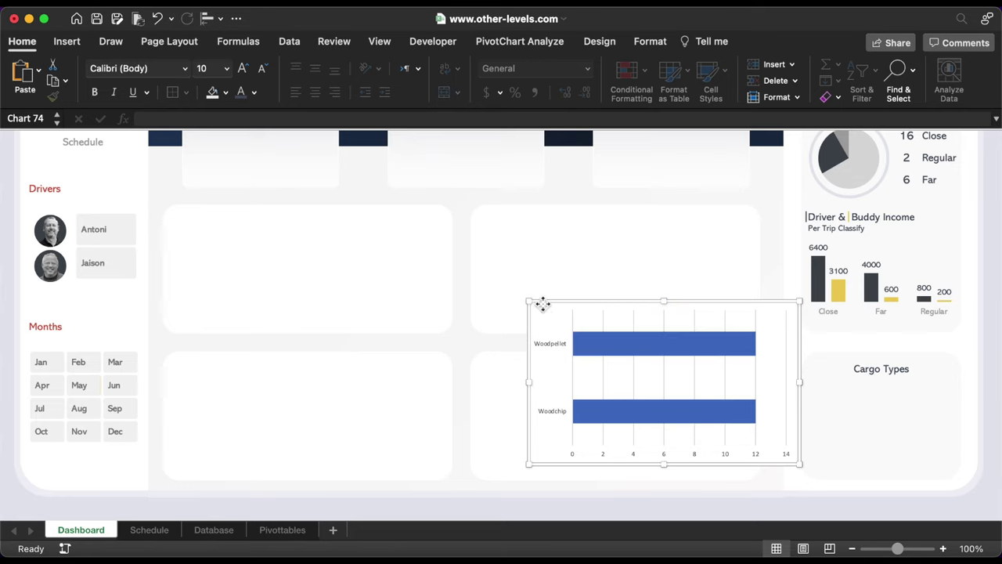
Give the chart No Outline and No Fill, and drag it onto the Cargo Types card.
left_click(649, 42)
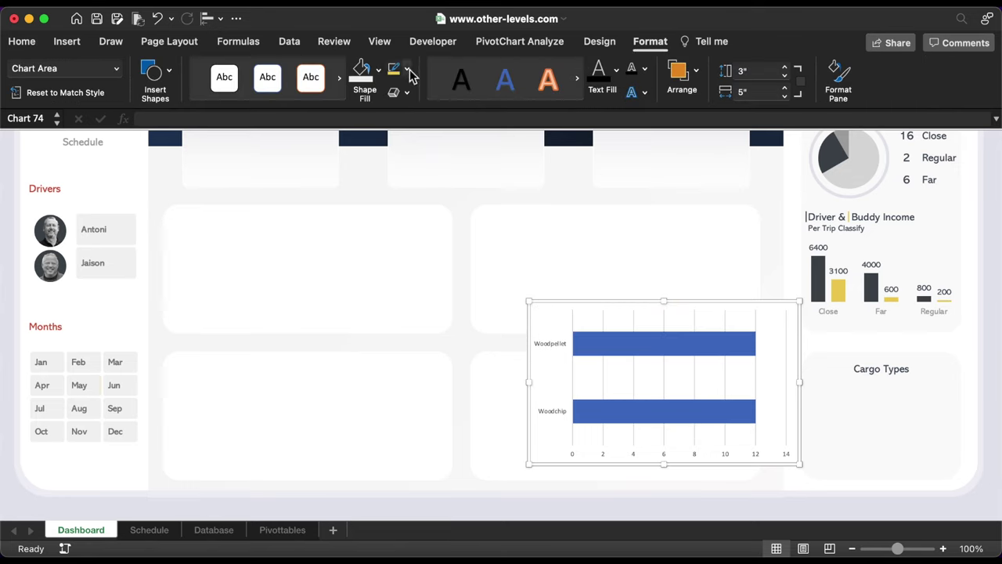
left_click(407, 69)
left_click(416, 110)
left_click(379, 69)
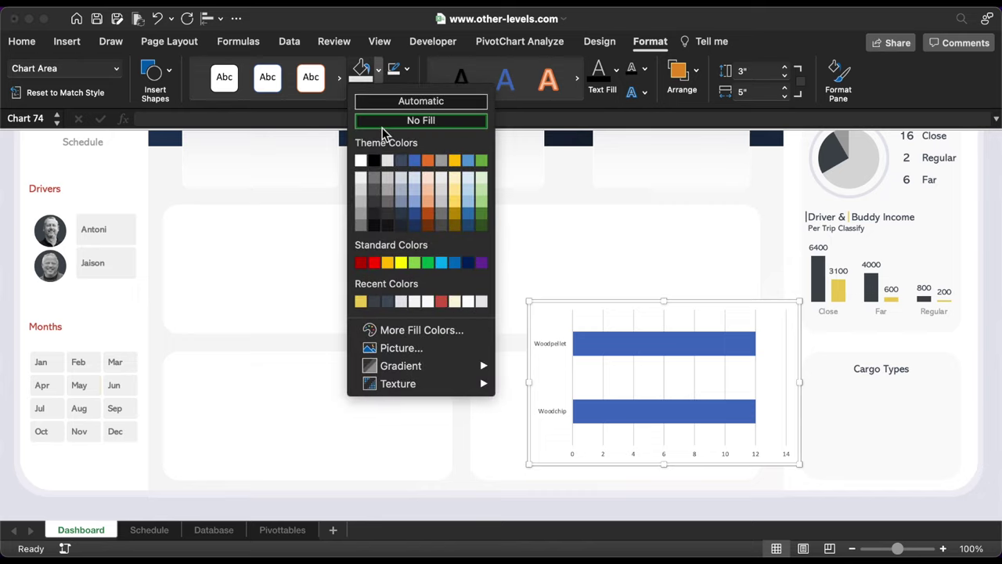
left_click(420, 119)
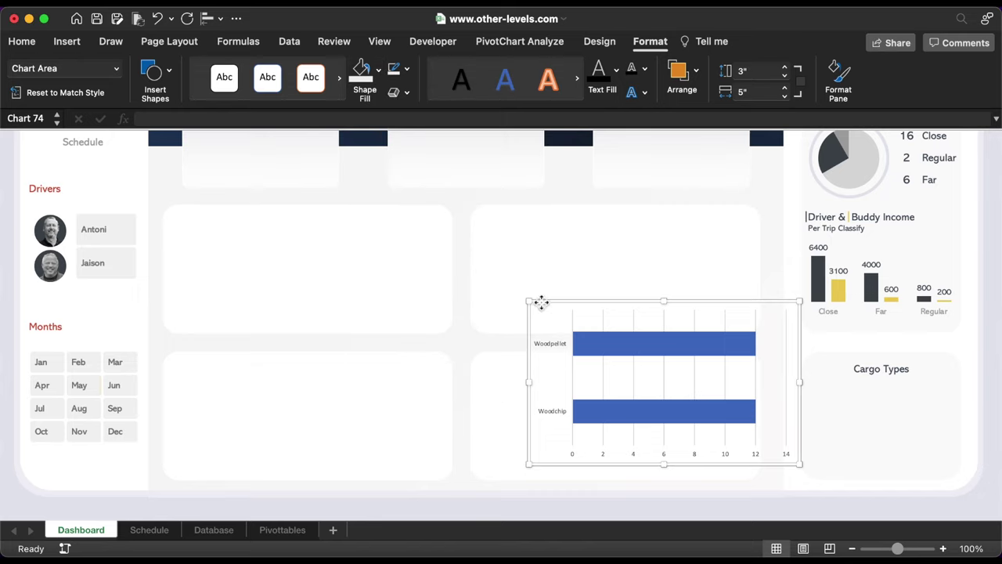
left_click_drag(541, 302, 811, 389)
Set the Woodchip/Woodpellet category labels to Abadi at size 11.
left_click(839, 416)
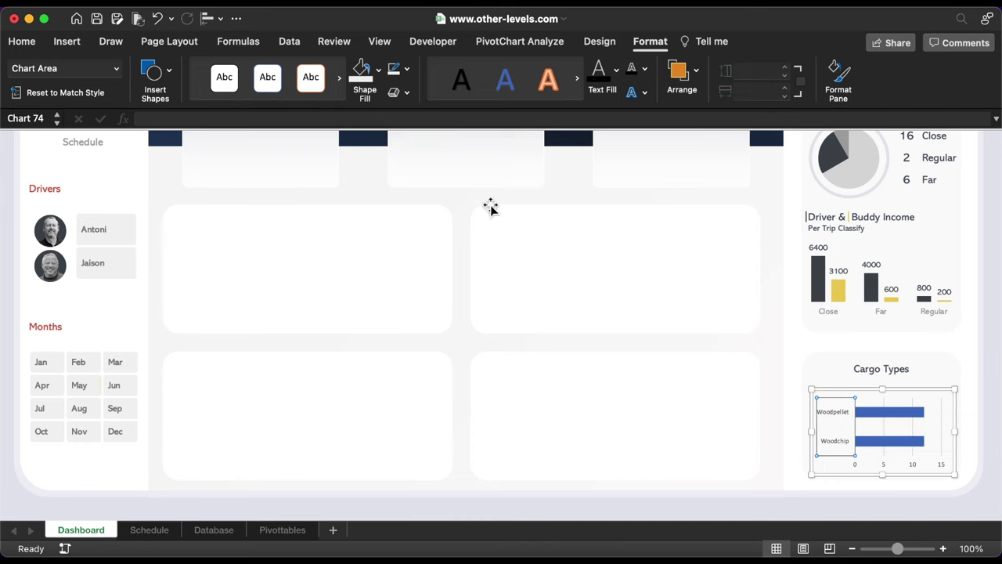
left_click(23, 41)
left_click(185, 69)
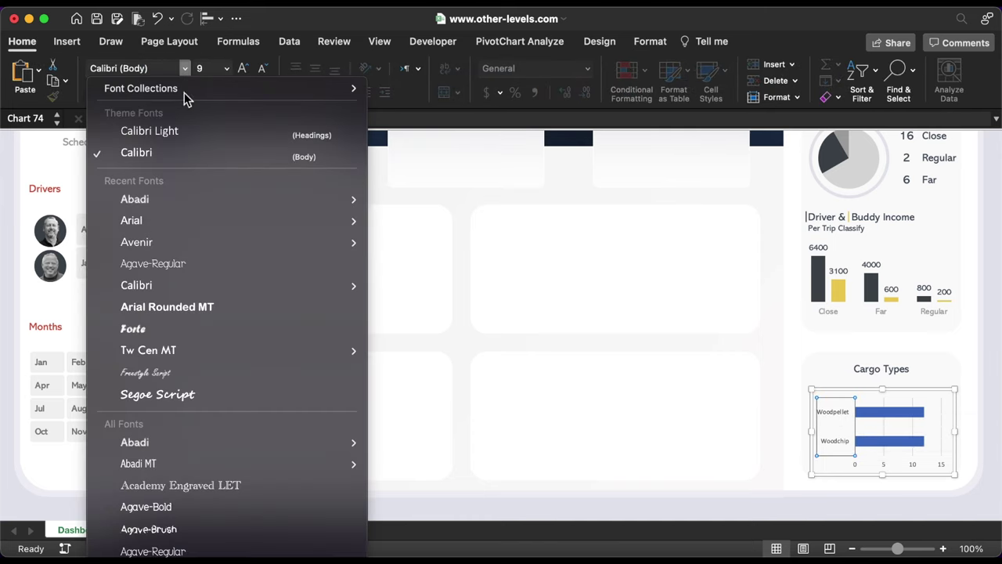
left_click(164, 206)
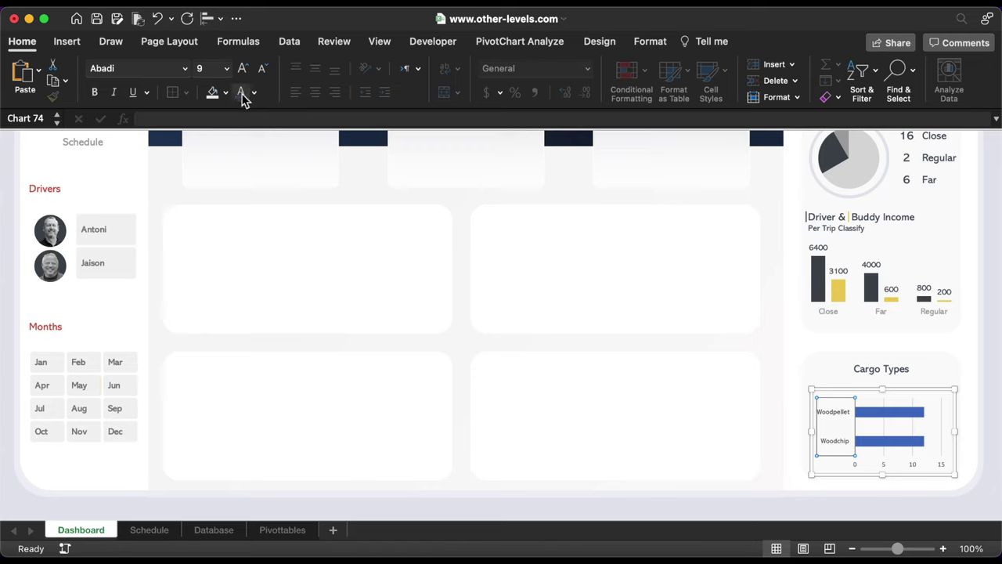
left_click(243, 69)
left_click(243, 69)
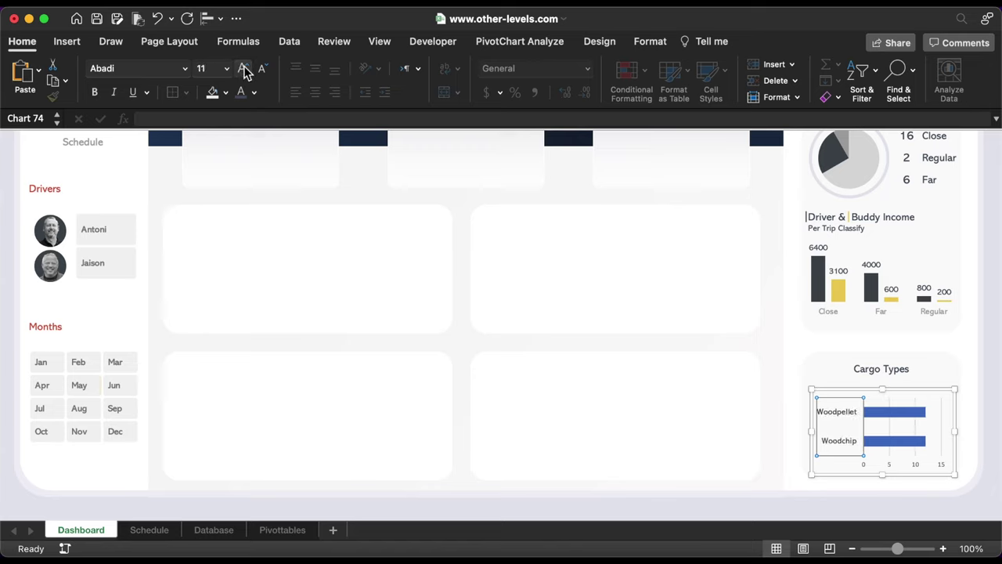
Fill the Woodpellet bar dark navy and the Woodchip bar red.
left_click(904, 420)
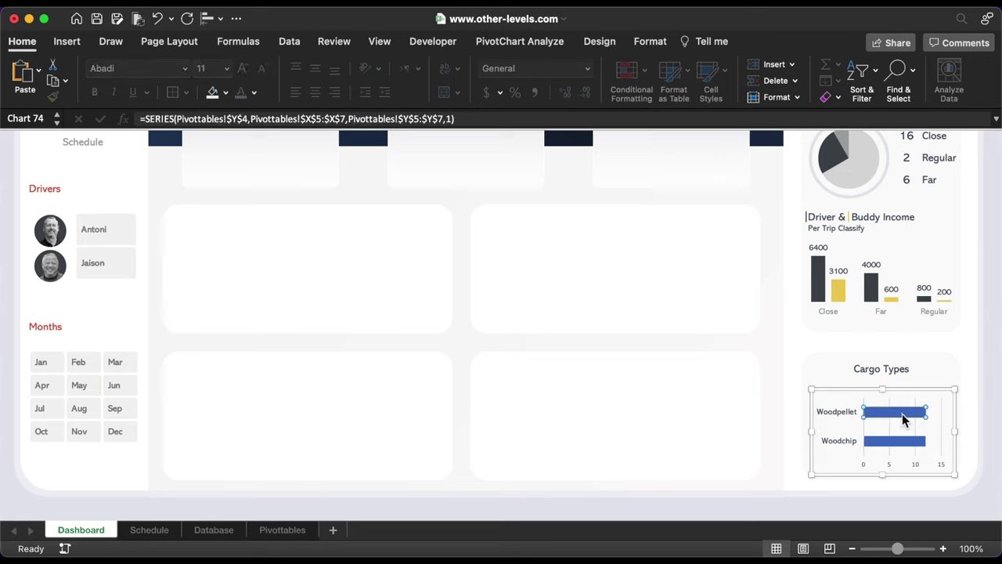
left_click(225, 92)
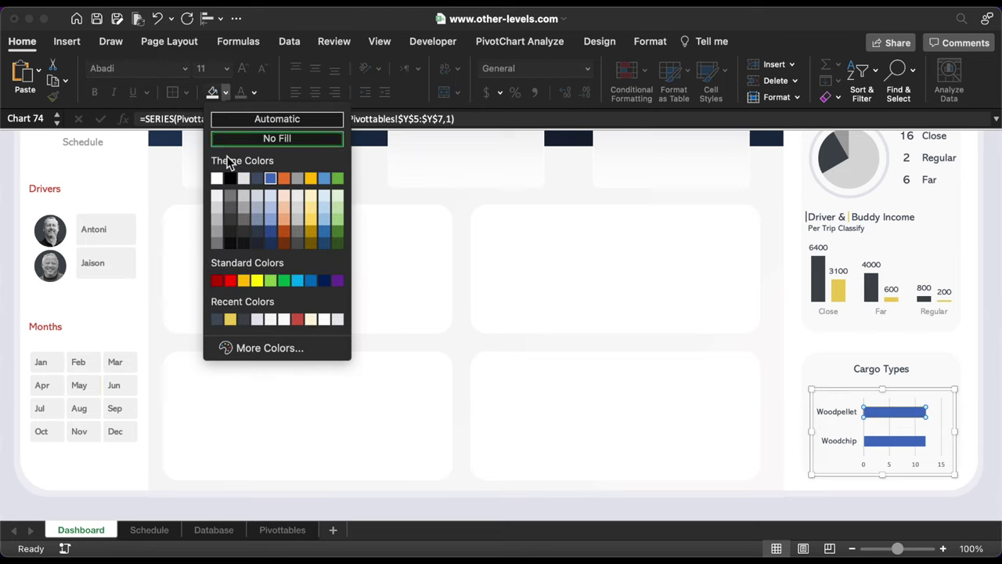
left_click(243, 320)
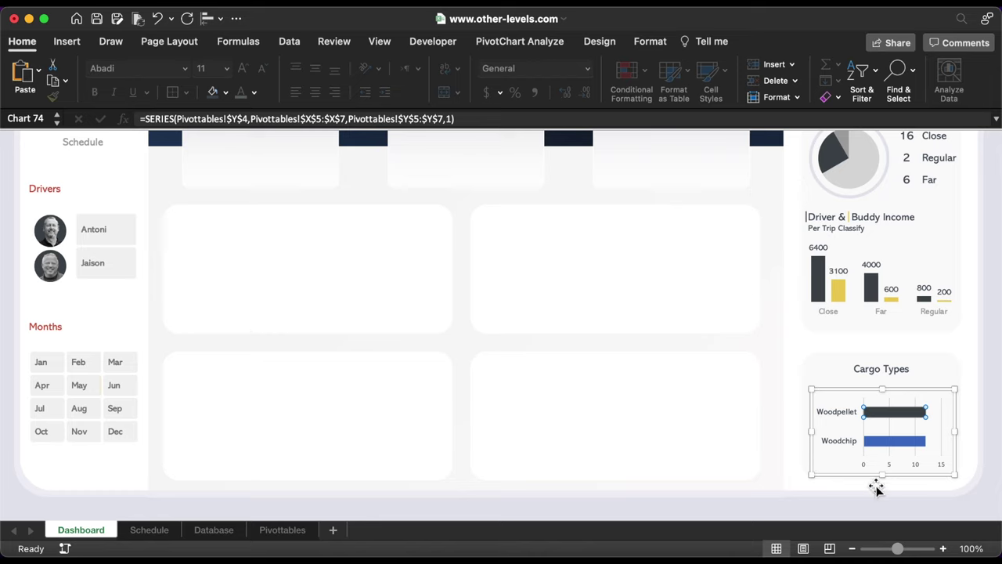
left_click(902, 443)
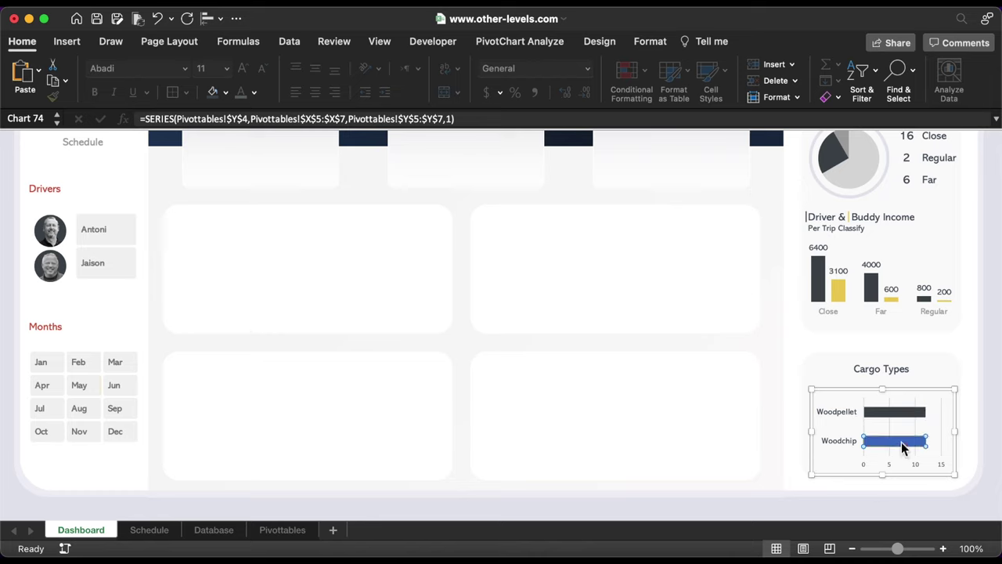
left_click(226, 93)
left_click(302, 320)
Make the value axis numbers grey Abadi and enlarge the category labels to 12.
left_click(920, 469)
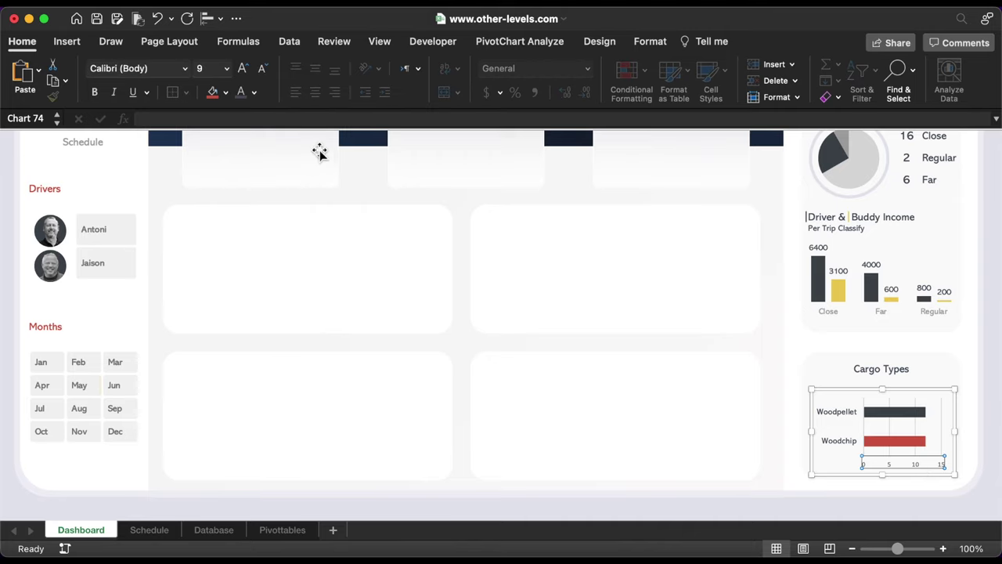
left_click(186, 68)
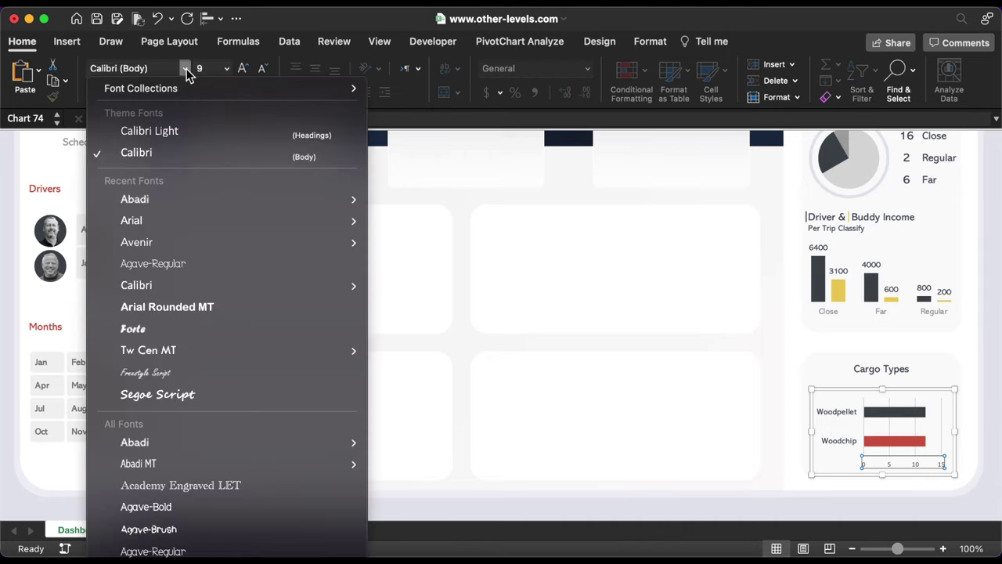
left_click(160, 200)
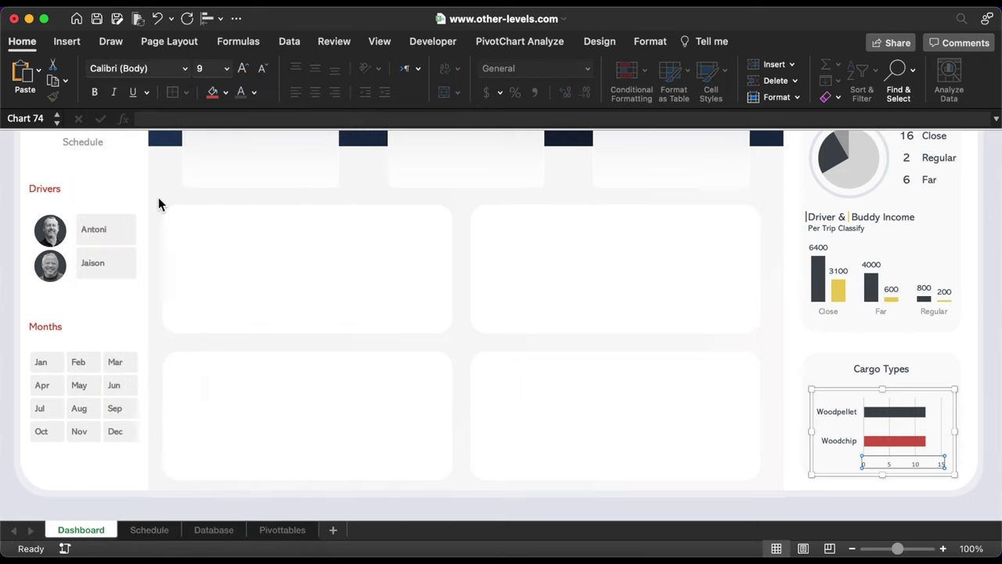
left_click(253, 92)
left_click(243, 214)
left_click(834, 414)
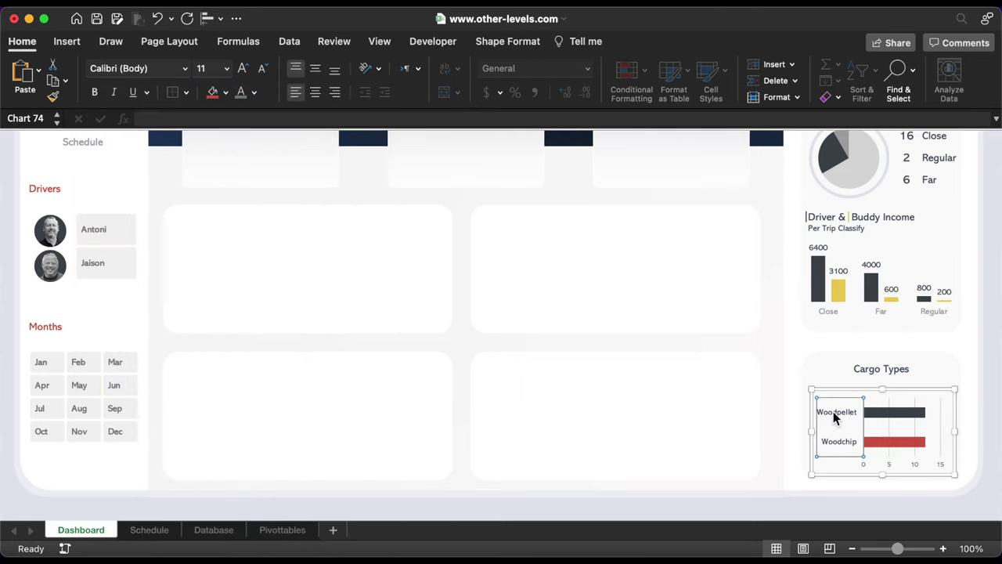
left_click(241, 72)
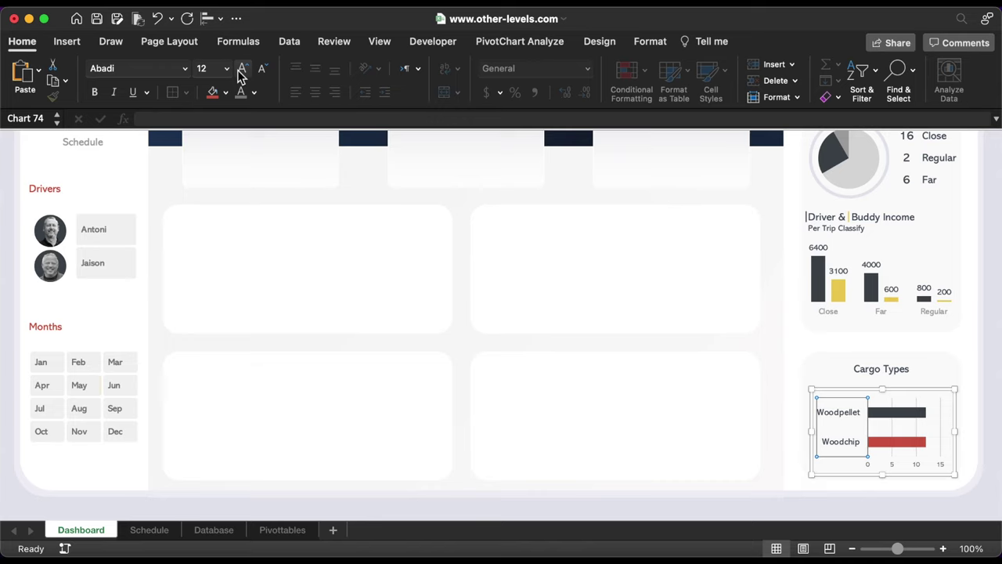
left_click(895, 415)
Set the bar series gap width to 155% and close the Format Data Series pane.
double_click(895, 415)
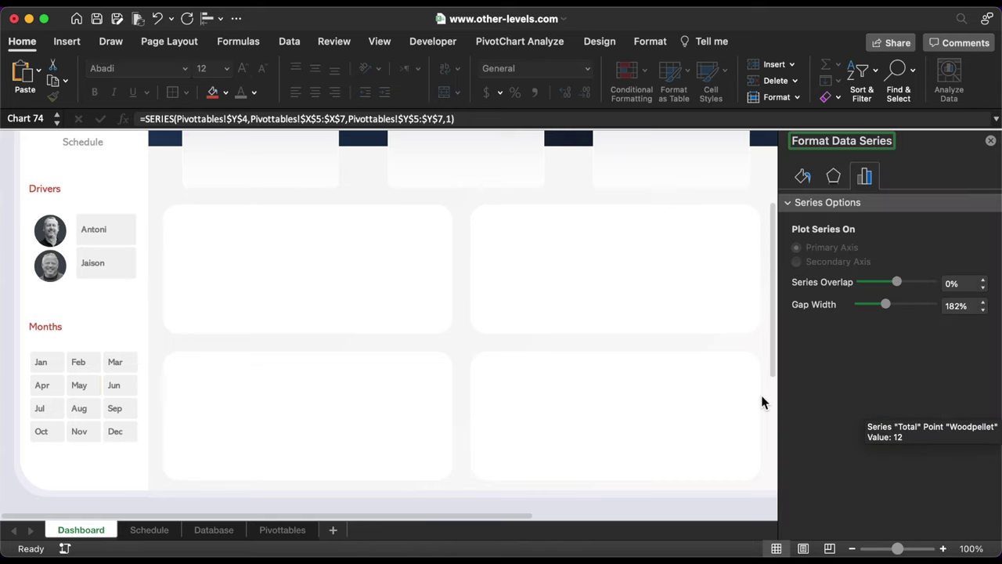
left_click_drag(933, 146, 550, 163)
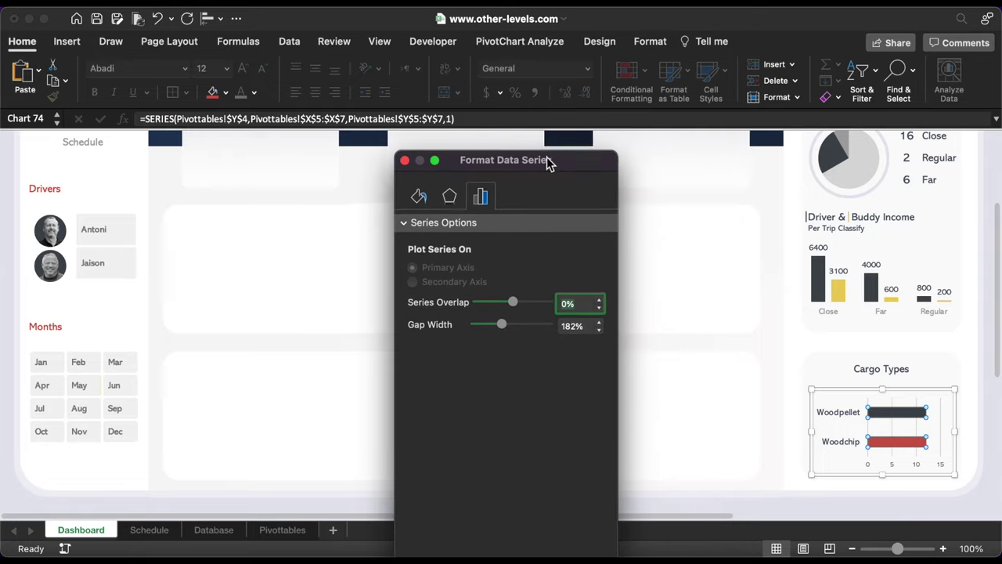
left_click(502, 324)
left_click_drag(499, 324, 496, 323)
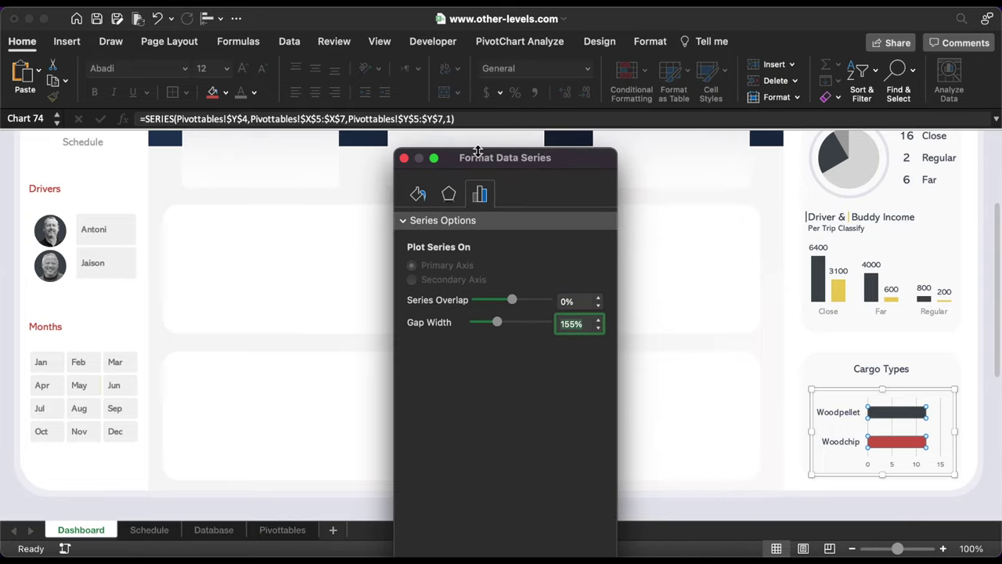
left_click(404, 159)
scroll(806, 448, "up", 5)
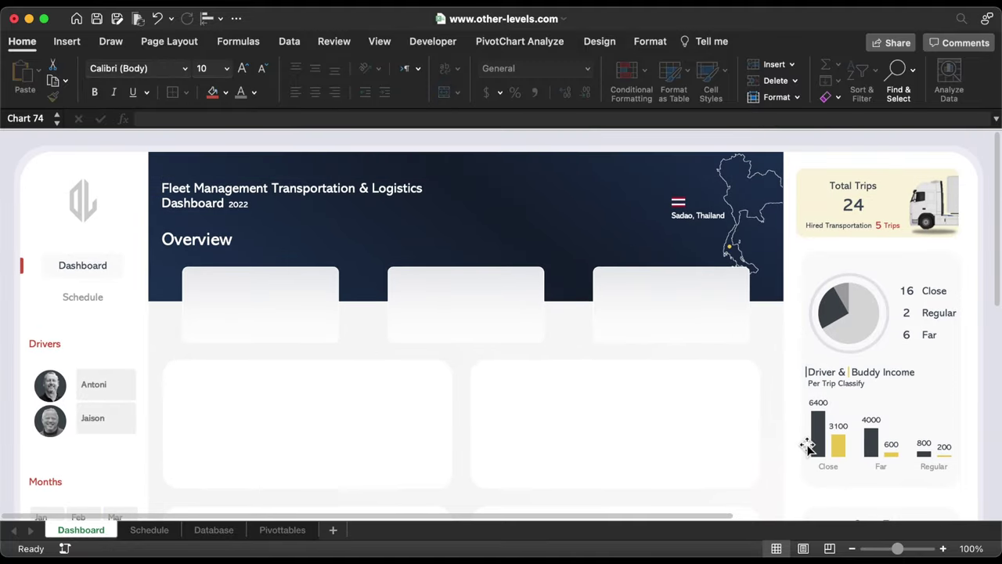
Copy the Cargo Types pivot into columns AB:AC and title it Total Expenses in AB2.
left_click(291, 530)
left_click_drag(112, 138, 176, 143)
key("super+c")
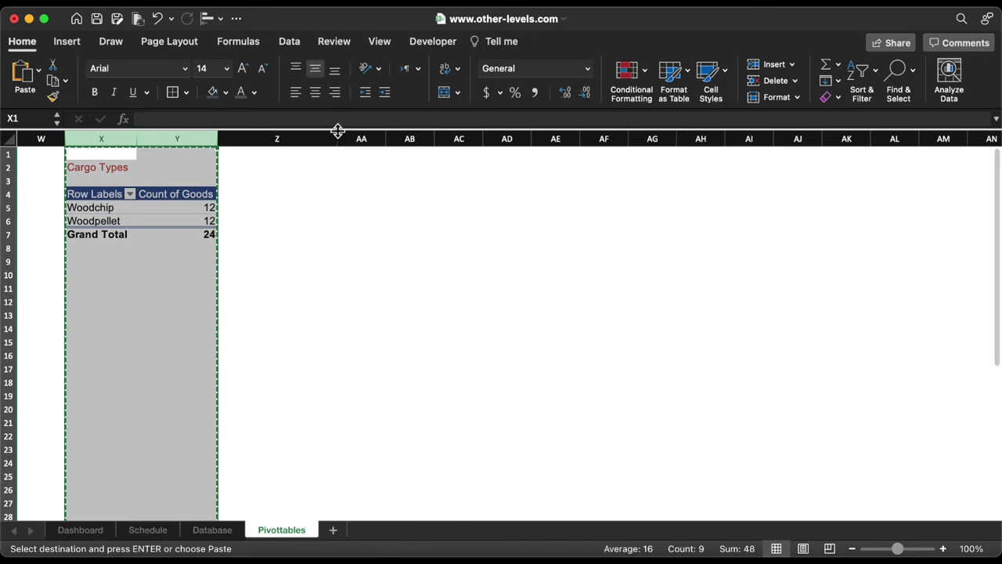
left_click(411, 140)
key("super+v")
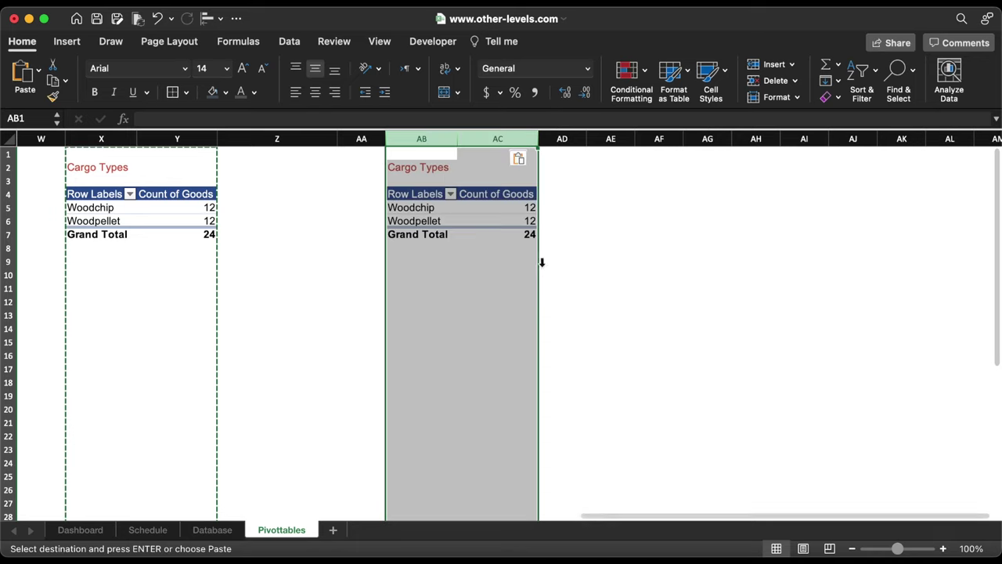
scroll(539, 262, "right", 5)
scroll(539, 260, "right", 2)
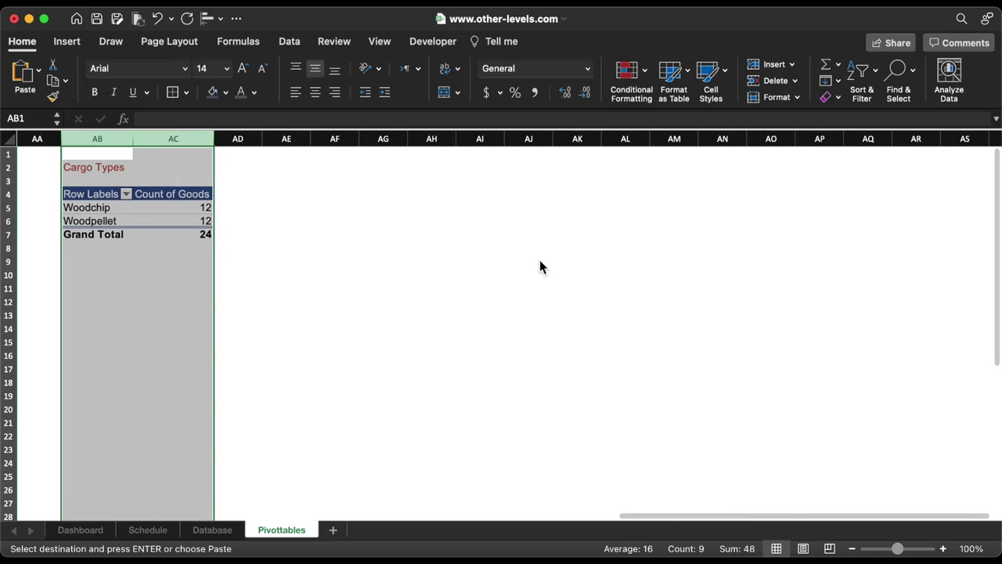
left_click(102, 170)
type("Tot")
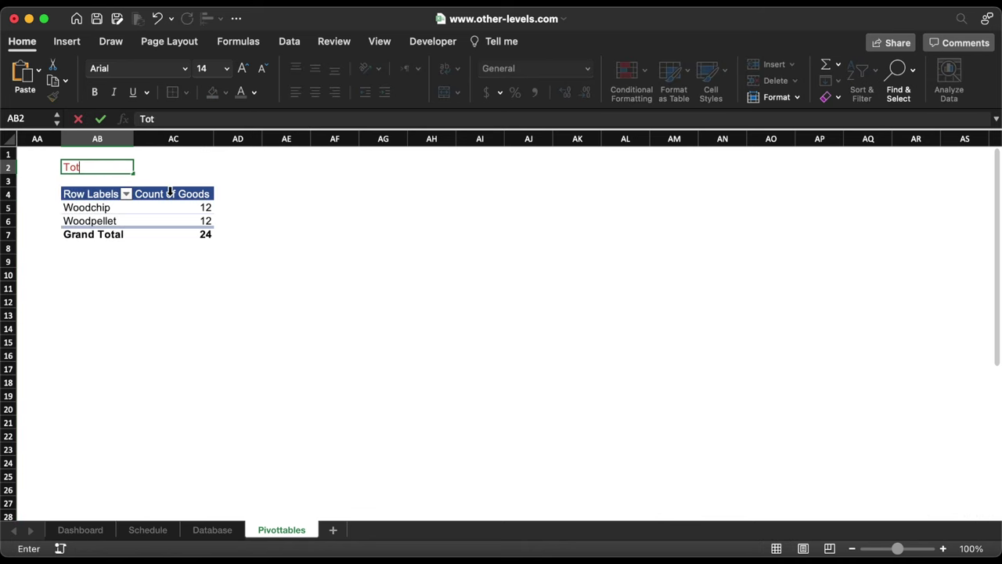
type("al Expenses")
left_click(140, 197)
Clear Count of Goods and Goods from the copied pivot and start a new Calculated Field.
left_click(557, 42)
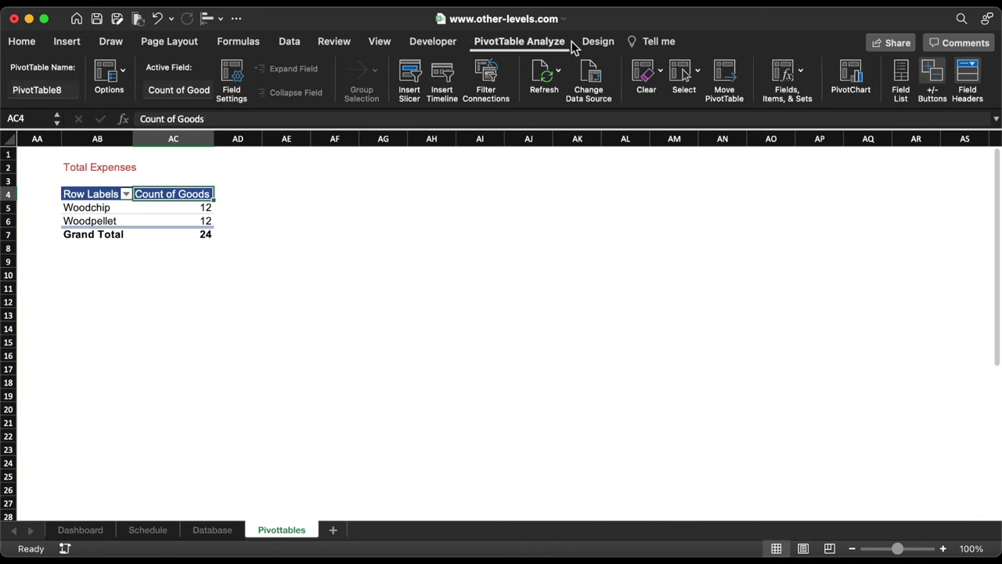
left_click(900, 76)
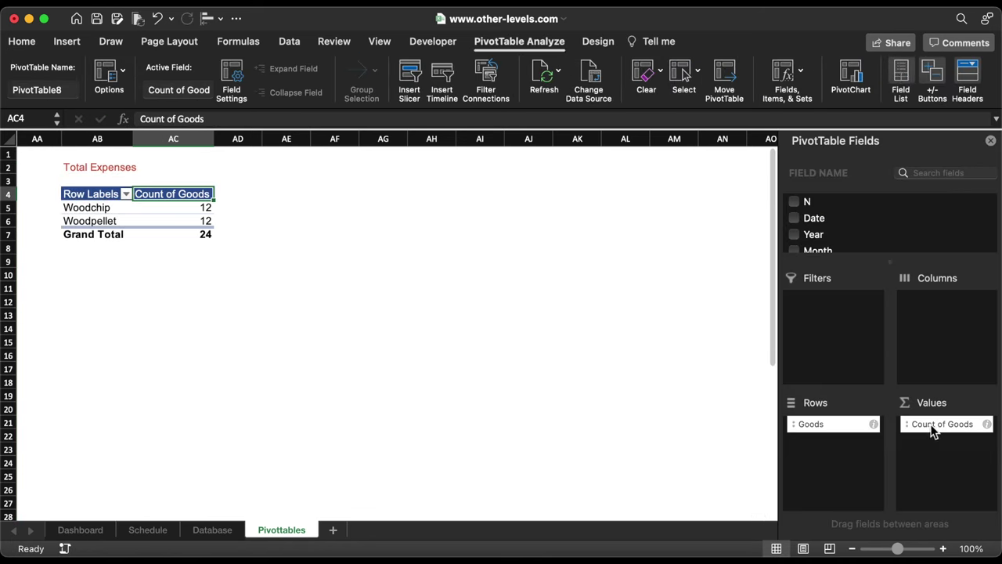
left_click_drag(931, 423, 728, 419)
left_click_drag(811, 424, 674, 399)
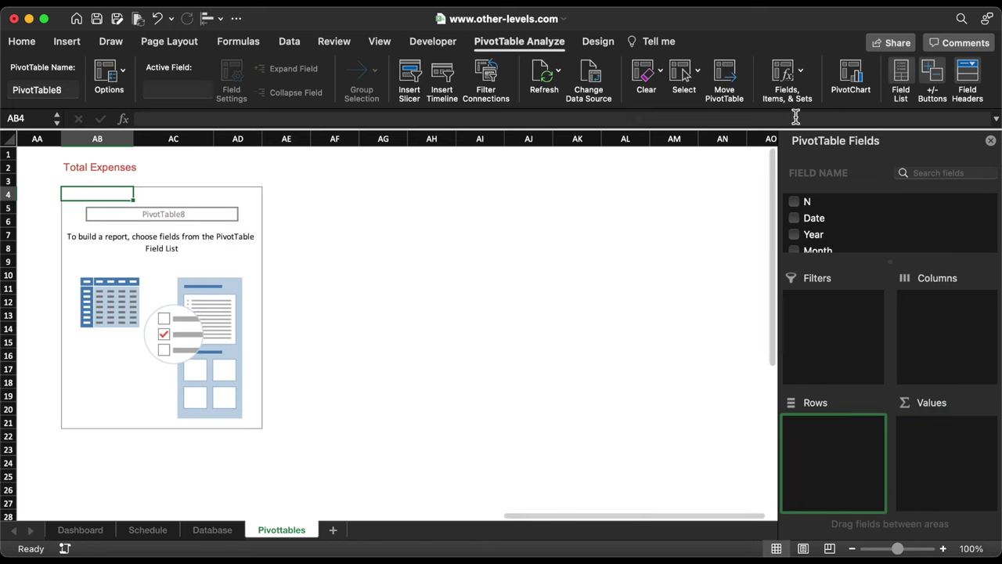
left_click(798, 75)
left_click(808, 95)
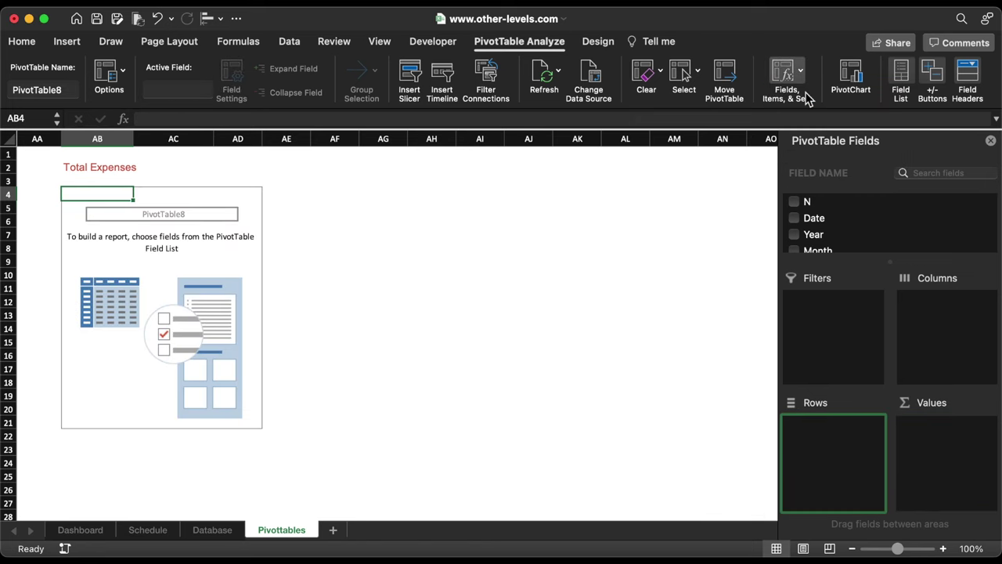
Create the Total Expenses field as 'Driver wage/trip'+'Buddy wage/trip'+'Driver Salary'+'Buddy Salary'.
type("Total Expenses")
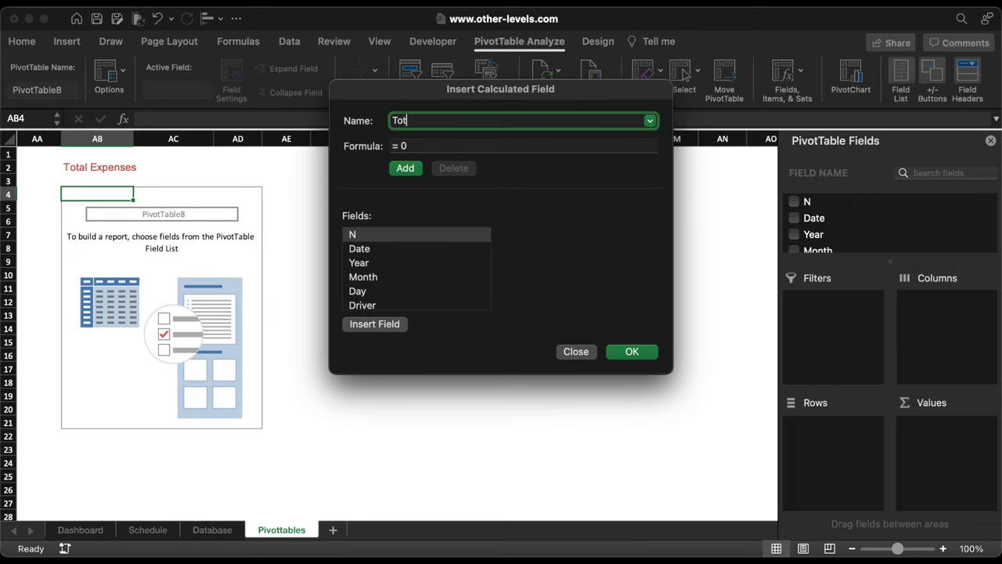
left_click(429, 147)
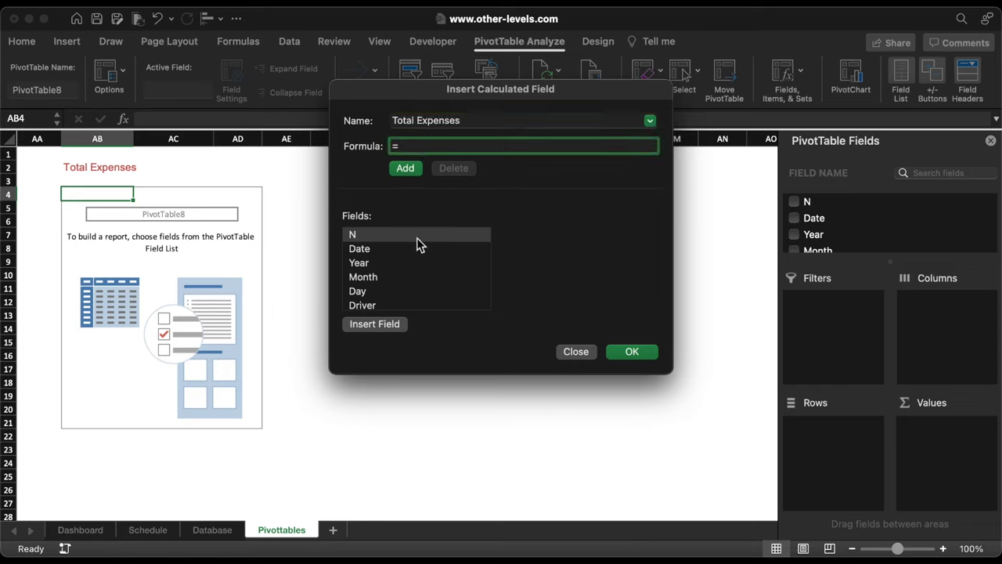
scroll(418, 245, "down", 10)
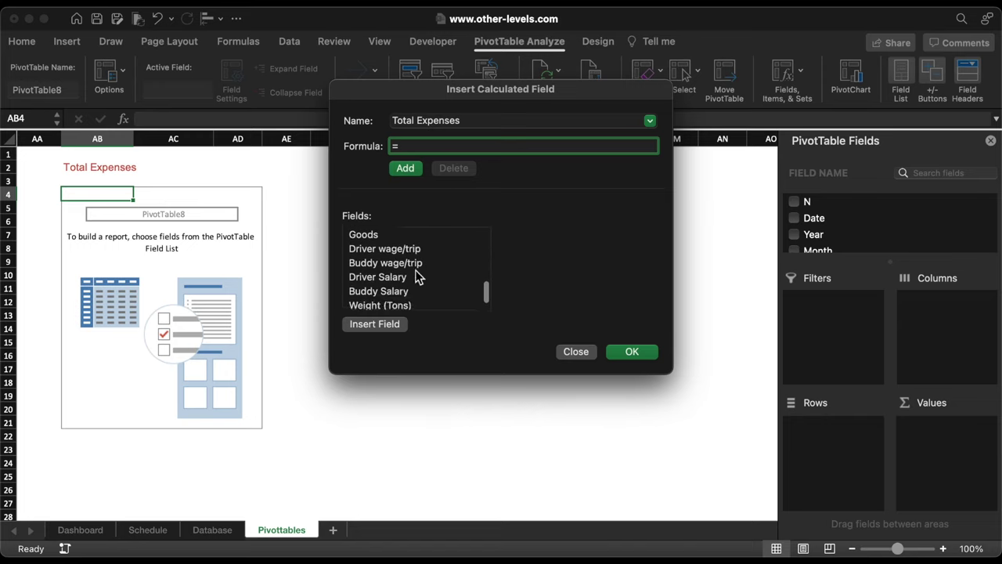
double_click(402, 249)
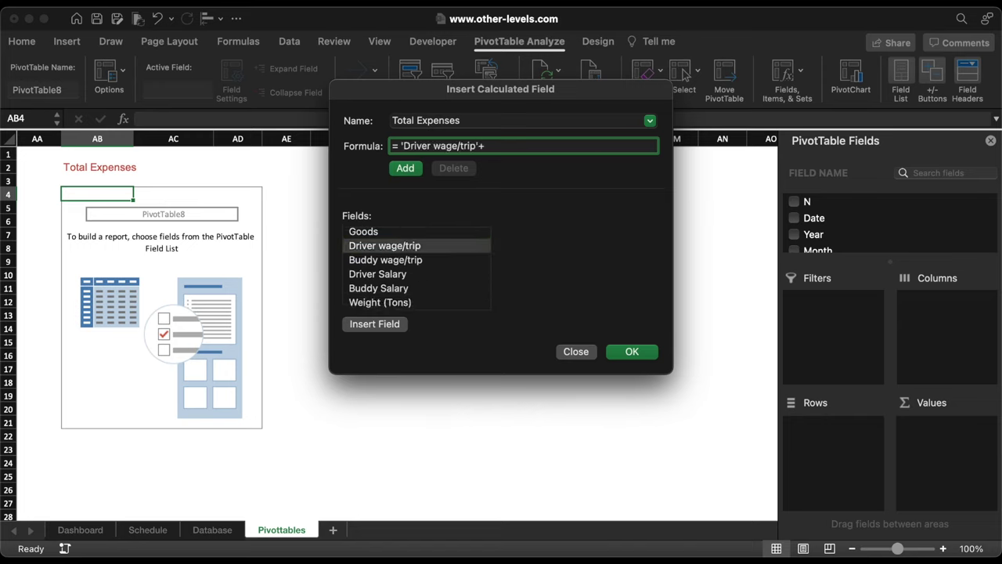
type("+")
double_click(385, 261)
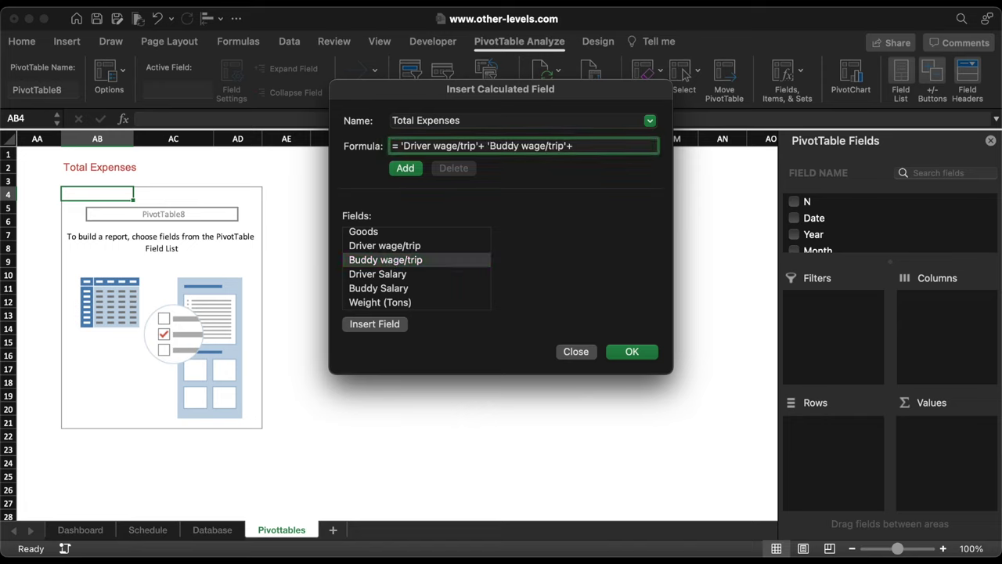
type("+")
double_click(374, 275)
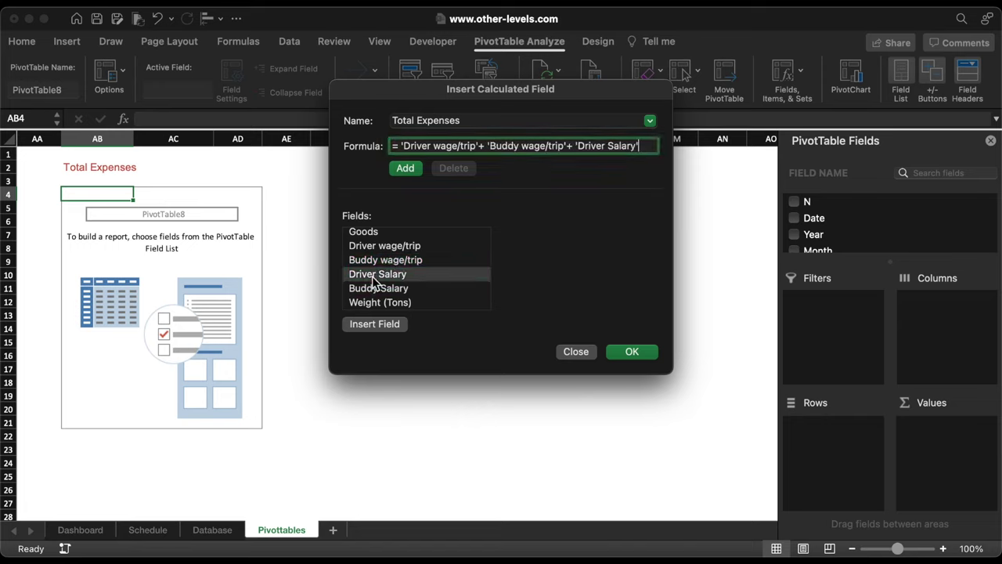
double_click(375, 290)
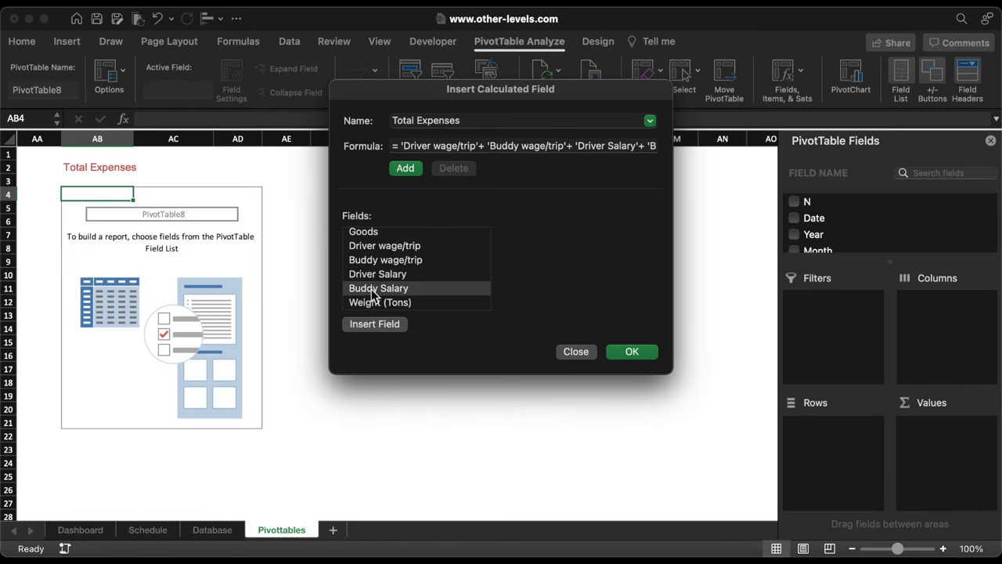
left_click(632, 352)
Copy the Overview text onto the first card as a dark grey, size-16 Total Expenses label.
left_click(80, 529)
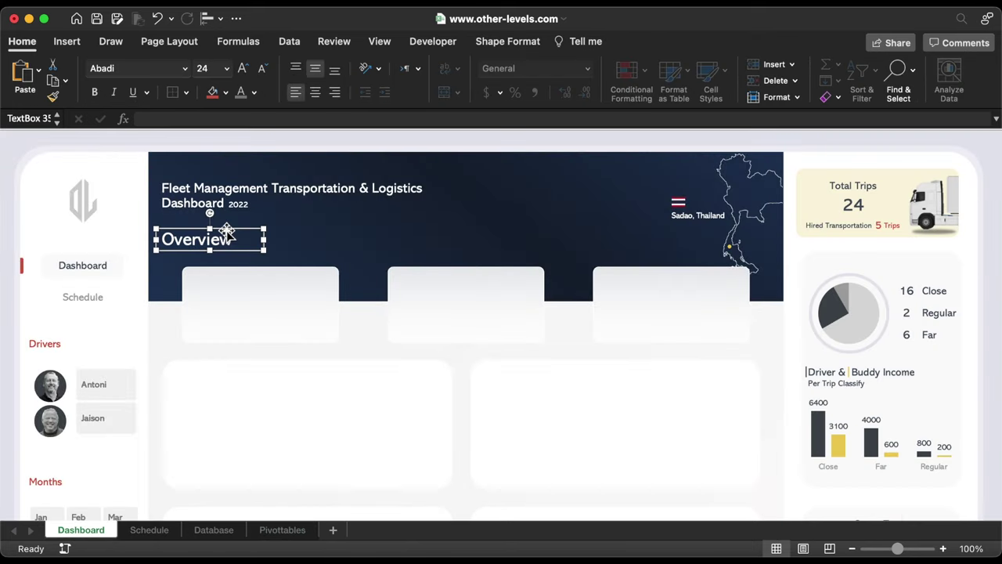
left_click_drag(242, 240, 270, 286)
left_click(253, 93)
left_click(248, 232)
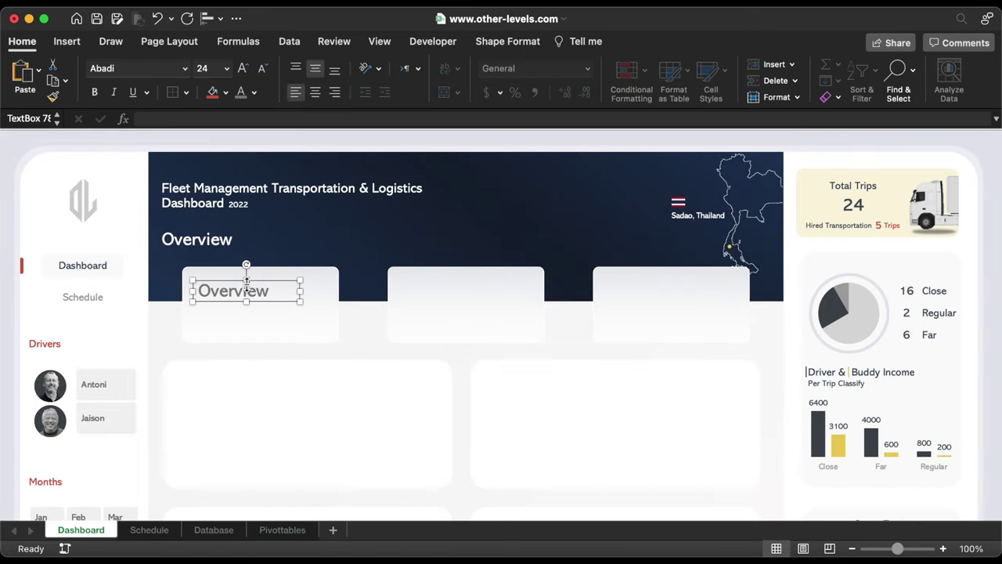
double_click(245, 291)
type("Total")
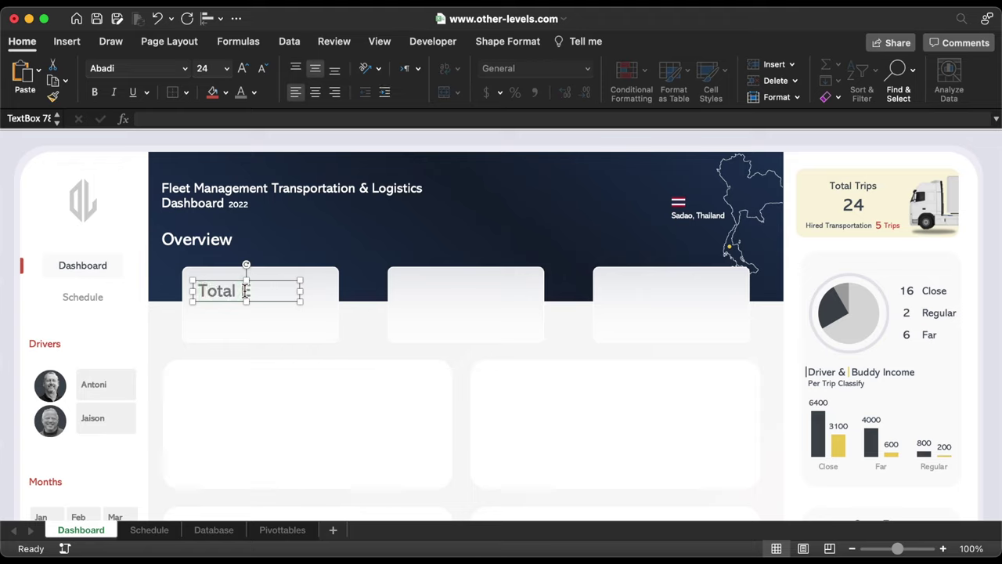
type(" Expend")
key("super+a")
left_click(227, 68)
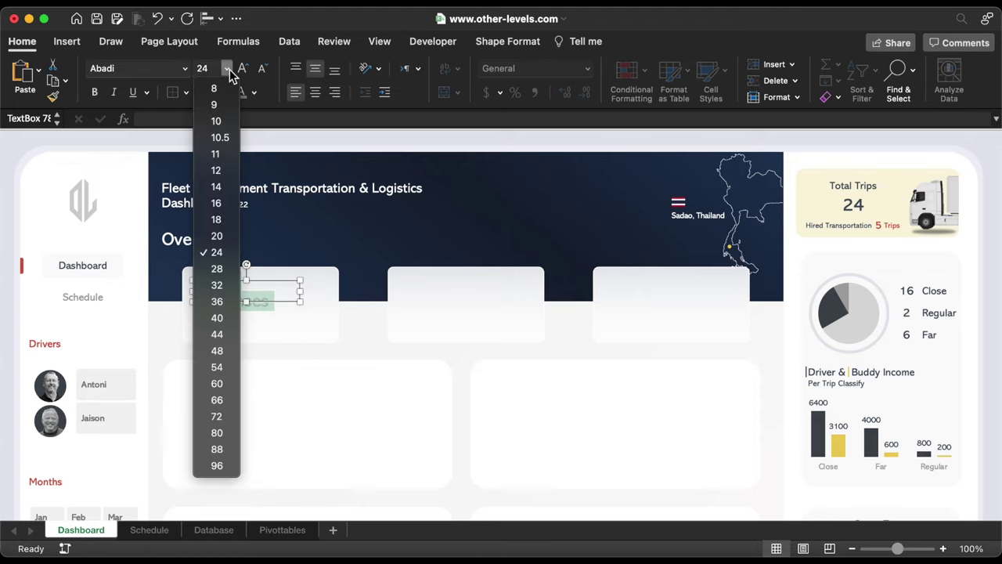
left_click(218, 204)
Duplicate the label below itself and empty the middle copy's text for a formula.
left_click_drag(282, 301, 284, 341)
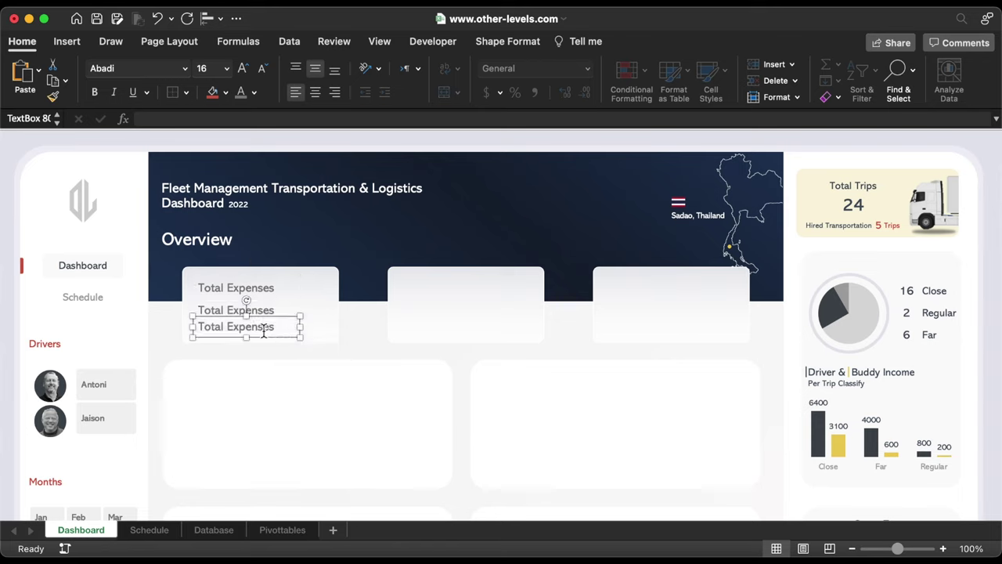
double_click(257, 310)
key("BackSpace")
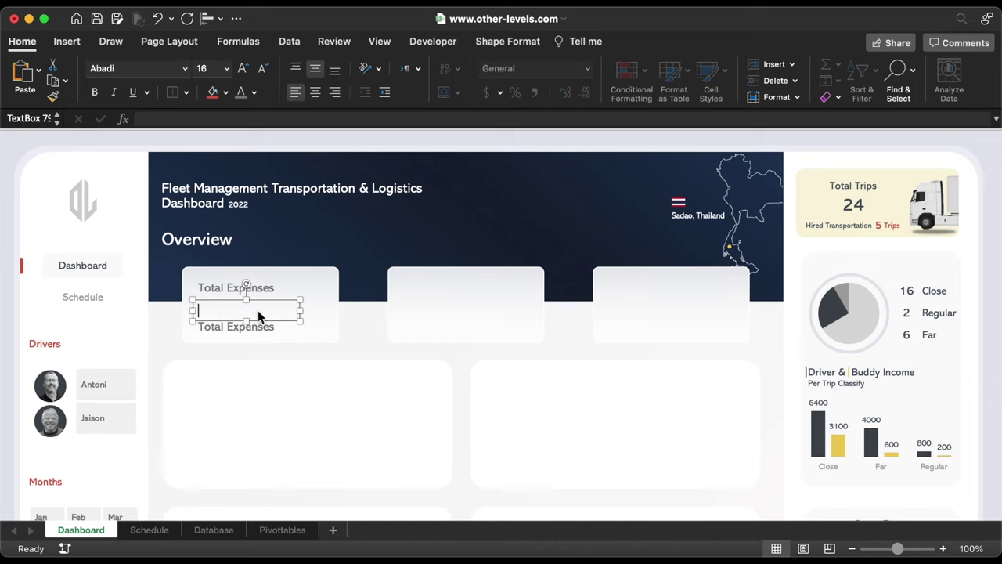
left_click(222, 118)
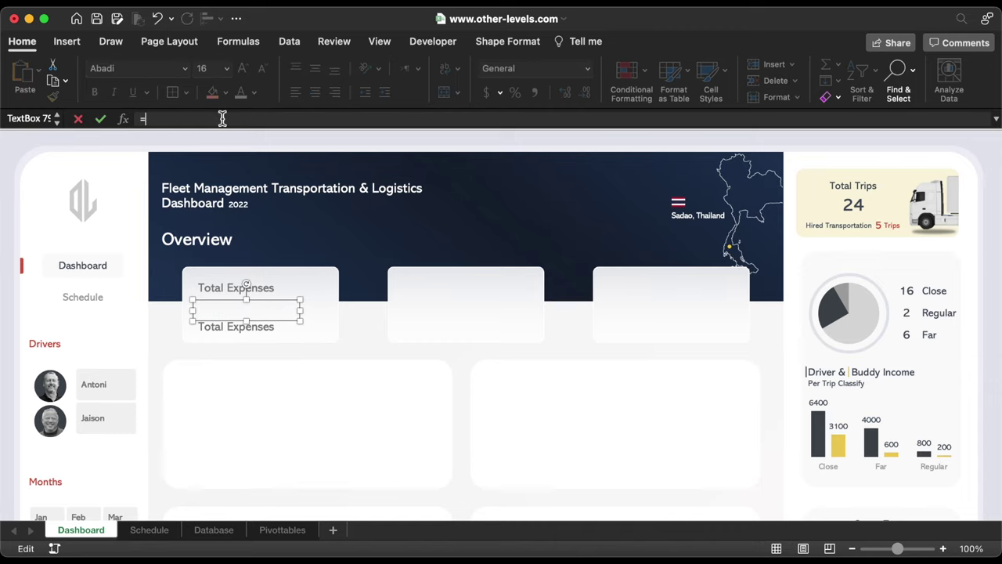
Link the middle box to Pivottables!AB5 (฿27,200) and format it Abadi size 18.
left_click(282, 530)
left_click(114, 223)
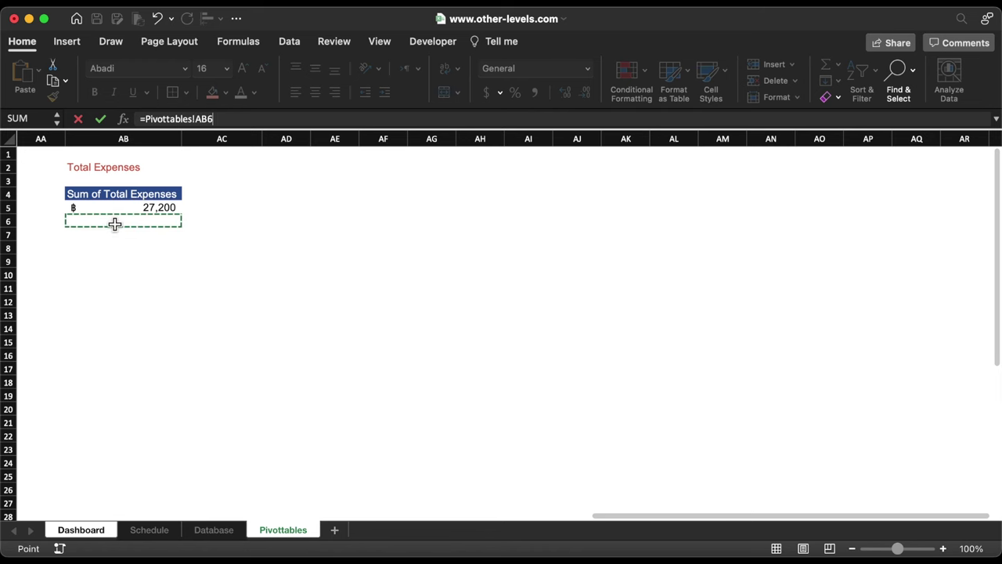
key("Up")
key("Return")
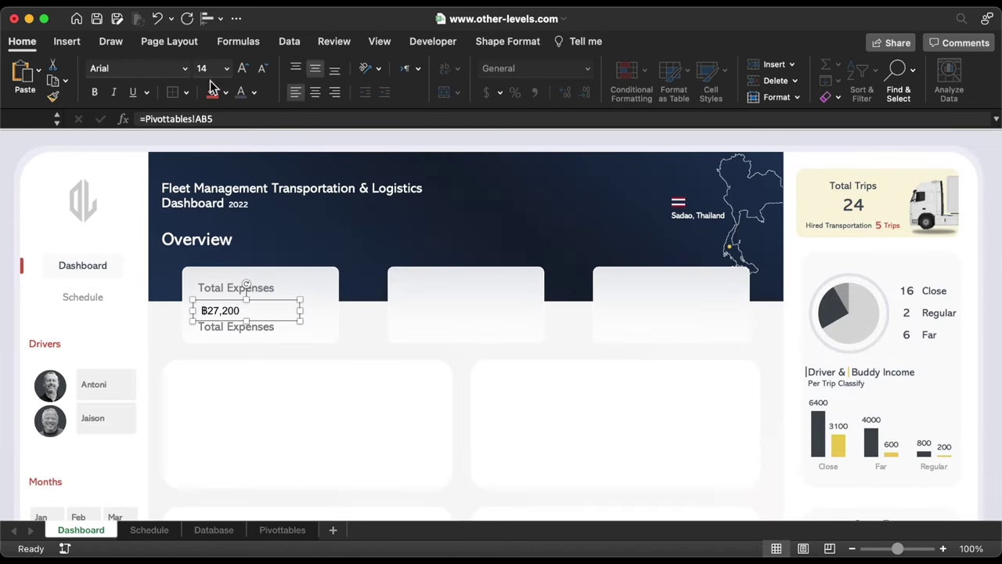
left_click(245, 69)
left_click(245, 69)
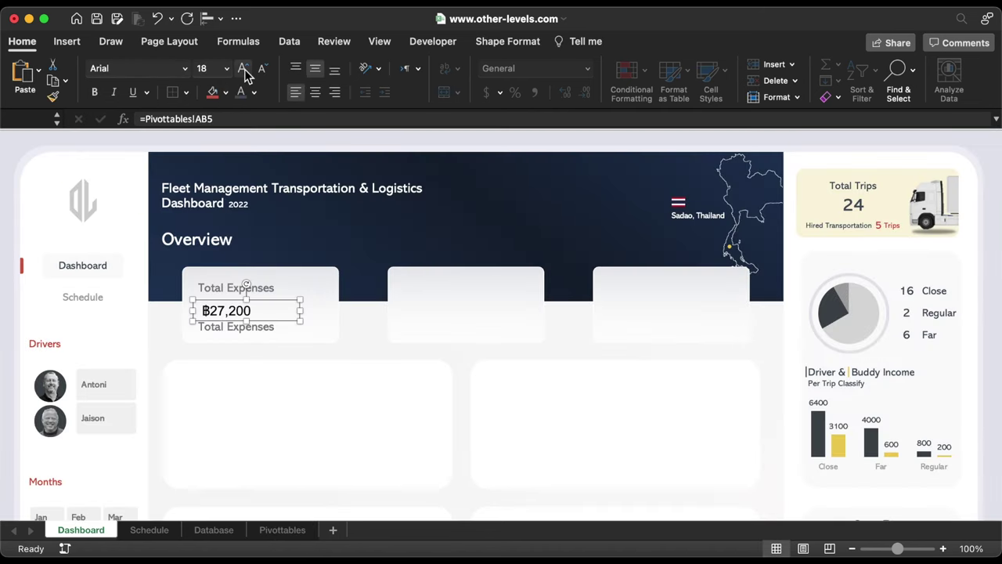
left_click(186, 69)
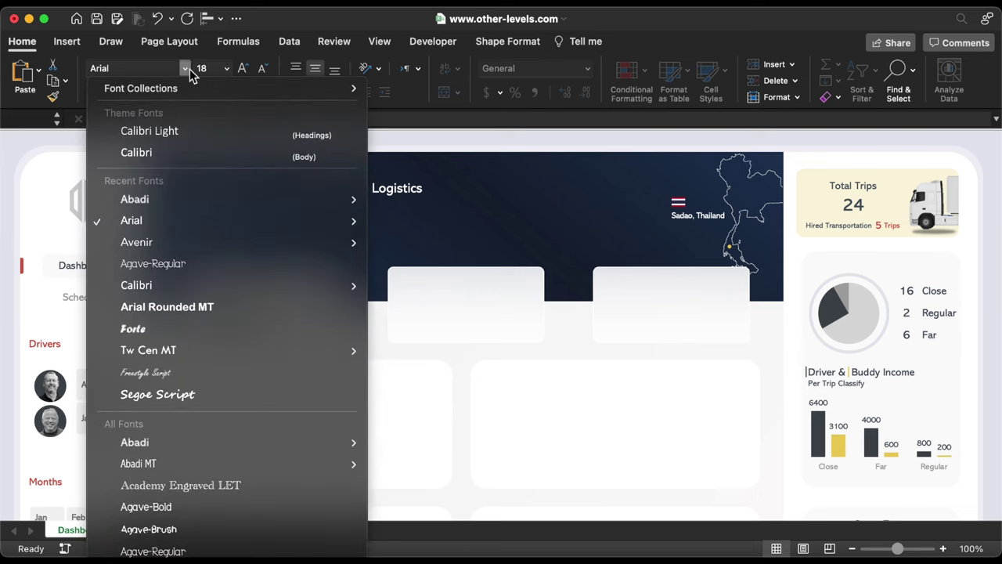
left_click(154, 202)
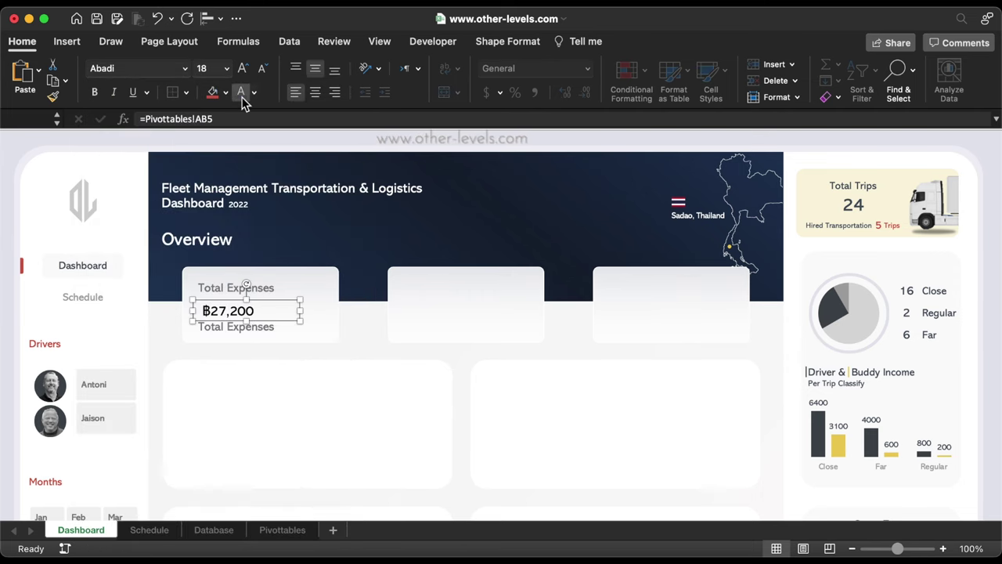
Change the bottom label to a grey Thai baht caption, then select the card's three labels.
left_click(245, 326)
triple_click(251, 326)
key("Delete")
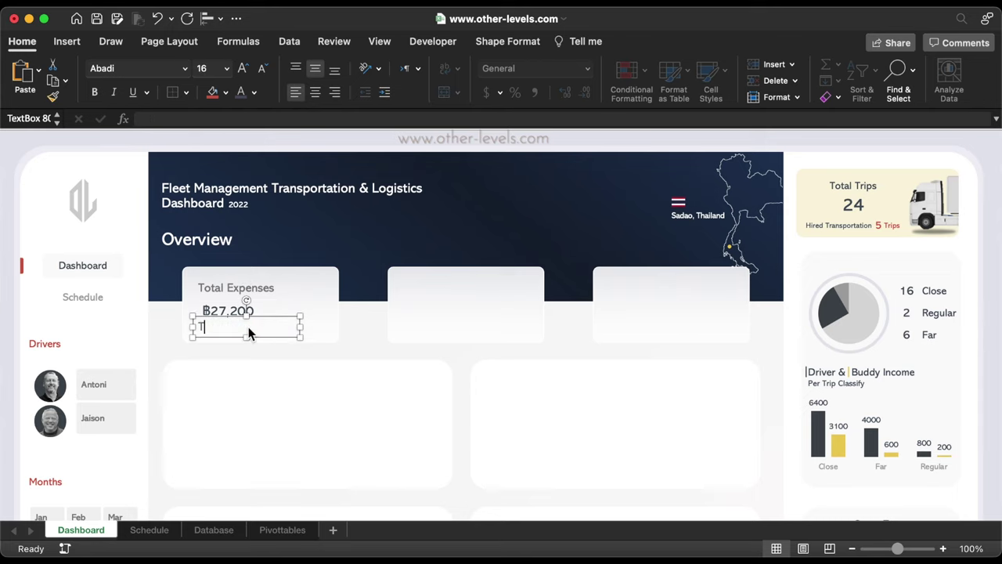
type("Thai baht")
key("shift+Home")
left_click(258, 92)
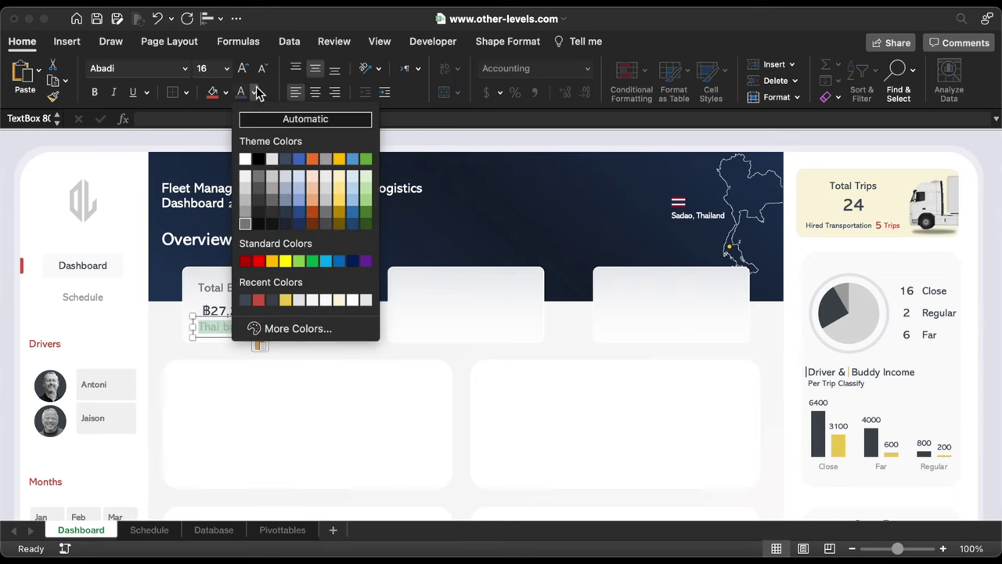
left_click(244, 214)
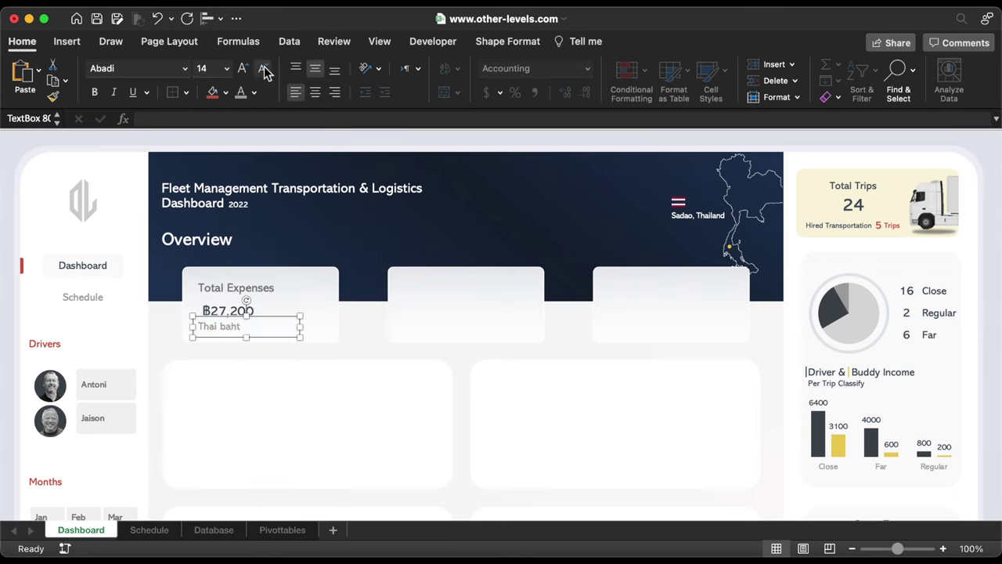
left_click(243, 309, "shift")
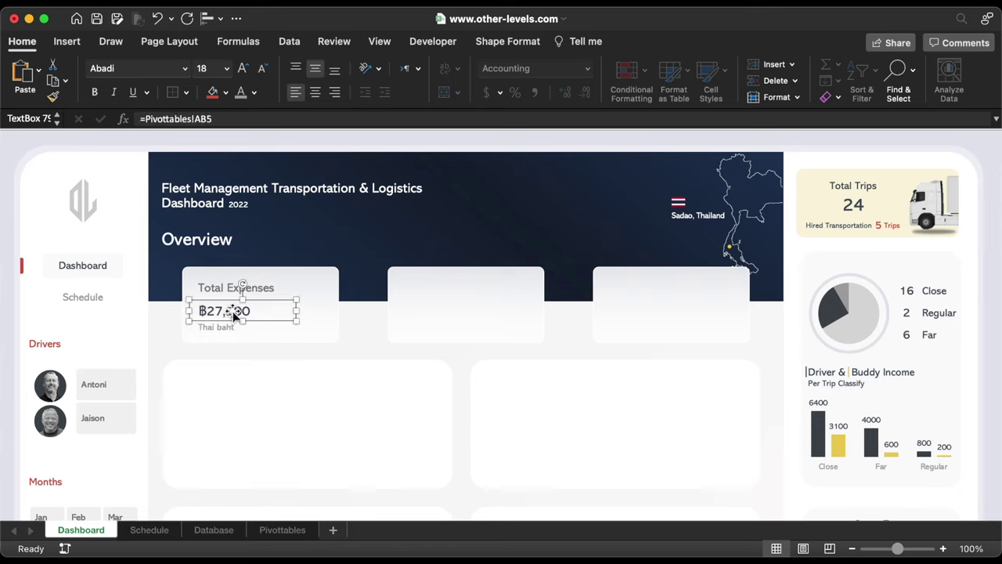
left_click(223, 290, "shift")
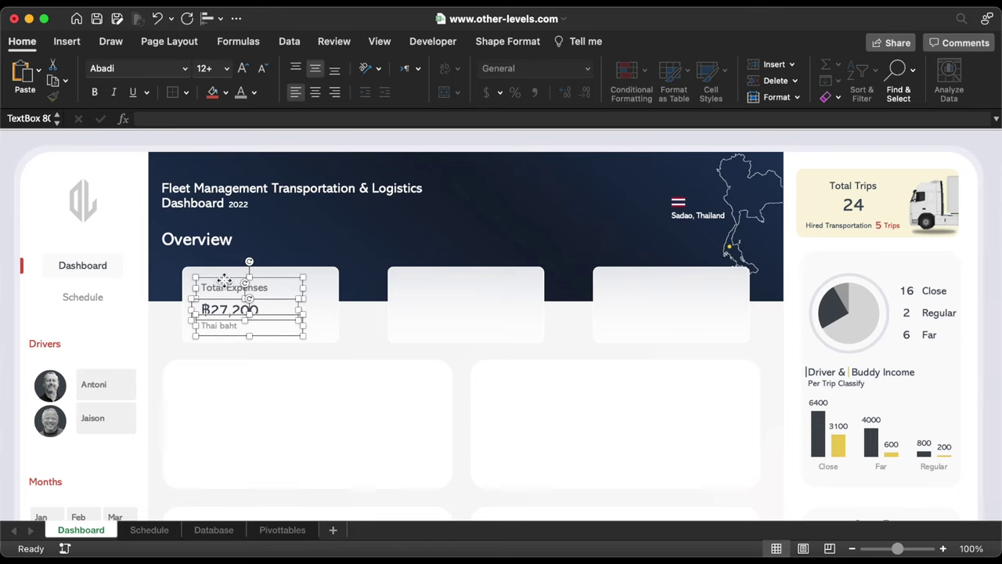
Copy the three card labels into the middle and right cards, and retitle the middle card Total Salaries.
left_click_drag(223, 290, 681, 278)
left_click(519, 288)
triple_click(517, 291)
double_click(508, 287)
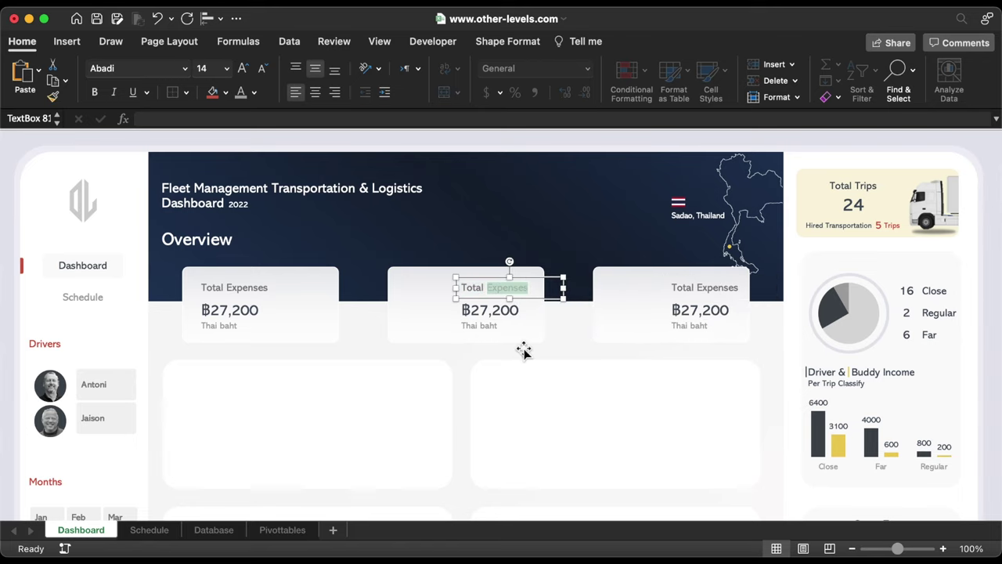
type("Salaries")
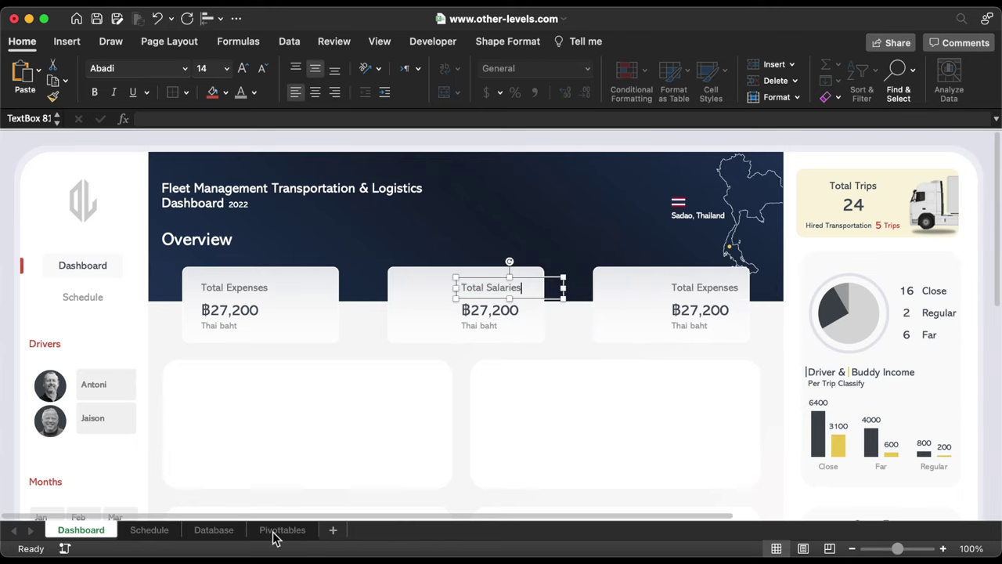
On Pivottables, copy the pivot in column AB to column AD and retitle AD2 Total Salaries.
left_click(276, 530)
left_click(117, 138)
key("super+c")
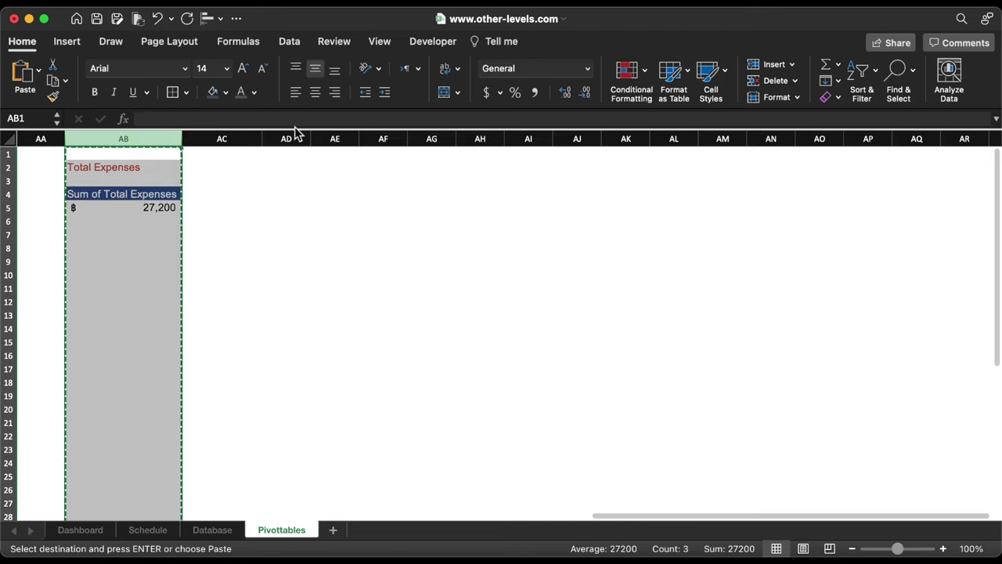
left_click(302, 138)
key("super+v")
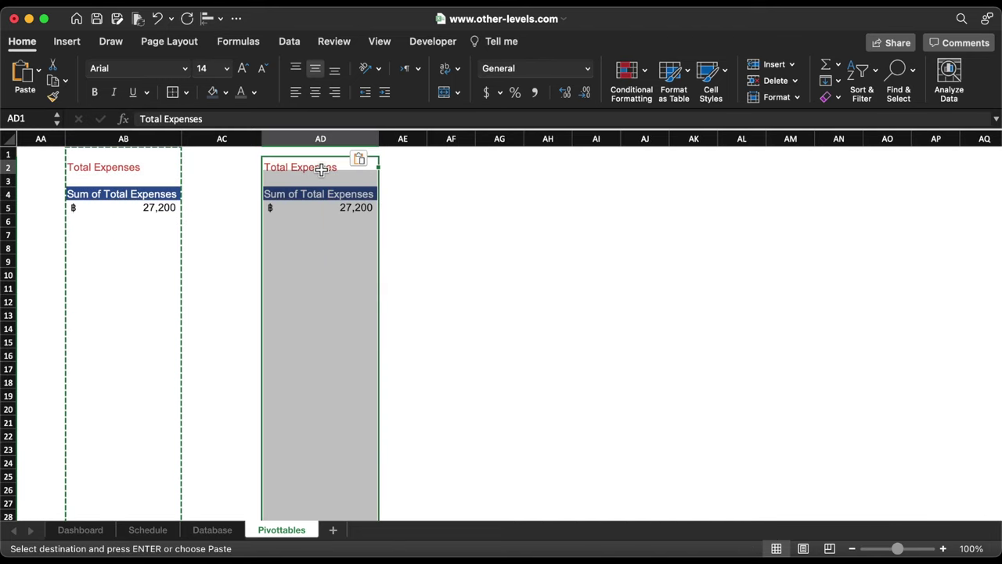
double_click(317, 167)
type("Salari")
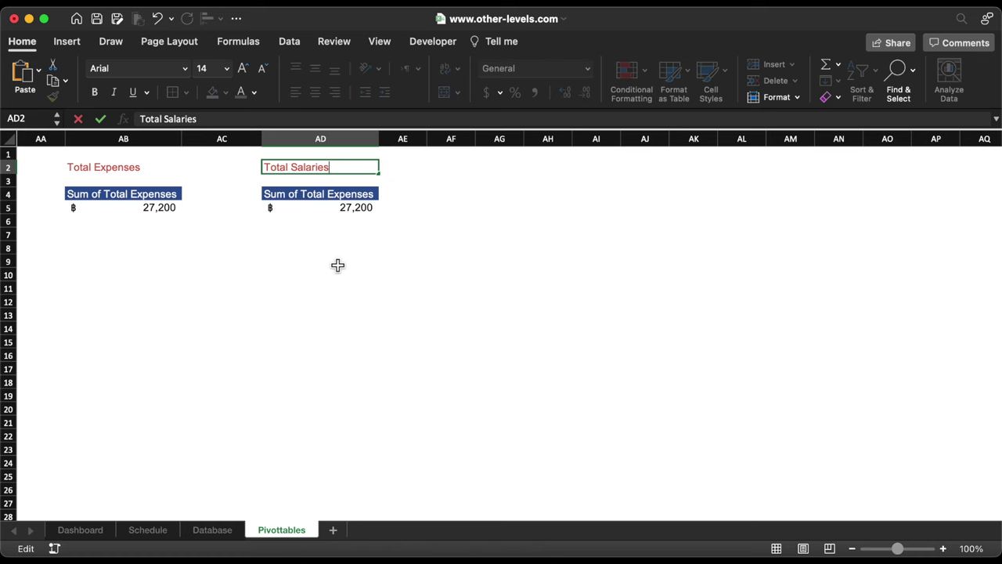
key("Return")
Remove Total Expenses from the copied pivot and add a calculated field named Total Salaries.
left_click(342, 210)
left_click_drag(943, 421, 626, 274)
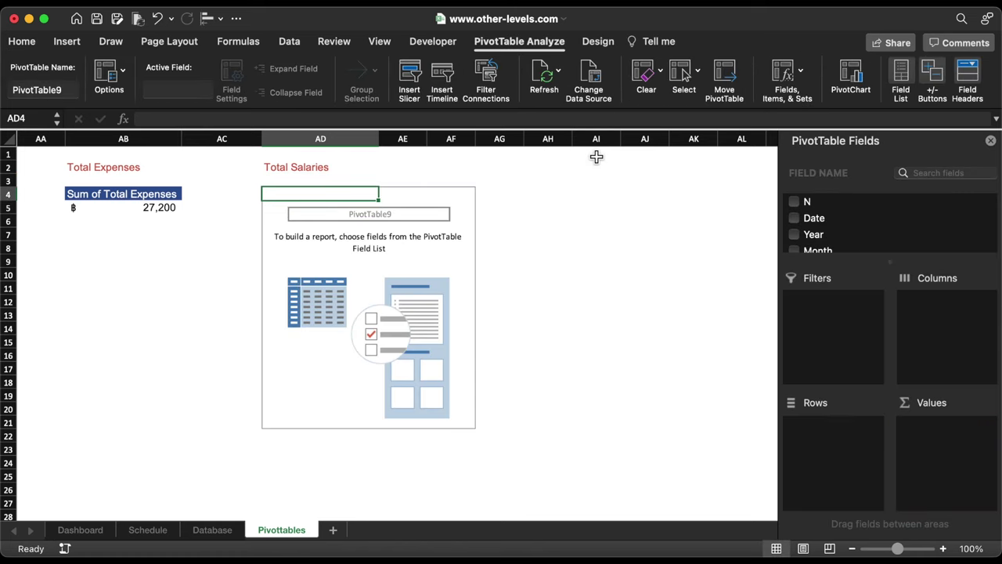
left_click(788, 75)
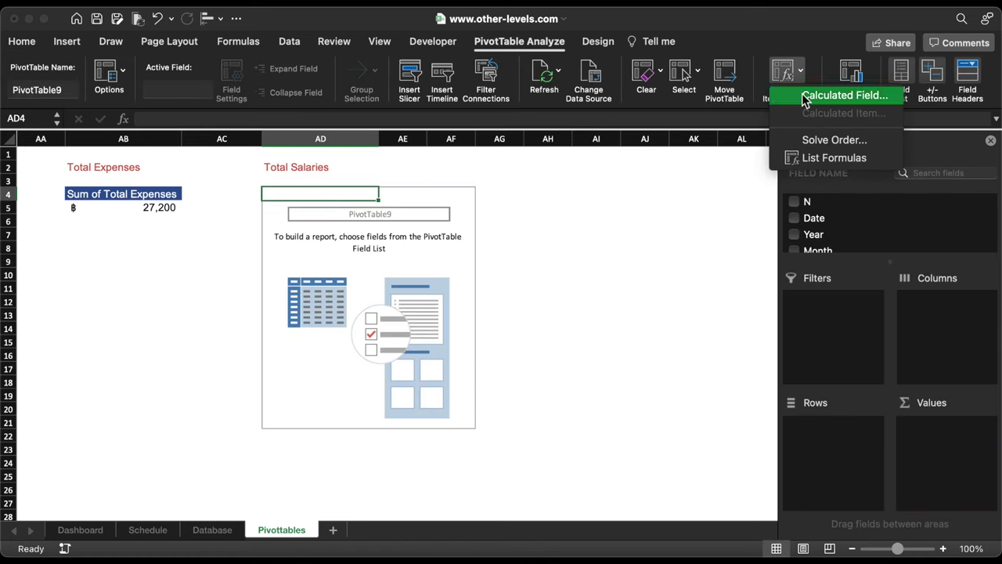
left_click(843, 95)
type("Total Salaries")
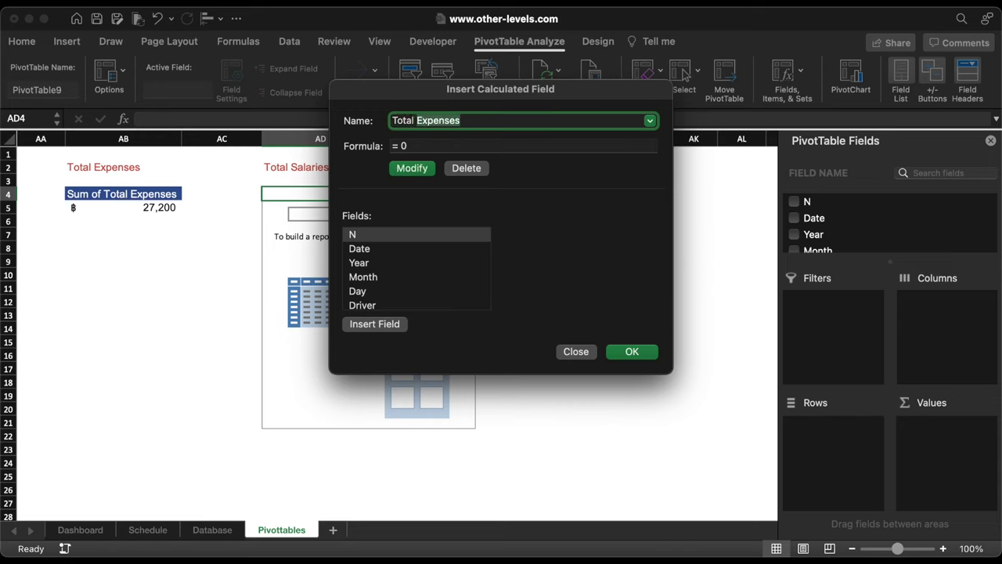
Set the field's formula to 'Driver Salary' + 'Buddy Salary' (฿12,100) and return to the Dashboard.
left_click(487, 146)
key("BackSpace")
scroll(400, 281, "down", 10)
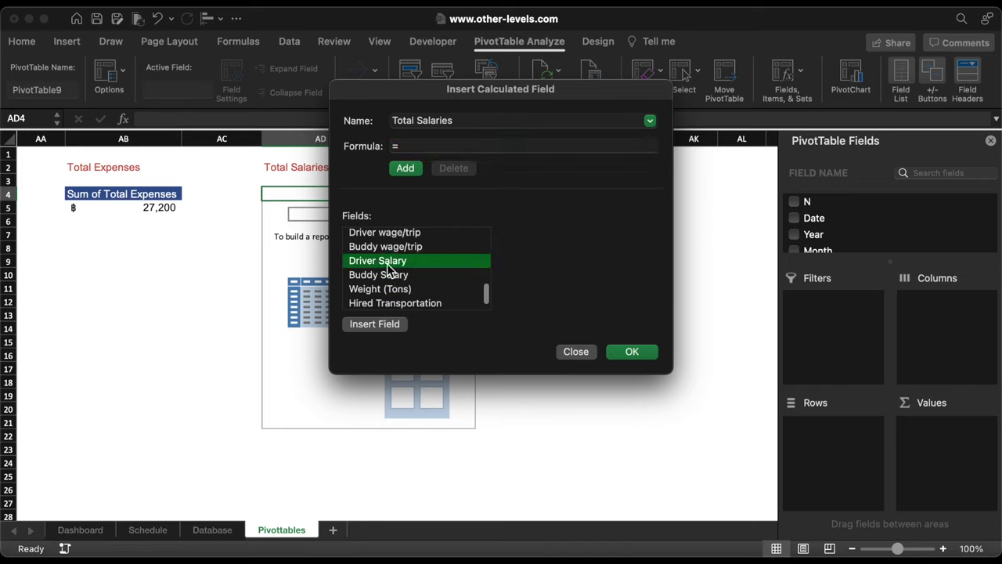
double_click(387, 263)
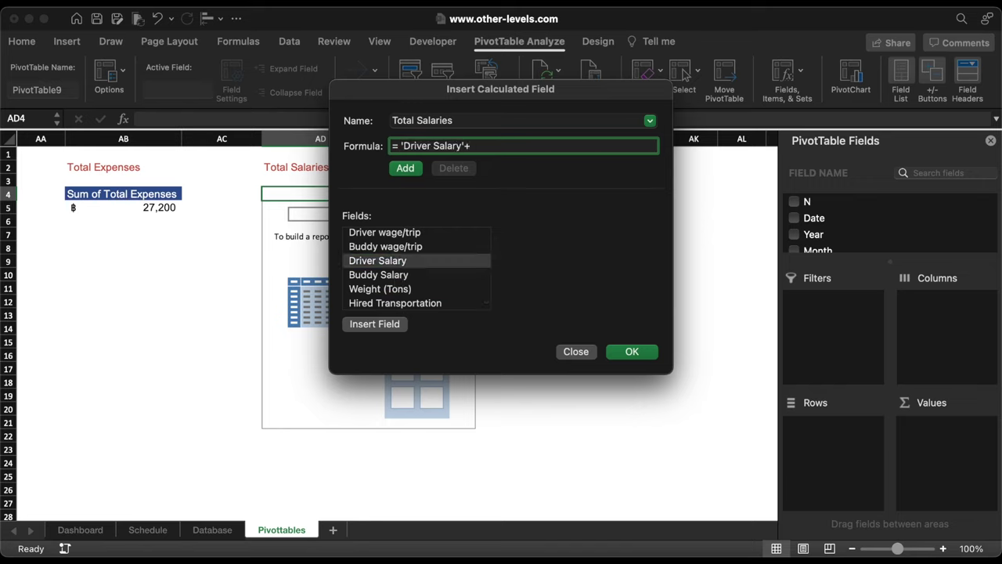
double_click(377, 275)
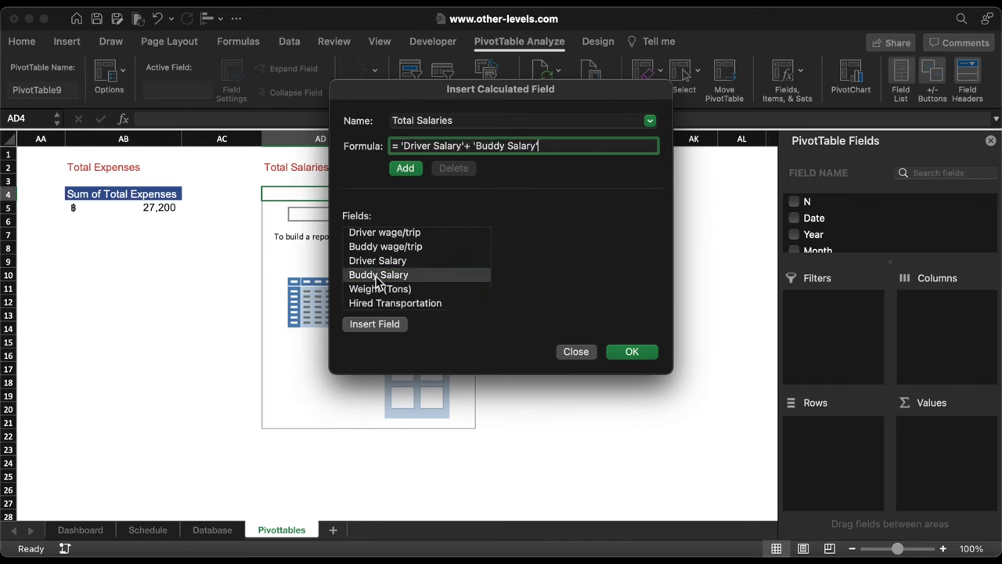
left_click(628, 352)
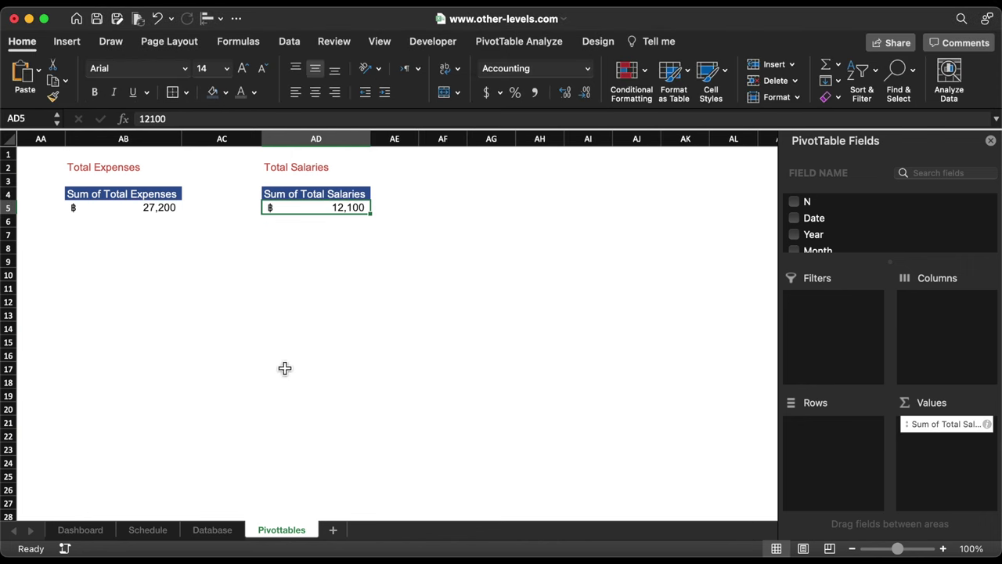
left_click(81, 532)
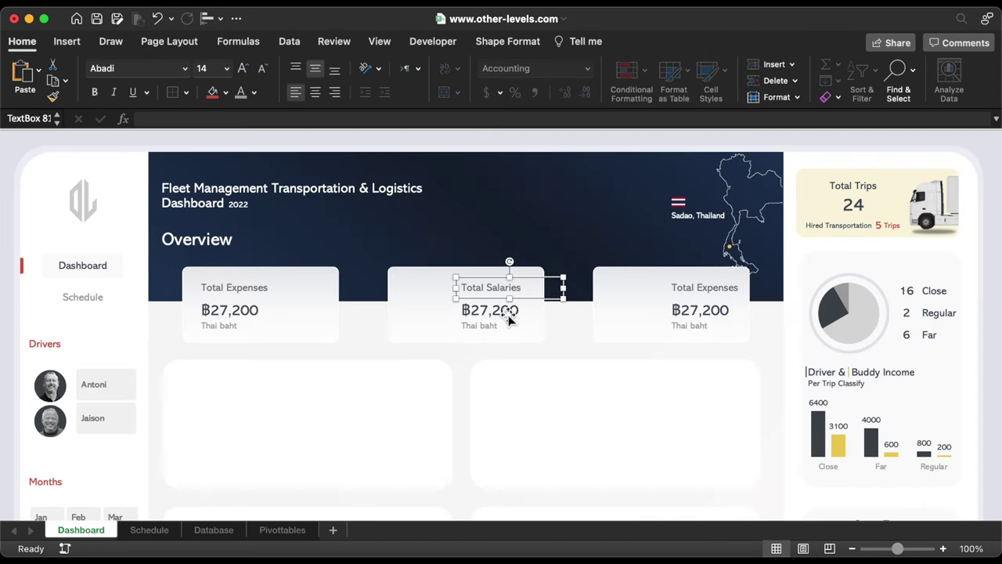
Link the Total Salaries card text box to =Pivottables!AD5.
triple_click(232, 118)
type("=")
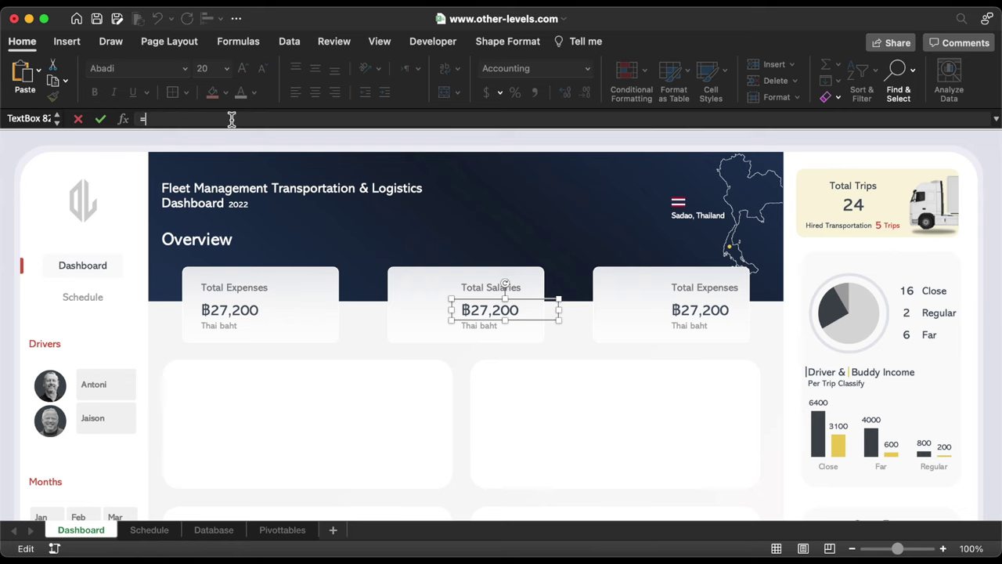
left_click(282, 530)
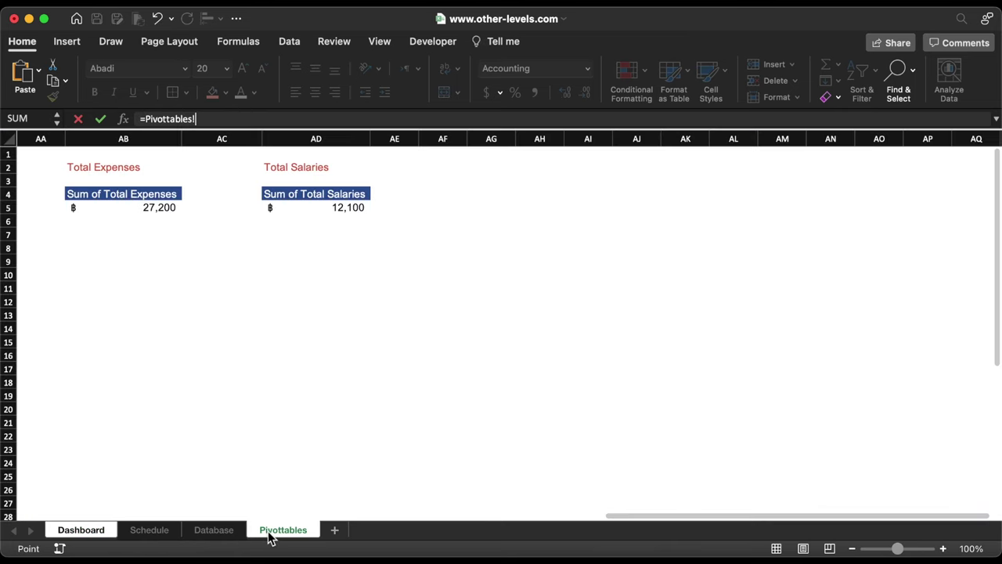
left_click(318, 222)
key("BackSpace")
type("5")
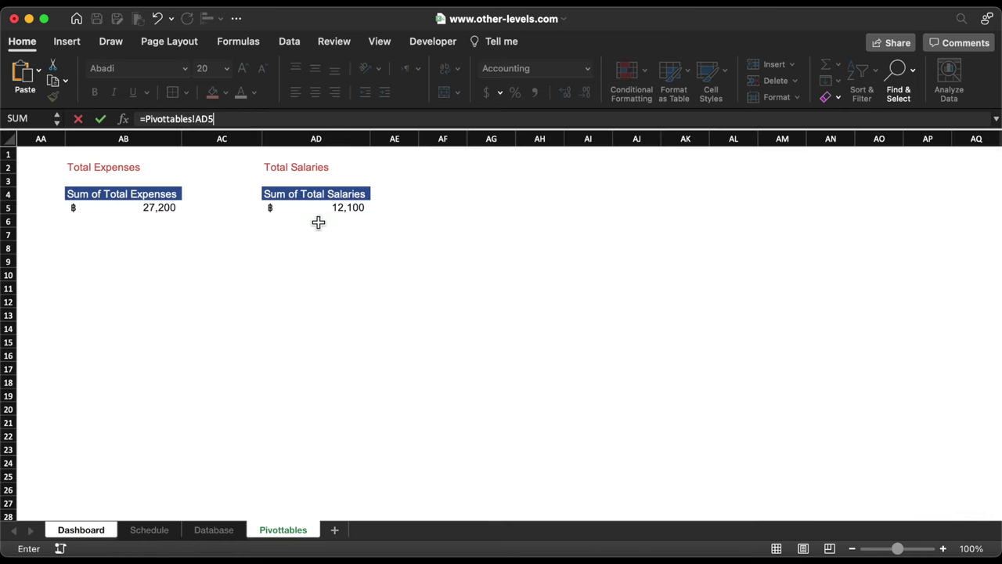
key("Return")
Format the Total Salaries value like the Total Expenses value using Format Painter.
left_click(245, 307)
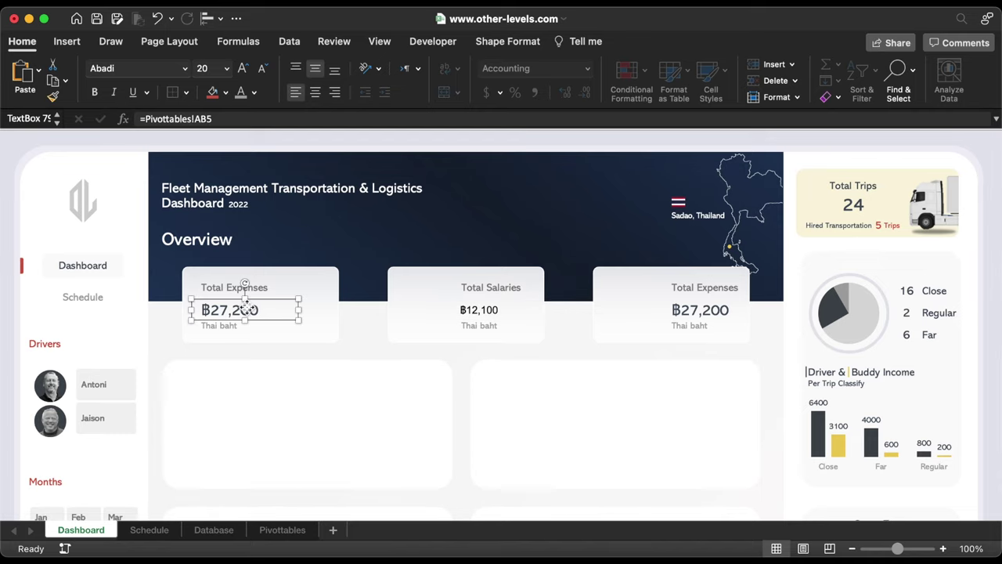
left_click(51, 101)
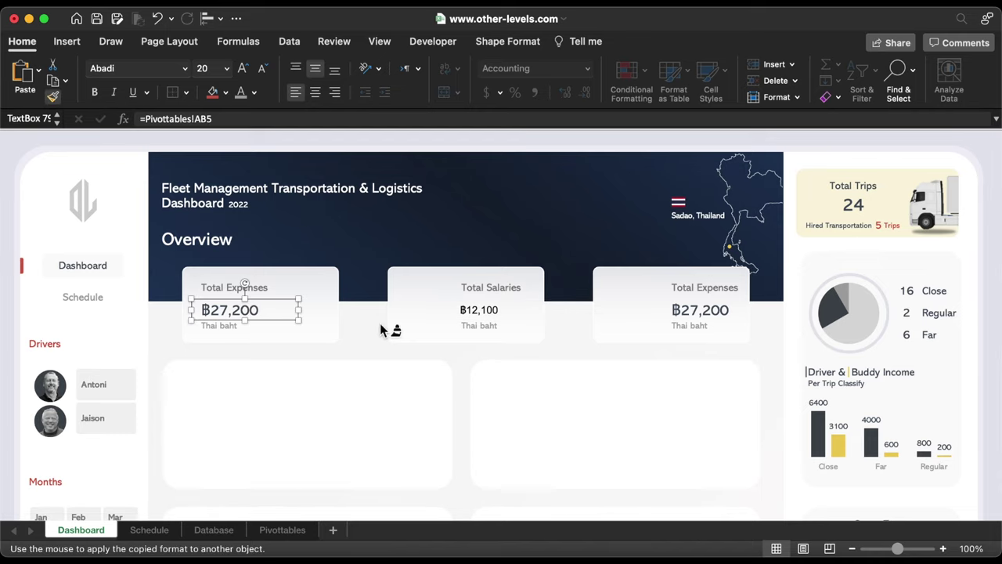
left_click(470, 319)
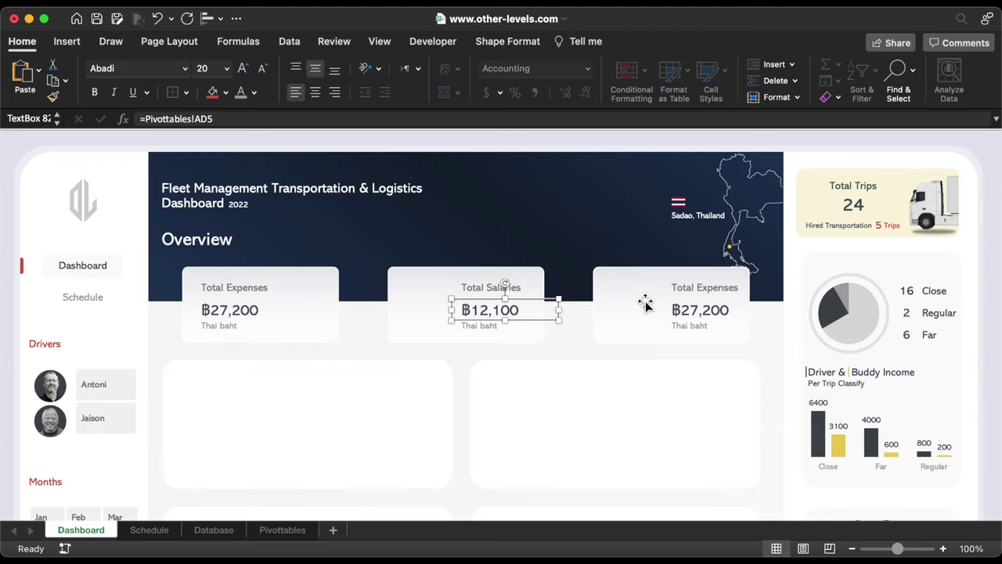
Retitle the third card Total Wage's and copy column AD on Pivottables.
double_click(718, 289)
type("Wage'")
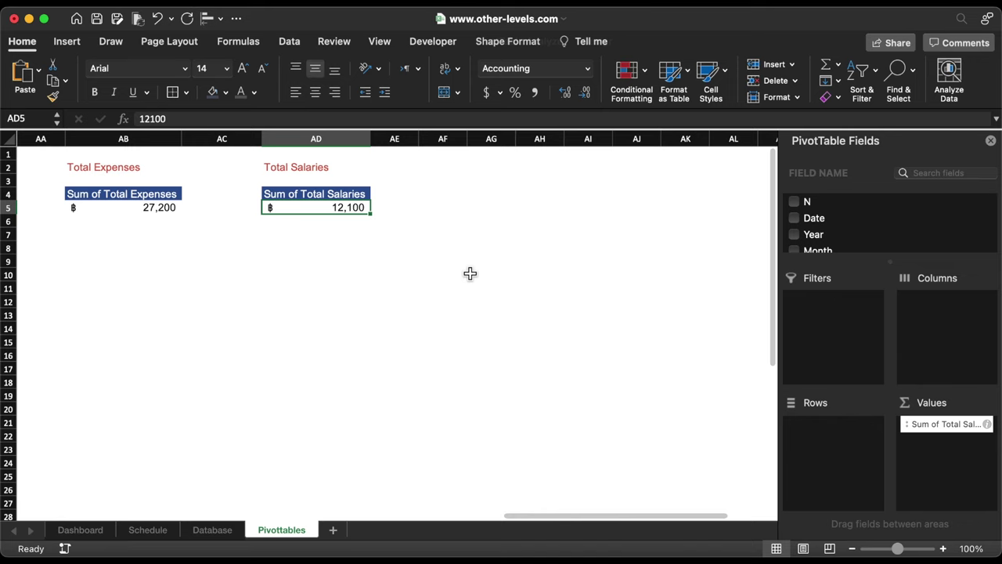
left_click(315, 139)
key("super+c")
Paste the salaries pivot into column AG and retitle AG2 Total Wages.
left_click(501, 144)
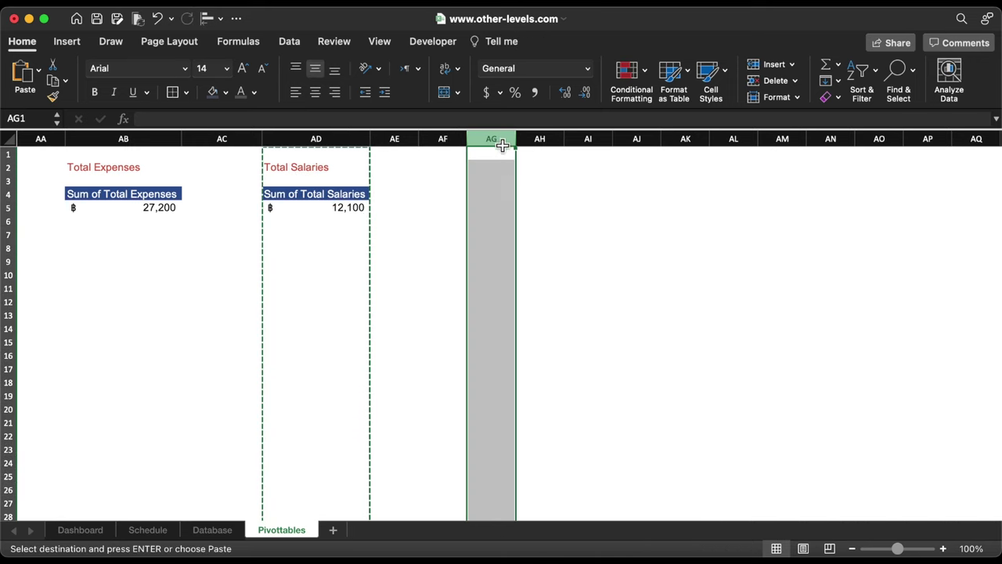
key("super+v")
double_click(509, 167)
key("shift+alt+Left")
type("Wag")
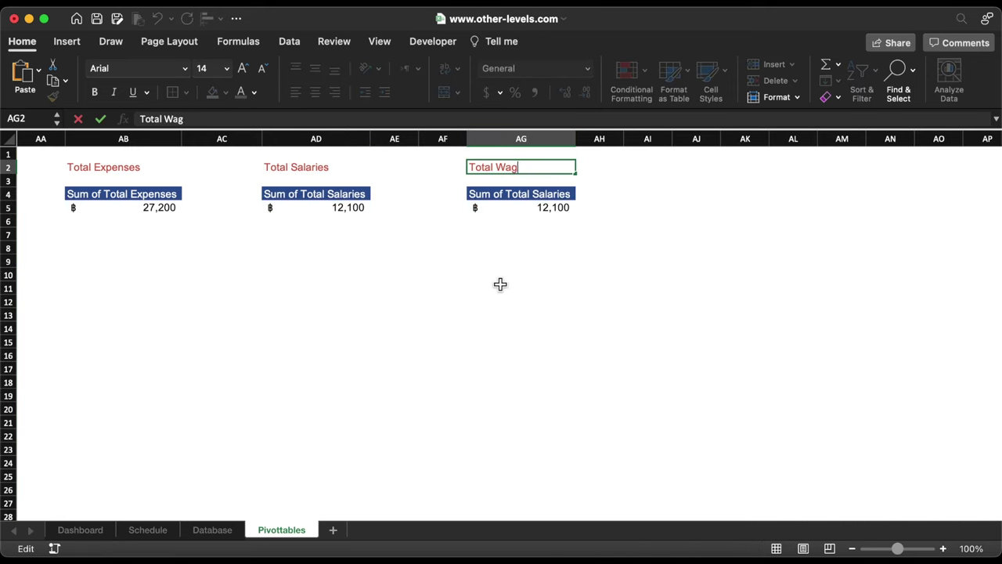
key("Return")
Remove Sum of Total Salaries from the new pivot and add a calculated field named Total Wages.
key("Down")
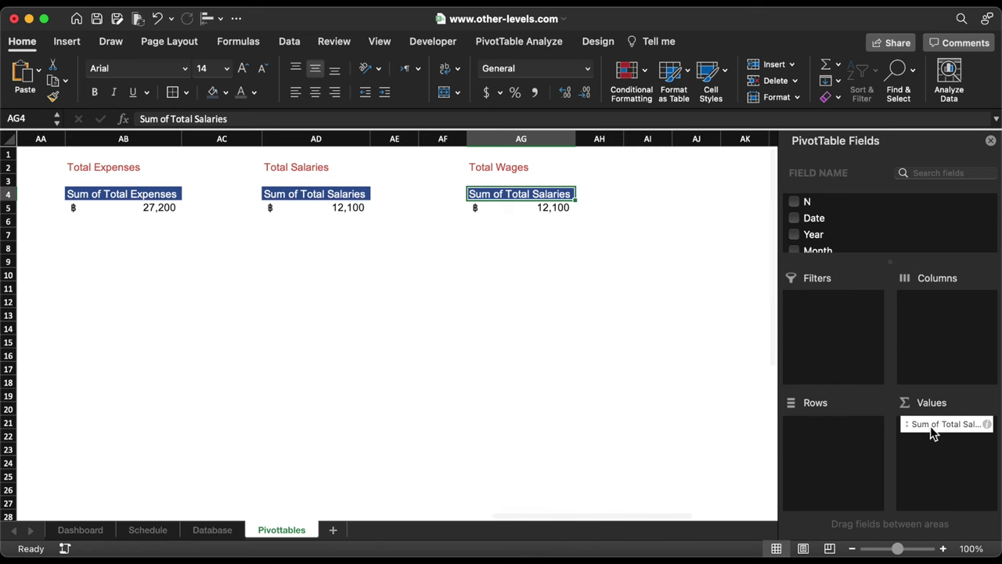
left_click_drag(934, 424, 622, 244)
left_click(532, 41)
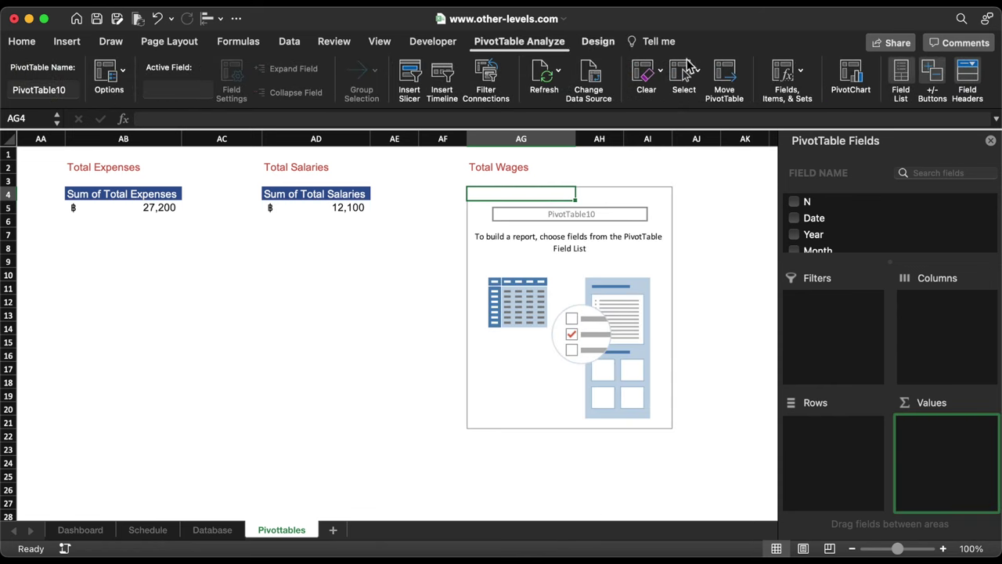
left_click(791, 73)
left_click(800, 93)
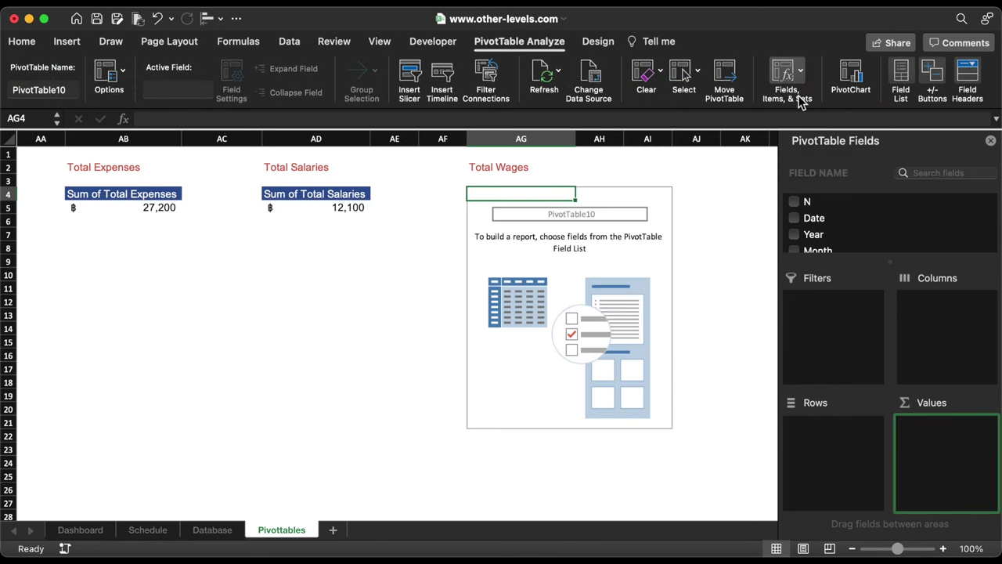
type("Total Expenses")
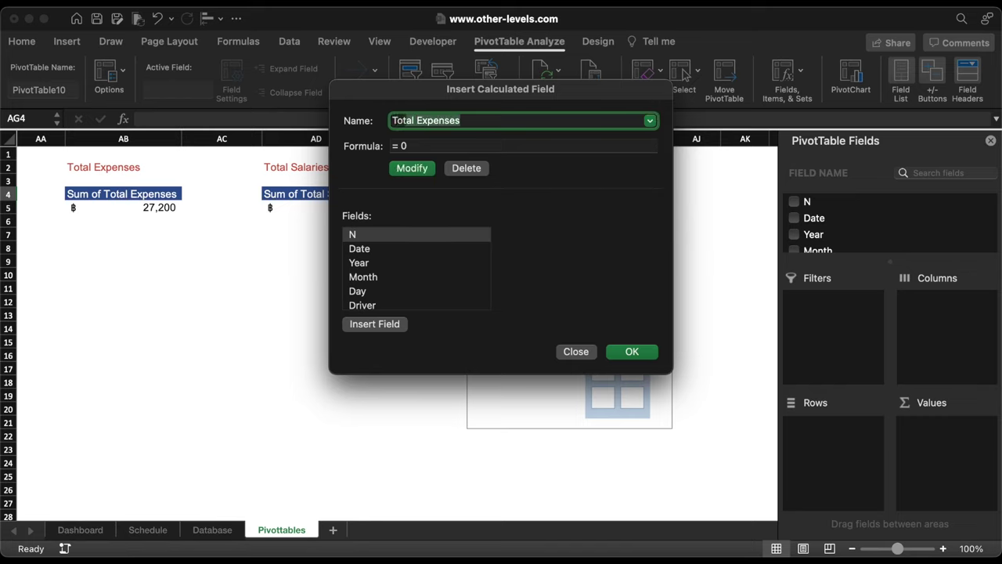
type("Wage")
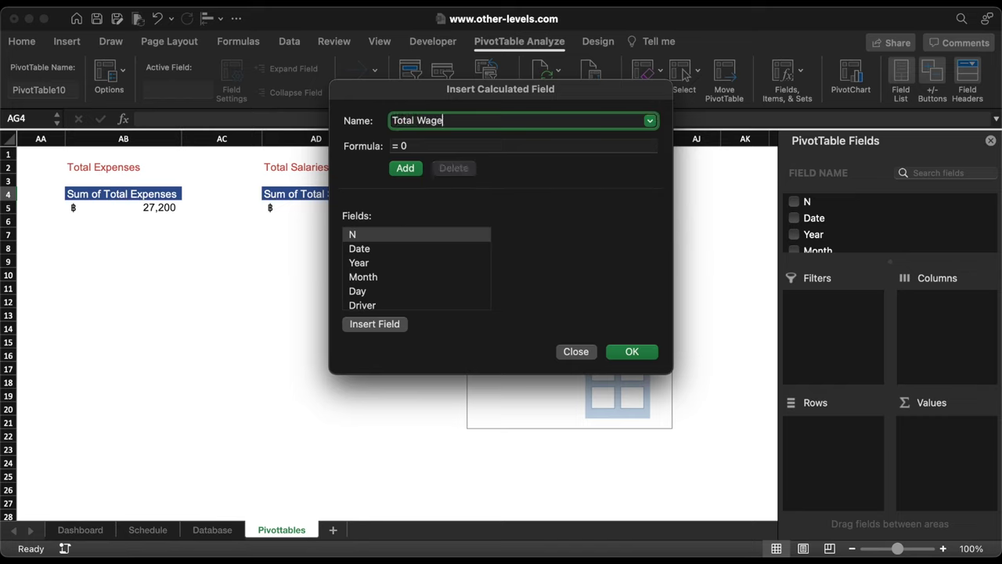
type("s")
Set its formula to 'Driver wage/trip' + 'Buddy wage/trip' (15,100) and return to the Dashboard.
left_click(418, 146)
key("BackSpace")
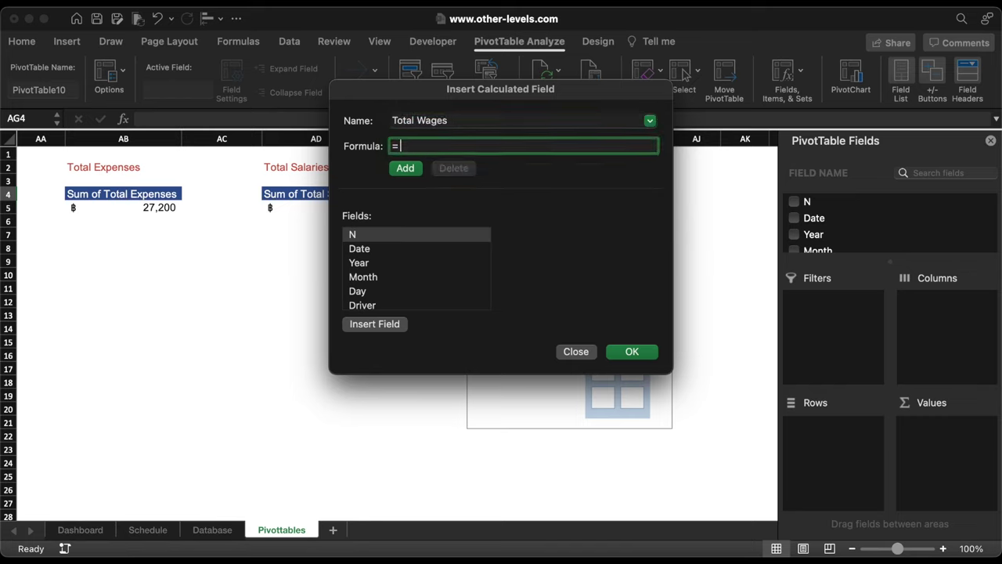
scroll(402, 258, "down", 5)
double_click(402, 250)
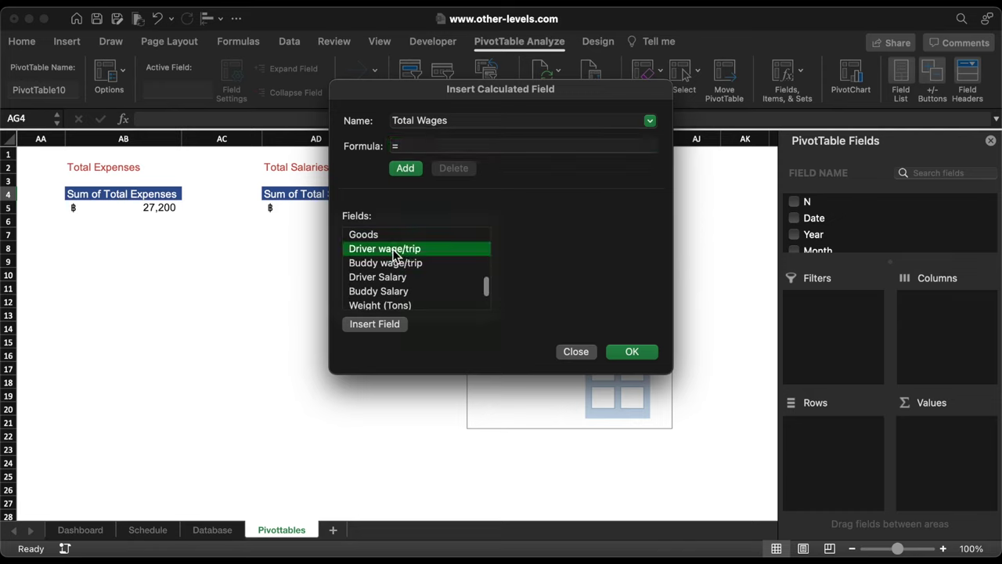
type("+")
double_click(391, 263)
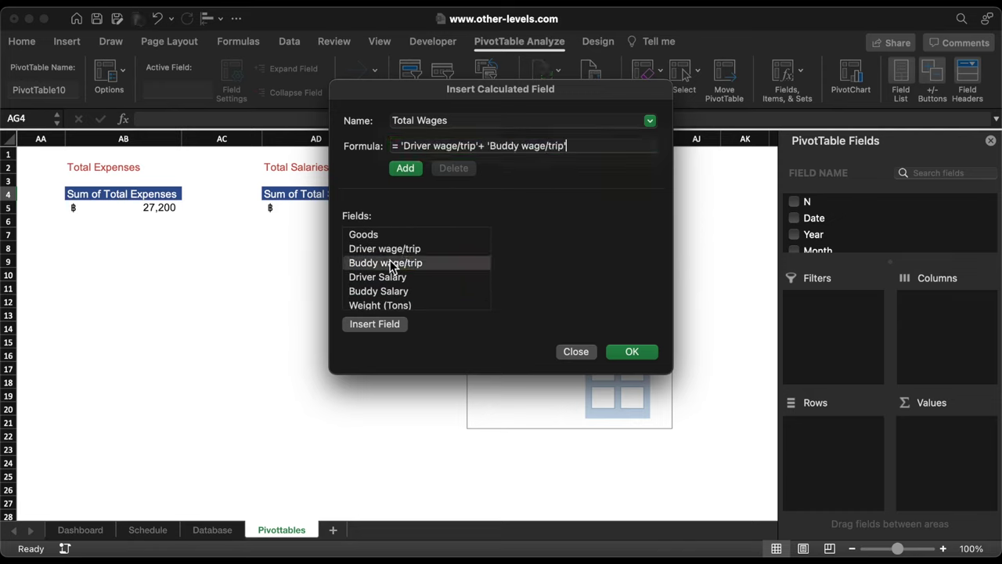
left_click(633, 352)
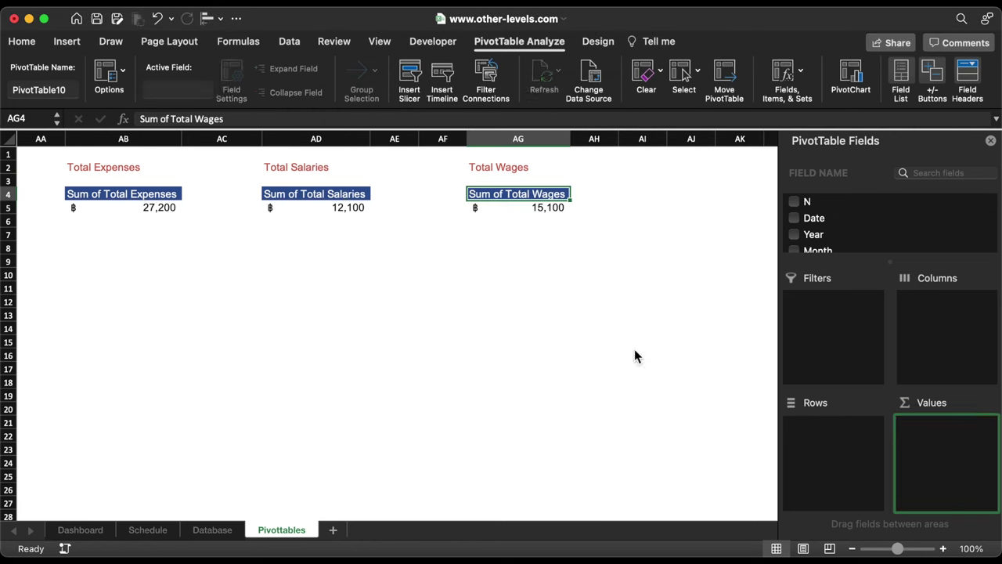
left_click(80, 530)
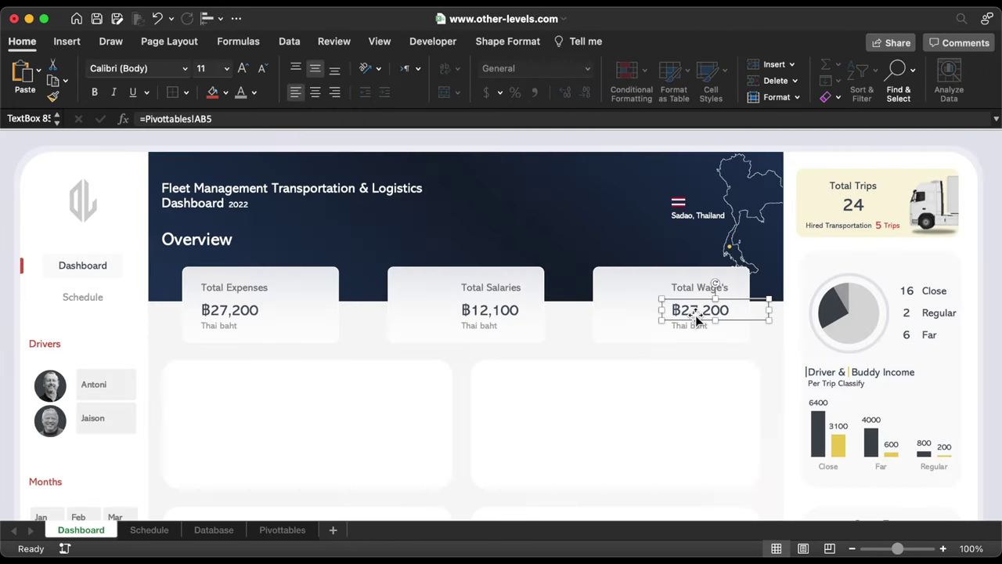
Link the Total Wage's card text box to =Pivottables!AG5 so it shows ฿15,100.
triple_click(249, 119)
type("=")
key("F2")
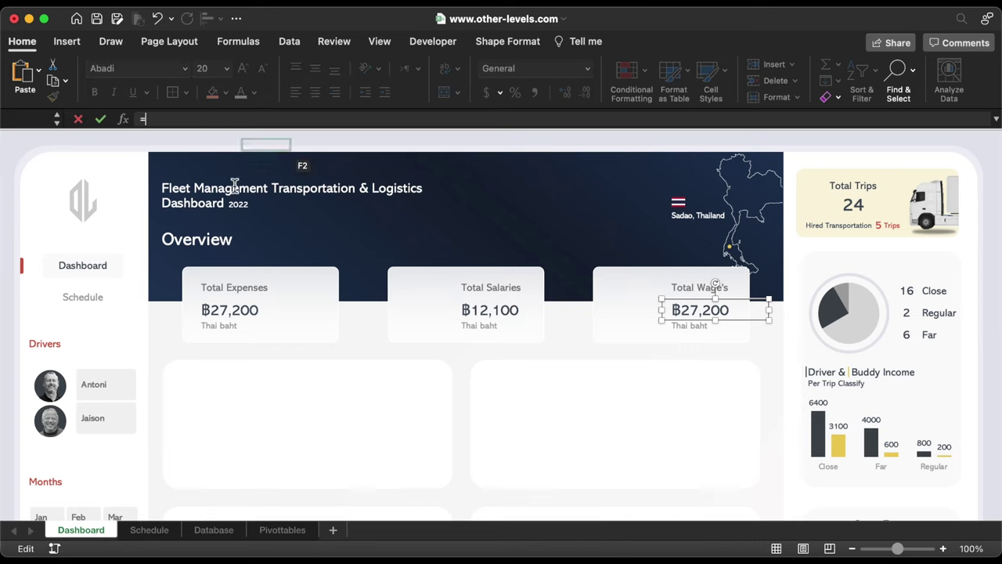
left_click(265, 535)
left_click(529, 227)
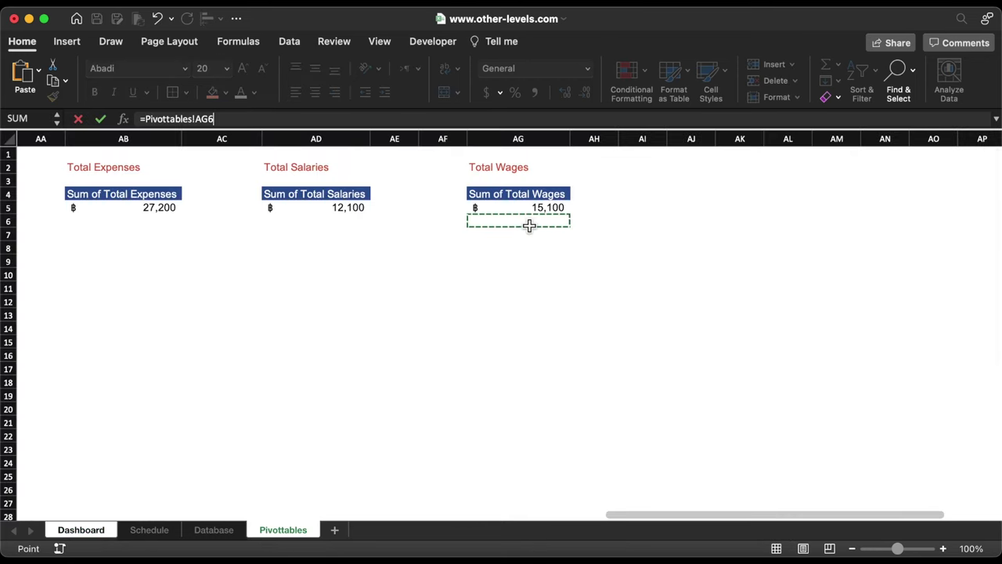
key("BackSpace")
type("5")
key("Return")
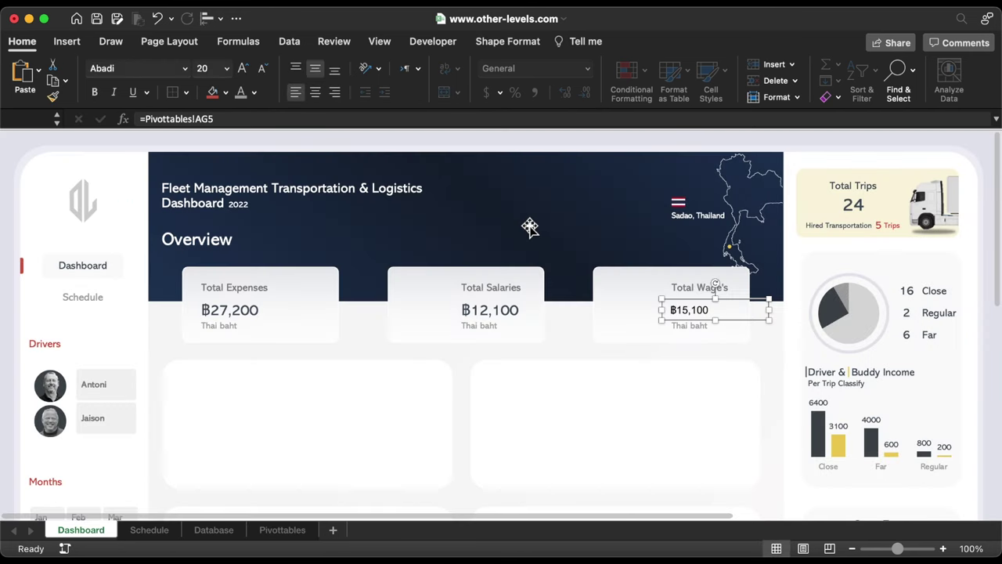
Copy the Total Salaries value formatting onto the Total Wage's value with Format Painter.
left_click(506, 311)
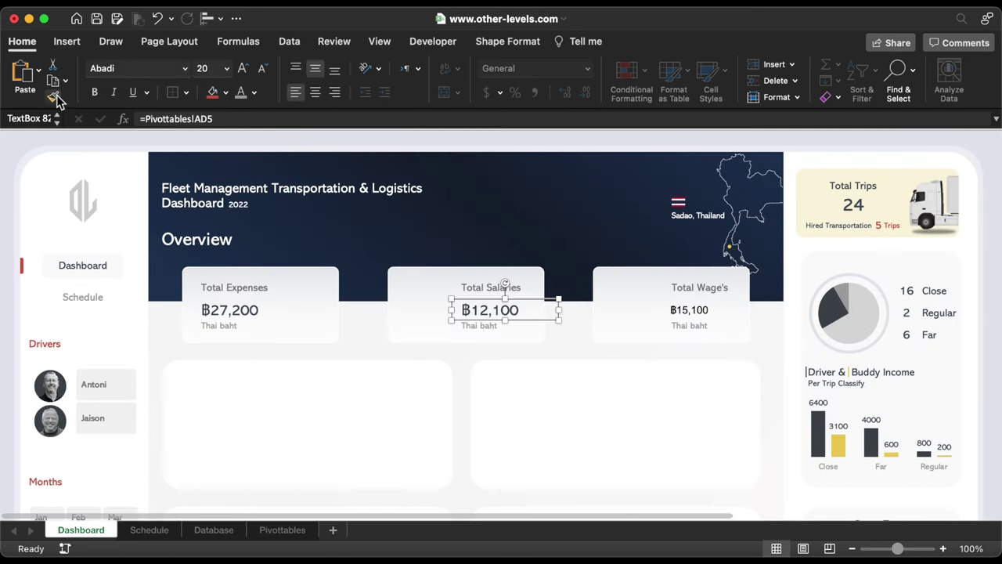
left_click(54, 96)
left_click(676, 307)
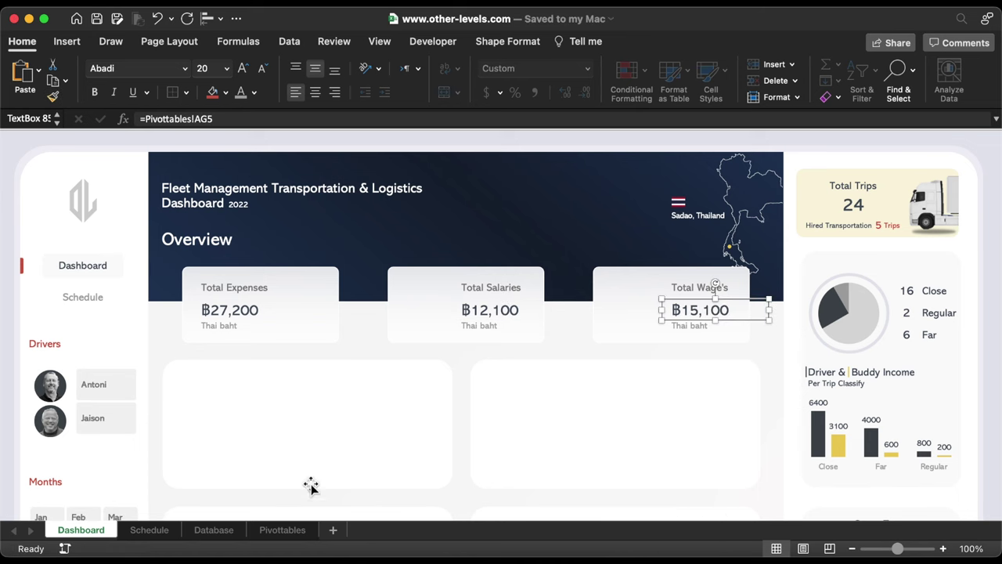
Insert three blank columns at column AF on the Pivottables sheet.
left_click(282, 530)
left_click(442, 138)
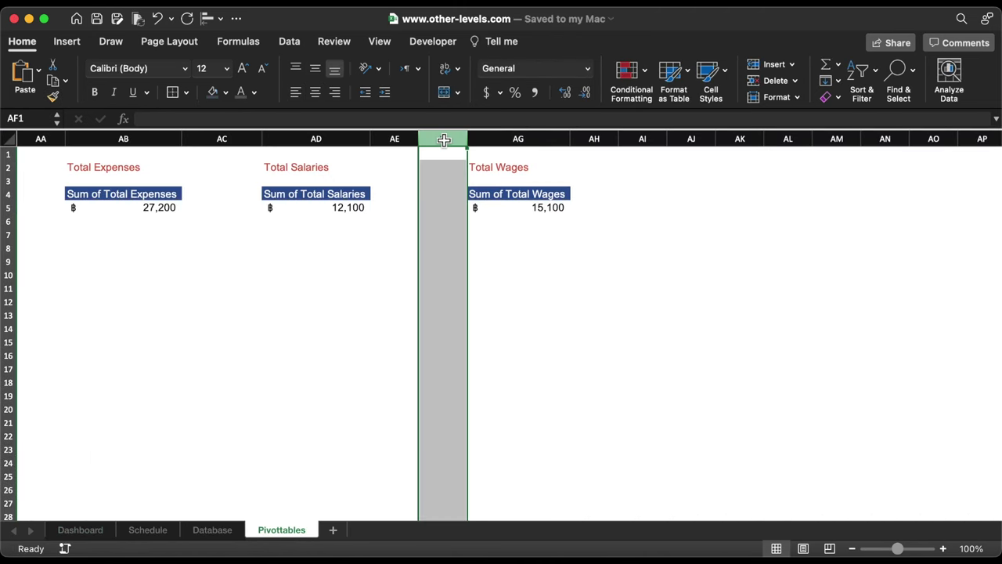
left_click(772, 64)
left_click(773, 64)
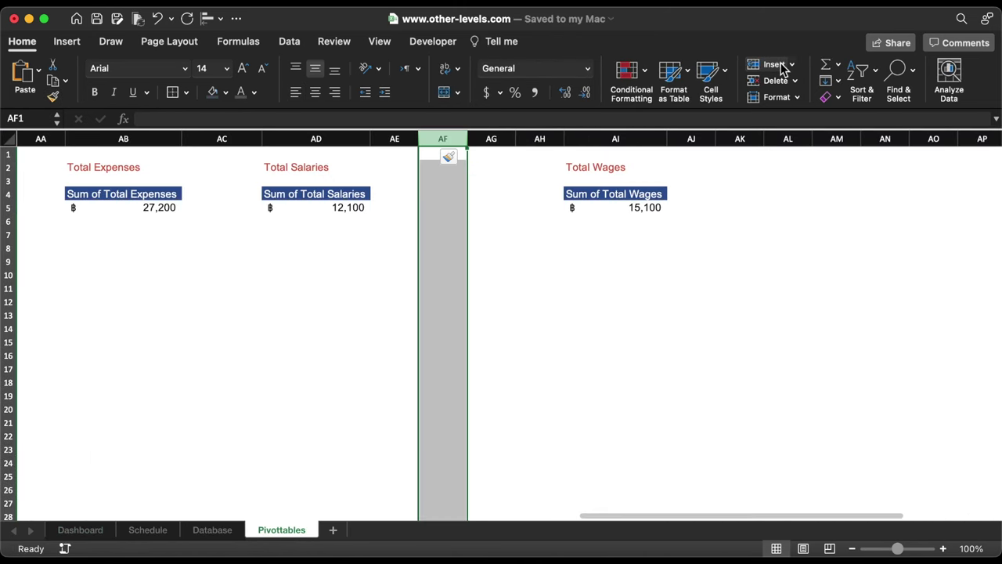
left_click(773, 64)
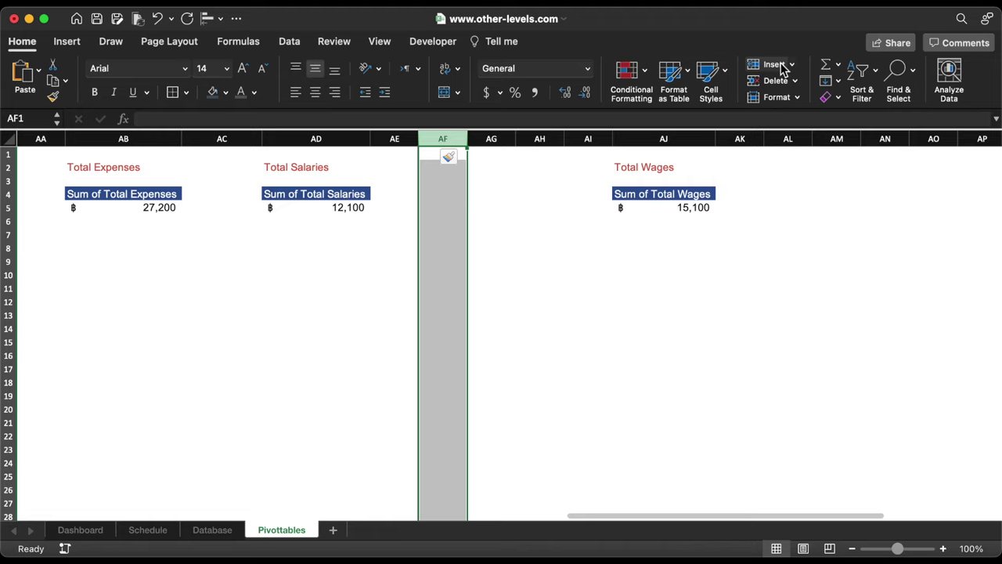
Enter the labels Salaries and Wages in AF5 and AF6.
left_click(425, 205)
type("Salaries")
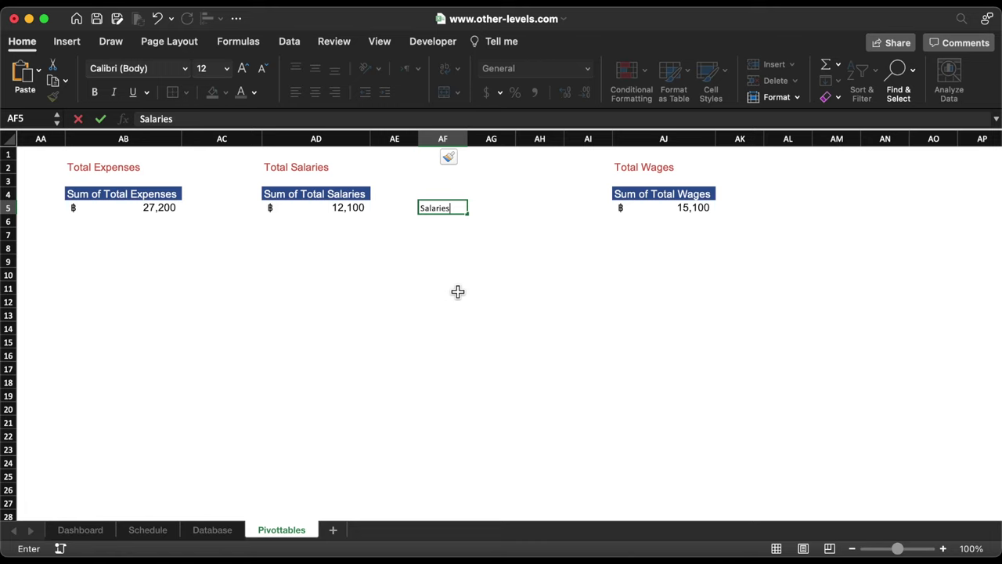
key("Return")
type("Wages")
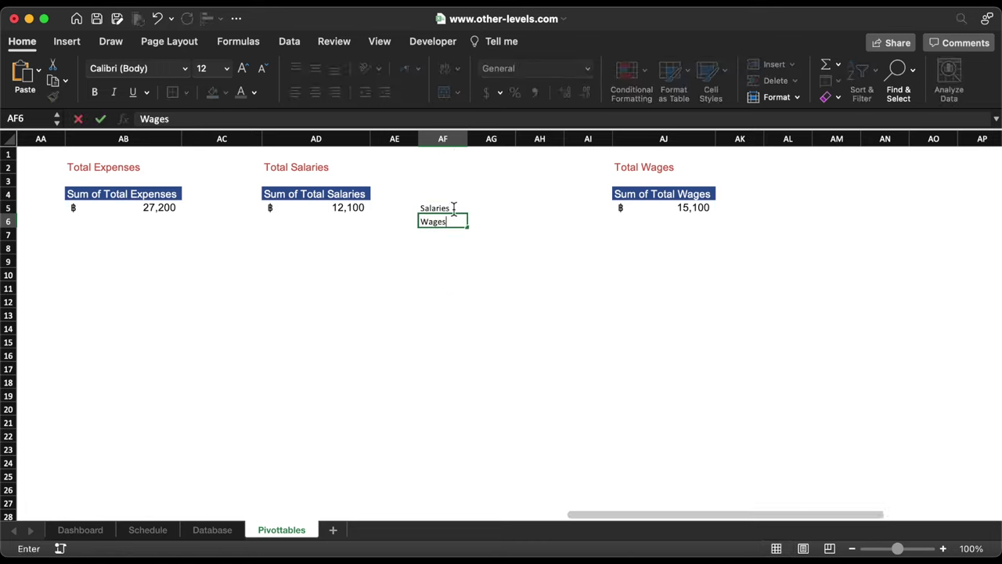
key("Return")
Link AG5 and AG6 to the Total Salaries and Total Wages pivot values, and set AF5:AG6 to font size 14.
left_click(479, 209)
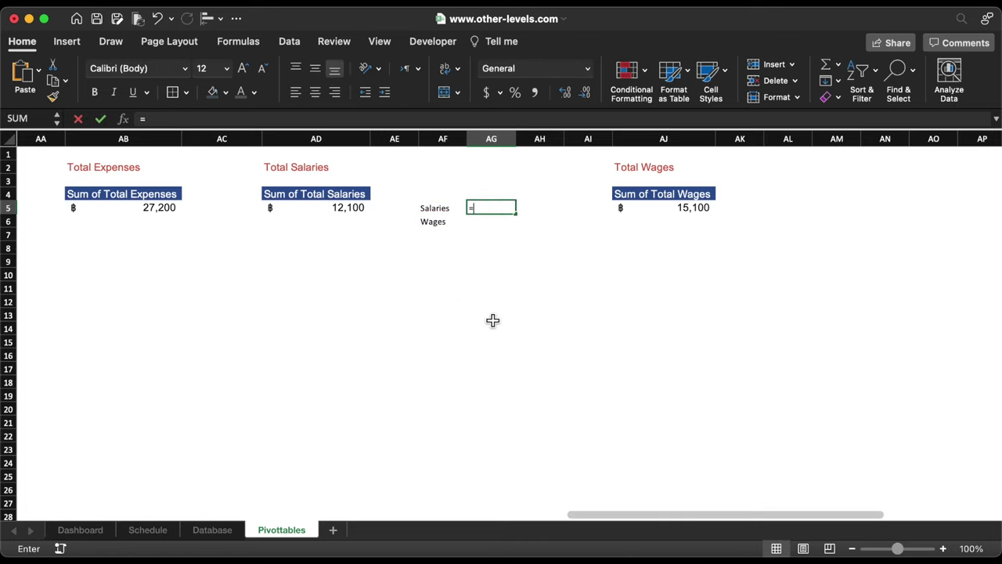
left_click(338, 210)
key("Return")
type("=")
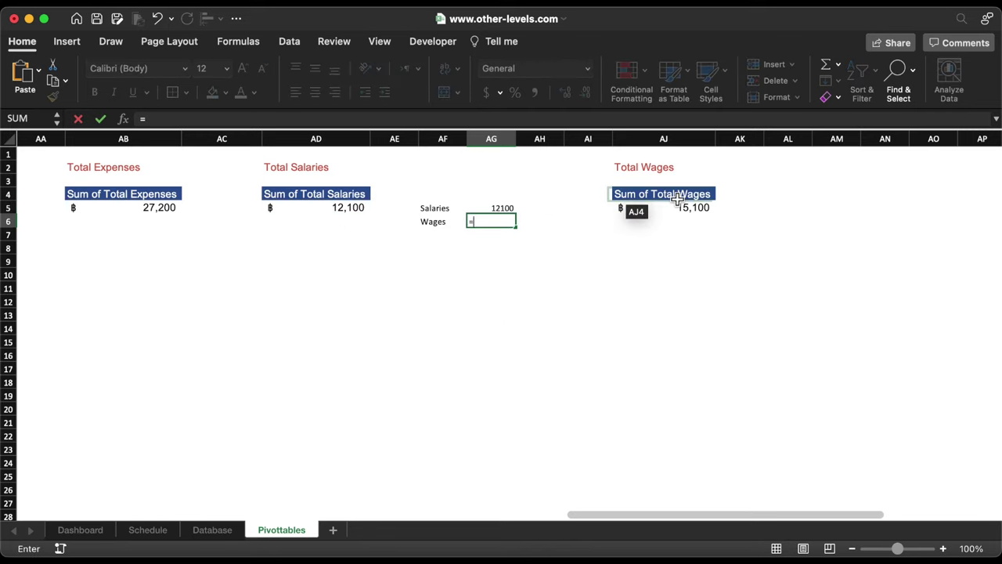
left_click(689, 207)
key("Return")
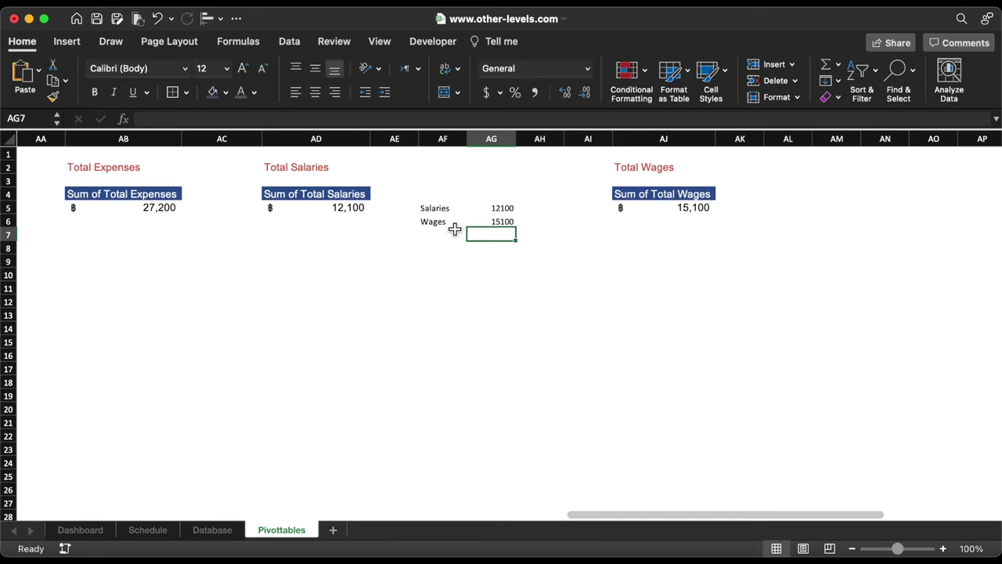
left_click_drag(438, 210, 482, 225)
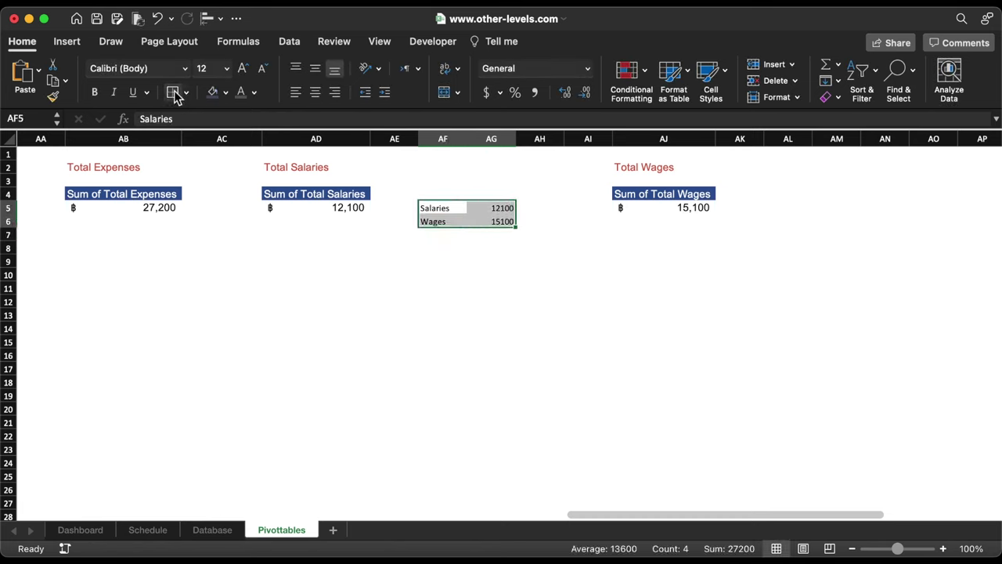
left_click(227, 69)
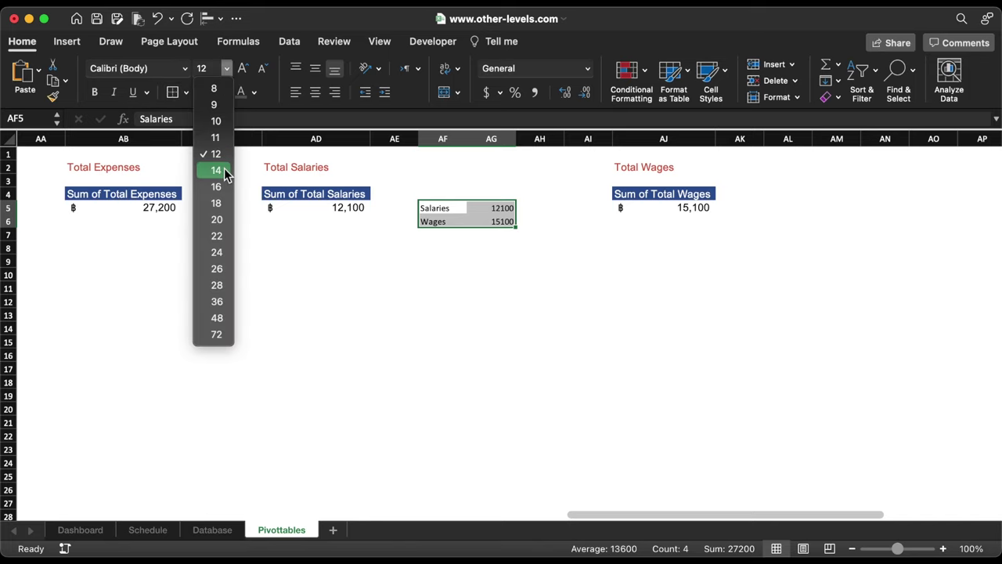
left_click(224, 168)
Enter the labels Wages and Salaries in AL5 and AL6.
left_click(783, 208)
type("Wages")
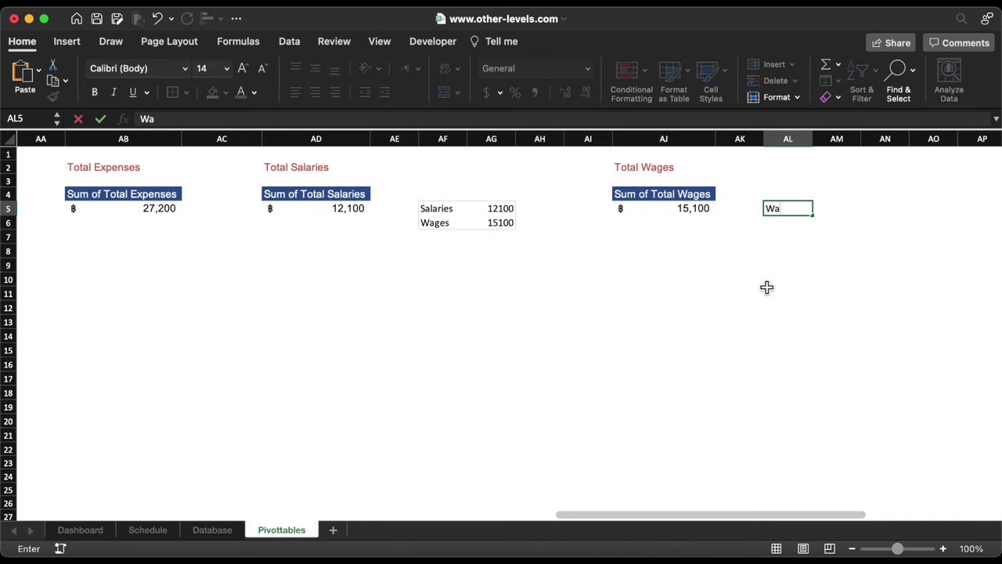
key("Return")
type("Salaries")
key("Return")
Link AM6 to the Total Salaries pivot value and AM5 to the Total Wages pivot value.
left_click(836, 223)
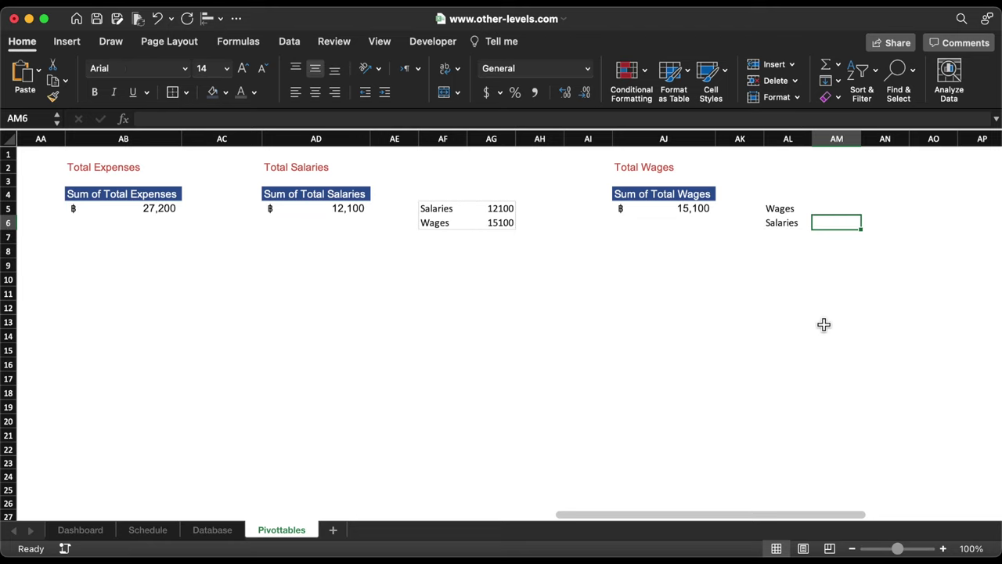
type("=")
left_click(339, 209)
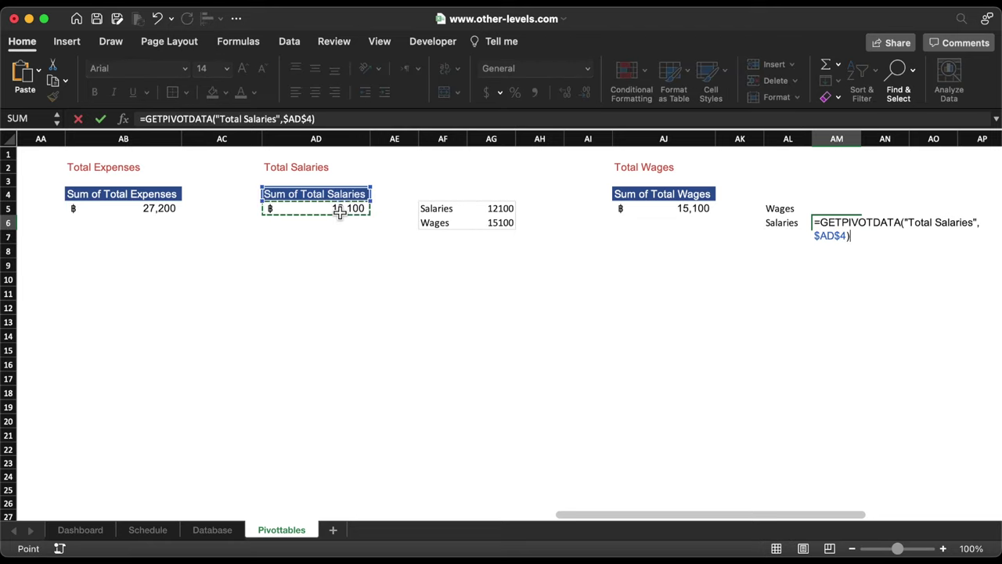
key("Return")
left_click(836, 209)
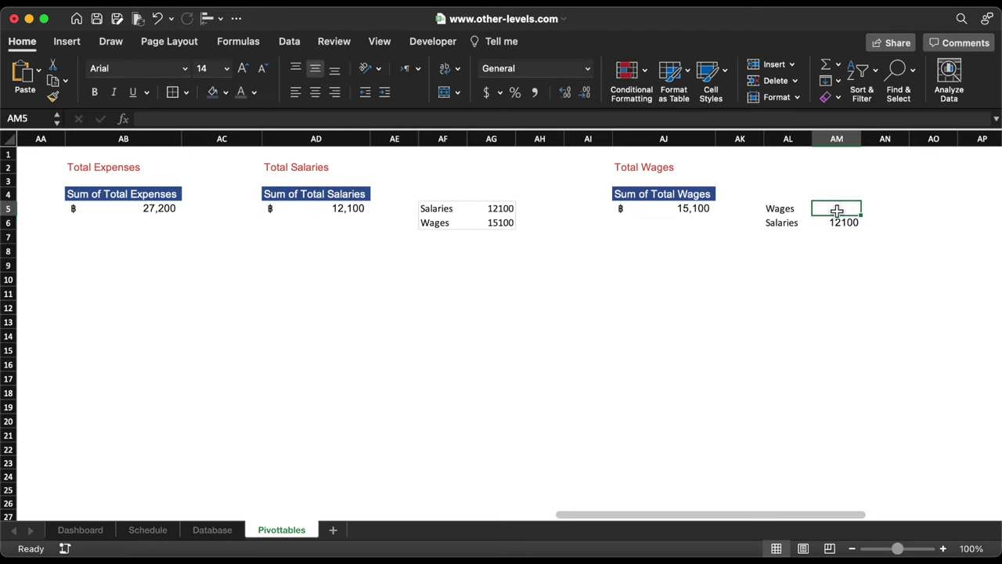
type("=")
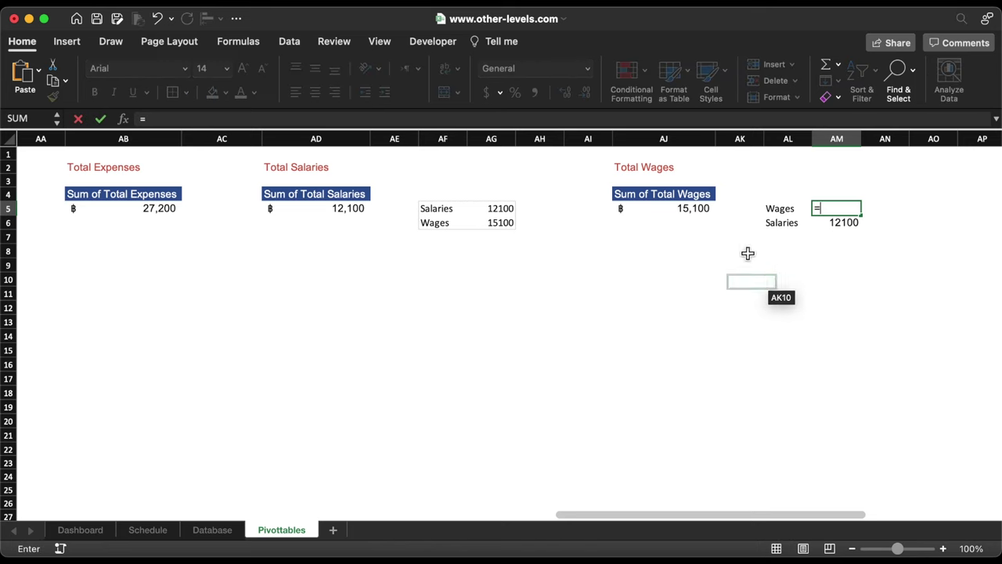
left_click(697, 210)
key("Return")
Copy the AF5:AG6 formatting onto AL5:AM6 with Format Painter.
left_click_drag(849, 208, 780, 220)
left_click_drag(436, 209, 501, 223)
left_click(53, 96)
left_click_drag(783, 208, 828, 219)
left_click_drag(447, 208, 501, 227)
Create doughnut charts from AF5:AG6 and AL5:AM6 and cut both to move them to the Dashboard.
left_click(73, 44)
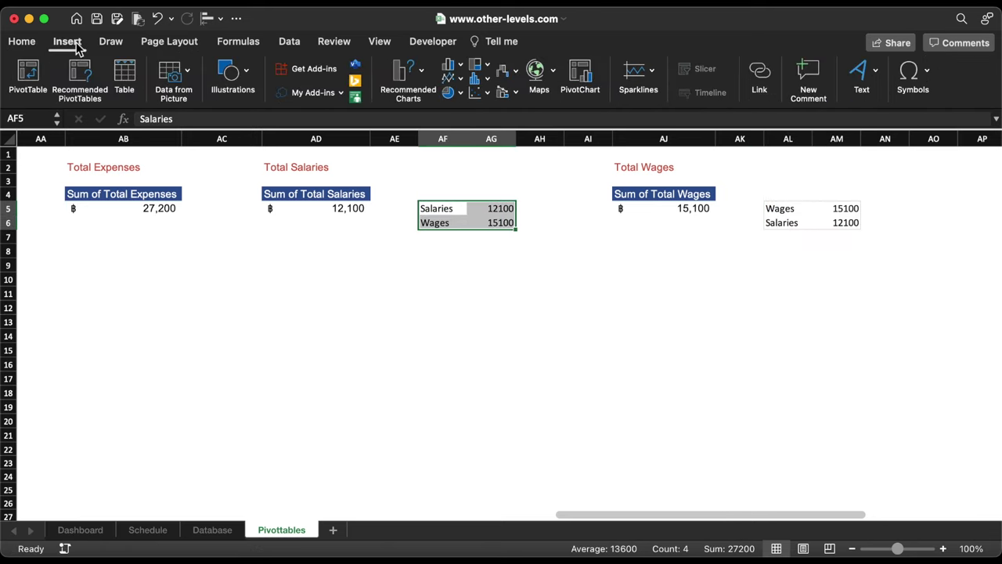
left_click(459, 94)
left_click(475, 351)
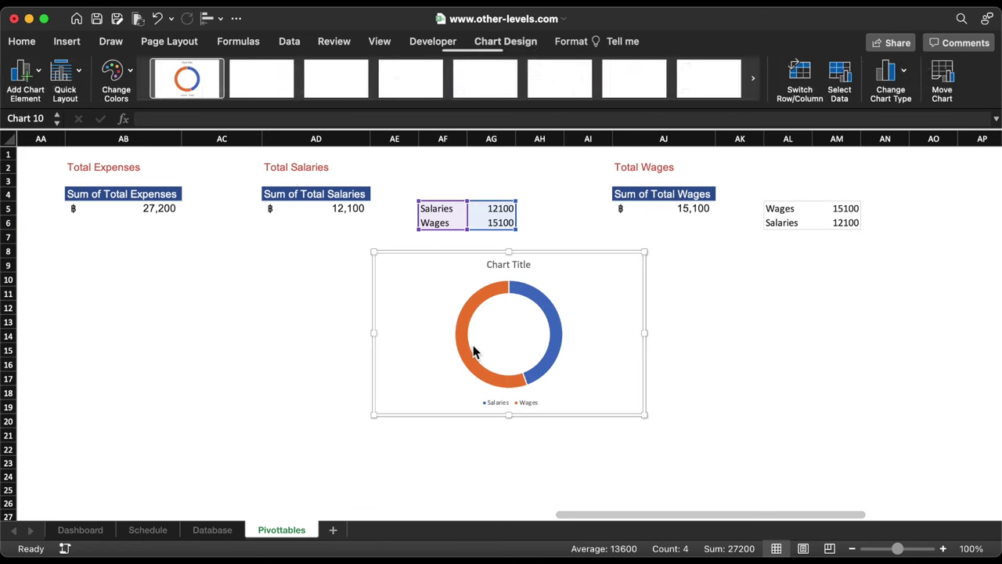
left_click_drag(787, 209, 846, 223)
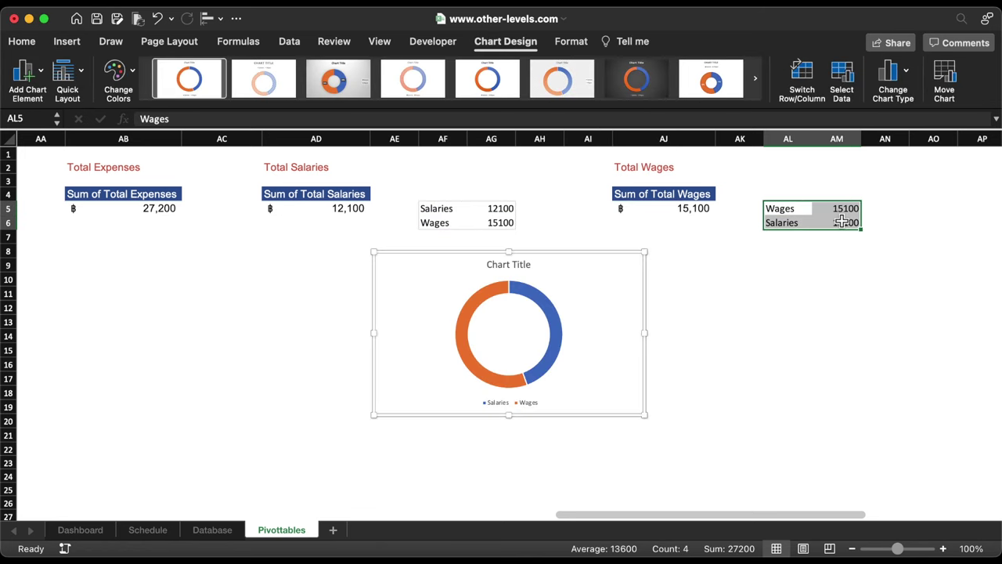
left_click(67, 43)
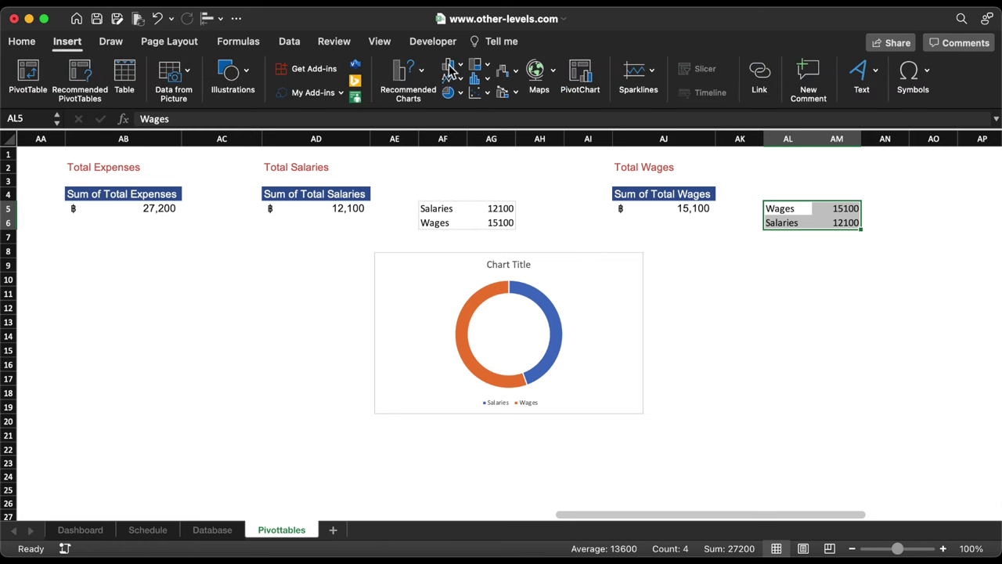
left_click(448, 93)
left_click(476, 352)
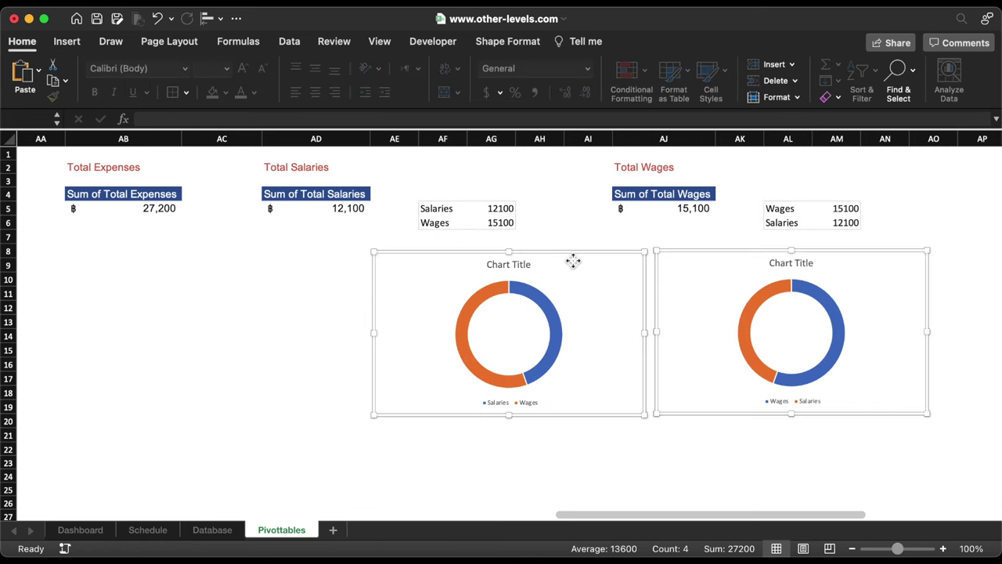
key("Delete")
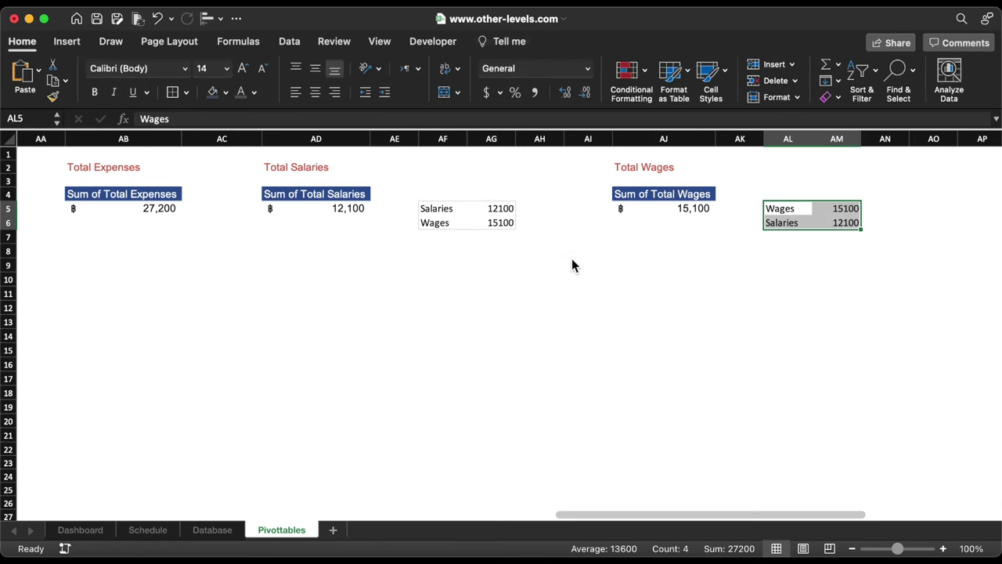
left_click(81, 529)
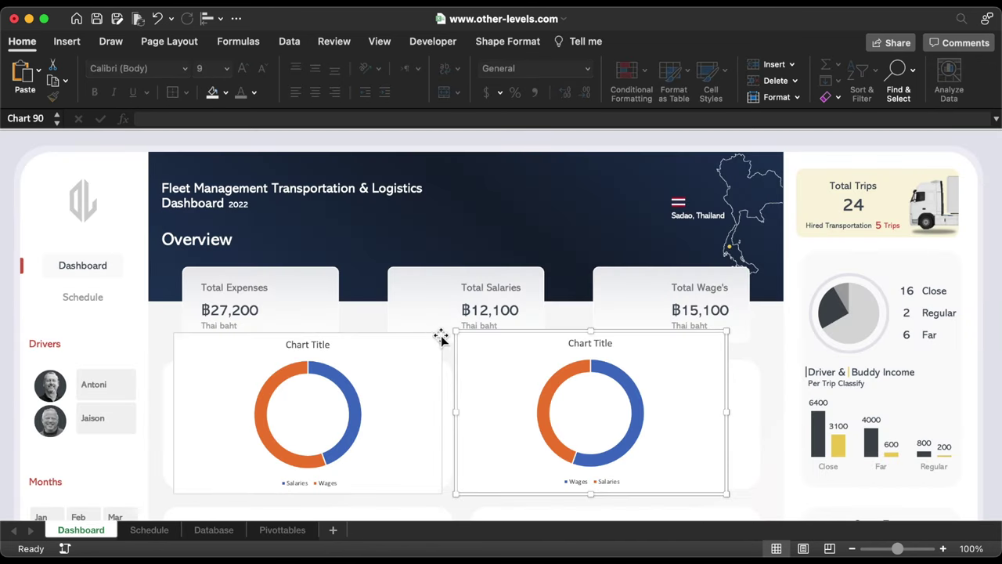
Give the right doughnut chart no outline and no fill, and delete its title and legend.
left_click(501, 43)
left_click(306, 69)
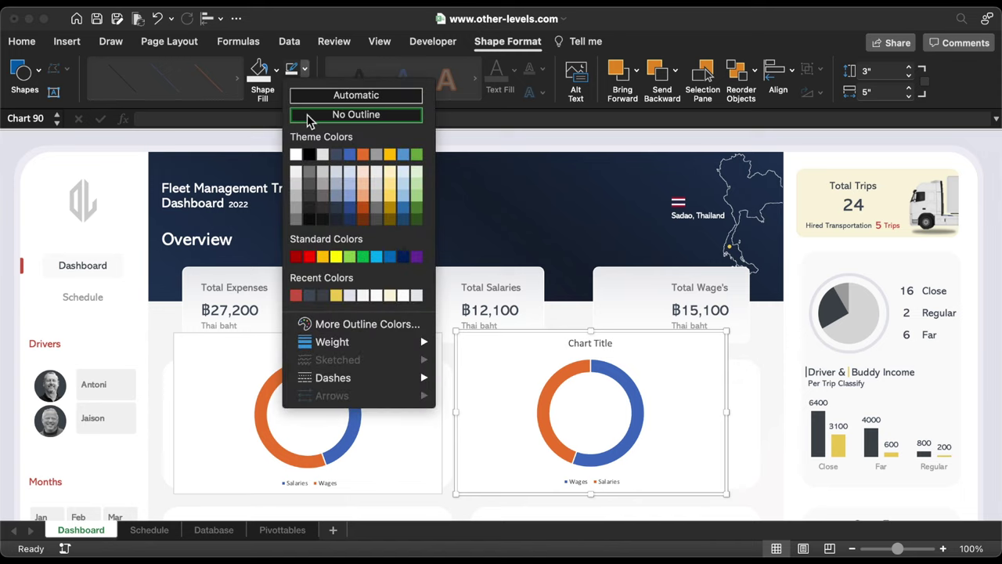
left_click(304, 110)
left_click(278, 70)
left_click(280, 117)
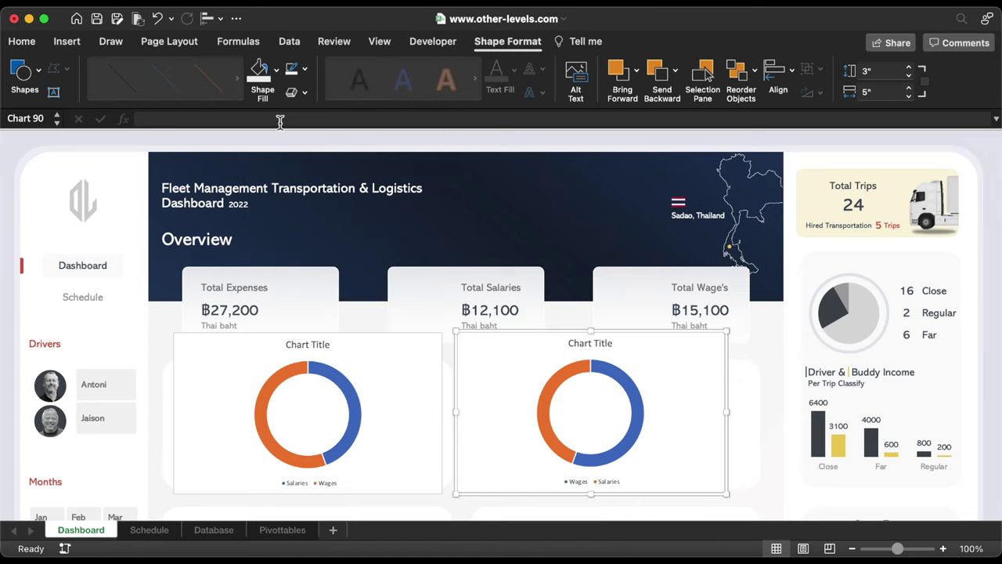
left_click(583, 342)
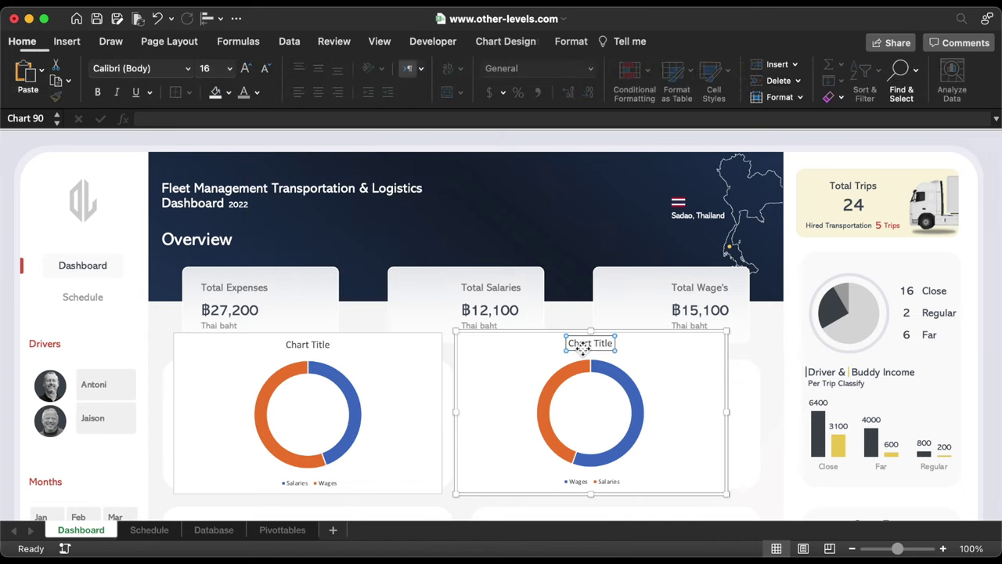
left_click(585, 460)
key("Delete")
left_click(586, 480)
key("Delete")
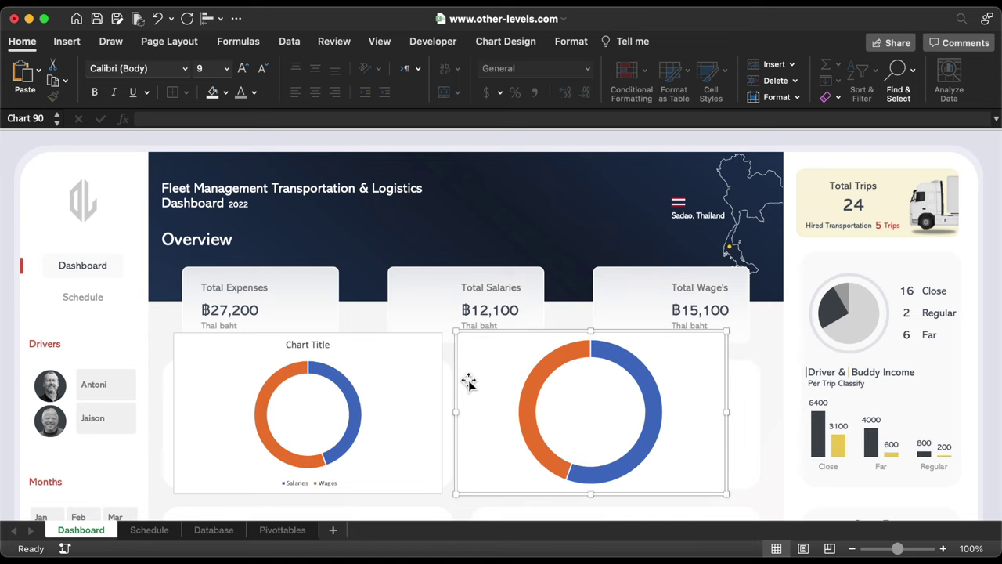
left_click(225, 92)
left_click(279, 136)
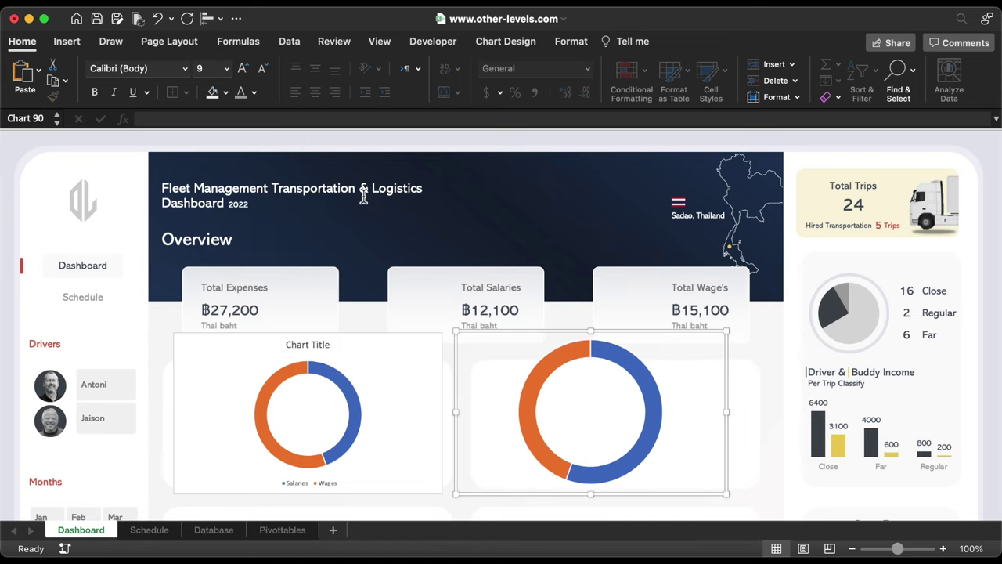
Give the left doughnut chart no fill and no outline, and delete its title and legend.
left_click(368, 341)
left_click(225, 93)
left_click(279, 137)
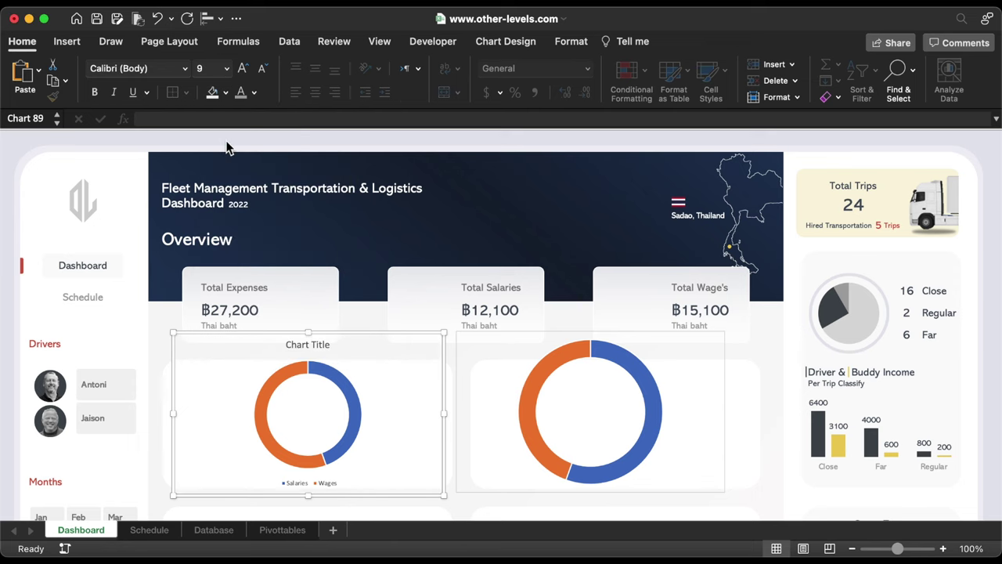
left_click(570, 40)
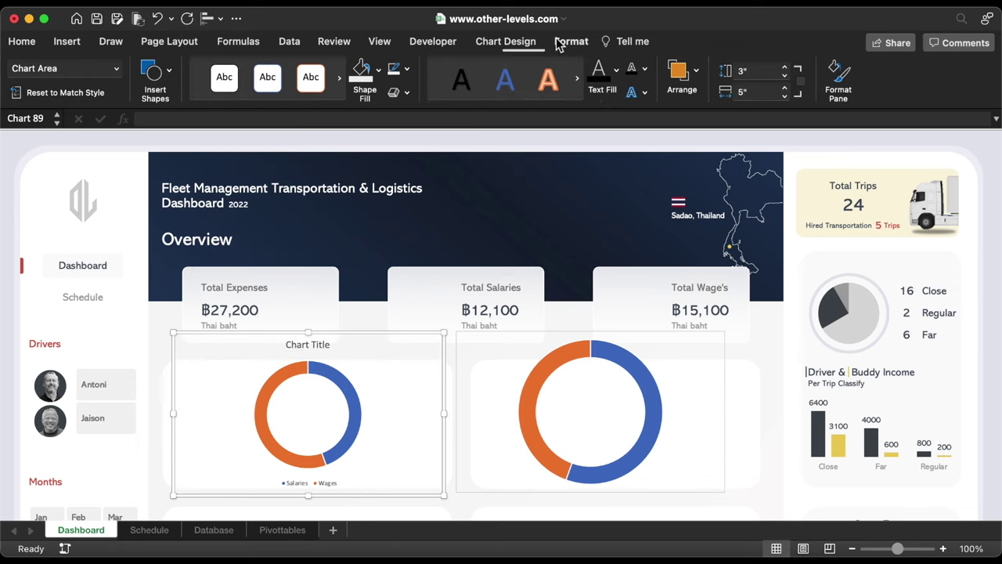
left_click(407, 70)
left_click(411, 115)
left_click(315, 344)
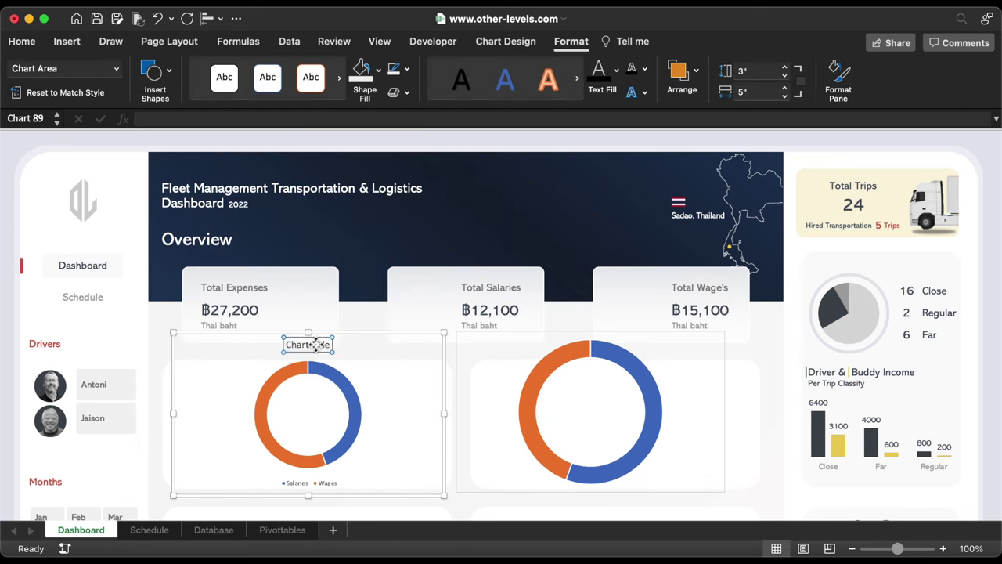
key("Delete")
left_click(327, 483)
key("Delete")
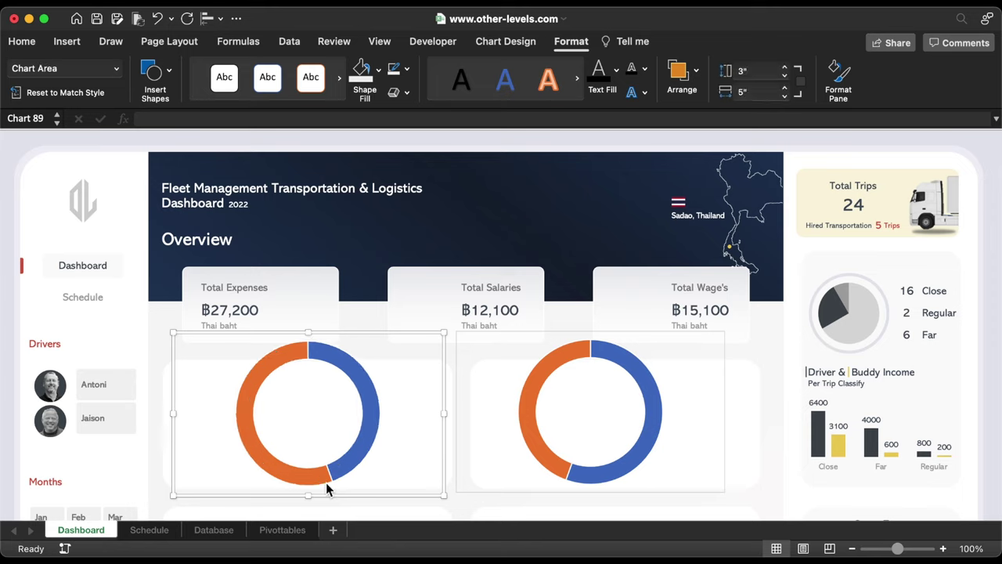
Remove the shape outline from the right doughnut chart.
left_click(489, 334)
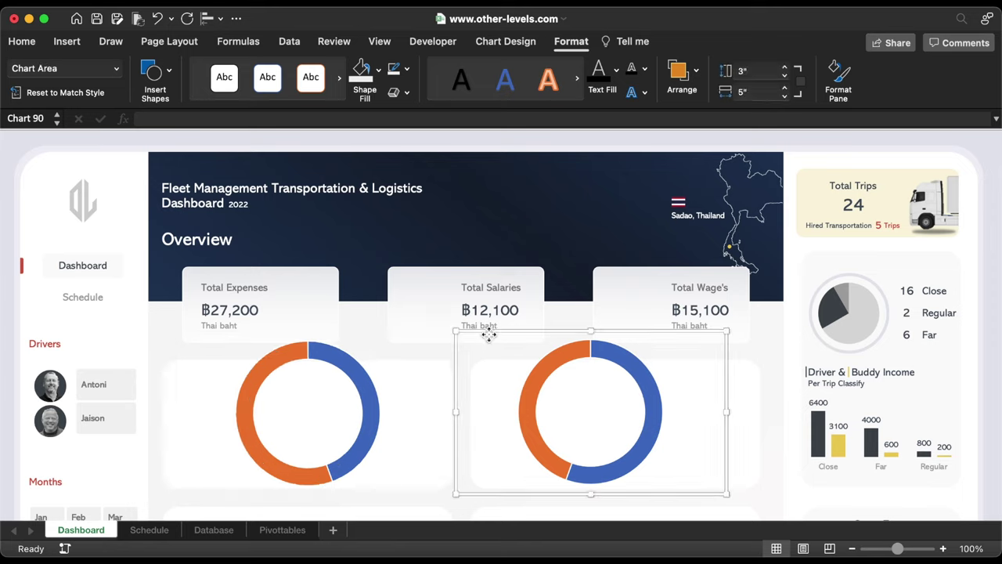
left_click(406, 69)
left_click(412, 114)
left_click(597, 364)
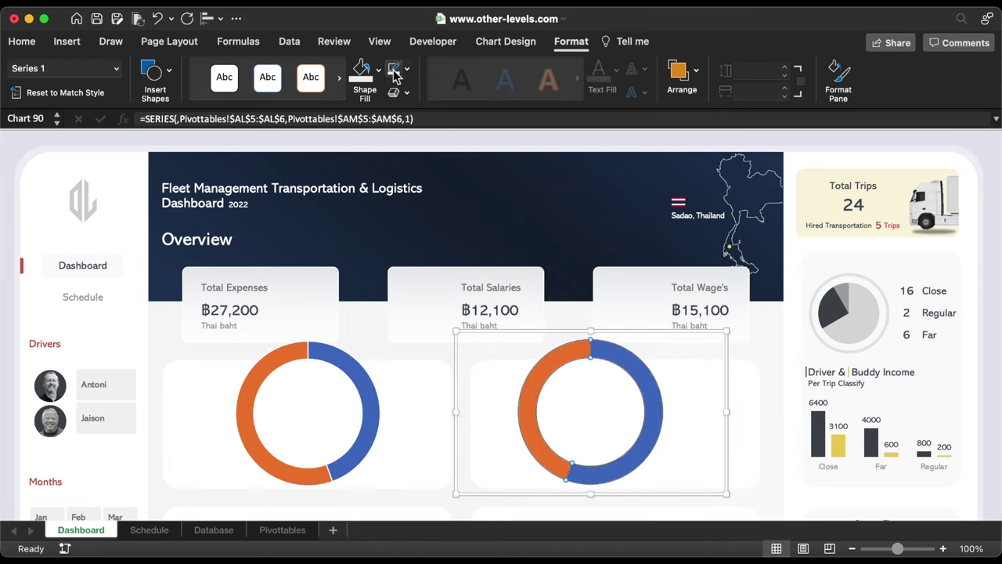
Colour the right doughnut's Wages slice and the left doughnut's Salaries slice red.
left_click(331, 353)
left_click(333, 348)
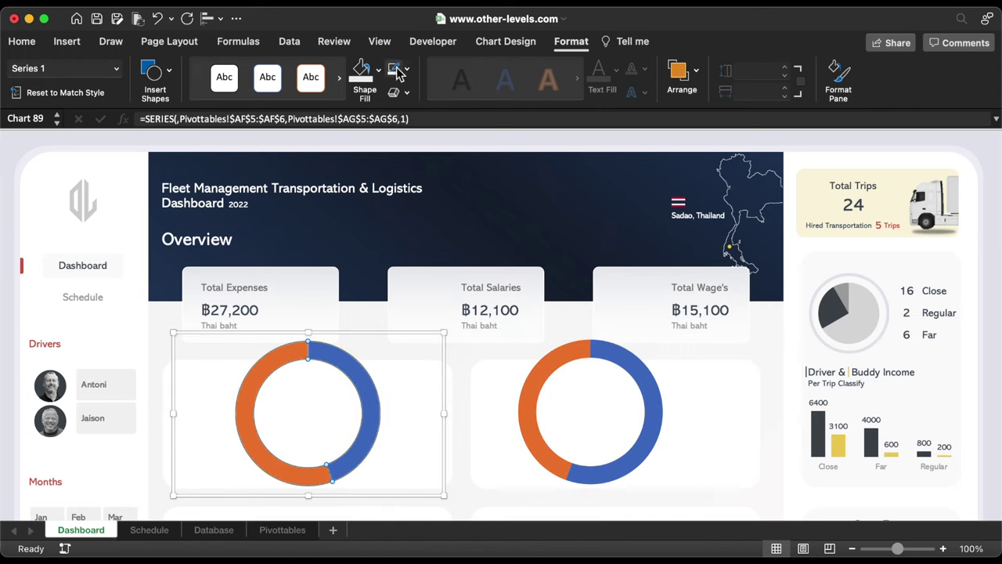
left_click(622, 362)
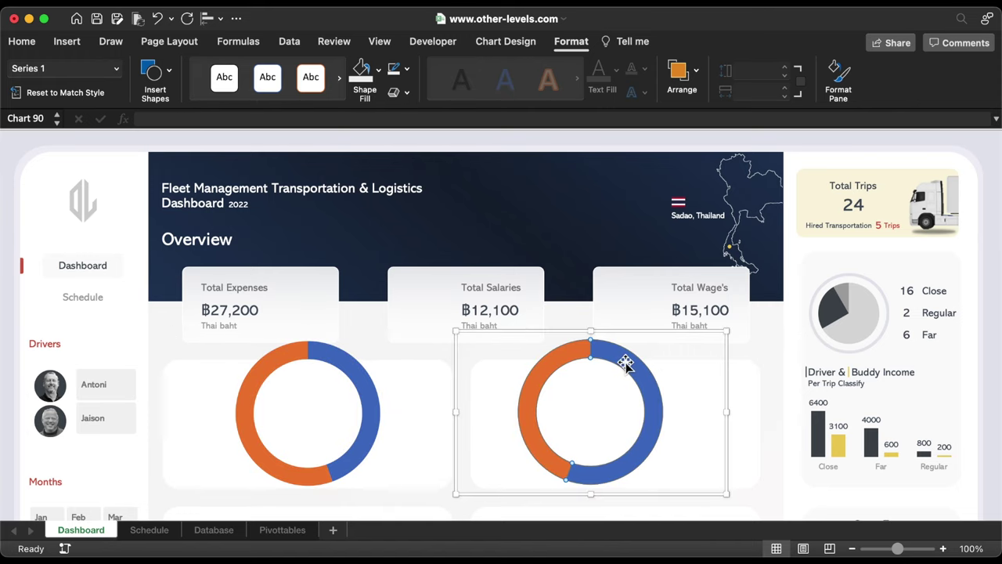
left_click(624, 360)
left_click(624, 360)
left_click(378, 71)
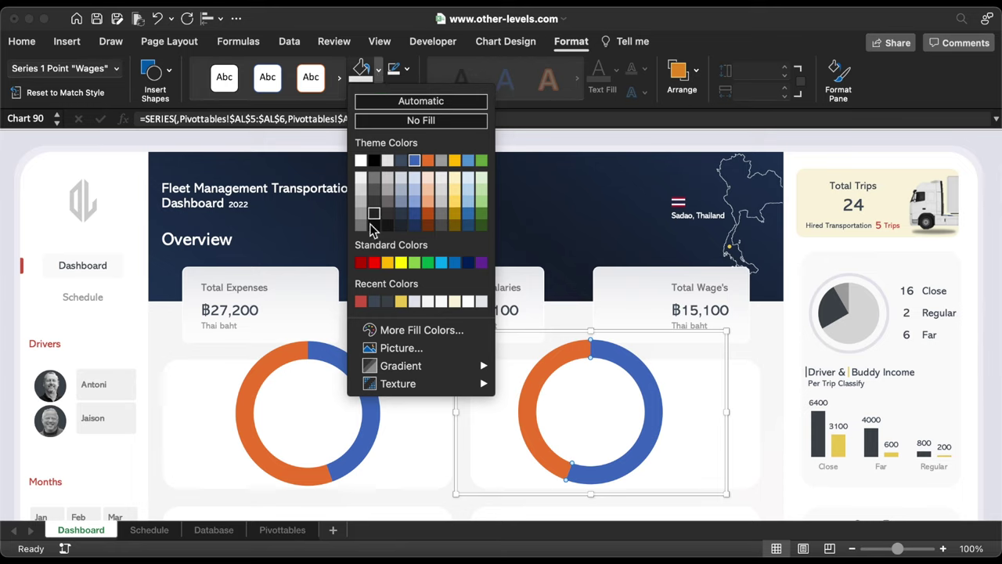
left_click(361, 302)
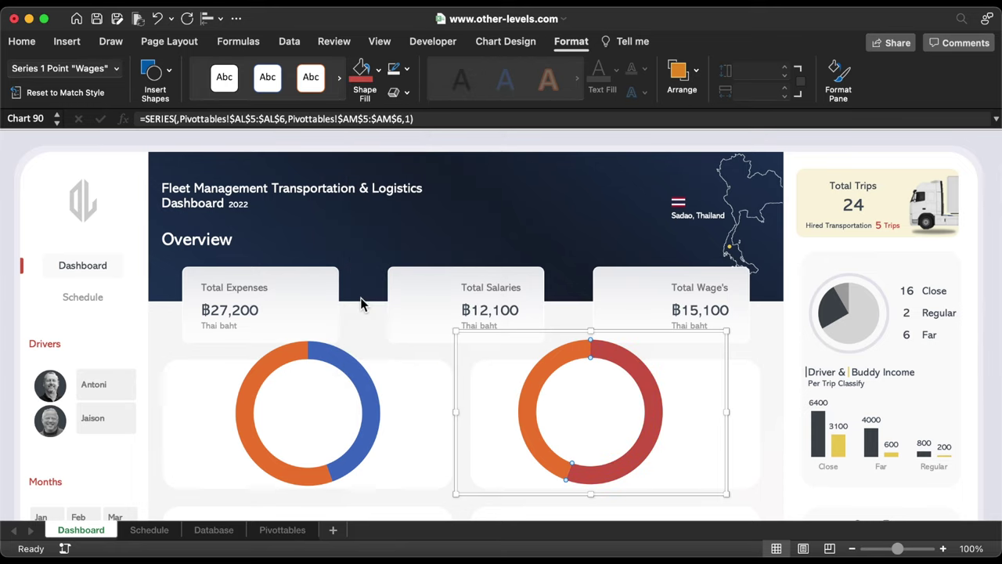
left_click(335, 360)
left_click(335, 360)
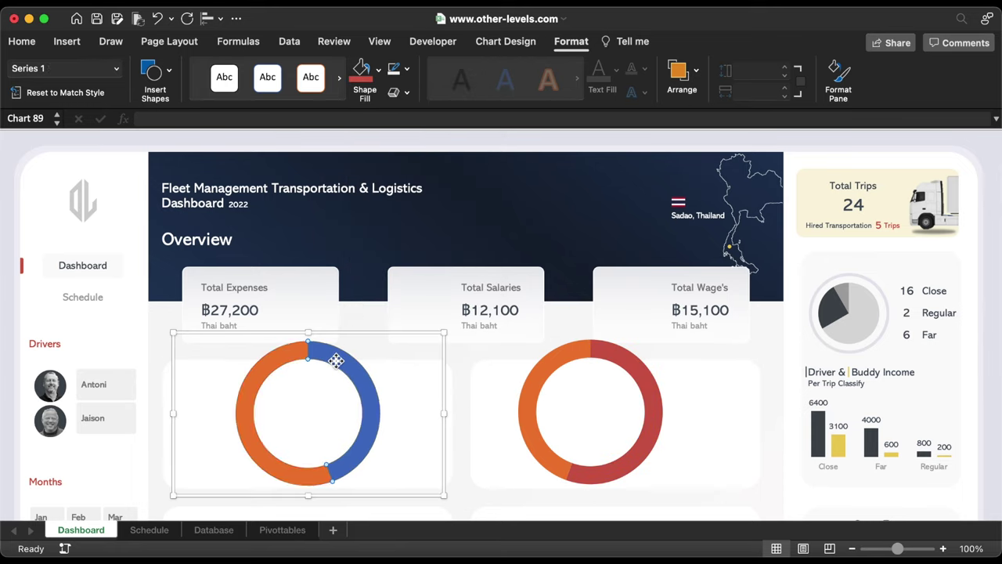
left_click(361, 79)
Colour the remaining slice of each doughnut light grey.
left_click(555, 357)
left_click(555, 358)
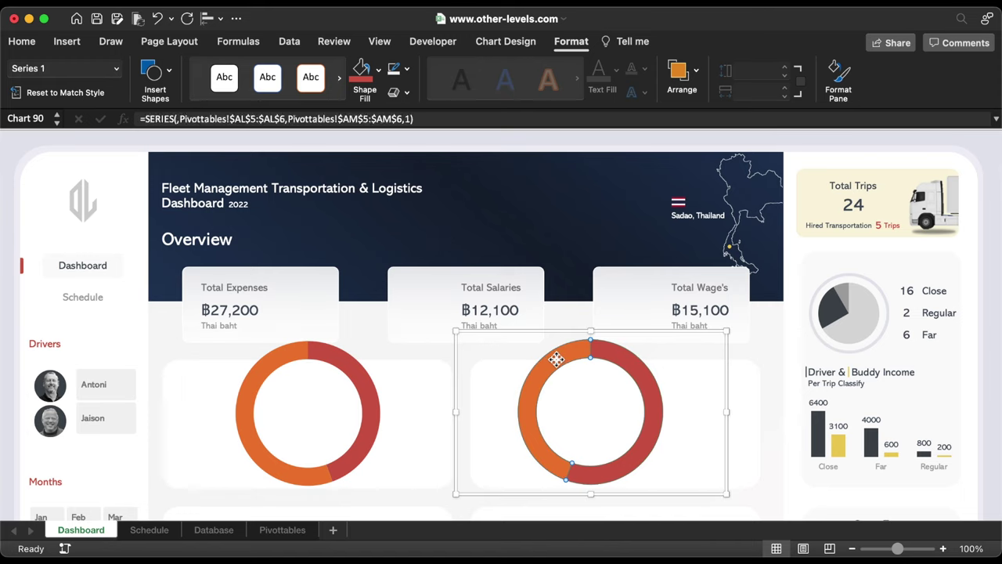
left_click(555, 358)
left_click(378, 69)
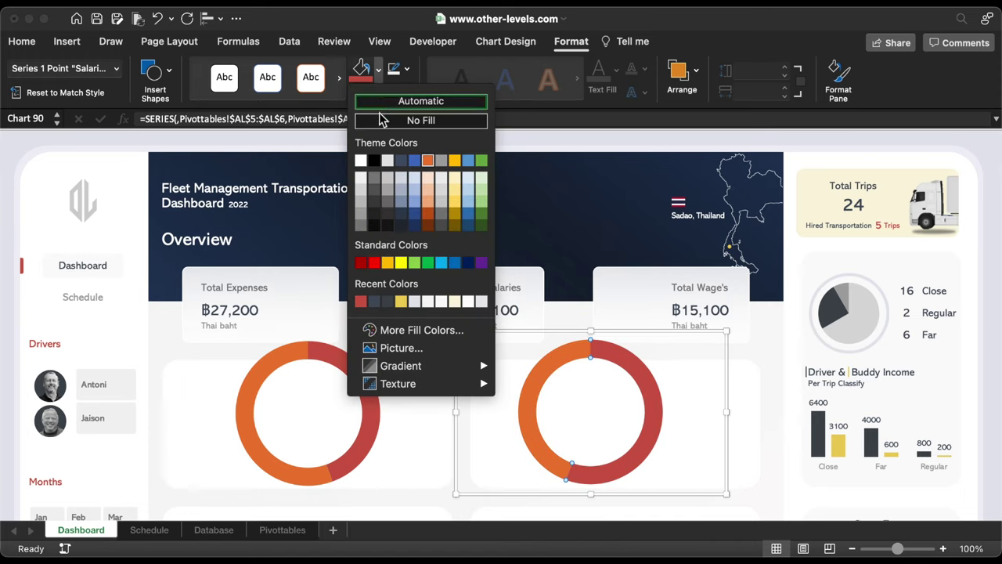
left_click(361, 193)
left_click(277, 357)
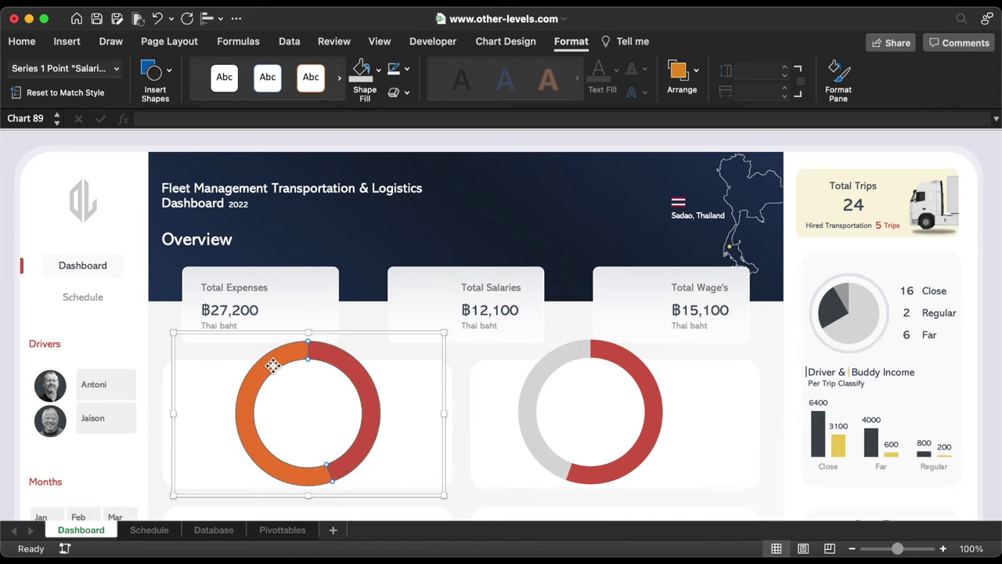
left_click(277, 356)
left_click(277, 356)
left_click(361, 74)
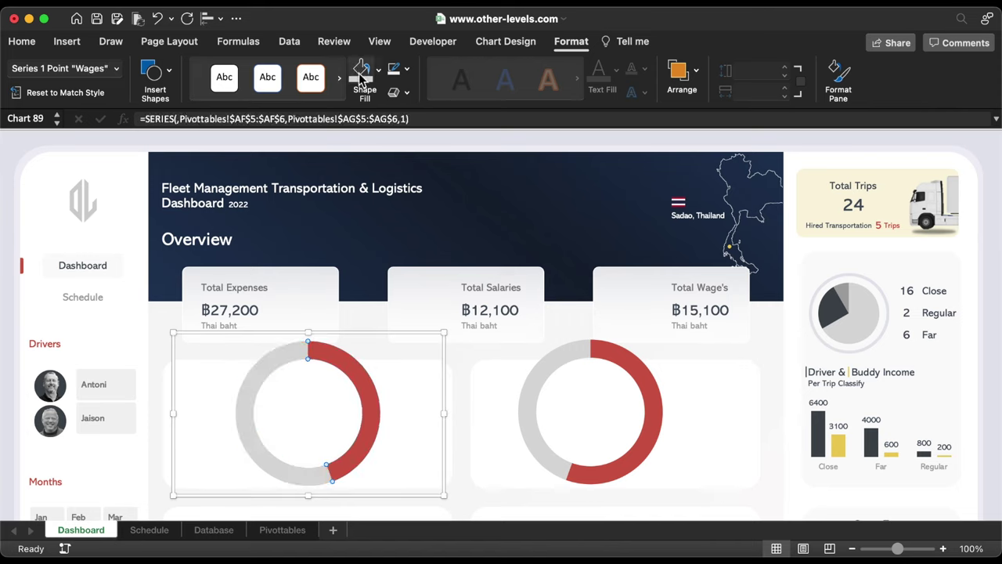
Show the Series Options for the left doughnut's data series in Format Data Series.
key("super+1")
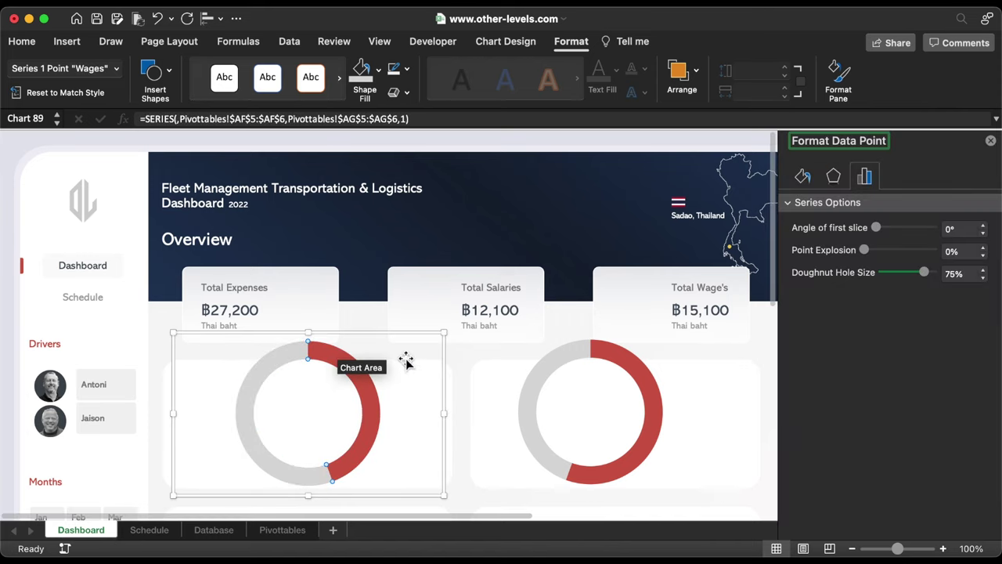
left_click(334, 360)
left_click(334, 360)
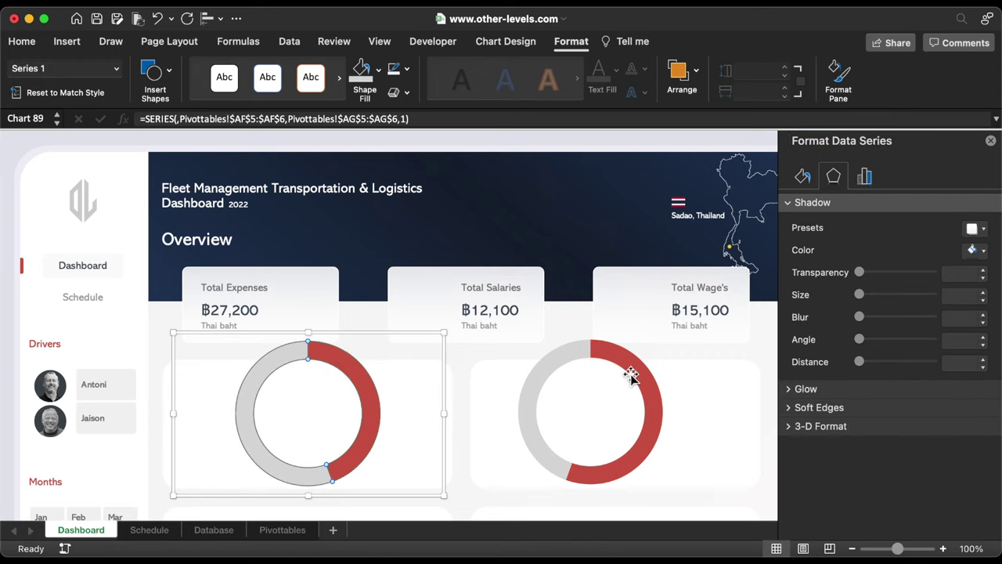
left_click(865, 180)
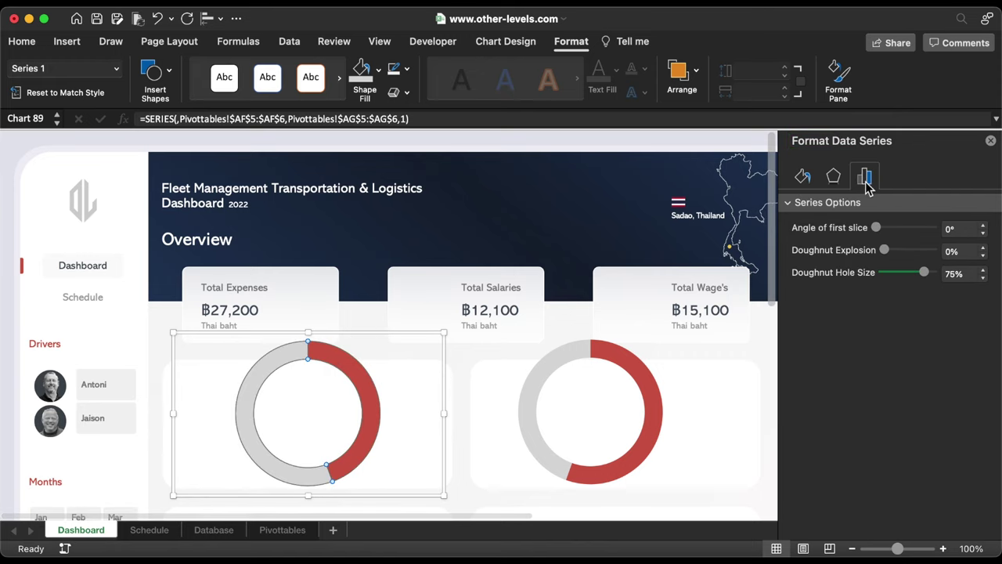
Set Doughnut Hole Size to 84% on the left and right doughnuts, then close the pane.
left_click(955, 274)
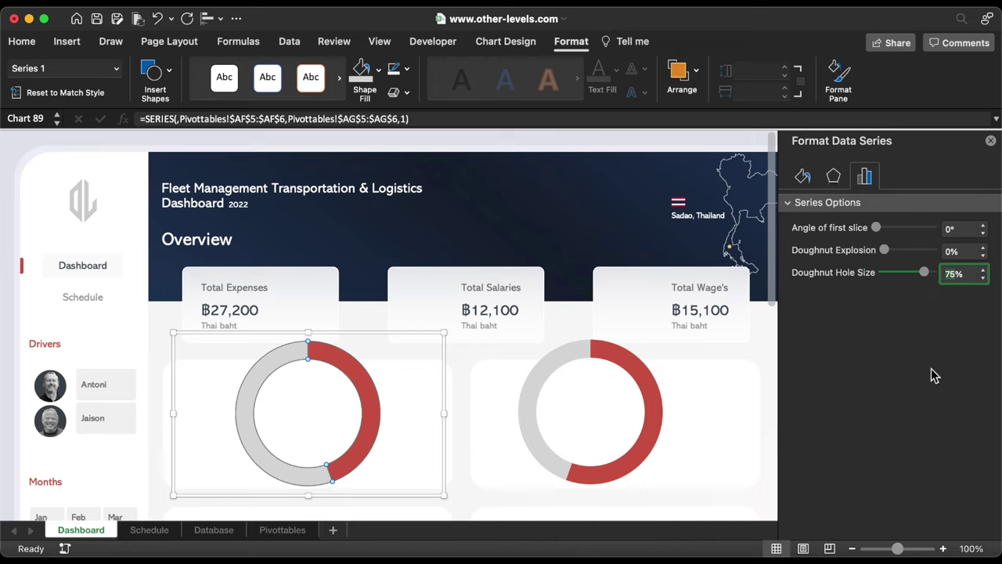
key("Return")
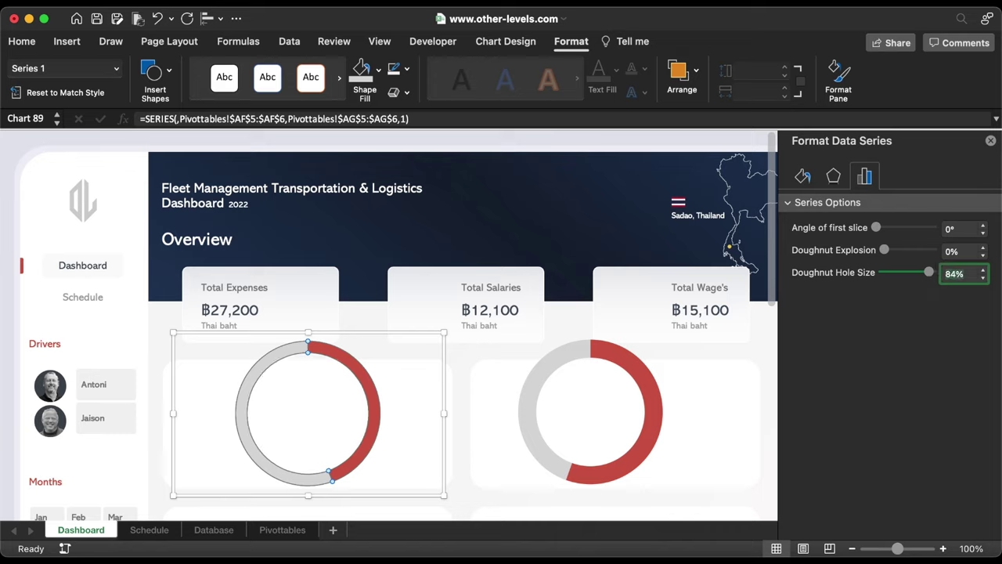
left_click(626, 363)
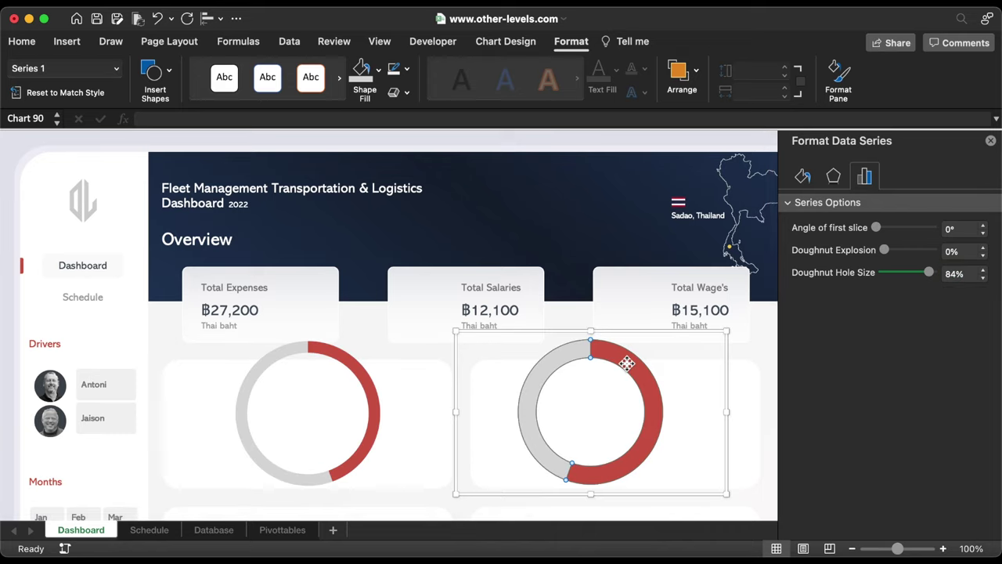
left_click(957, 273)
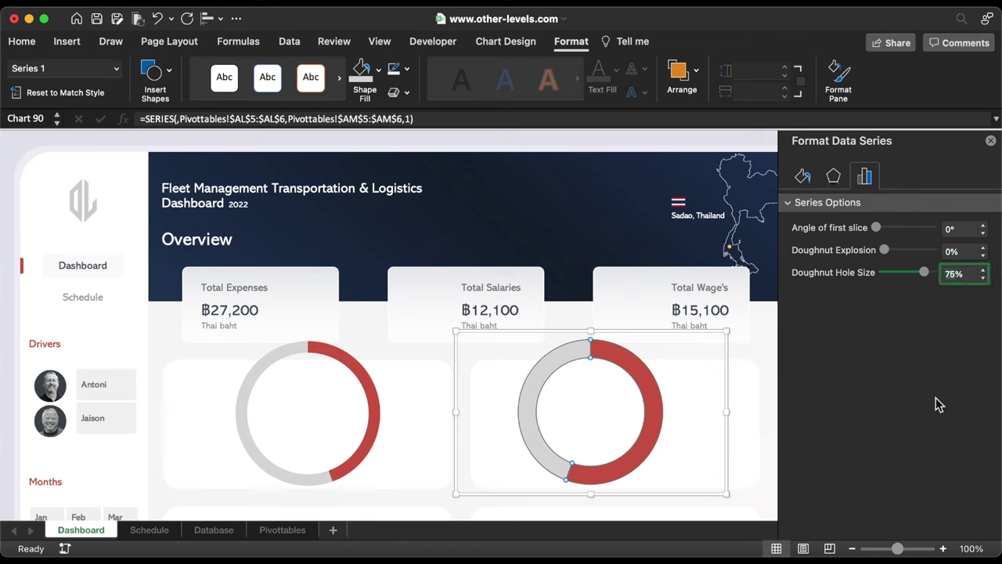
type("84")
key("Return")
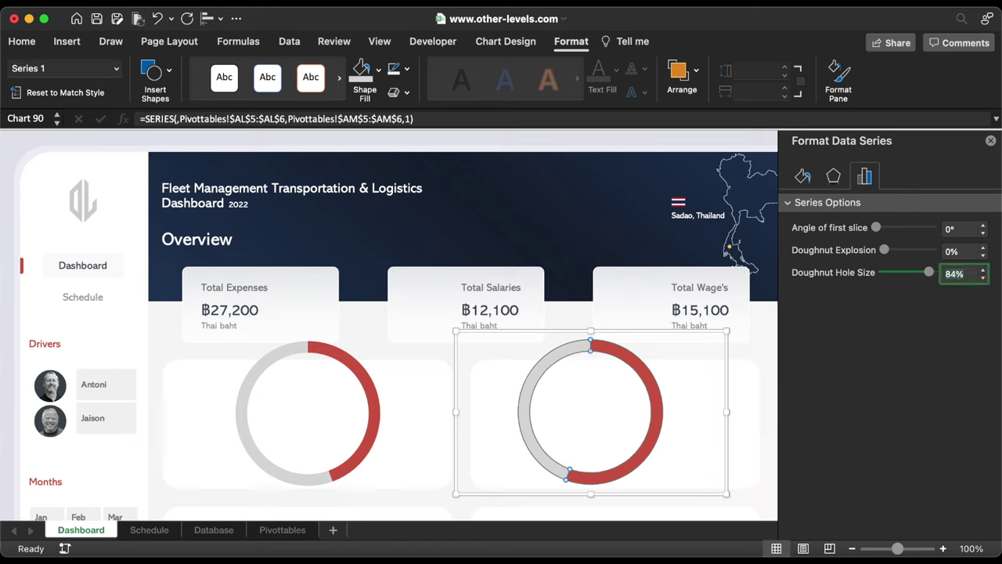
left_click(991, 141)
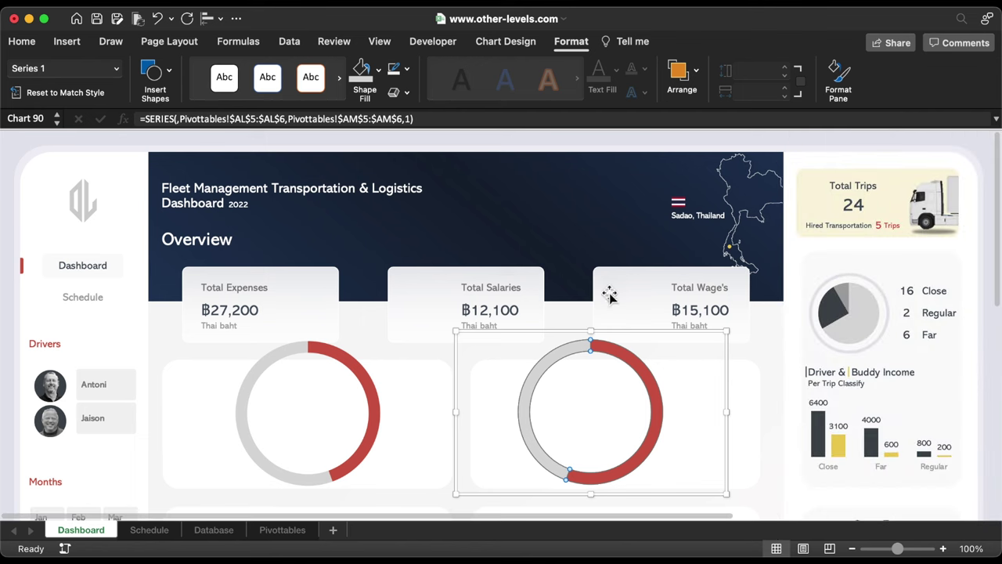
left_click(514, 335)
Resize both doughnuts to 2.2 x 1.32 inches, move them onto the KPI cards, and align their middles.
left_click(338, 354)
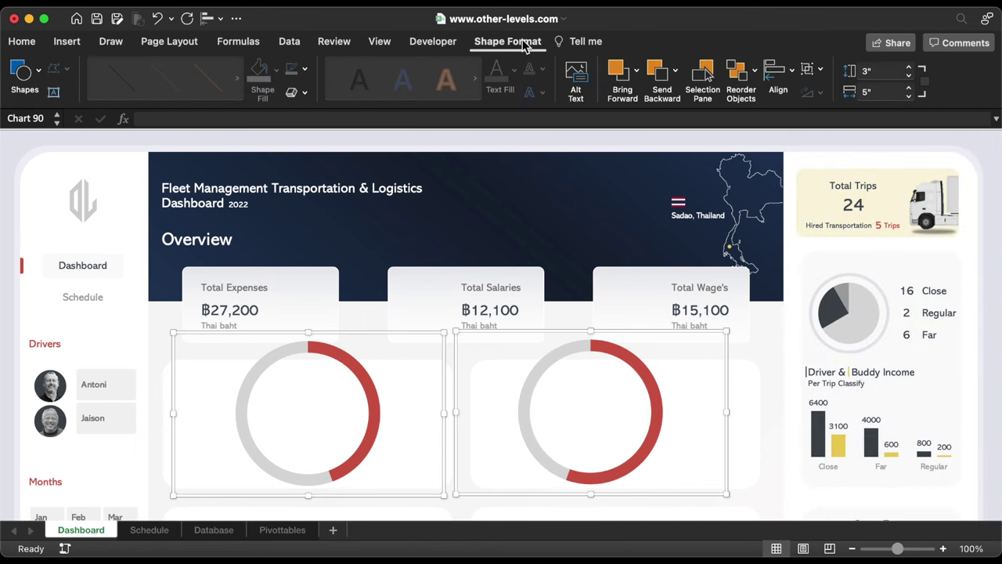
left_click(909, 95)
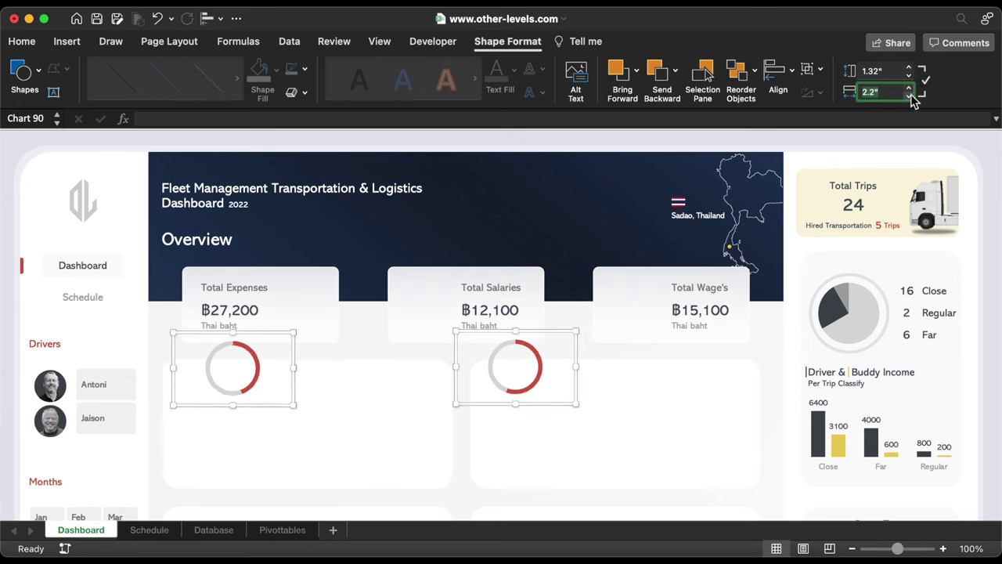
left_click_drag(477, 403, 592, 347)
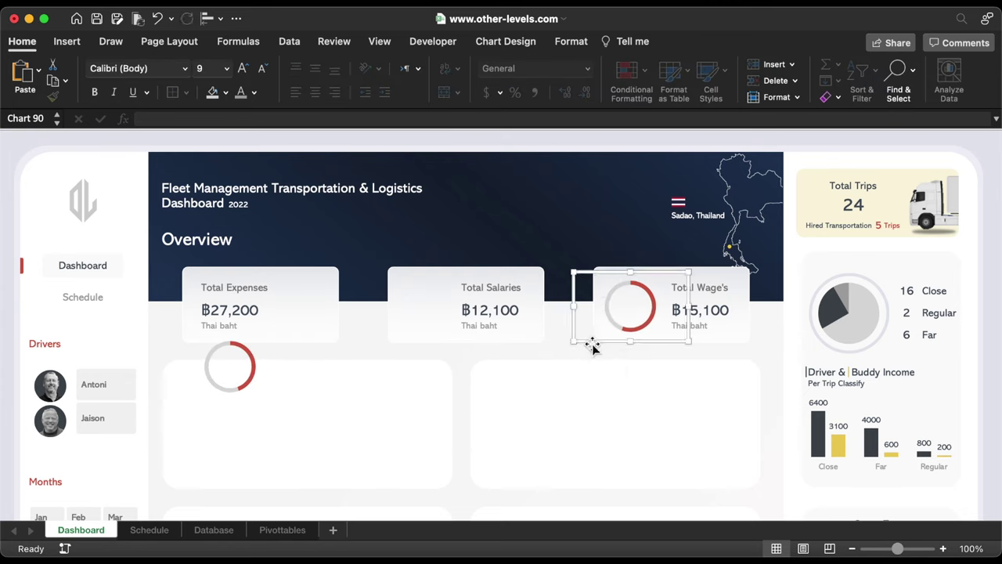
left_click_drag(247, 400, 443, 342)
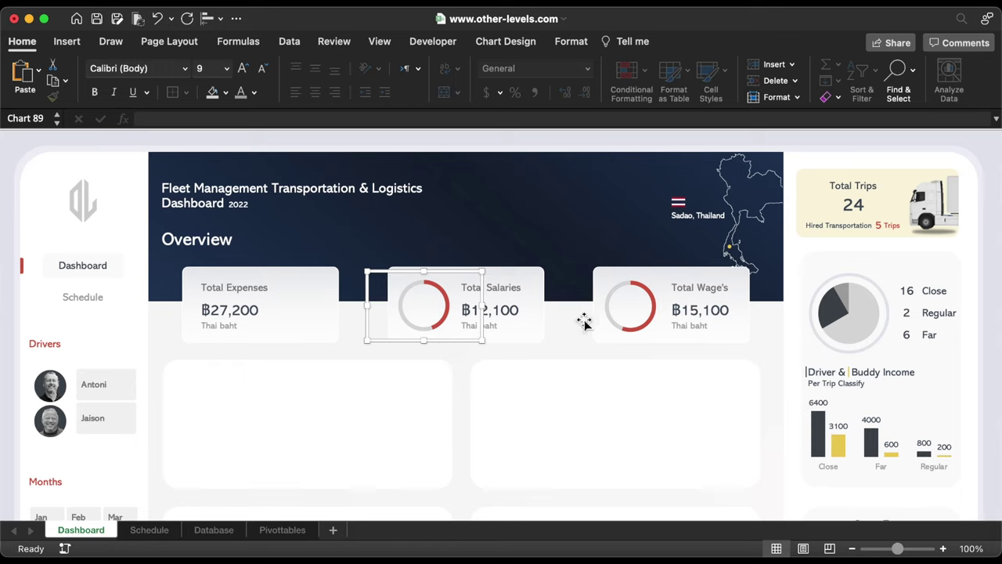
left_click(618, 320, "shift")
left_click(220, 18)
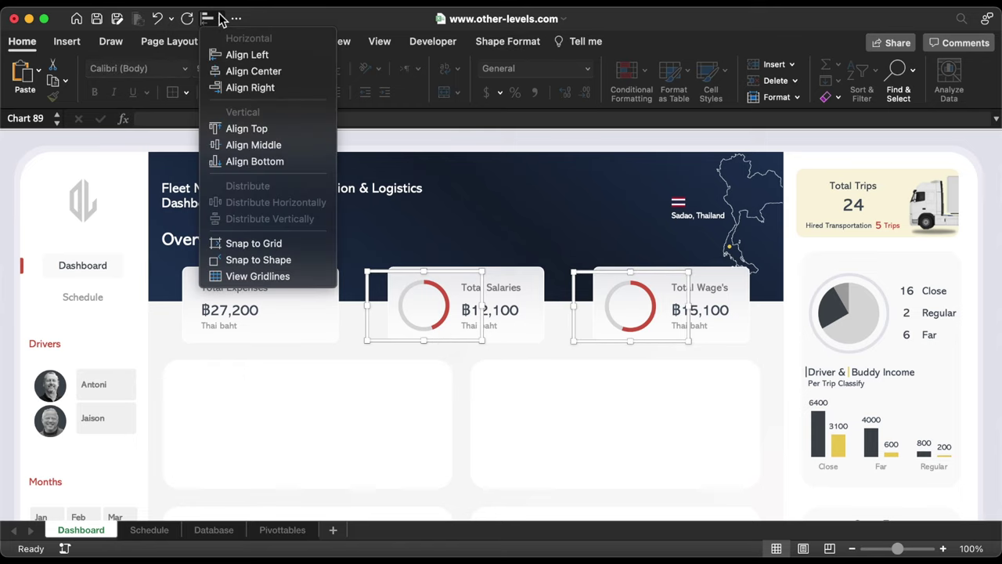
left_click(253, 145)
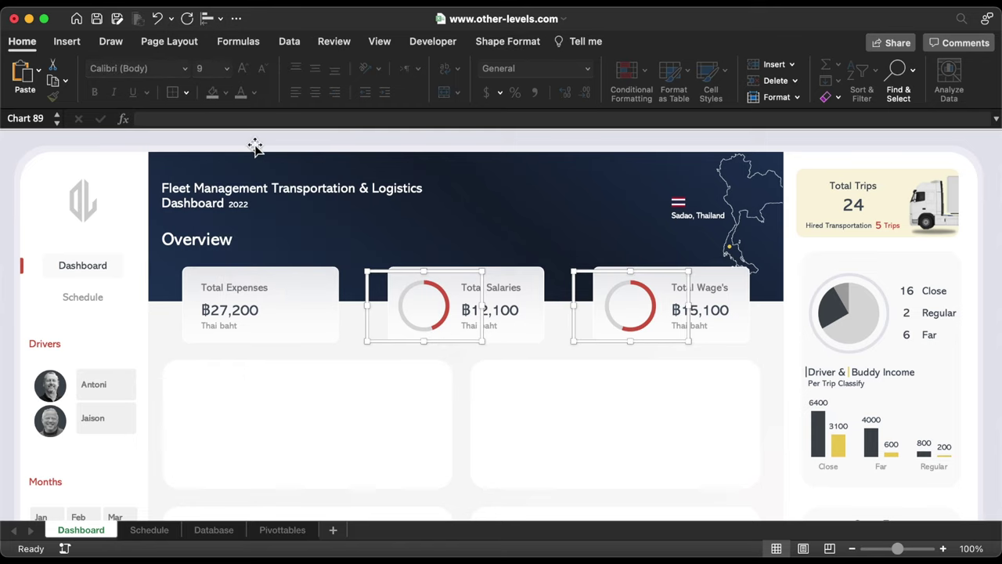
Place copies of the ฿12,100 and ฿15,100 value boxes below their cards.
left_click(508, 311)
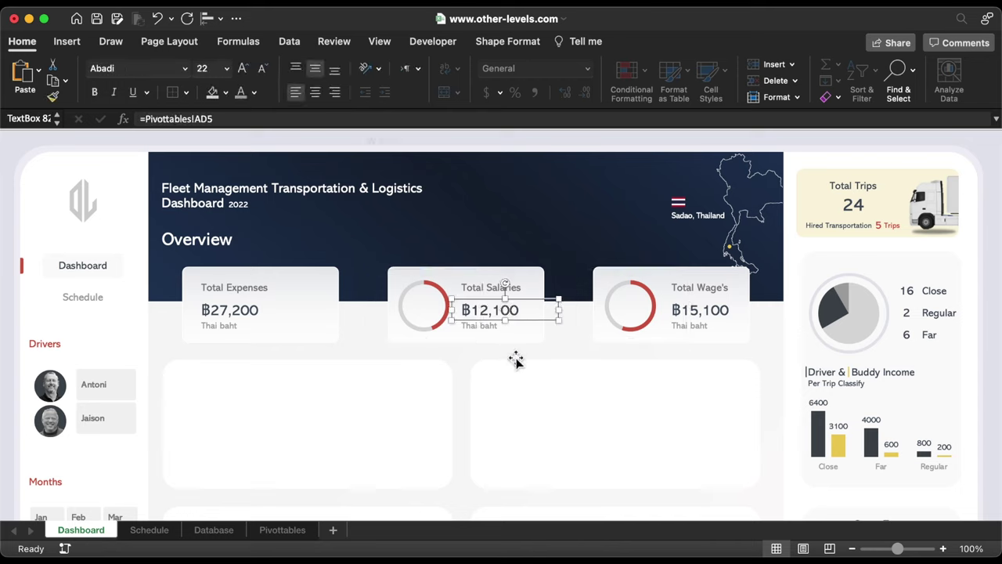
key("super+d")
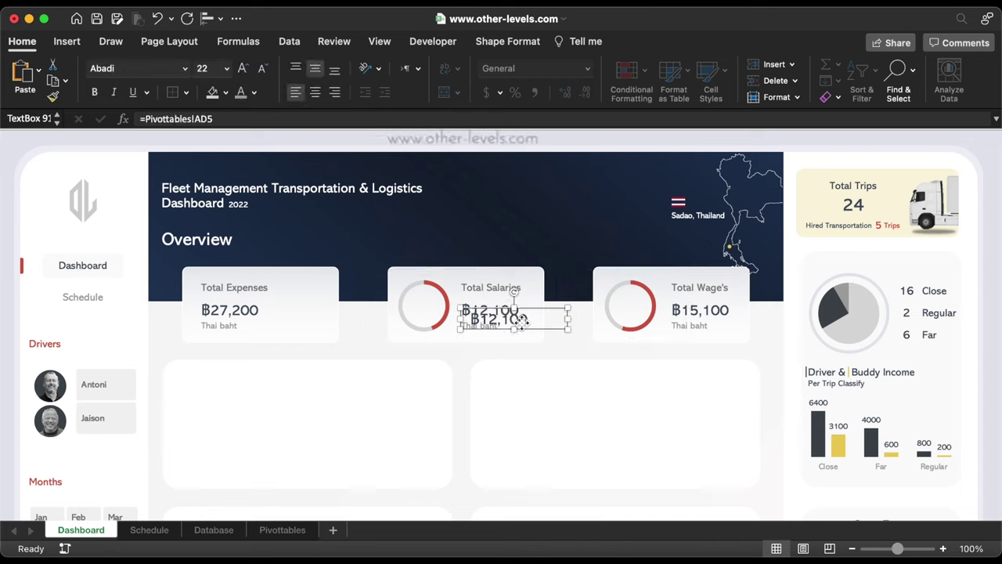
left_click_drag(521, 320, 515, 365)
left_click(704, 313)
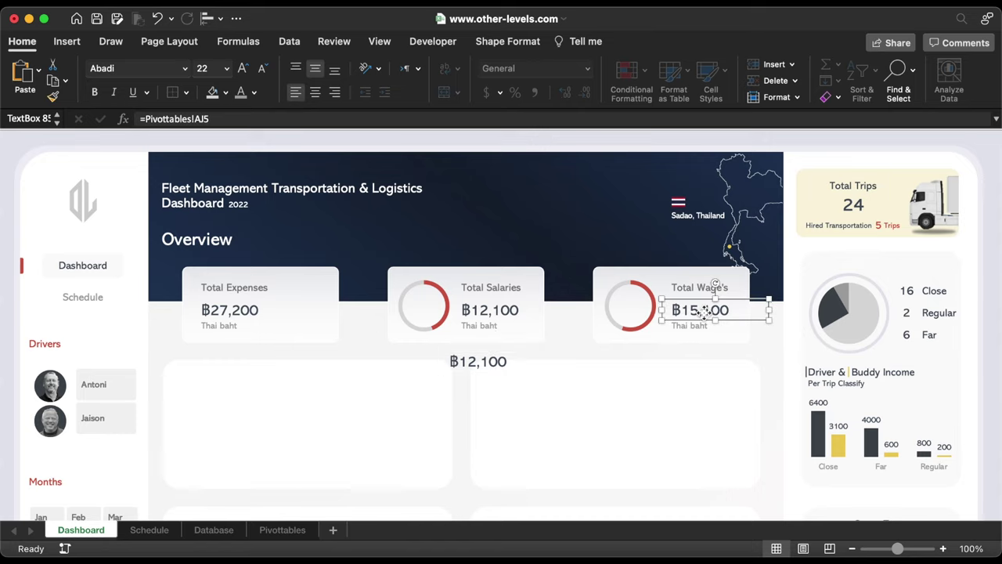
left_click_drag(703, 315, 690, 364)
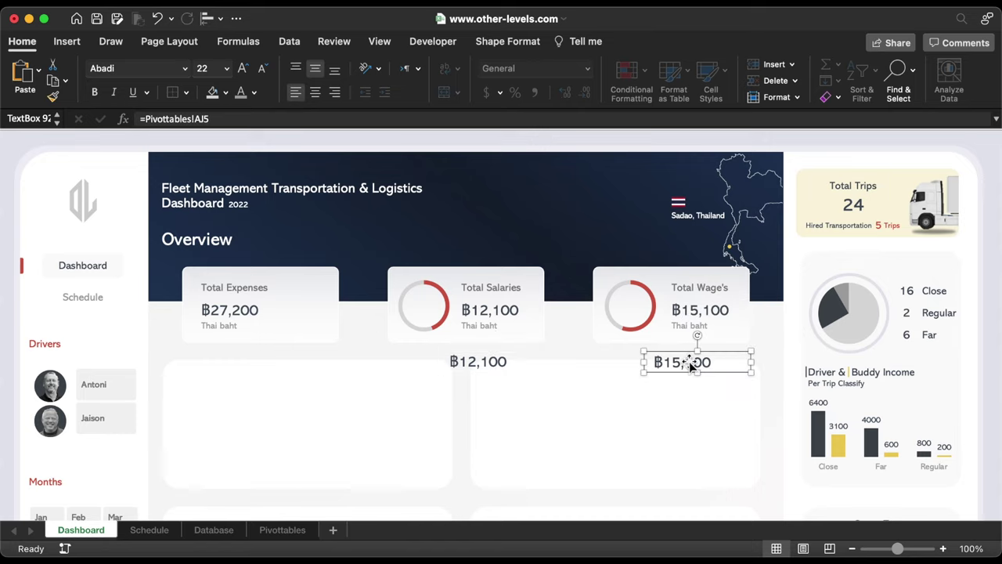
left_click(281, 529)
Label AF8 'Percentage' and set AG8 to =AG5 divided by Total Expenses, shown as 44%.
left_click(442, 251)
type("Percentage")
key("Tab")
type("=")
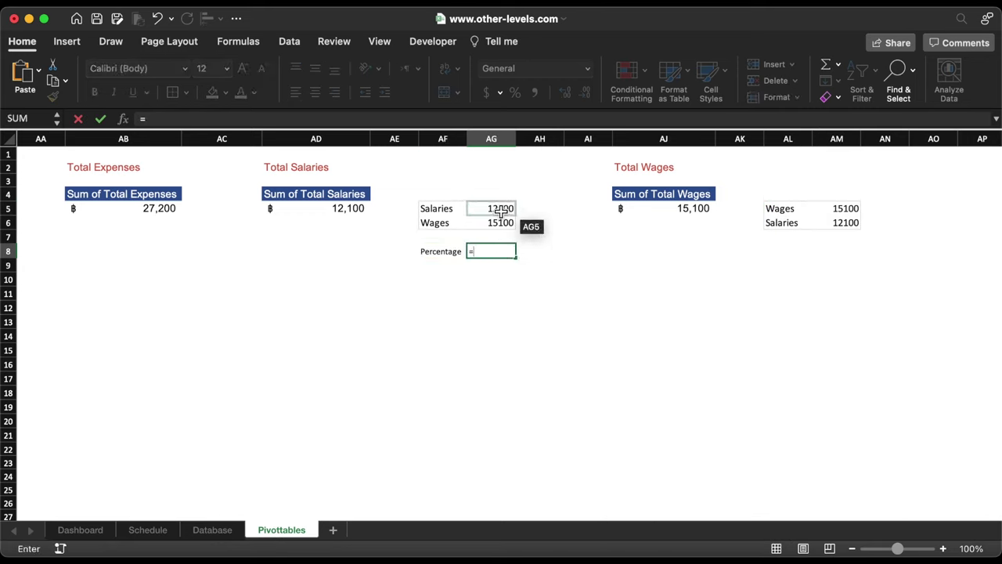
left_click(501, 210)
type("/")
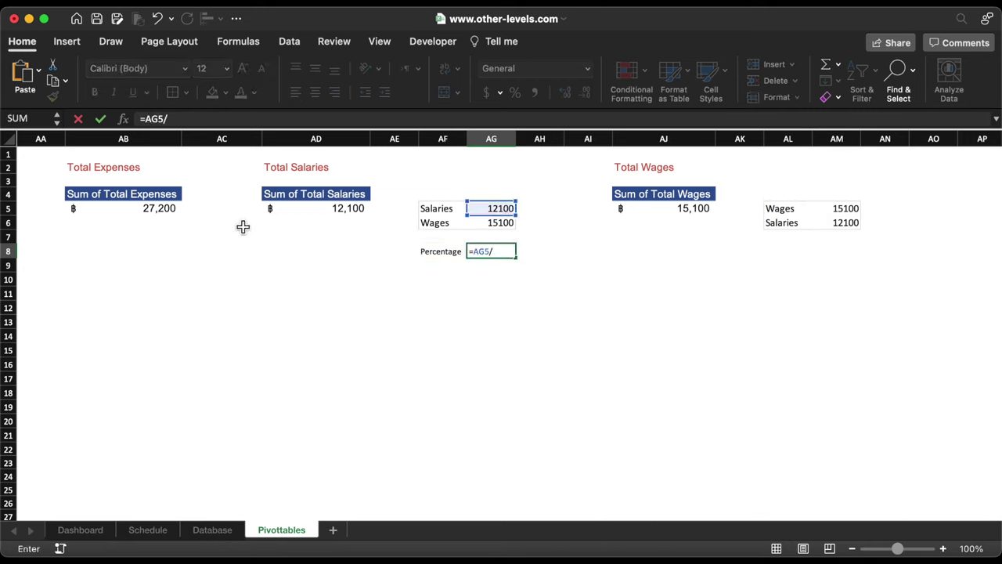
left_click(173, 209)
key("Return")
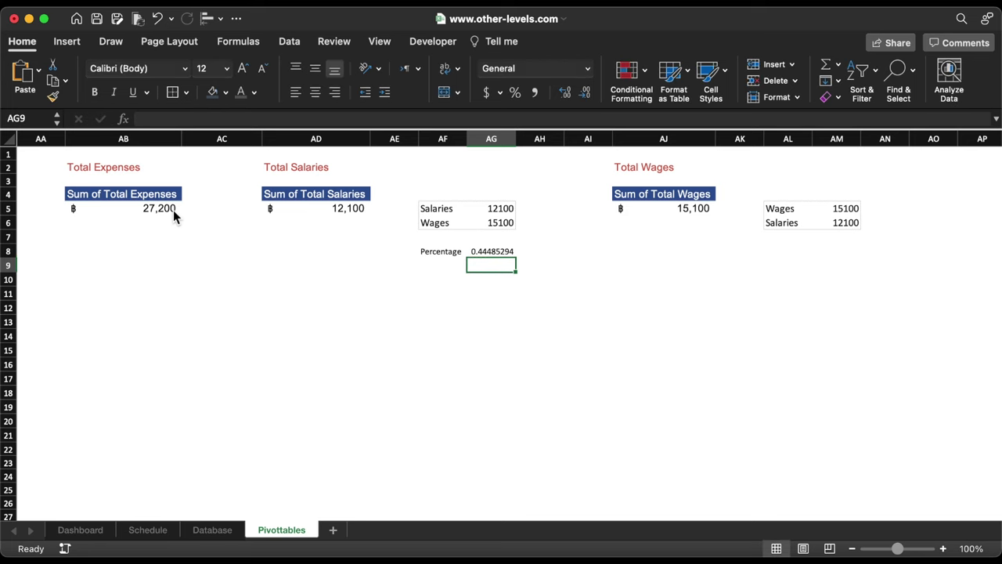
left_click(484, 250)
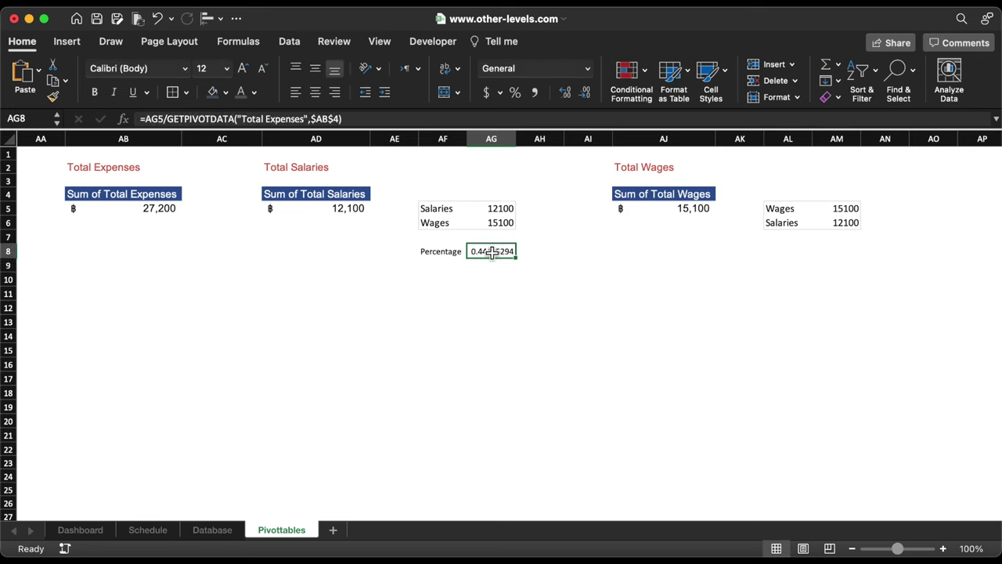
left_click(515, 92)
Copy the Percentage row AF8:AG8 to AL8 beside the wages table, giving 56%.
left_click_drag(442, 251, 486, 256)
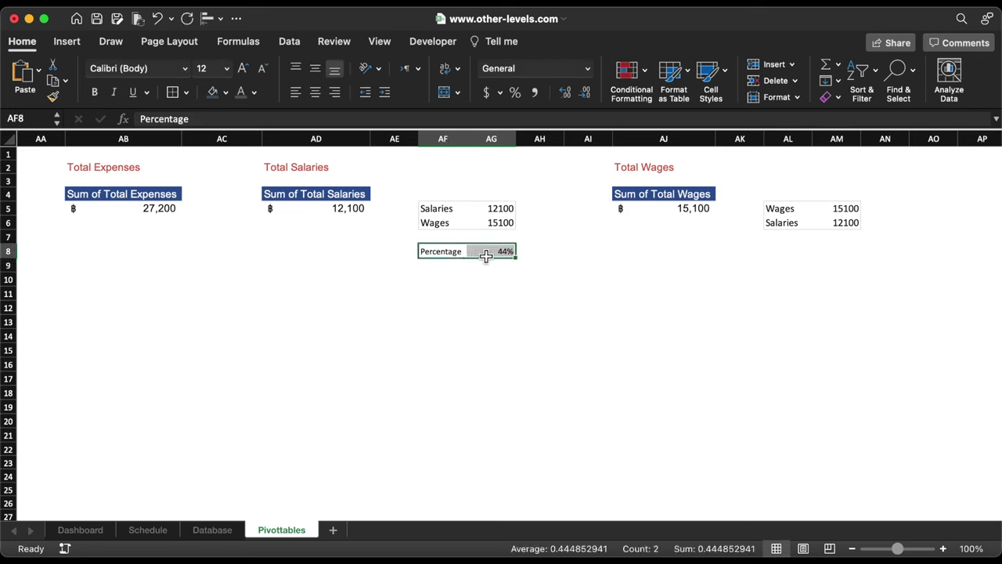
key("super+c")
left_click(783, 251)
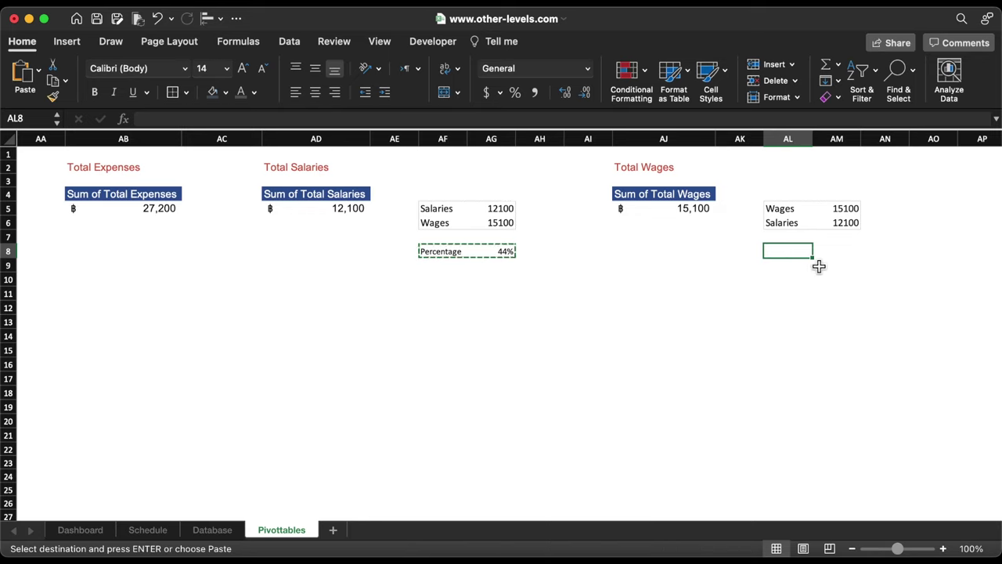
key("super+v")
left_click(444, 251)
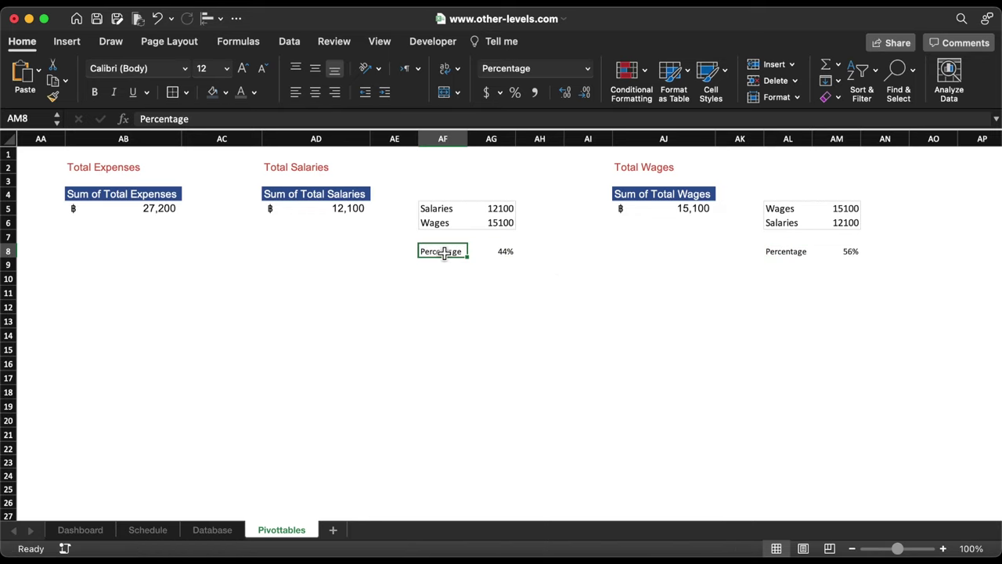
left_click_drag(785, 252, 837, 251)
left_click(481, 299)
left_click_drag(442, 139, 491, 139)
left_click_drag(787, 139, 836, 139)
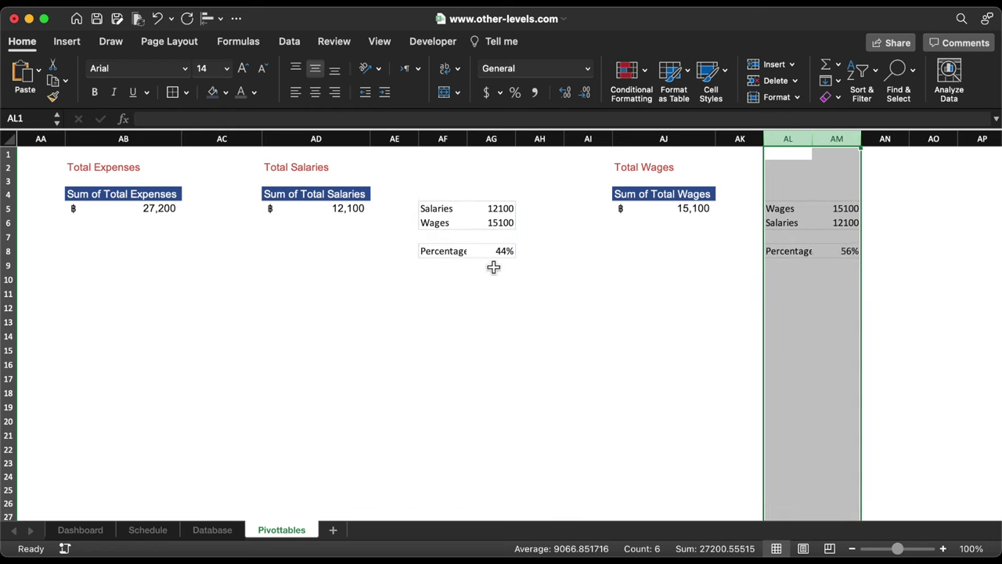
left_click(442, 138)
Link the box under Total Salaries to =Pivottables!AG8 so it shows 44%.
left_click(80, 530)
left_click(477, 362)
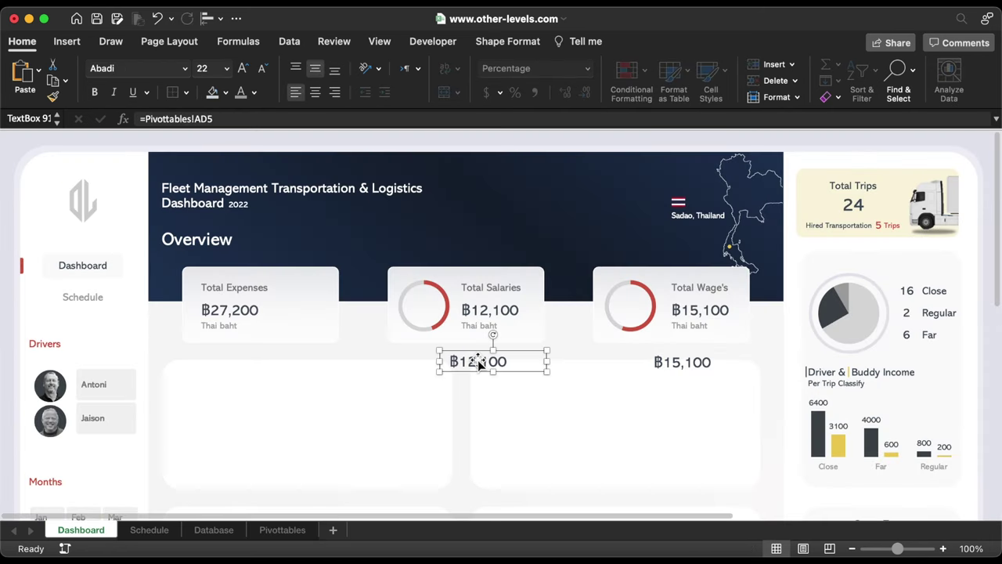
left_click(253, 118)
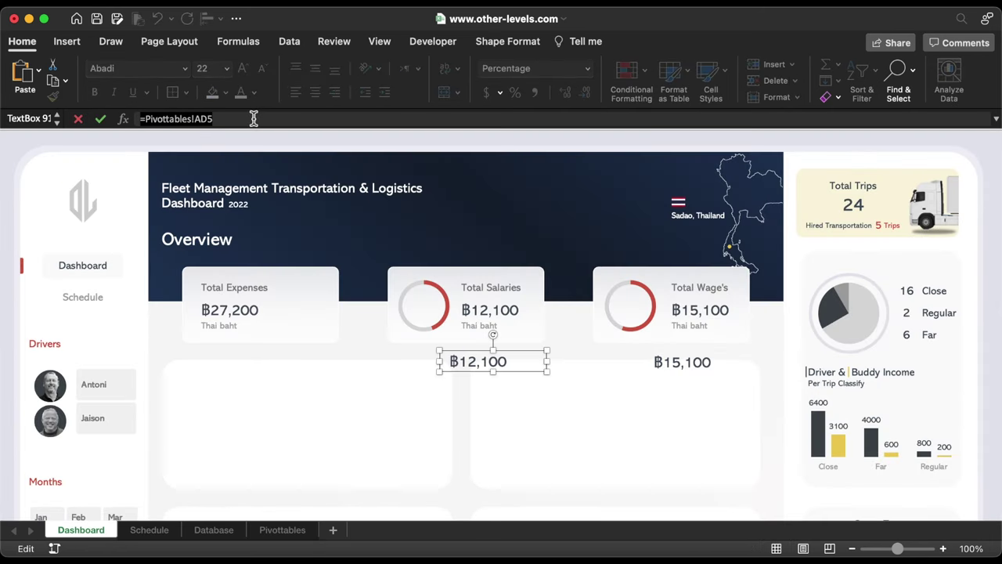
key("super+a")
type("=")
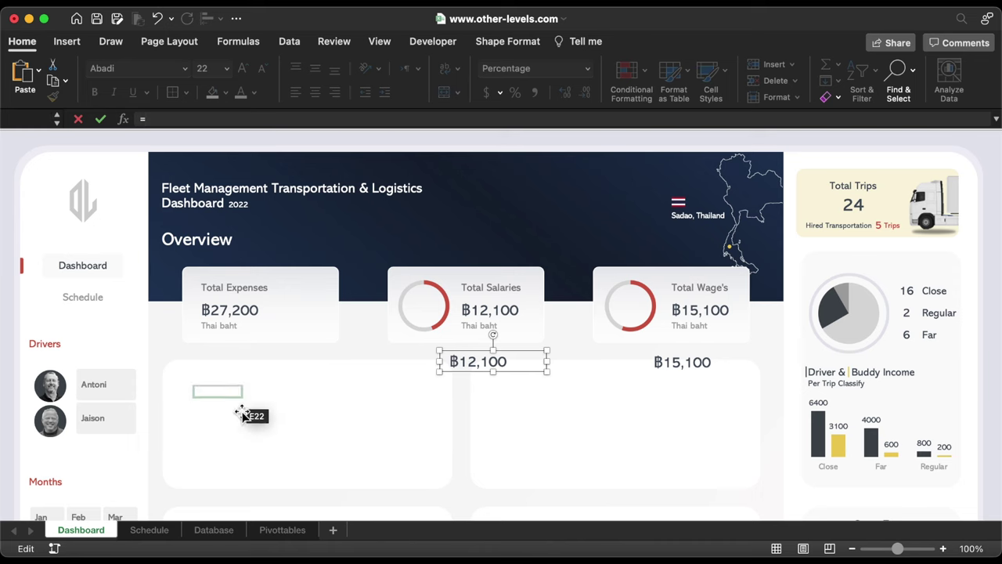
left_click(280, 529)
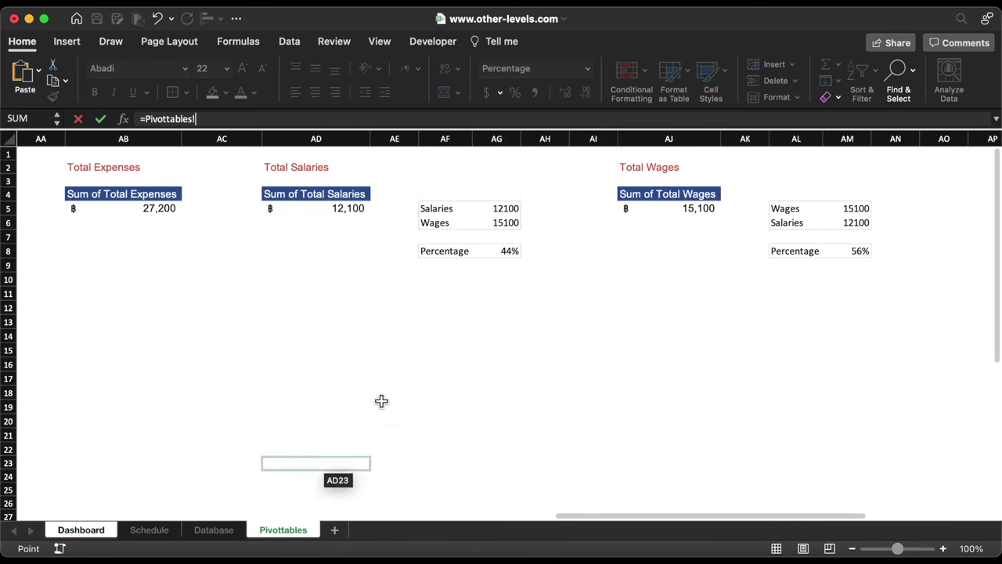
left_click(508, 251)
key("Return")
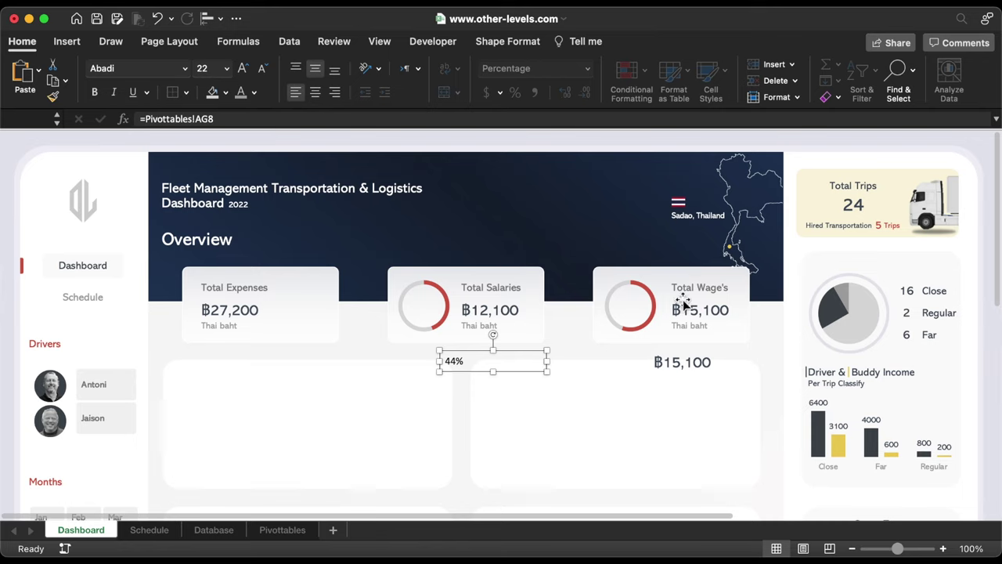
Link the box under Total Wage's to =Pivottables!AM8 so it shows 56%.
left_click(684, 366)
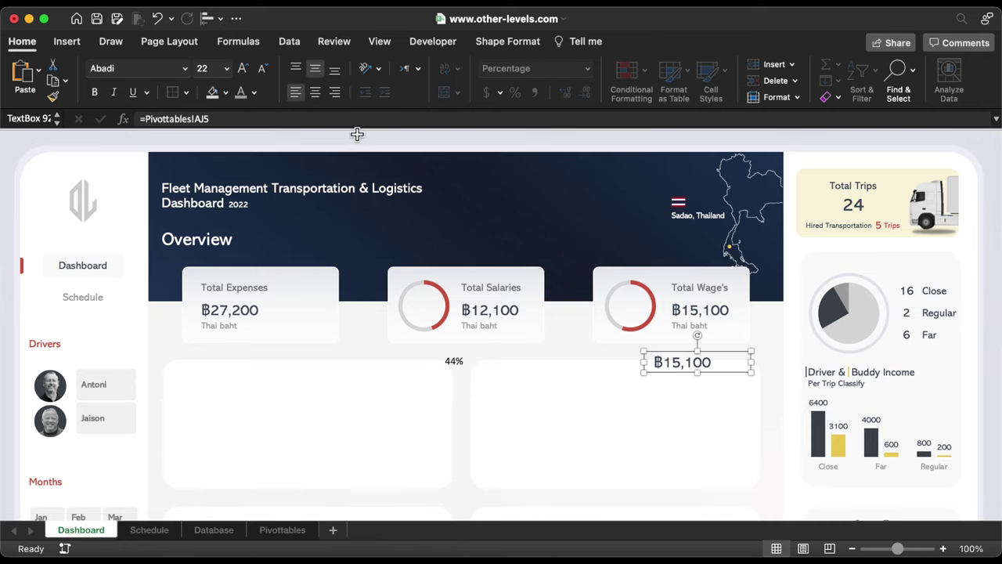
left_click(339, 119)
key("BackSpace")
key("BackSpace")
key("BackSpace")
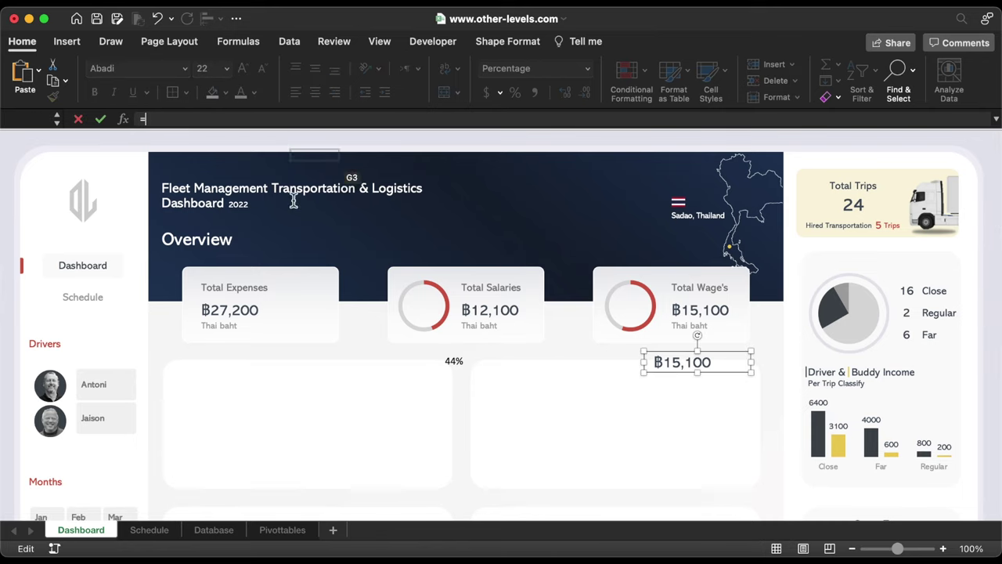
left_click(281, 530)
left_click(857, 252)
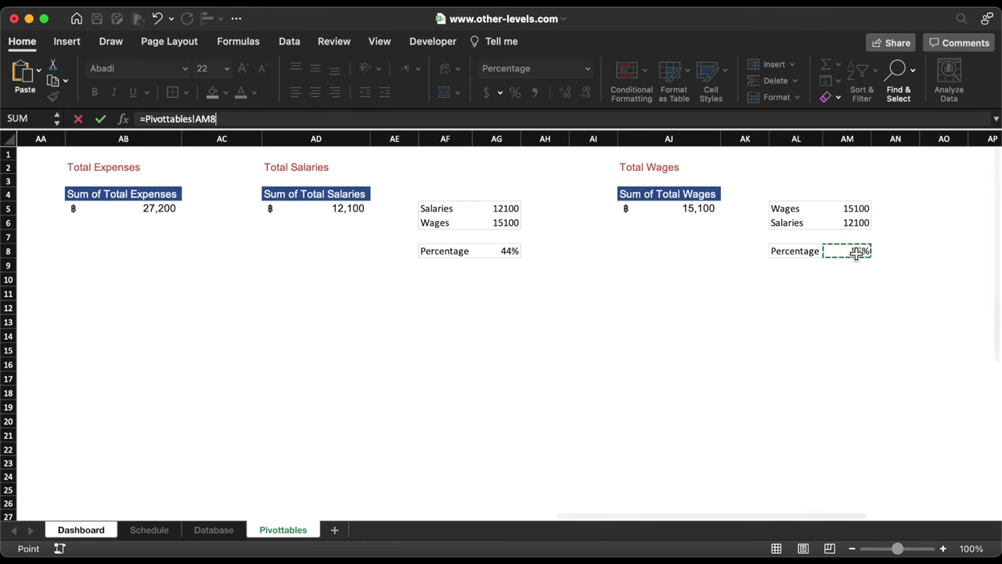
key("Return")
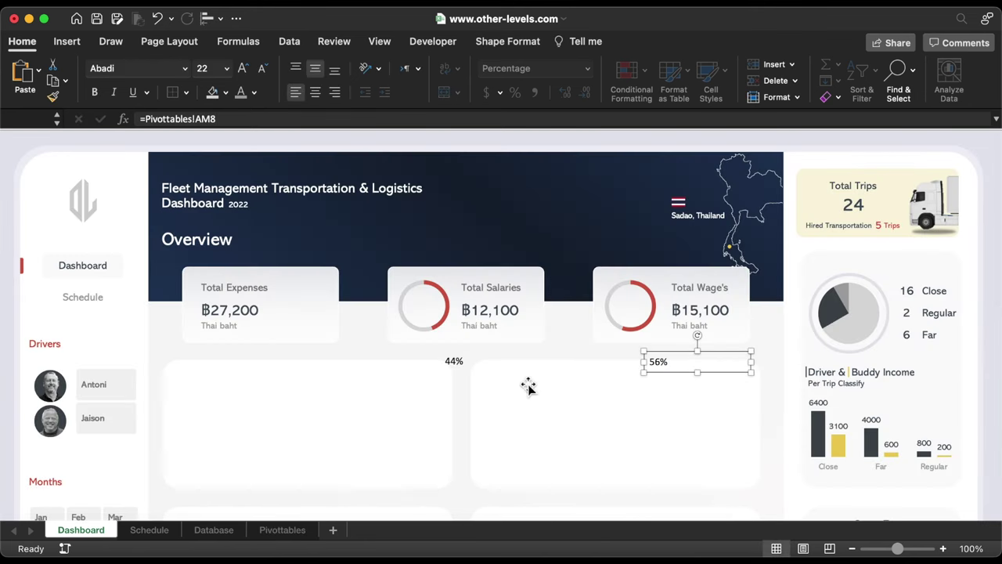
left_click(462, 371, "shift")
Centre the 44% and 56% labels, narrow their boxes, and set them in Abadi.
left_click(315, 92)
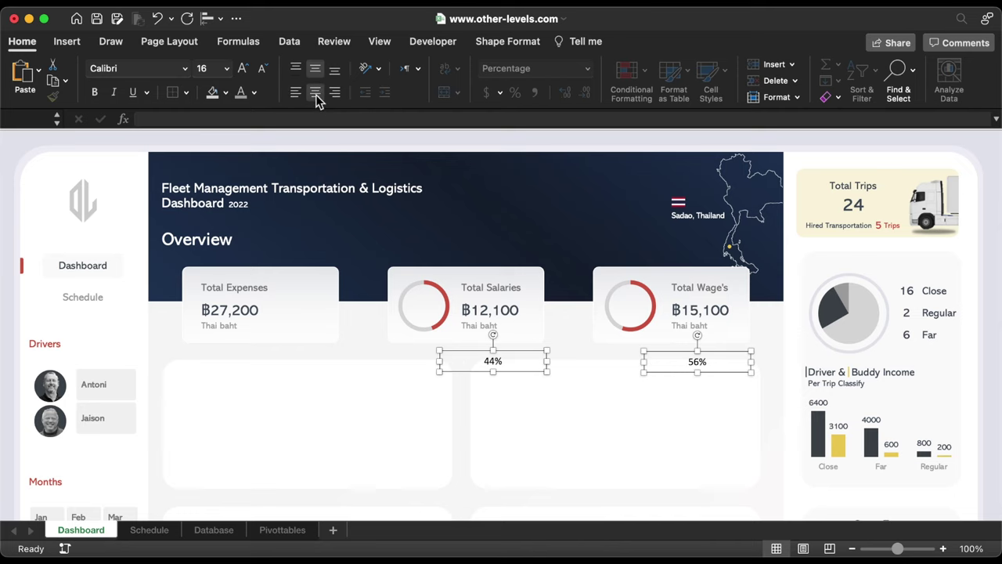
left_click_drag(556, 377, 483, 371)
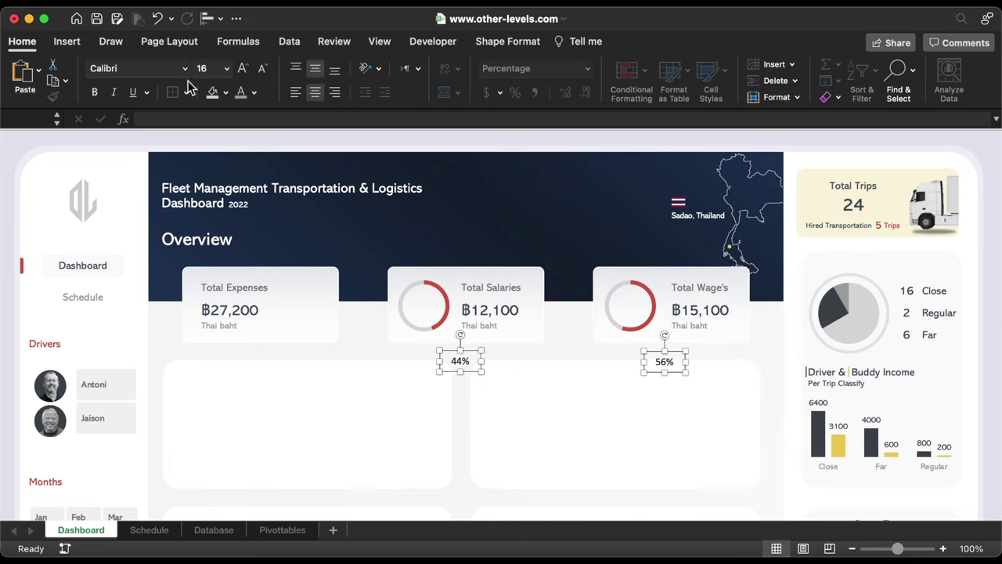
left_click(185, 68)
left_click(134, 198)
Give the labels a recent font colour at 18 pt and move them inside the doughnut rings.
left_click(255, 92)
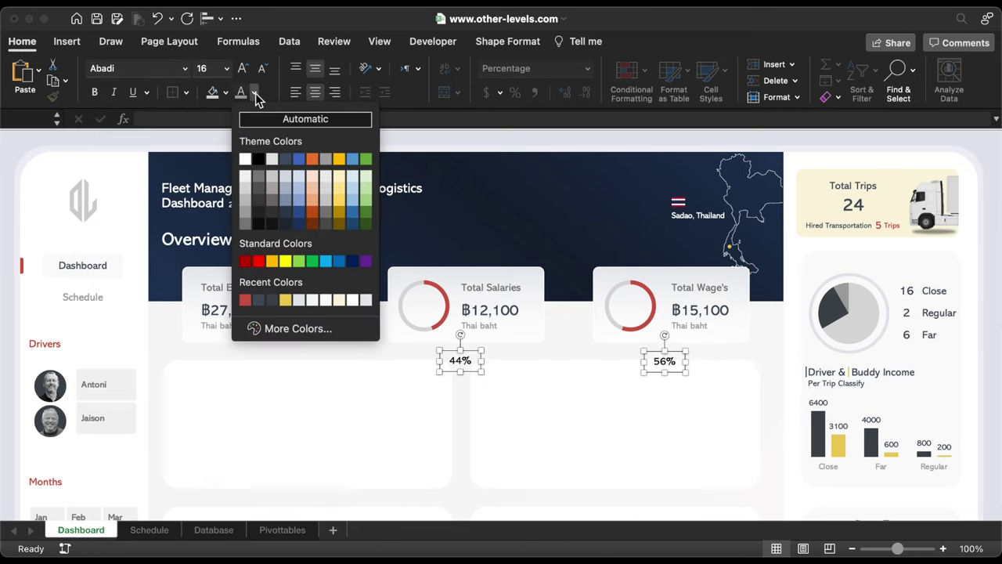
left_click(259, 299)
key("super+shift+period")
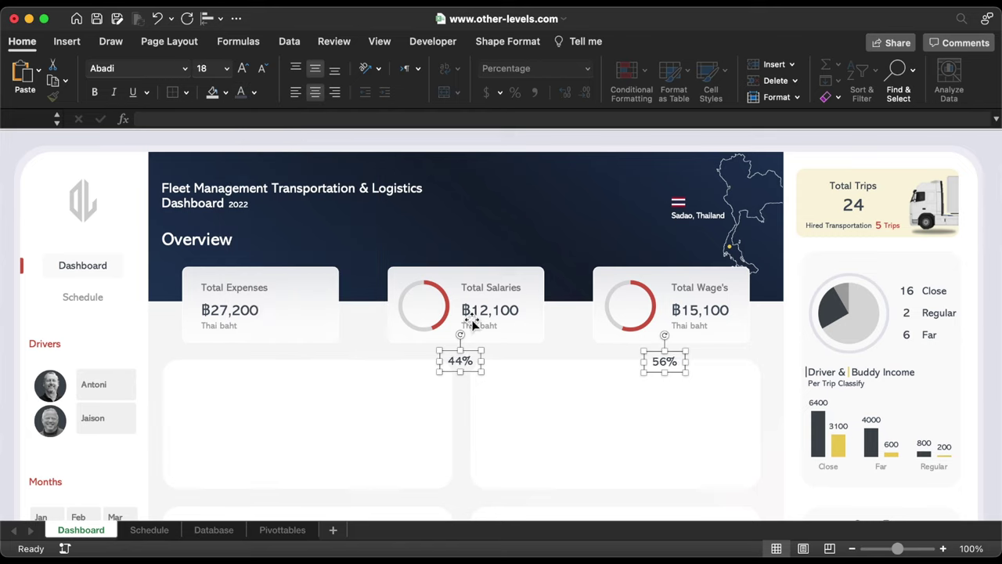
left_click_drag(472, 374, 435, 319)
left_click(443, 293)
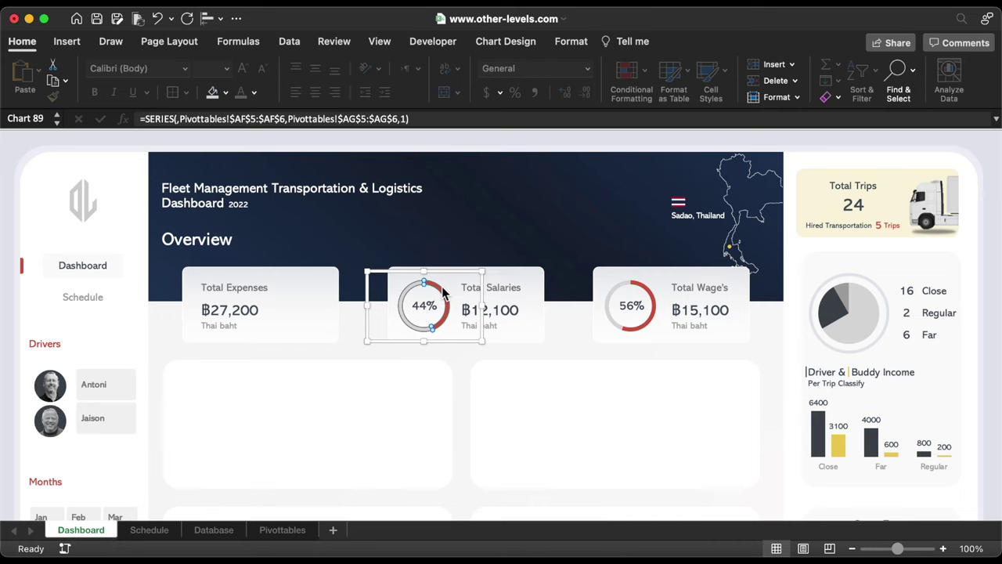
Set both doughnuts' hole size to 86% and place a Total Expenses title in the lower-left panel.
double_click(443, 292)
left_click(984, 270)
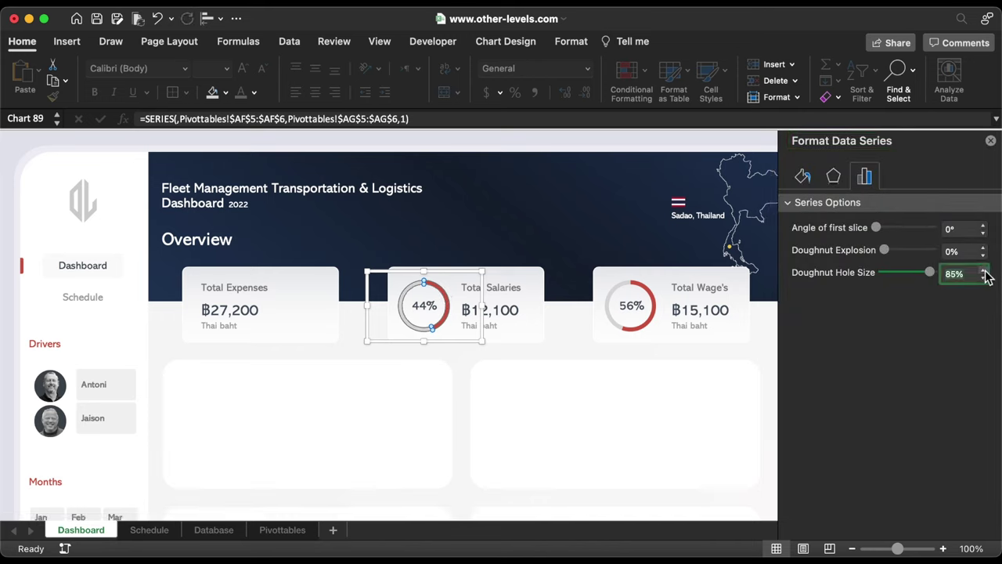
left_click(644, 290)
left_click(643, 290)
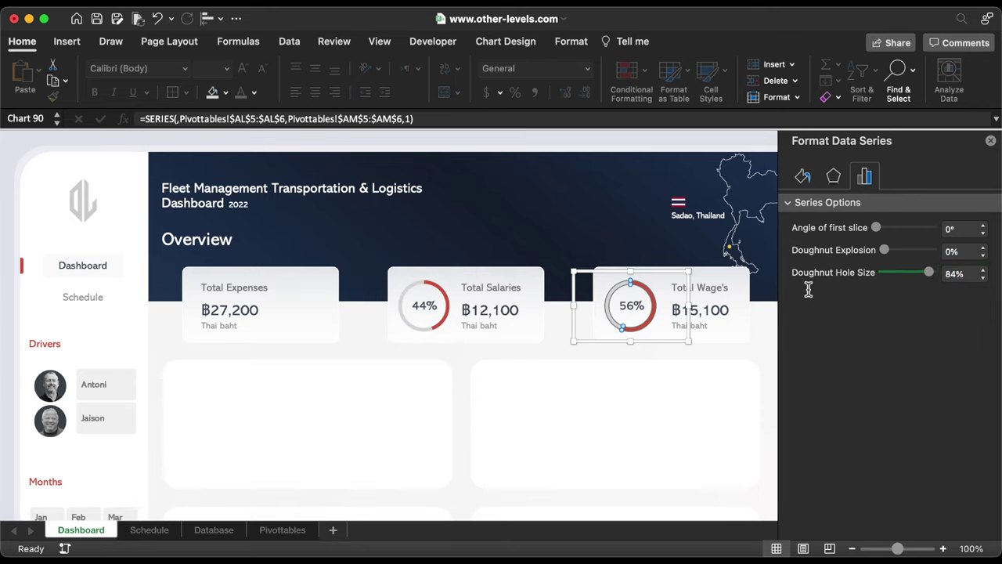
left_click(983, 270)
left_click(983, 270)
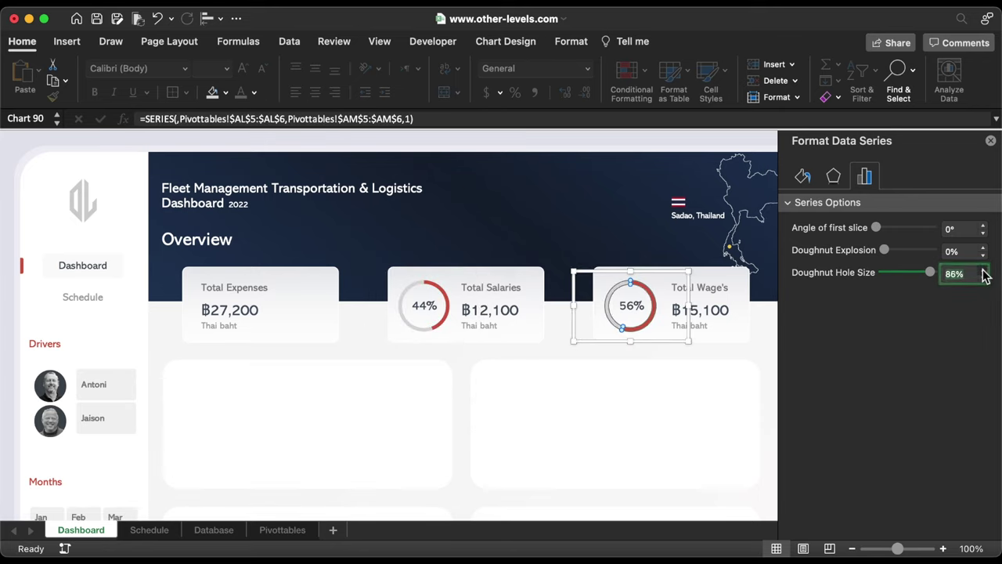
left_click(990, 141)
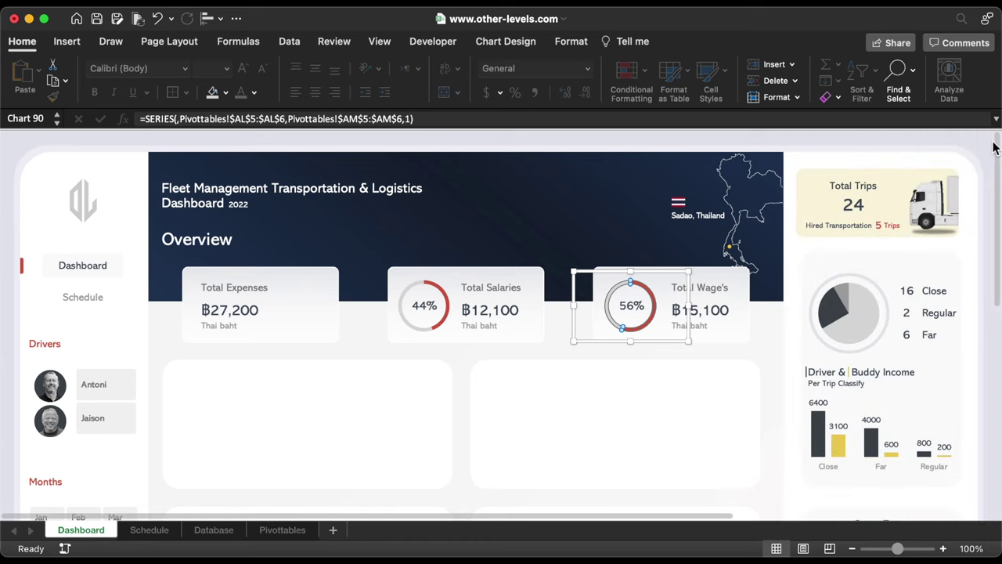
left_click(227, 287)
left_click_drag(221, 277, 260, 374)
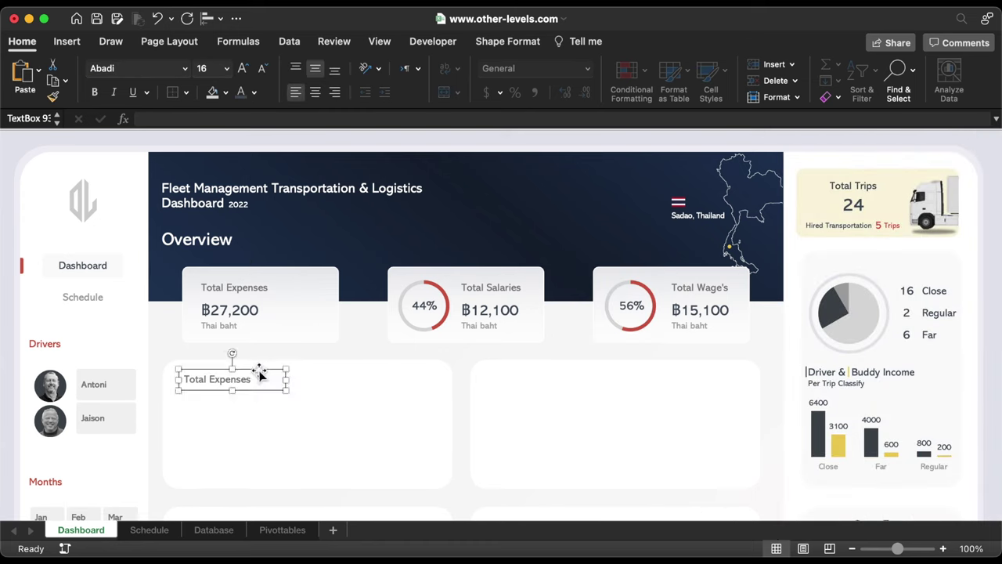